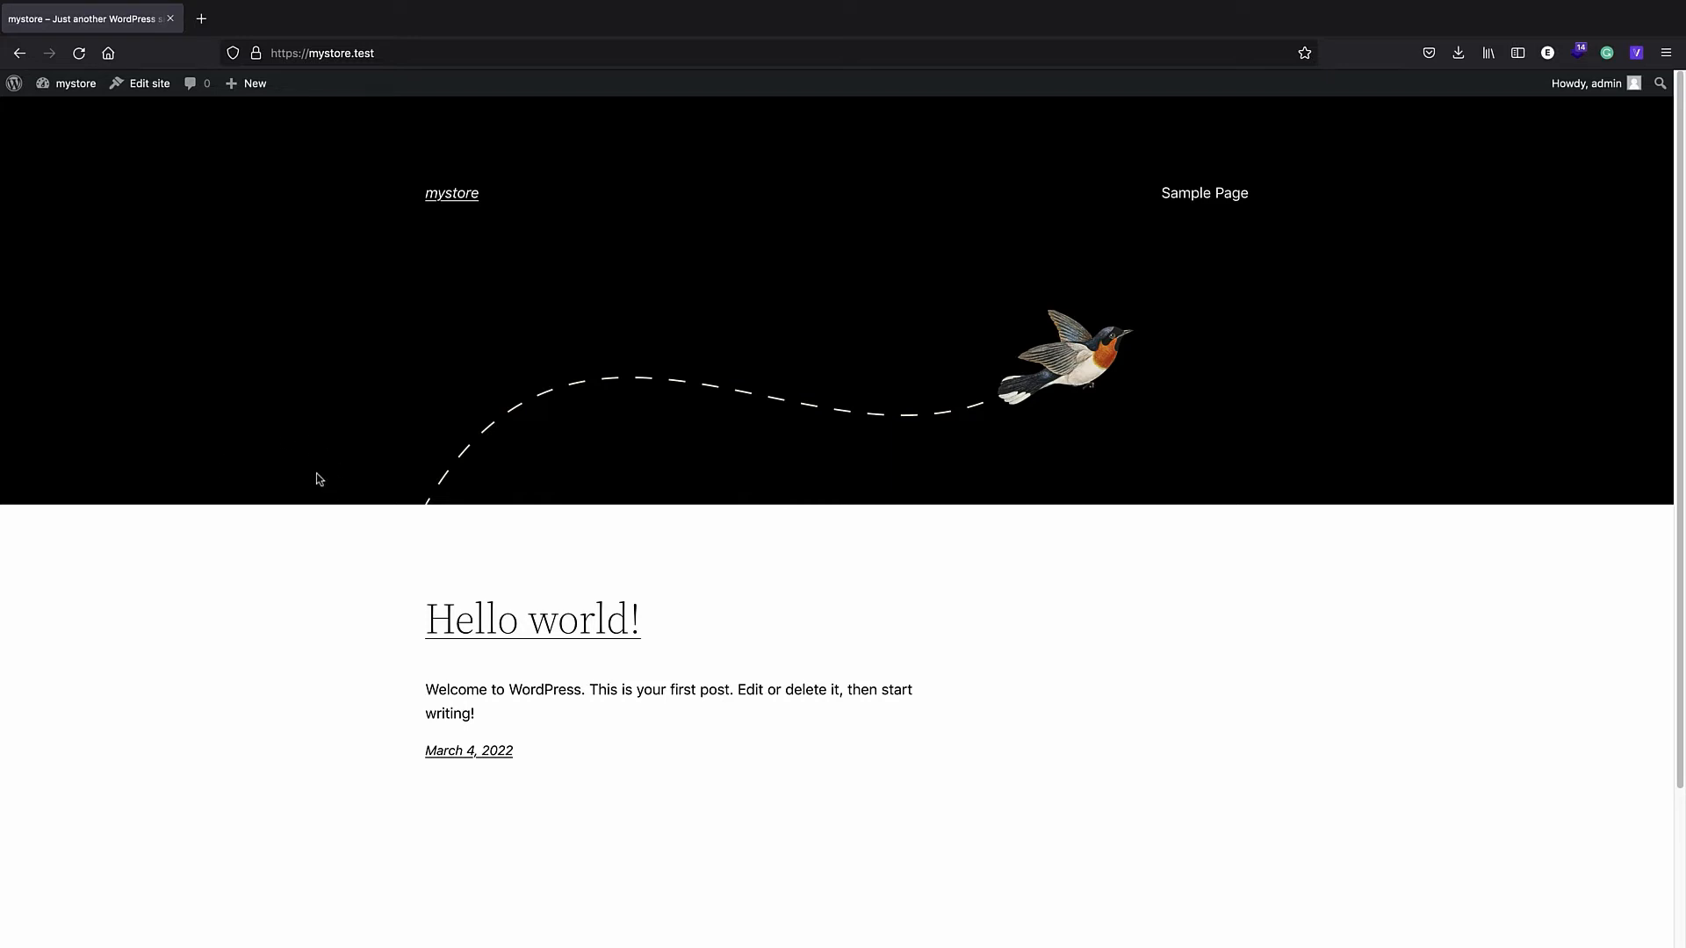
- Scroll the mystore Hello world! front page, then go to the admin's About WordPress page
scroll(323, 454, down, 1)
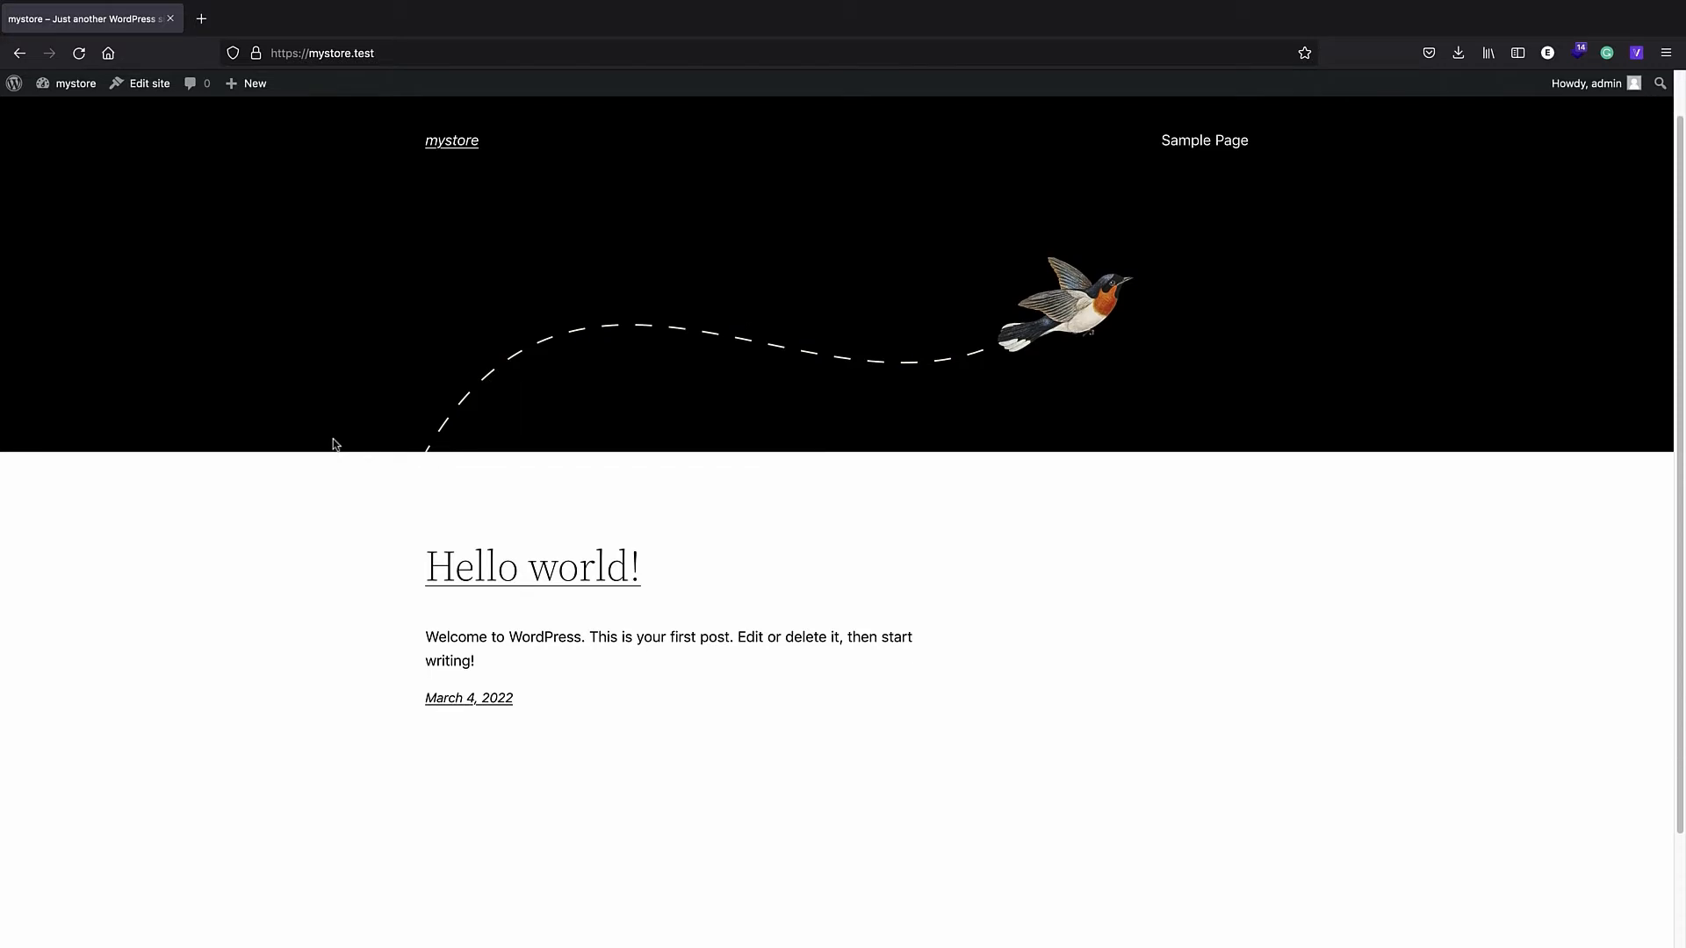
scroll(334, 435, up, 1)
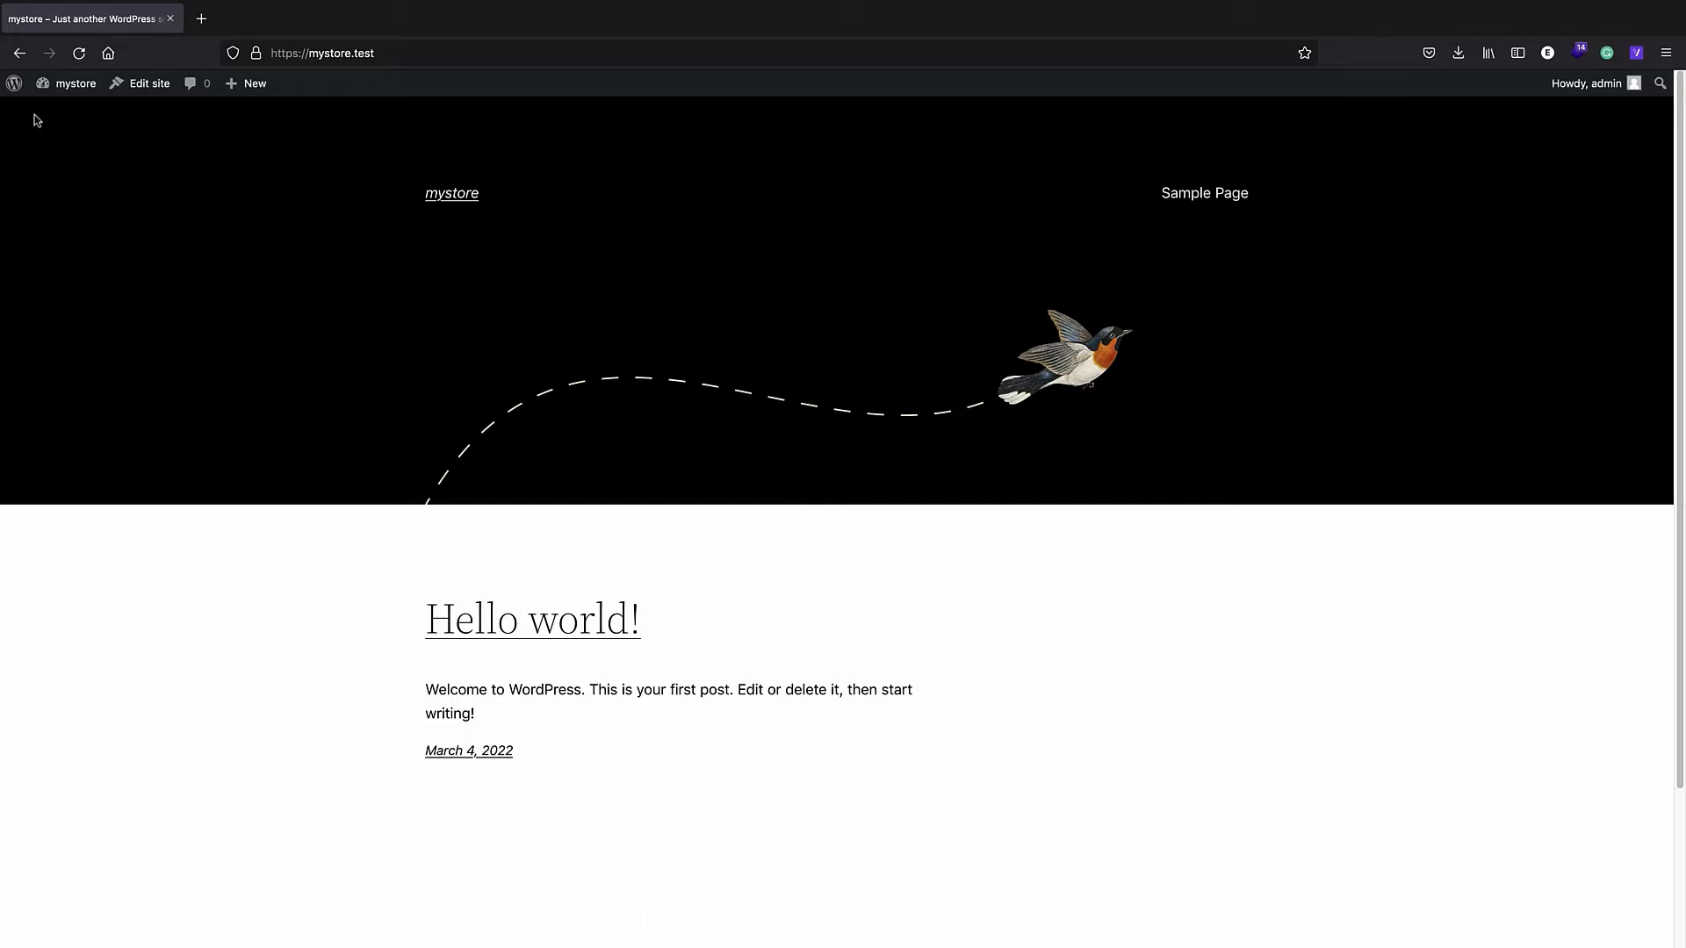
click(14, 82)
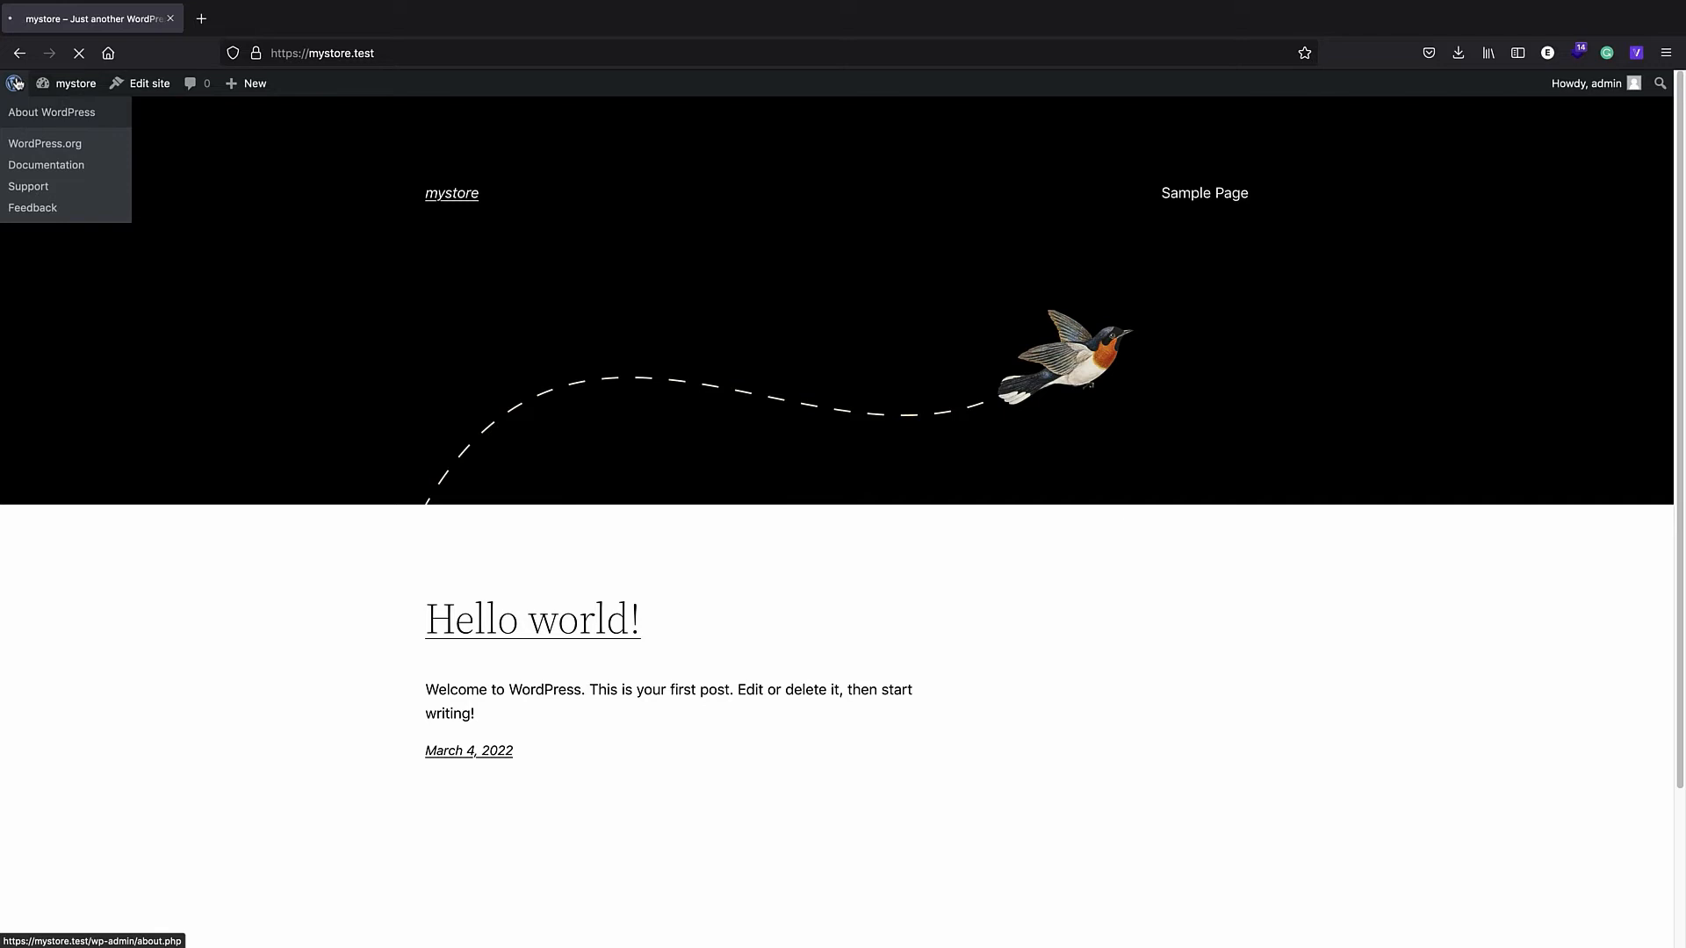
- Search the plugin directory for 'woocommerce', then install and activate the WooCommerce plugin
mouse_move(70, 313)
click(176, 337)
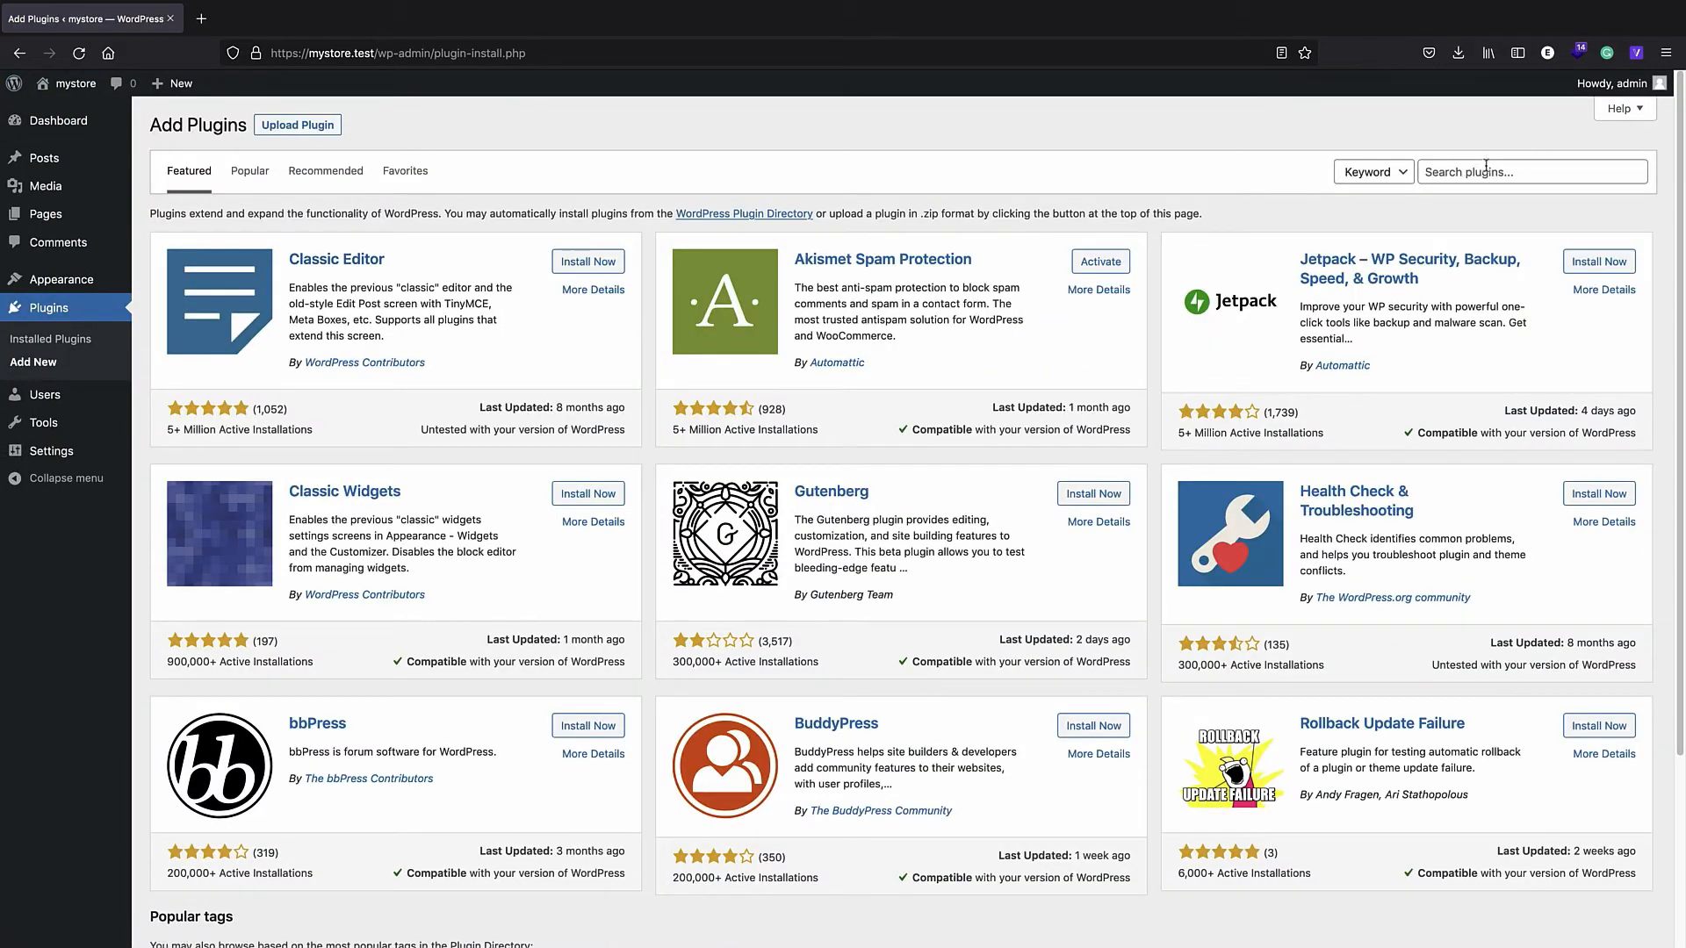
click(1469, 173)
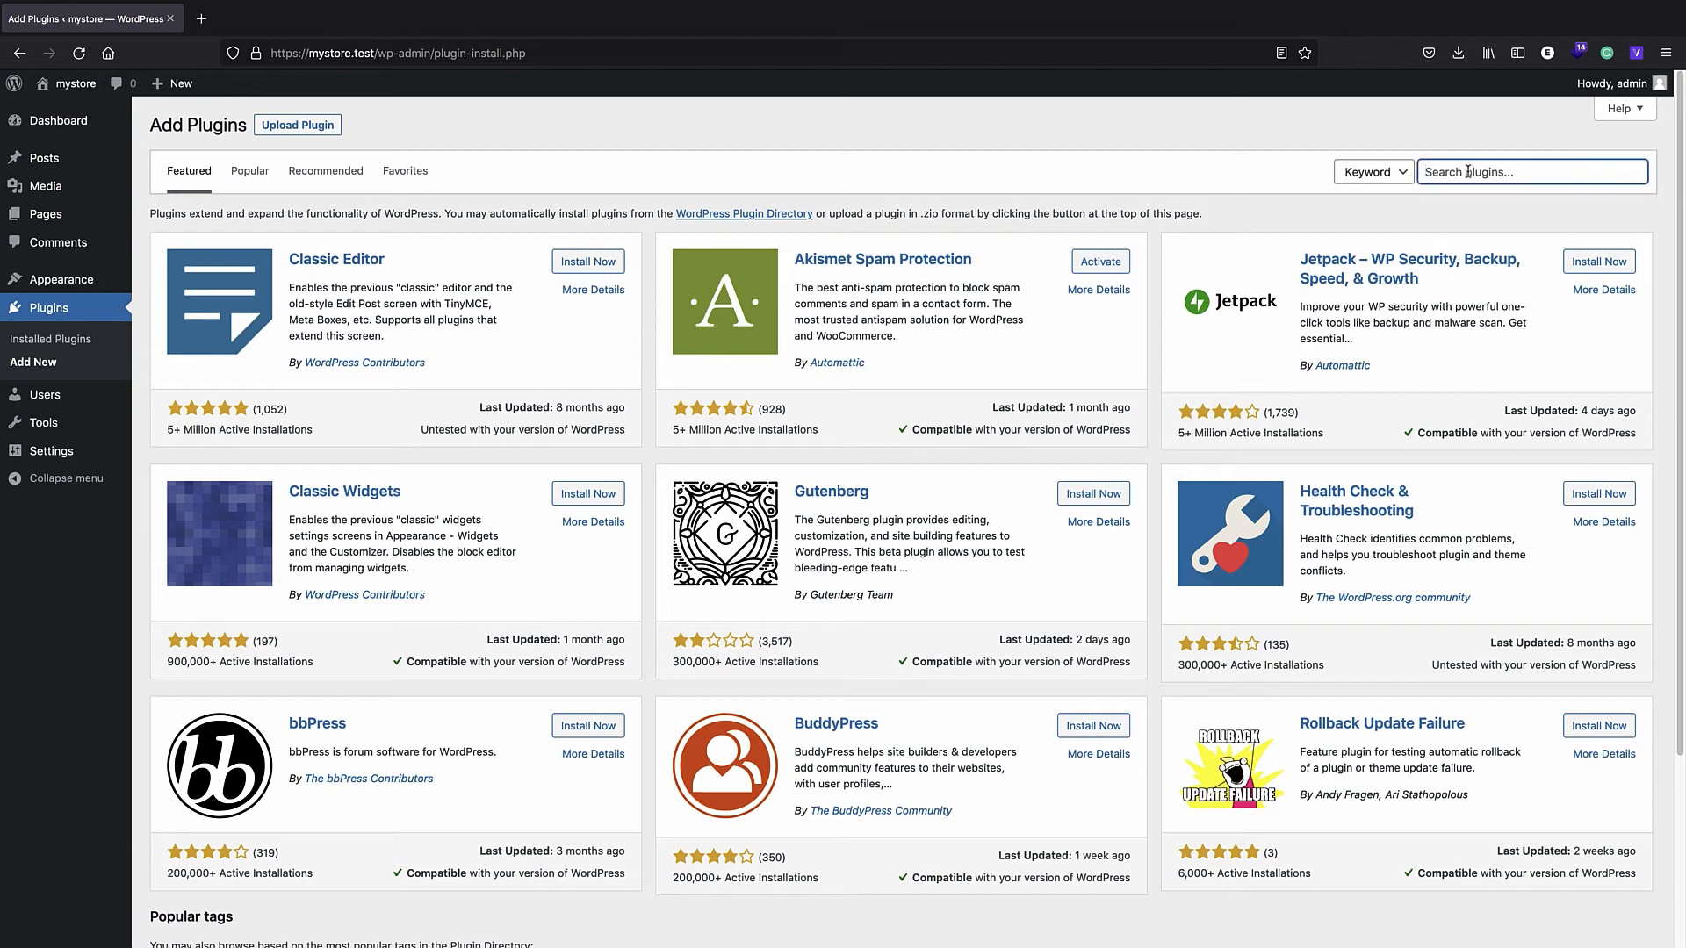
text(woocommerce)
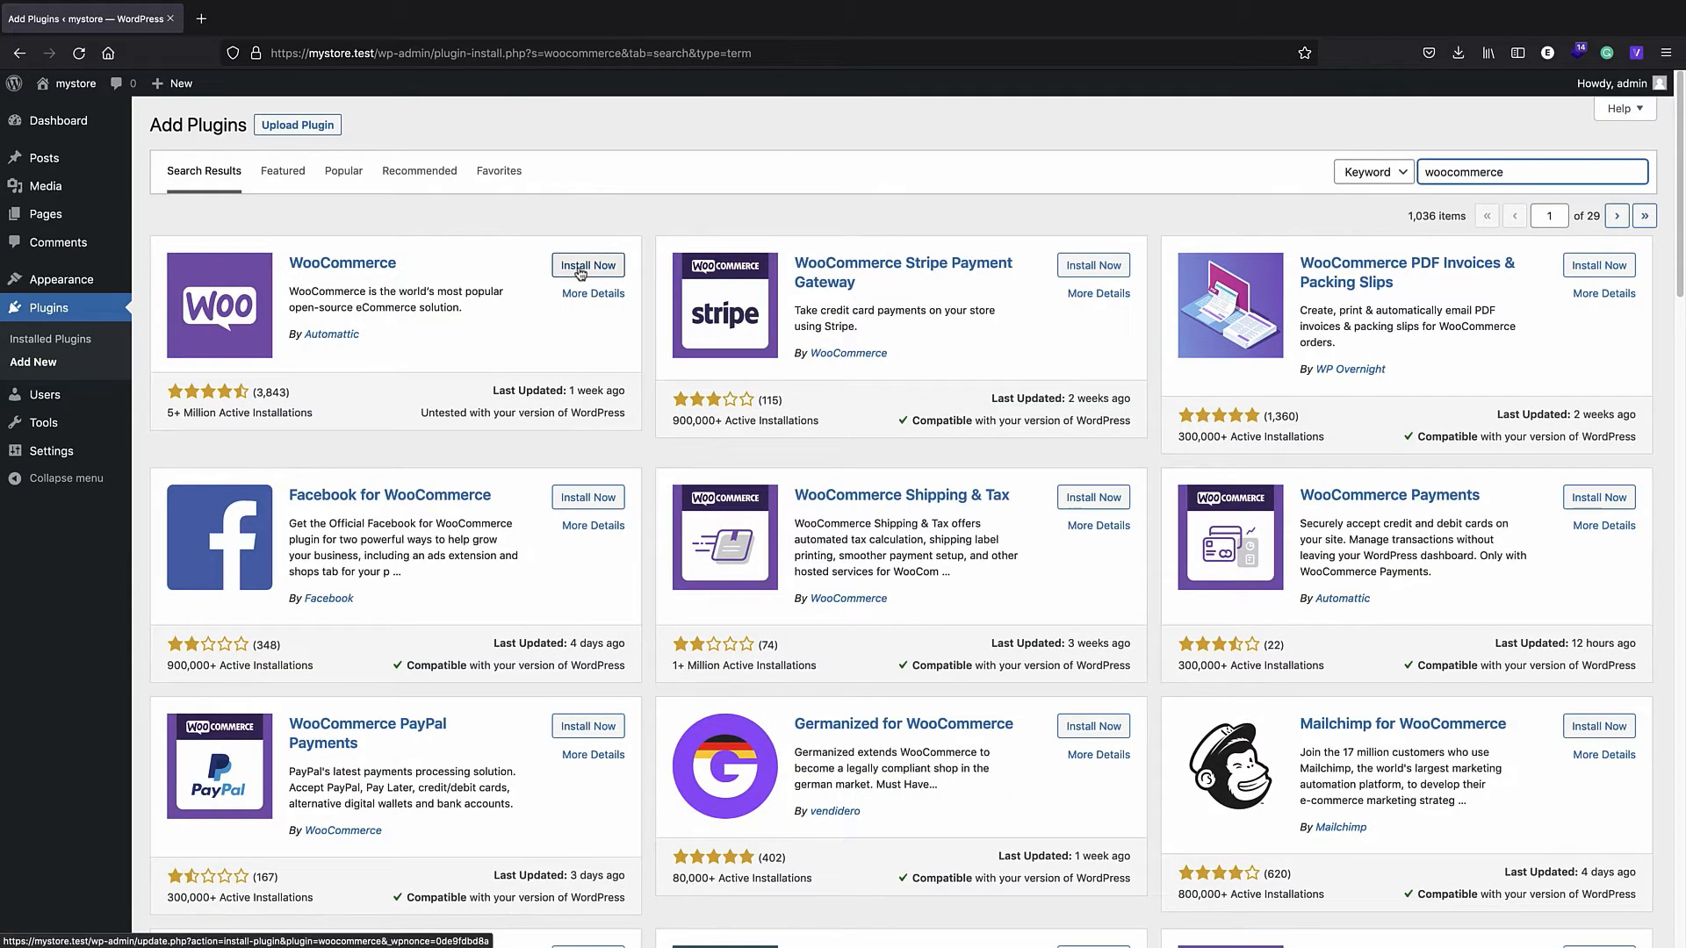
click(580, 274)
click(581, 272)
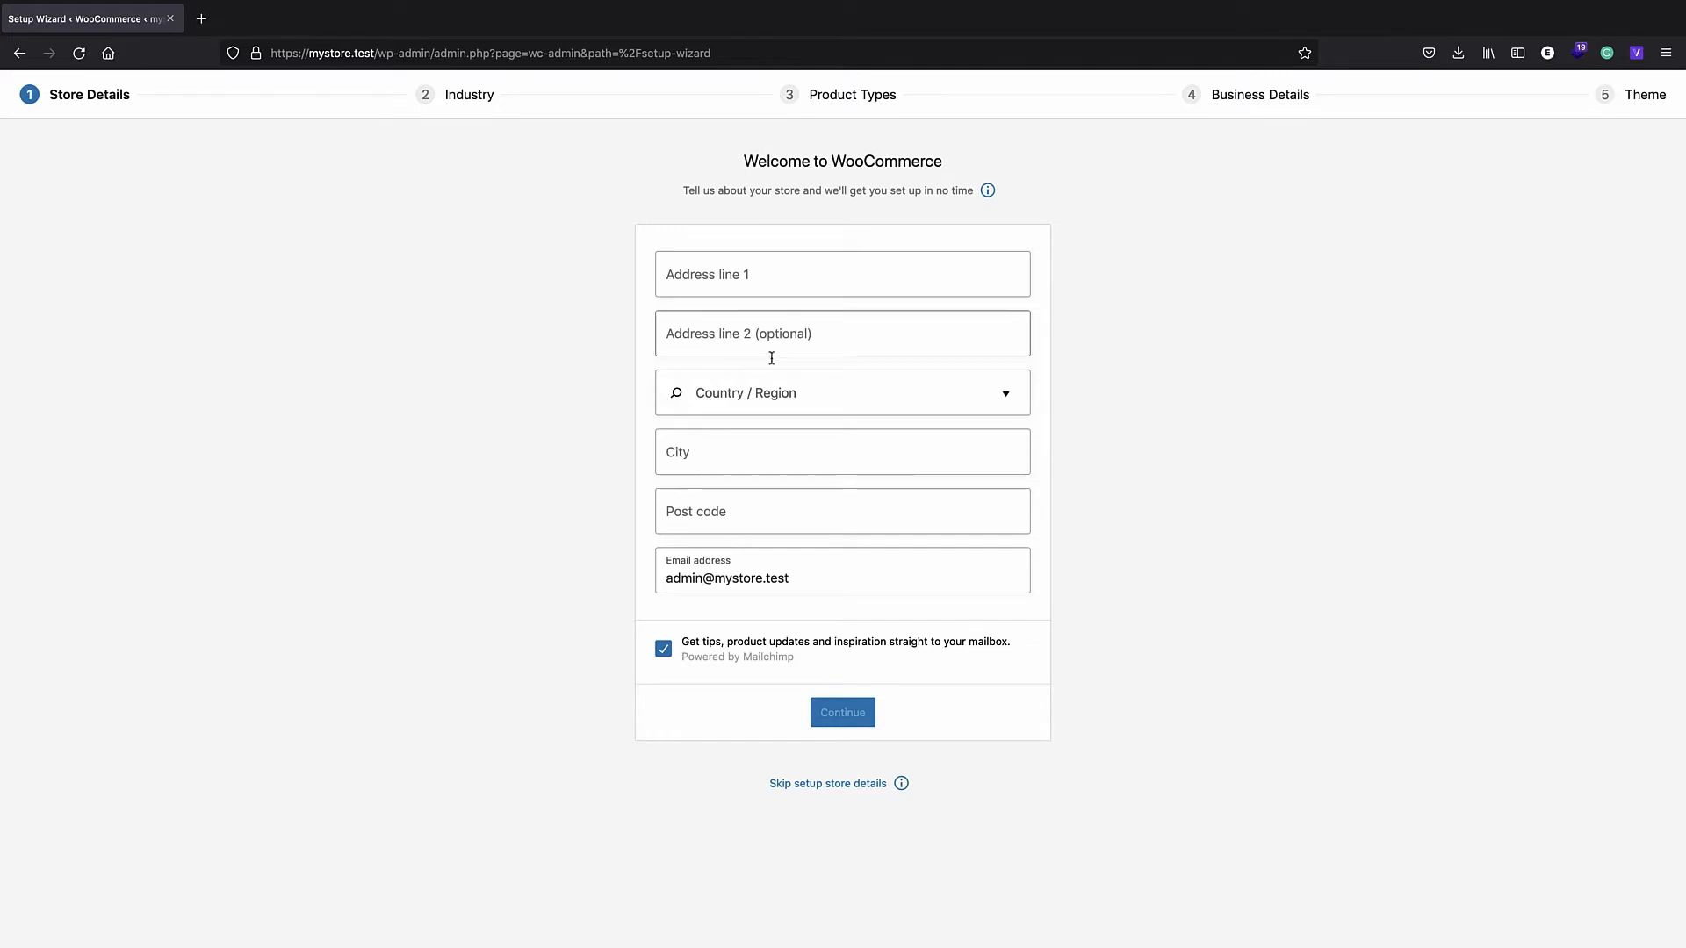
- Enter 'my address' as the street address and choose United States (US) — California
click(693, 282)
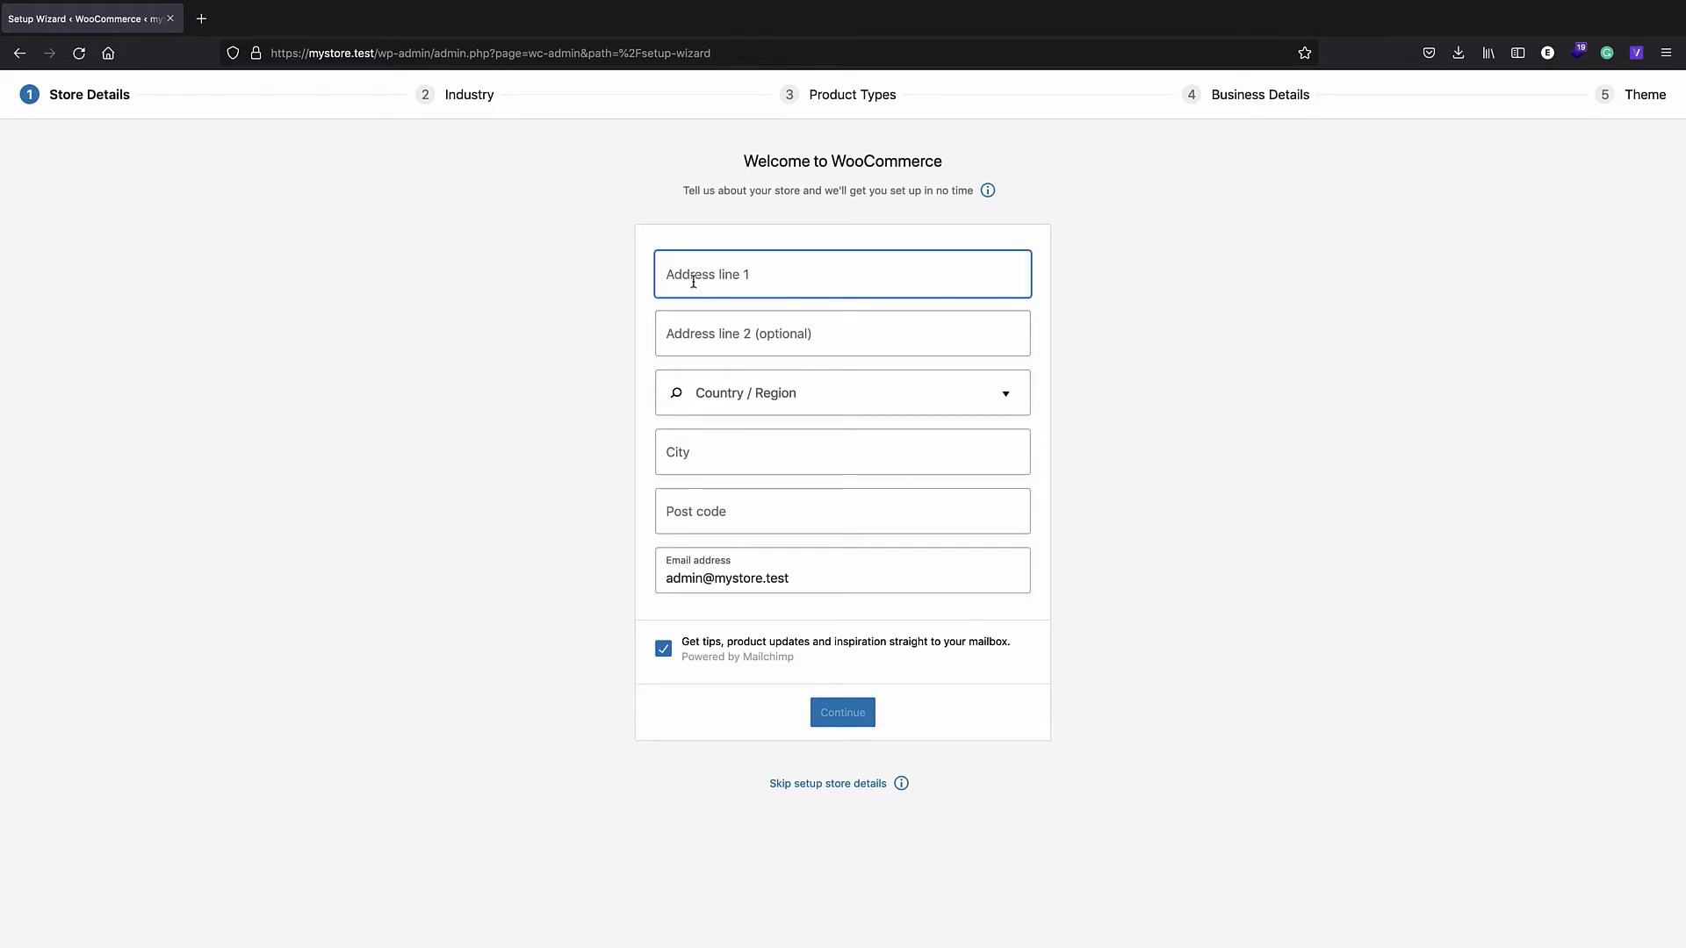
text(my adress)
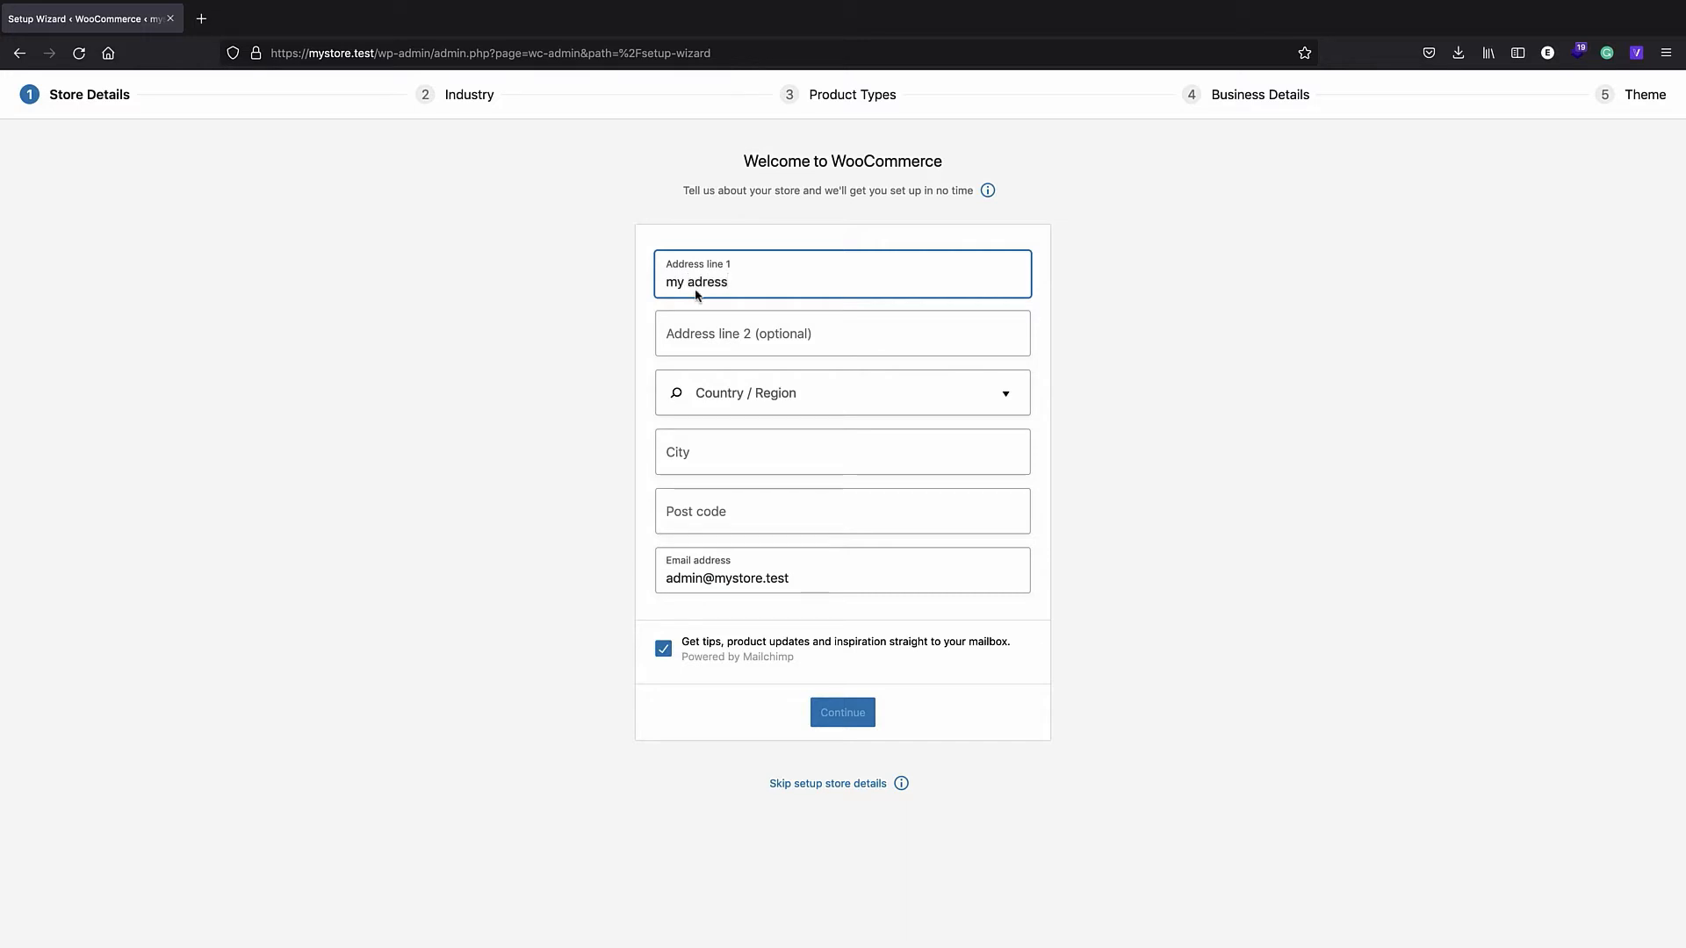
click(702, 282)
text(d)
click(707, 342)
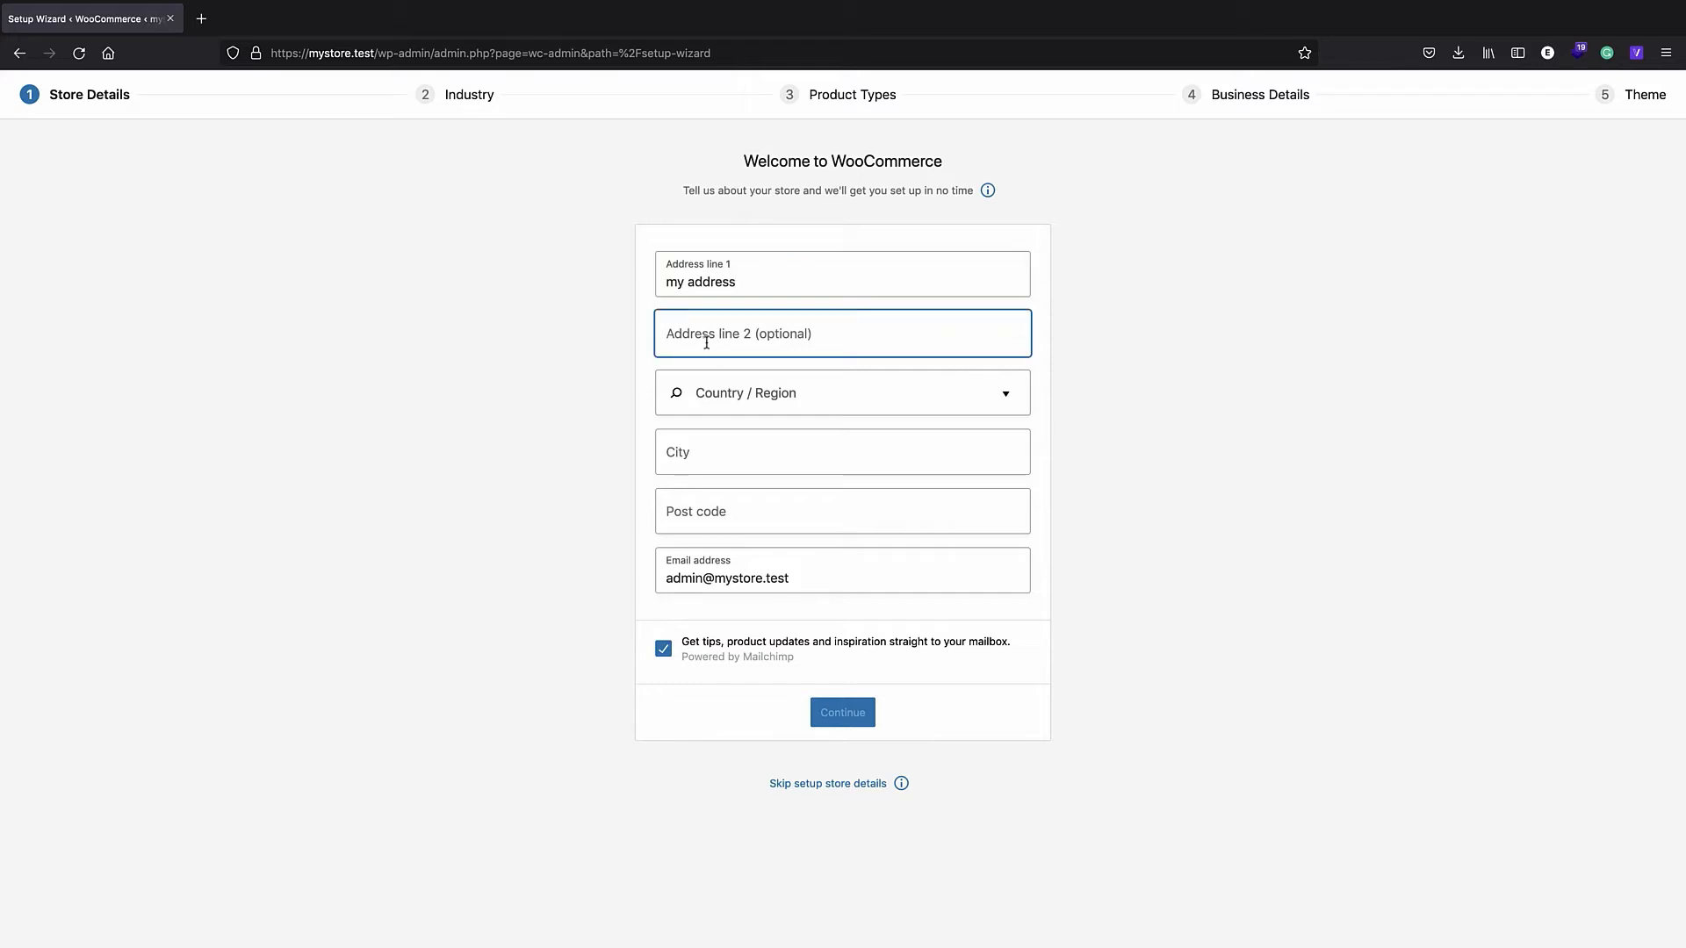
click(753, 397)
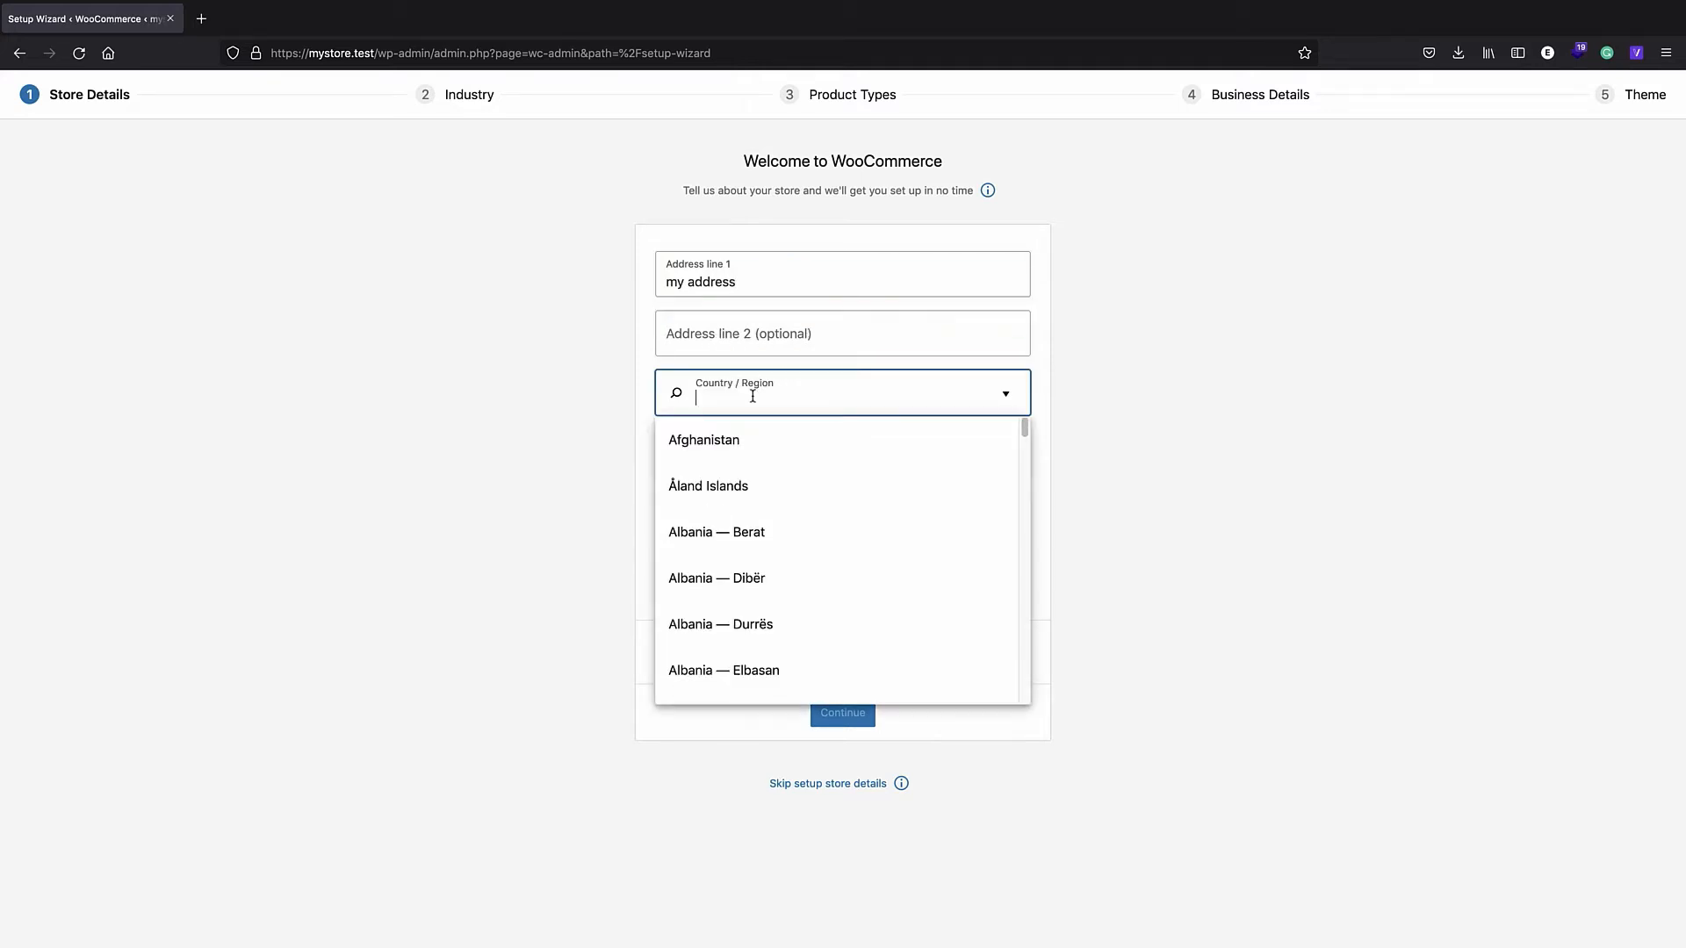
text(united)
scroll(772, 452, down, 1)
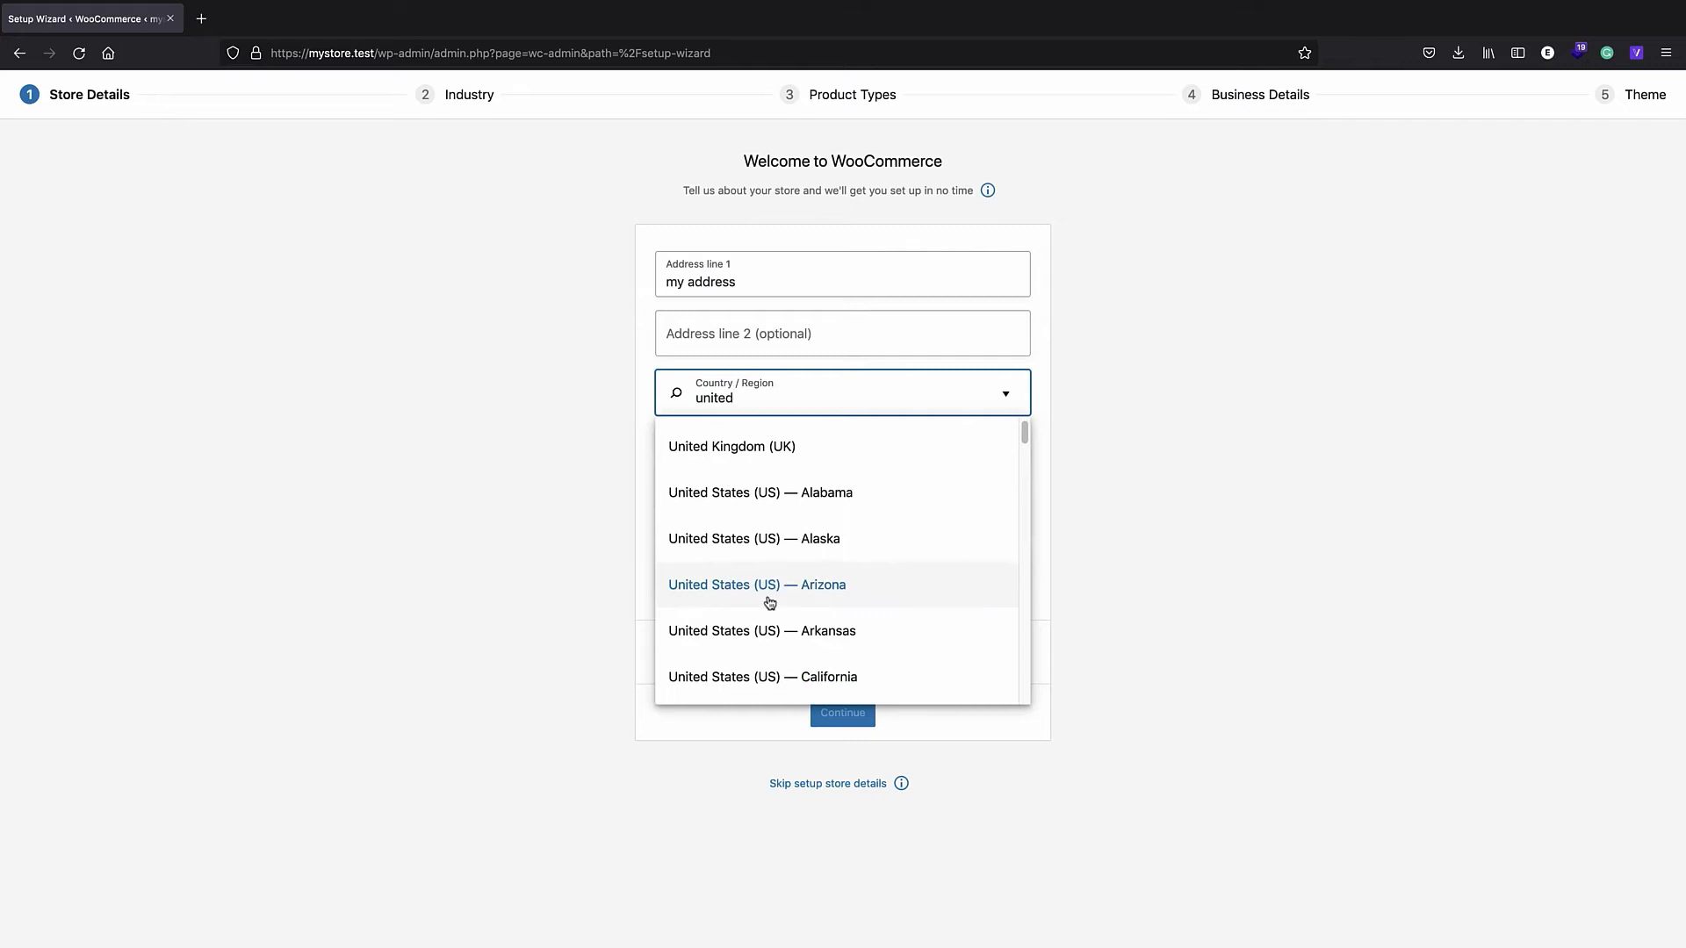
scroll(770, 602, down, 1)
scroll(799, 607, down, 1)
click(855, 633)
- Enter city 'my city' and post code 123456, opt out of tips emails, and continue
click(719, 461)
text(my city)
click(738, 517)
text(123456)
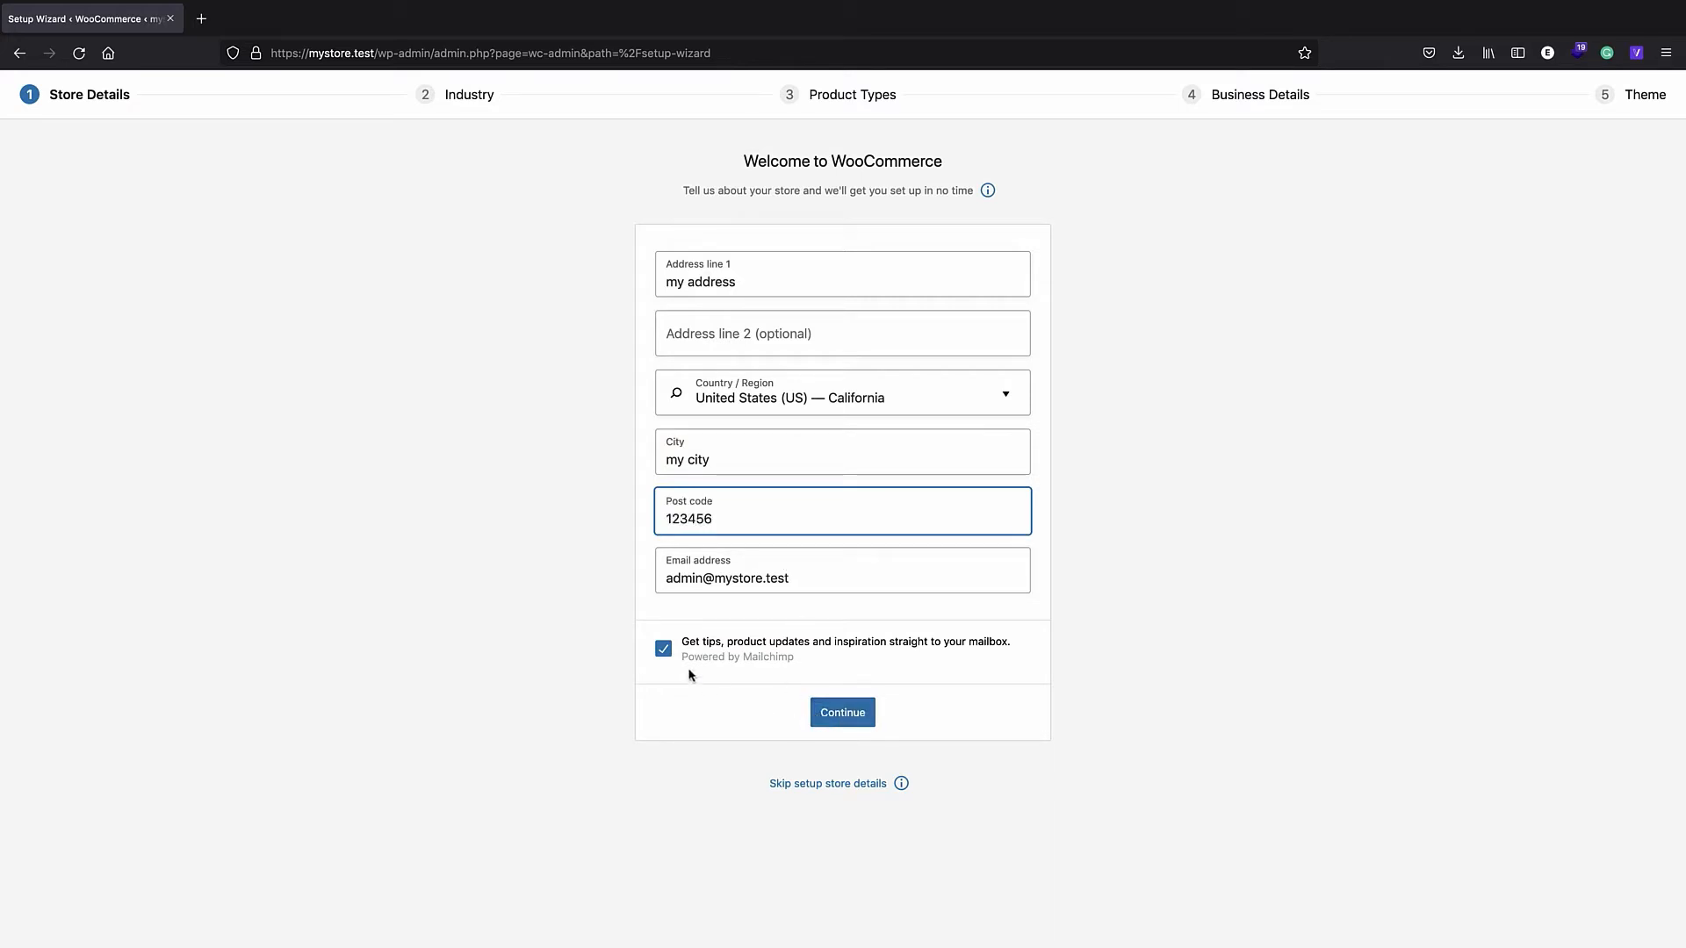
click(665, 652)
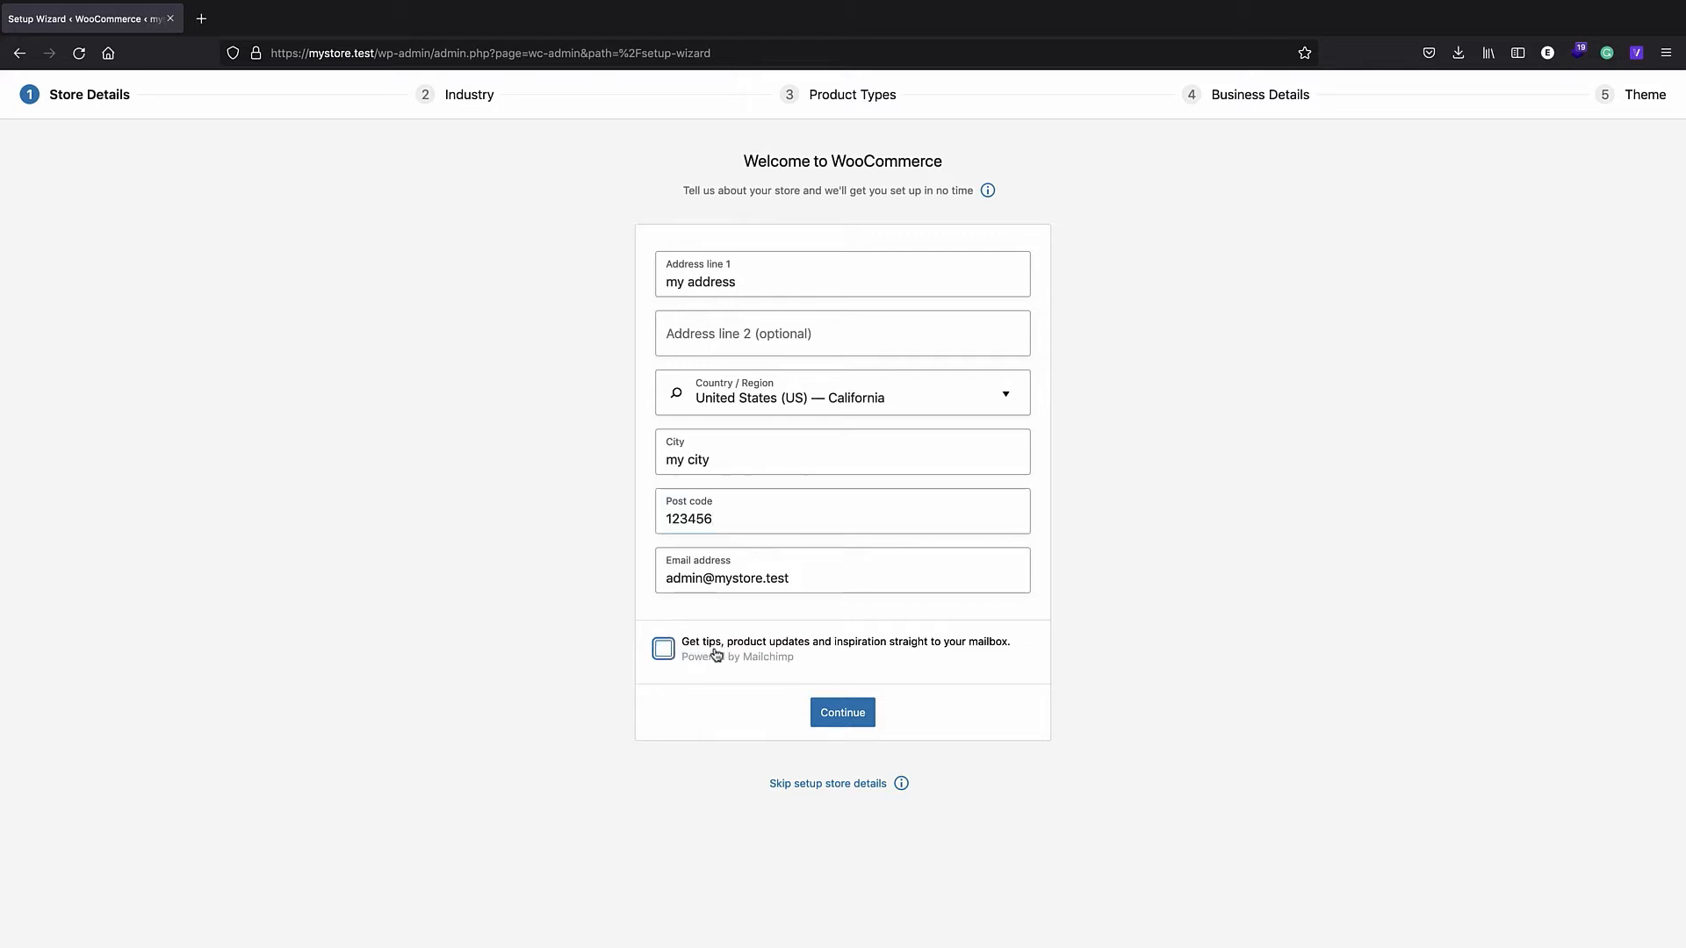
click(791, 580)
click(842, 720)
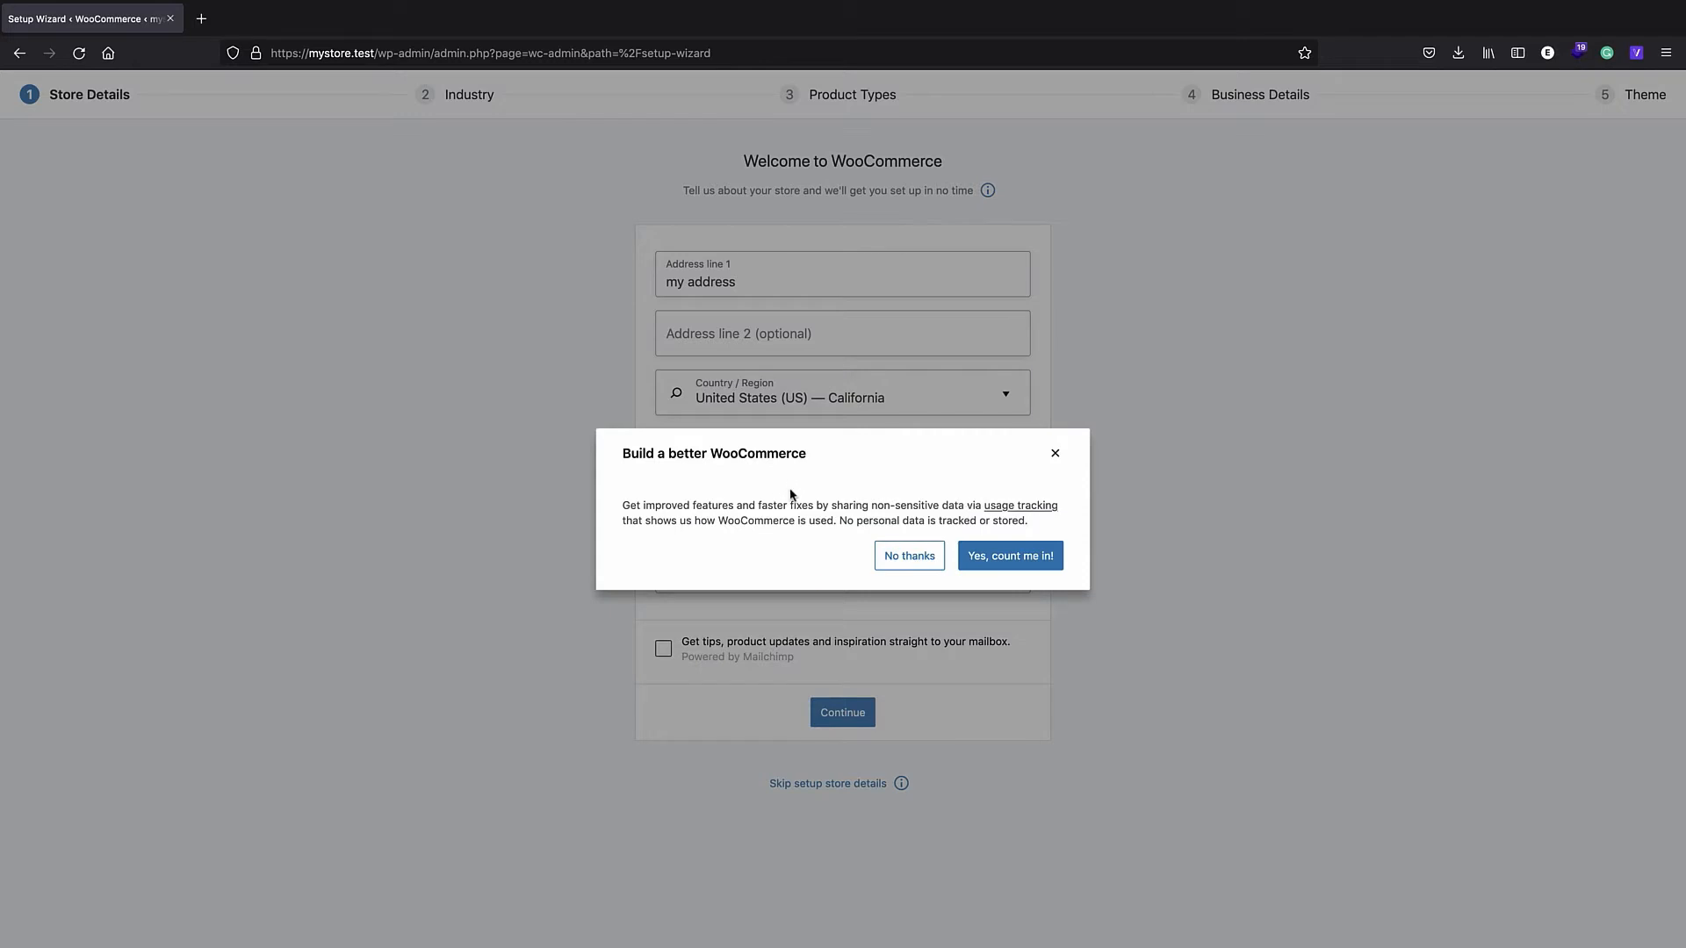
- Decline usage tracking and pick Fashion, apparel, and accessories as the store's industry
click(913, 560)
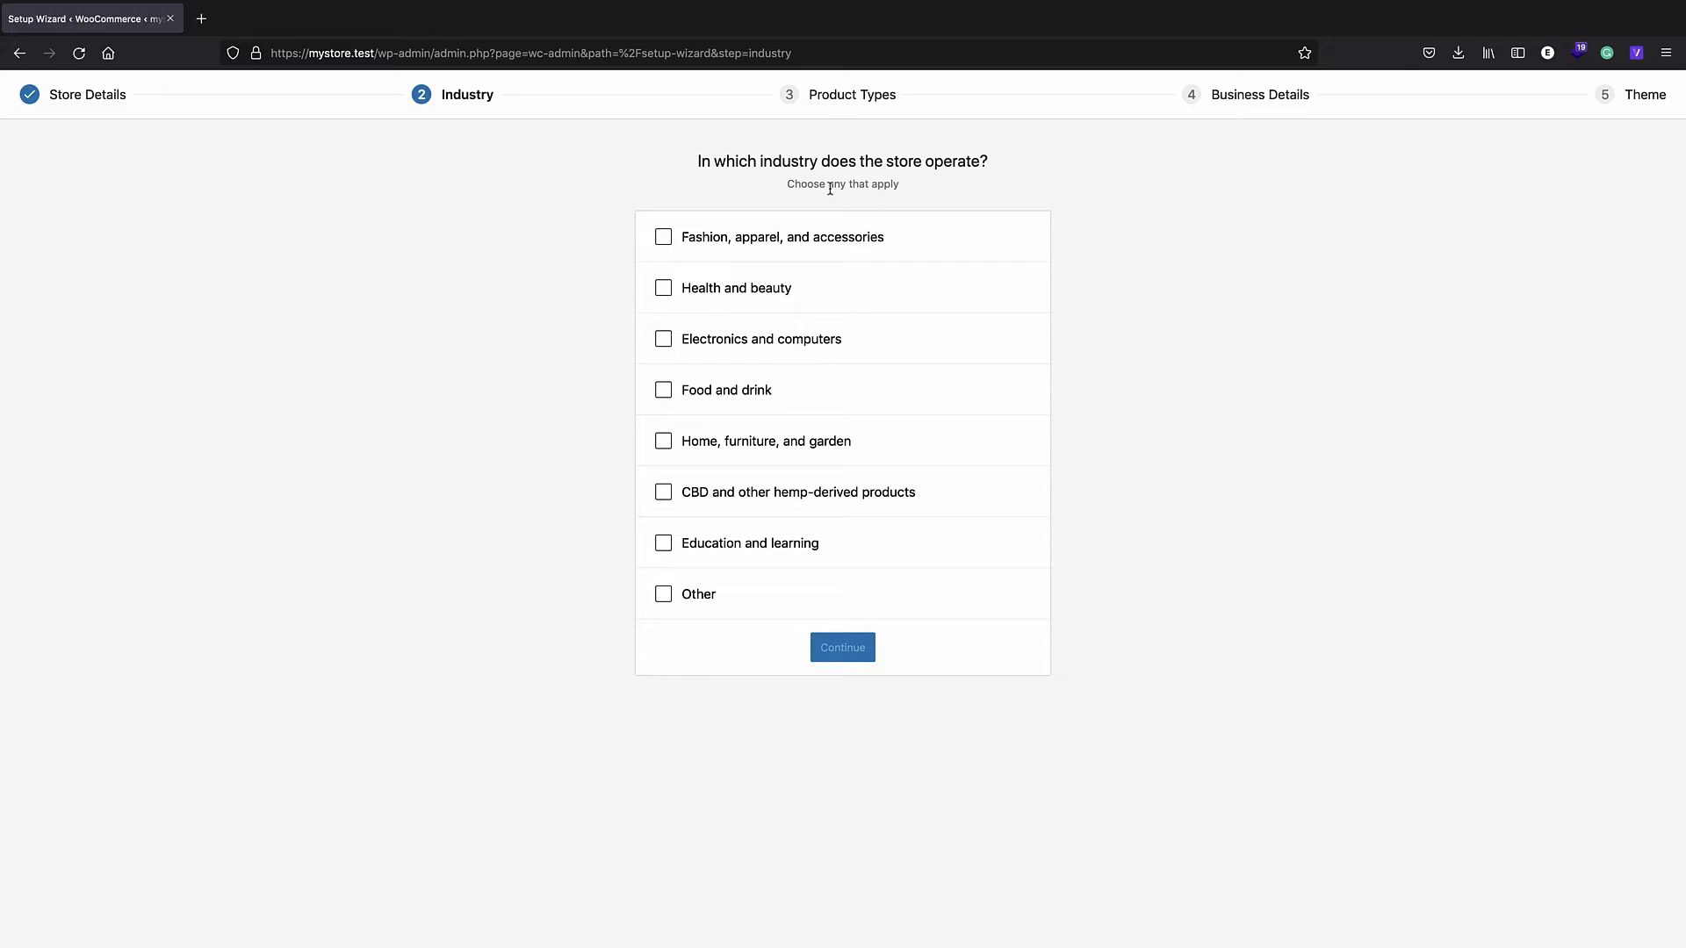
click(663, 237)
click(829, 650)
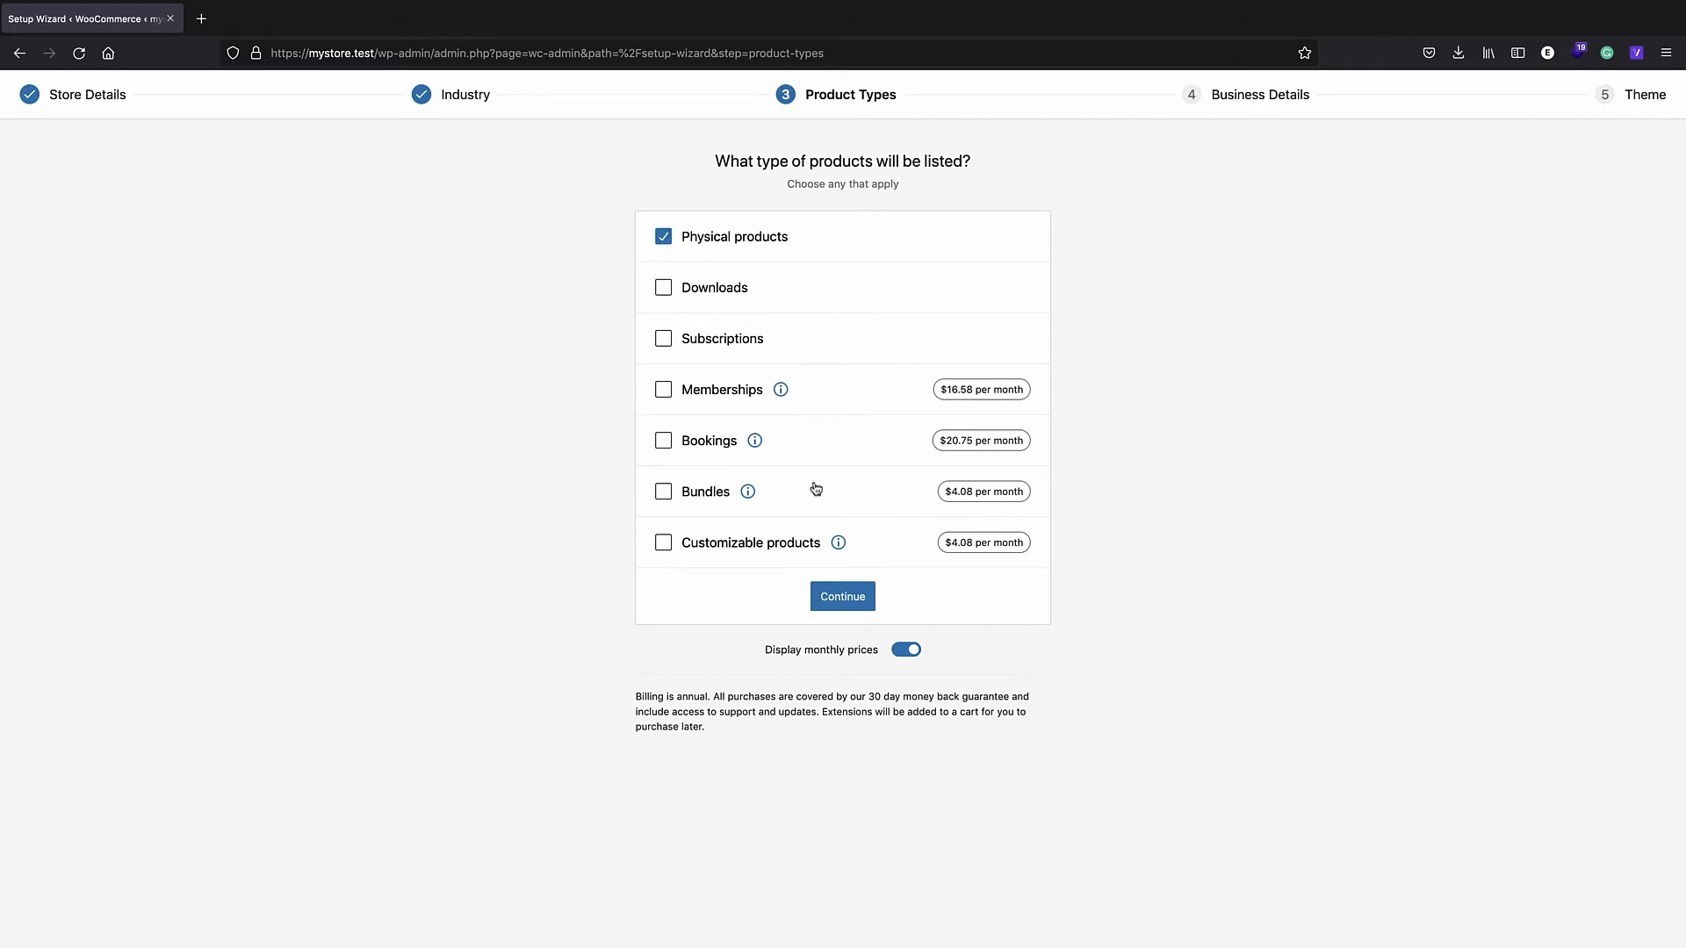
- Keep physical products, then answer 1 - 10 products and No to selling elsewhere
click(827, 603)
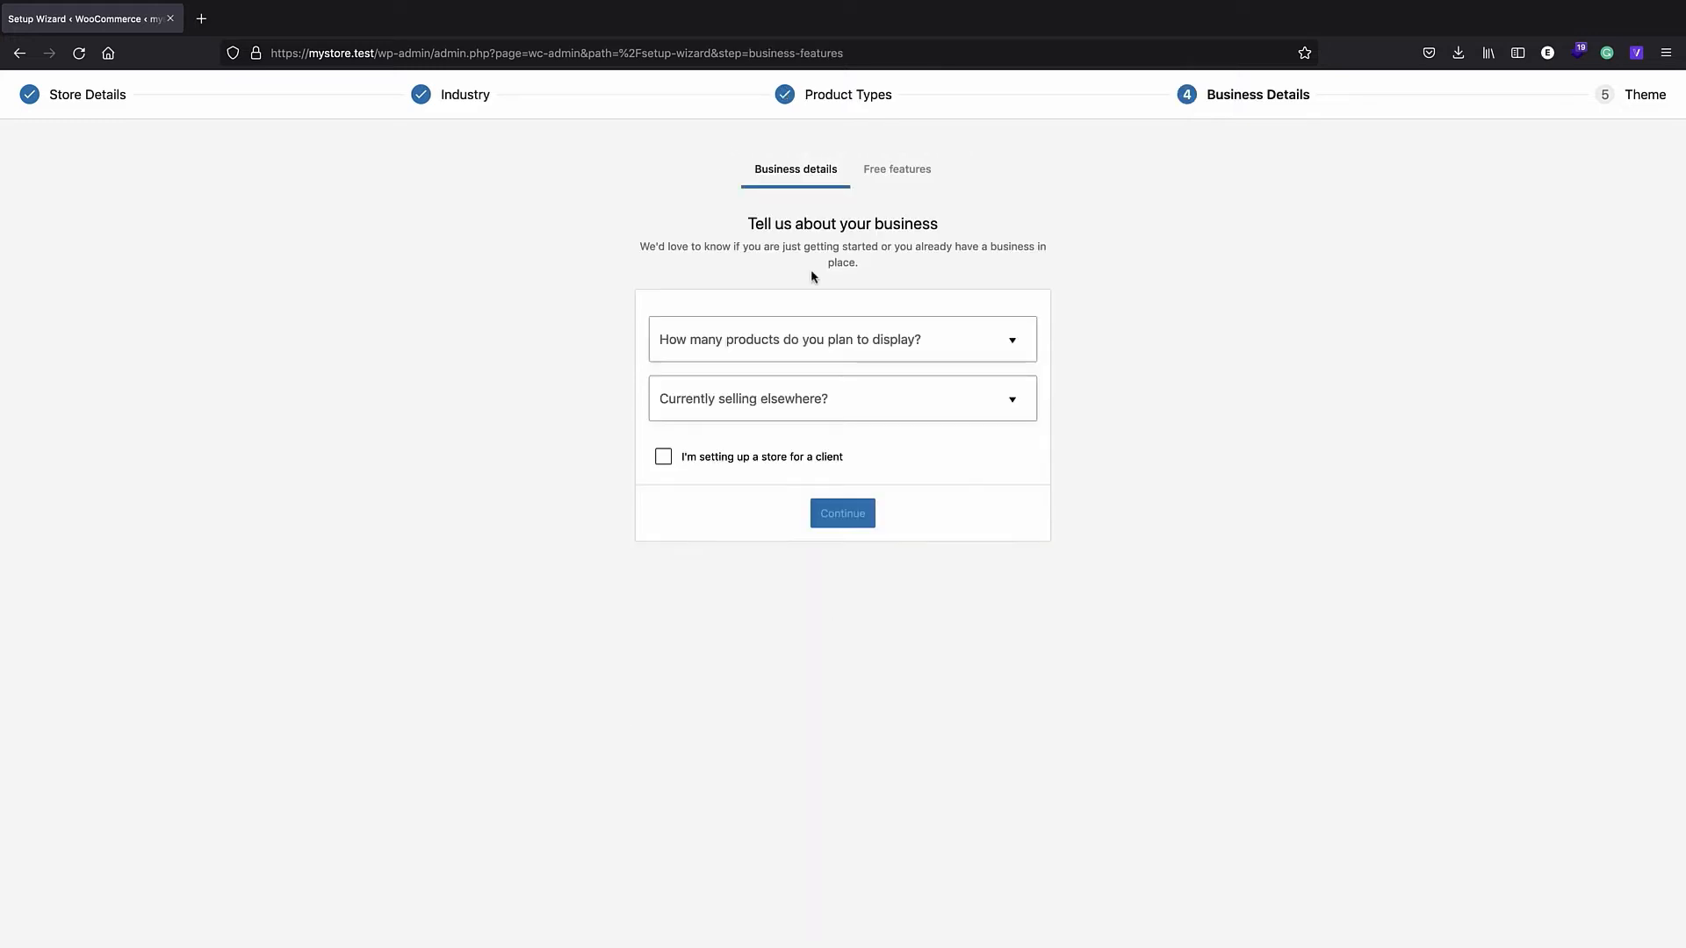
click(796, 346)
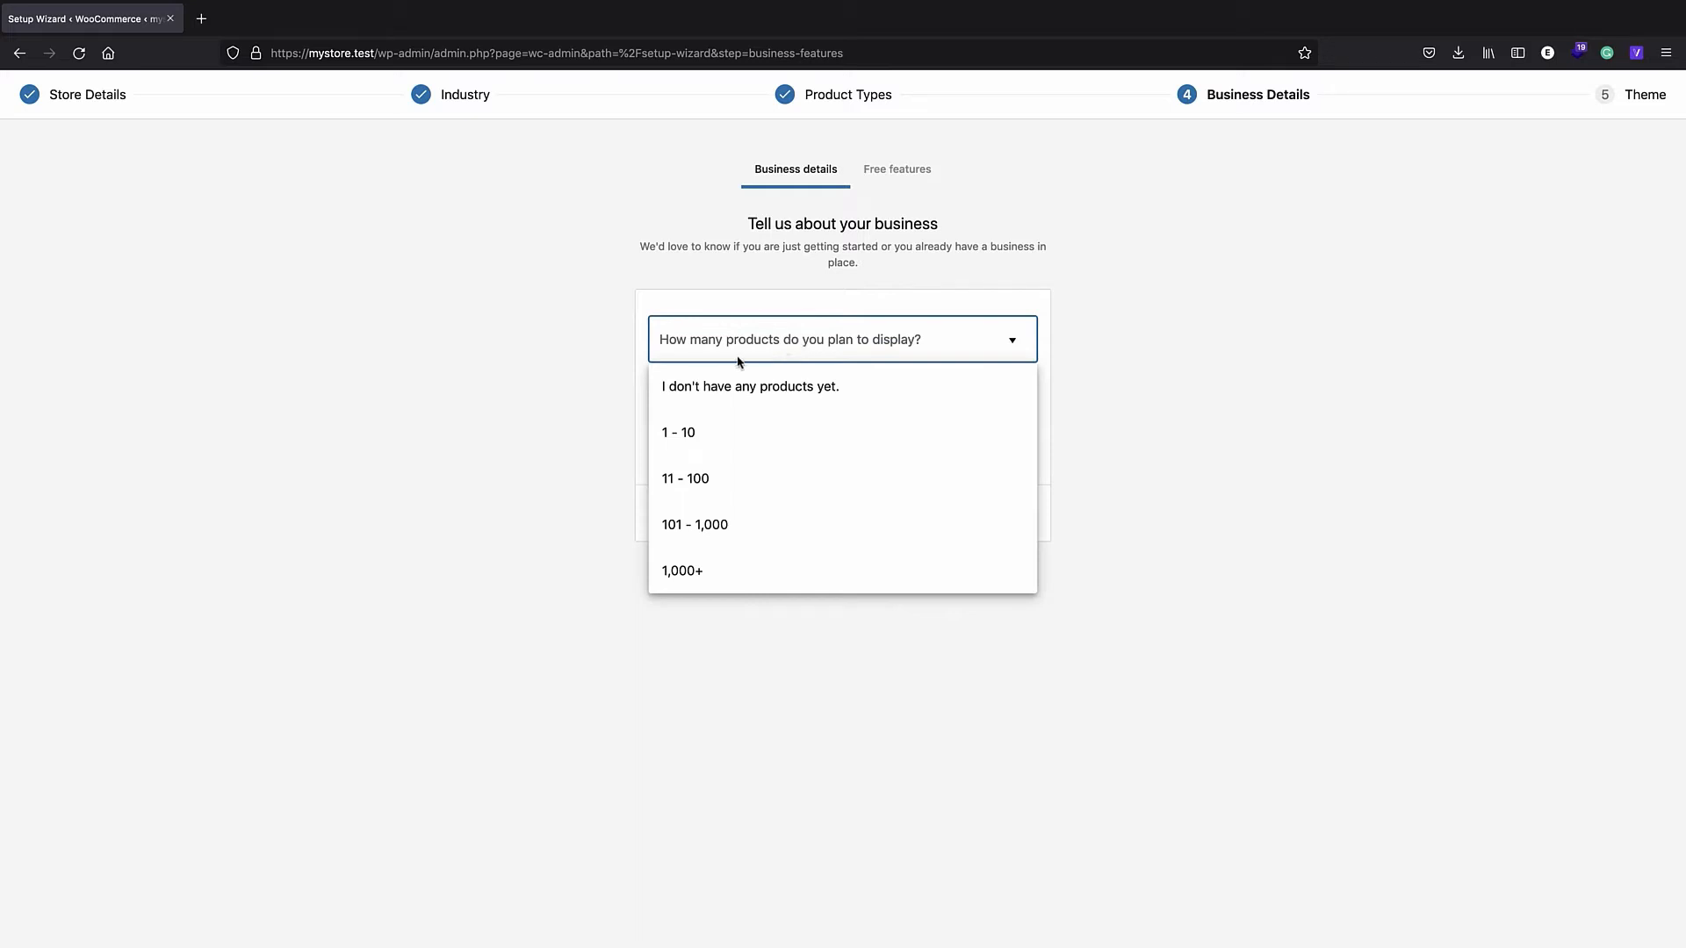
click(726, 433)
click(708, 397)
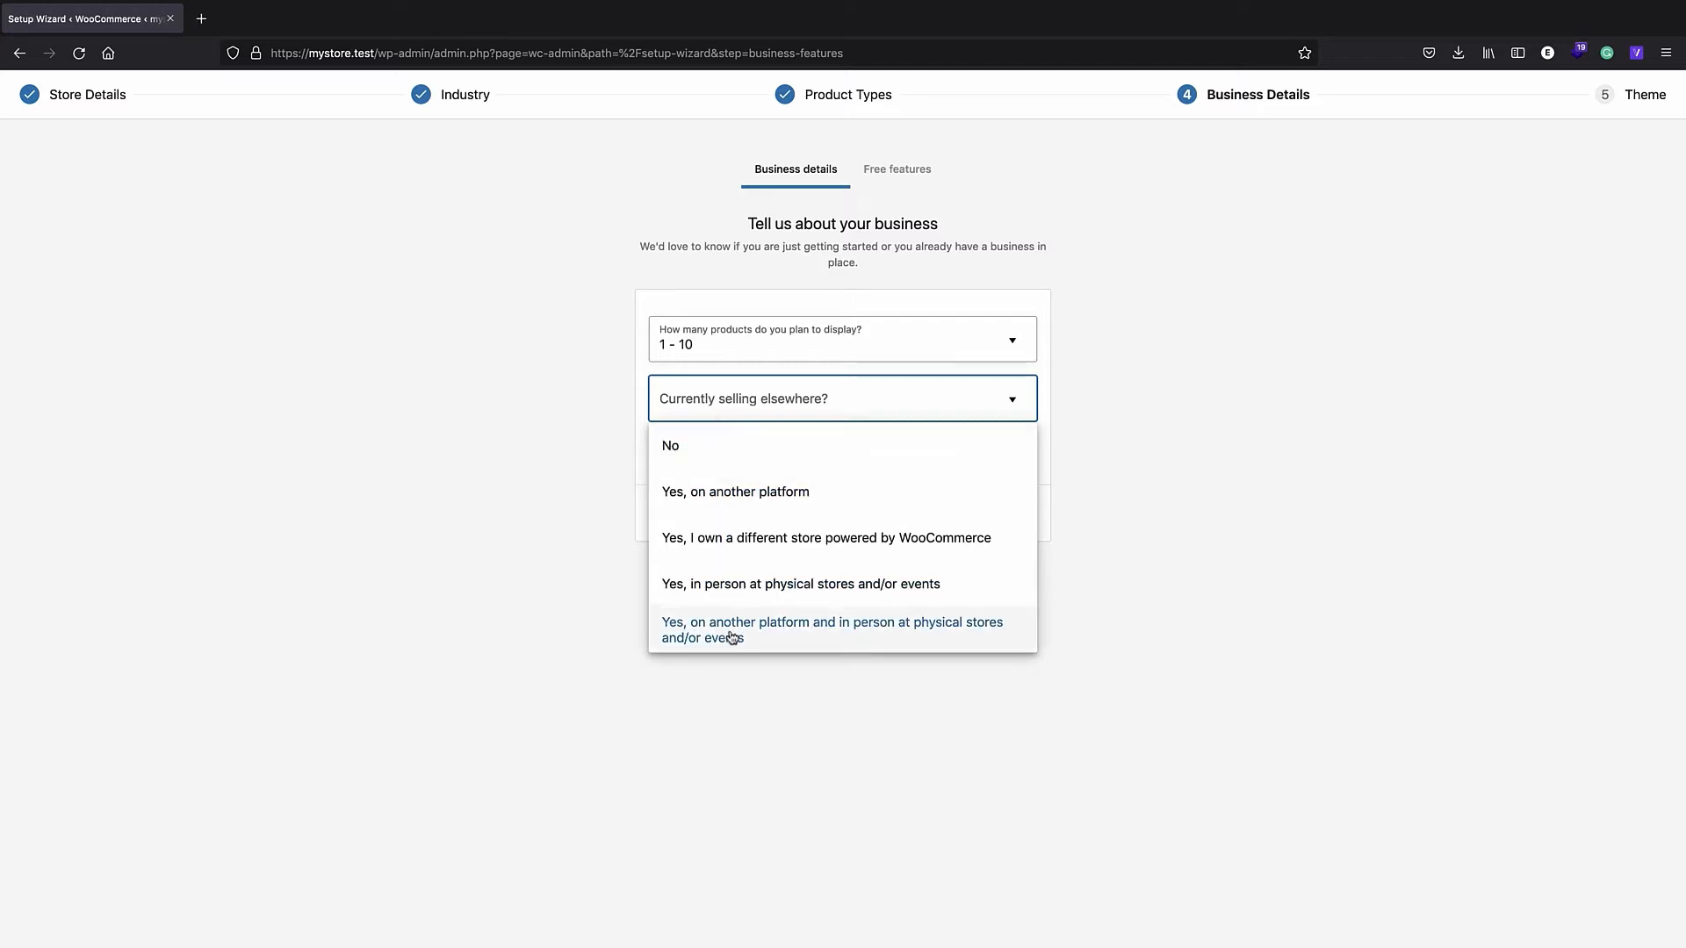
click(693, 445)
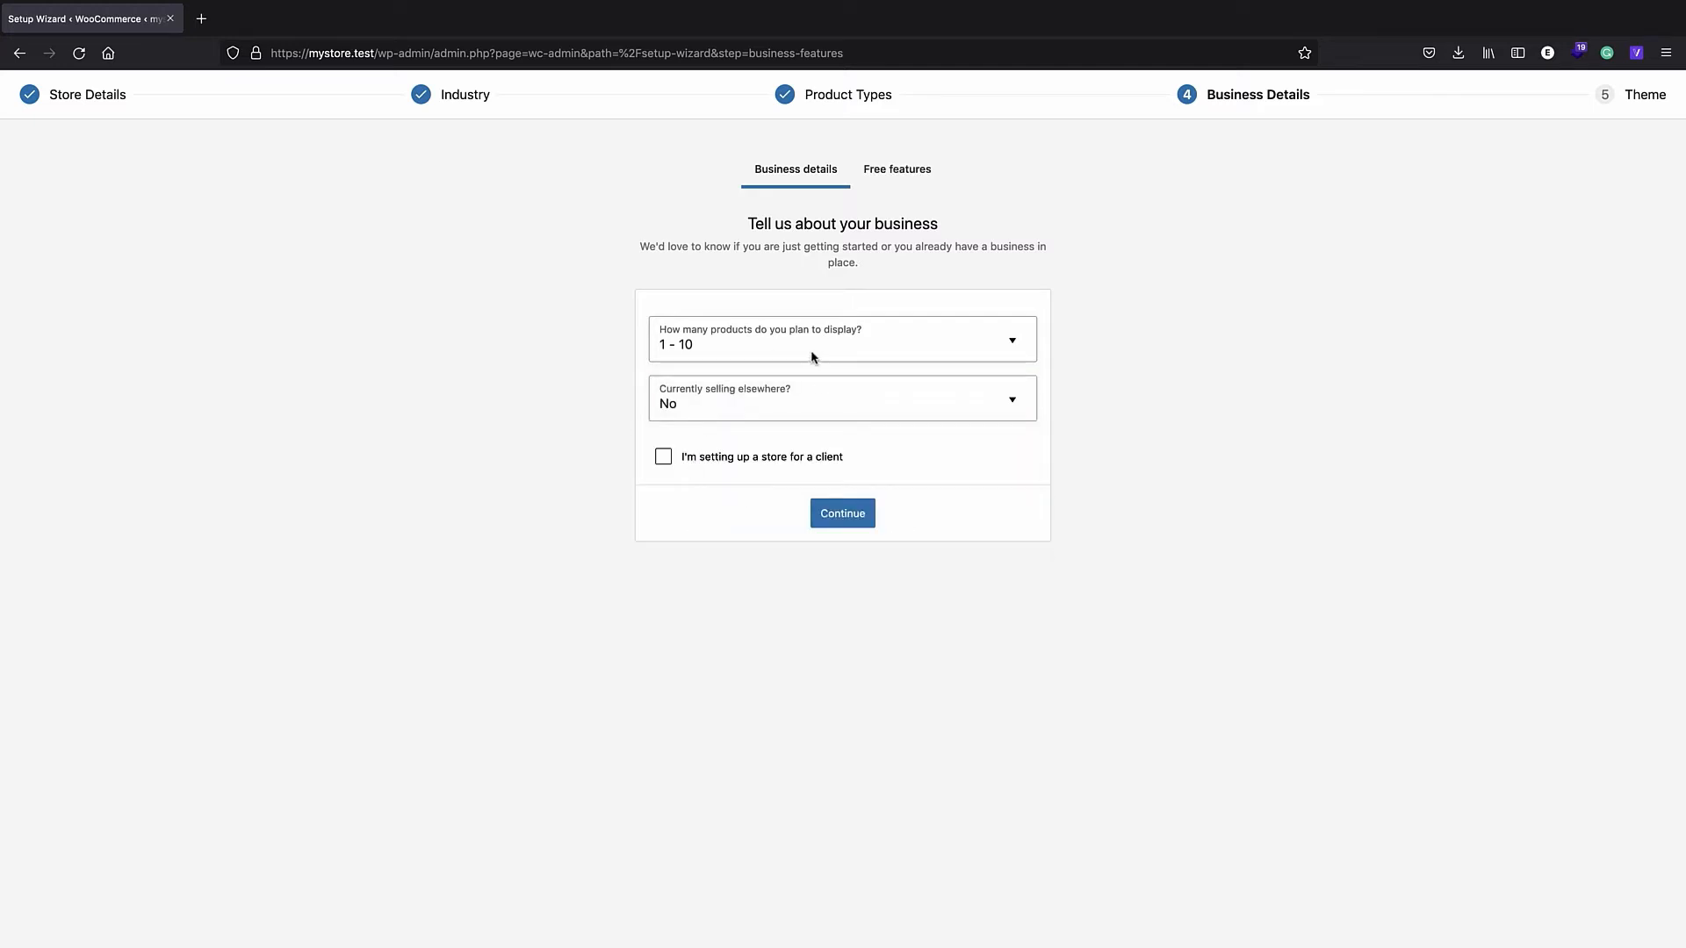
click(664, 458)
click(856, 520)
click(845, 545)
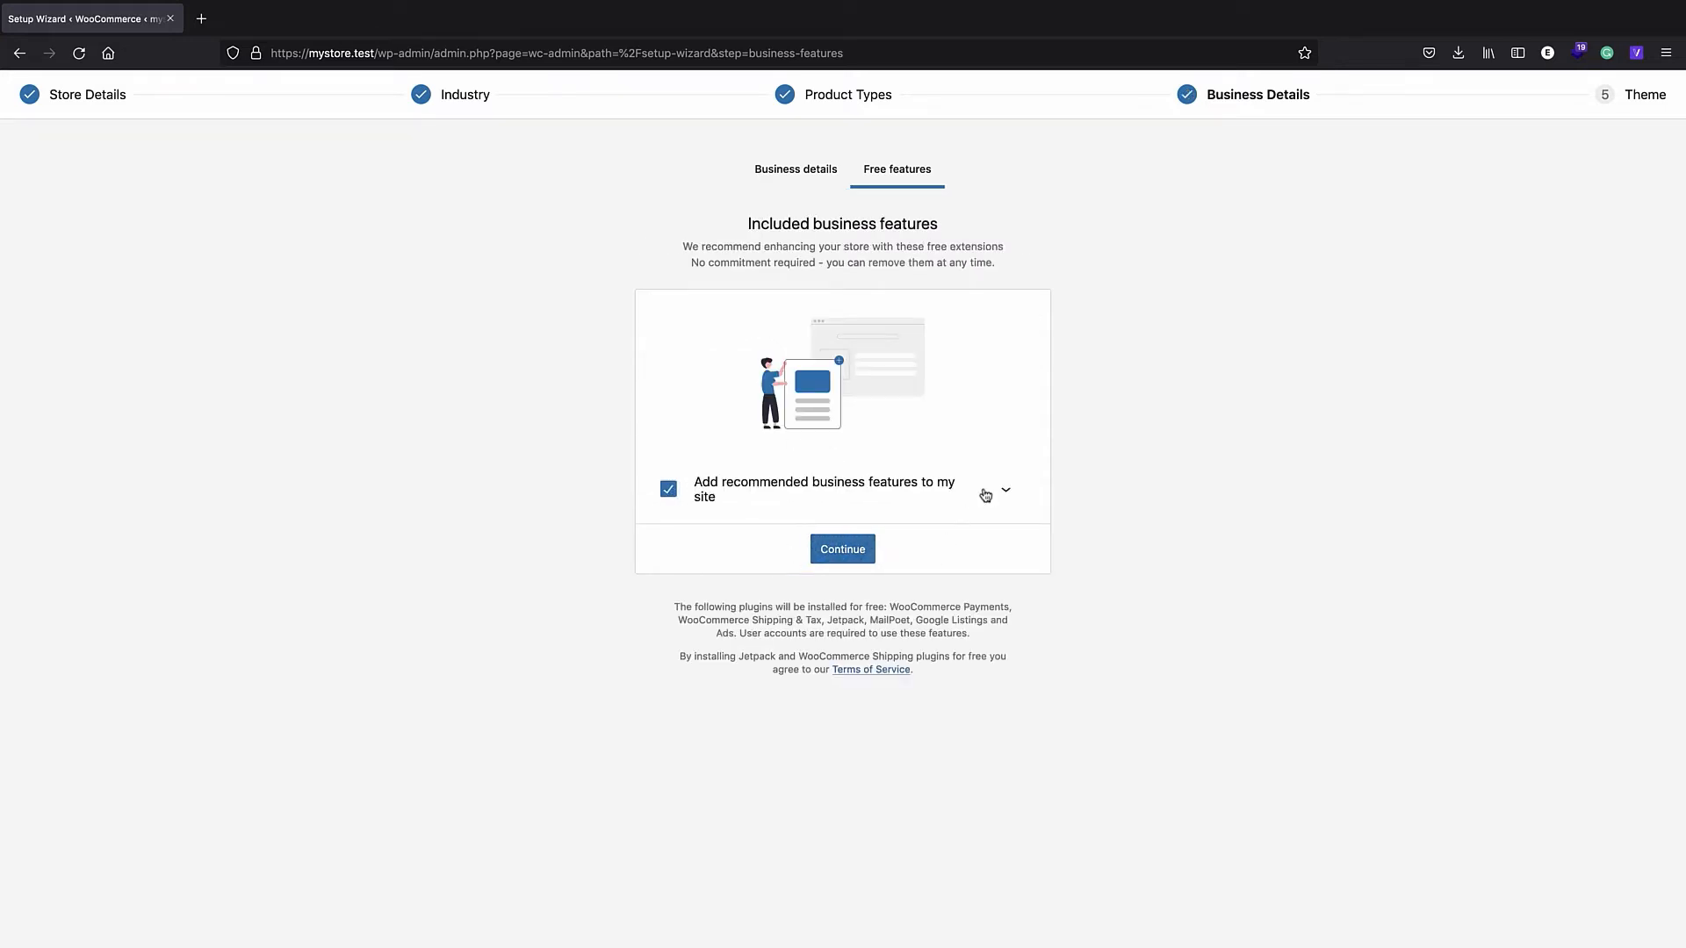
- Expand the free features list and untick all recommended business extensions before continuing
click(1005, 489)
scroll(726, 502, down, 2)
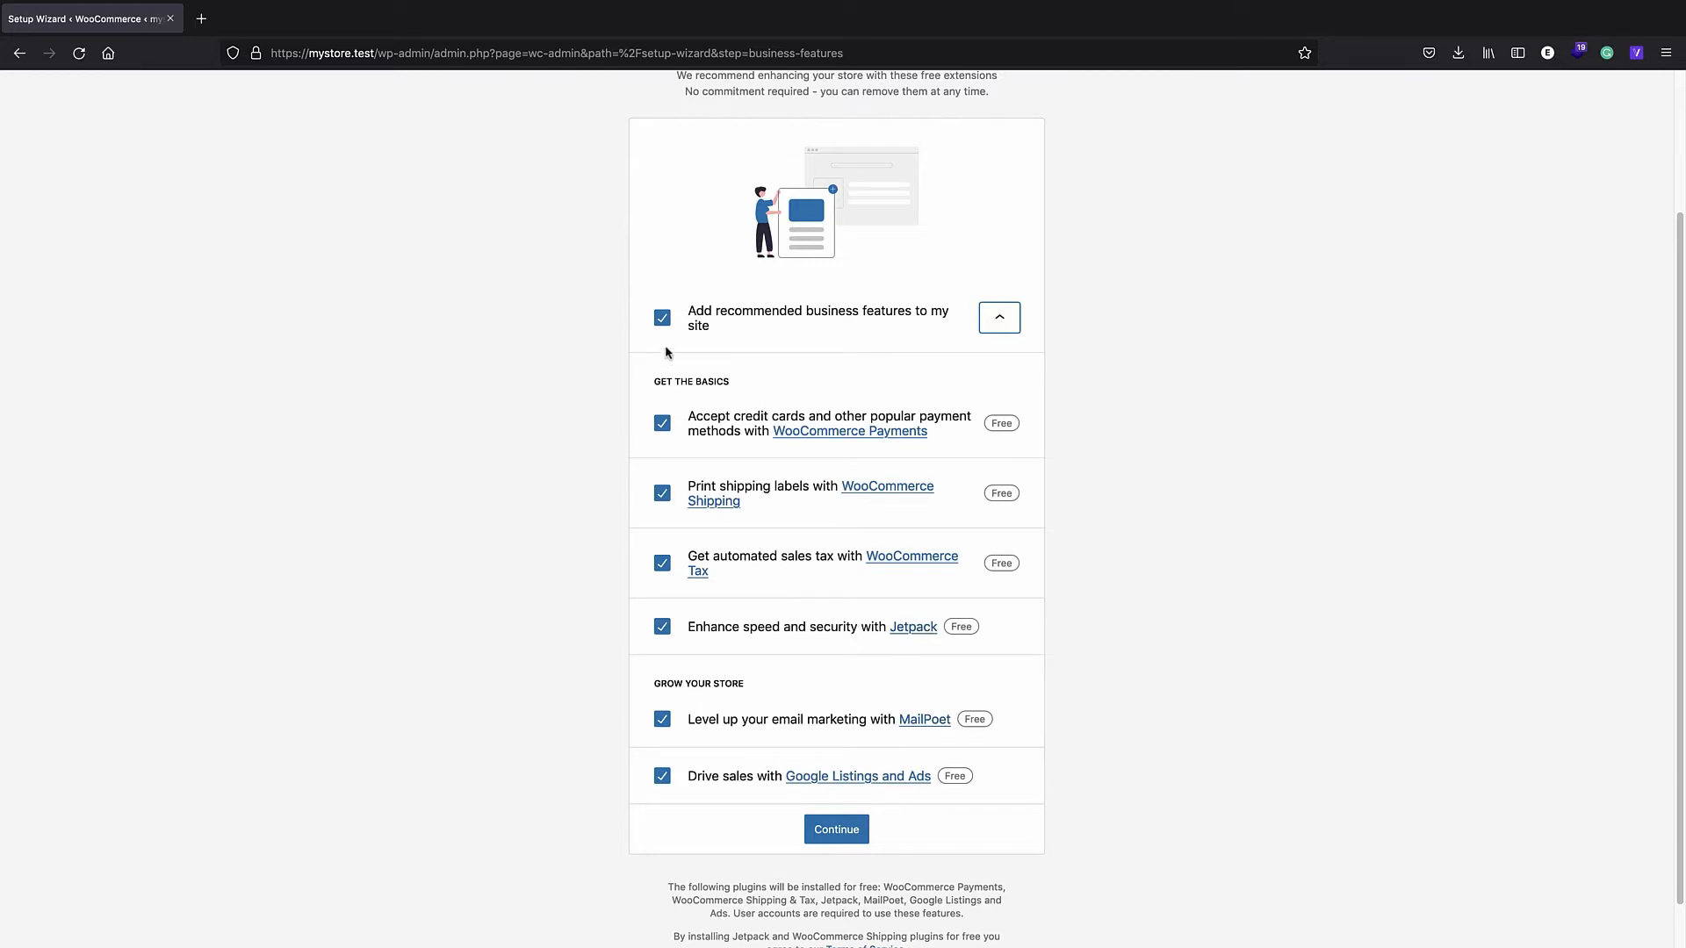
click(662, 317)
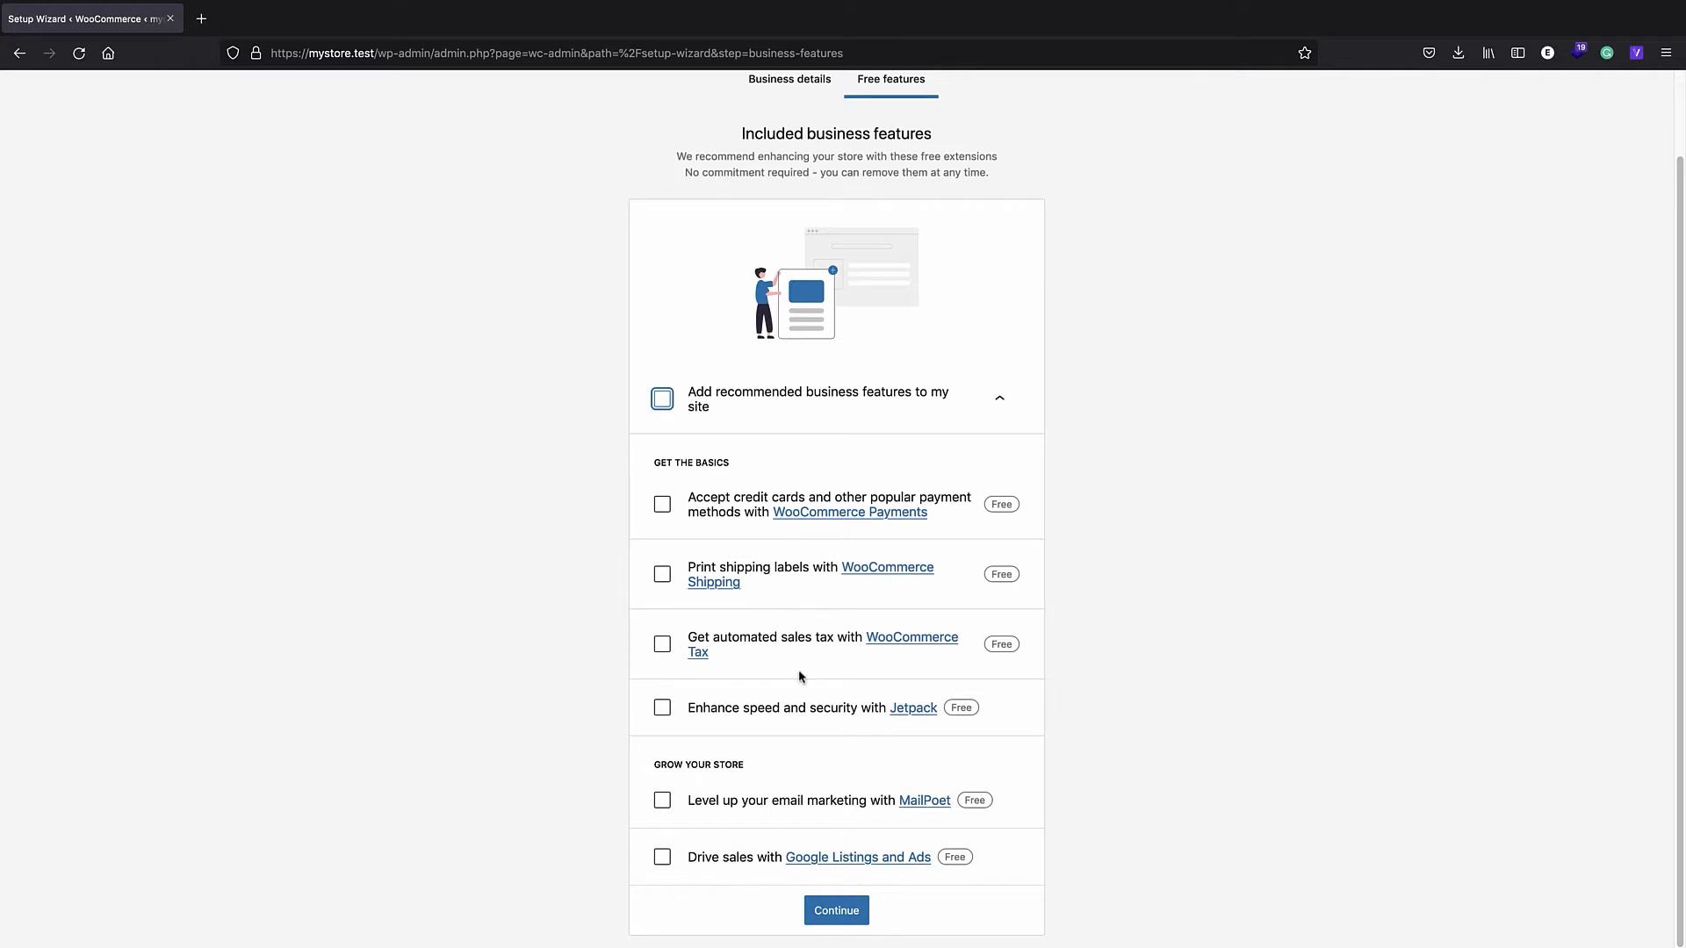
click(832, 912)
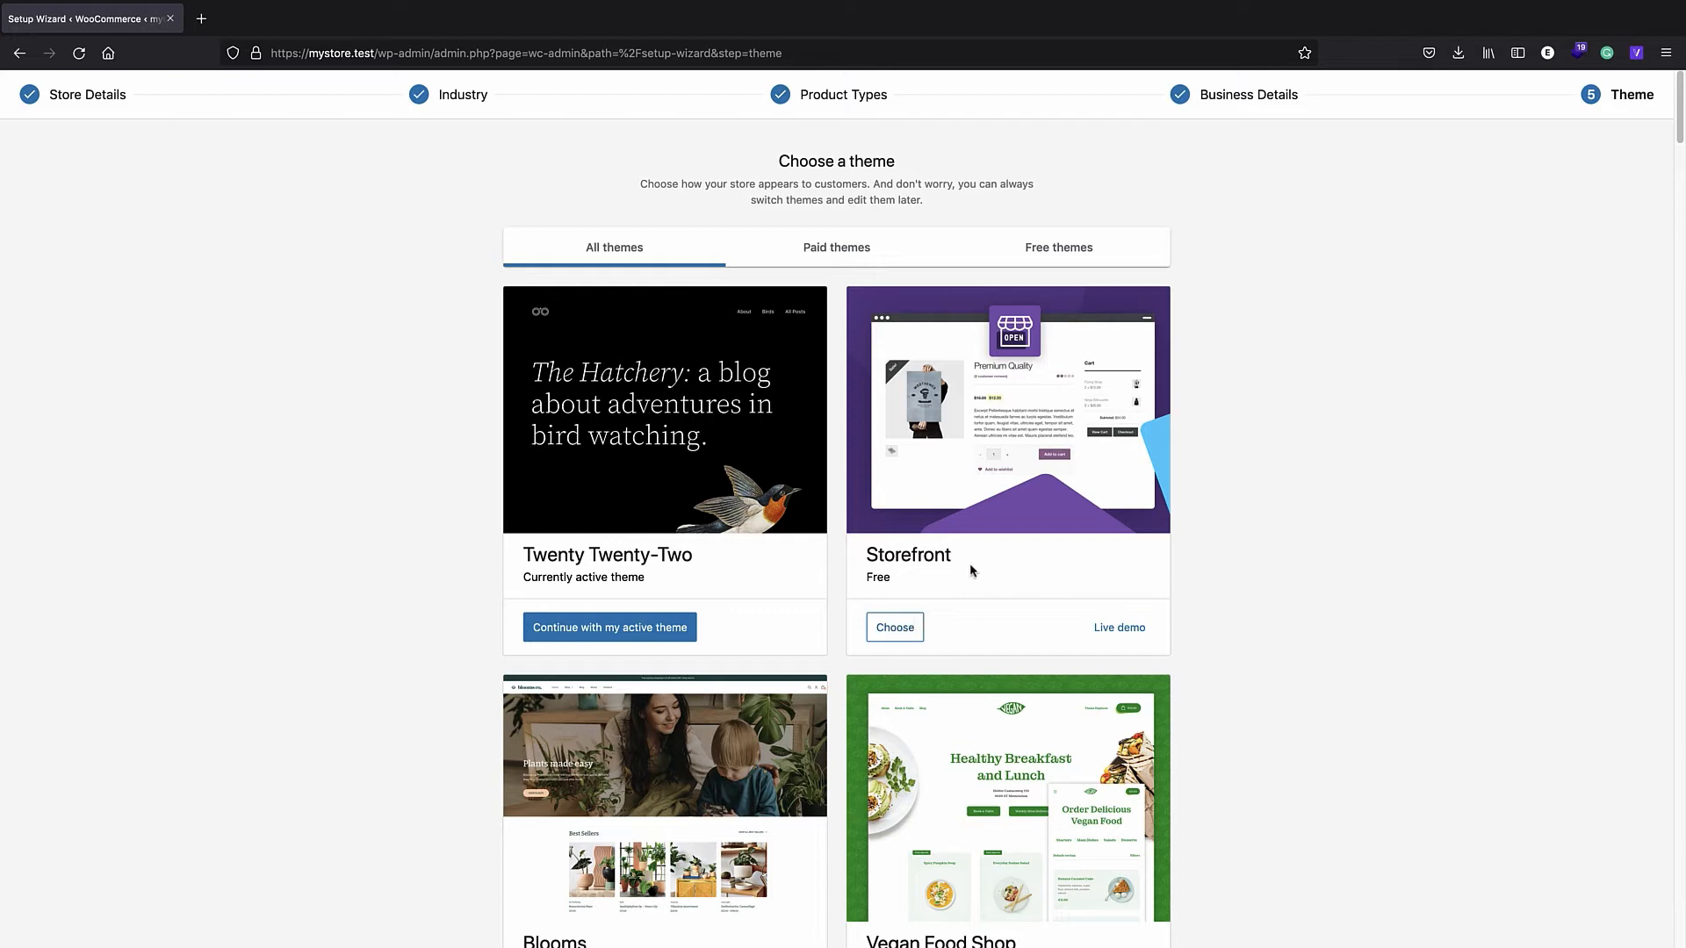
- Choose the Storefront theme, close the welcome tour, and scroll through WooCommerce Home
click(896, 631)
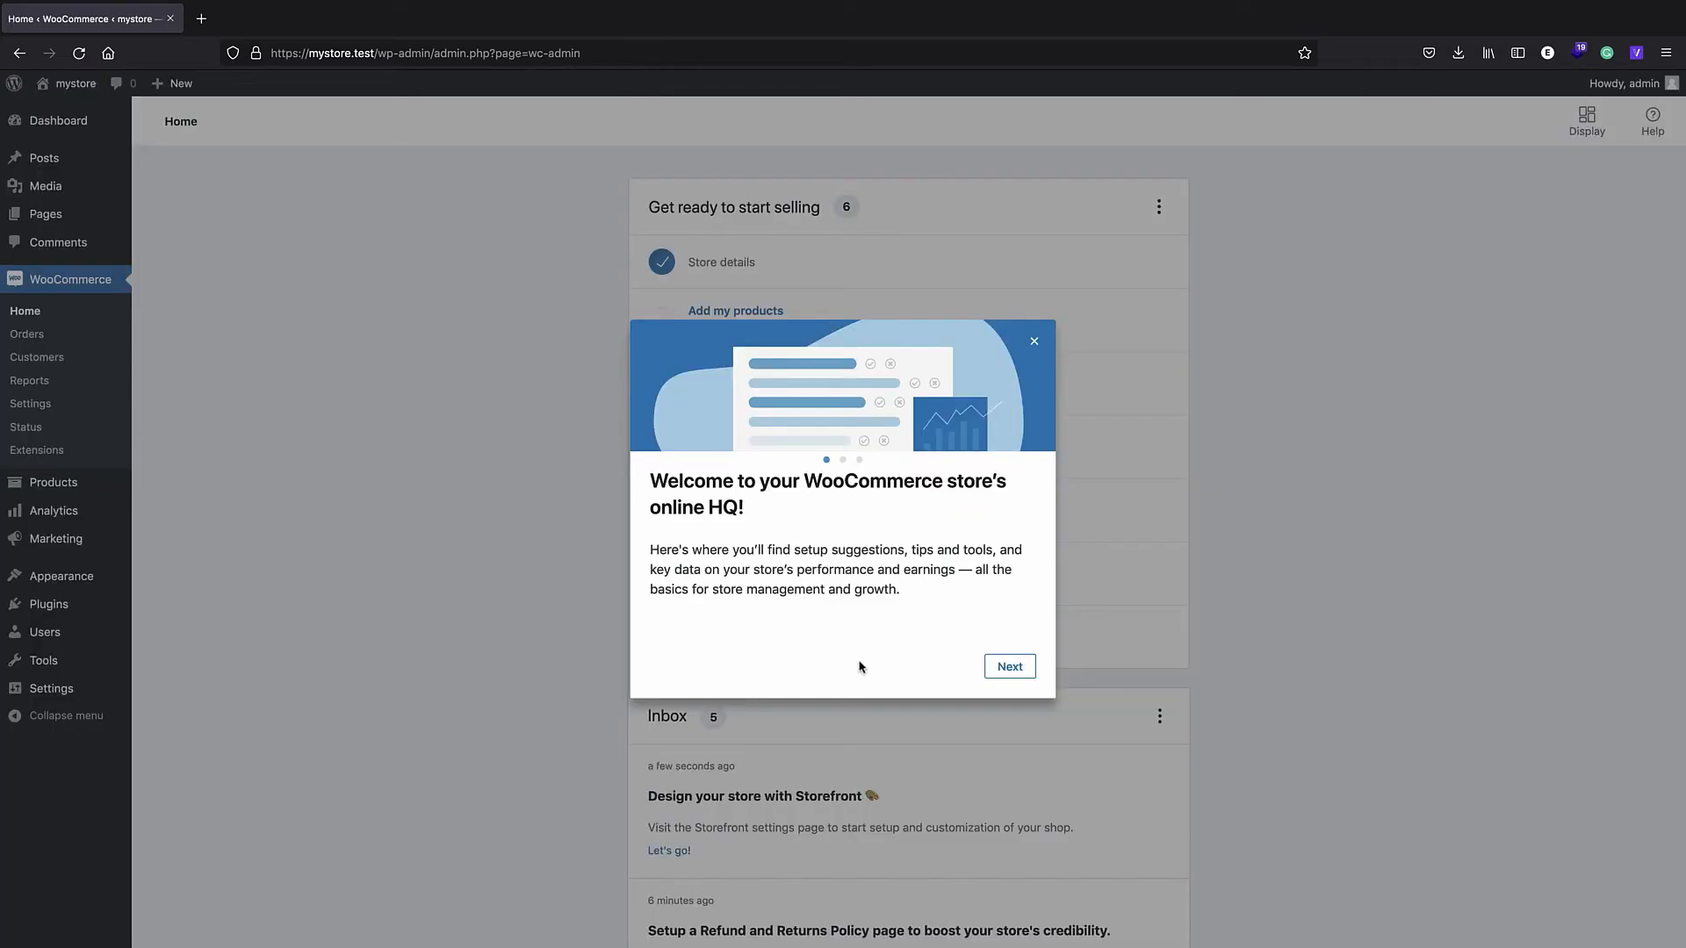
click(1005, 671)
click(1035, 342)
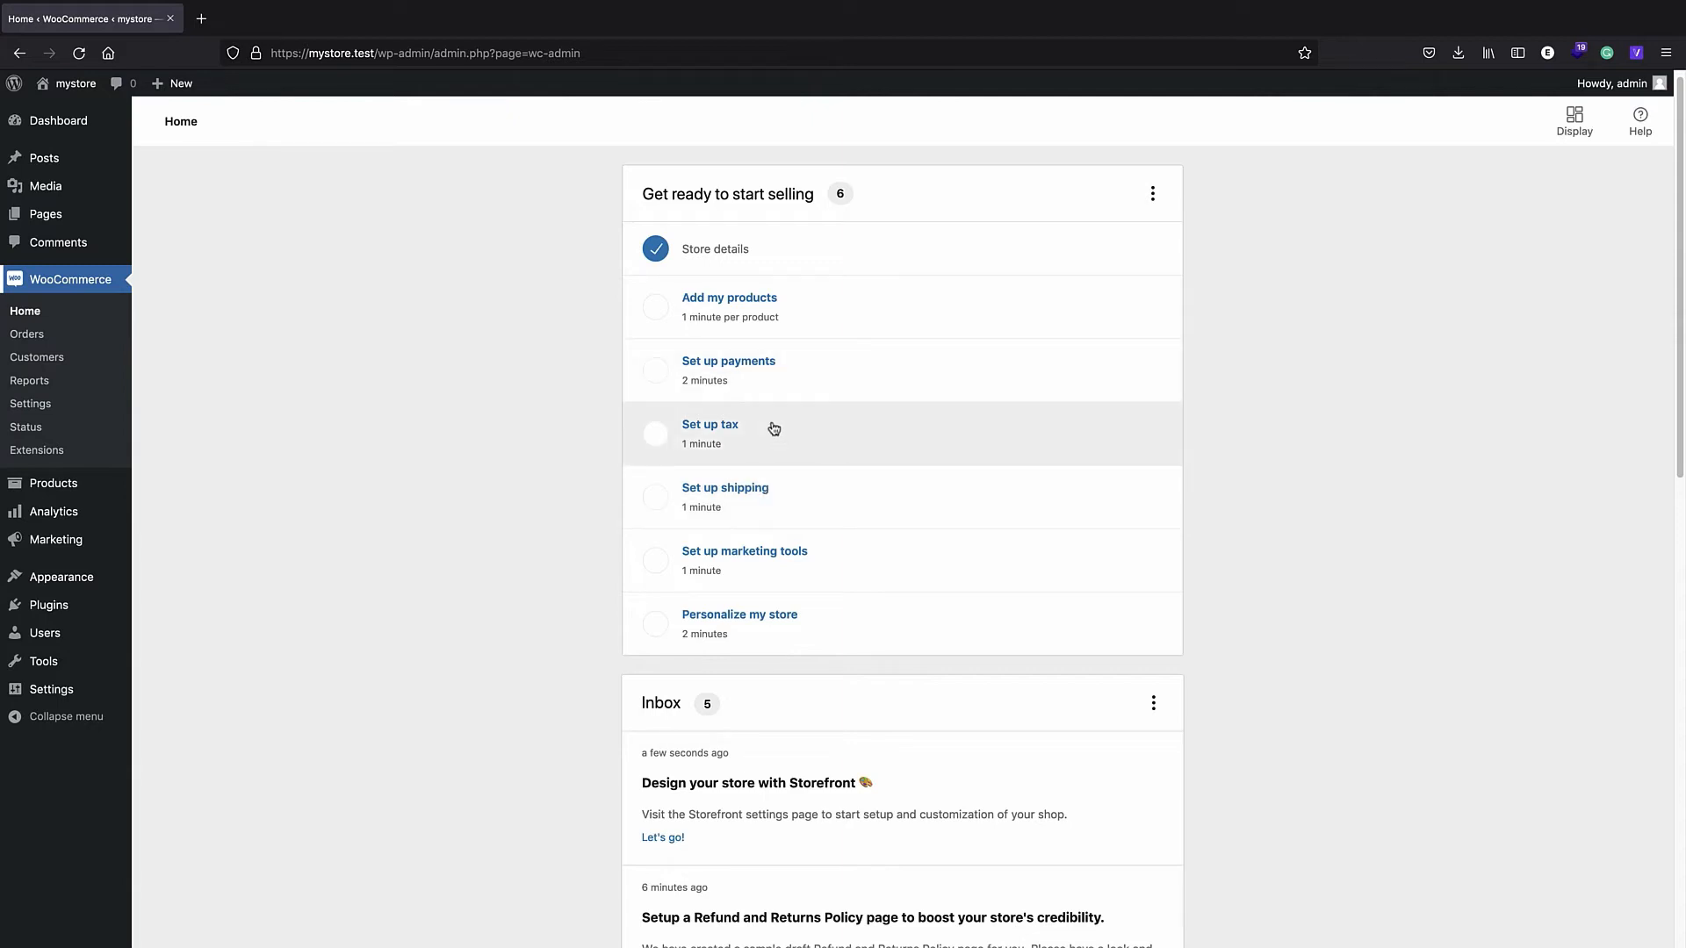
scroll(774, 429, down, 4)
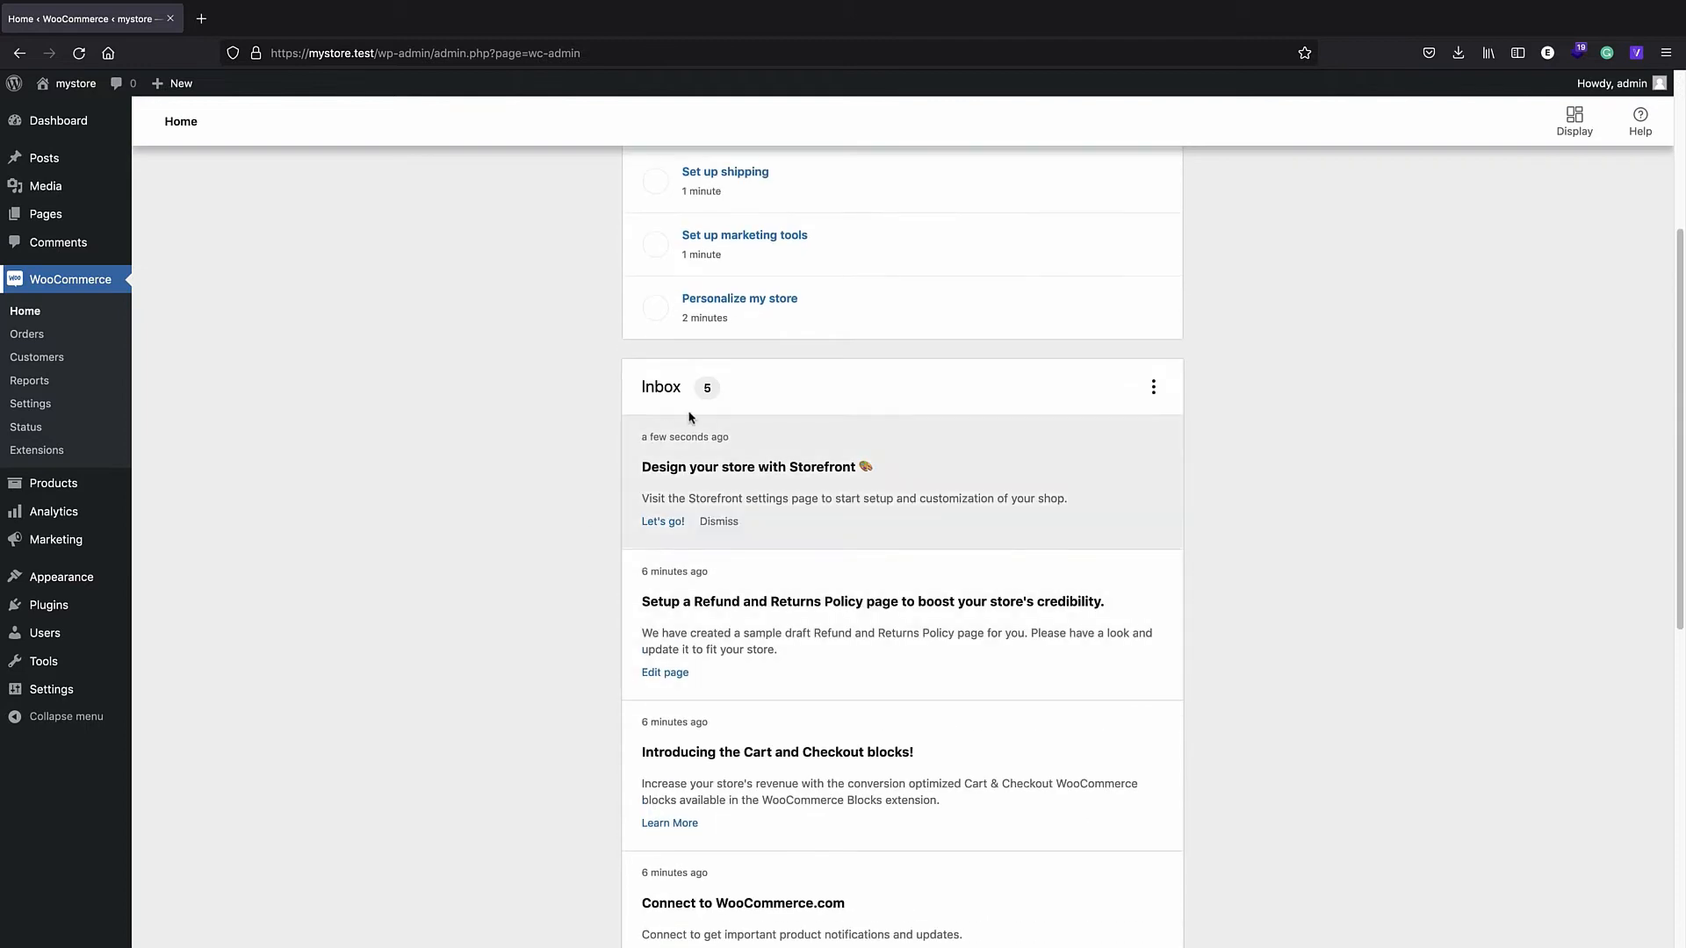
scroll(760, 513, down, 4)
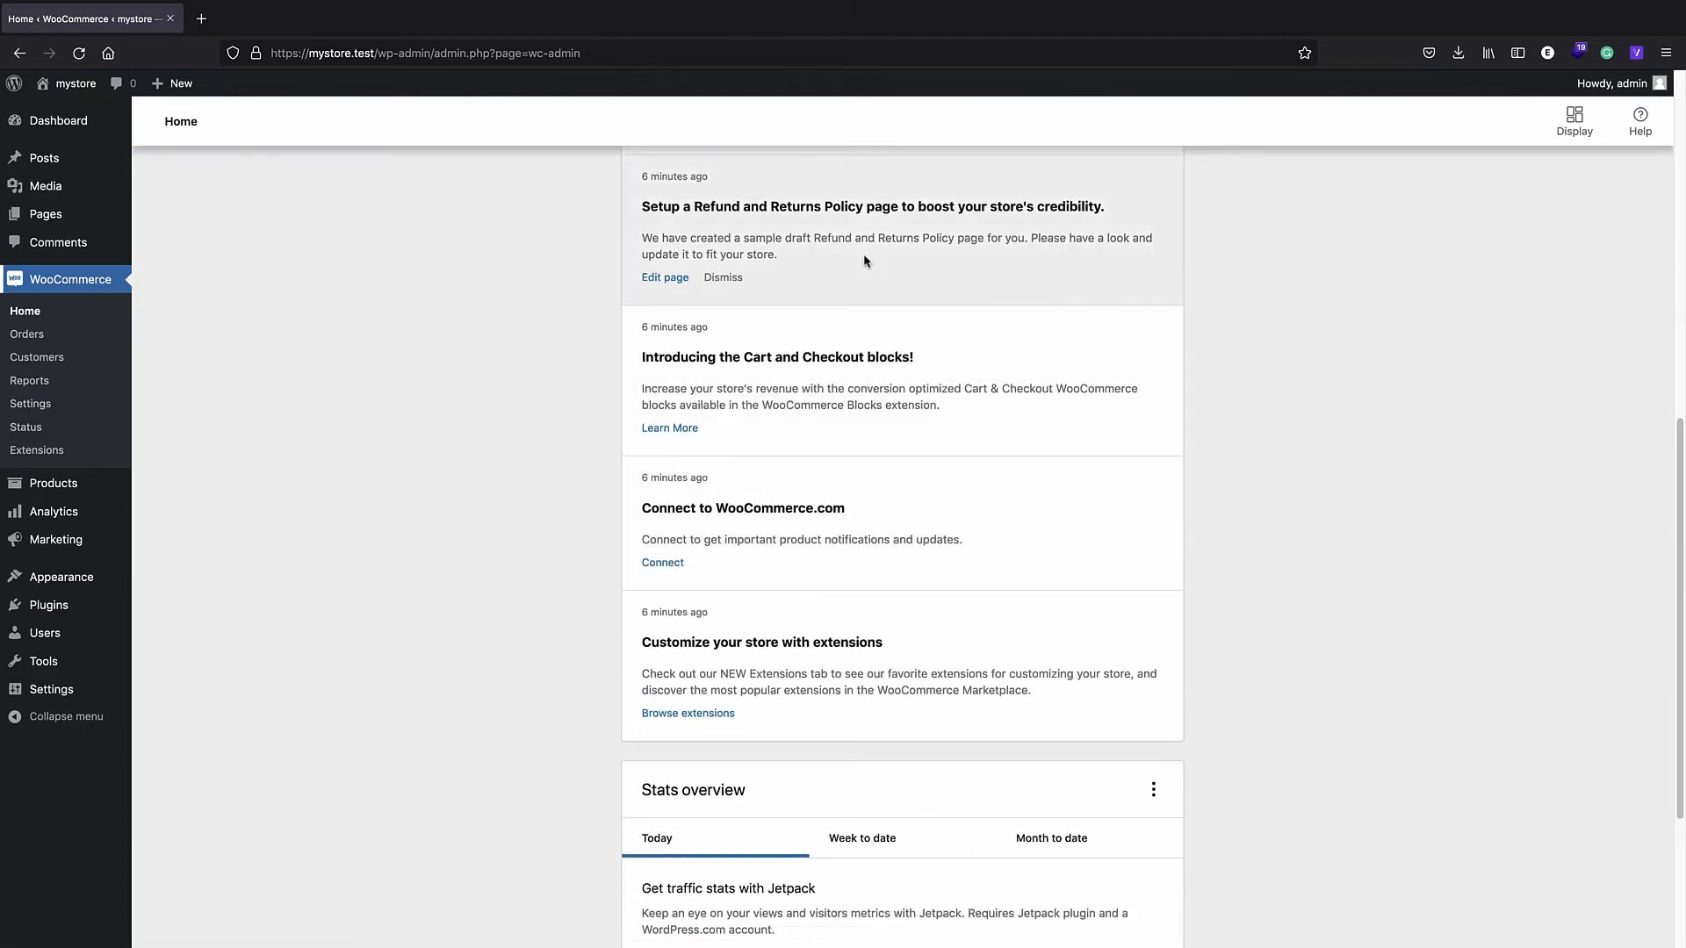
scroll(799, 448, down, 3)
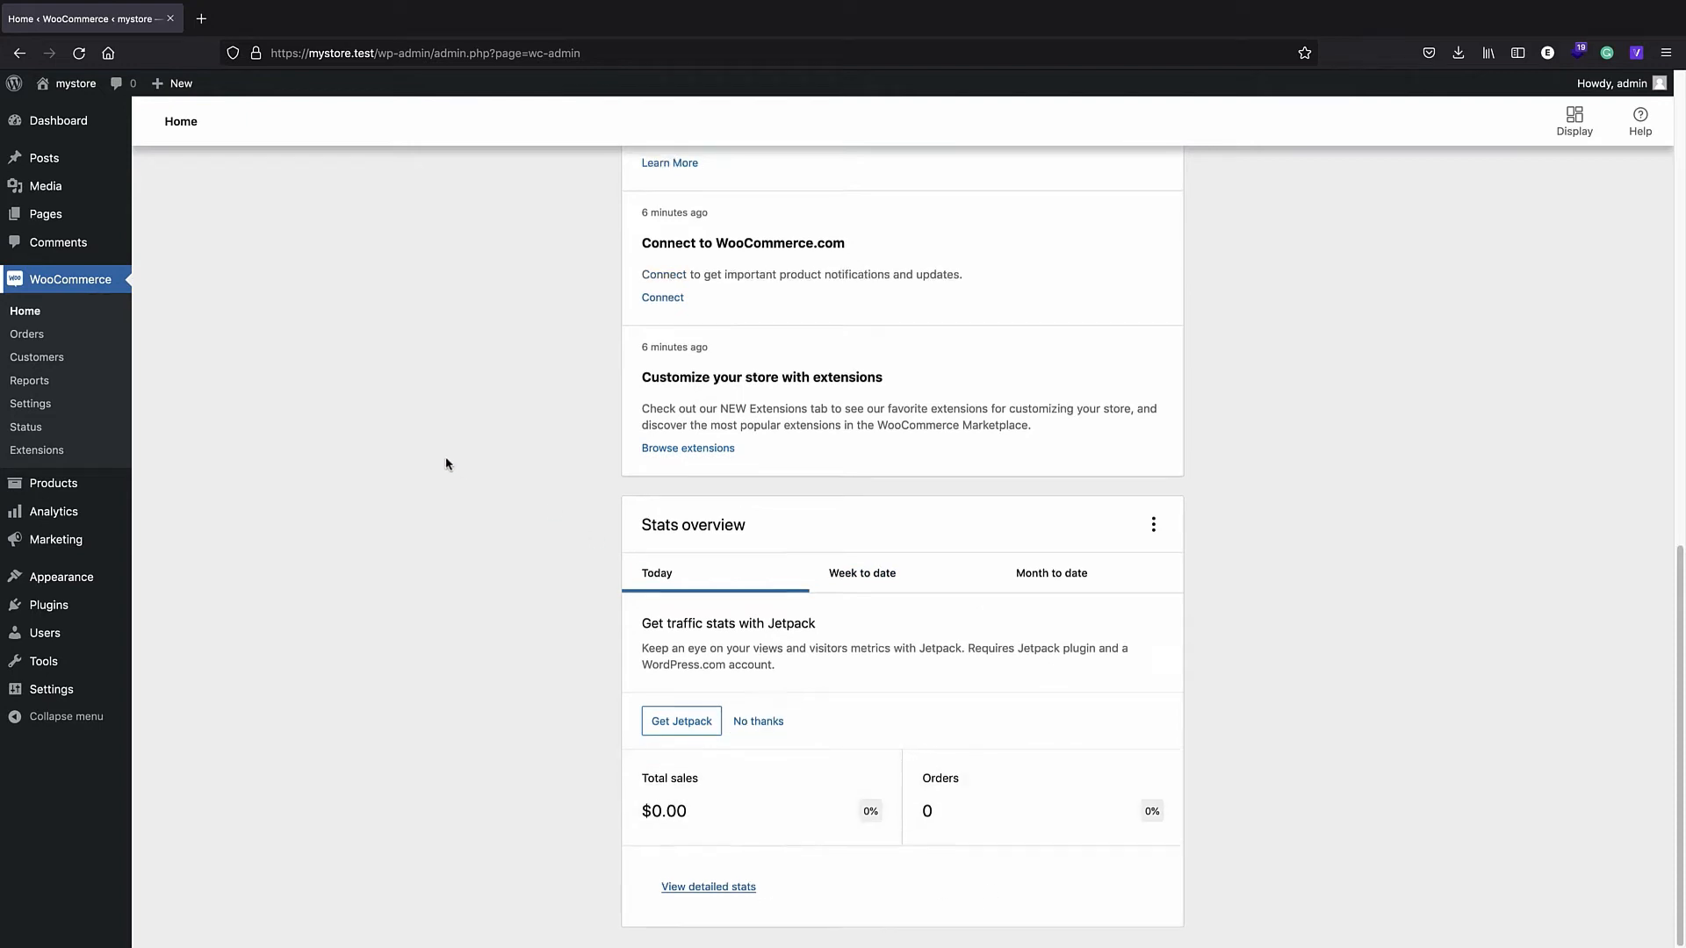
scroll(448, 462, up, 1)
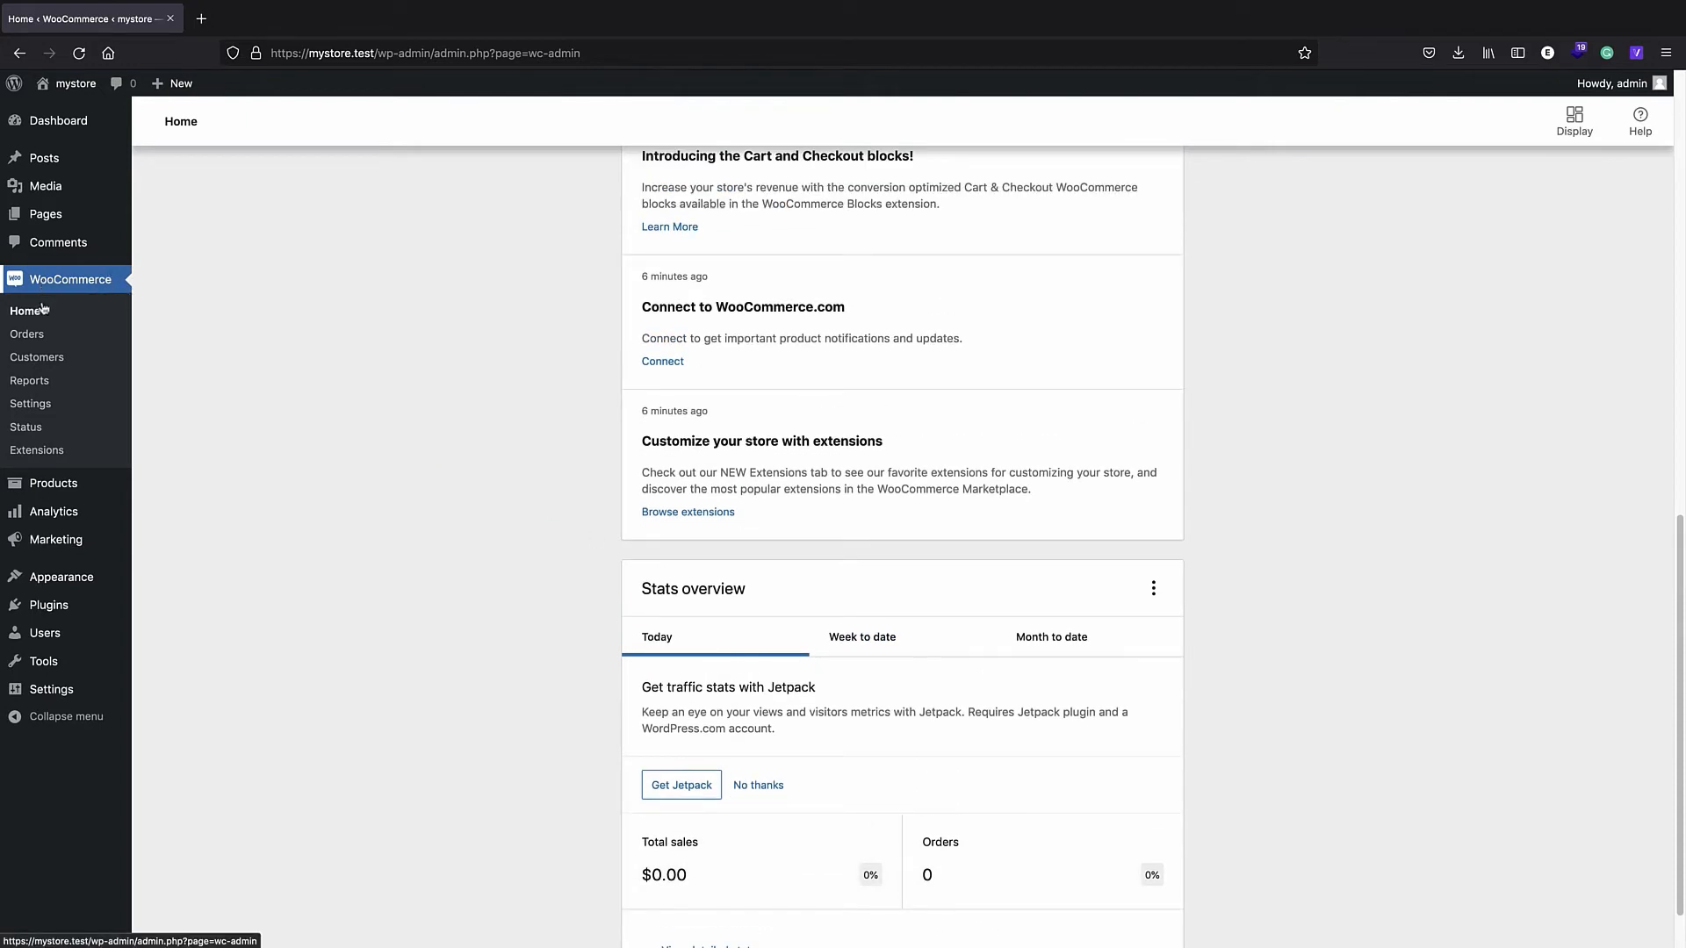
- View Orders and the empty Customers list, then the Reports page's last-7-days sales by date
click(46, 342)
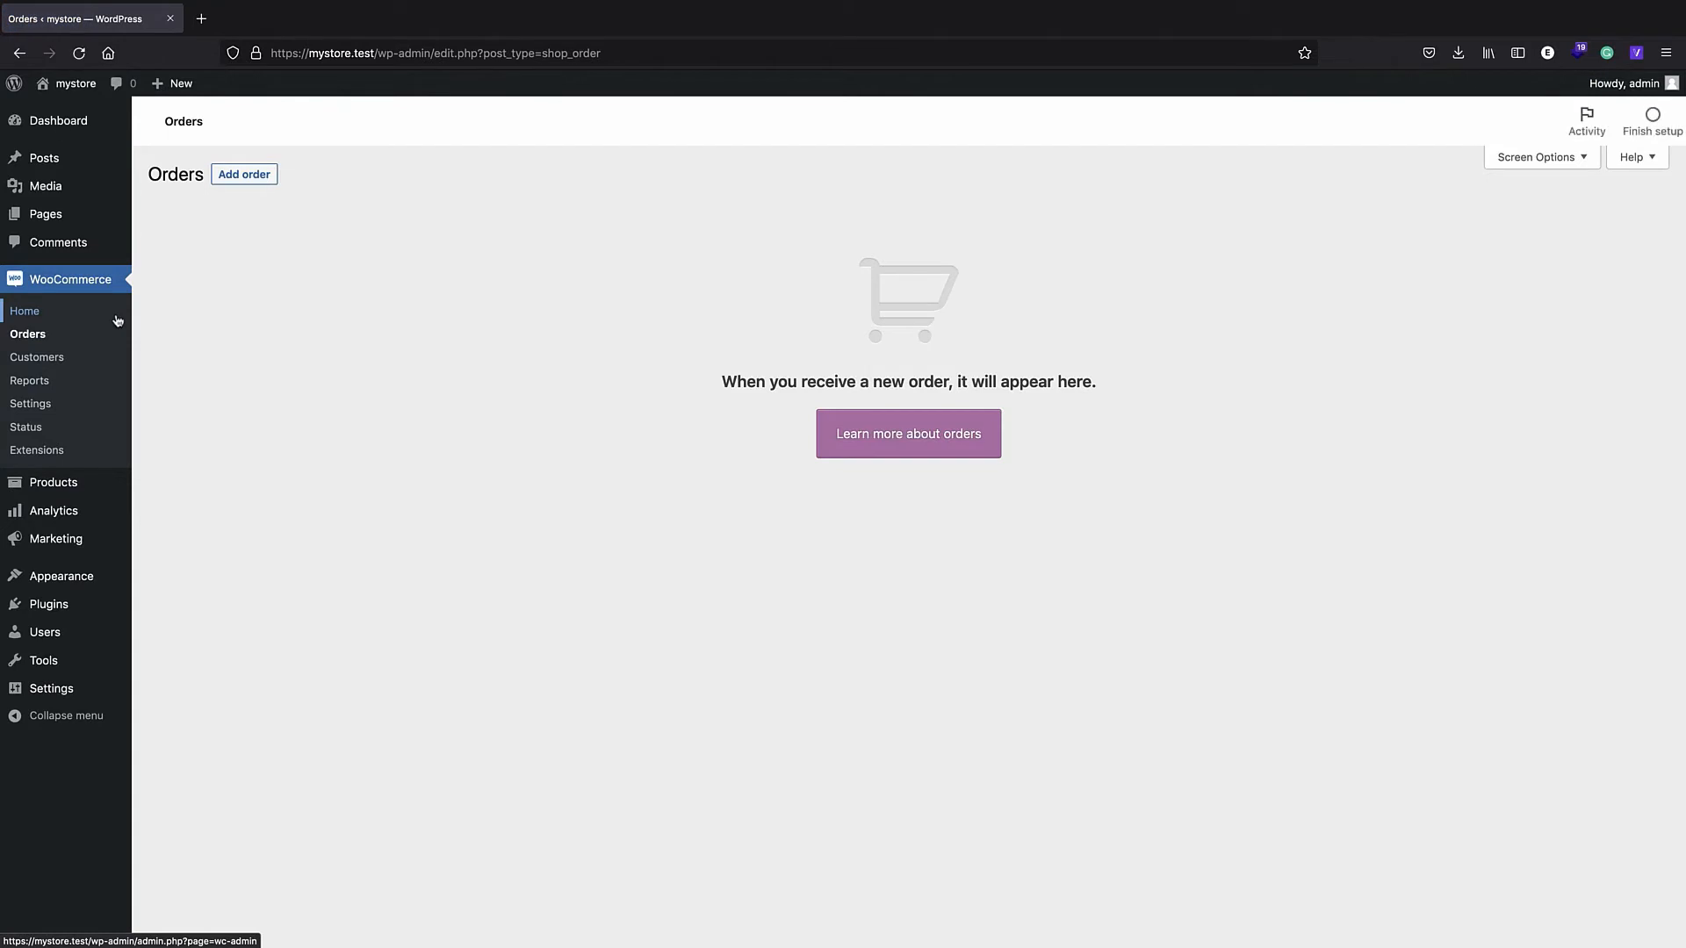
click(40, 357)
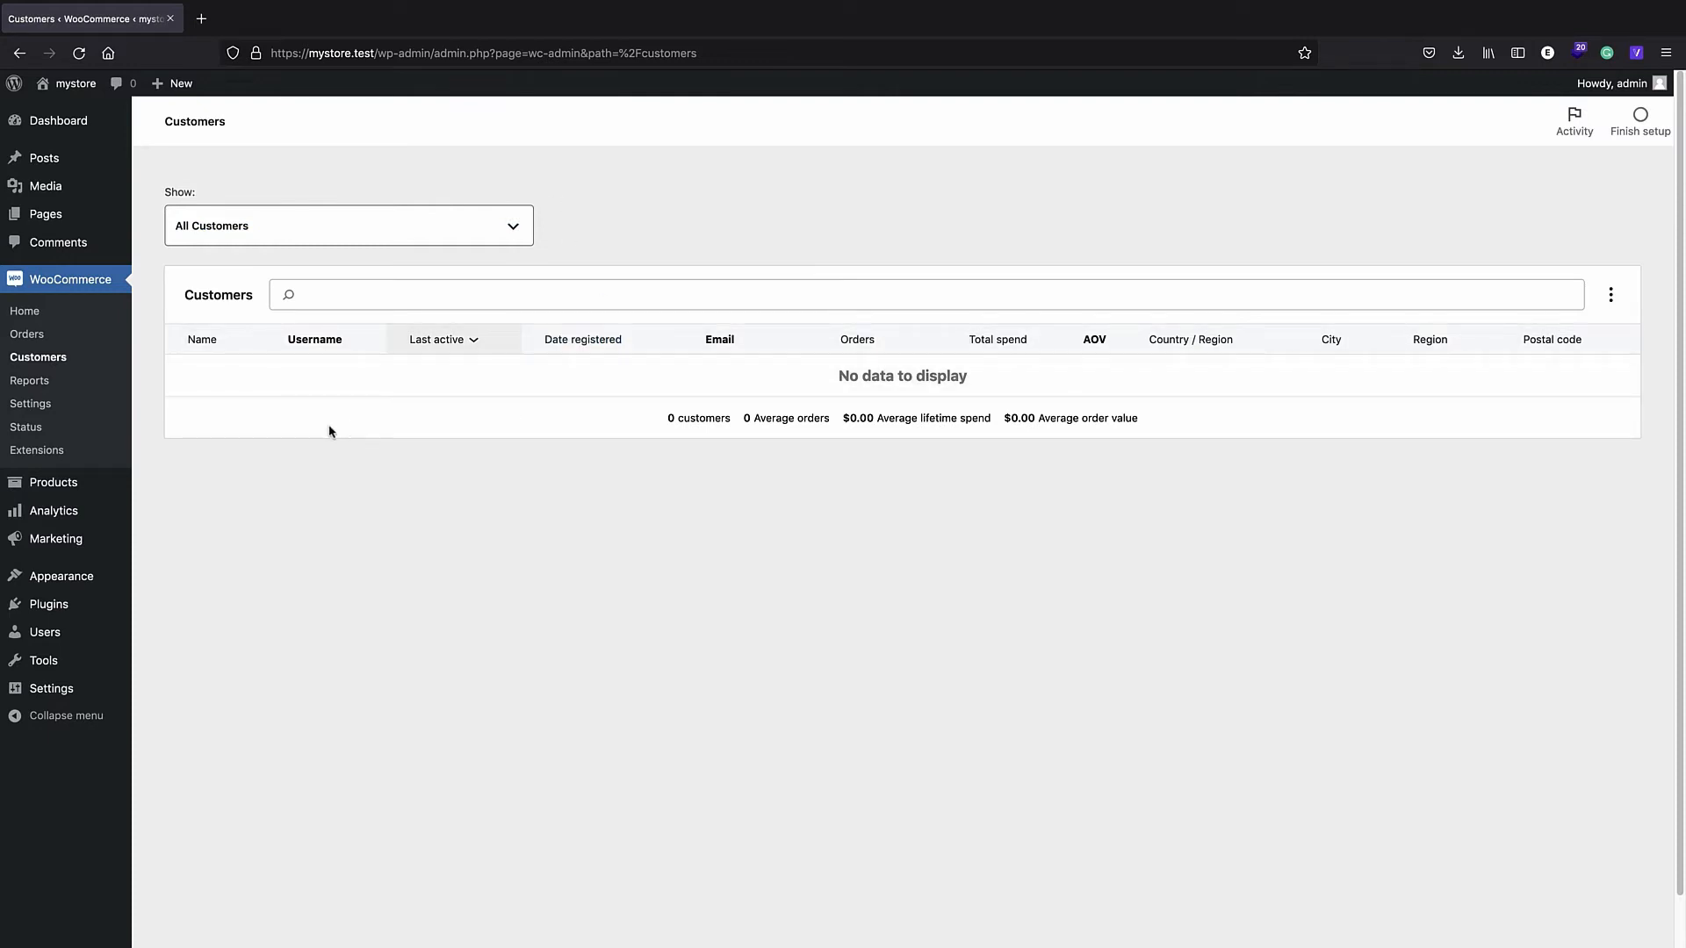
click(39, 387)
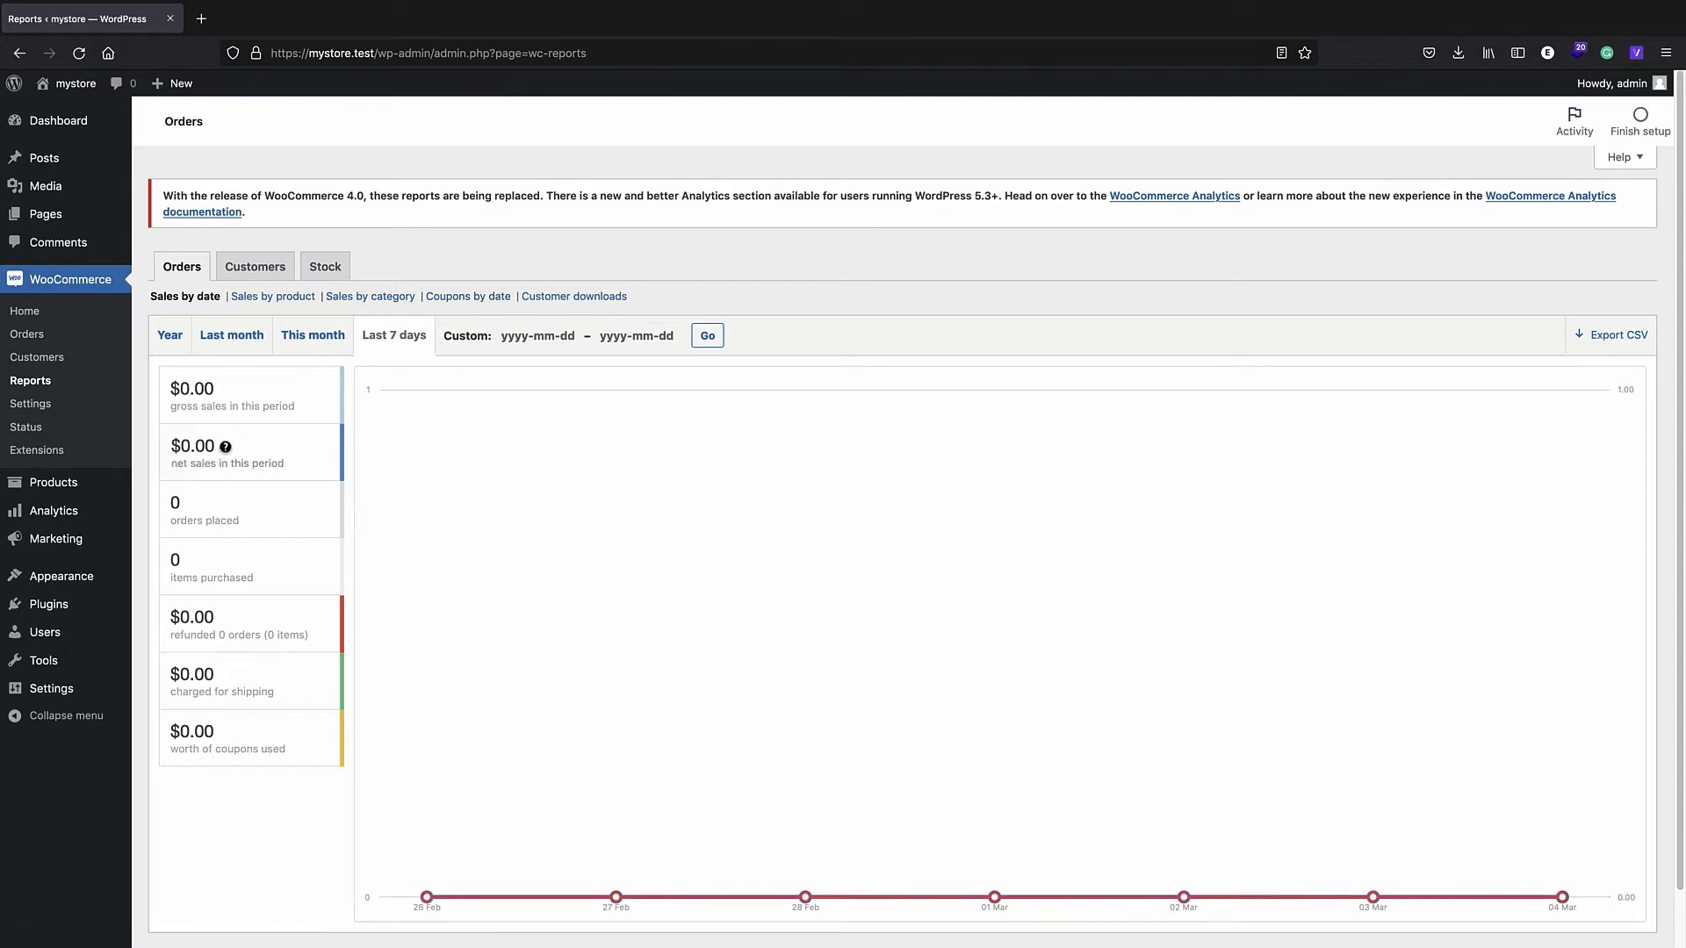
mouse_move(58, 518)
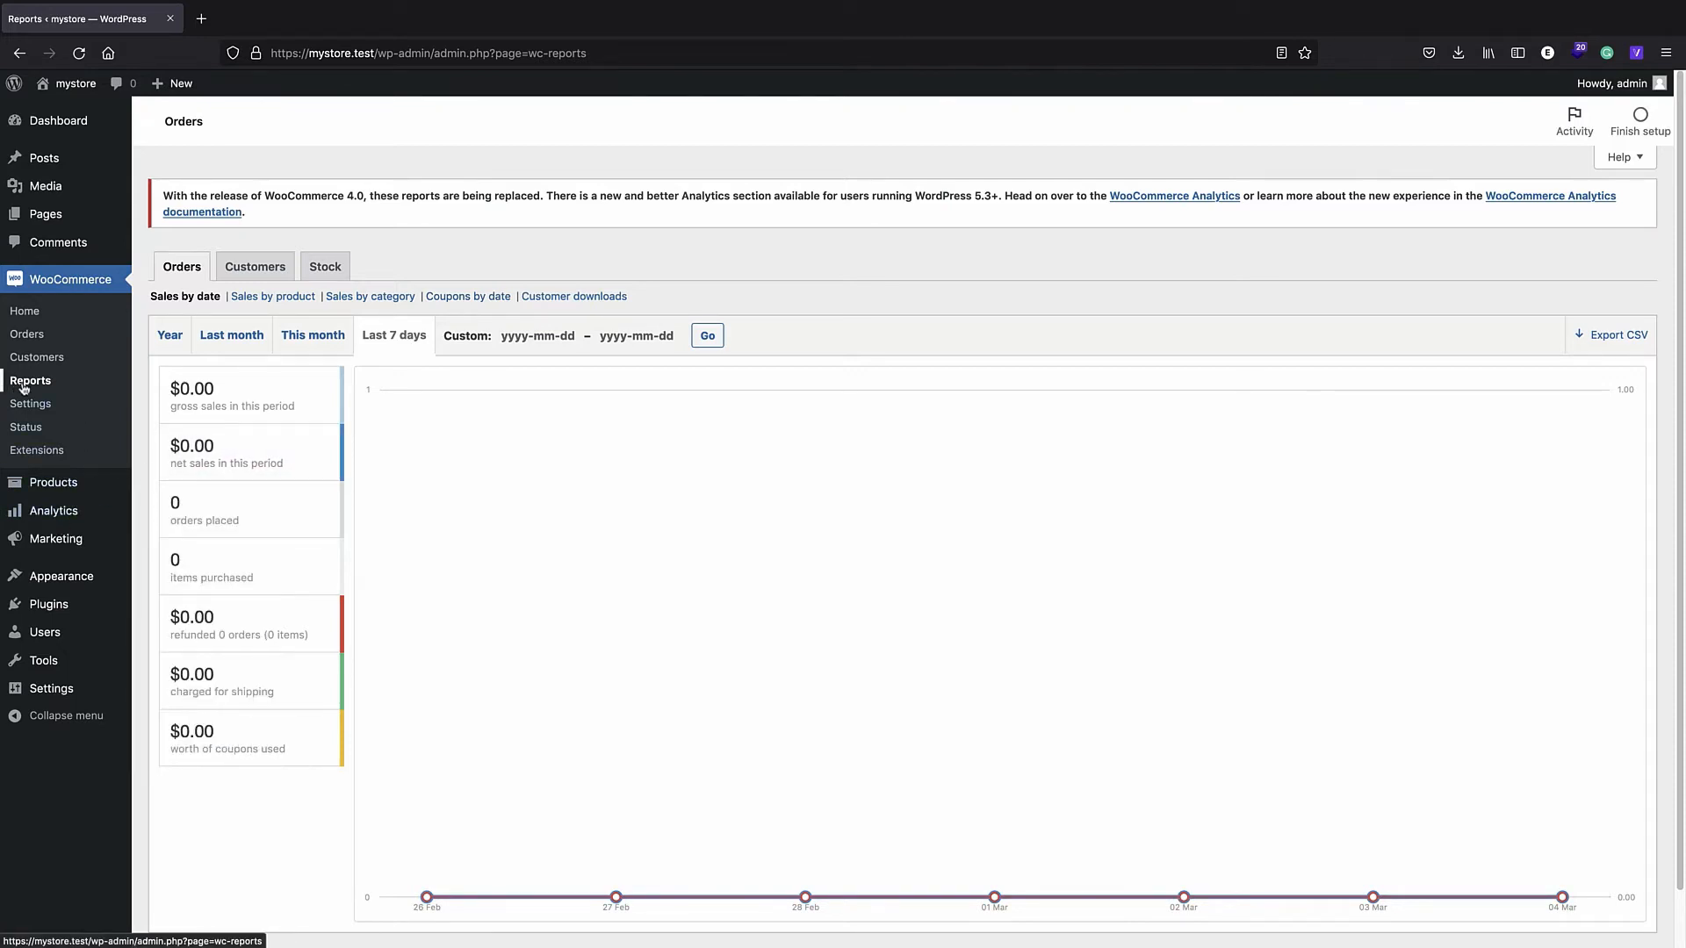
- Verify coupon codes are enabled in WooCommerce general settings, then visit the mystore storefront
click(37, 412)
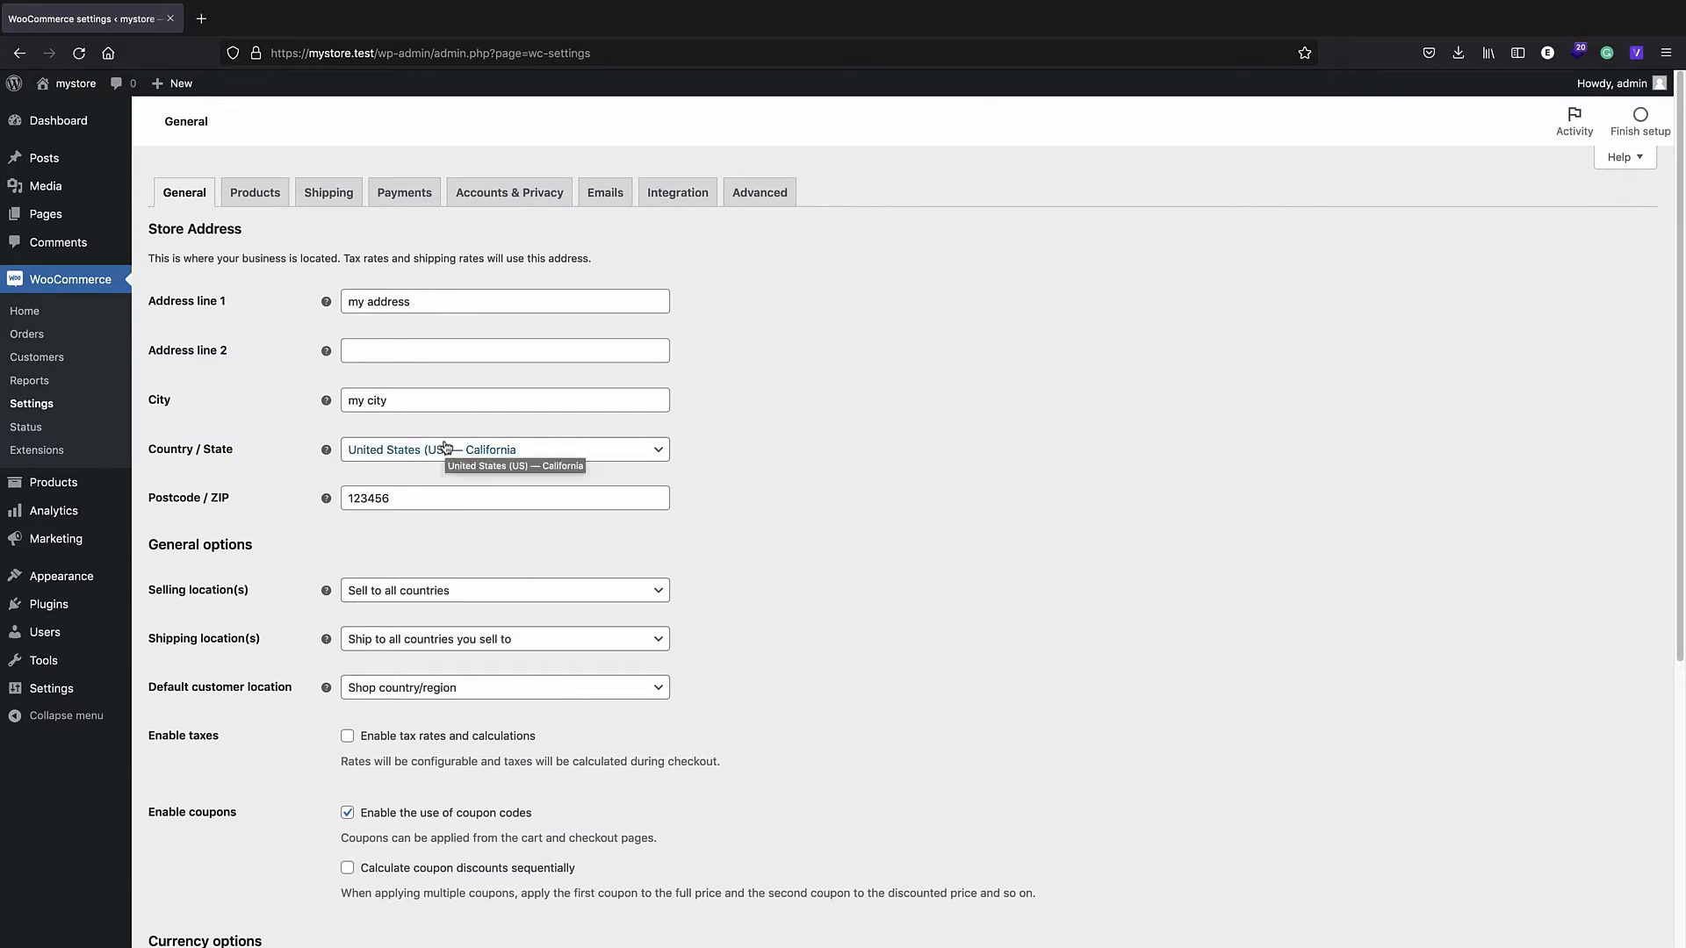
scroll(446, 448, down, 5)
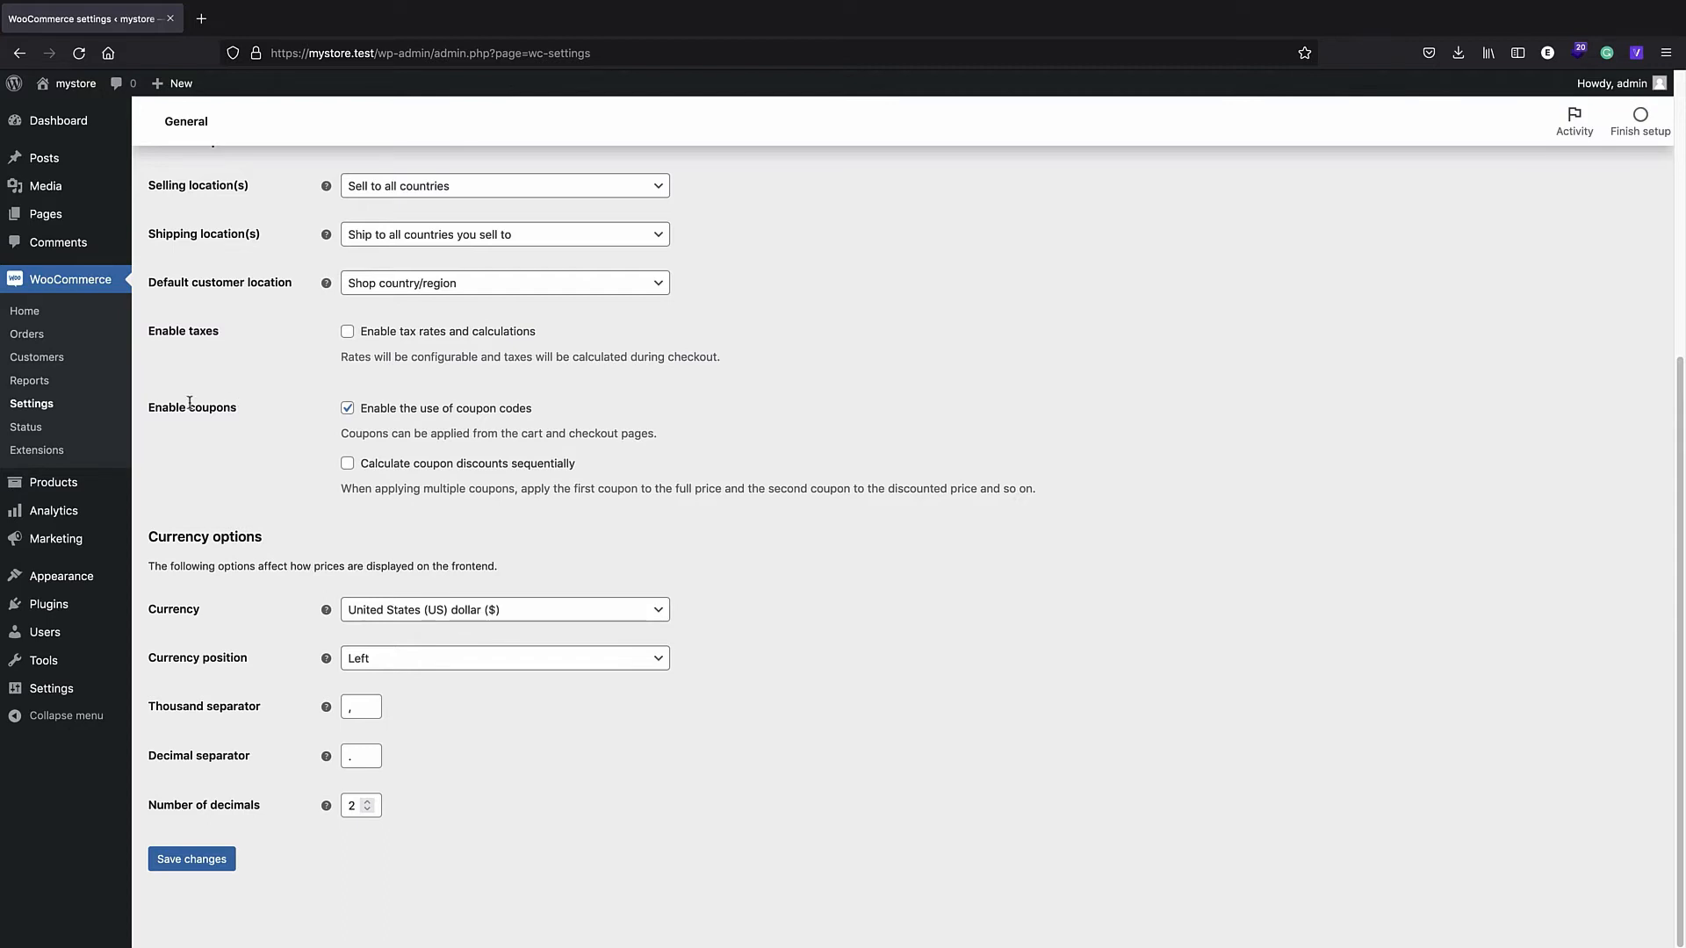
click(60, 88)
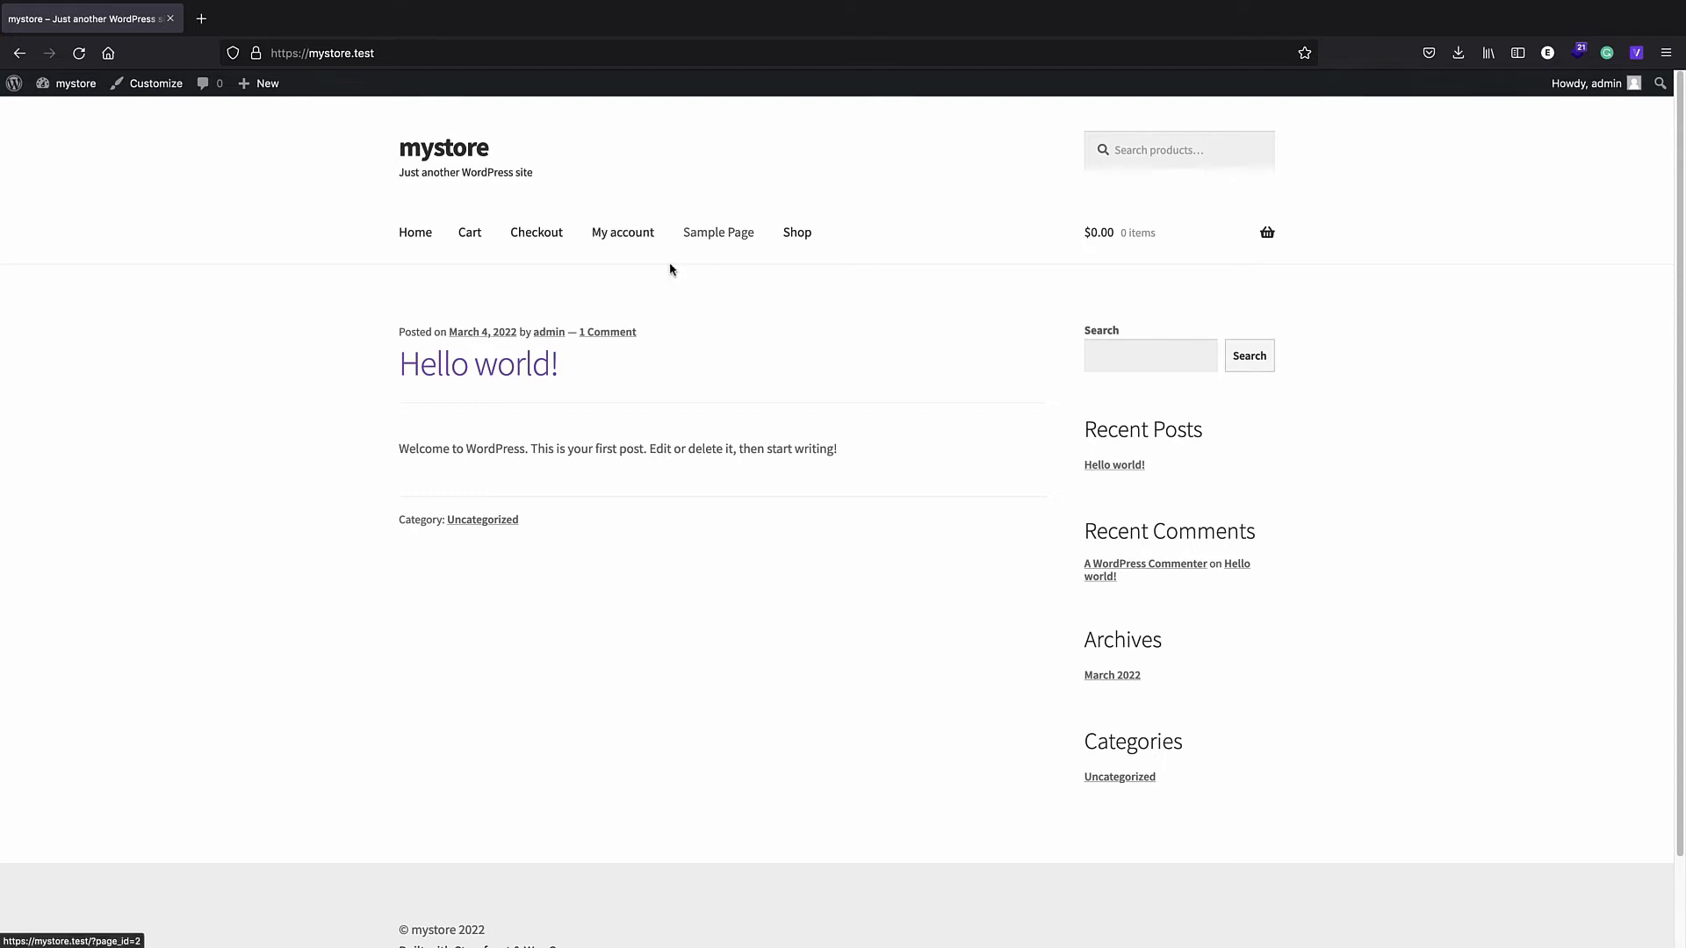
- Visit the storefront's Cart, Checkout, My account and Shop pages, then return to About WordPress
click(470, 238)
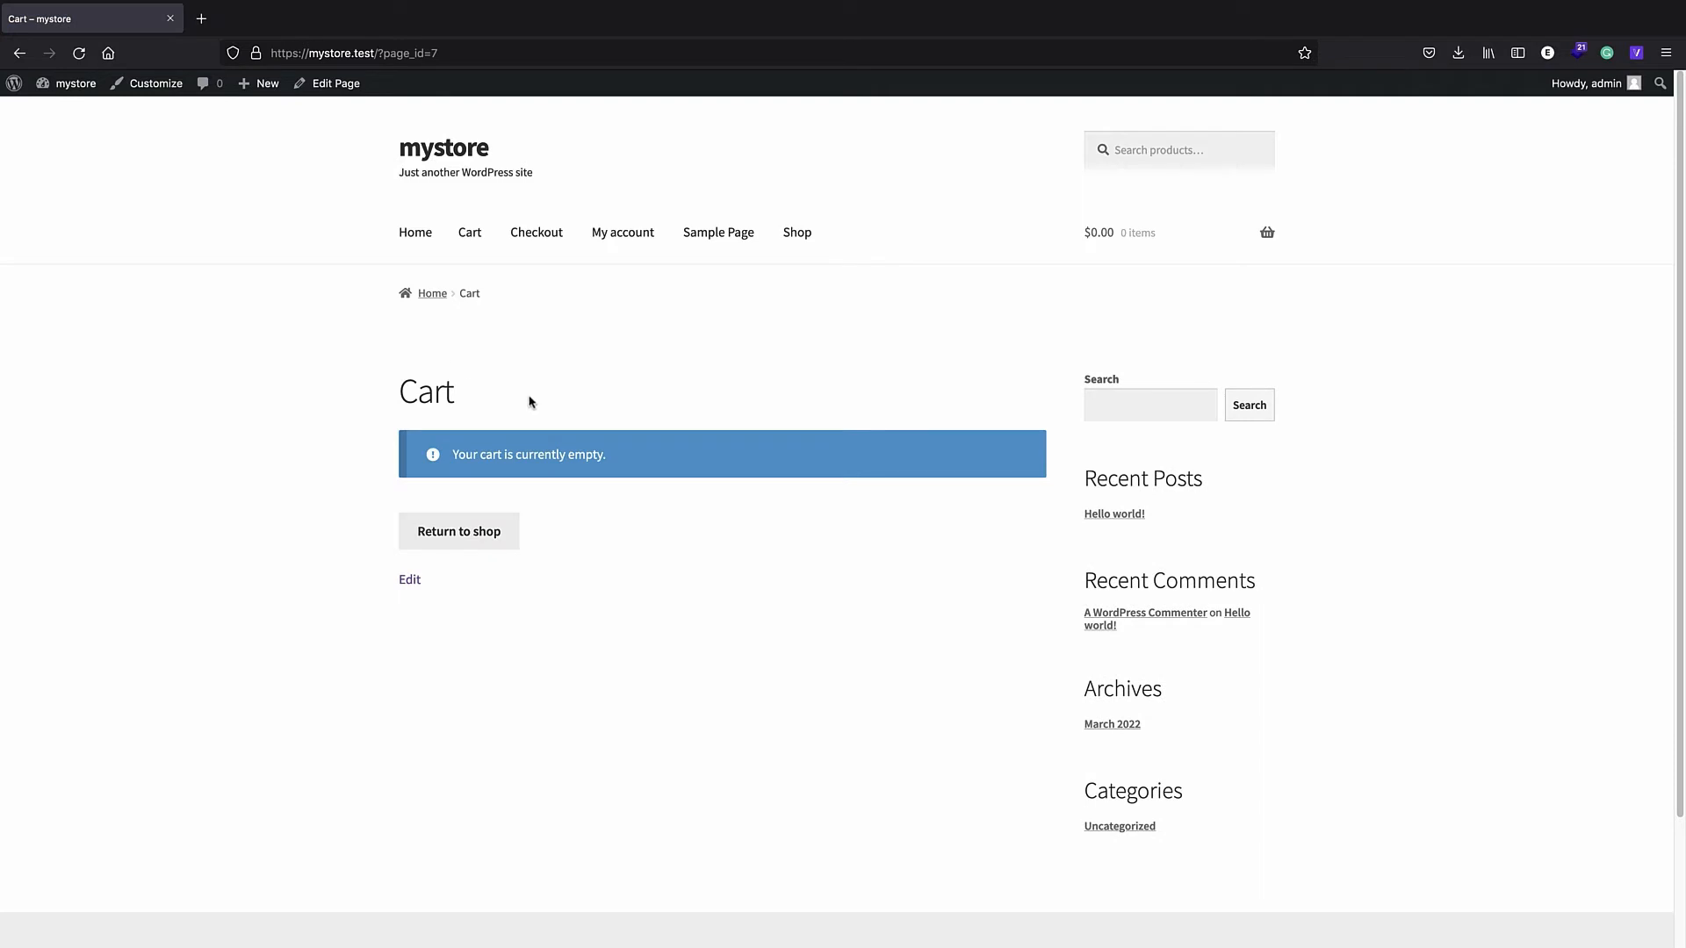
click(518, 239)
click(643, 248)
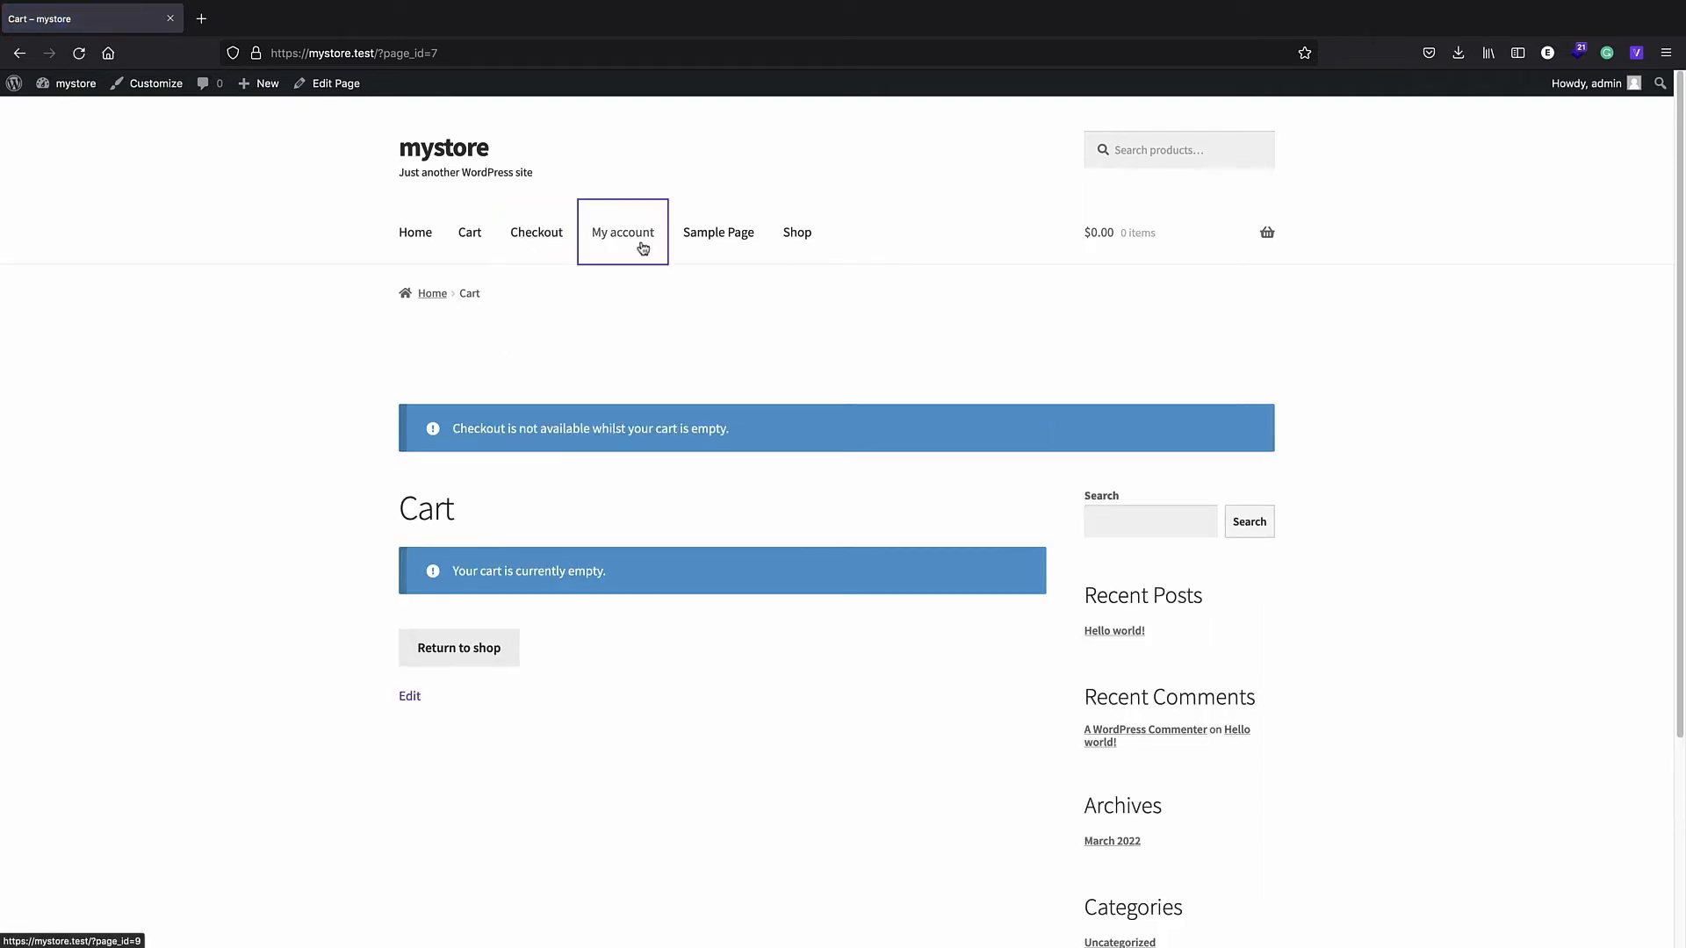
click(798, 238)
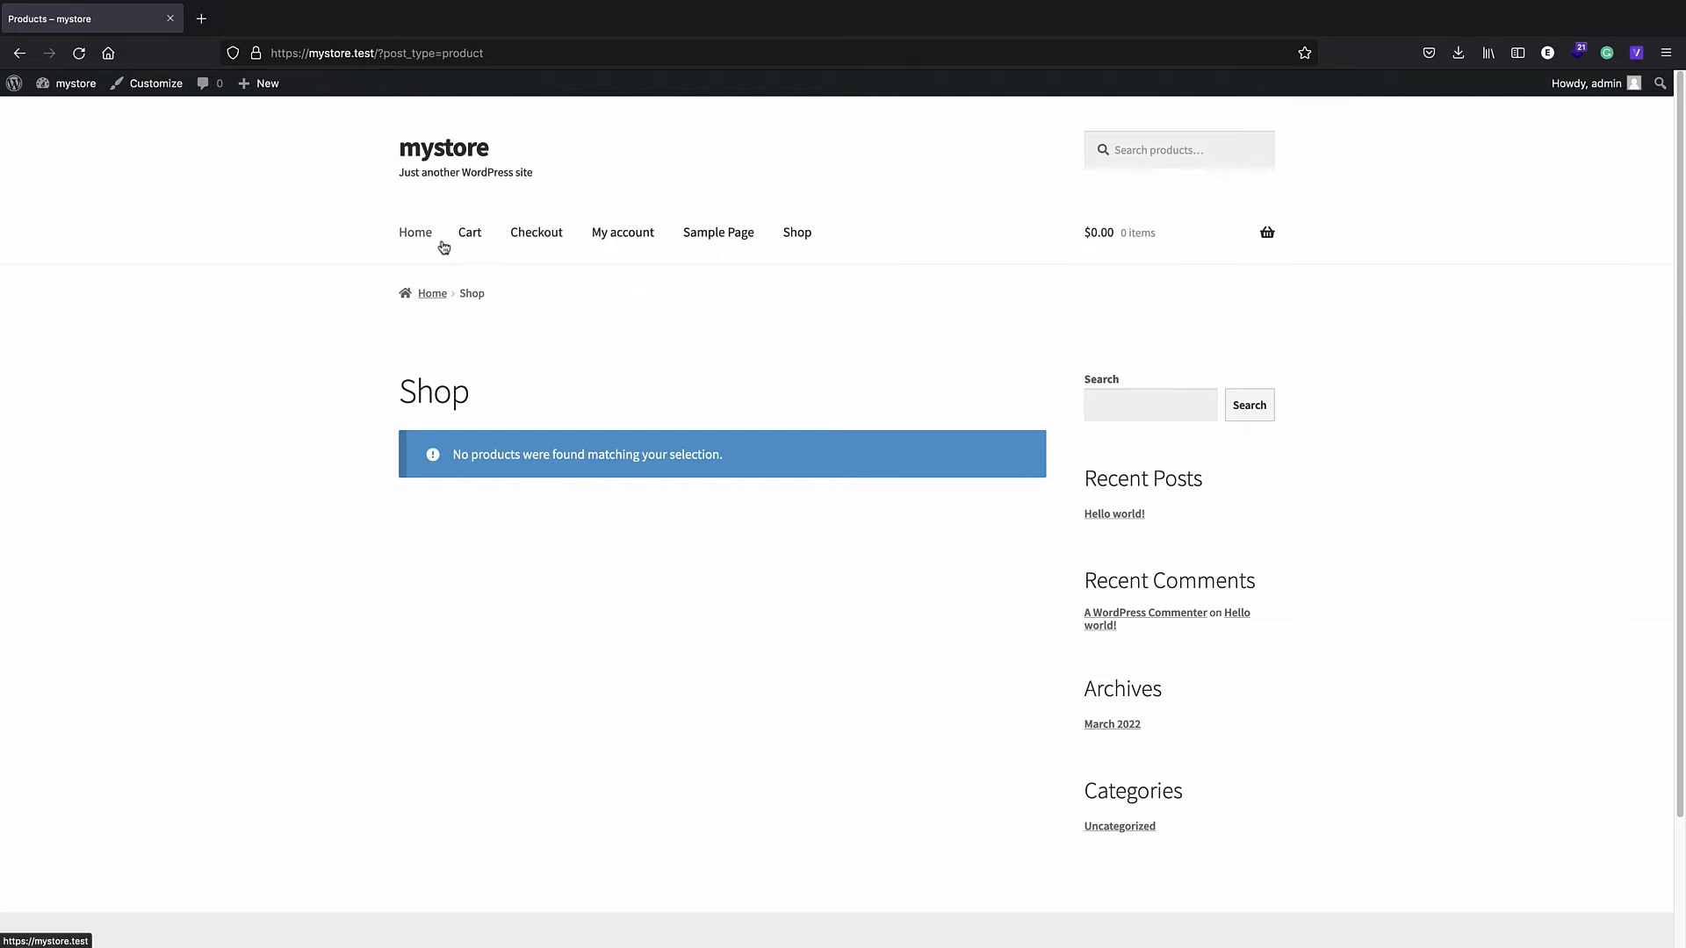
click(12, 86)
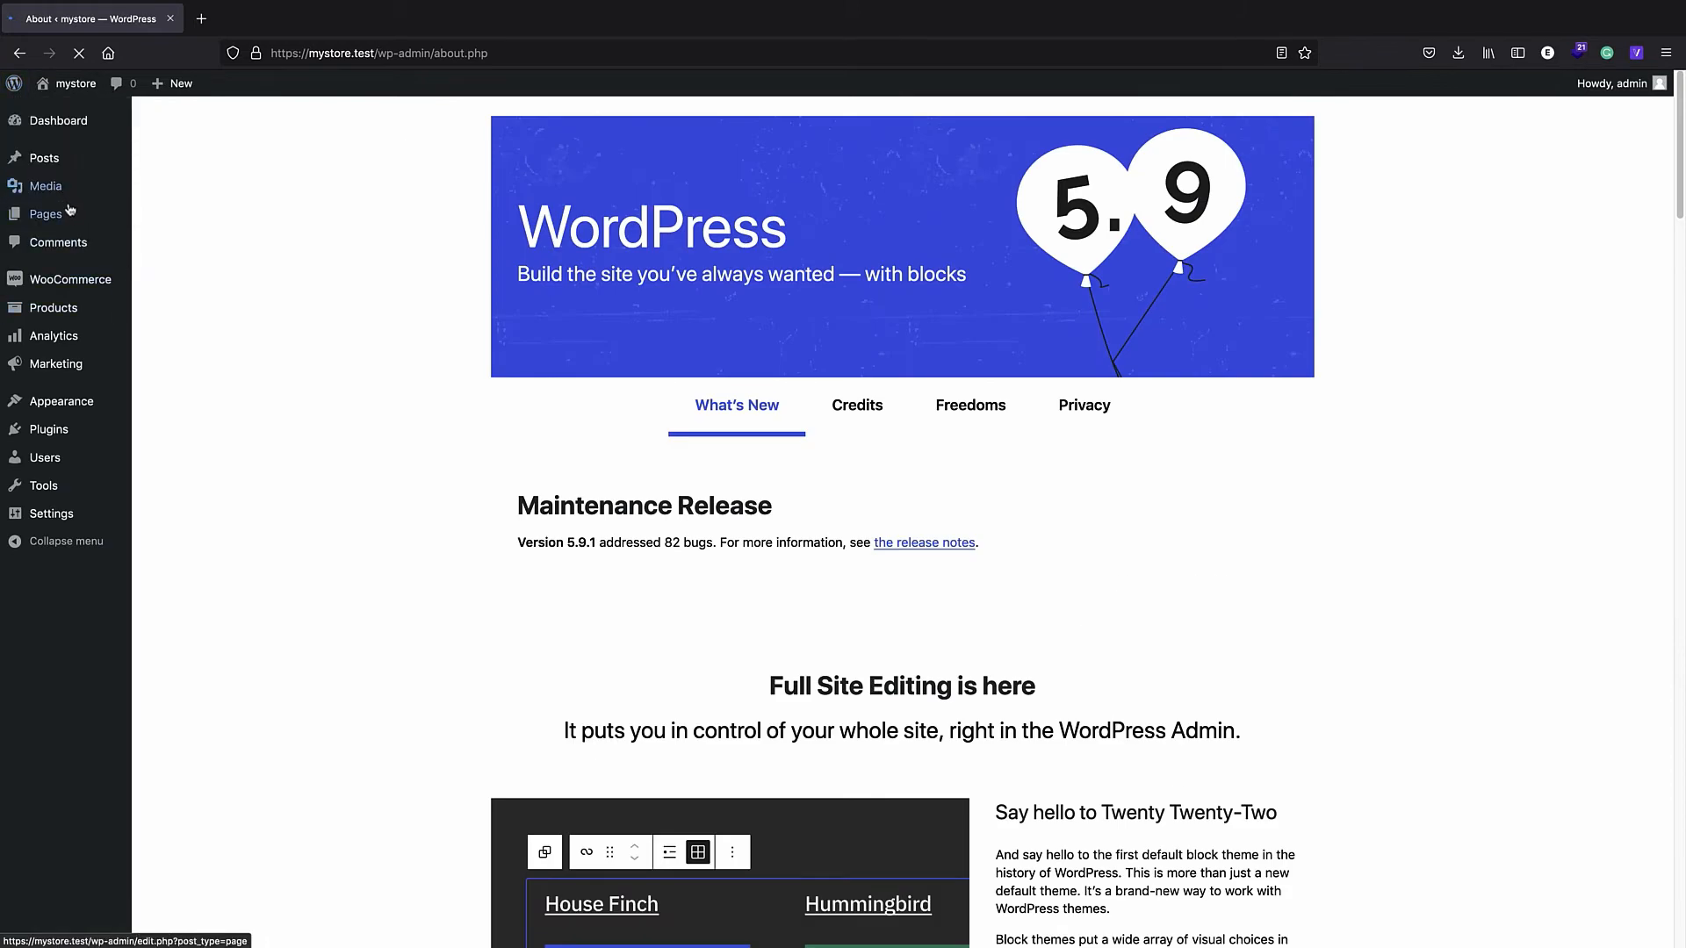
- Look over the My account page's shortcode, then open the Checkout page with its [woocommerce_checkout] block
click(63, 219)
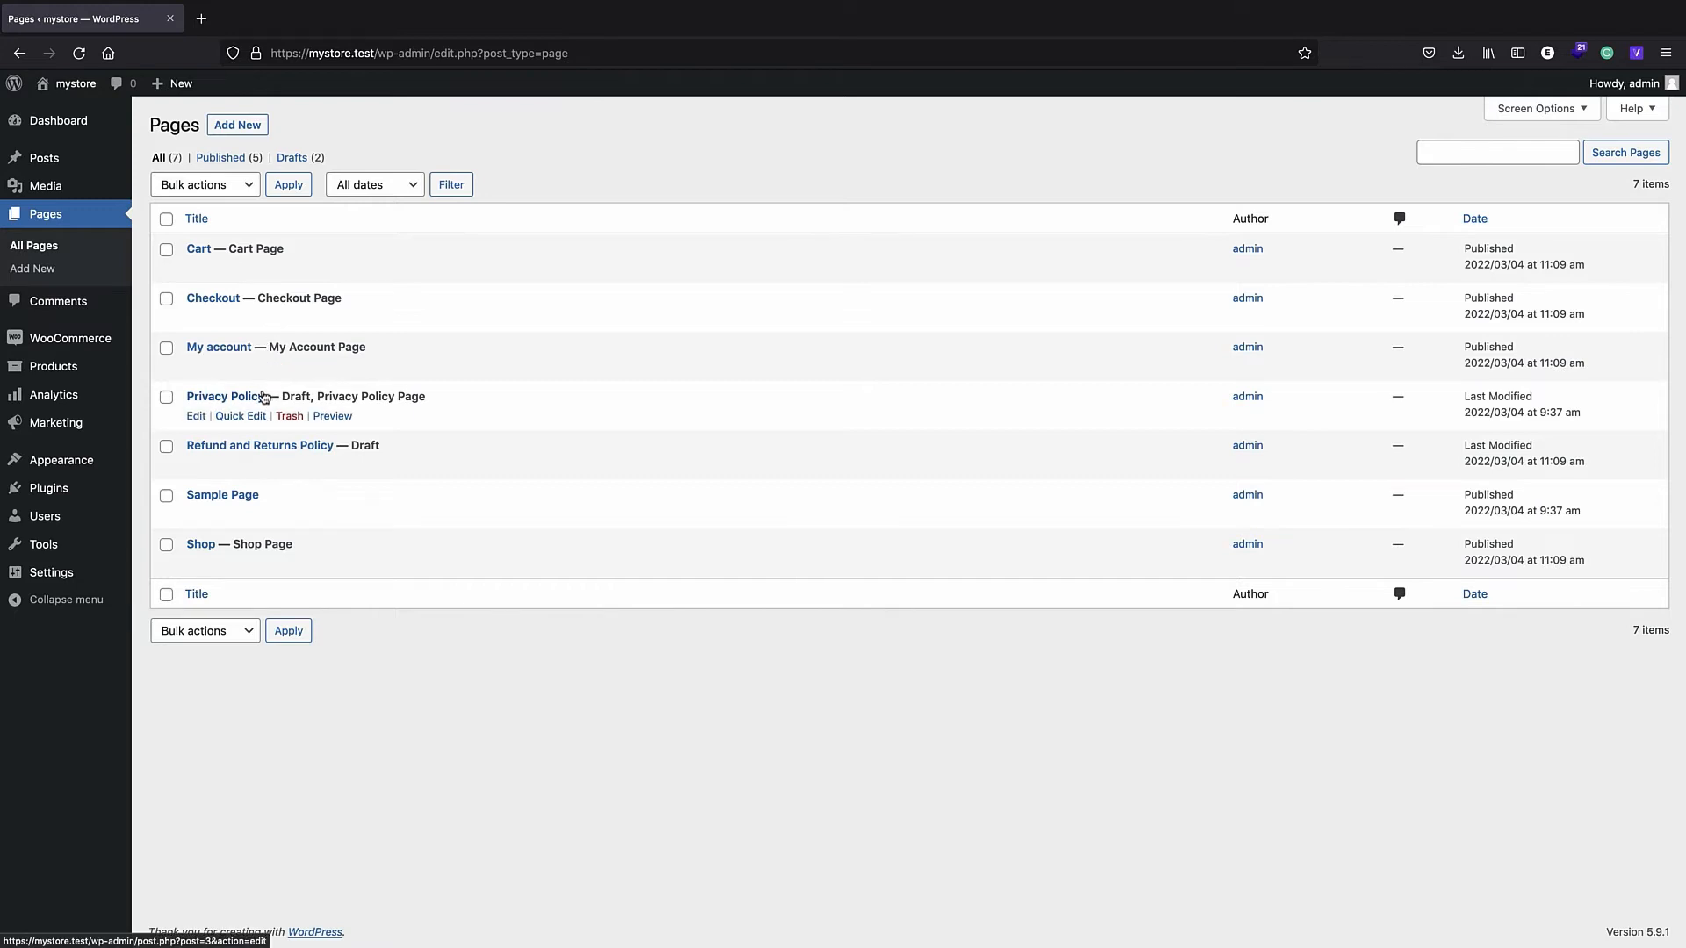
click(225, 351)
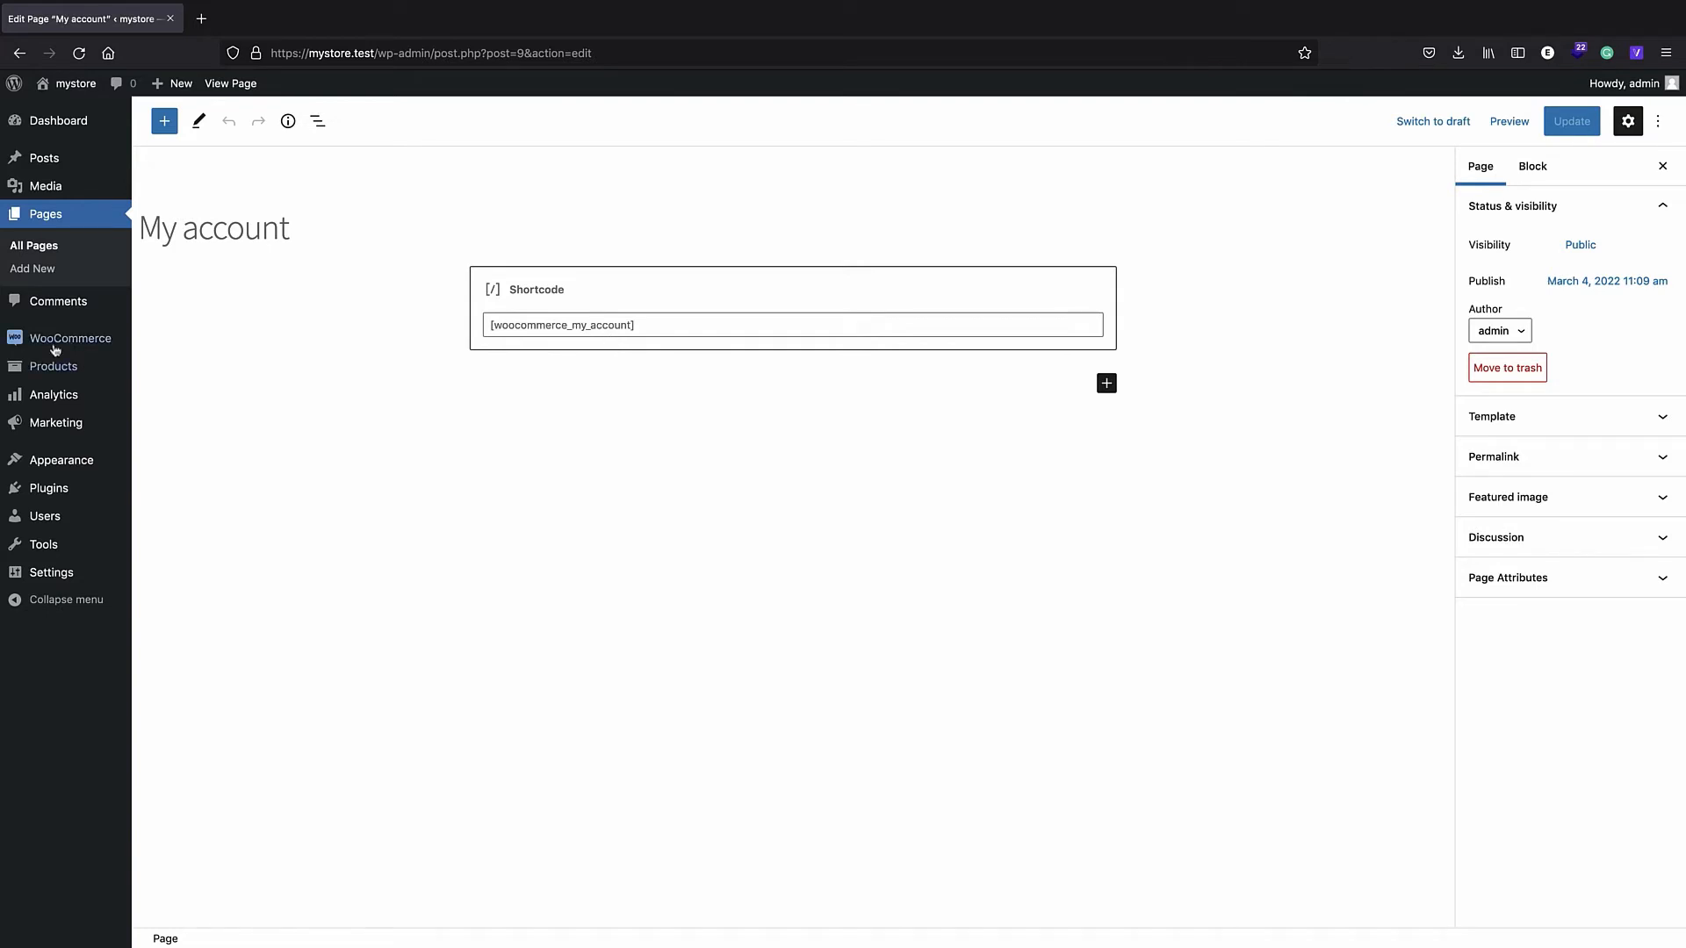
click(51, 220)
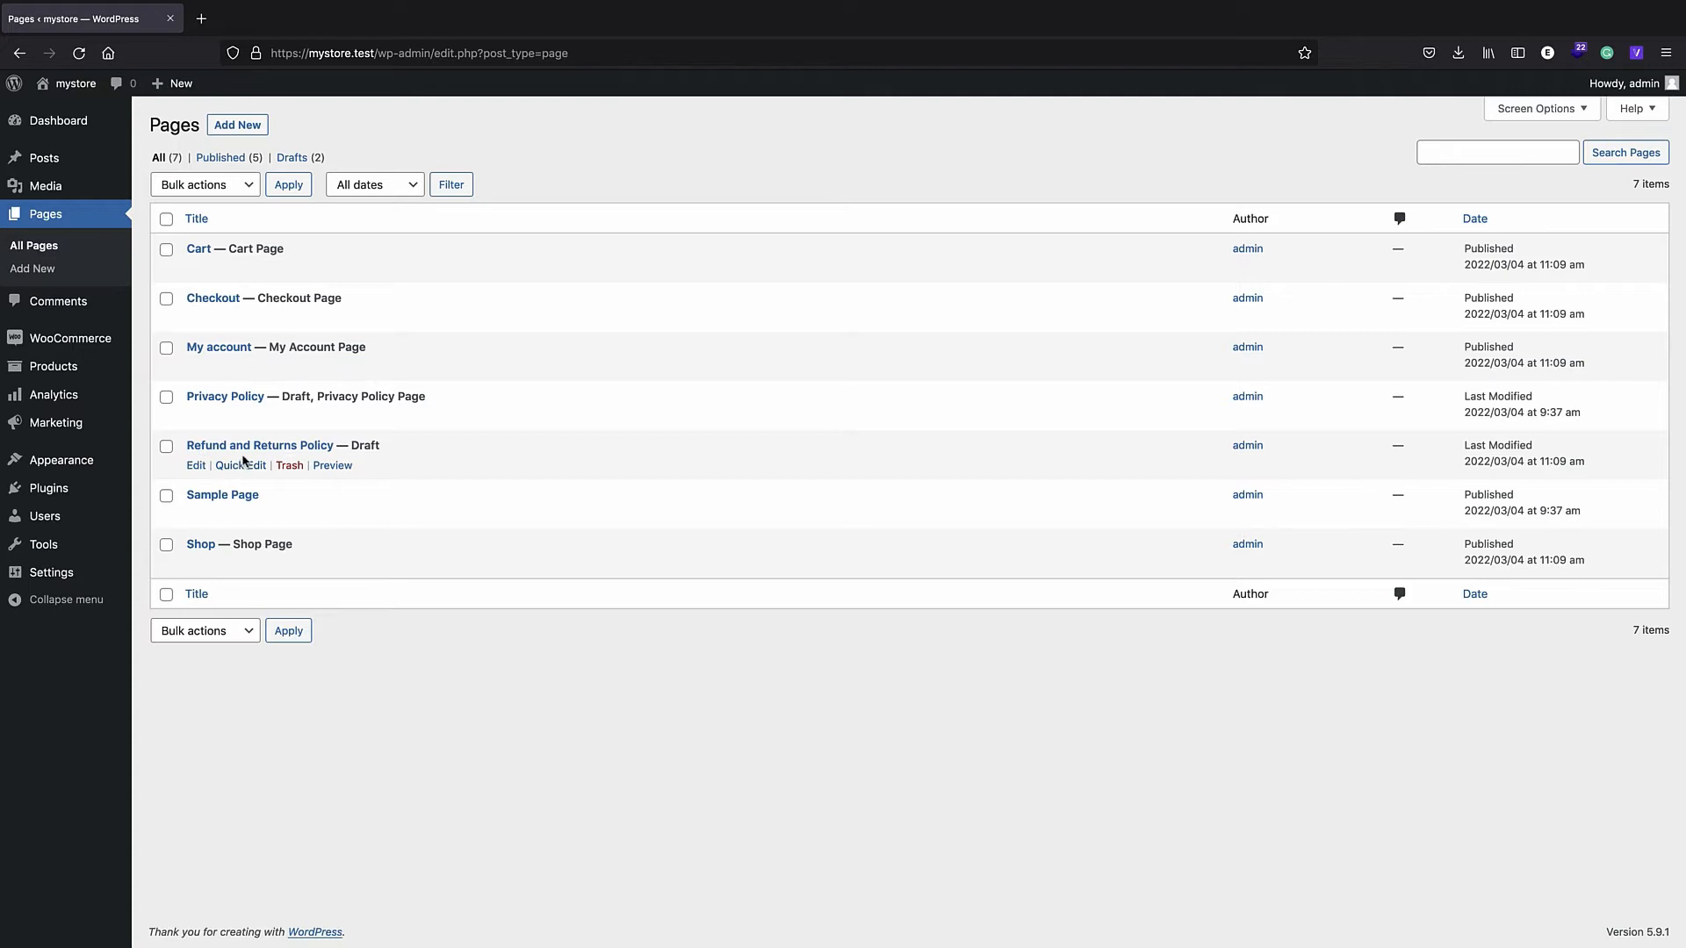
click(215, 299)
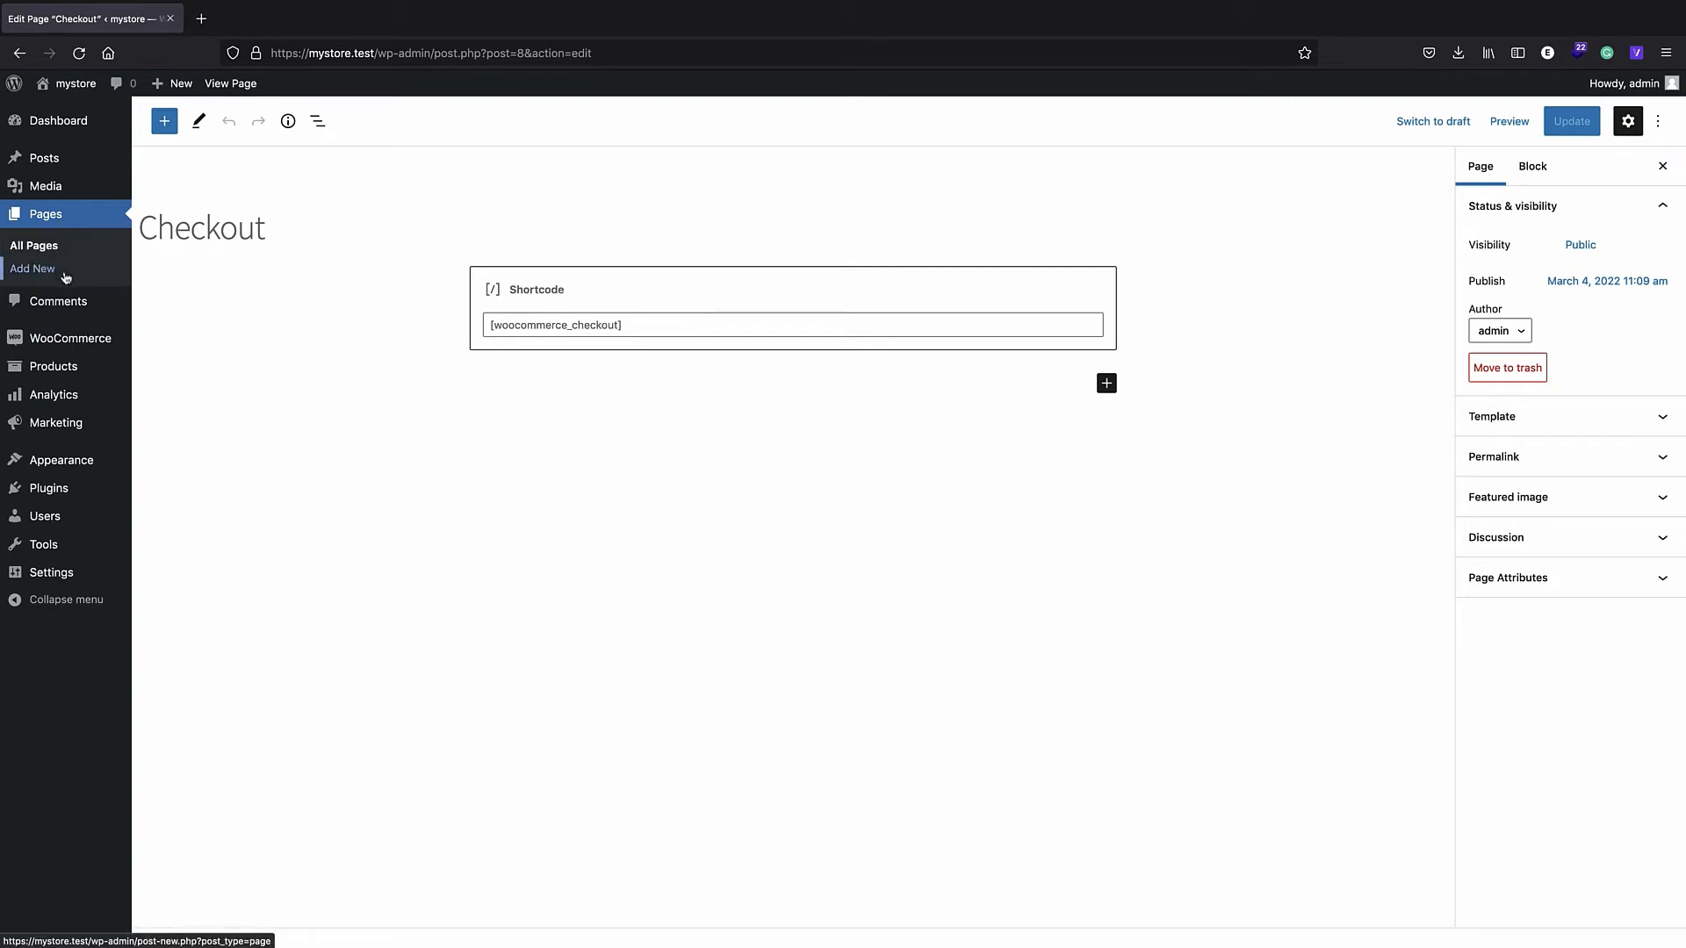
- Create a new menu named 'main' assigned to the Primary Menu location
mouse_move(61, 465)
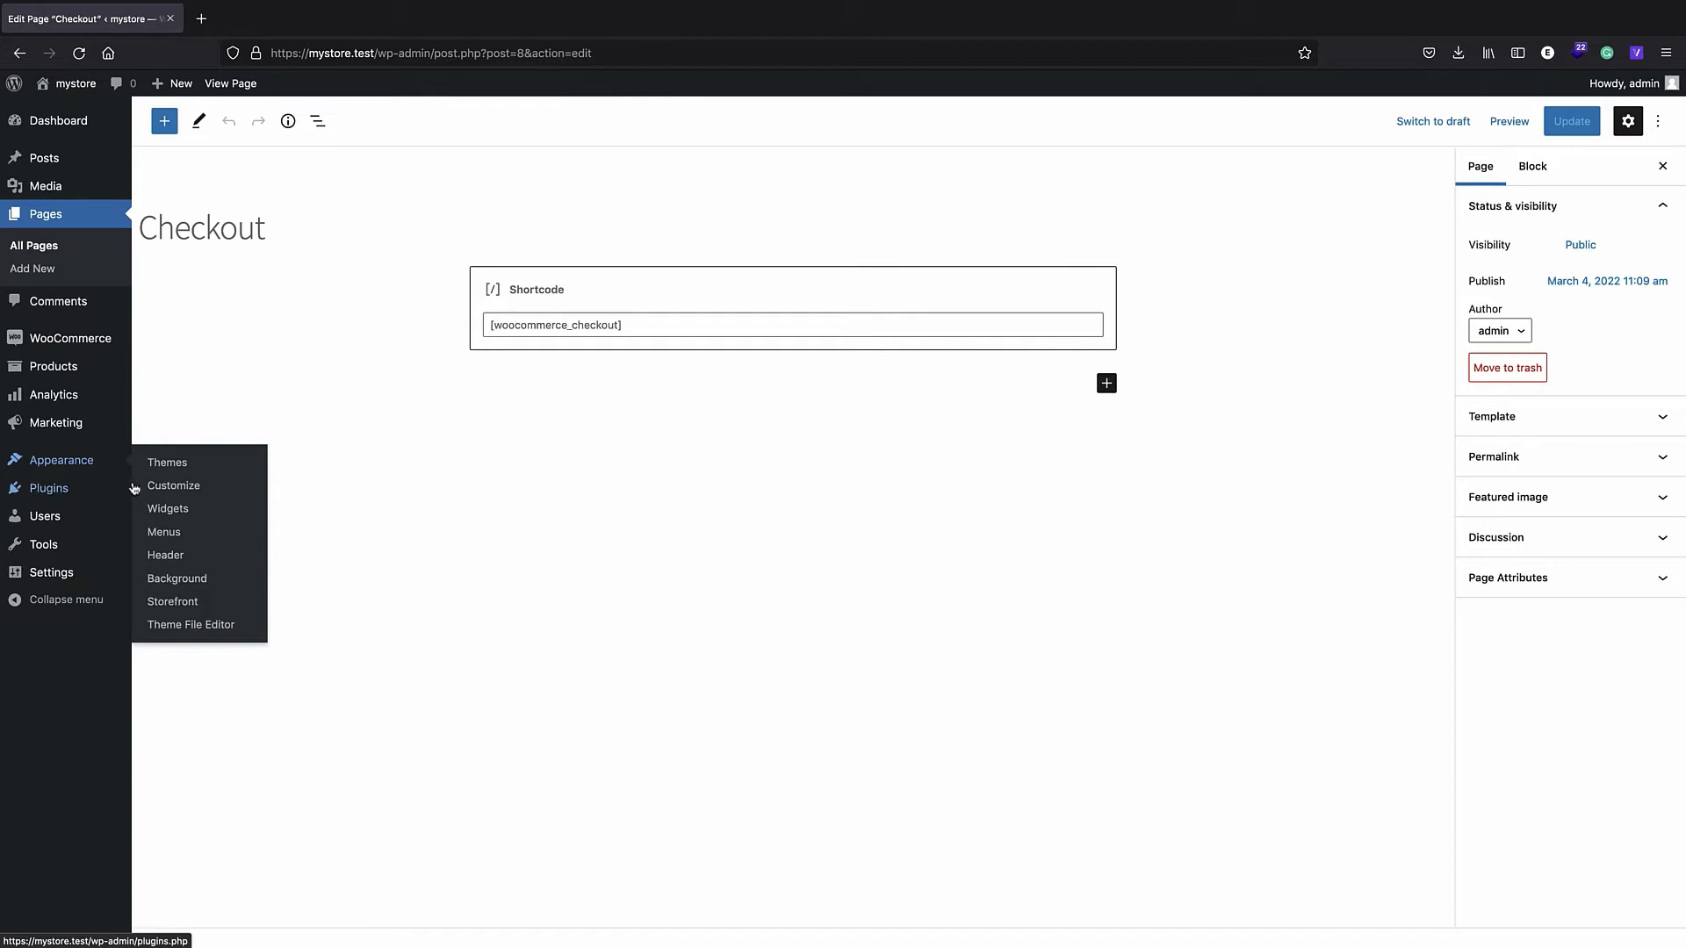
click(210, 544)
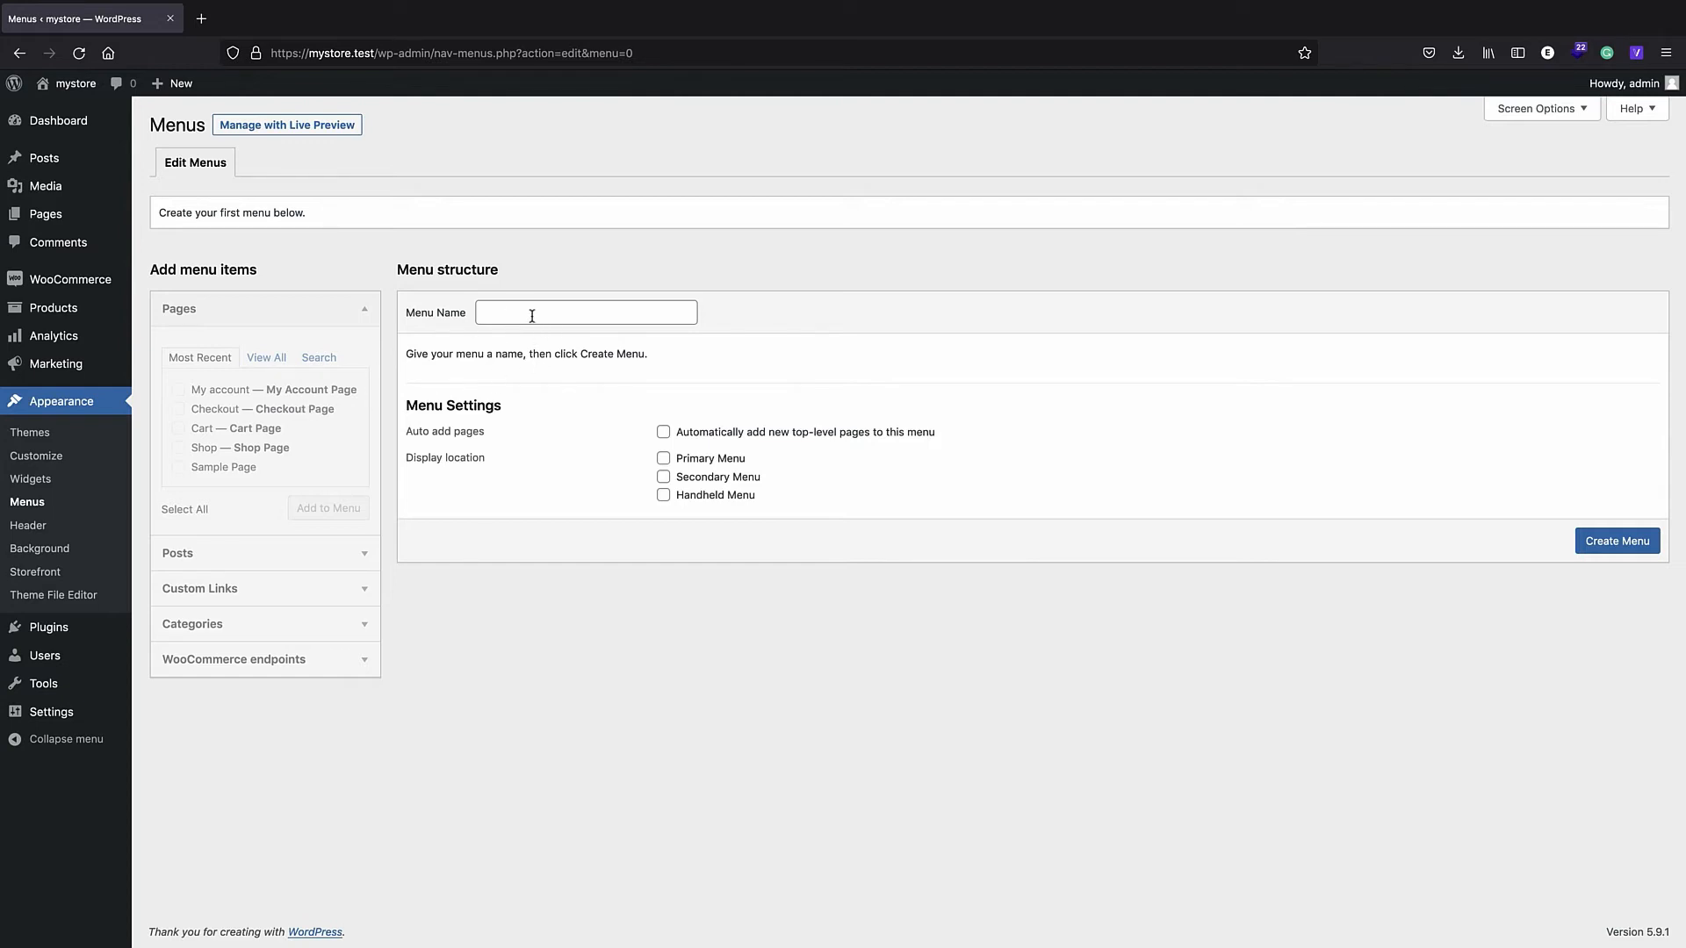
click(492, 310)
click(664, 460)
click(1616, 540)
- Add My account, Checkout, Cart and Shop to the menu, save it, and check the storefront
click(178, 389)
click(179, 409)
click(178, 429)
click(178, 448)
click(324, 509)
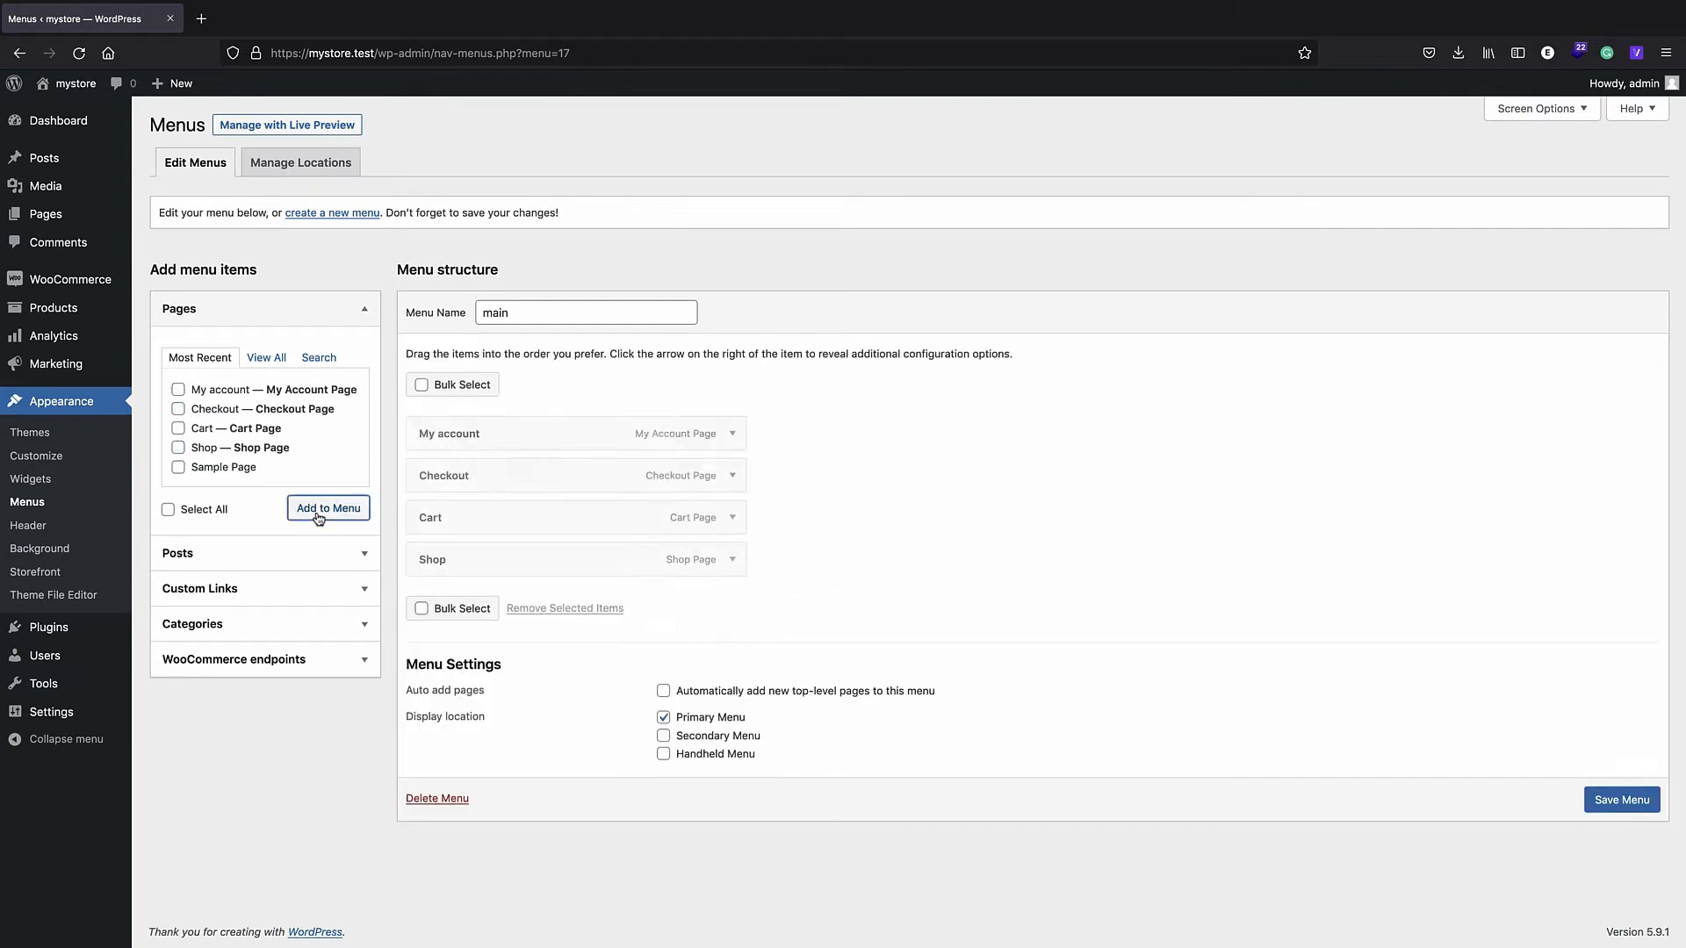
click(1639, 799)
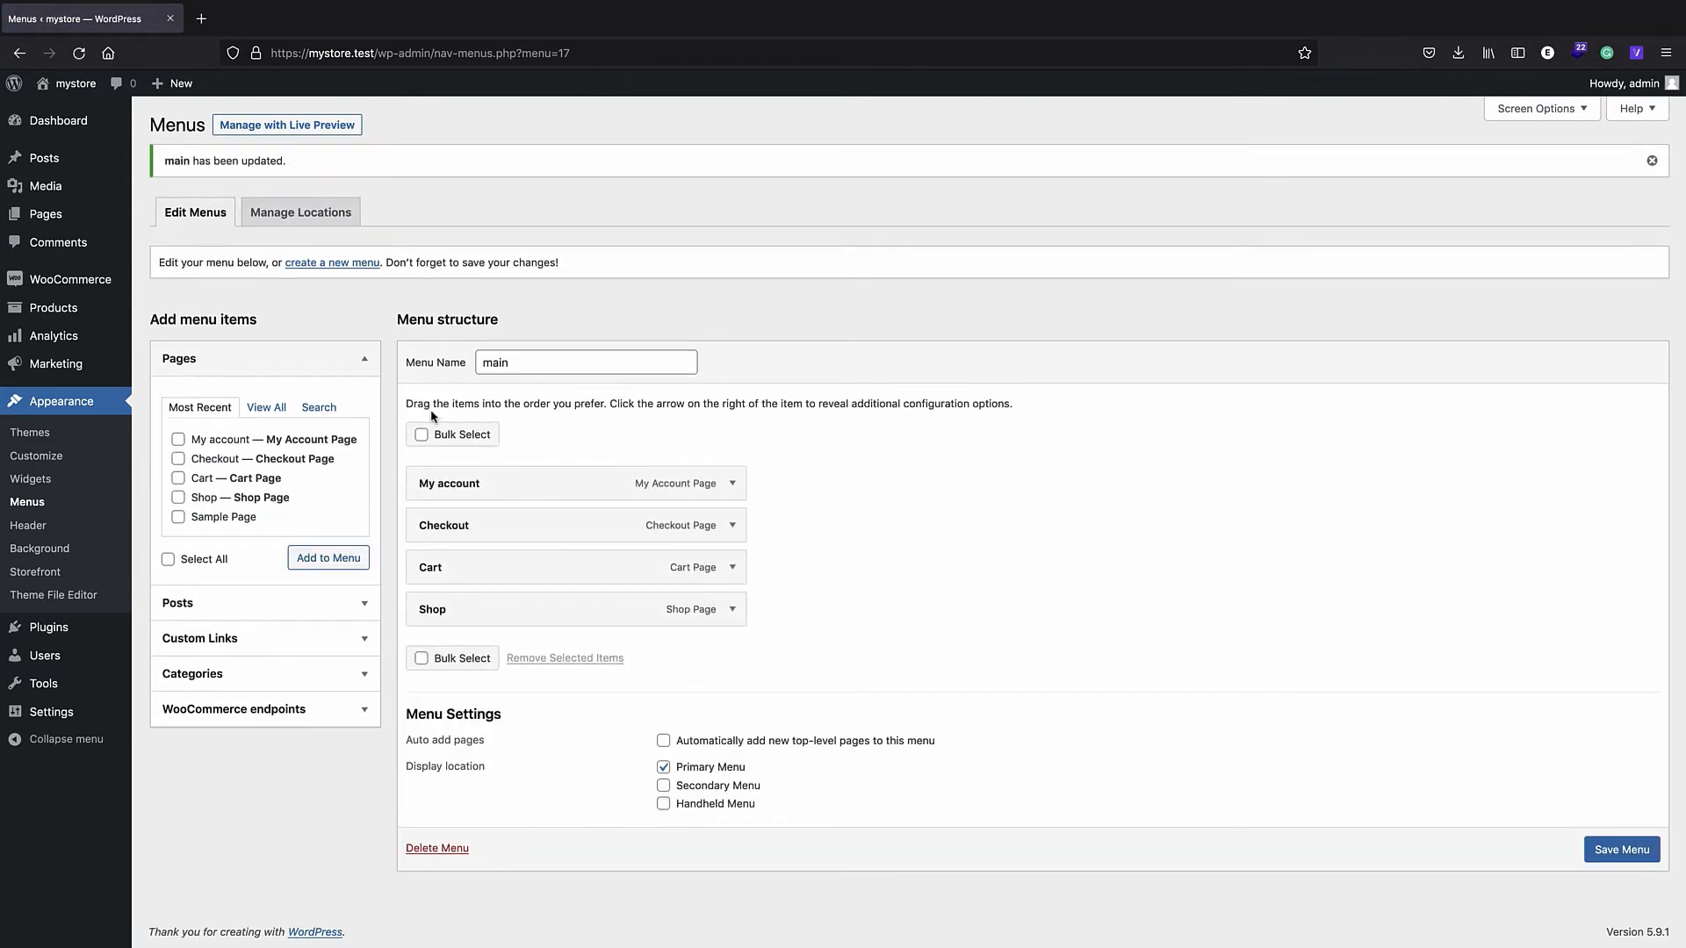
mouse_move(103, 150)
mouse_move(68, 88)
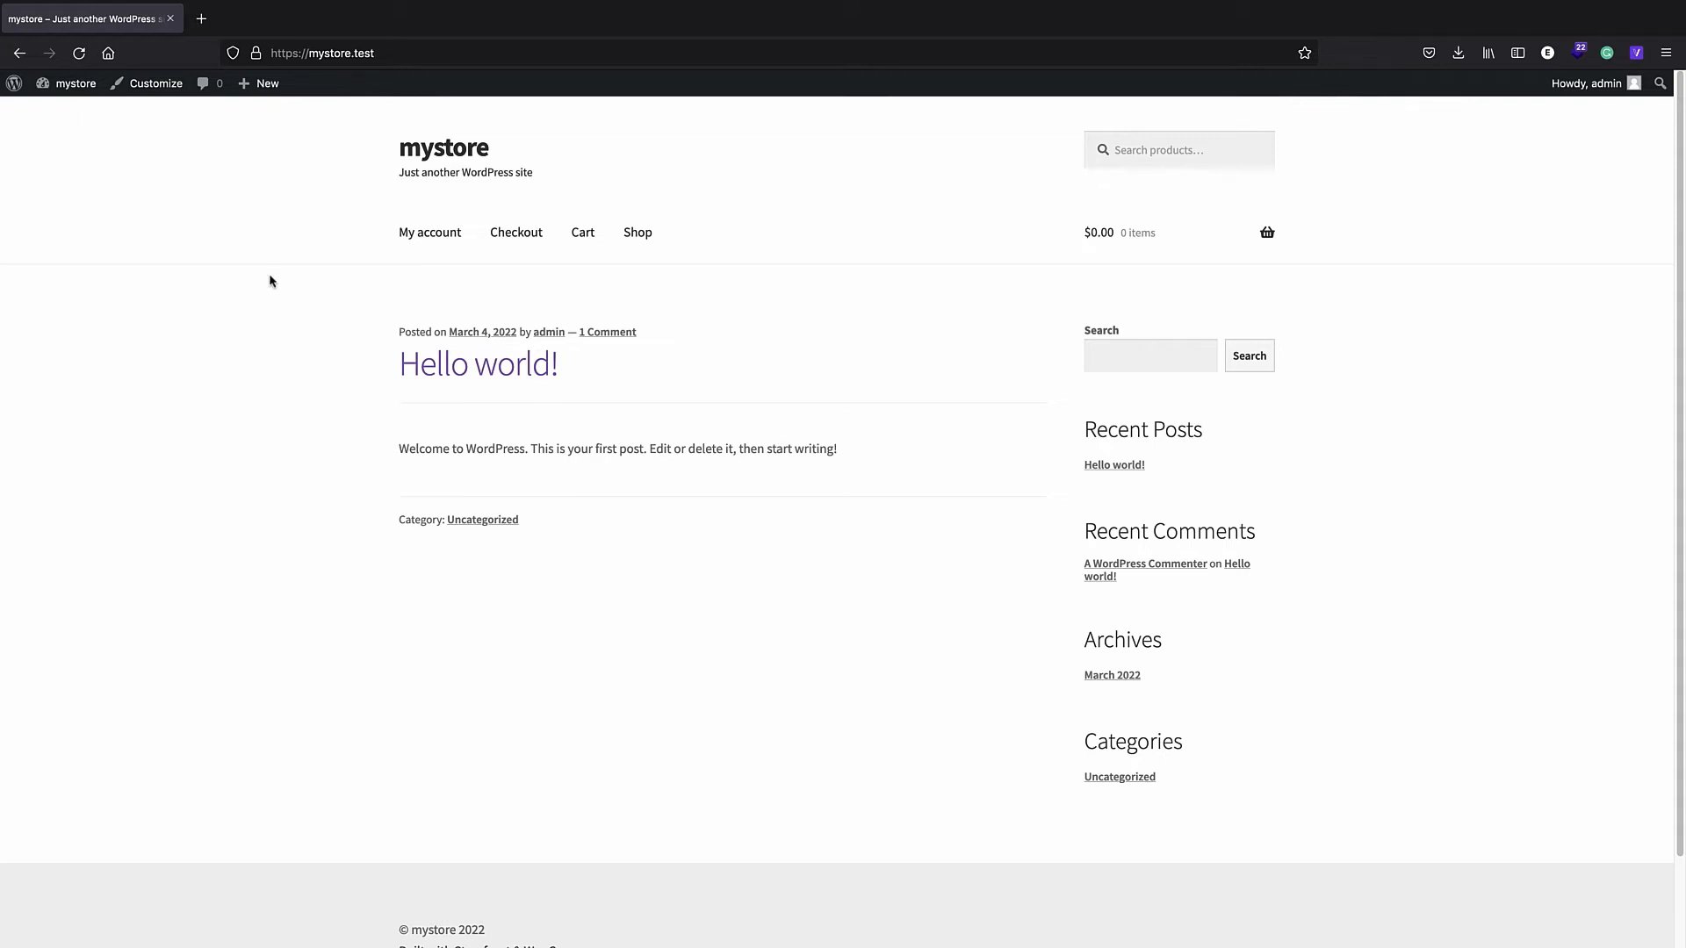
click(15, 85)
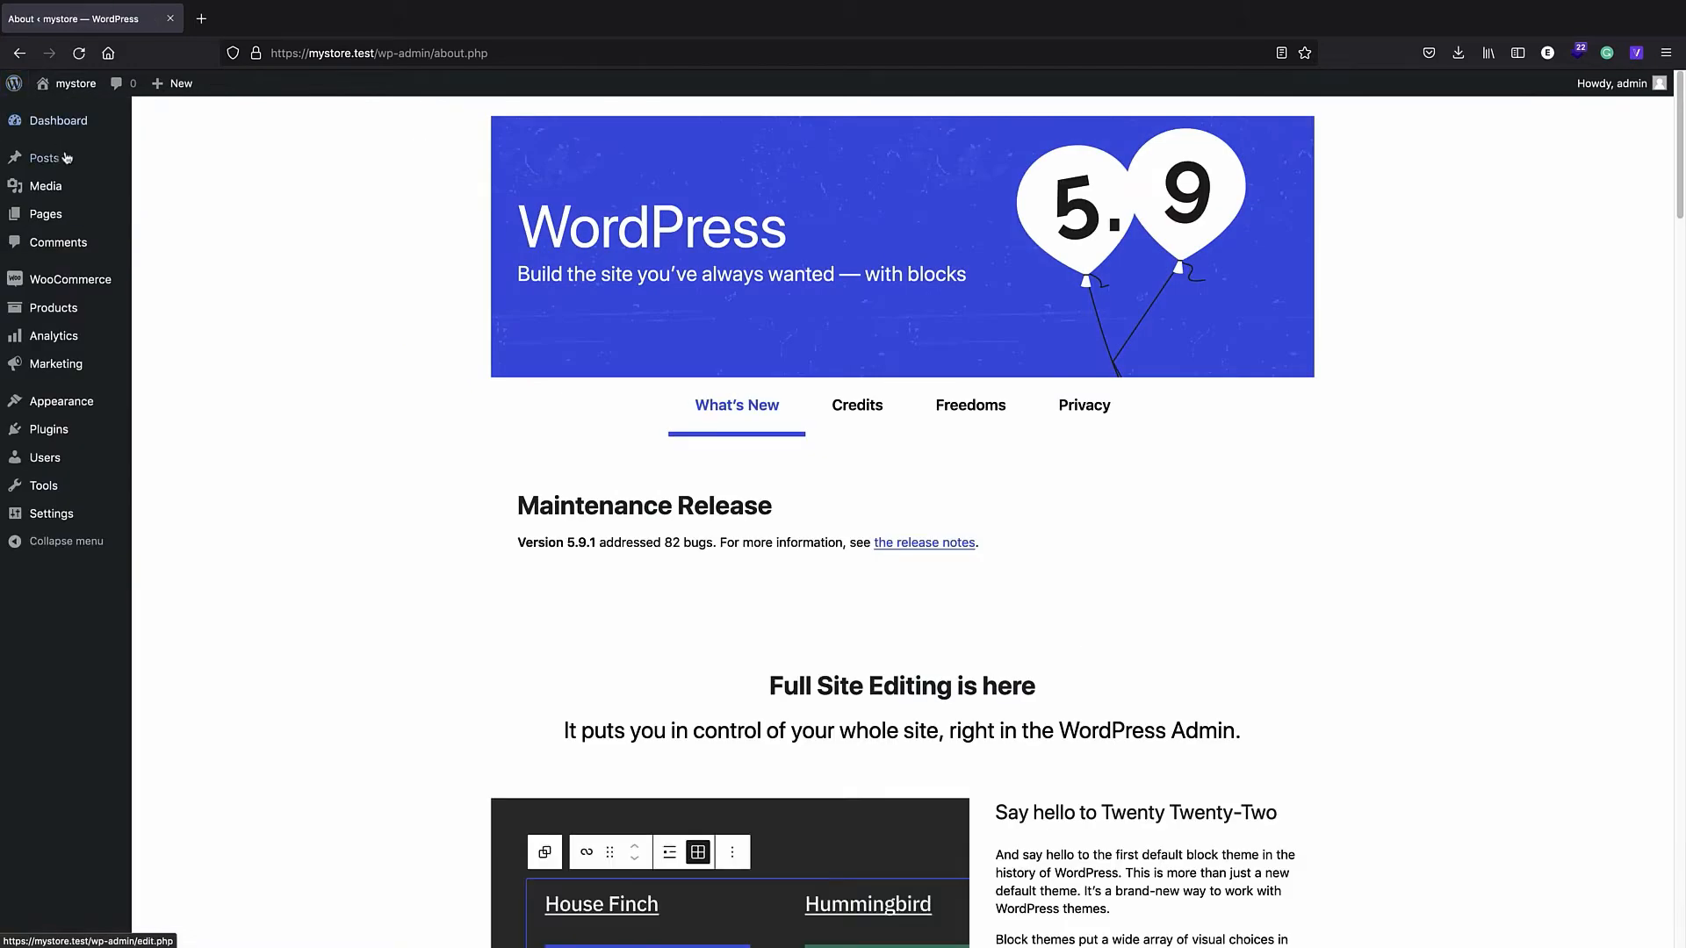
- Publish a new empty page titled 'home'
mouse_move(106, 227)
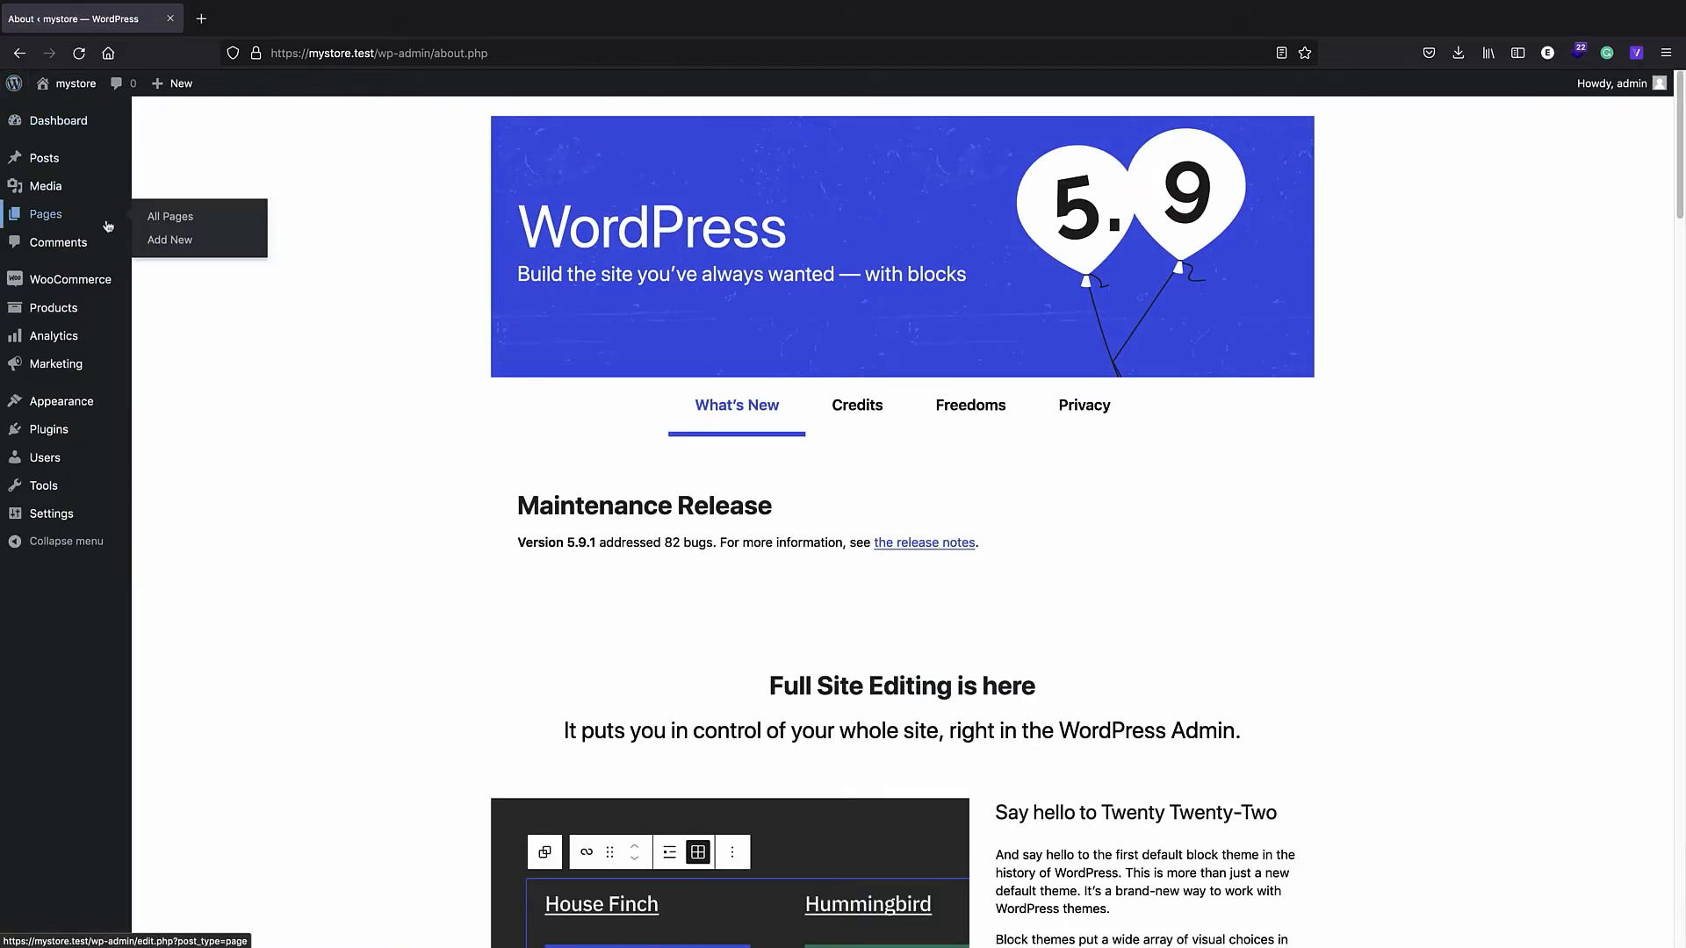
click(167, 217)
click(237, 127)
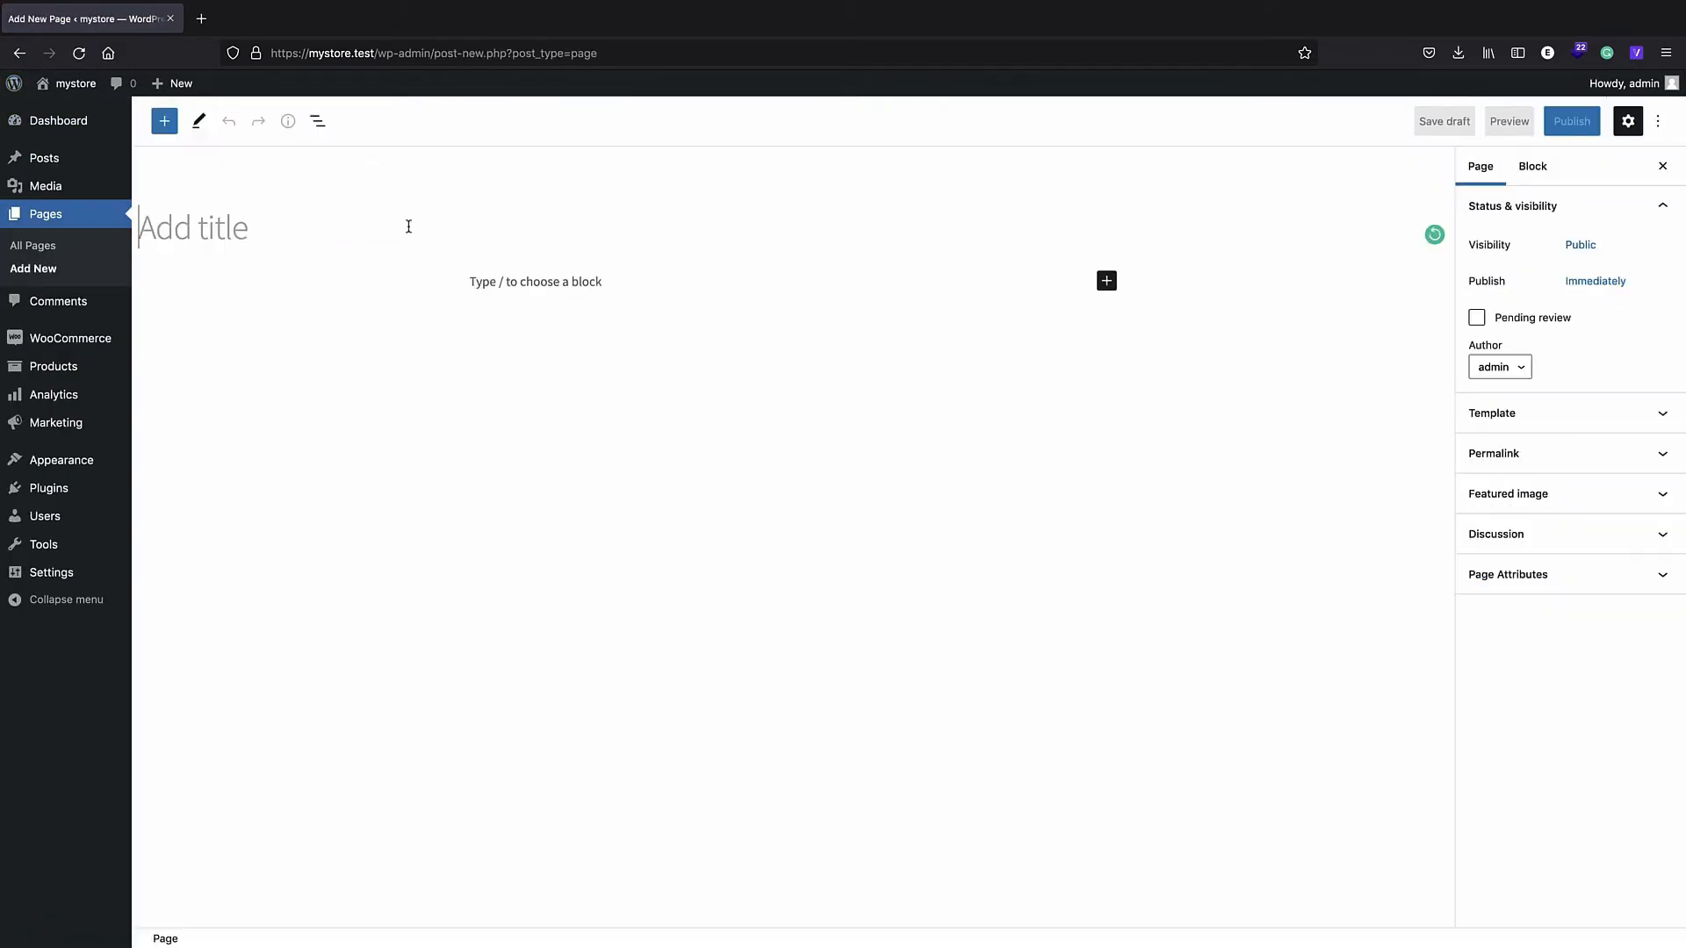
text(home)
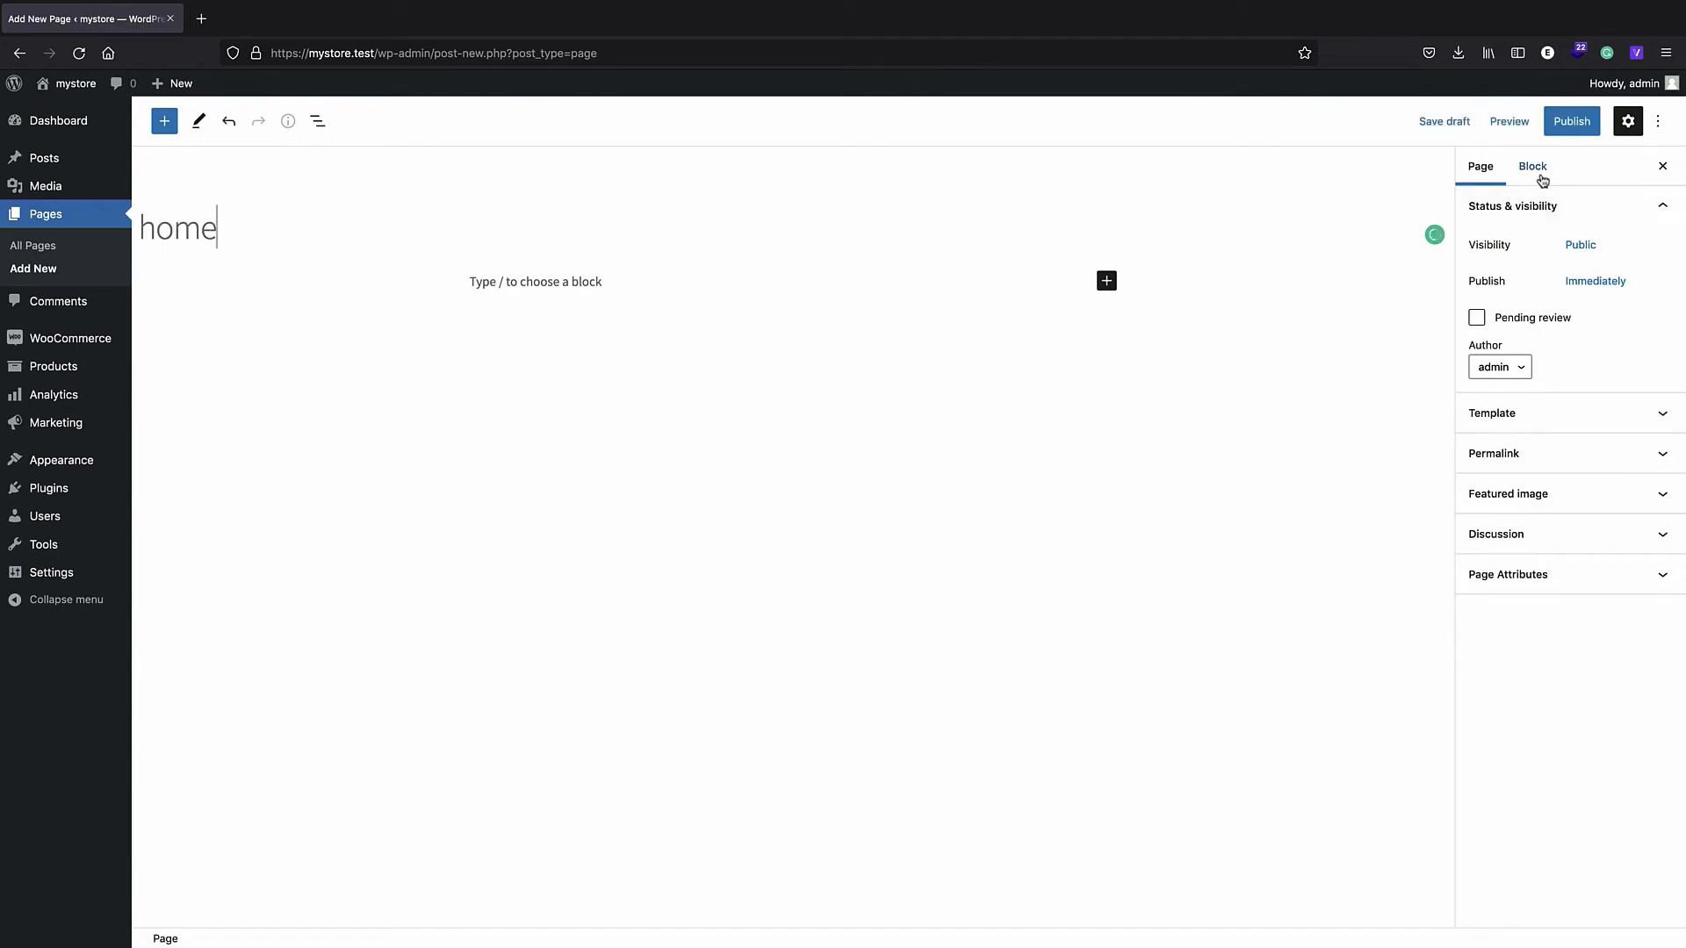
click(1572, 121)
click(1524, 121)
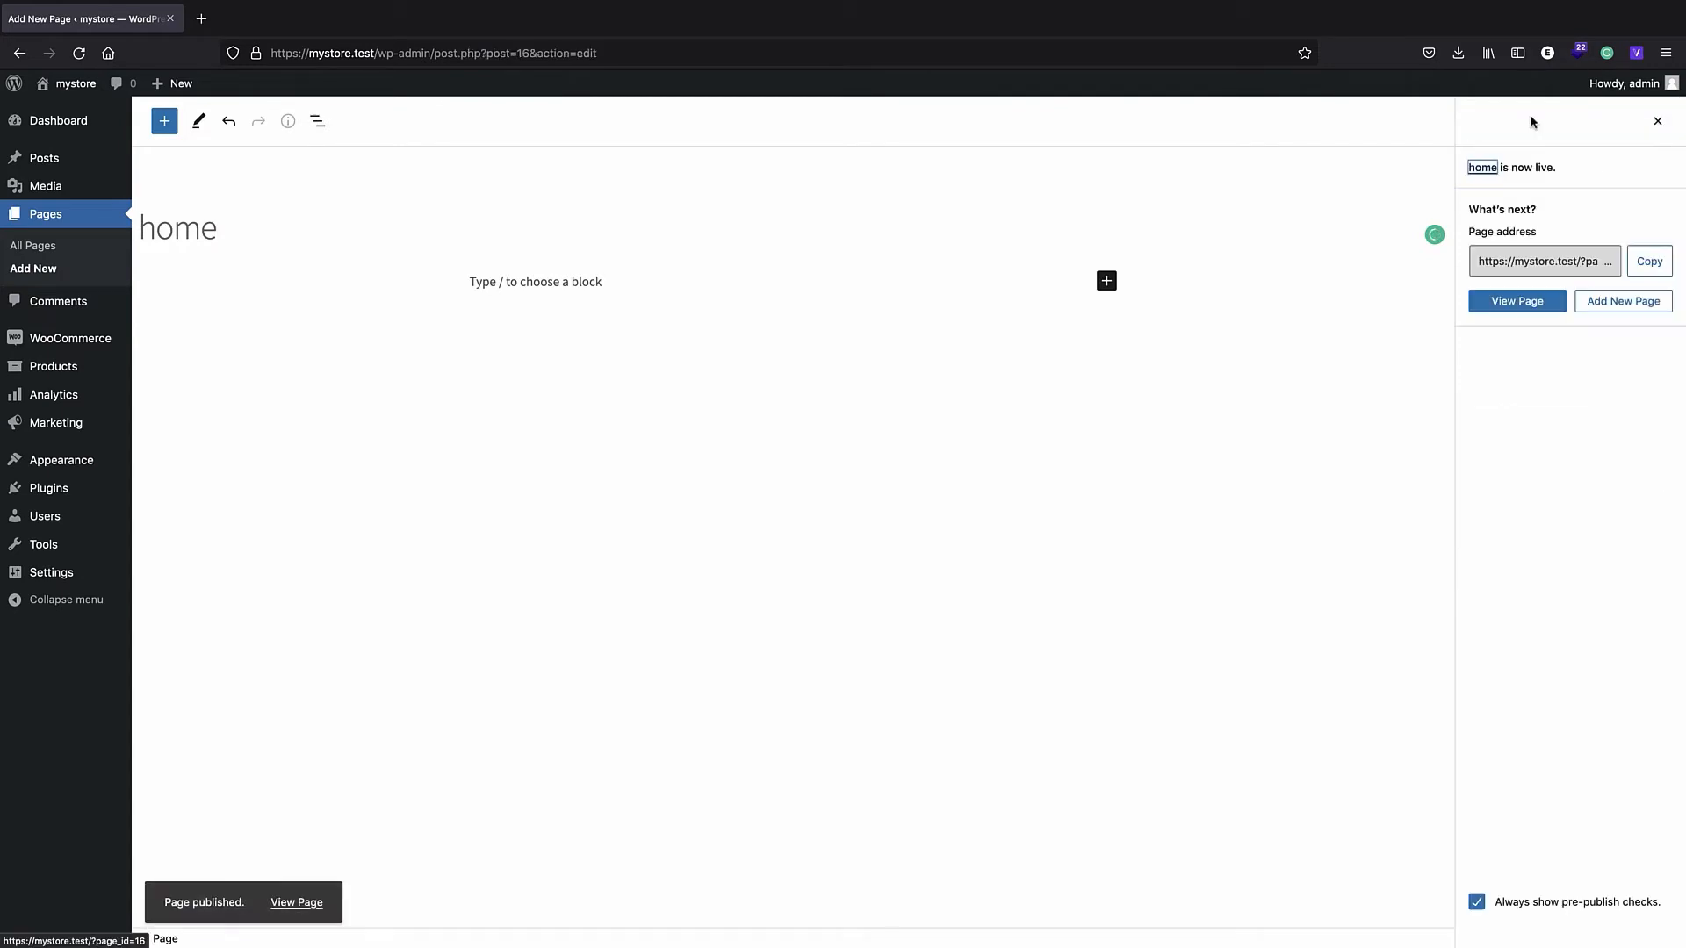
click(1659, 123)
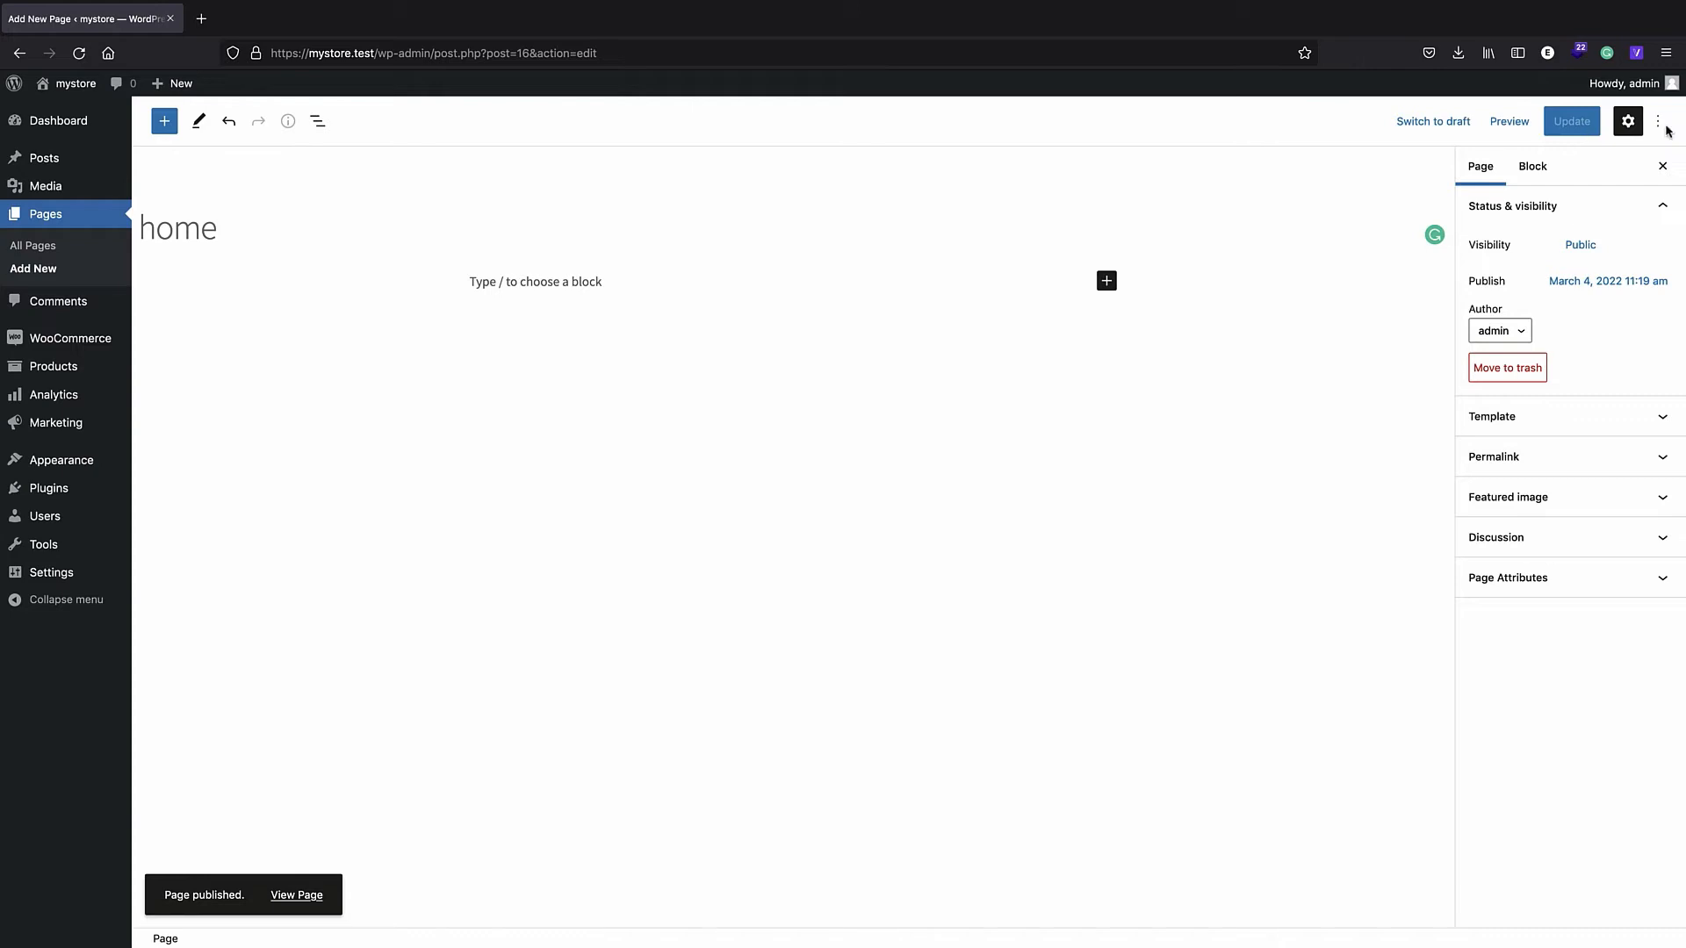
- Publish a second empty page titled 'blog'
click(83, 213)
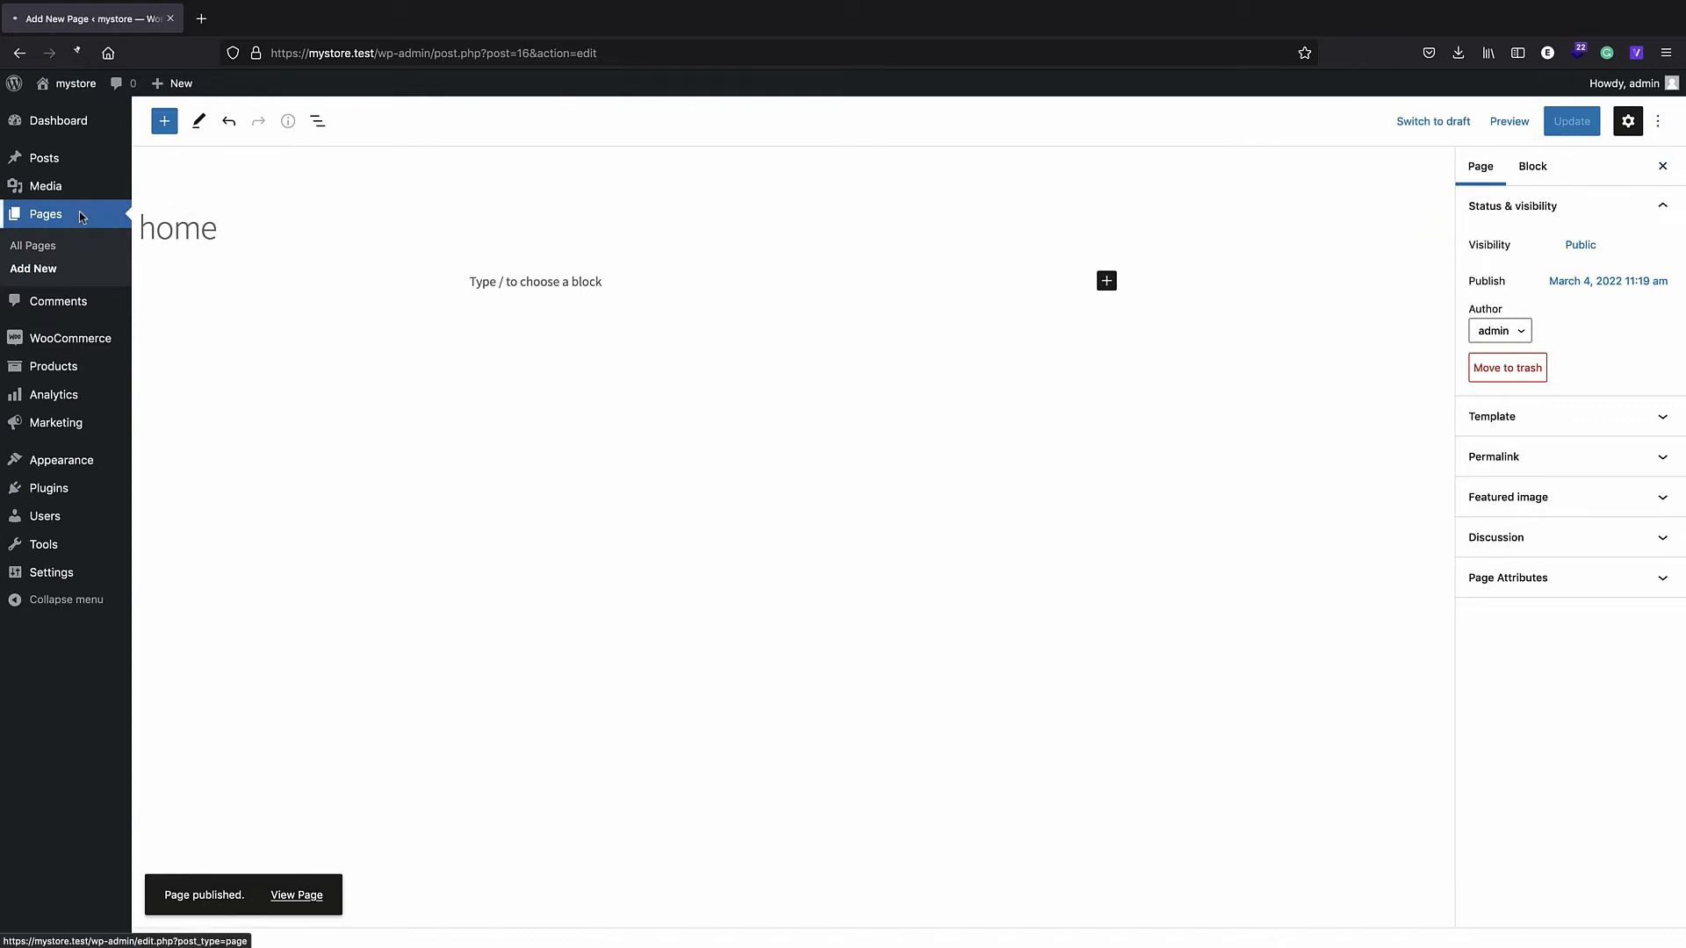
click(235, 128)
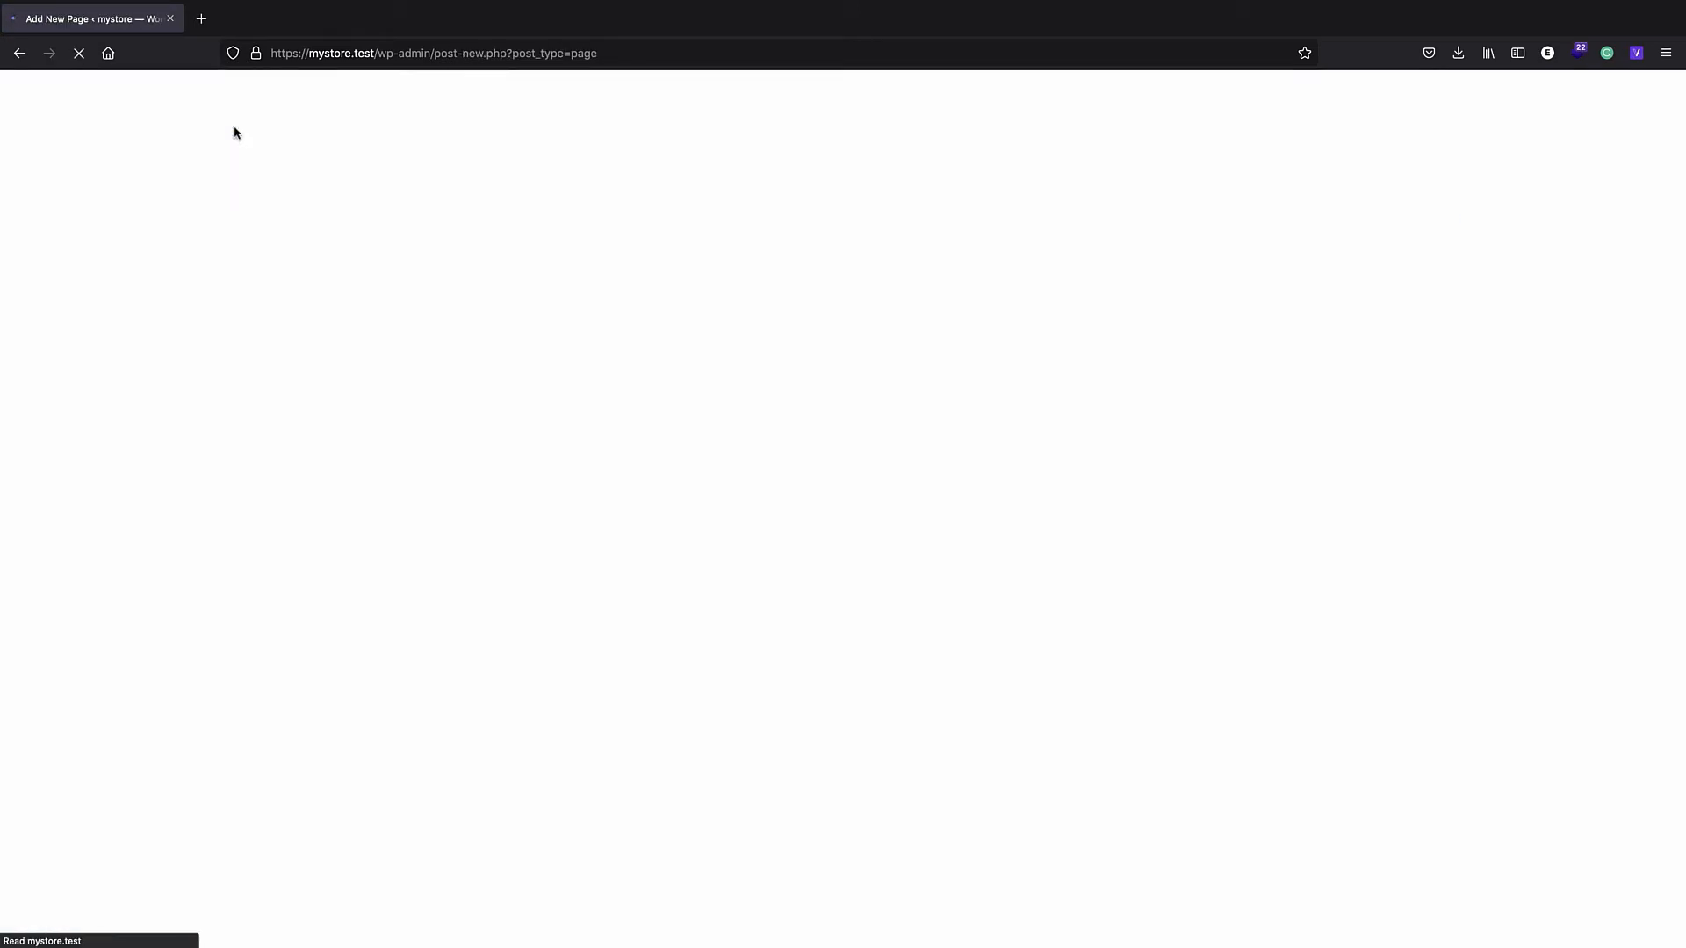
text(b)
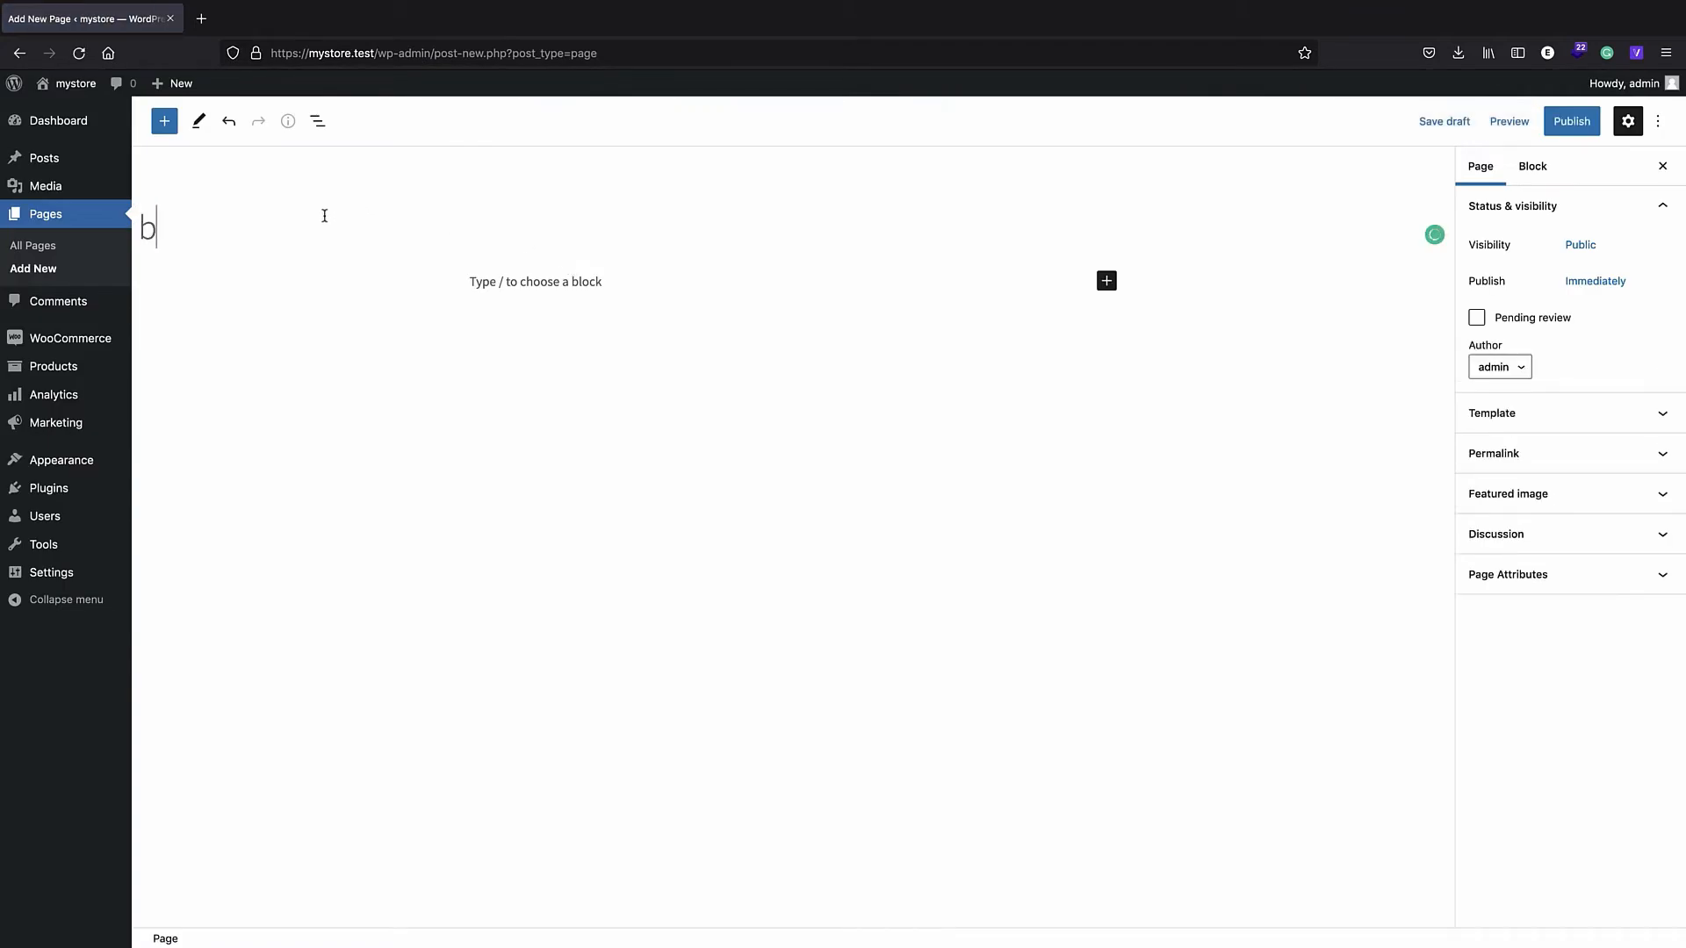
text(log)
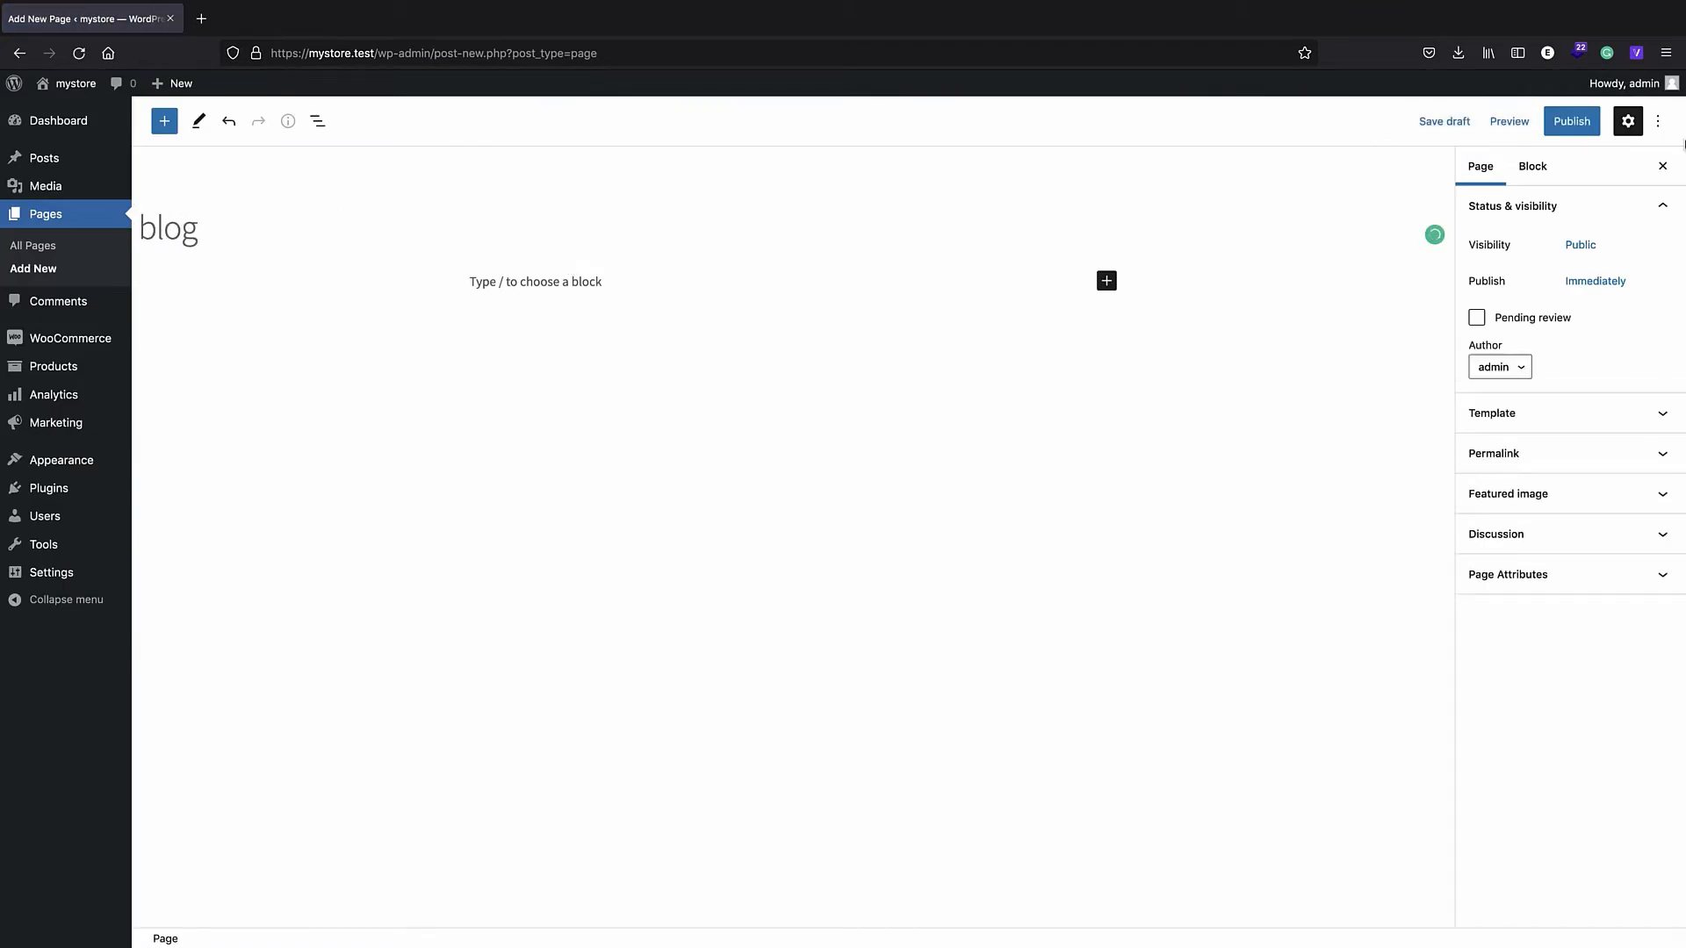
click(1563, 132)
click(1562, 133)
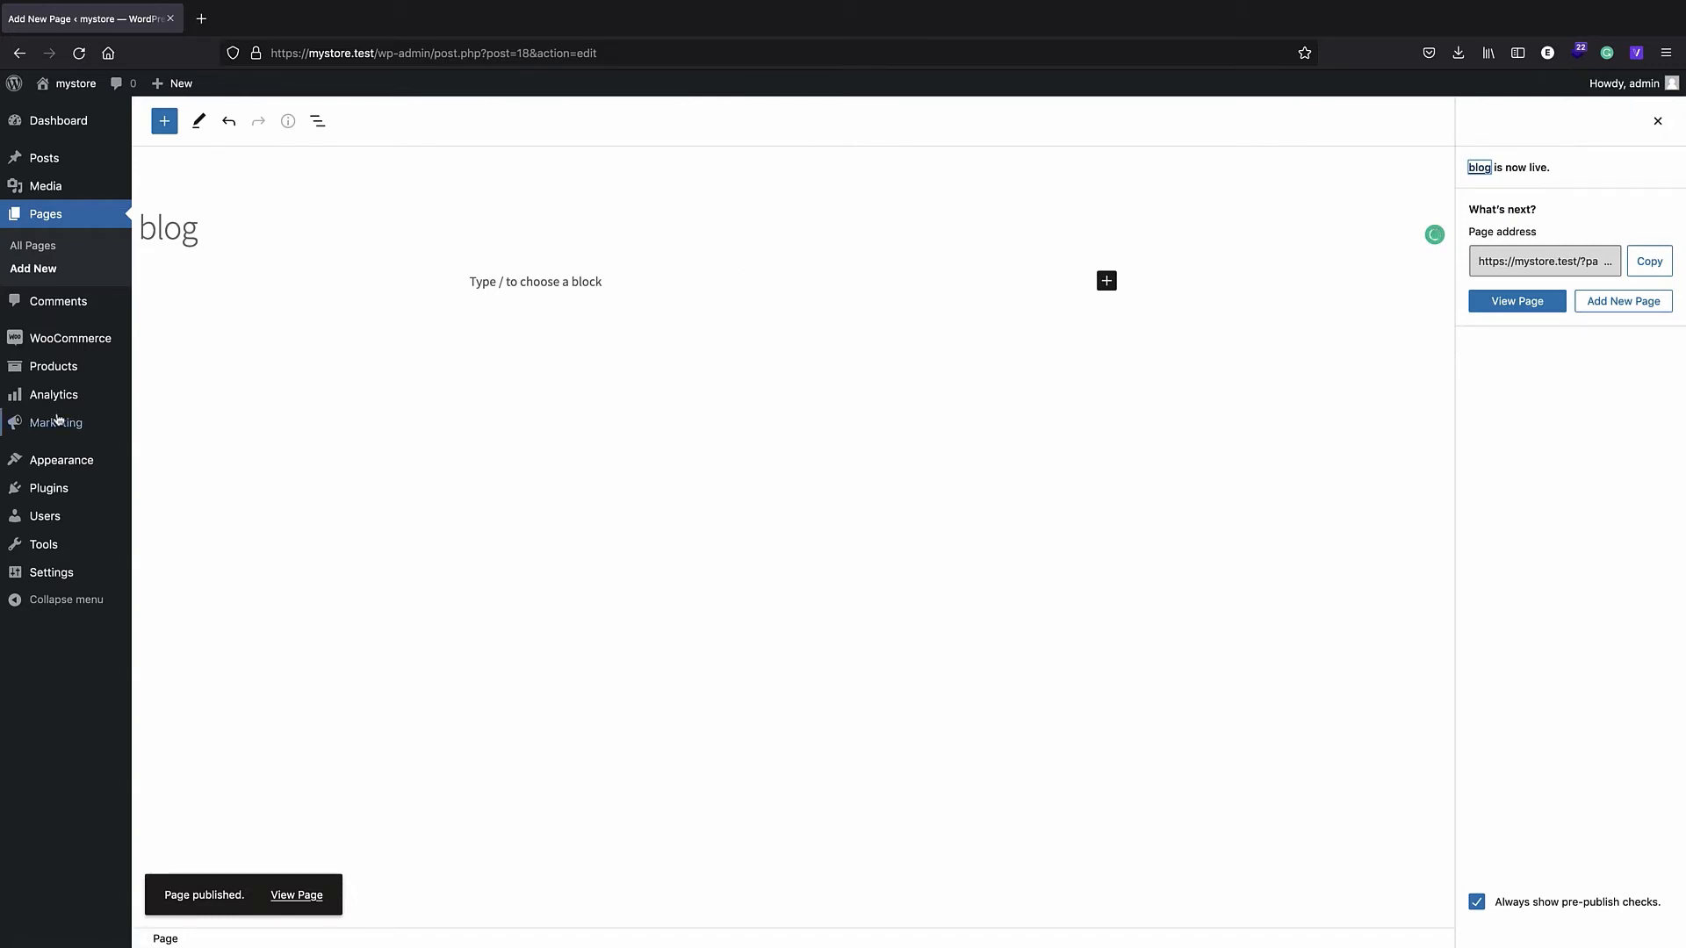
mouse_move(52, 581)
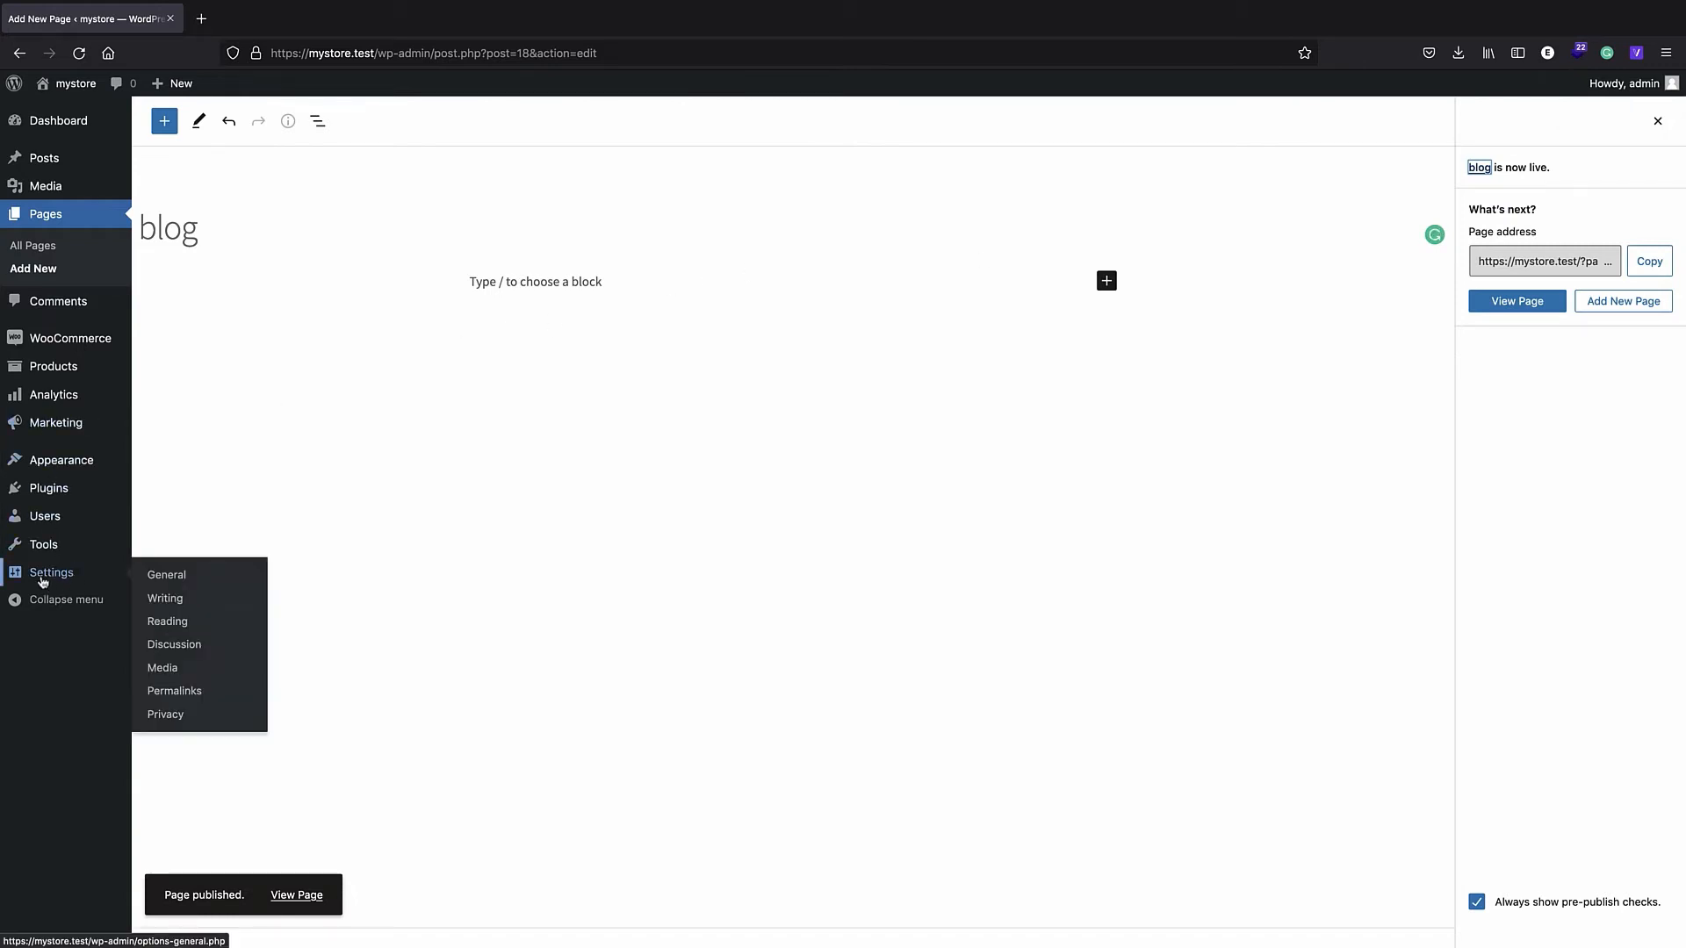
- Set Reading to a static page with home as Homepage and blog as Posts page, then view the site
click(197, 624)
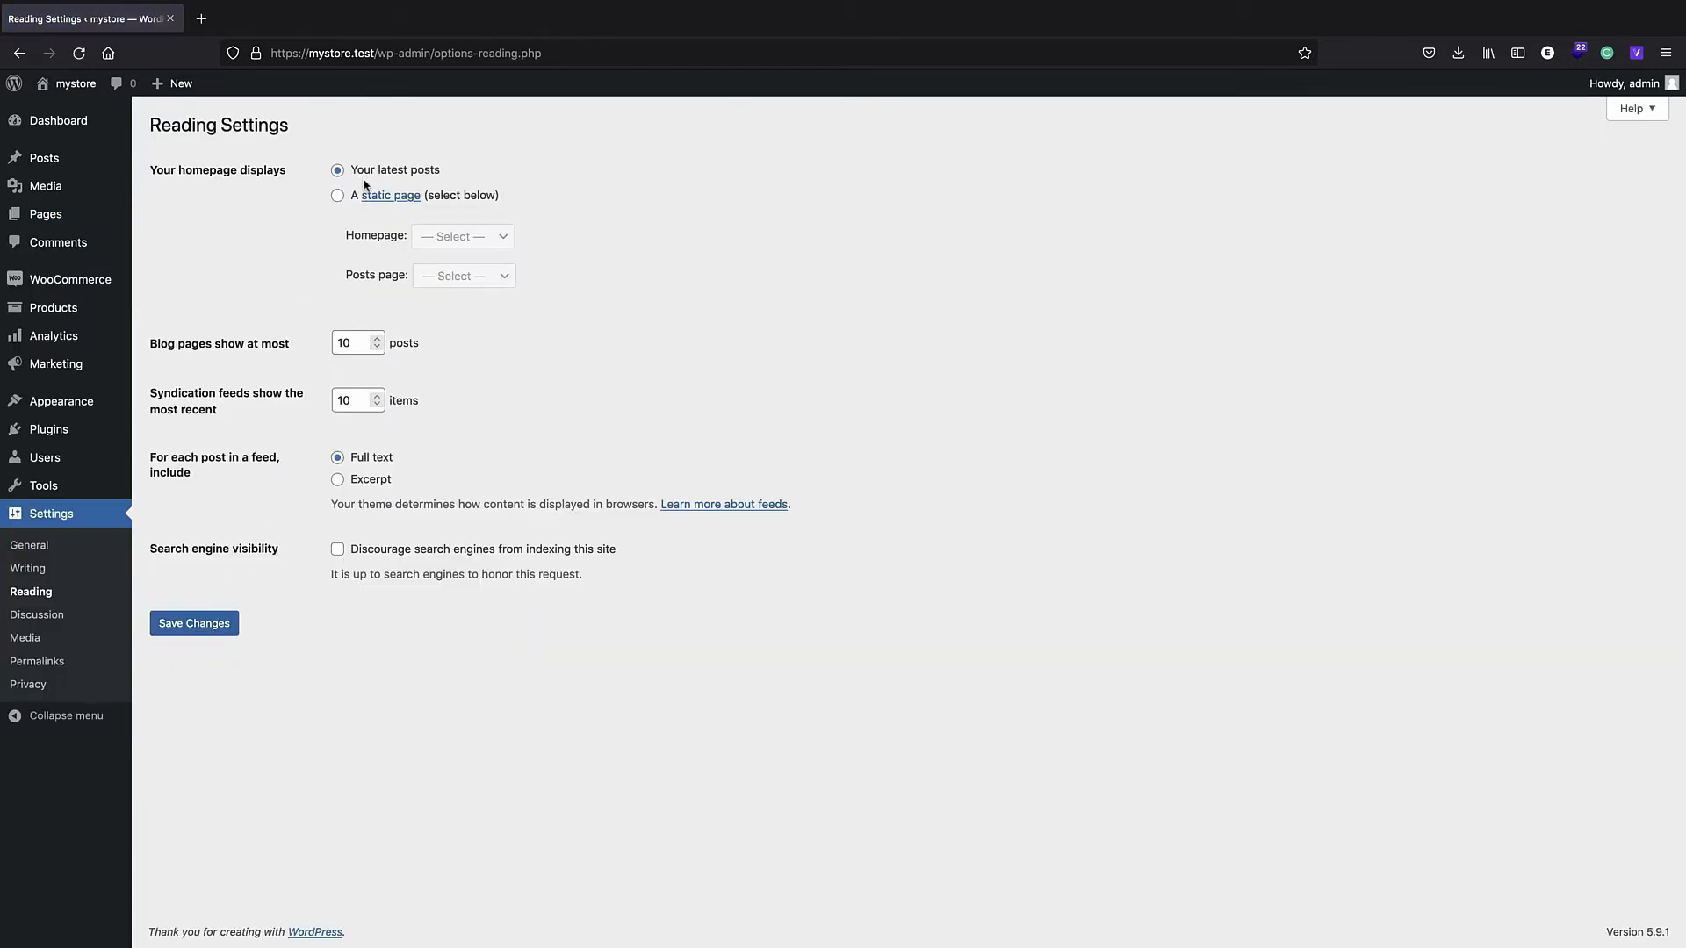
click(339, 196)
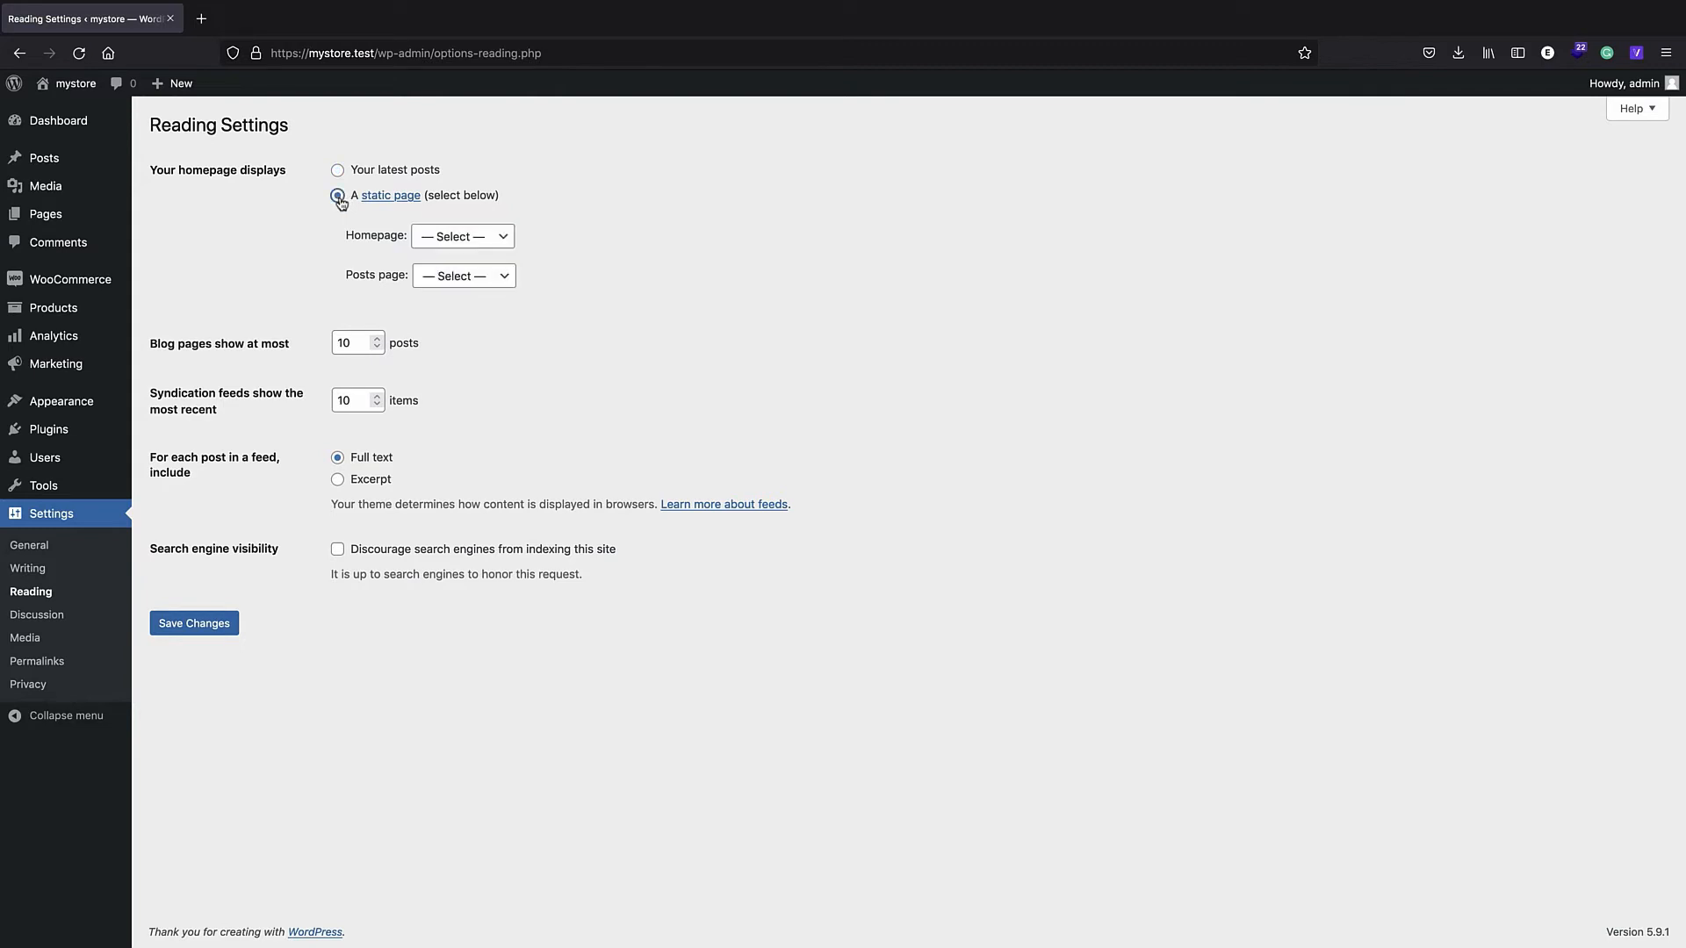
click(441, 241)
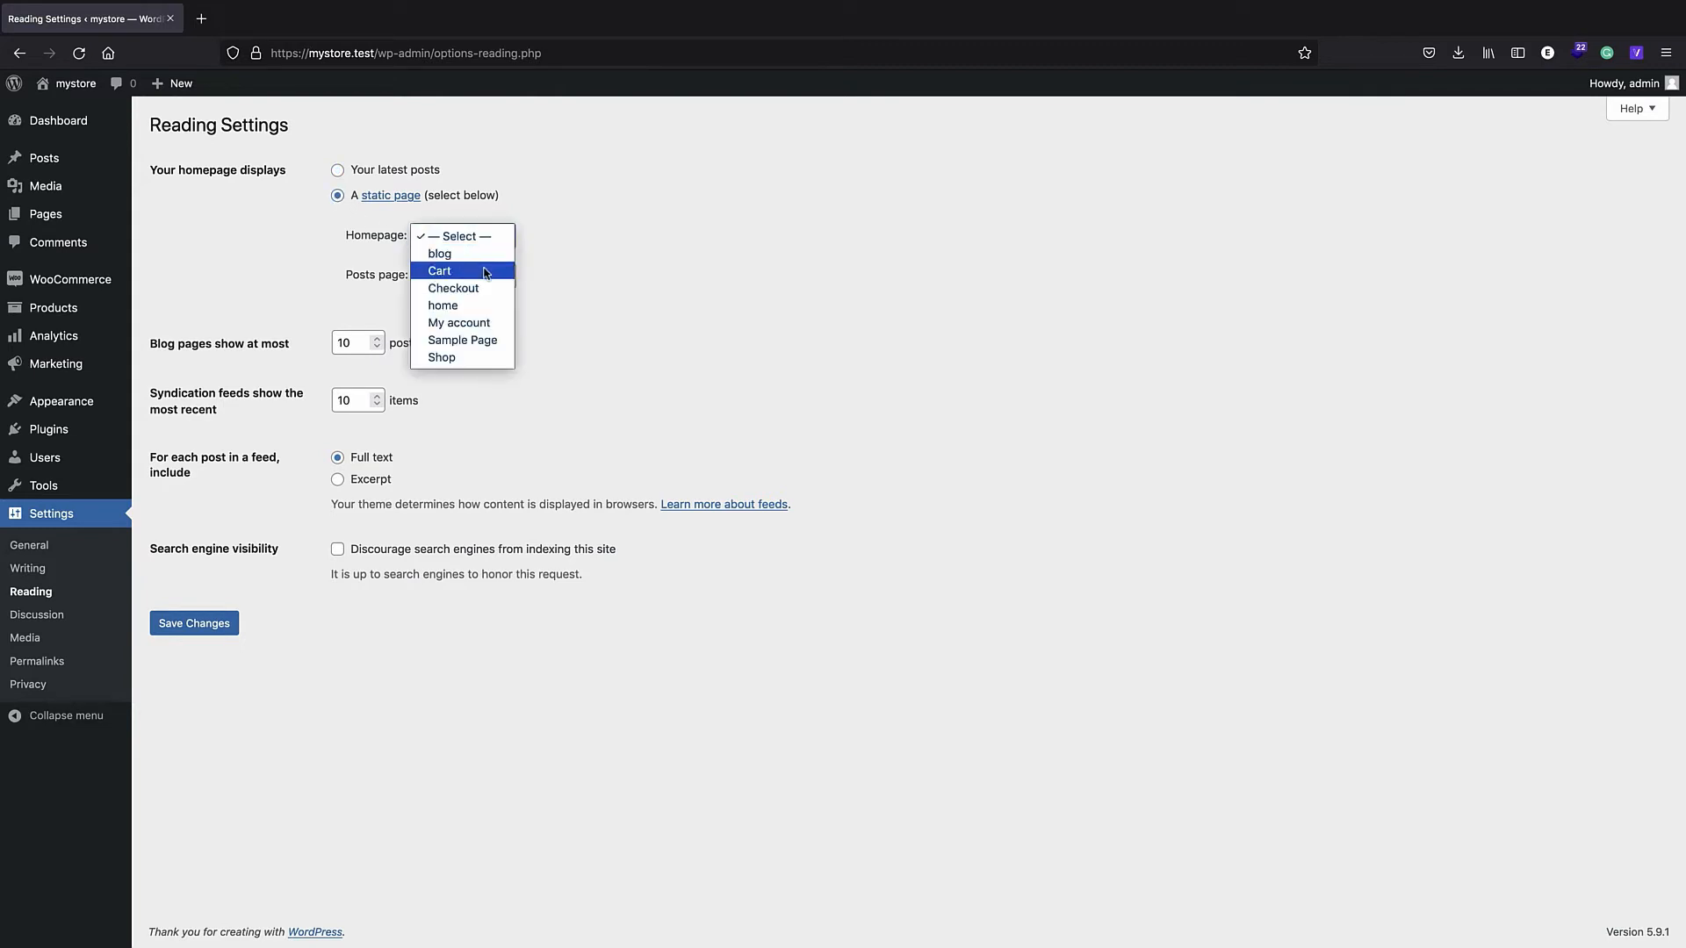
click(457, 308)
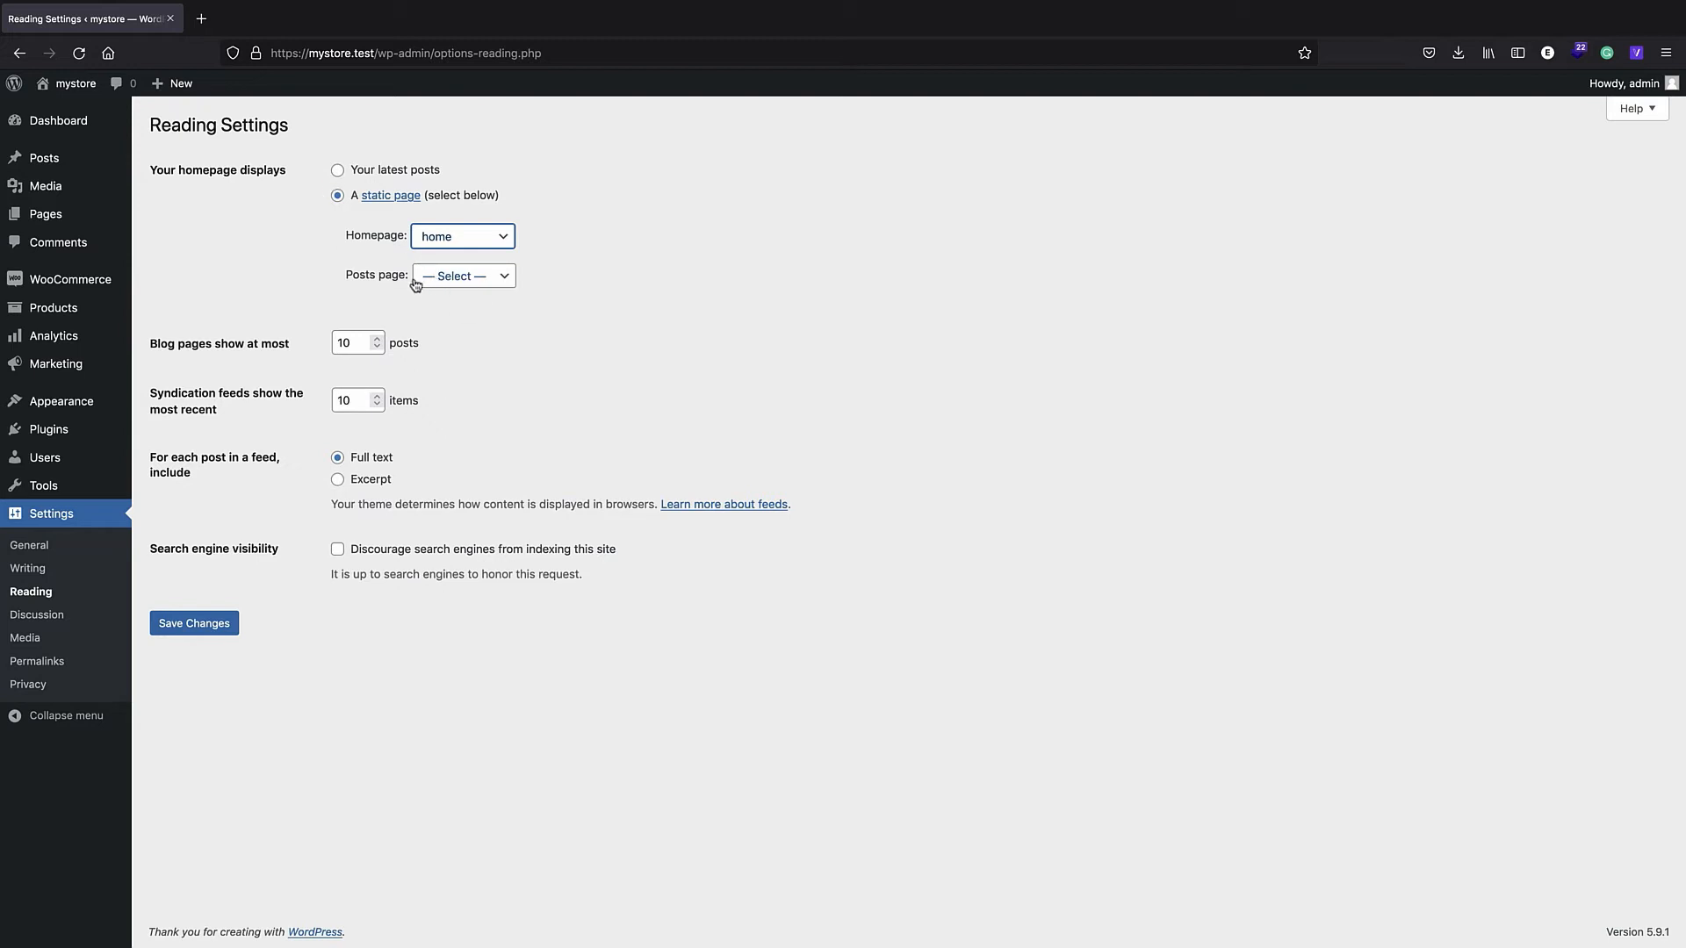
click(453, 281)
click(465, 292)
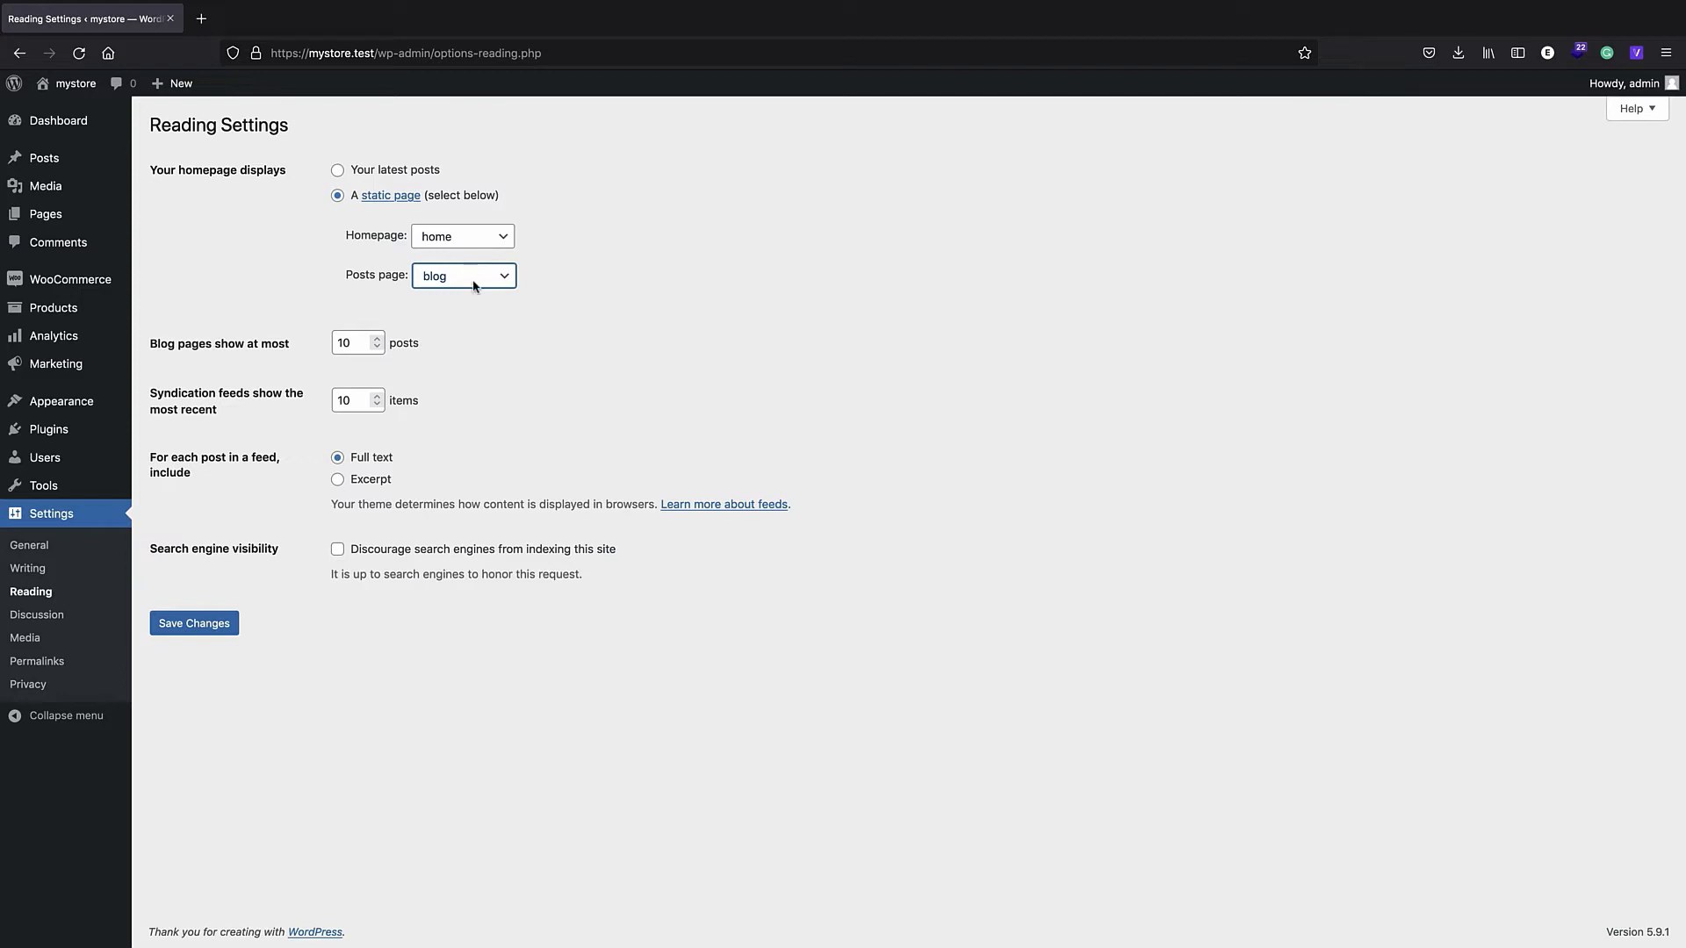
click(195, 624)
click(46, 85)
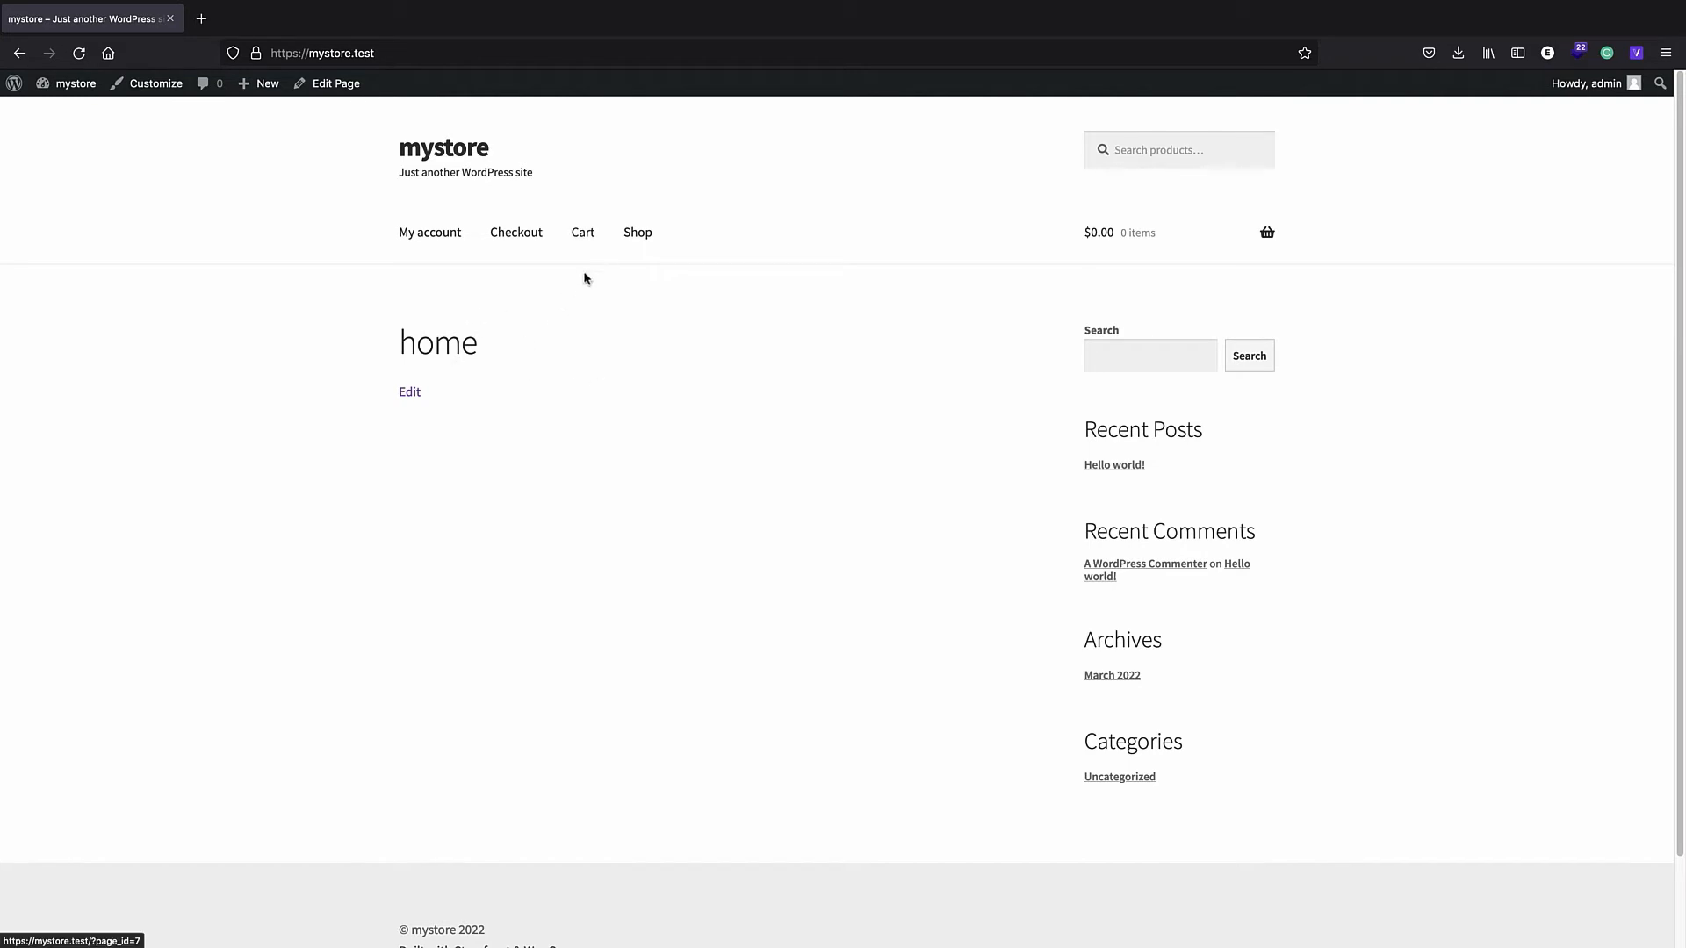
- Add the home and blog pages to the main menu, save it, and check the storefront navigation
click(15, 85)
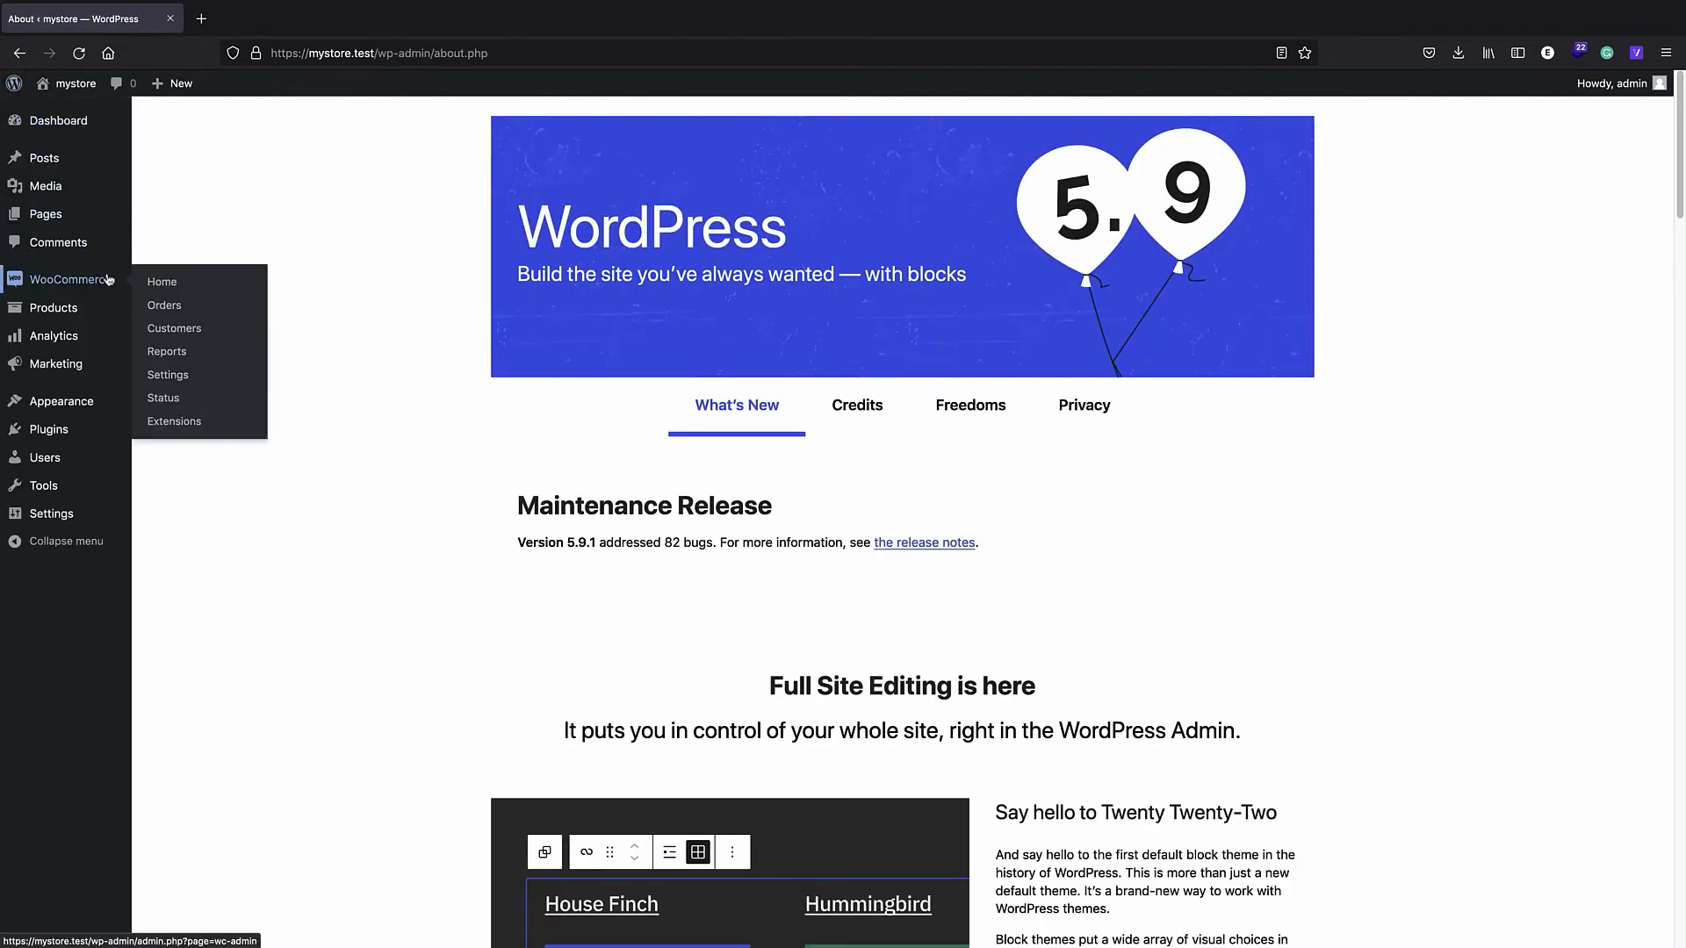
mouse_move(101, 402)
click(183, 474)
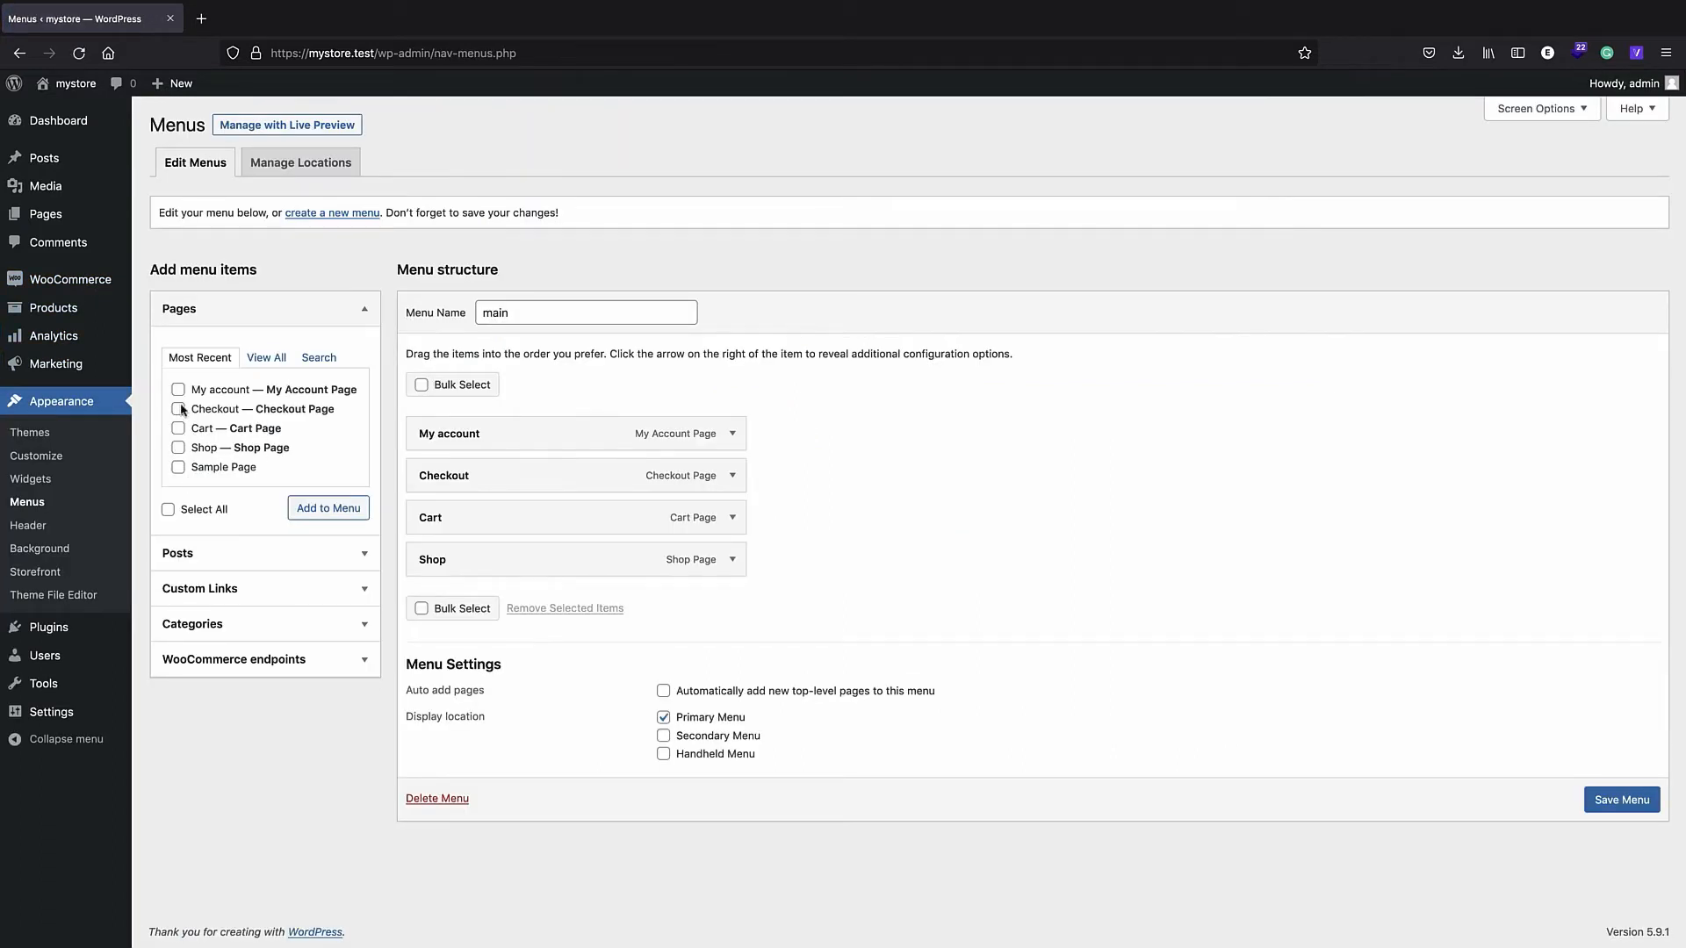
click(266, 357)
click(178, 389)
click(177, 409)
click(327, 548)
click(1609, 883)
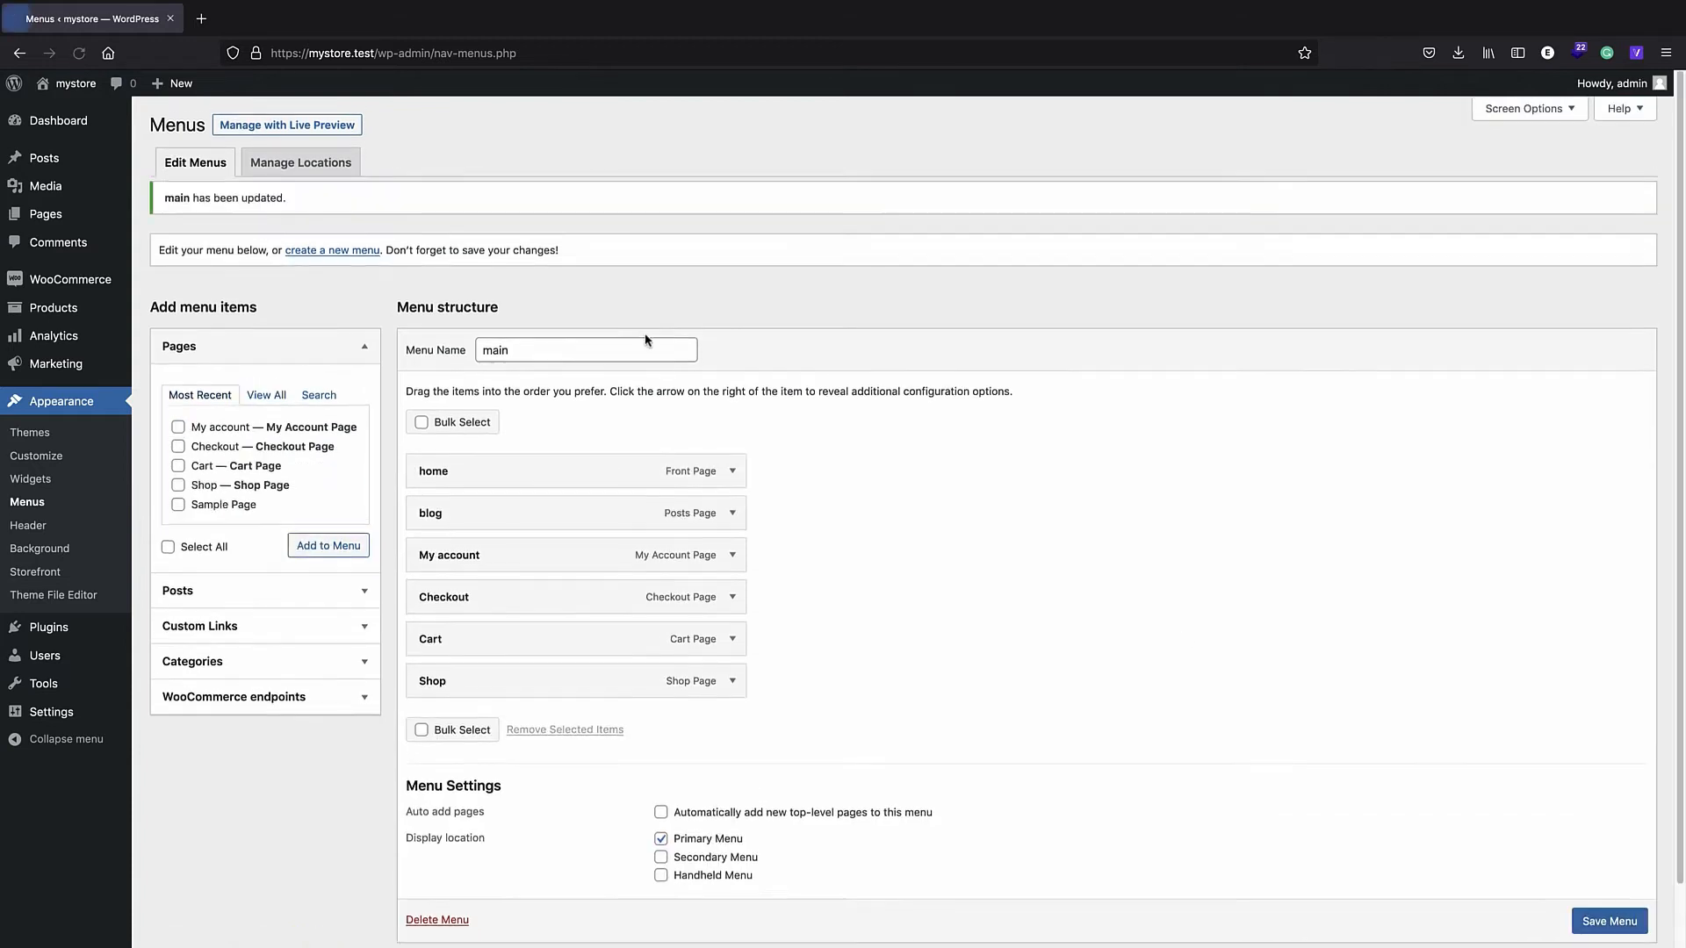
click(86, 87)
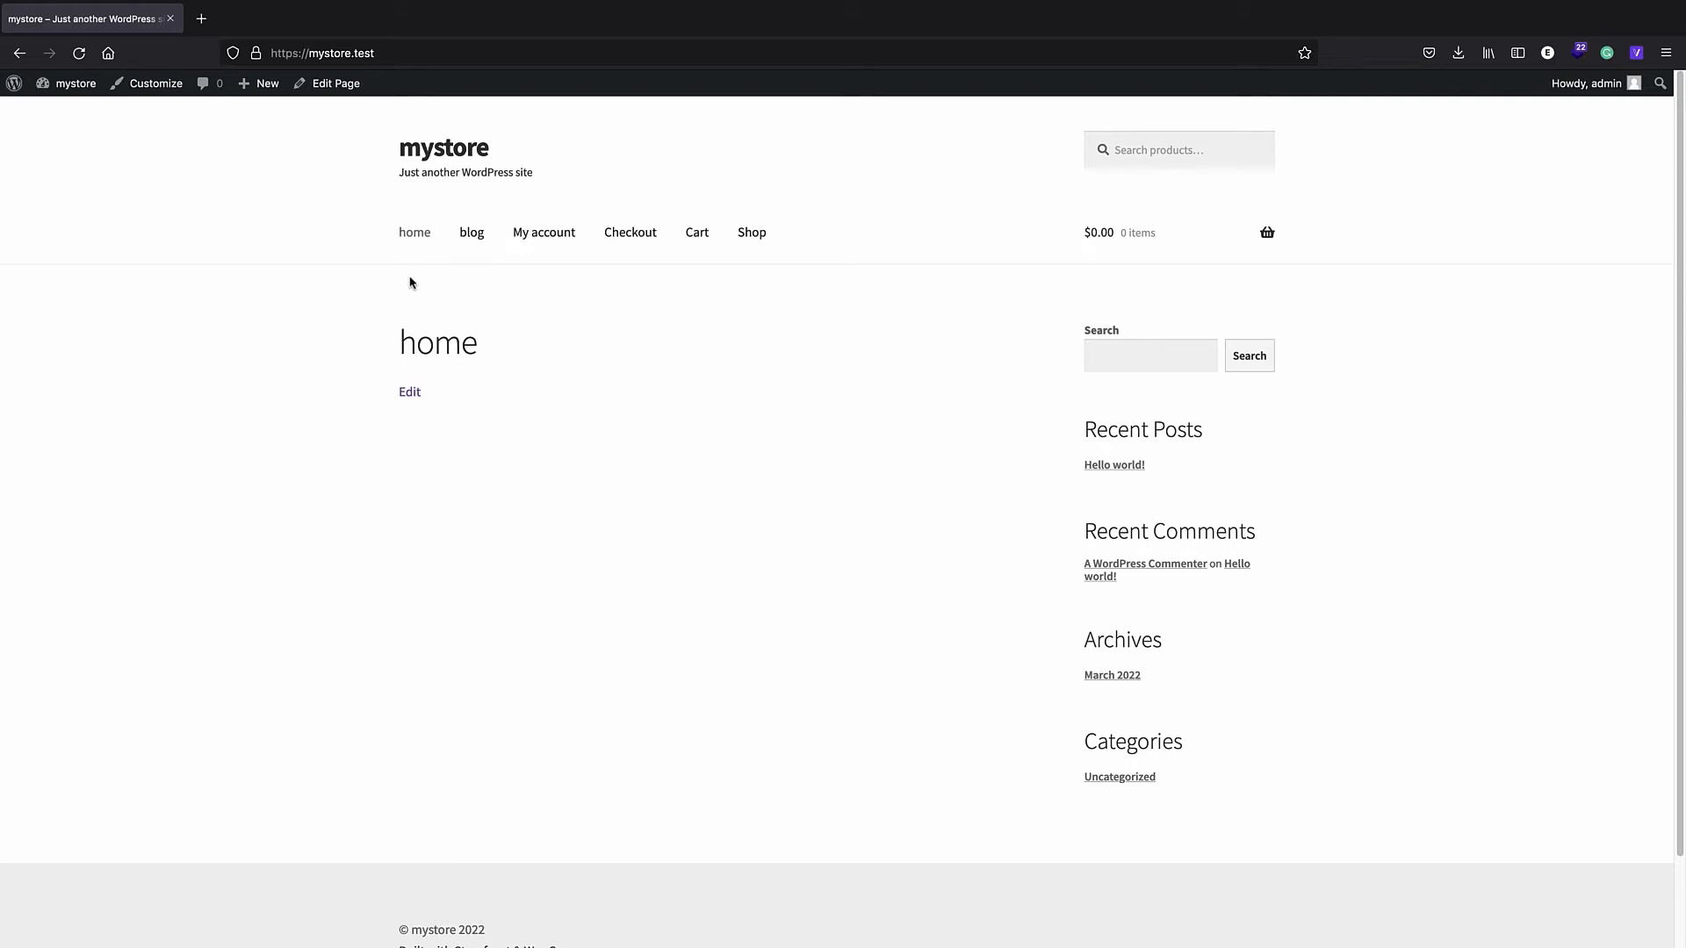
click(14, 84)
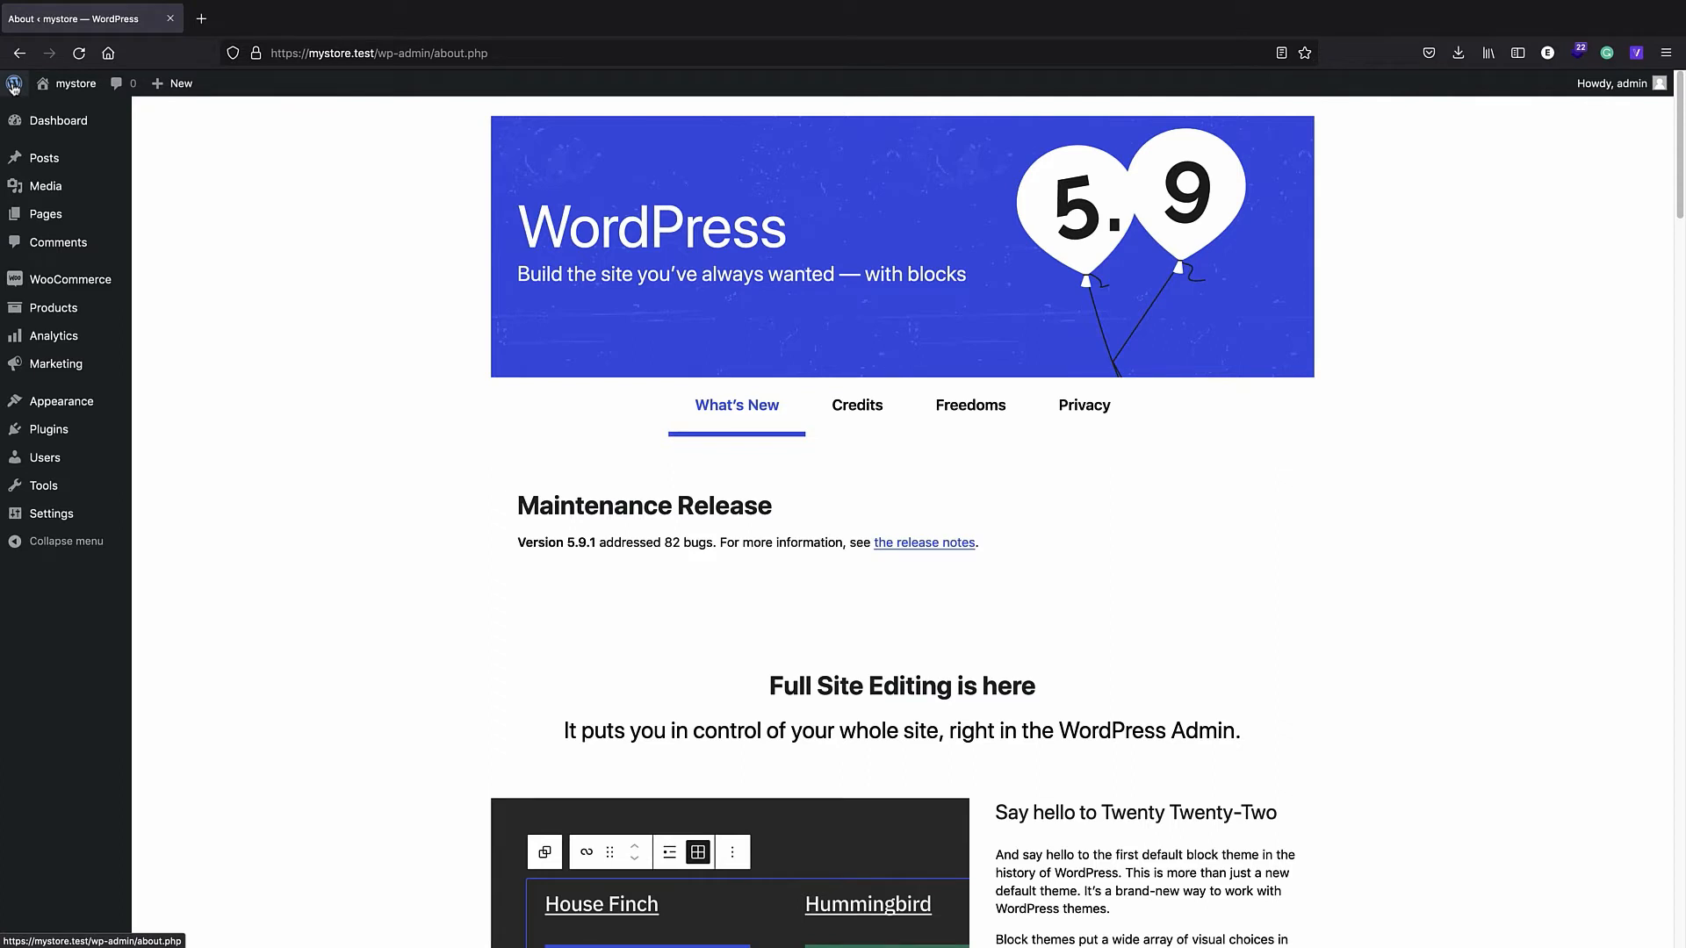
- Start a new product and name it 'shirt'
mouse_move(68, 320)
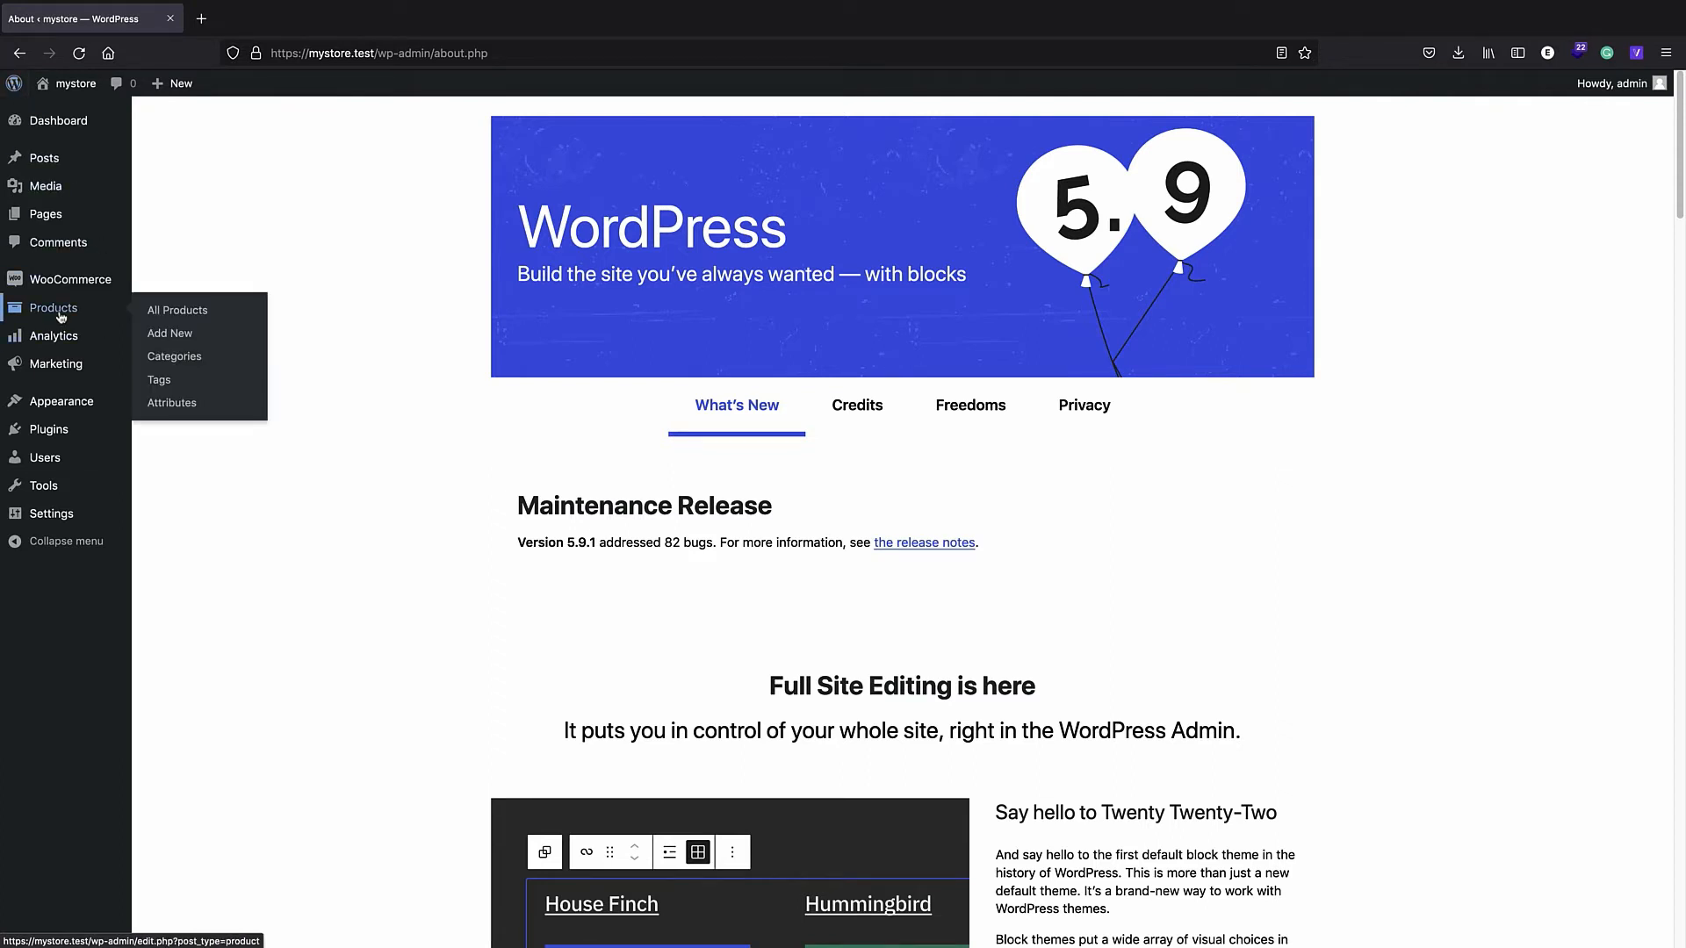
click(179, 342)
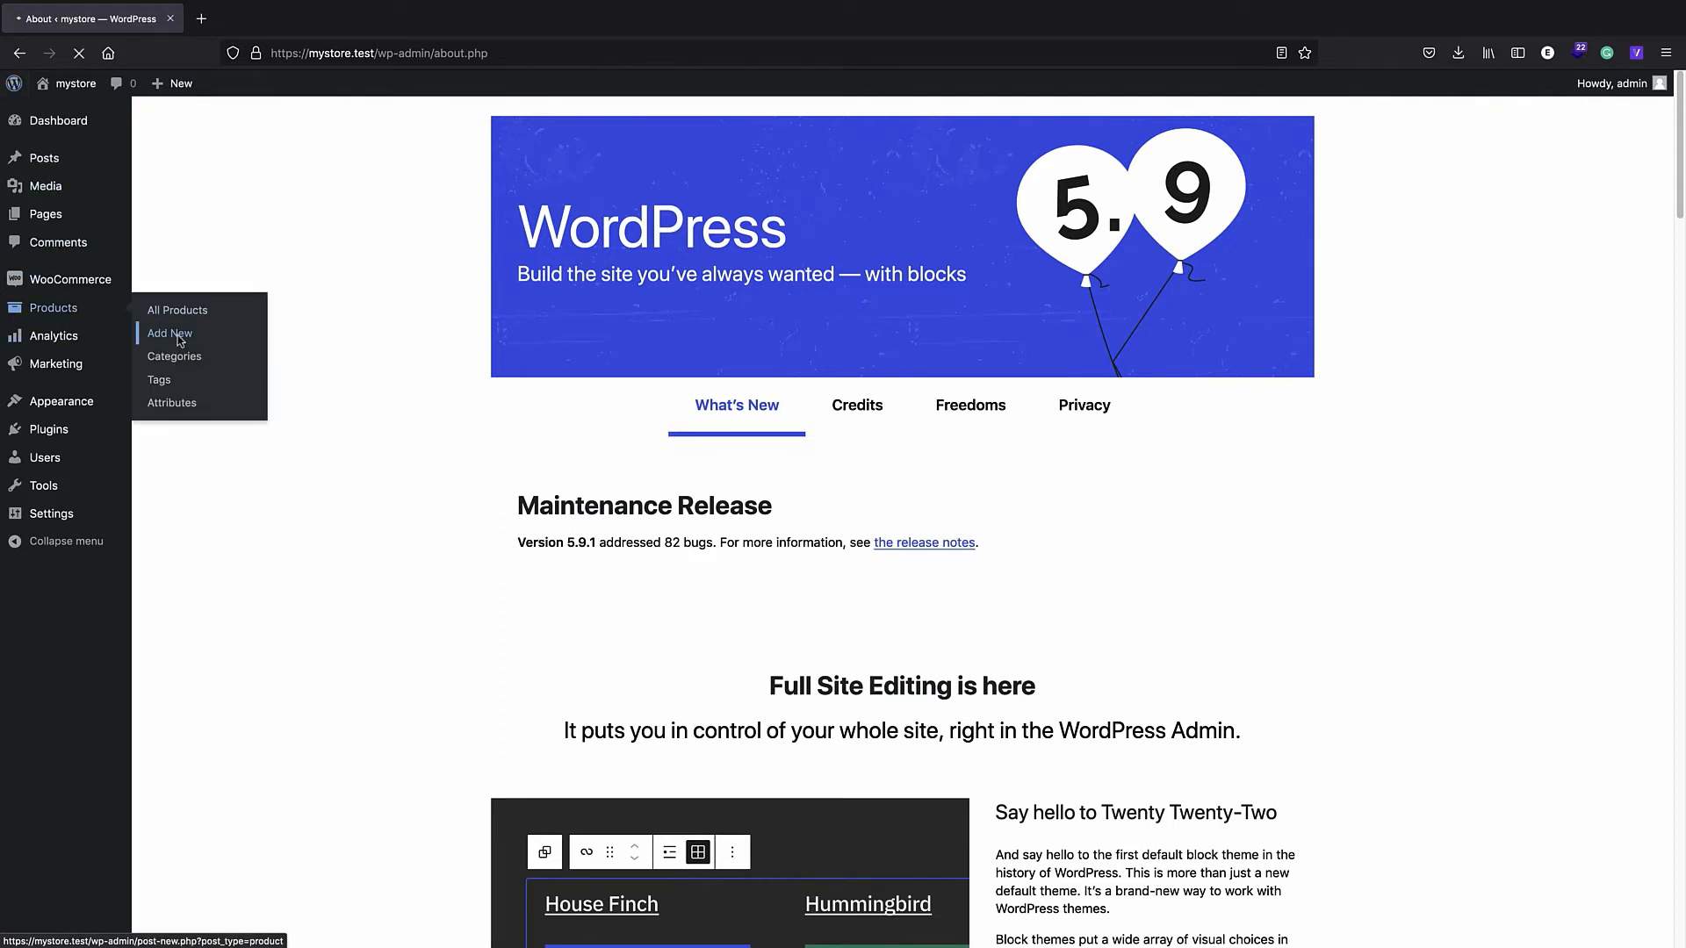
scroll(281, 360, down, 5)
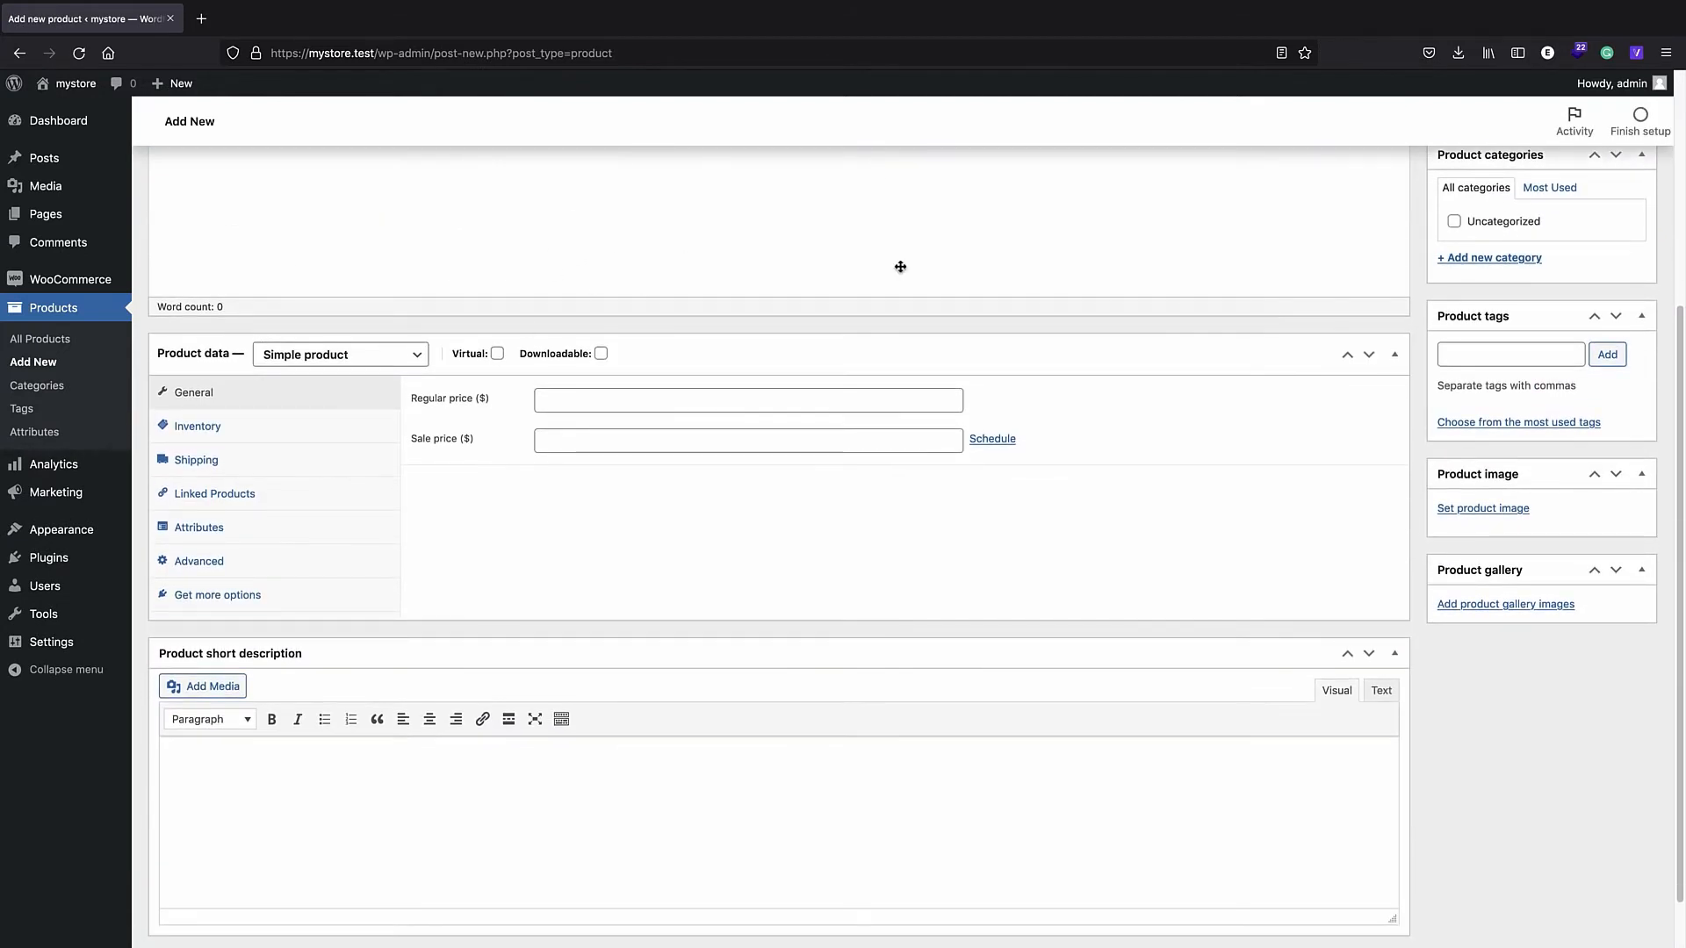
scroll(753, 267, up, 5)
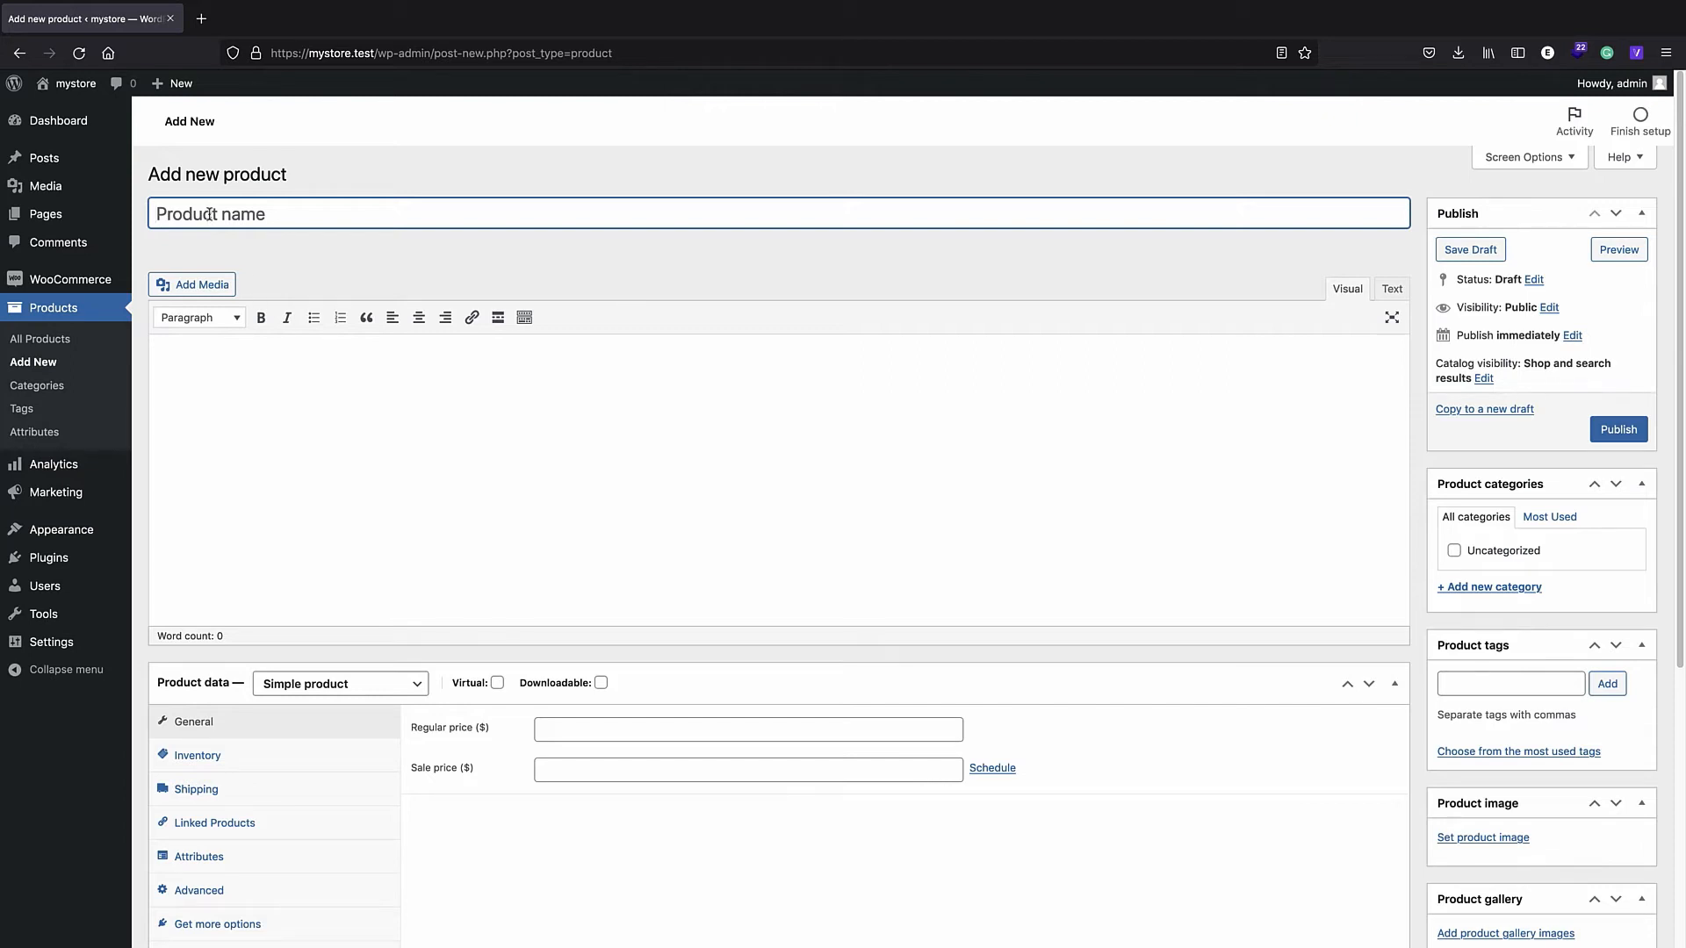
text(shirt)
click(249, 347)
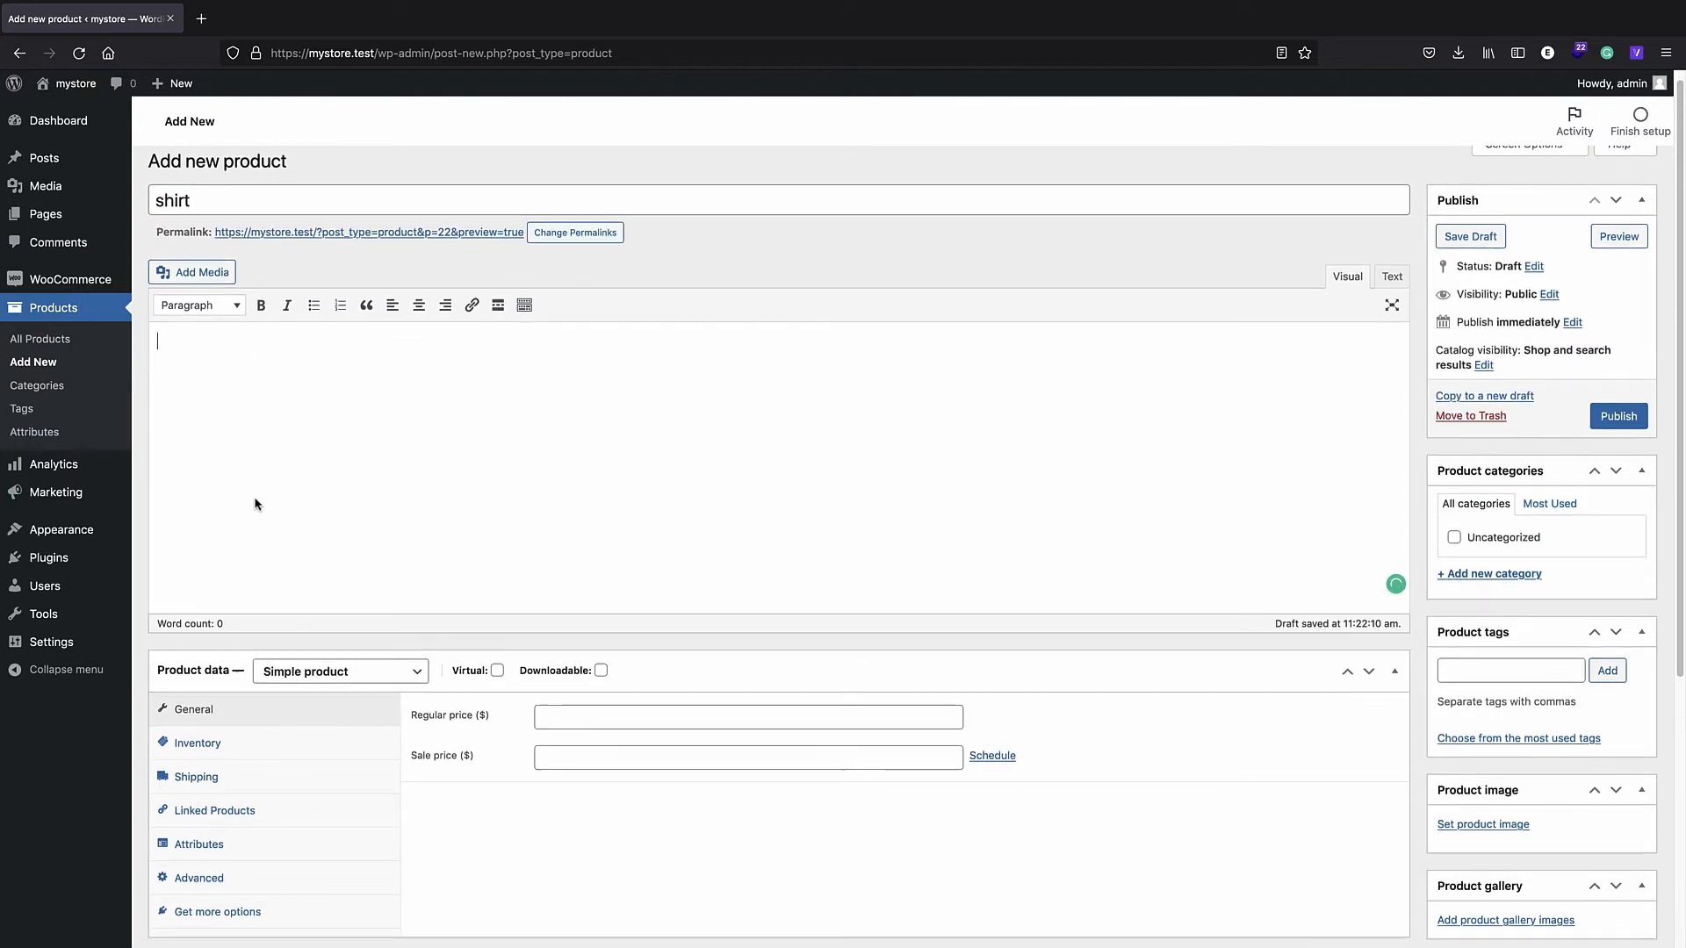
- Give the shirt the short description 'awesome shirt' and bring up the product image uploader
scroll(312, 414, down, 5)
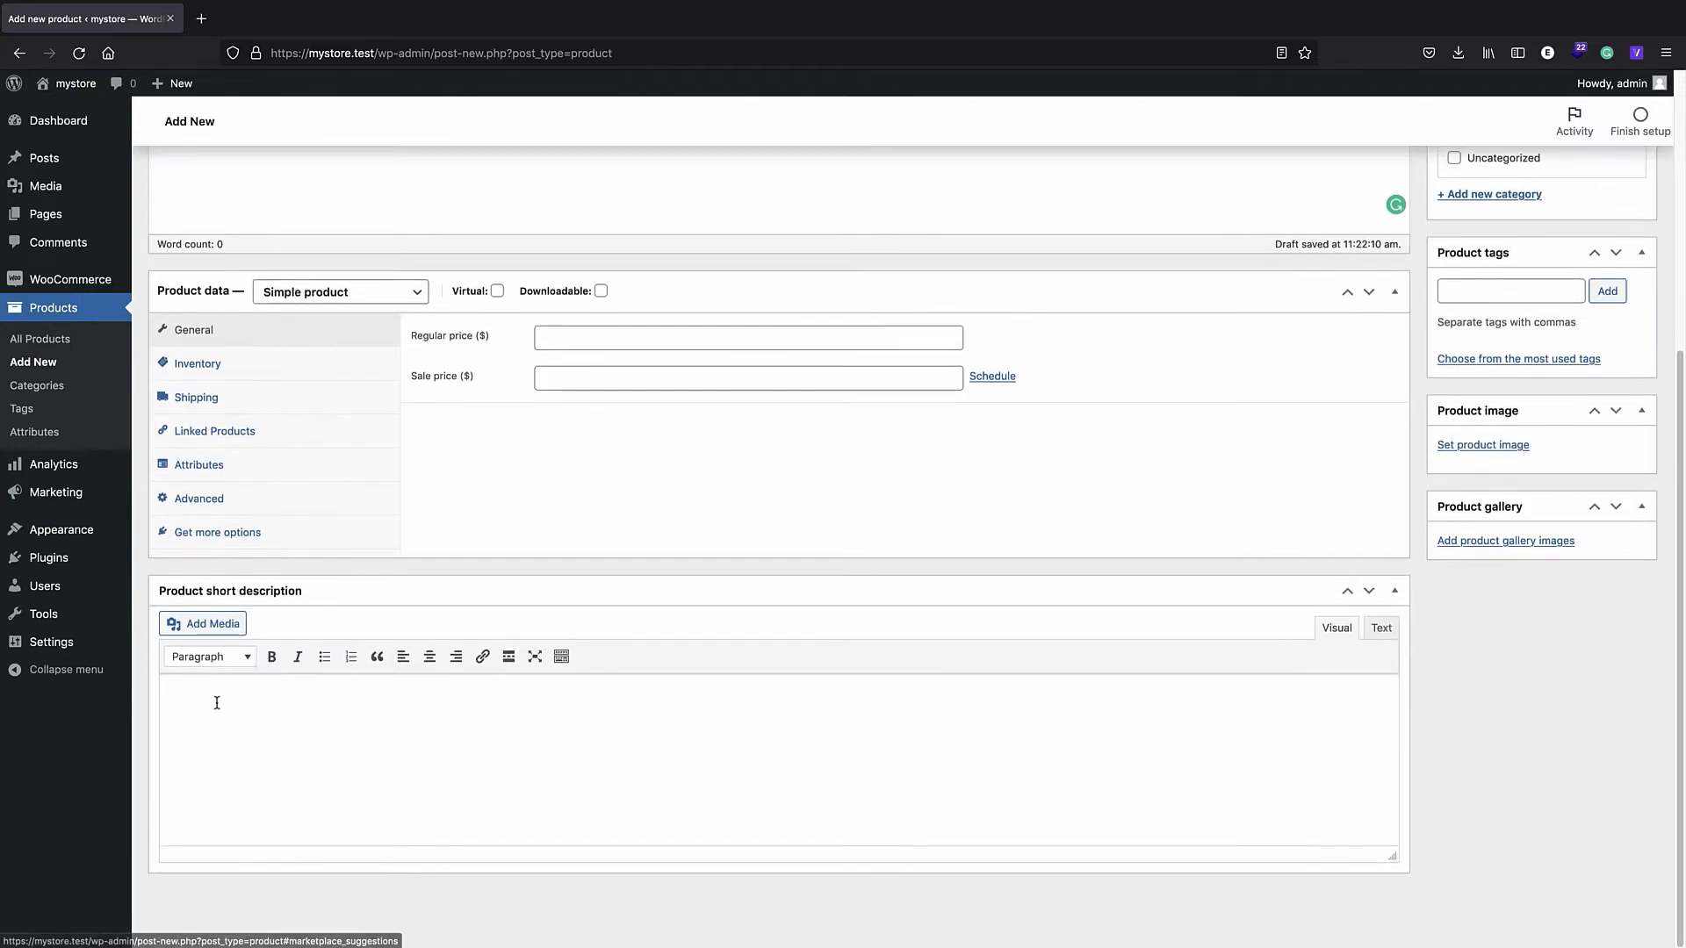
click(285, 696)
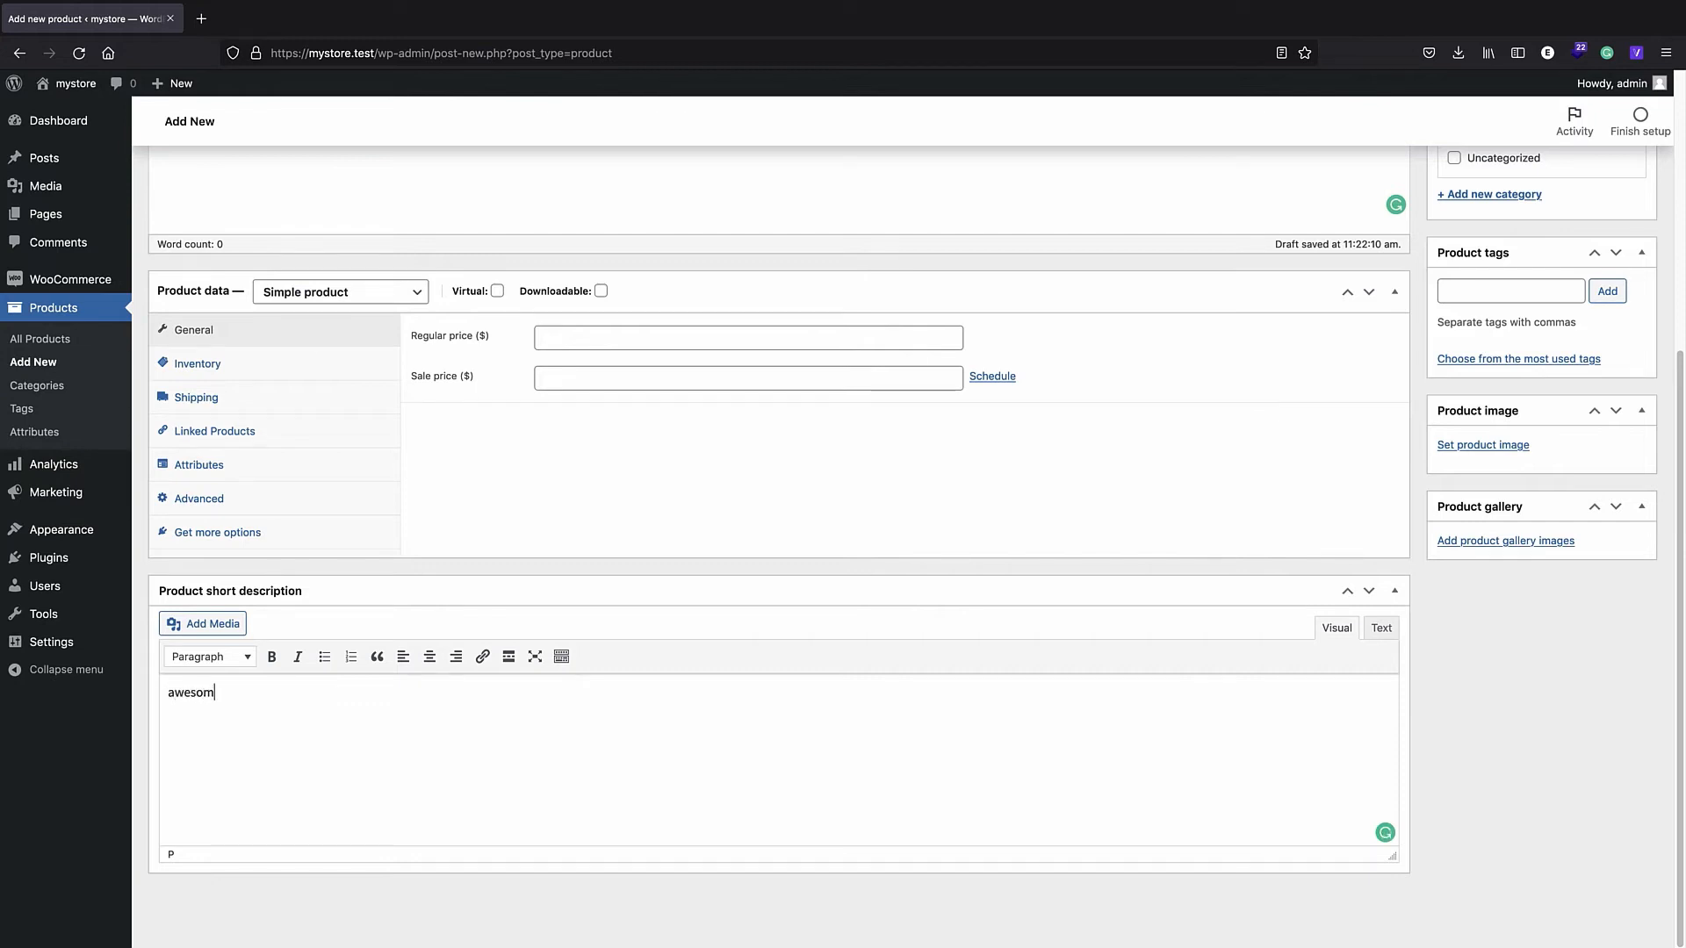
text(awesome shirt)
scroll(877, 726, up, 1)
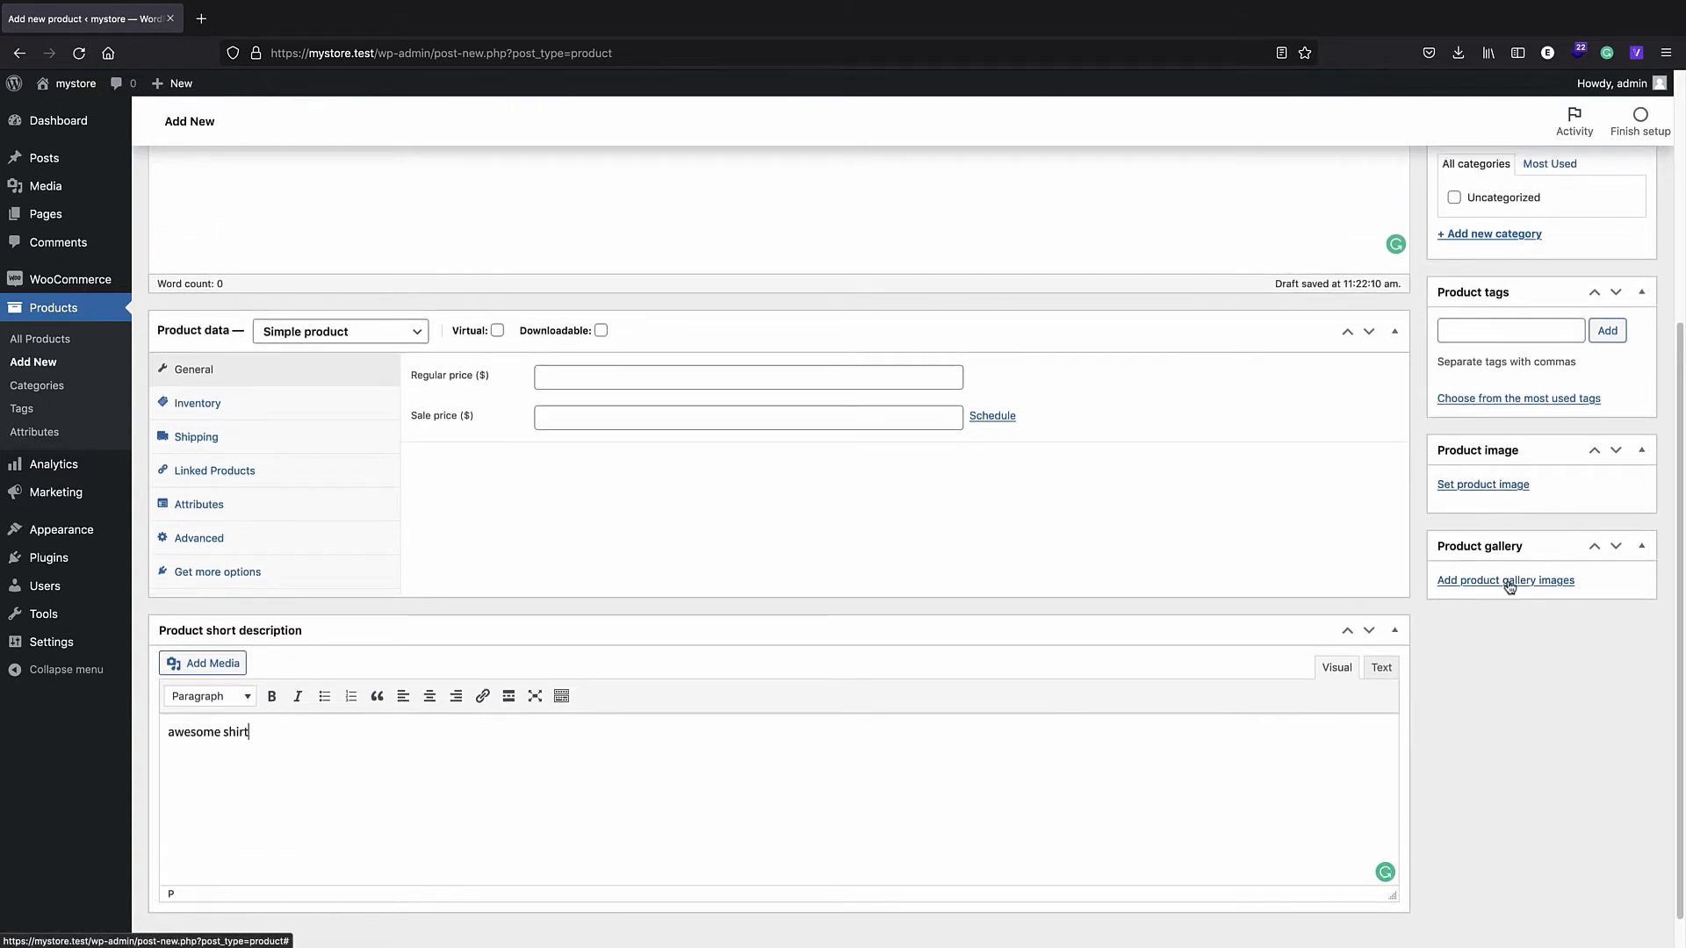
click(1483, 485)
- Upload Artboard 14 copy 7.jpg and set the red shirt as the product image
click(70, 150)
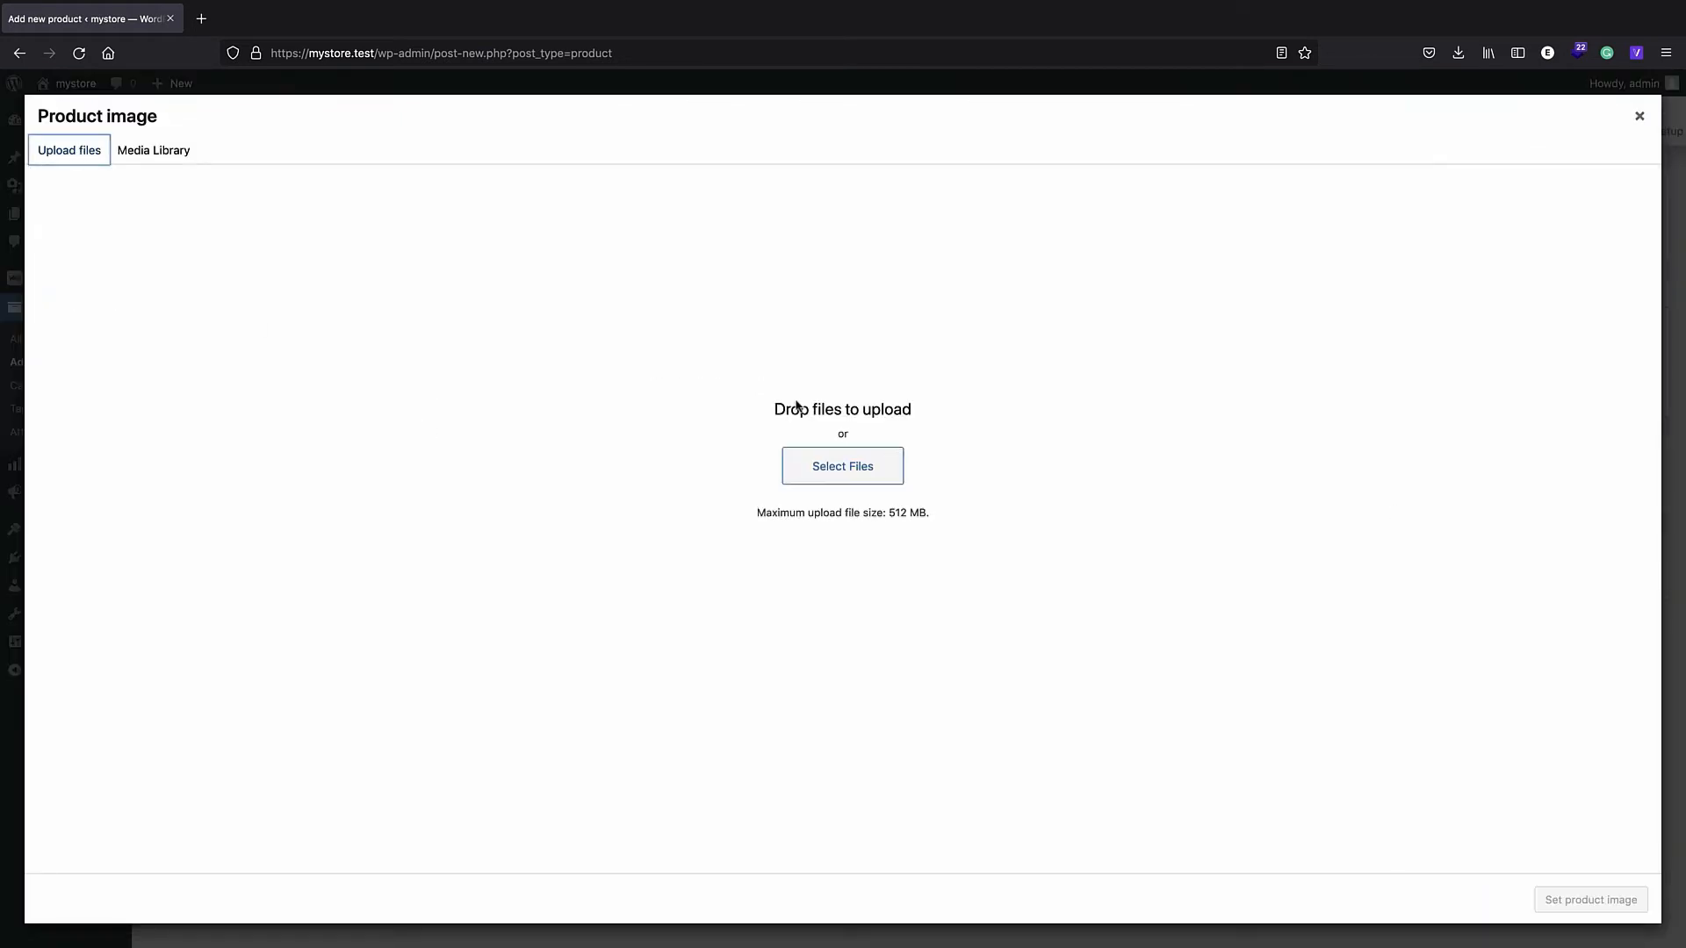
click(874, 466)
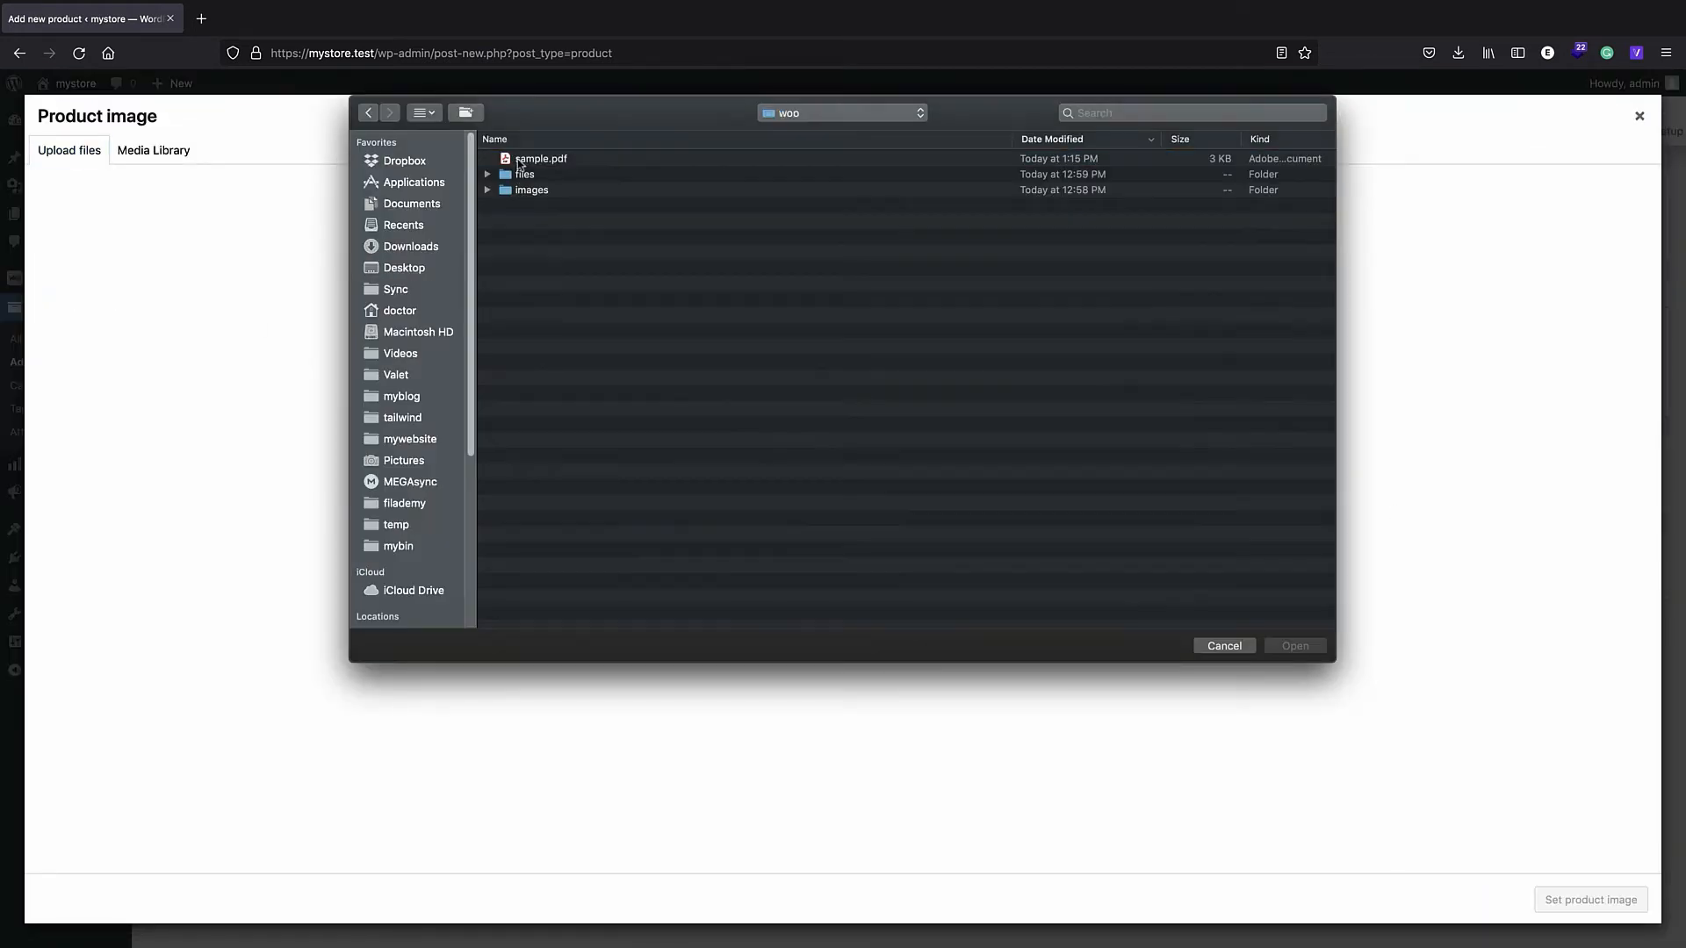
double_click(542, 191)
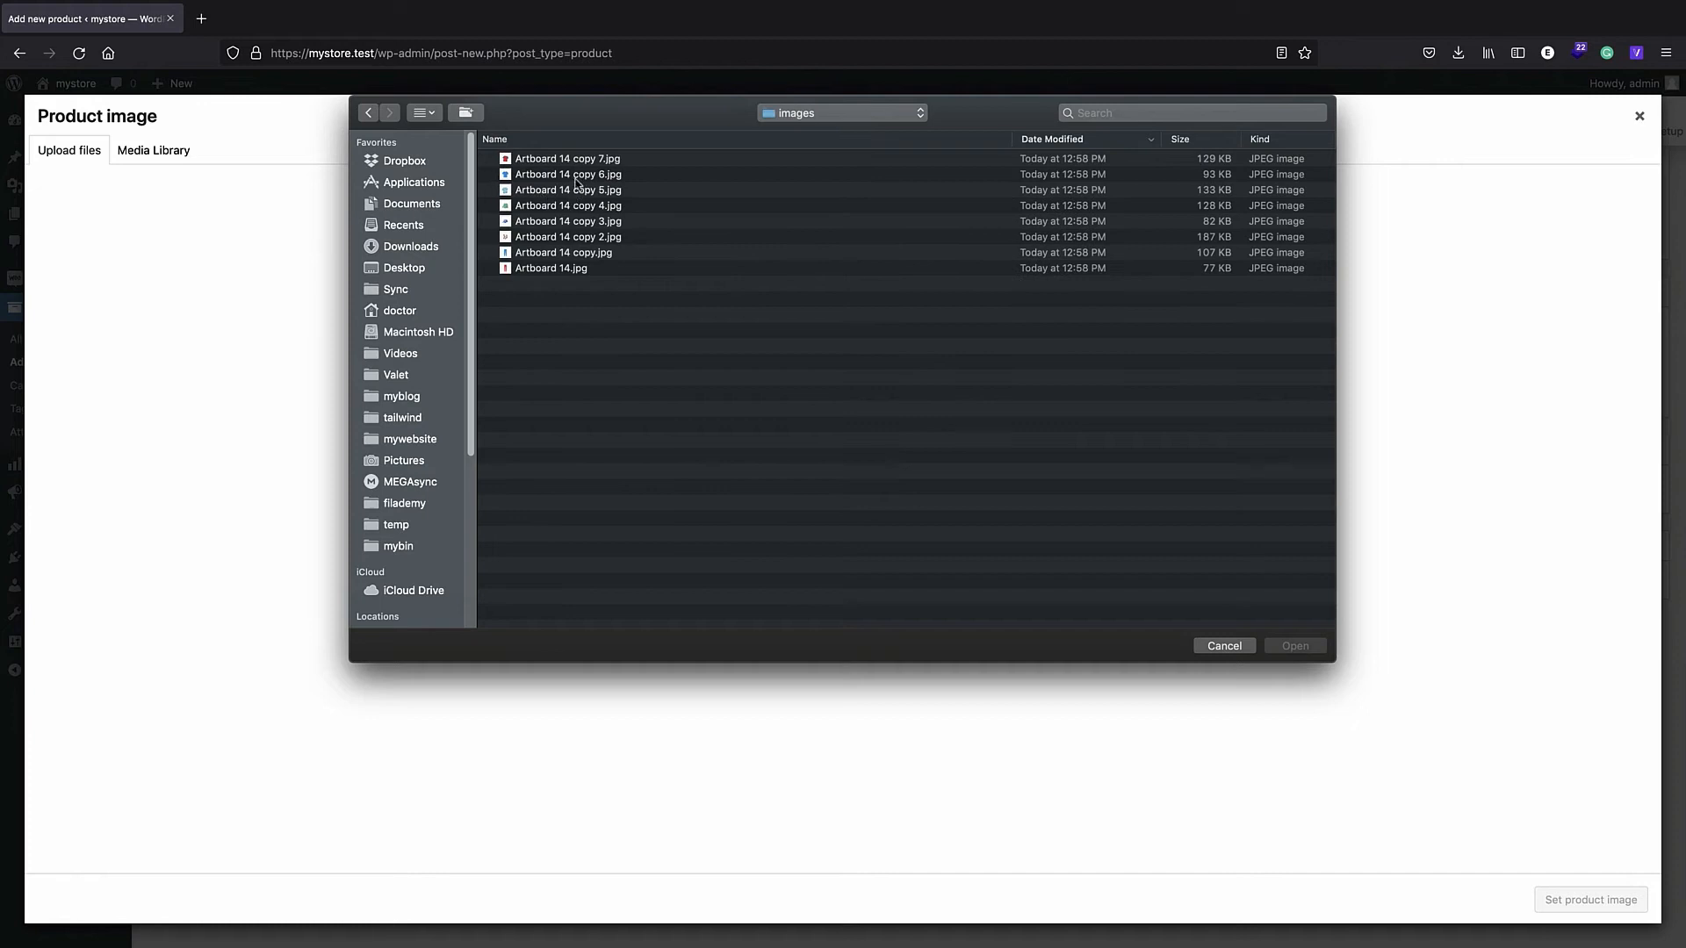
double_click(575, 161)
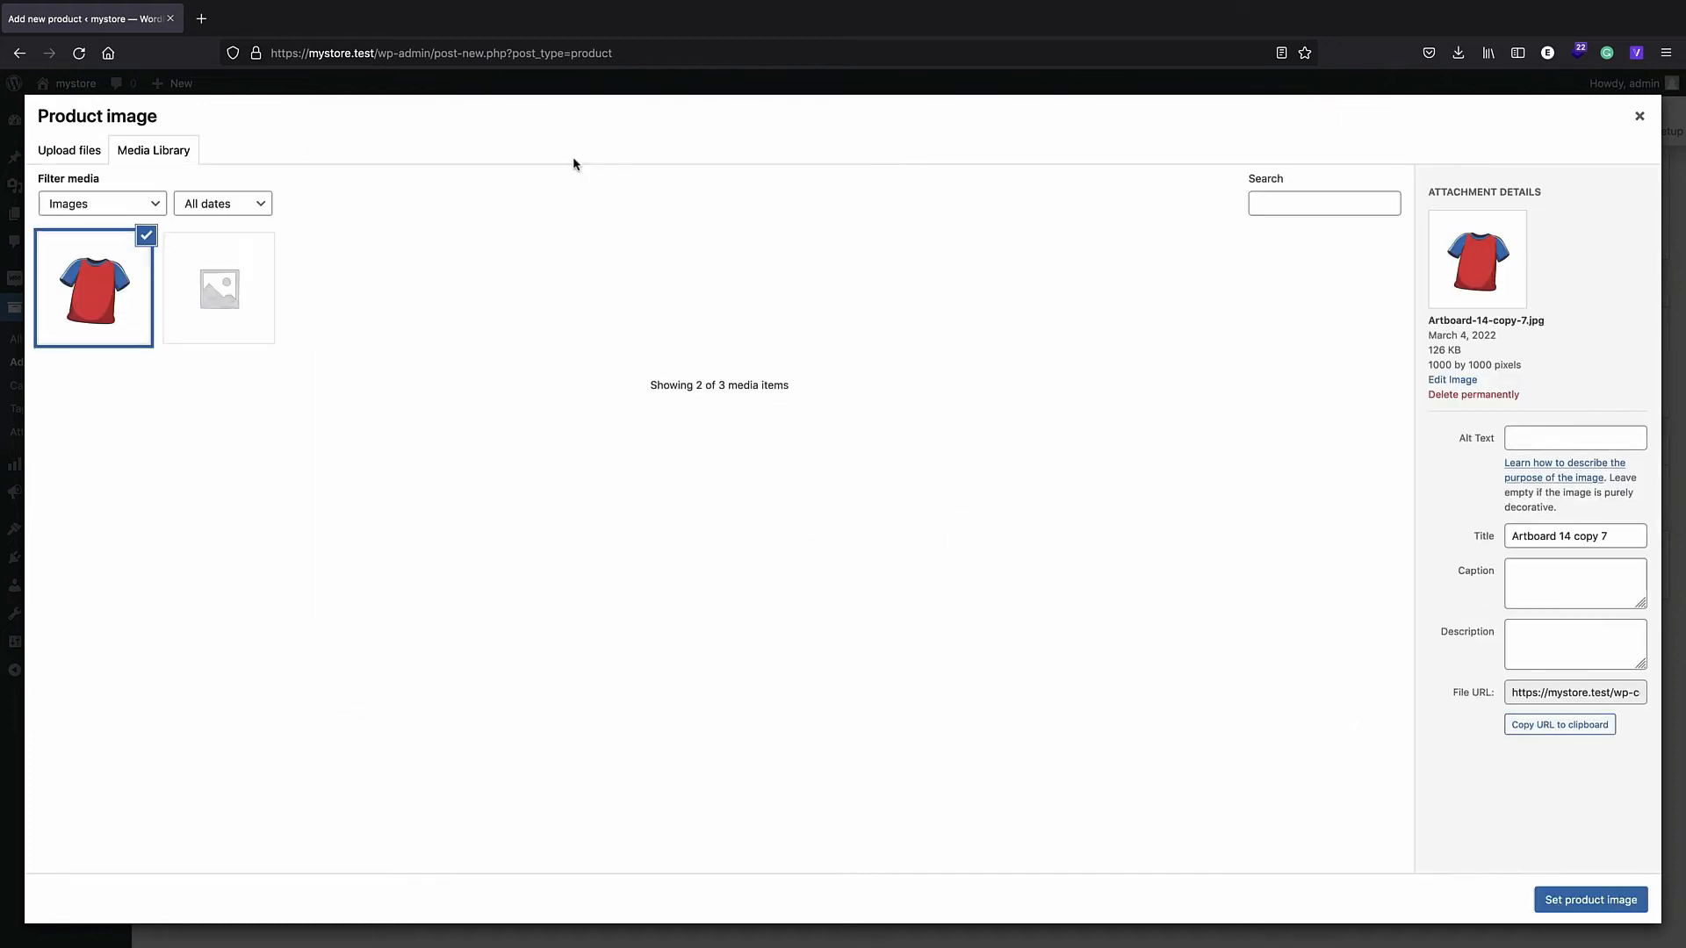
click(1577, 898)
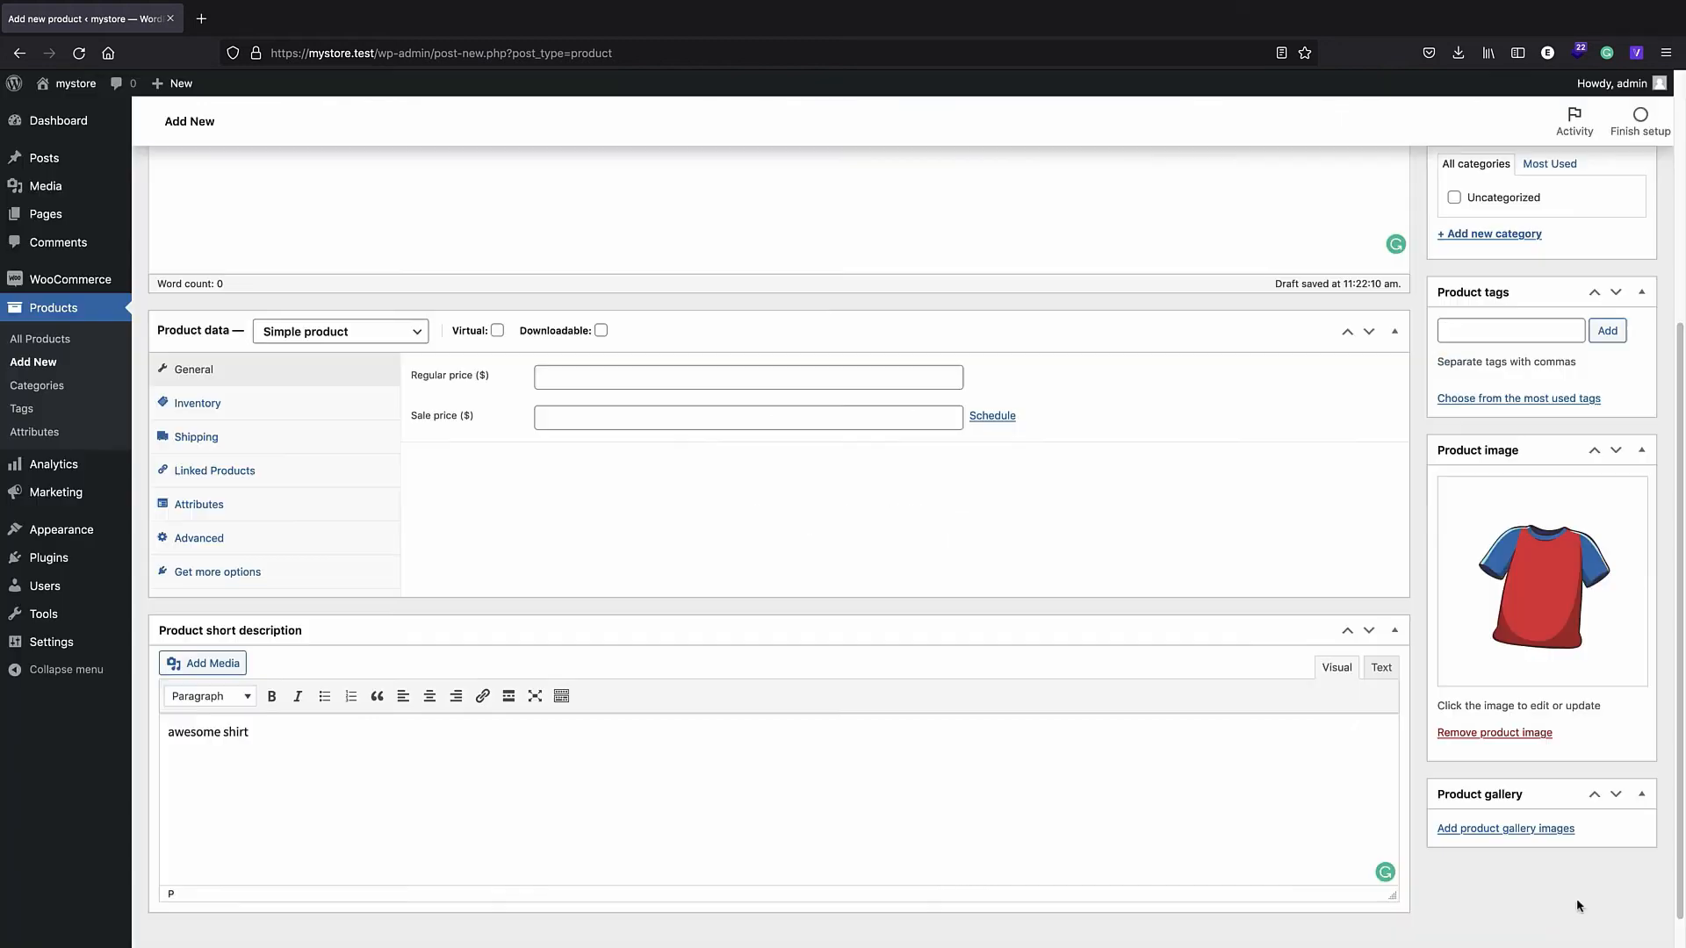
- Upload Artboard 14 copy 6.jpg and copy 5.jpg and add both shirts to the product gallery
click(1498, 834)
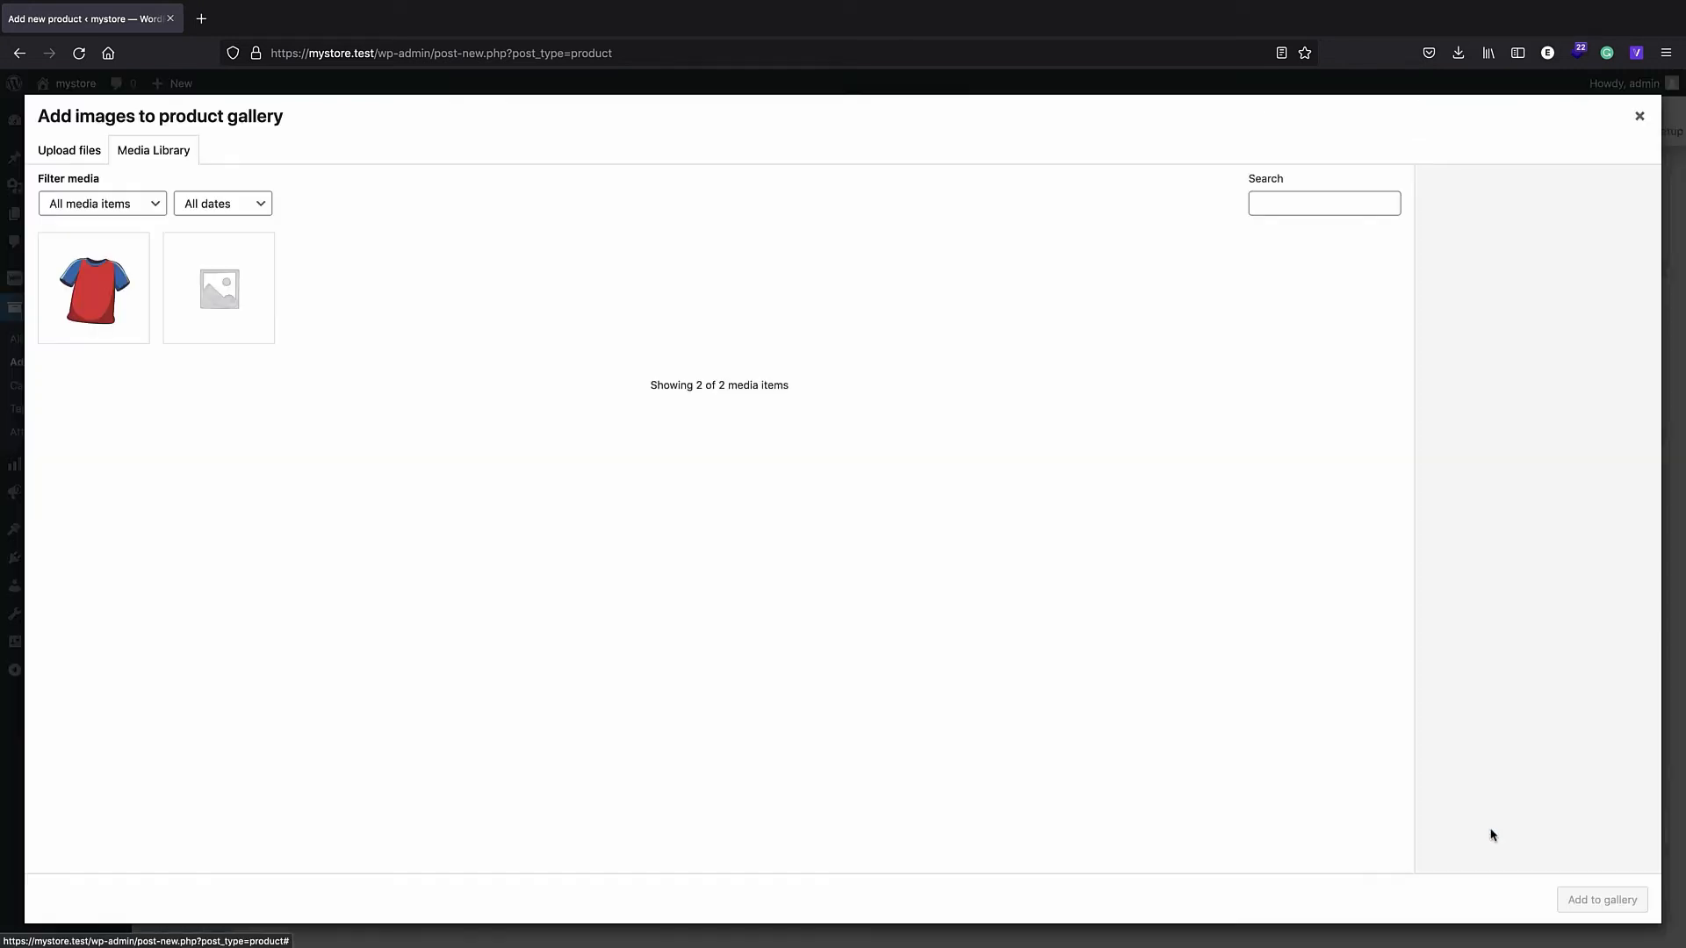
click(90, 151)
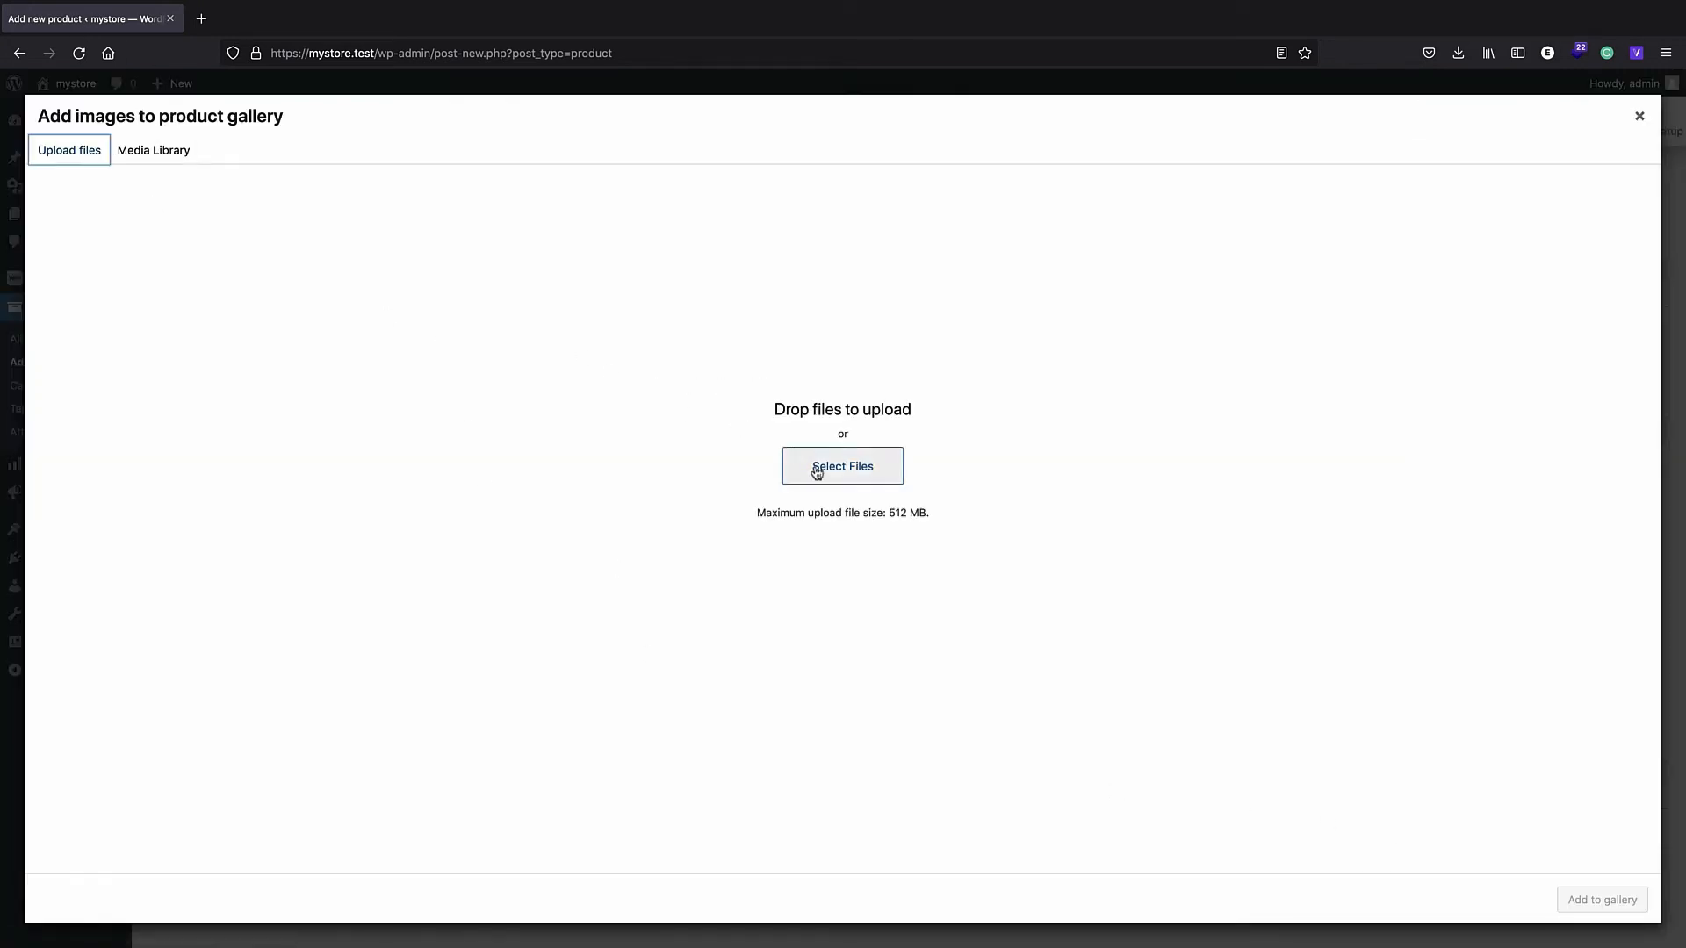
click(821, 471)
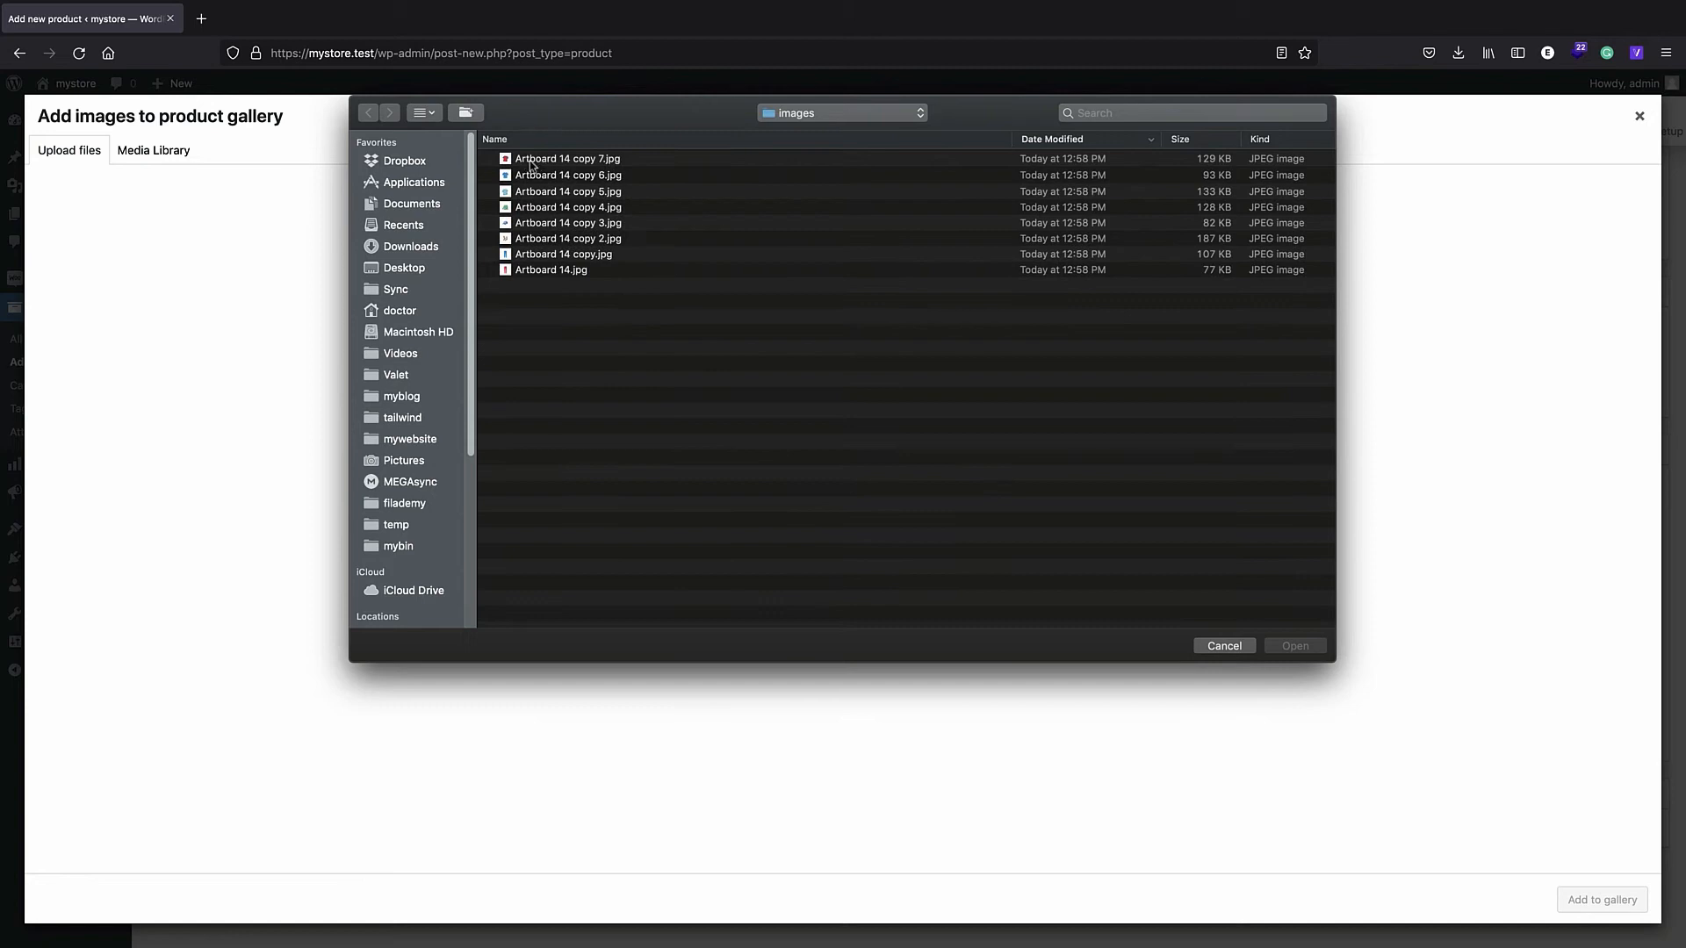
click(531, 163)
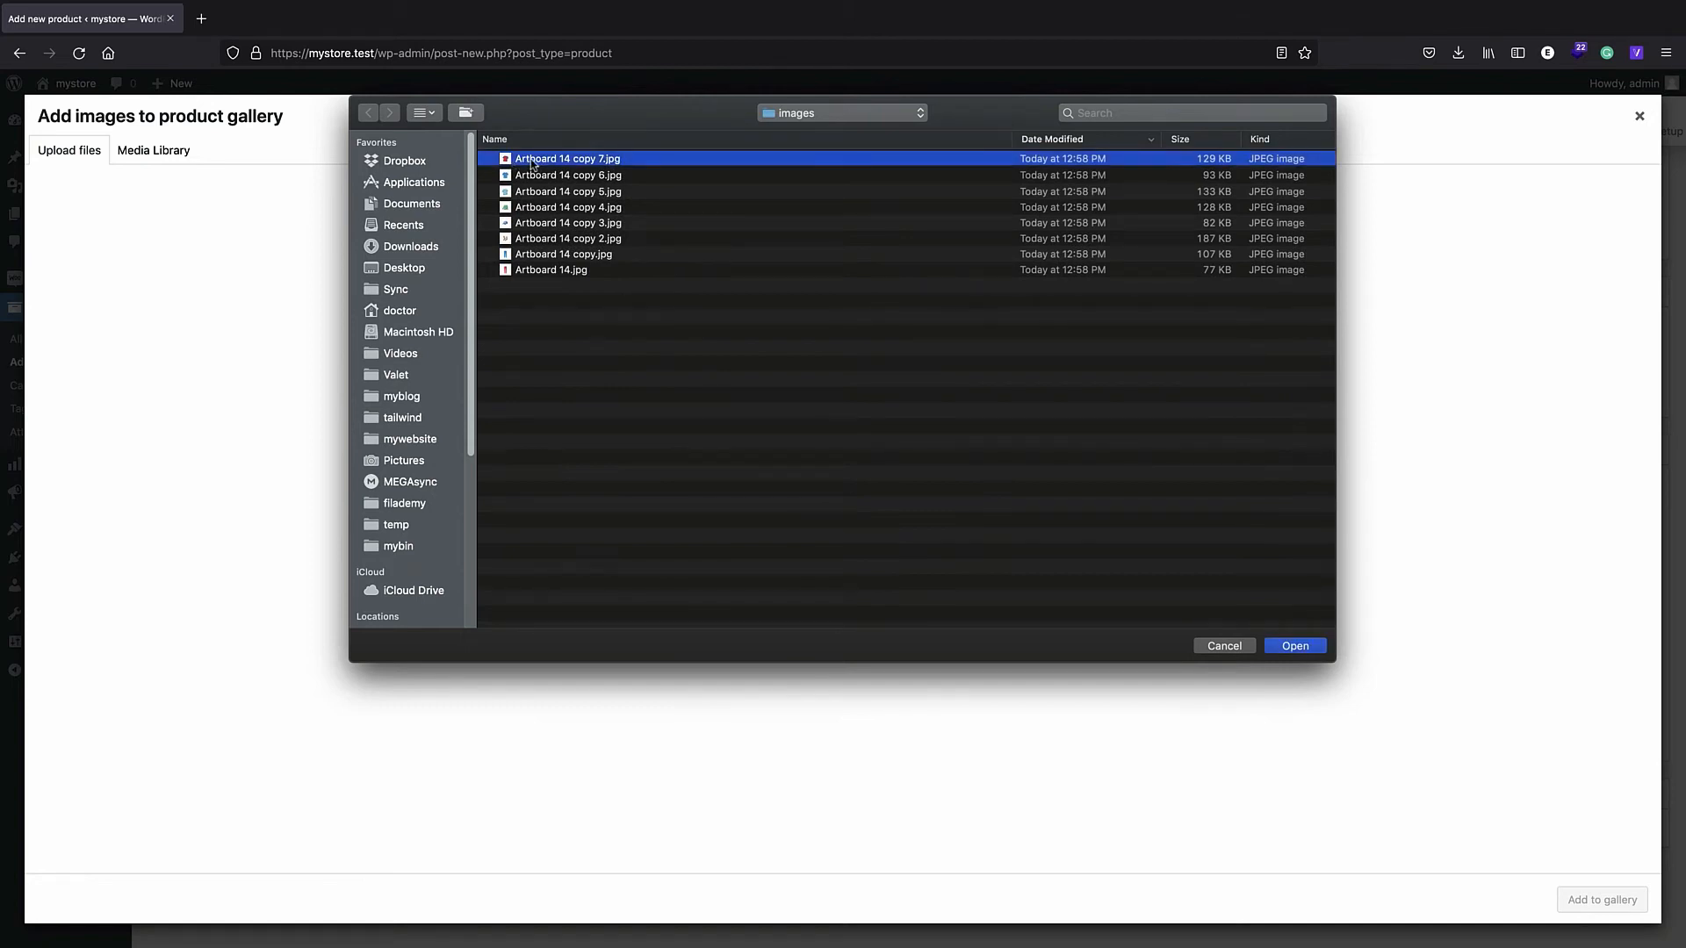
click(535, 177)
shift+click(538, 192)
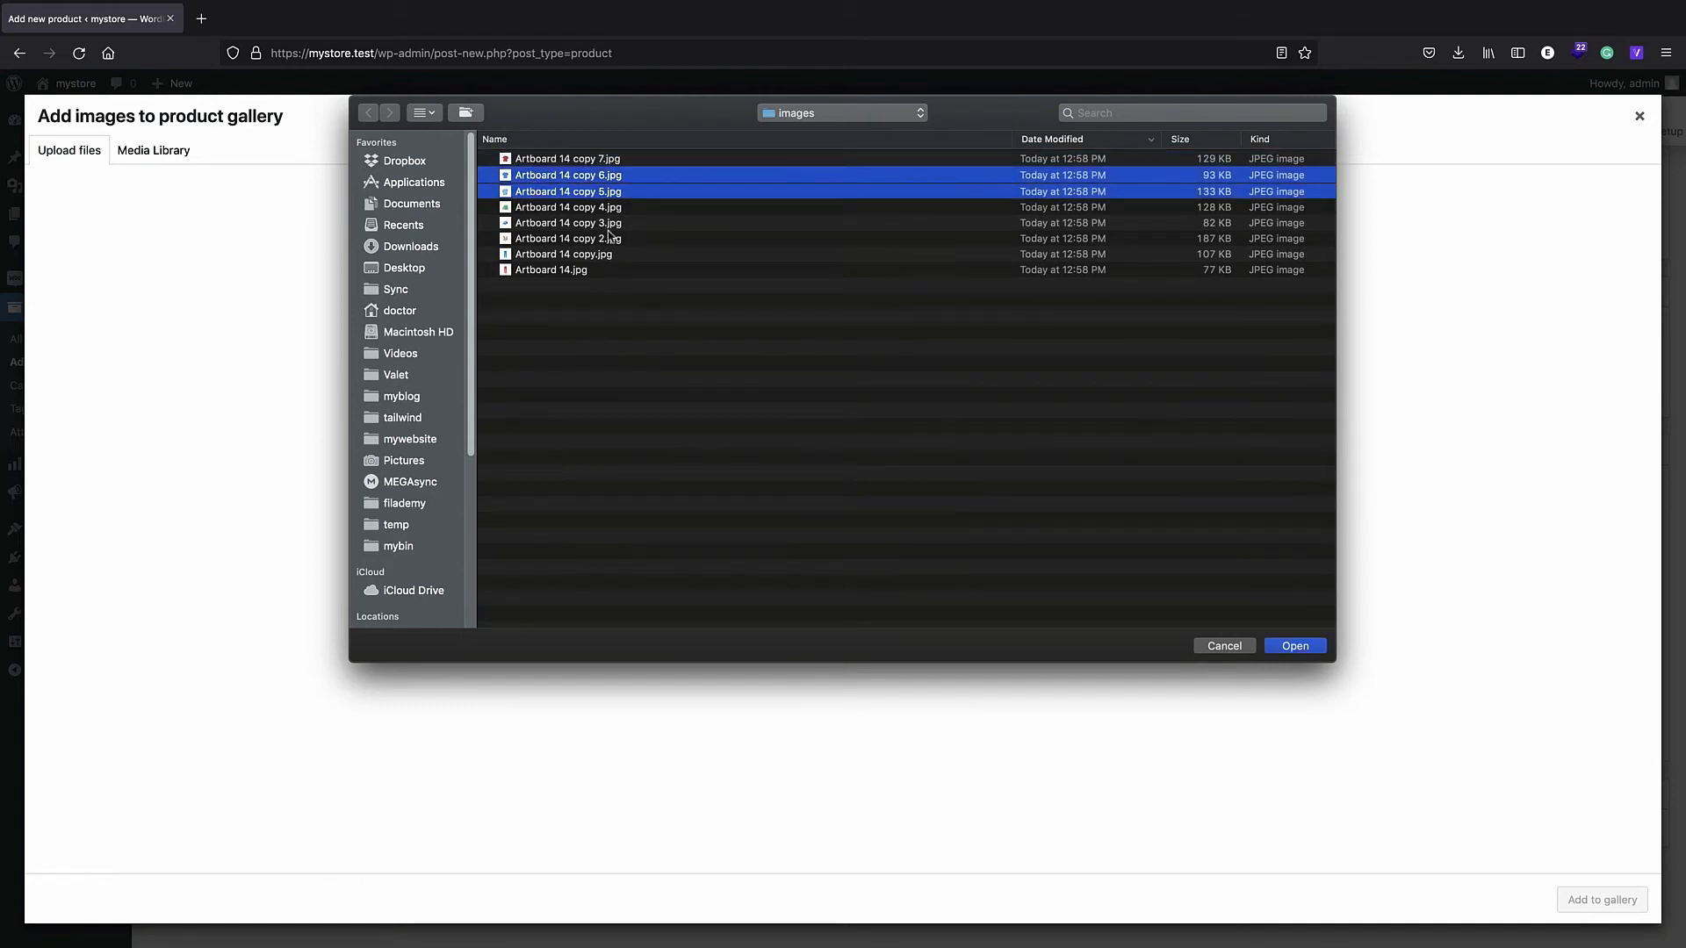
click(1295, 647)
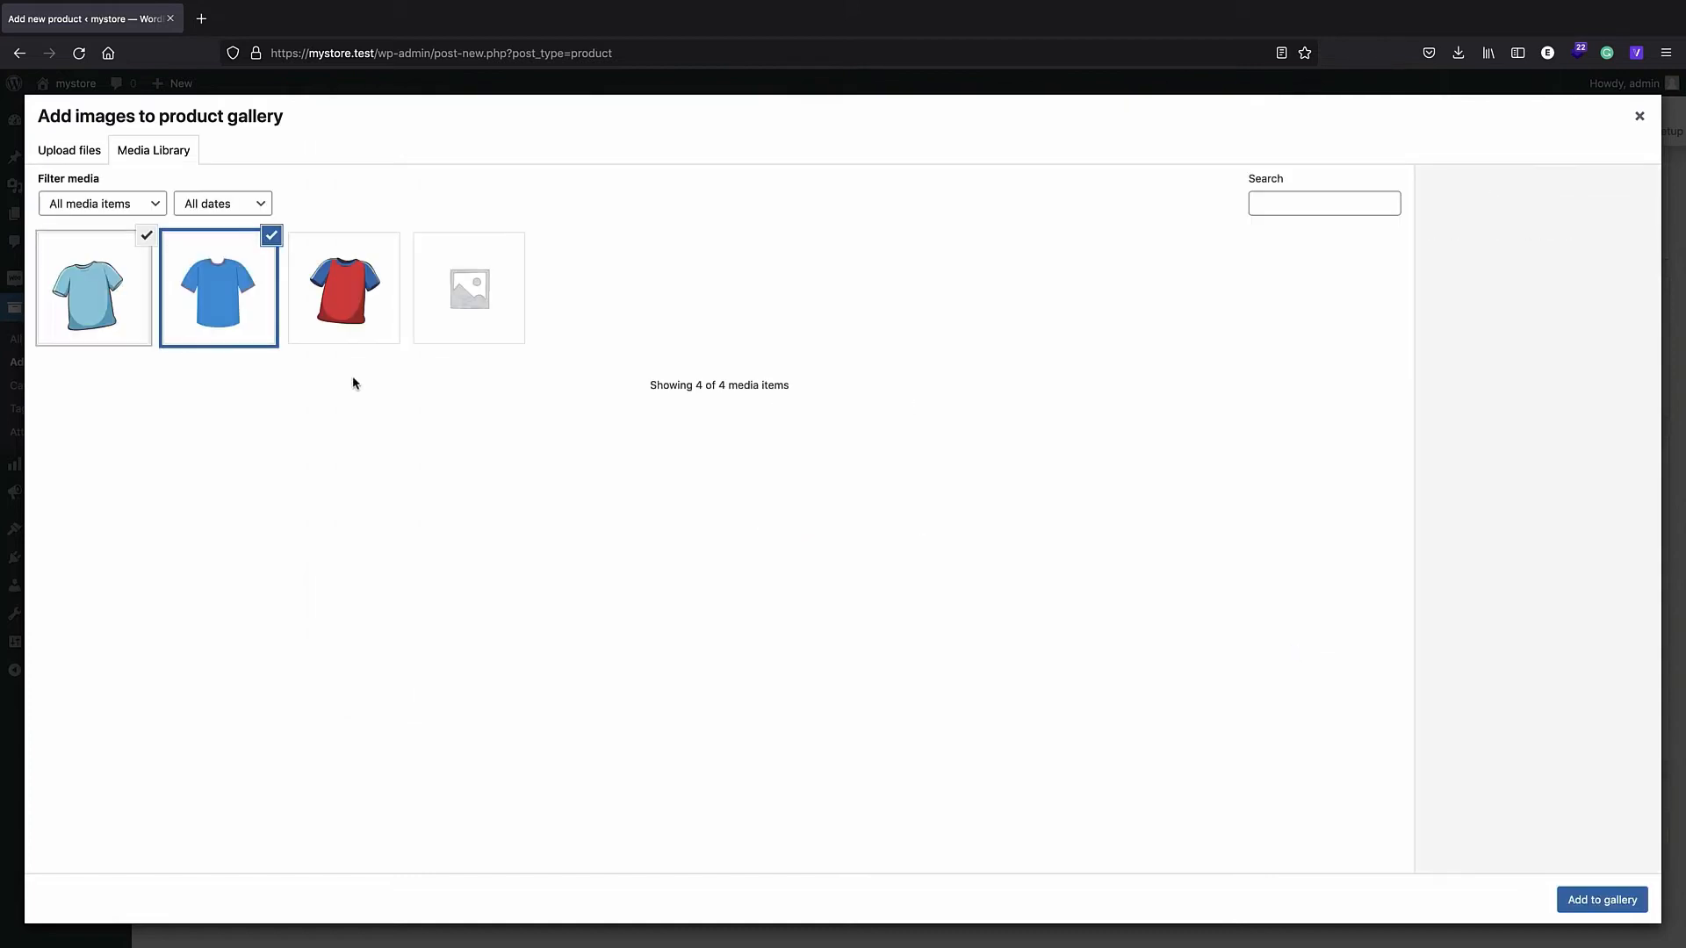
click(102, 311)
click(187, 303)
click(105, 303)
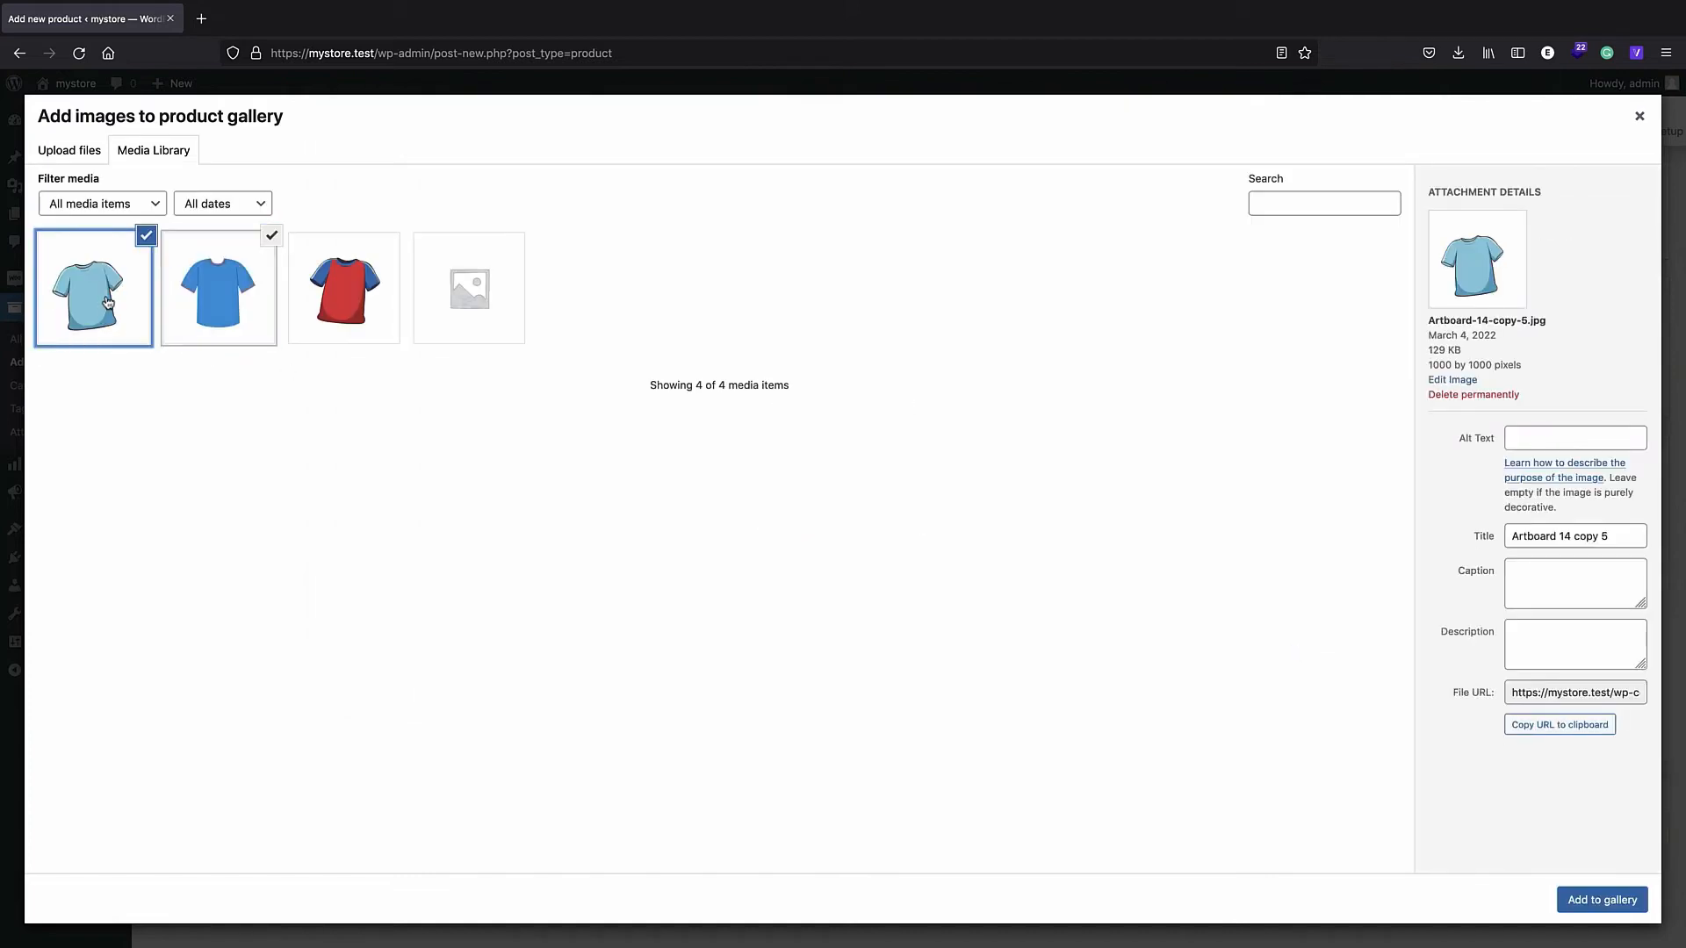
click(1607, 901)
scroll(1529, 670, down, 1)
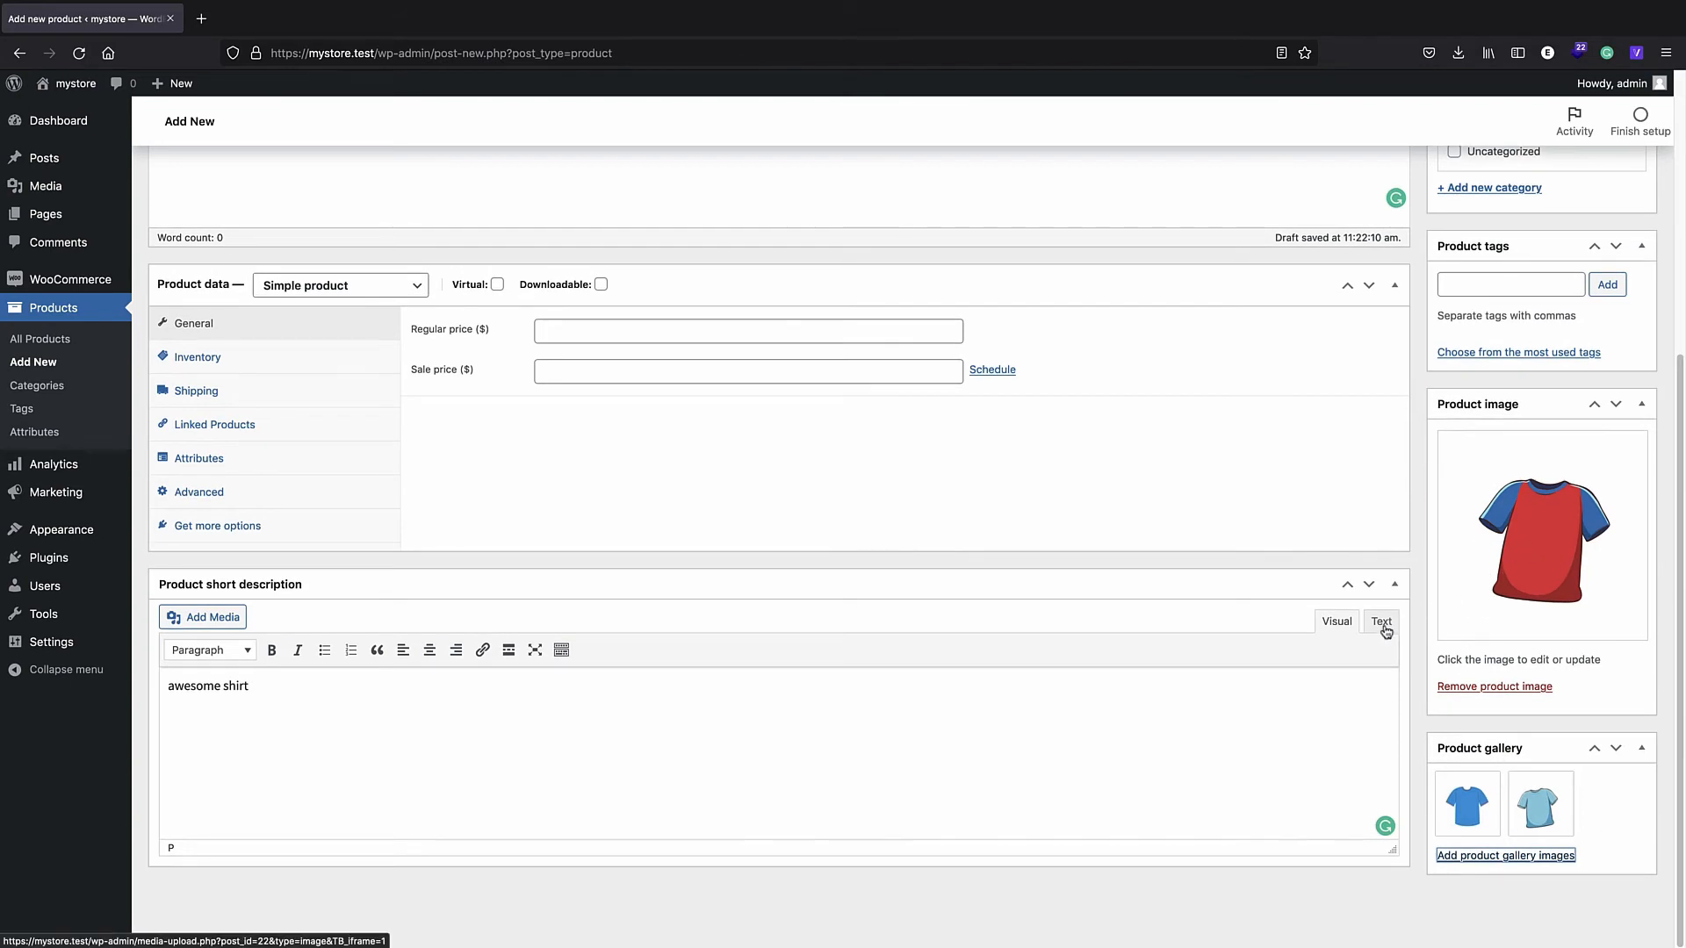
scroll(360, 415, up, 1)
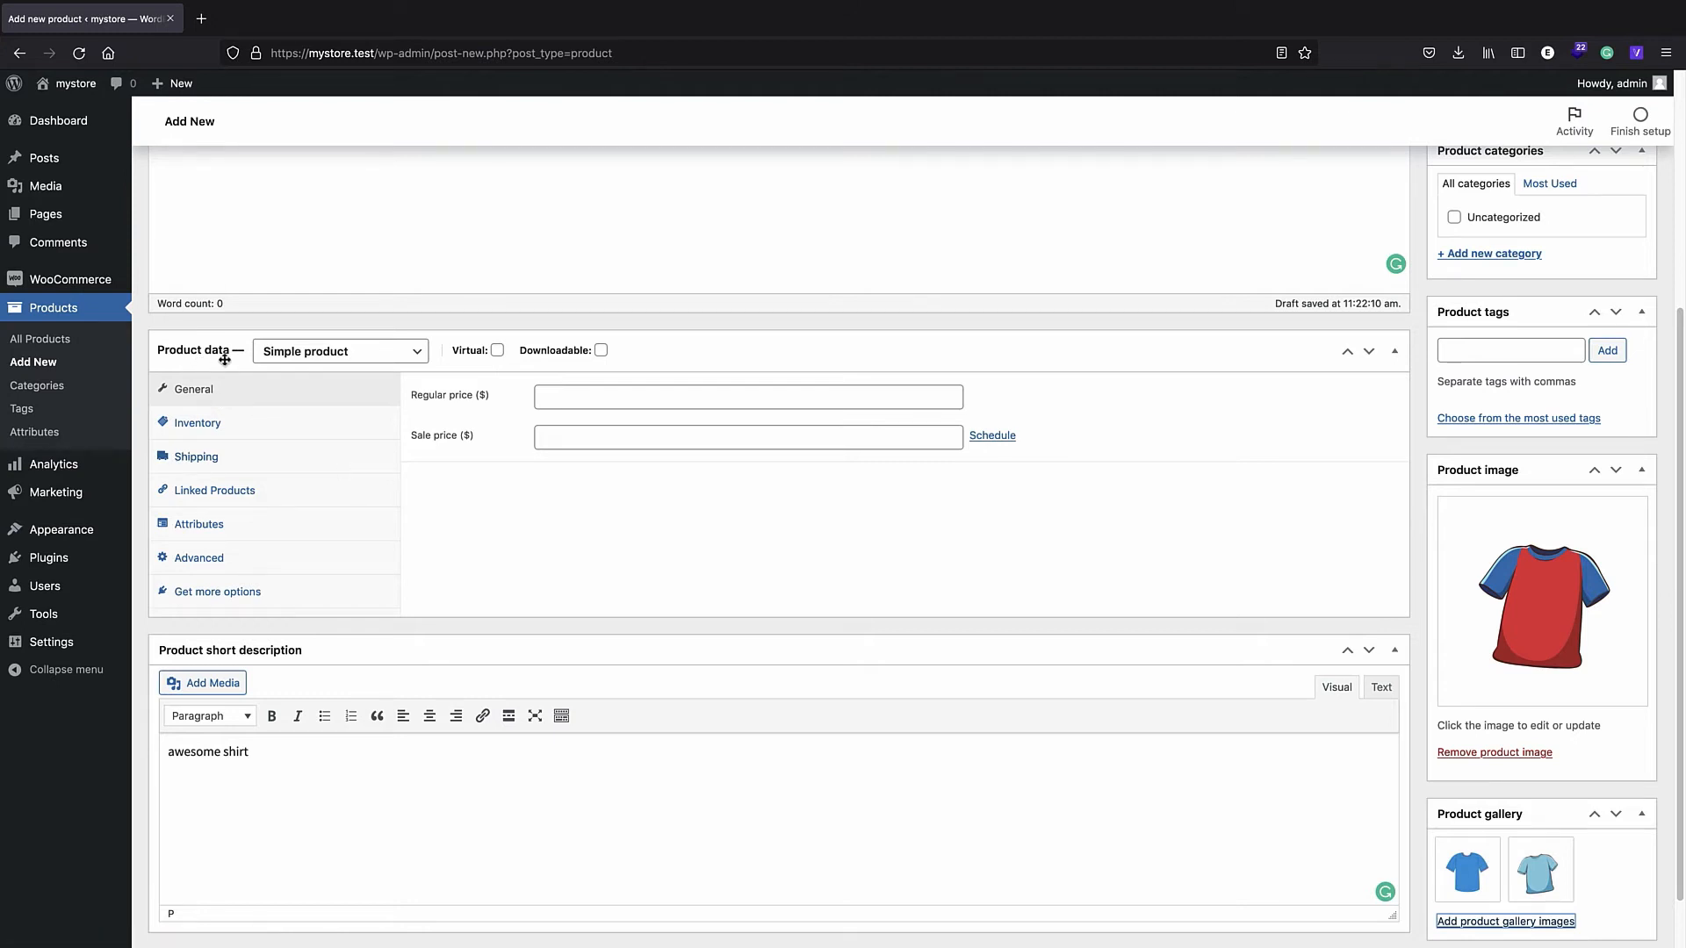
click(325, 353)
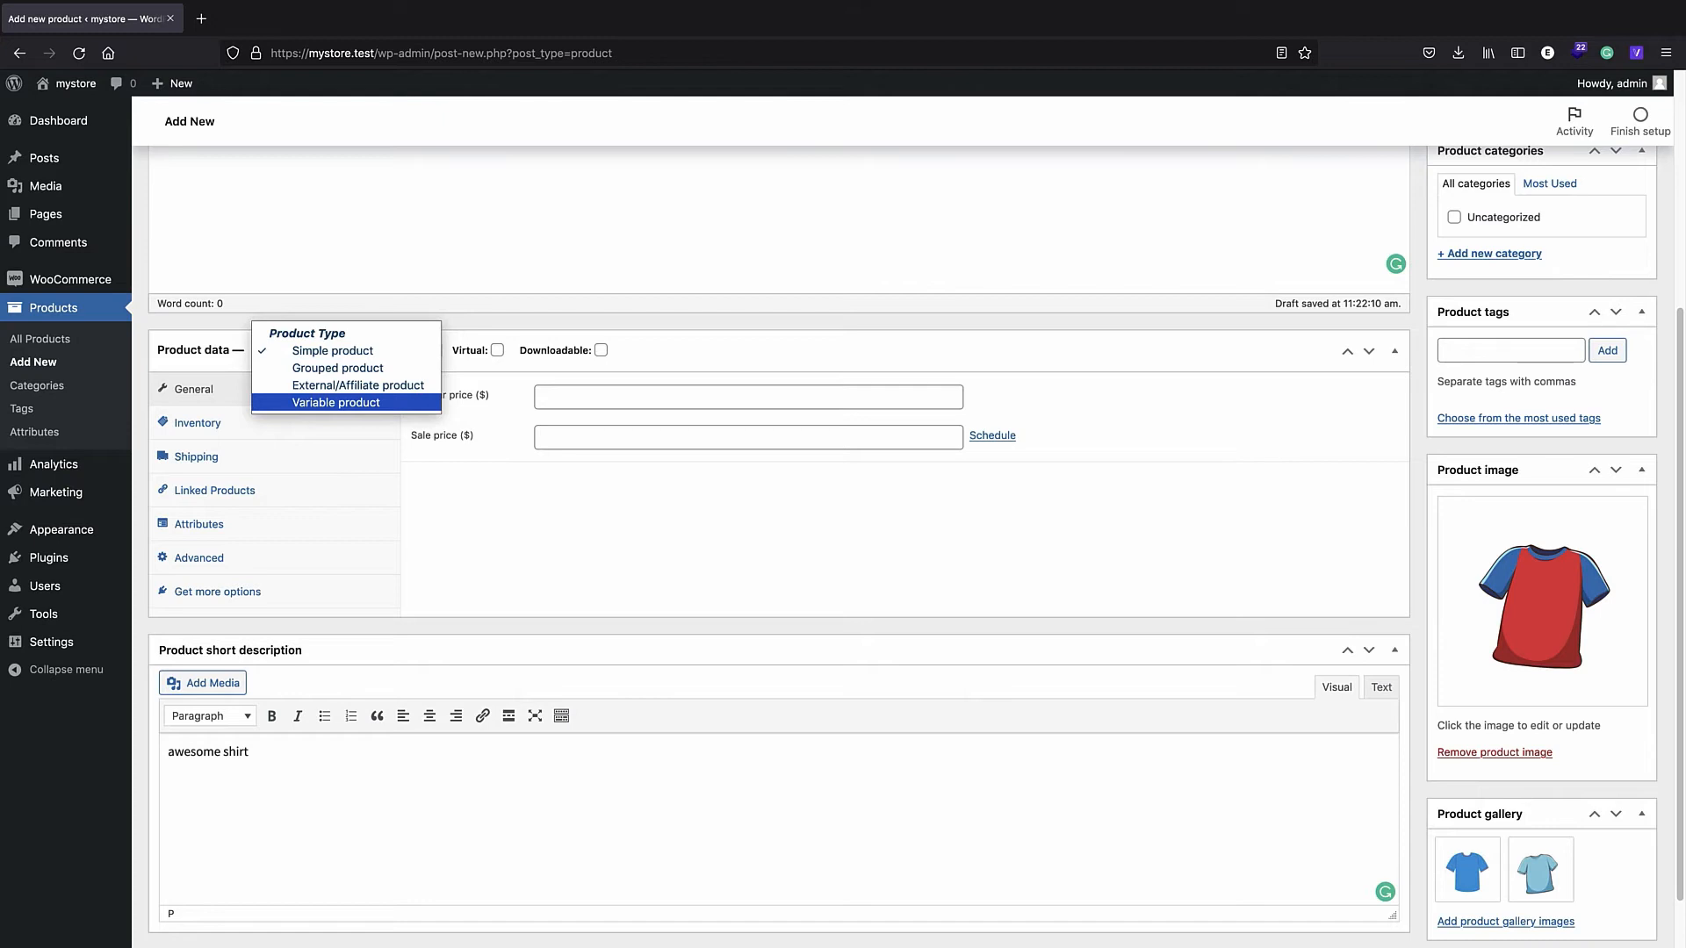
click(309, 353)
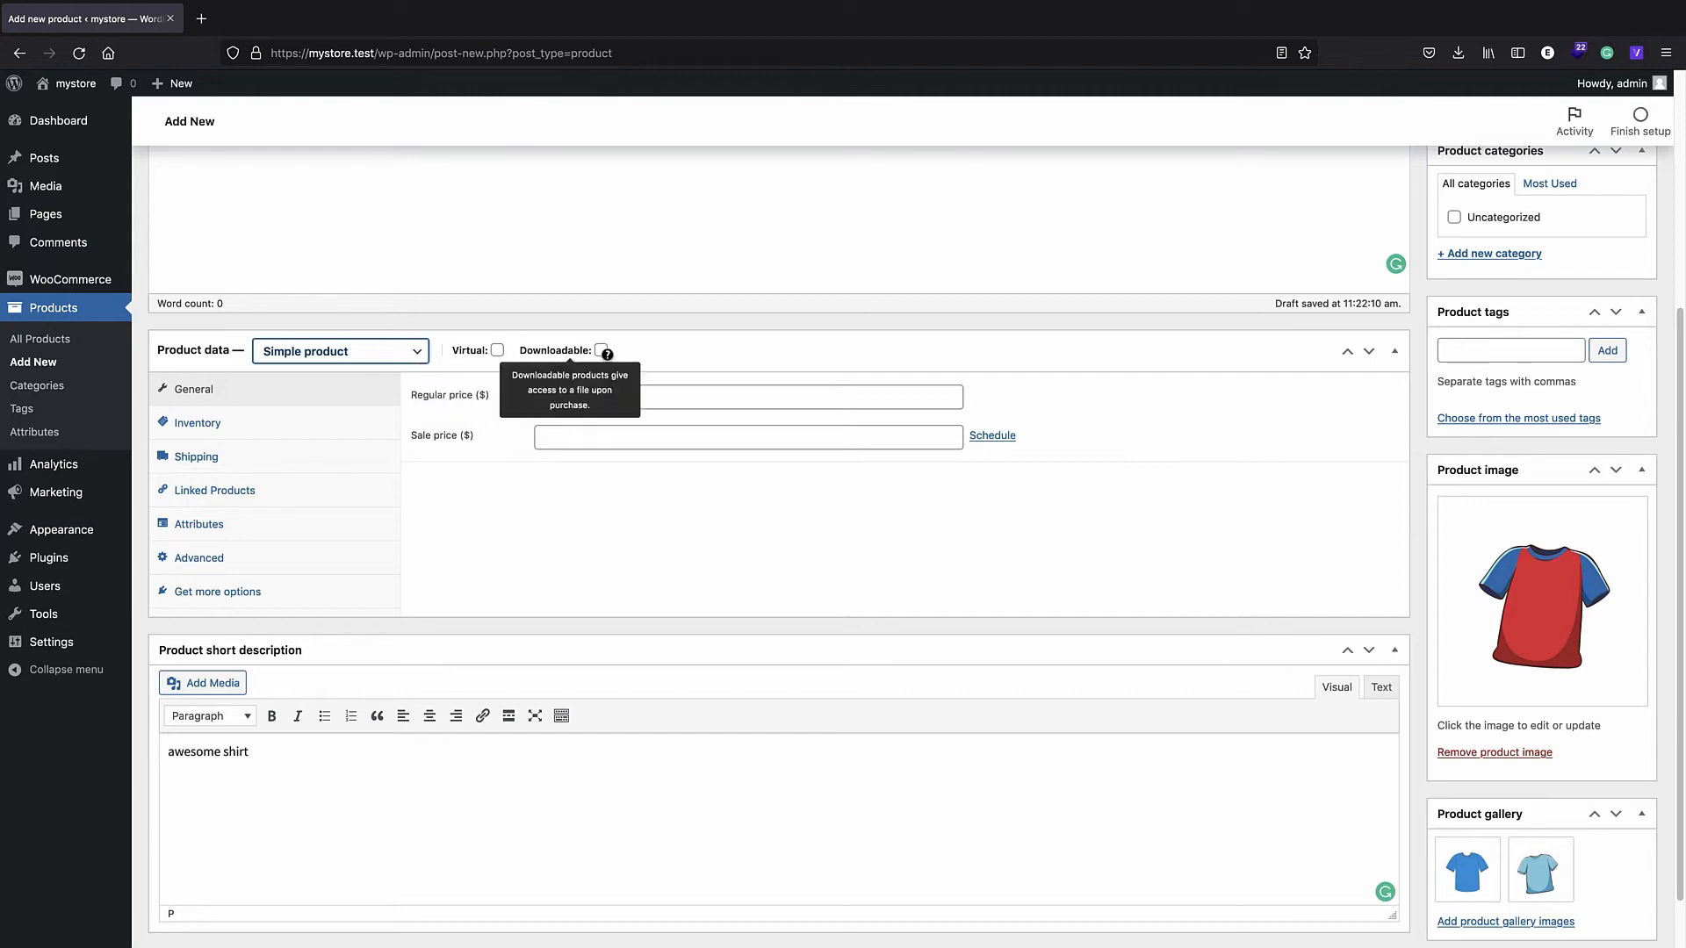
click(497, 350)
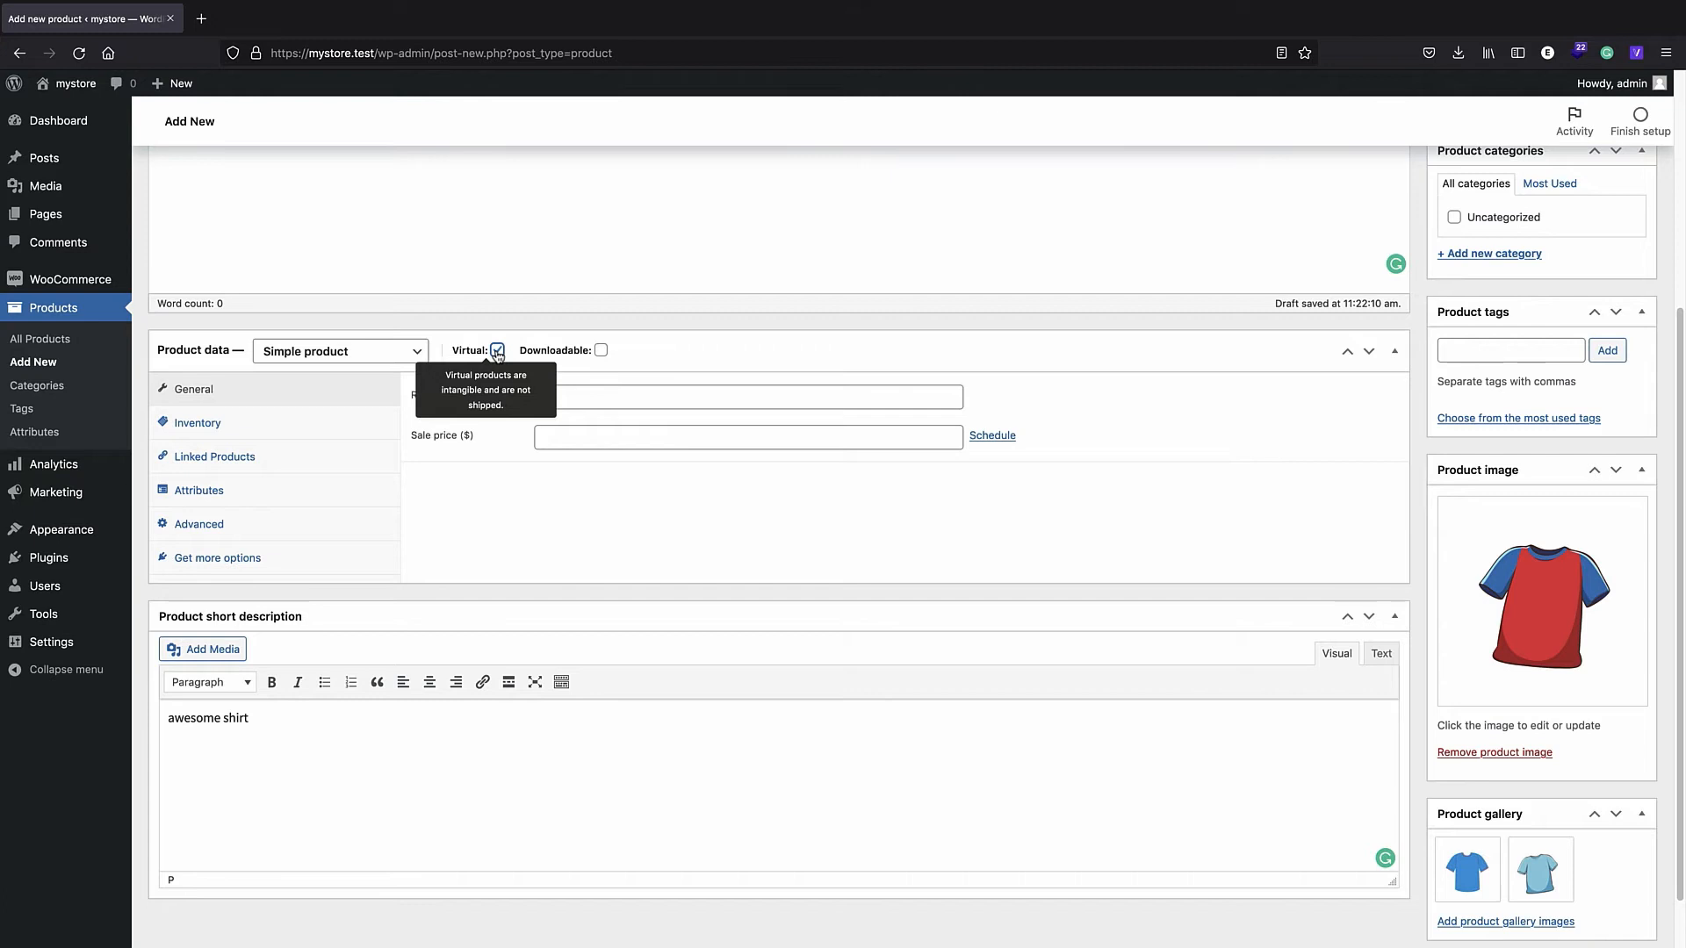
click(497, 351)
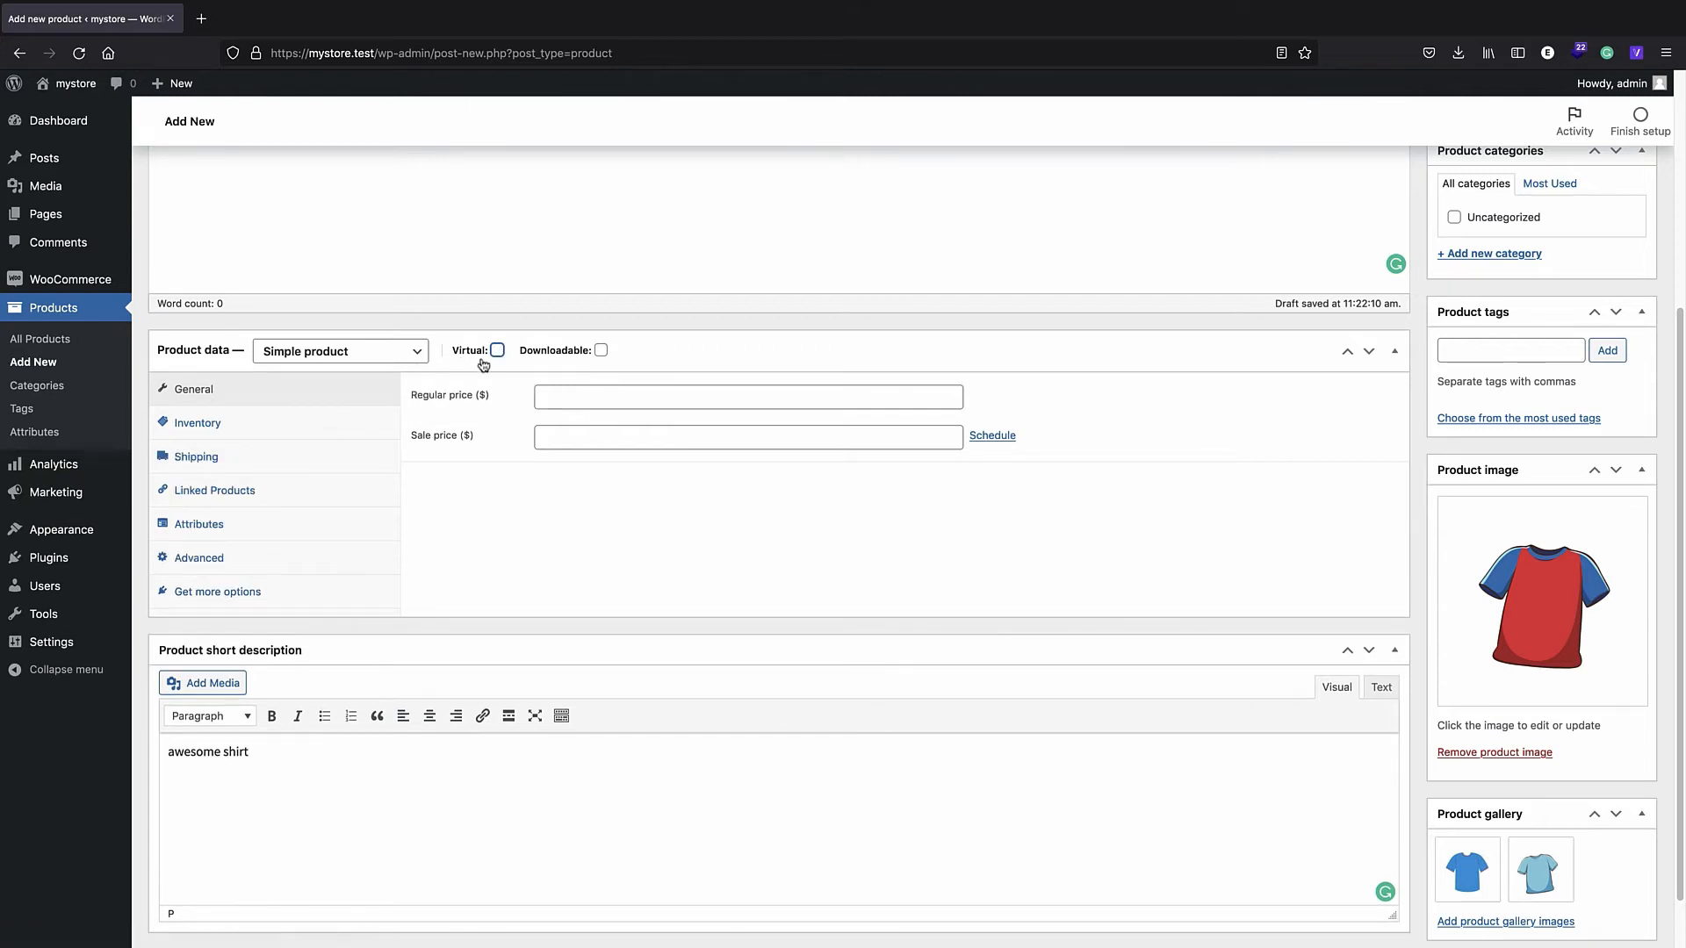
click(498, 351)
click(497, 350)
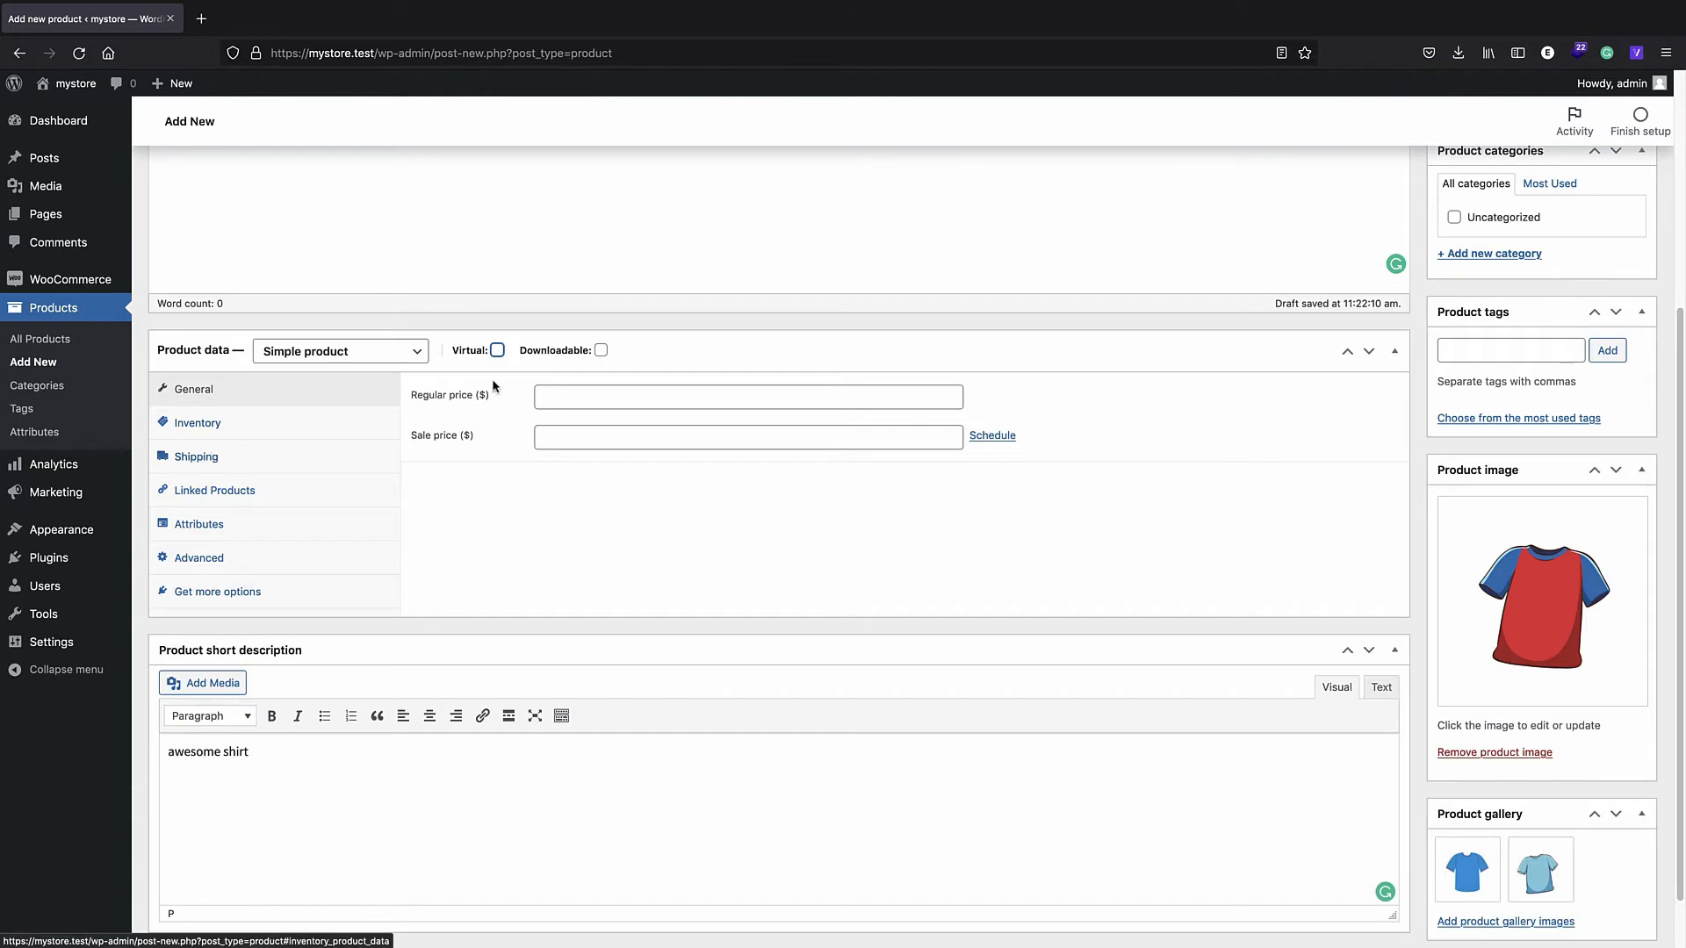
click(601, 351)
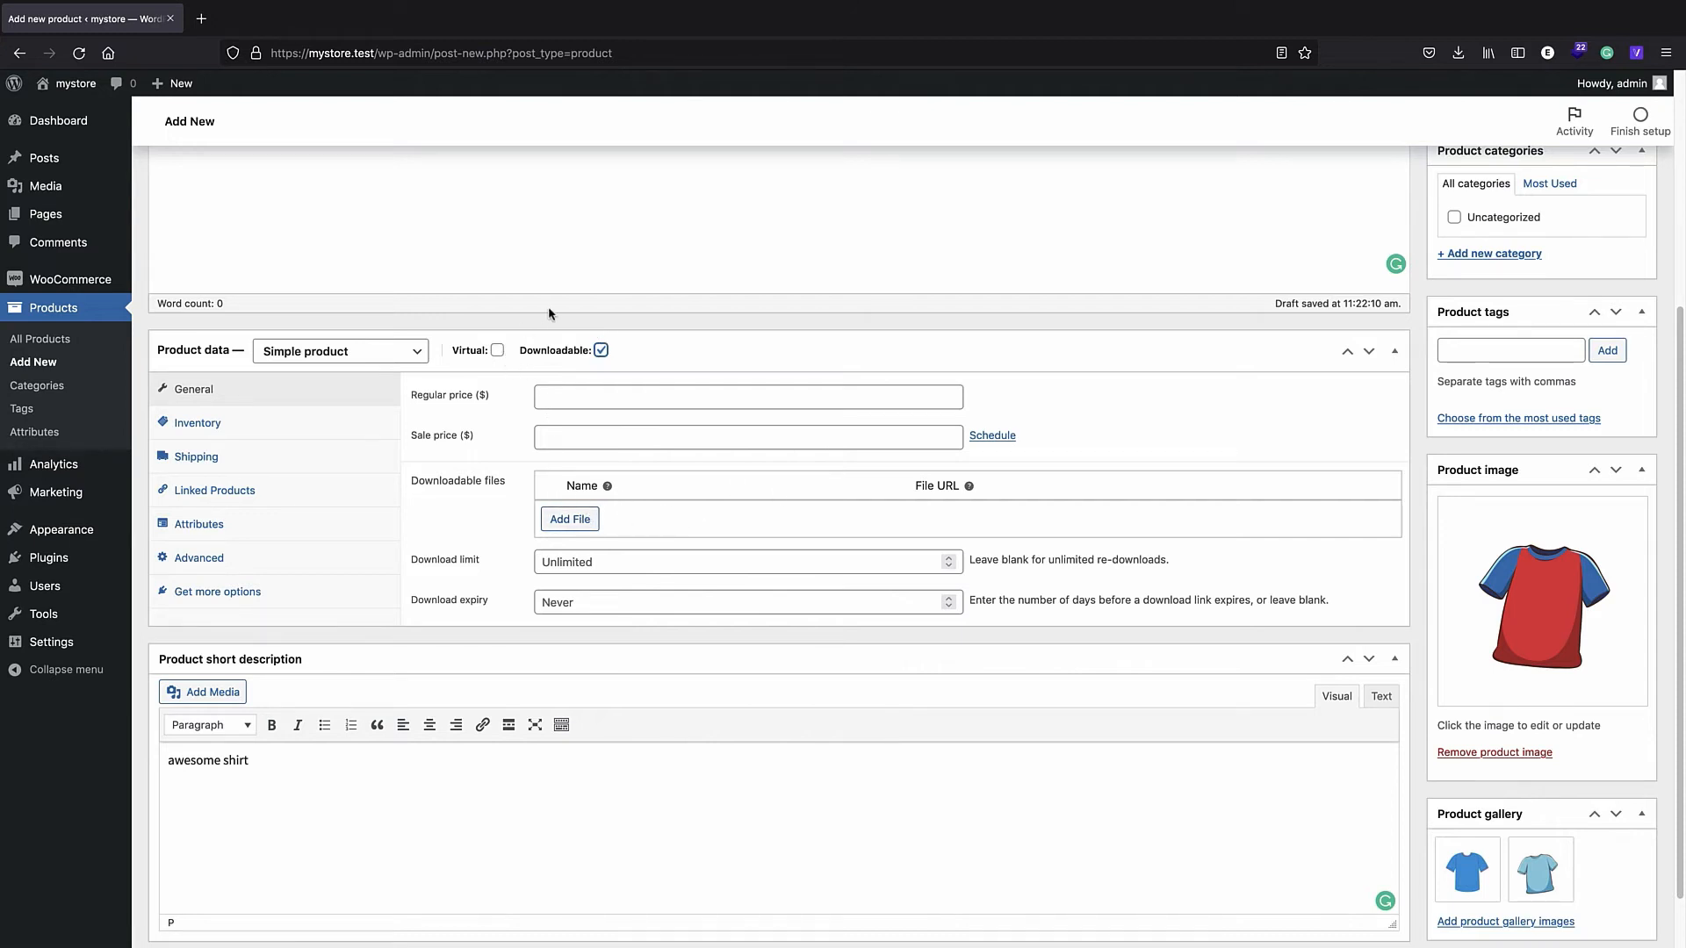
click(601, 351)
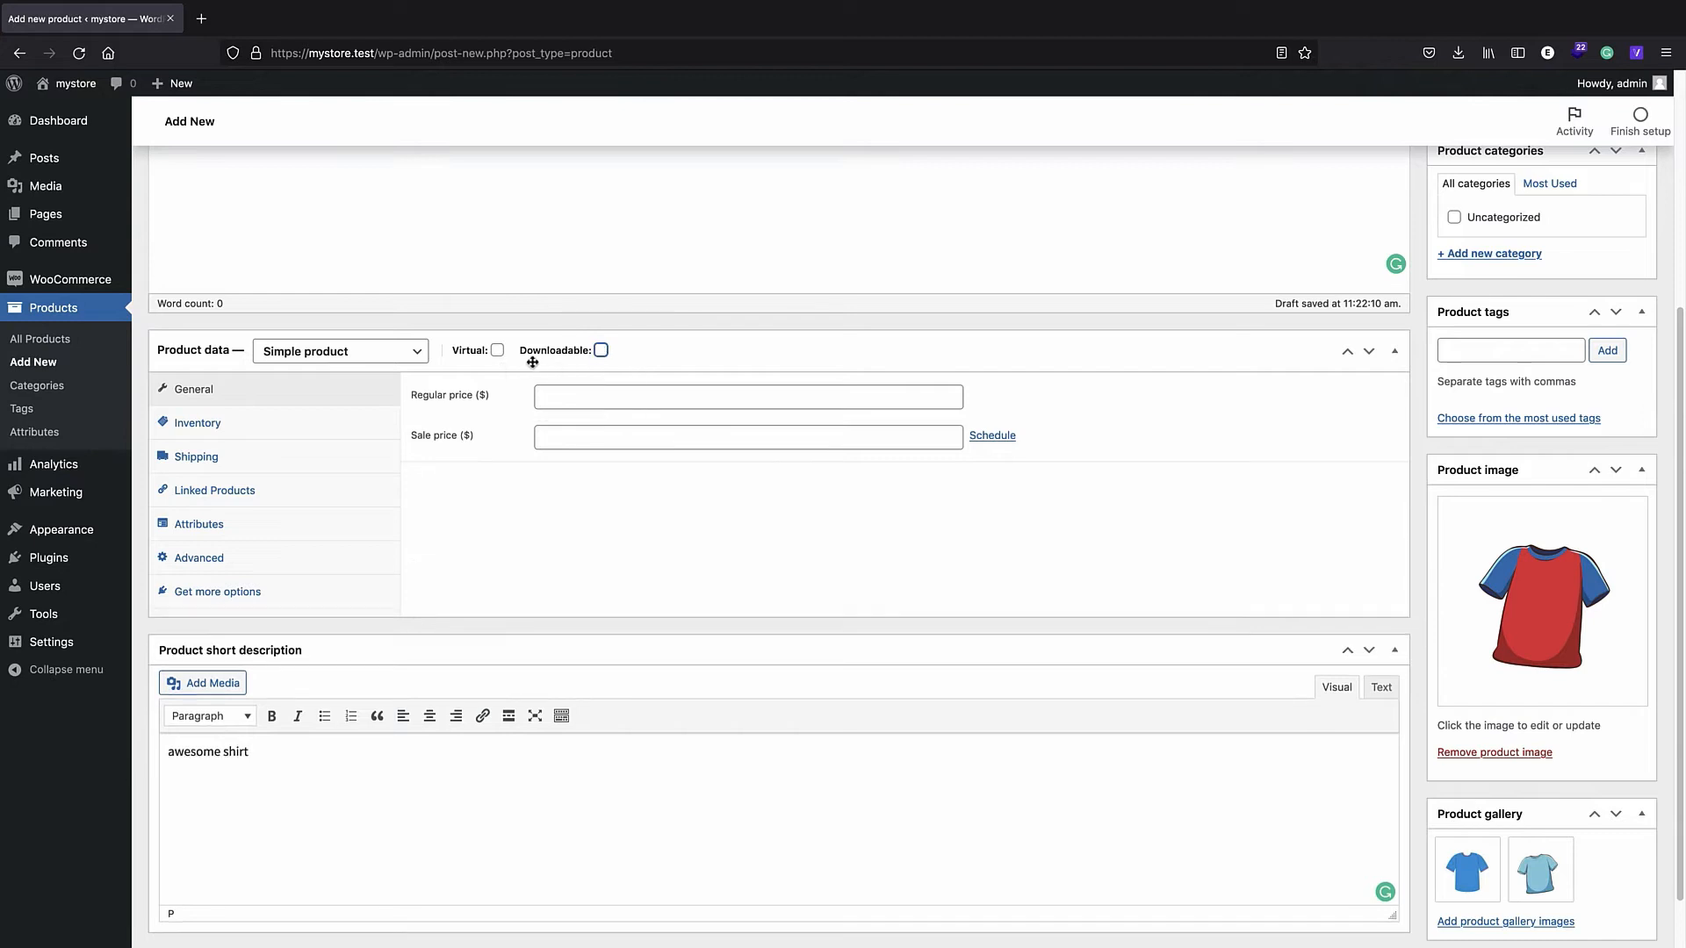
click(497, 351)
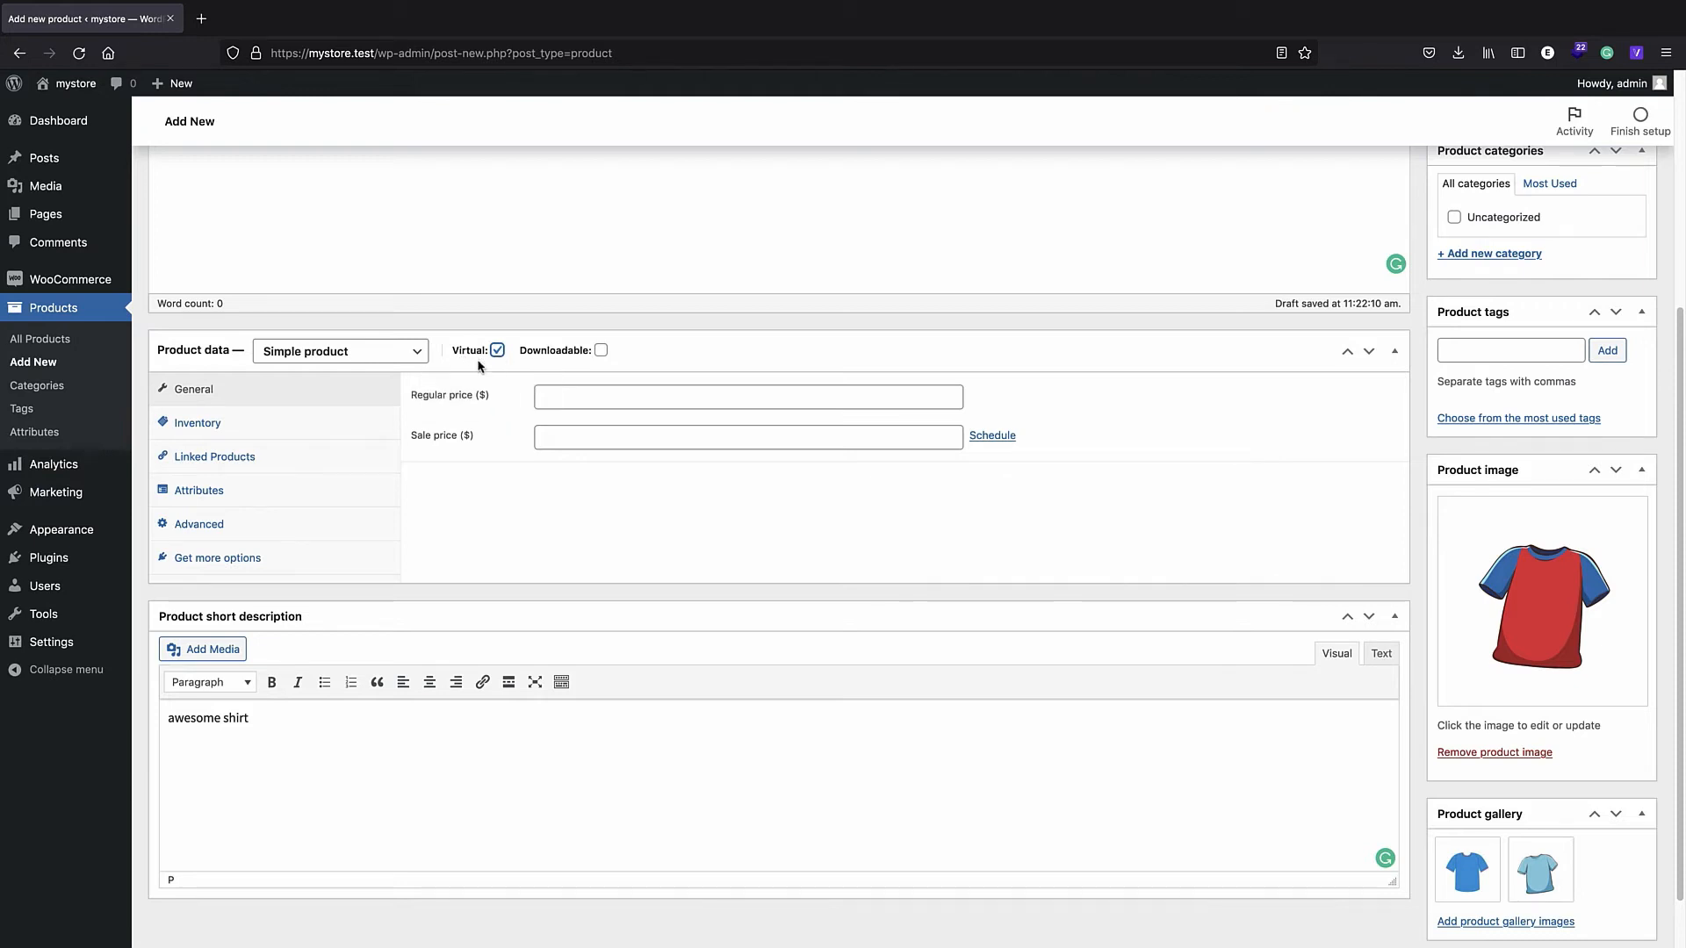
click(600, 350)
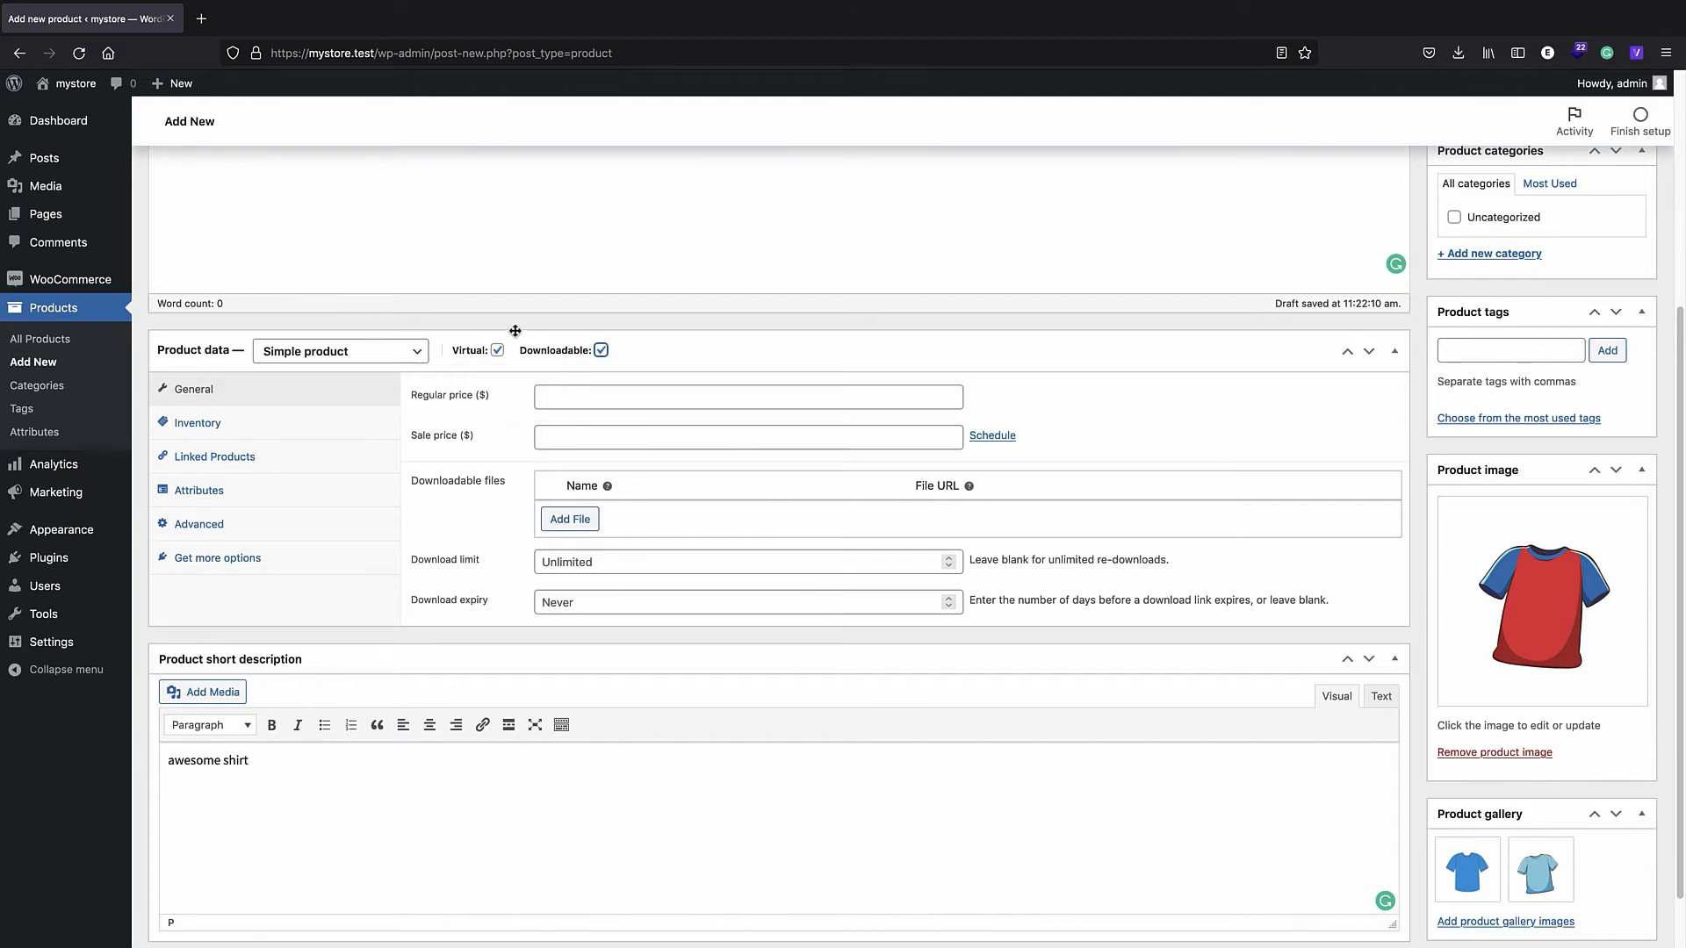
mouse_move(483, 345)
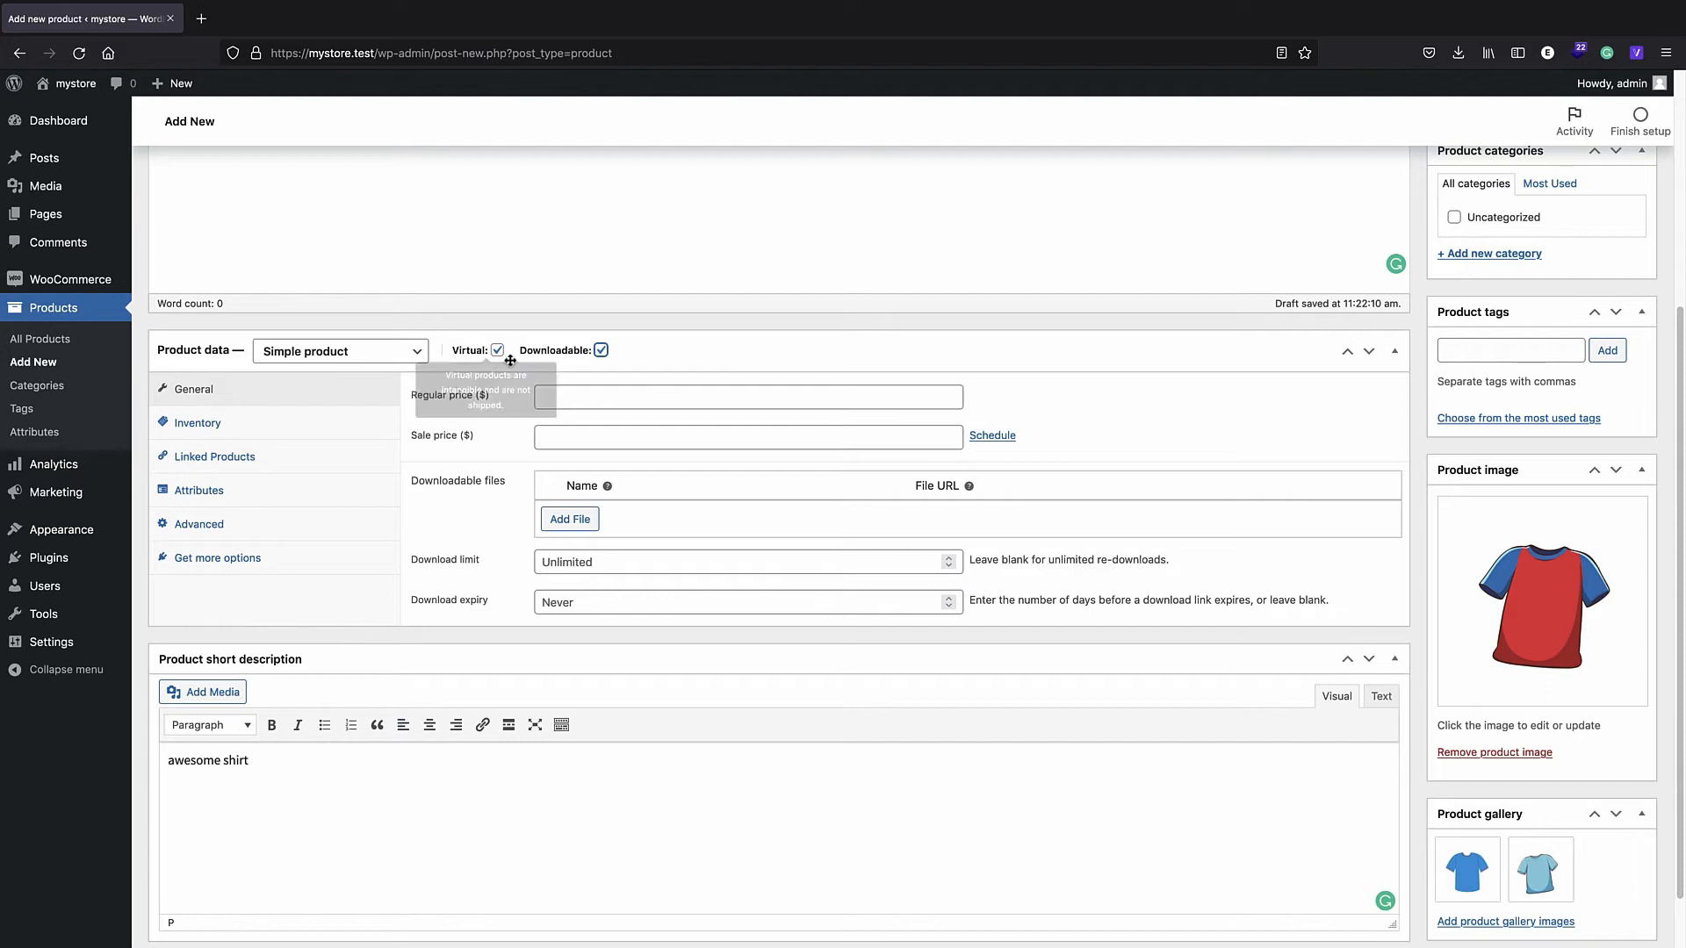
click(601, 350)
click(497, 352)
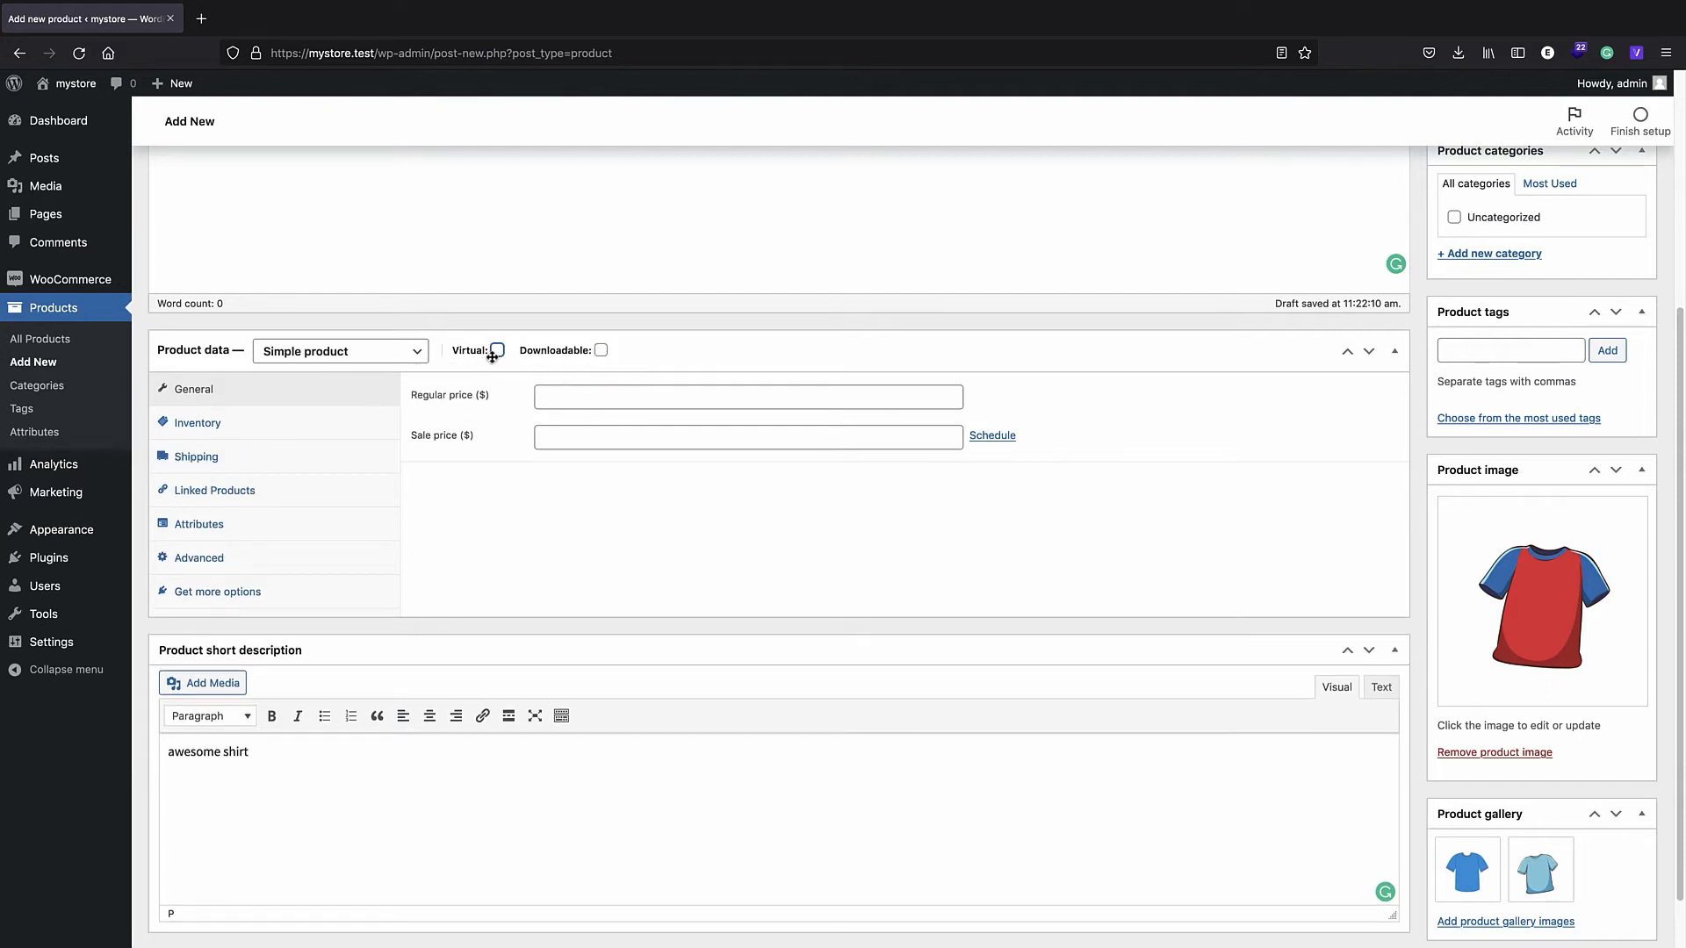
- Set the shirt's regular price to 15 and sale price to 12
click(572, 403)
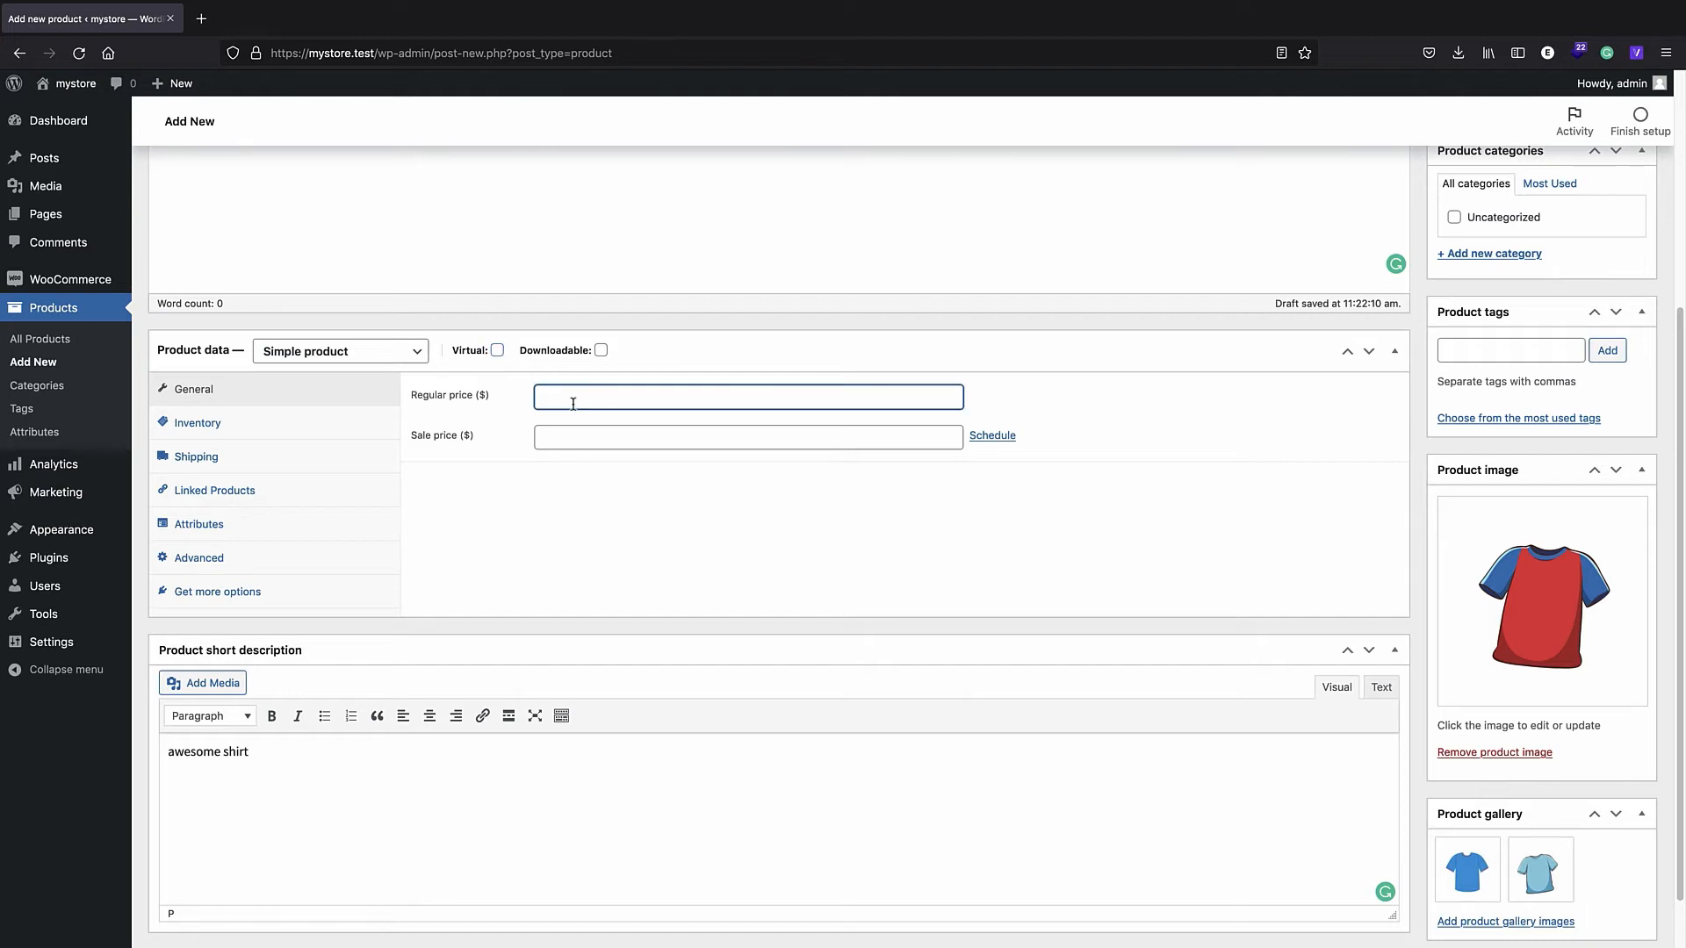
text(15)
click(562, 444)
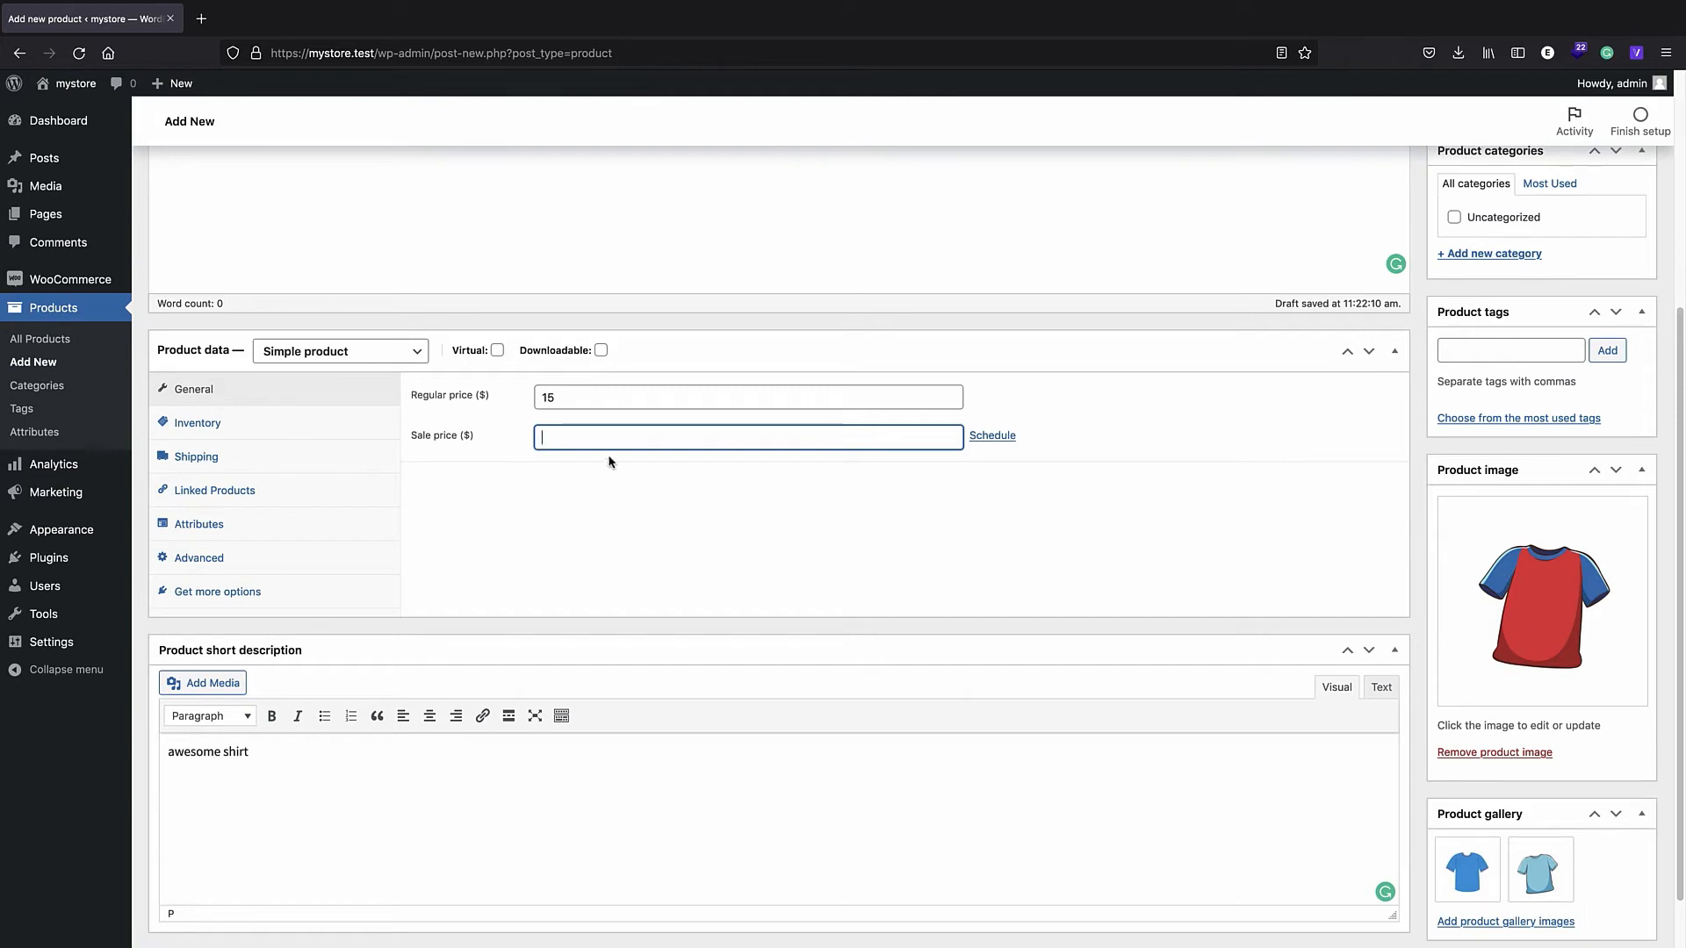
text(2)
click(638, 494)
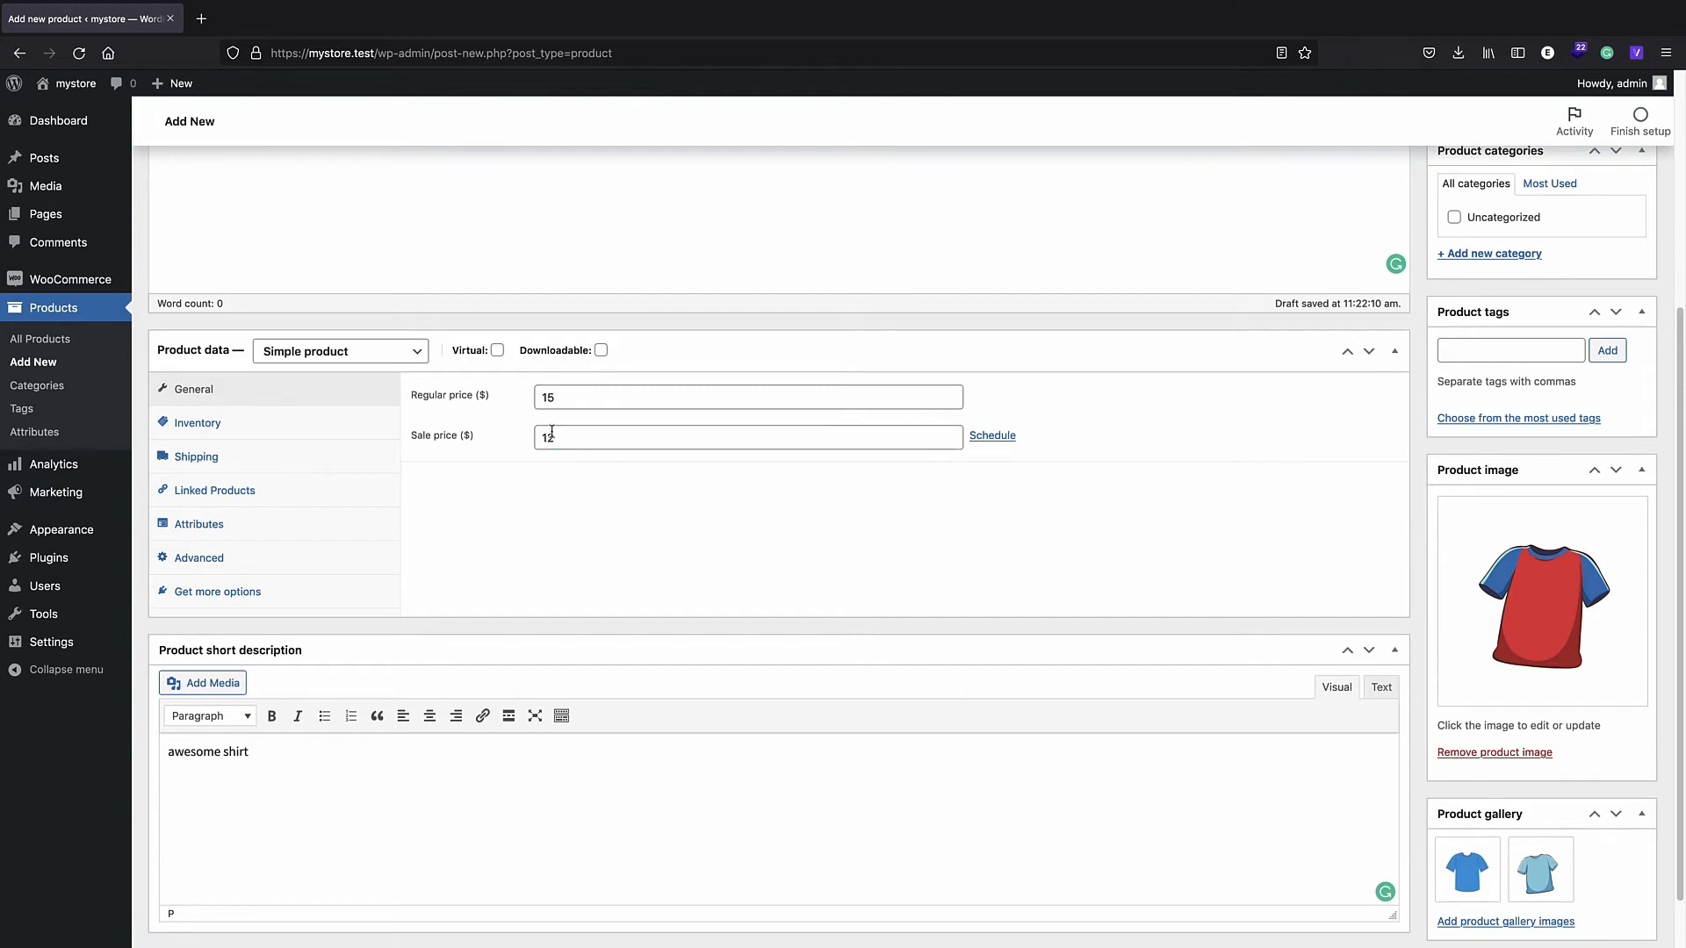
- Open and cancel the sale schedule dates, then show the Inventory settings
click(988, 444)
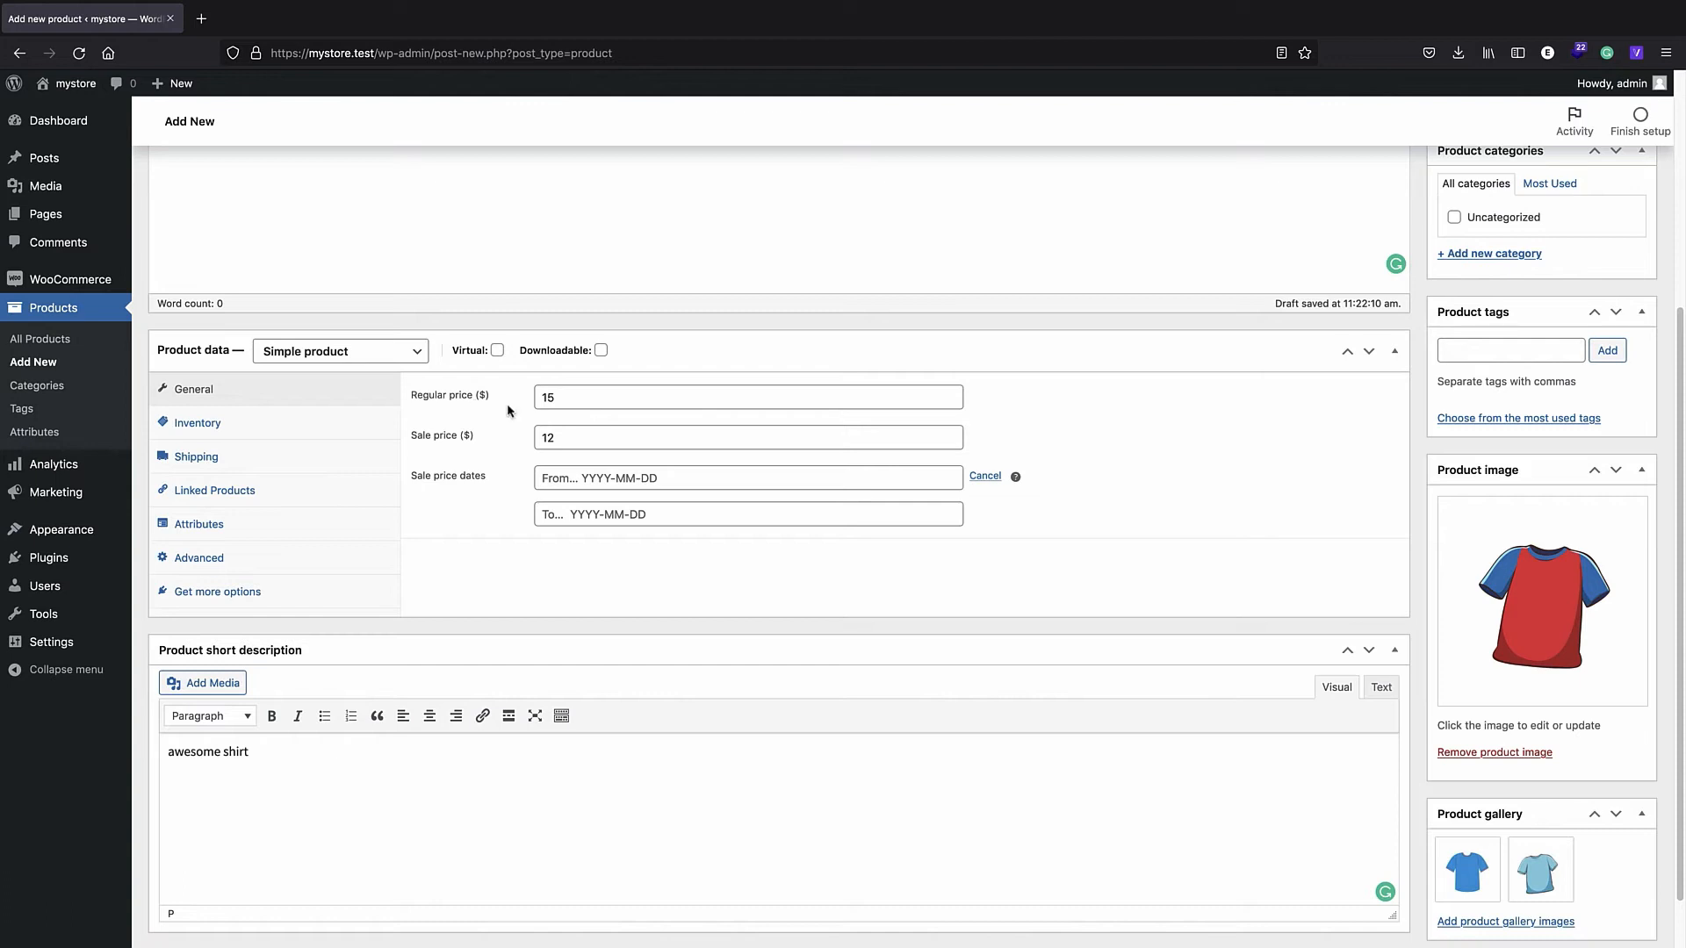
click(988, 477)
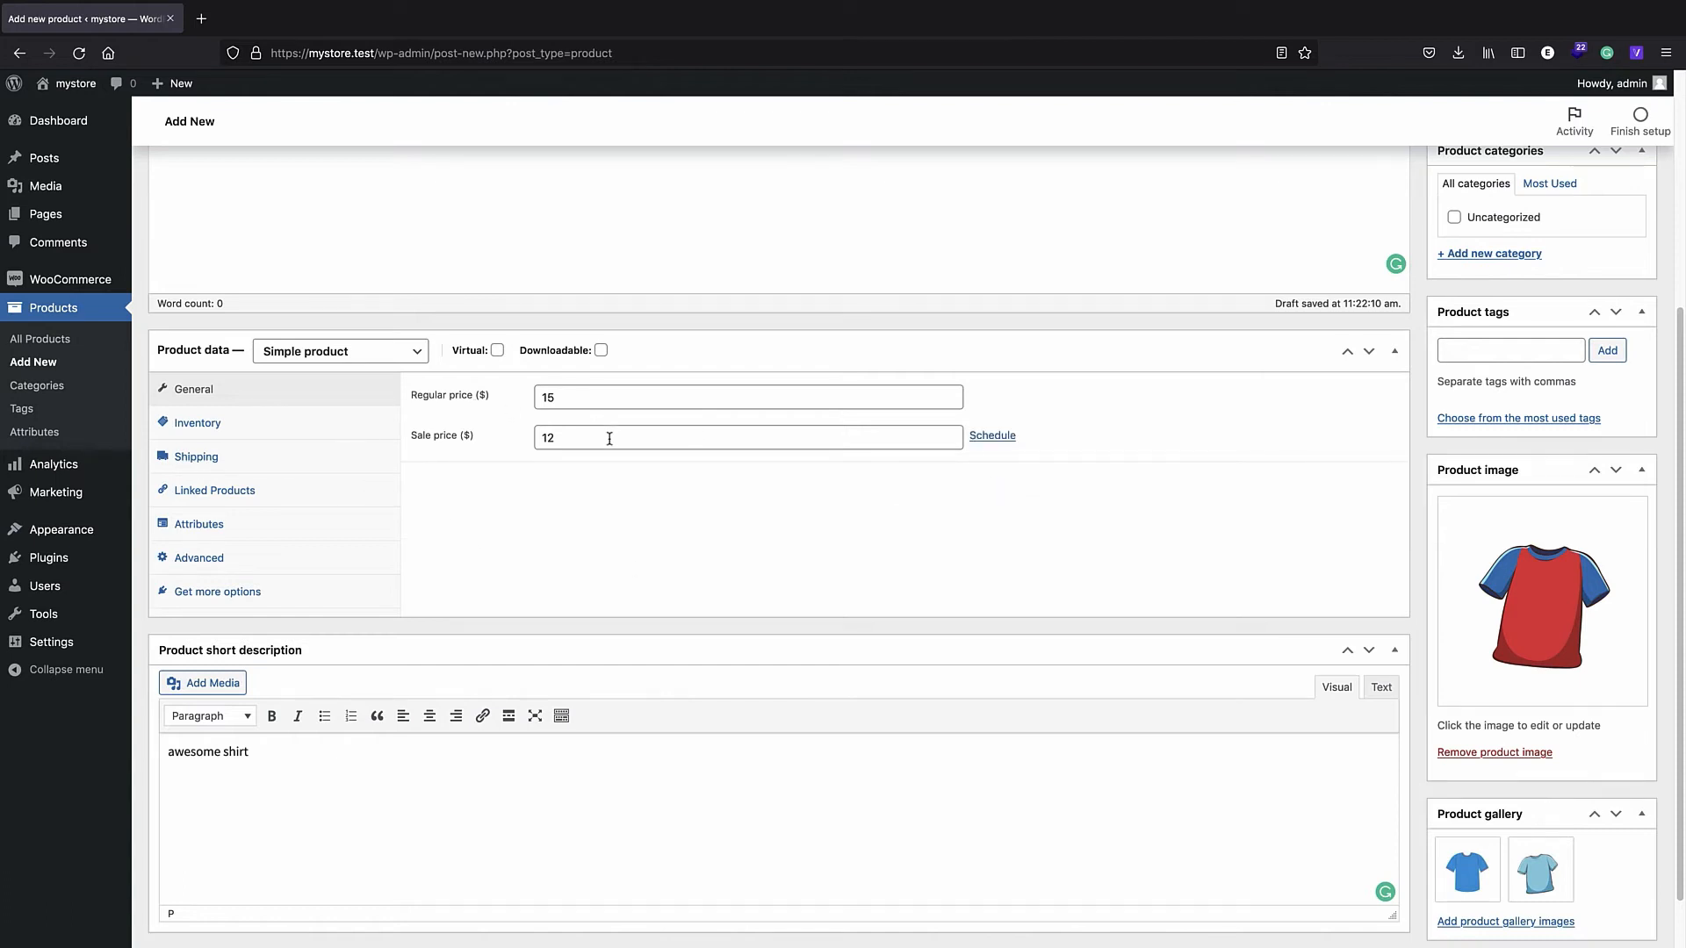
click(279, 432)
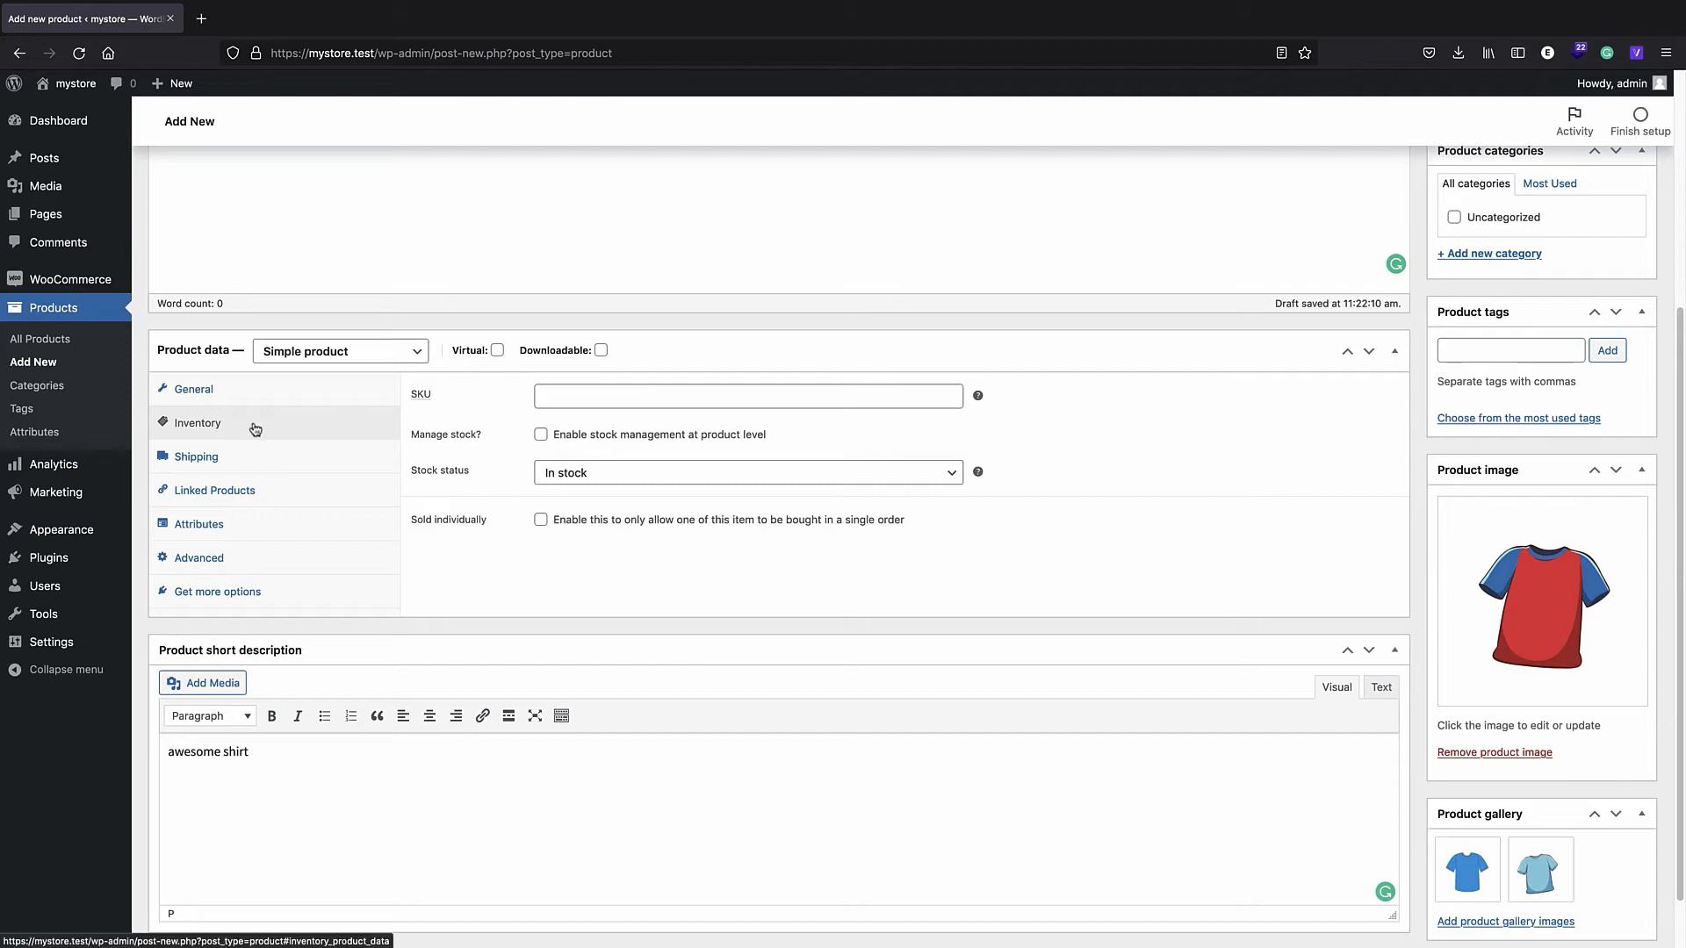
- Look through the Shipping and Linked Products tabs, briefly trying the Upsells search, then show Attributes
click(197, 457)
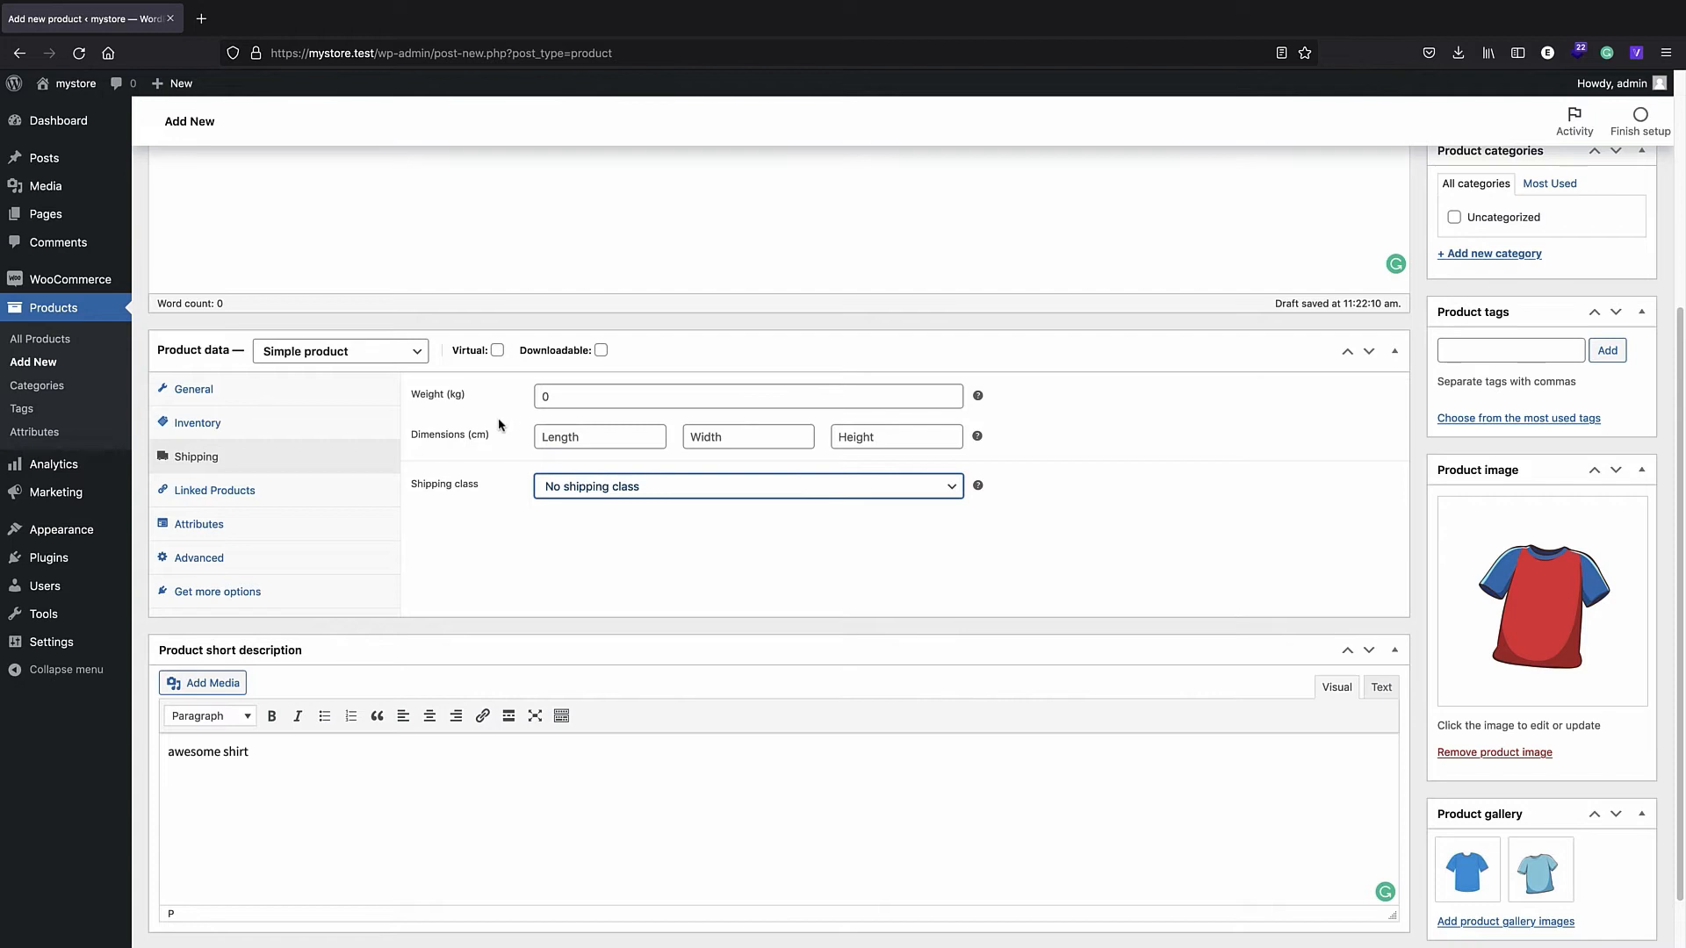
click(240, 492)
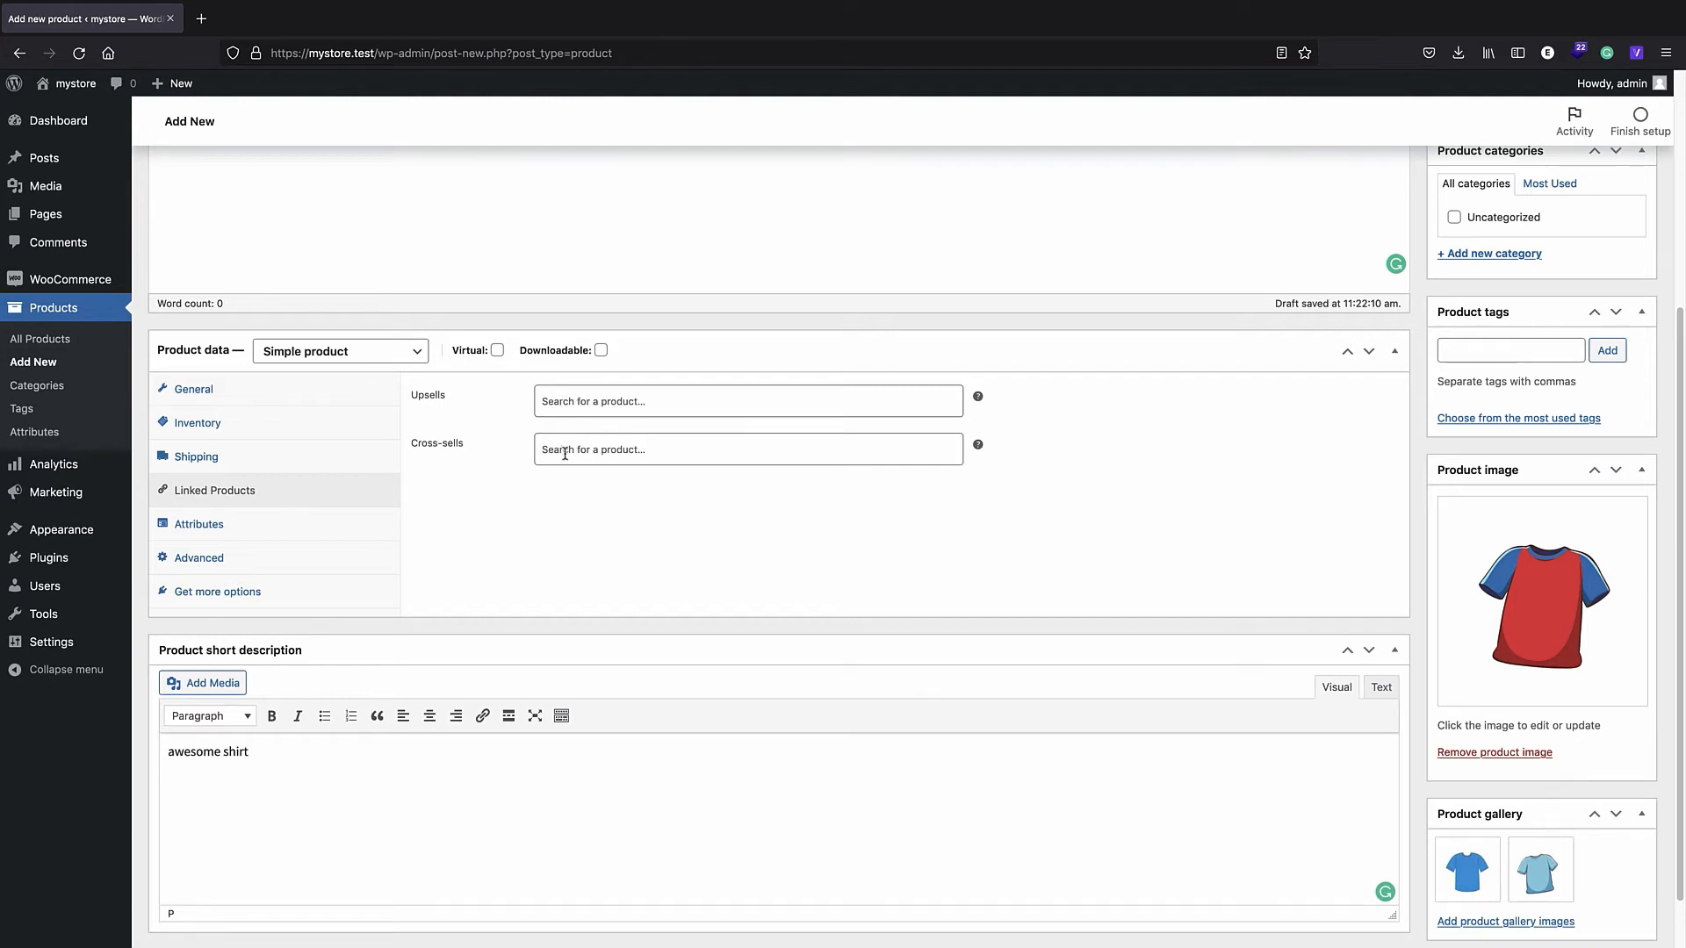
click(584, 406)
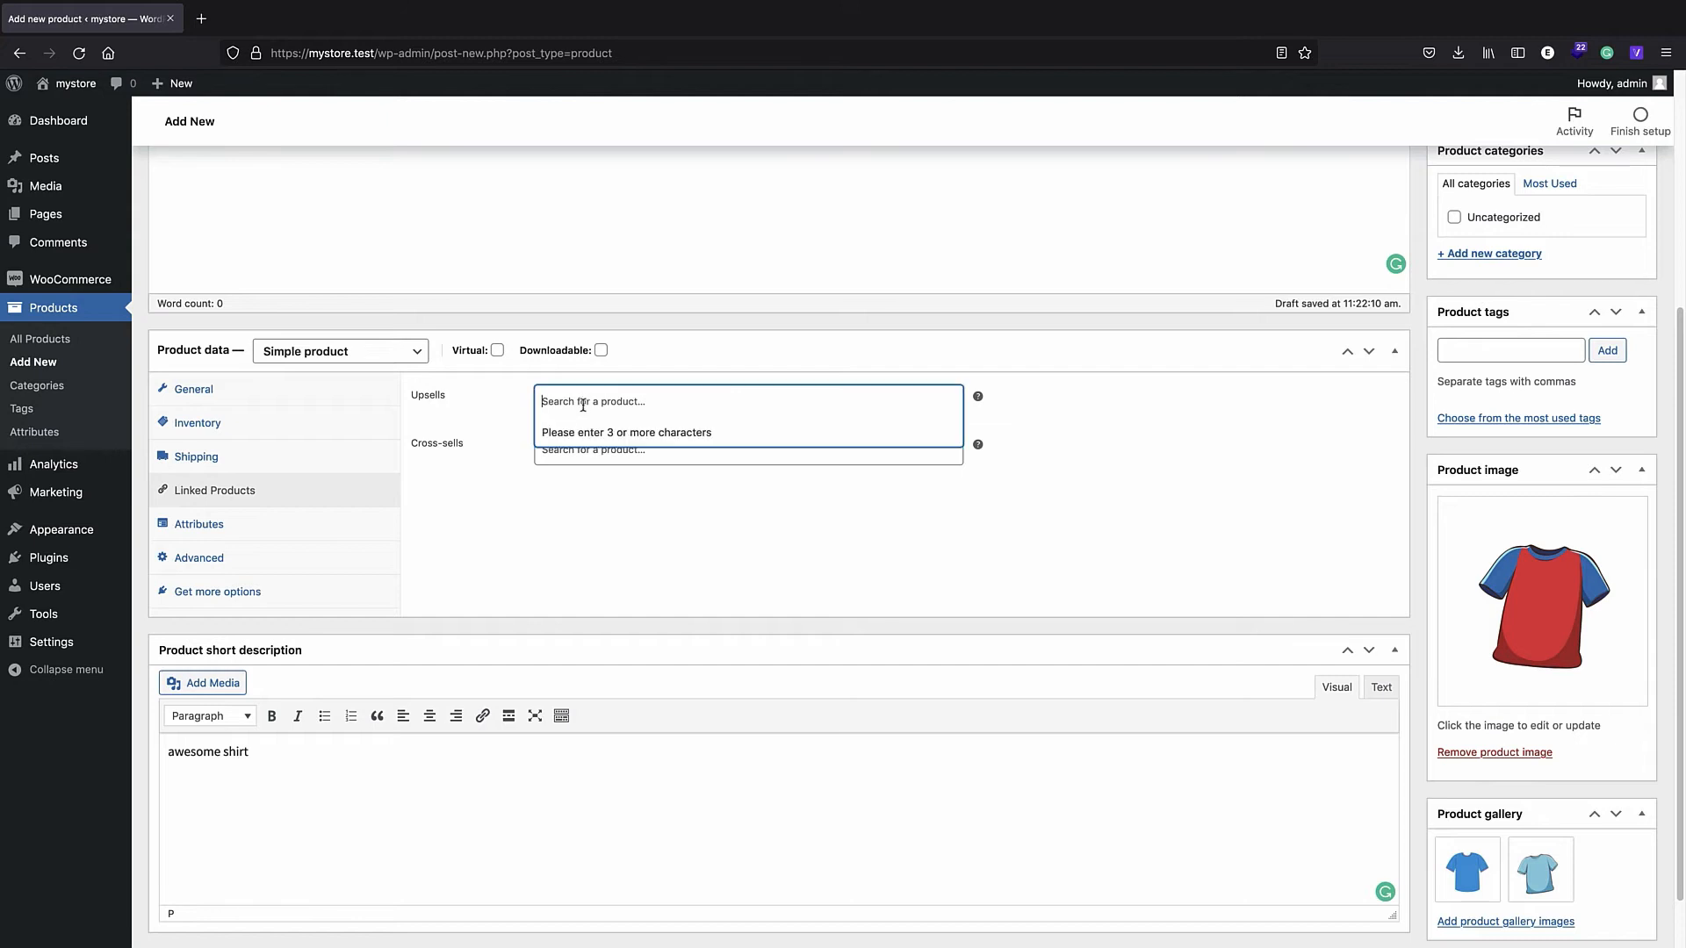
click(666, 518)
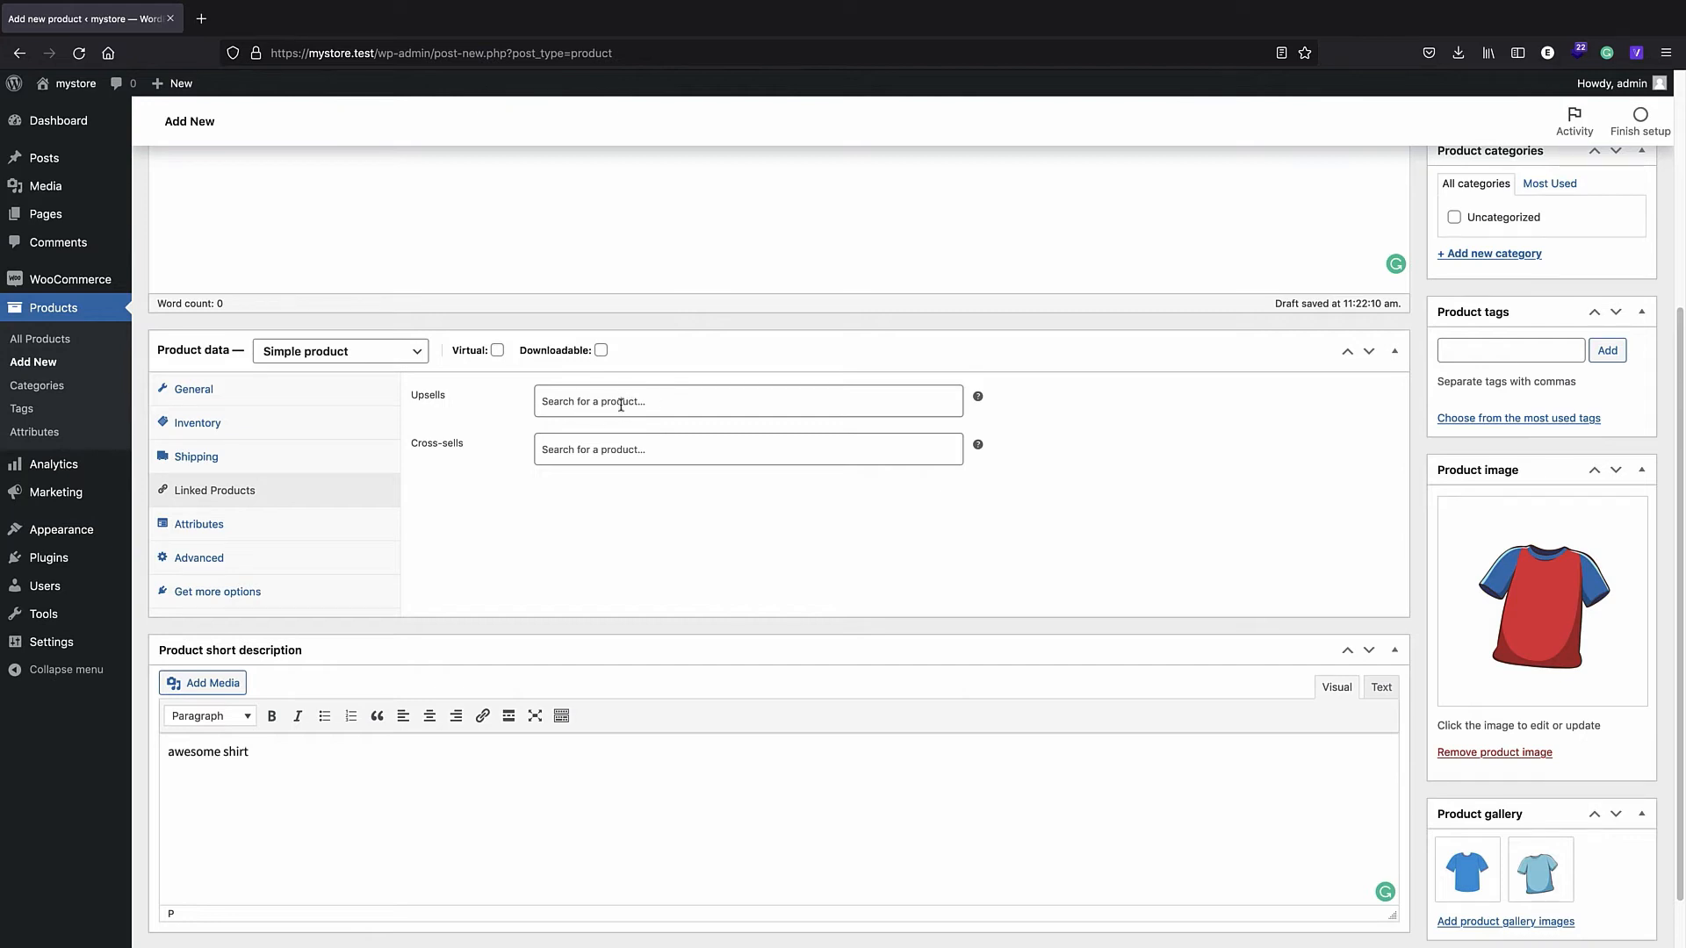
click(238, 529)
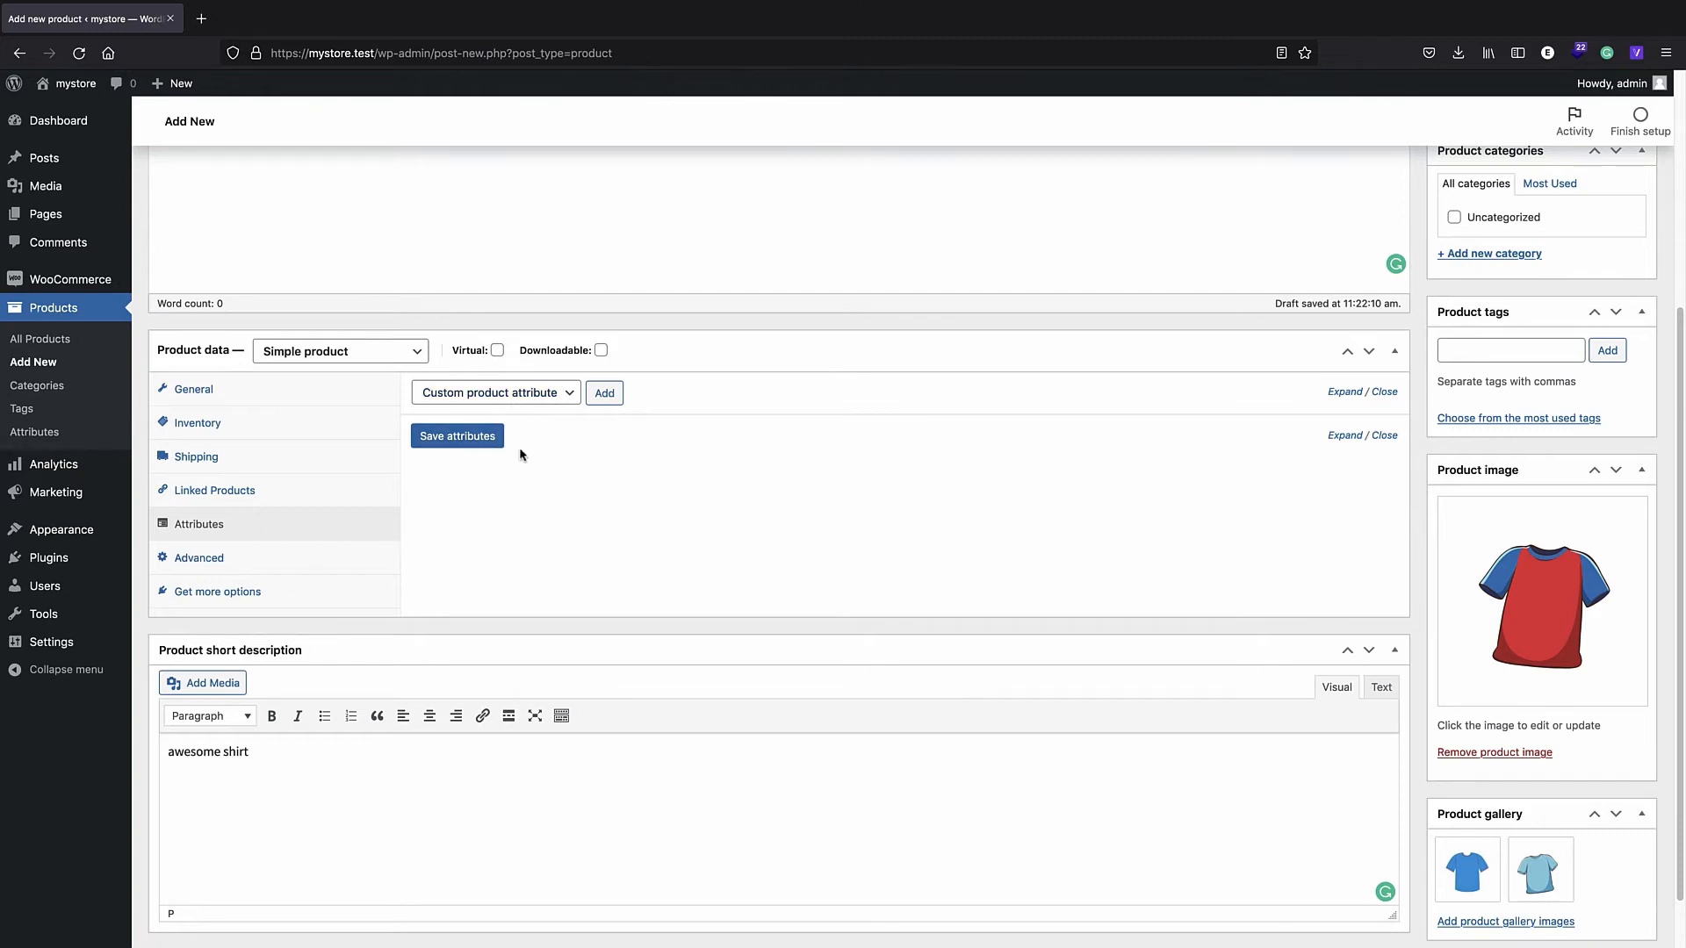
- Publish the shirt product
scroll(922, 411, down, 1)
scroll(1082, 417, up, 5)
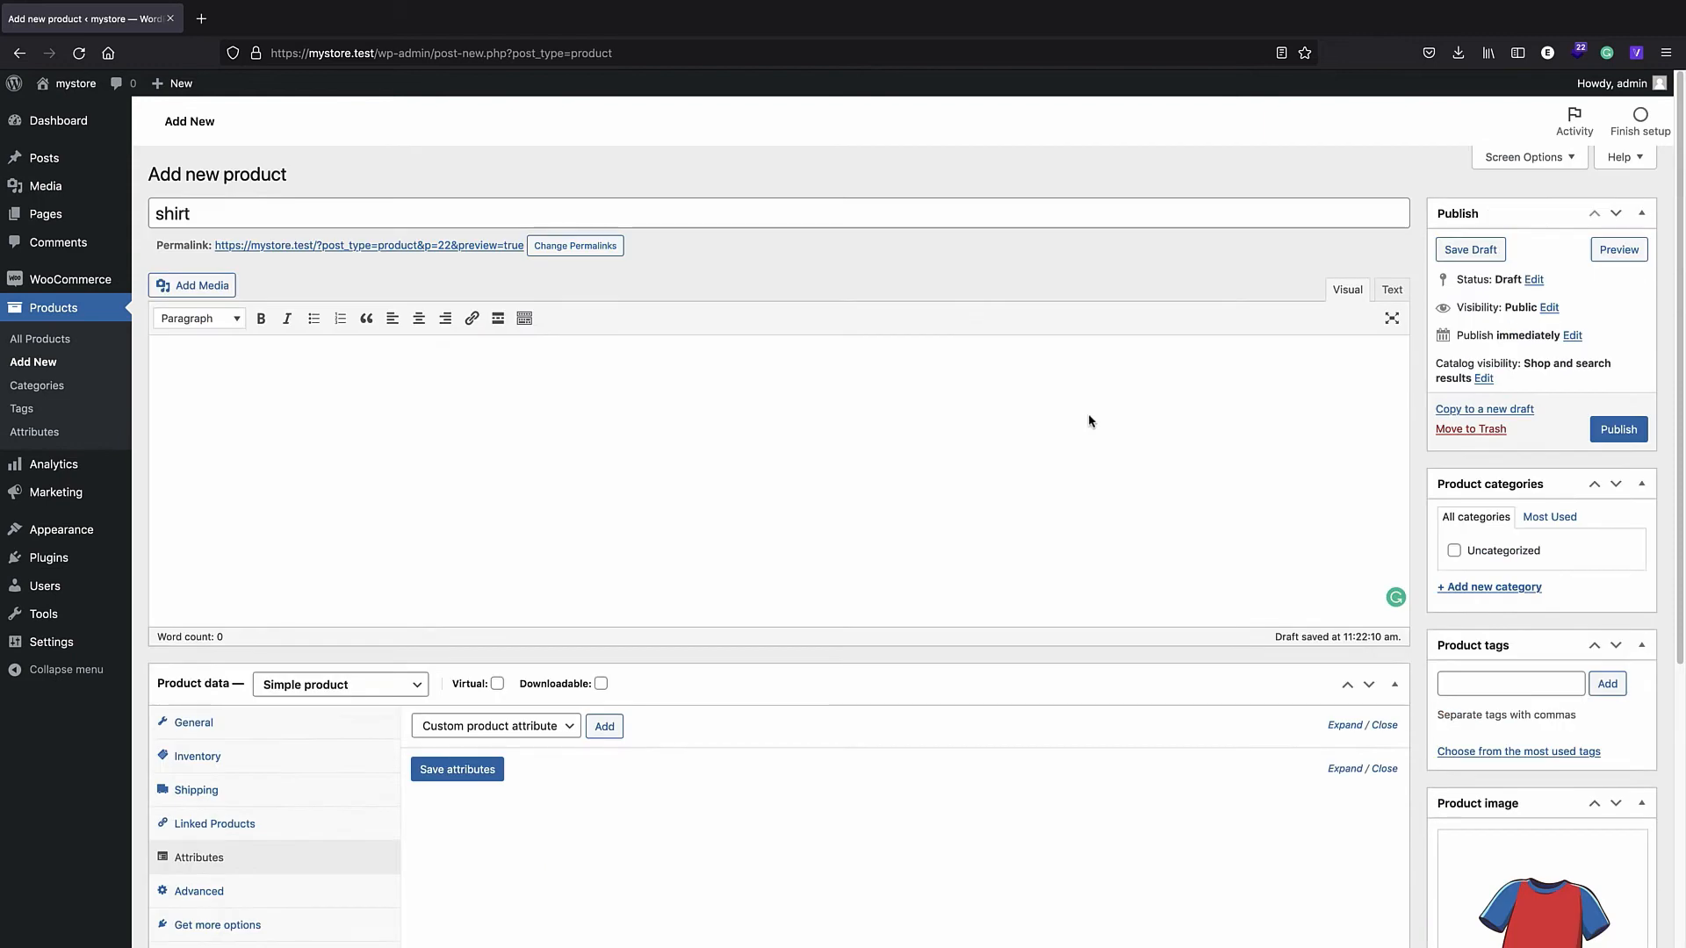
click(1602, 436)
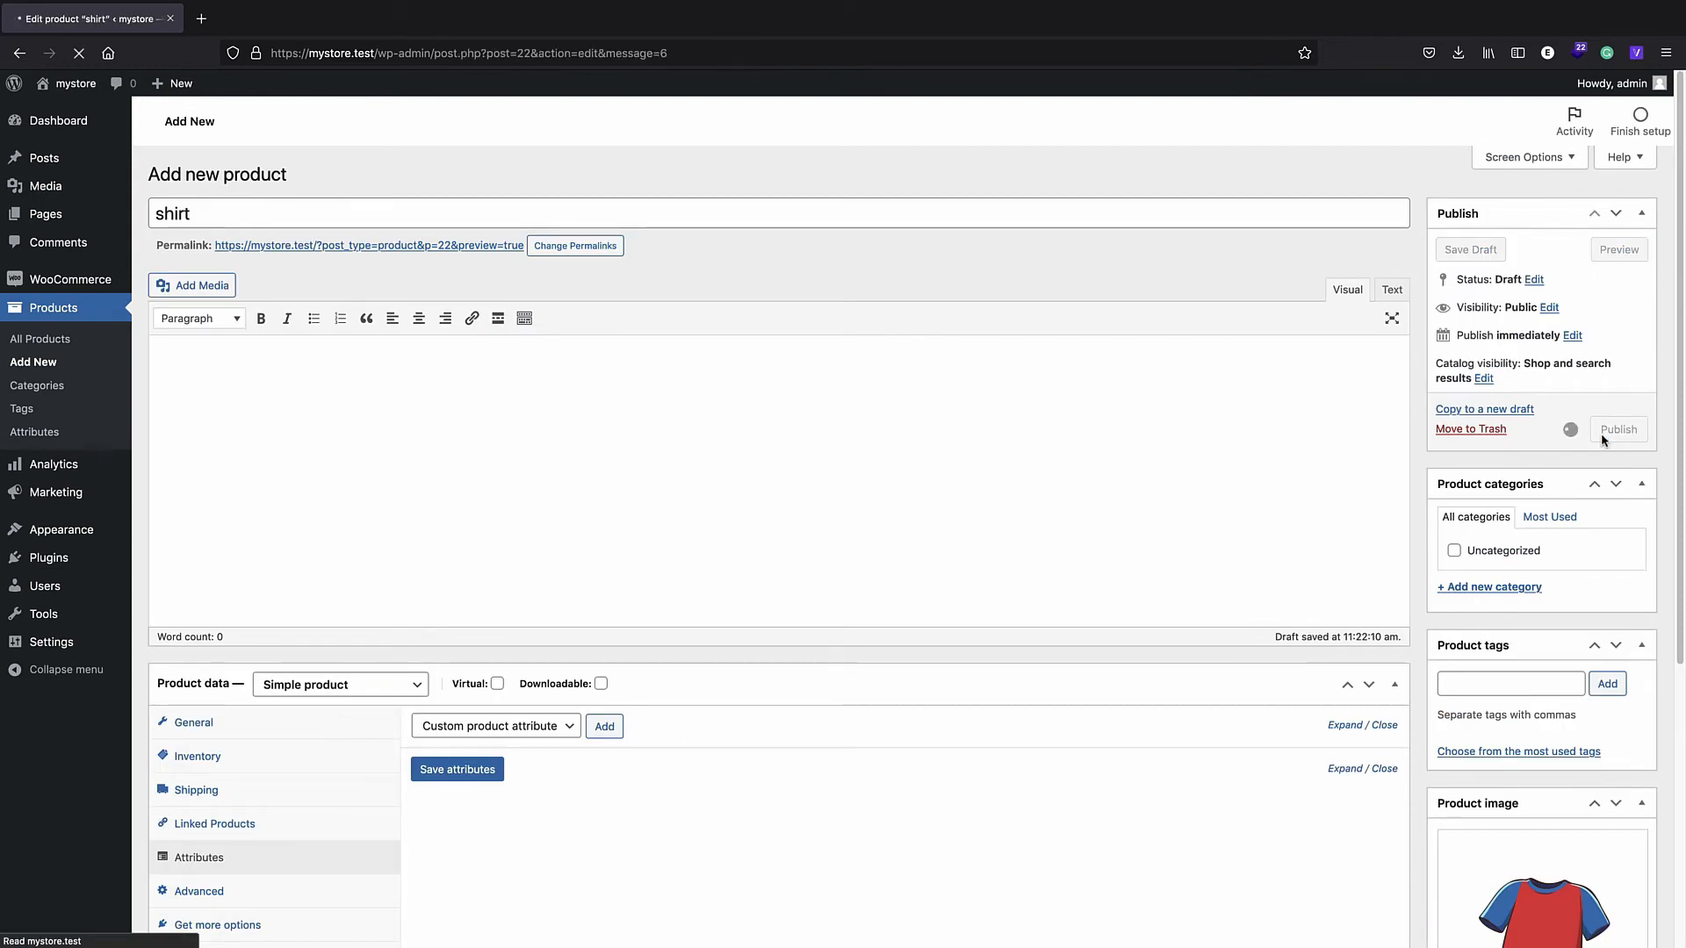
- View the shirt's page from the storefront Shop in a new tab, then open All Products in admin
right_click(91, 86)
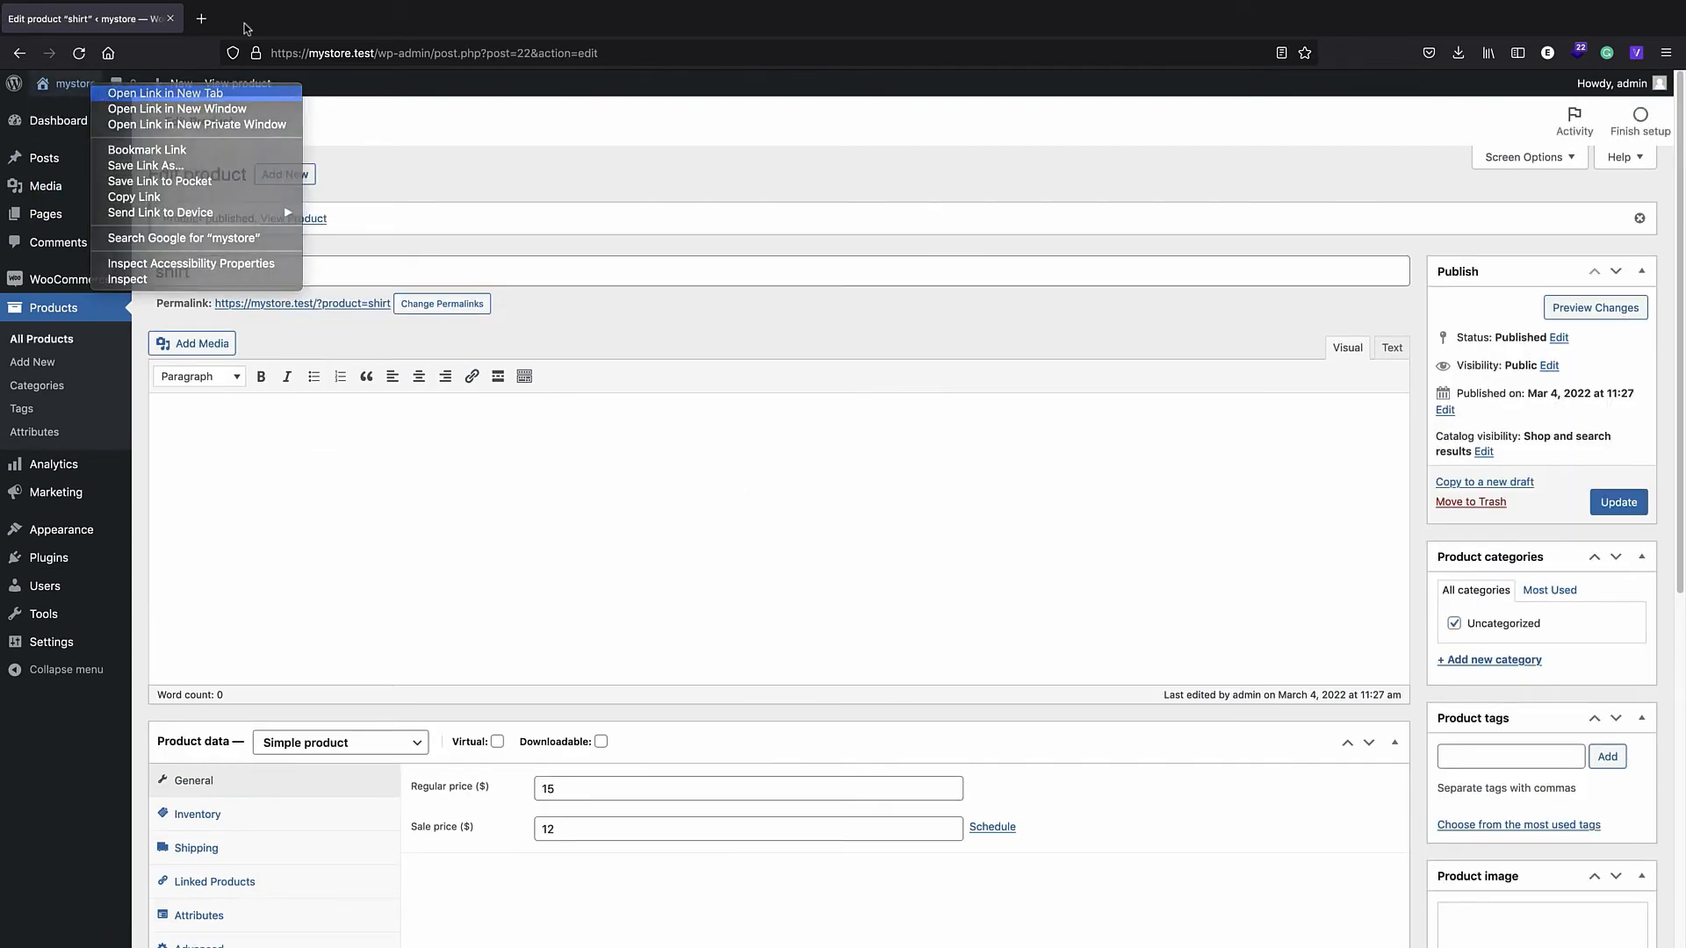
click(165, 93)
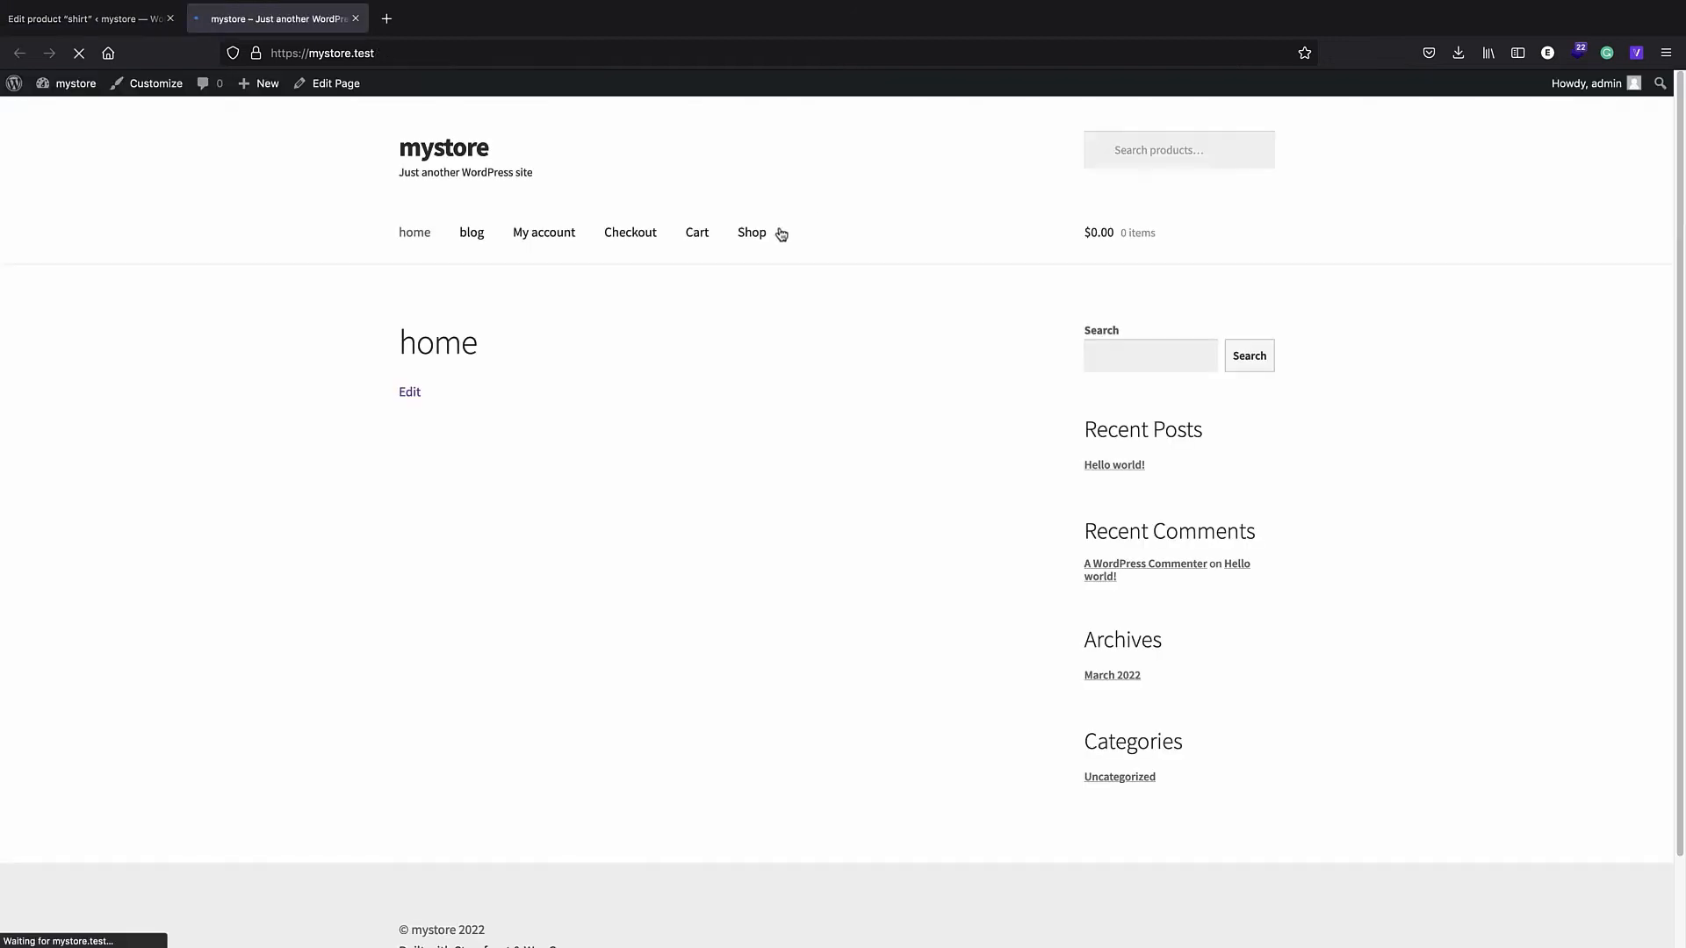
click(753, 243)
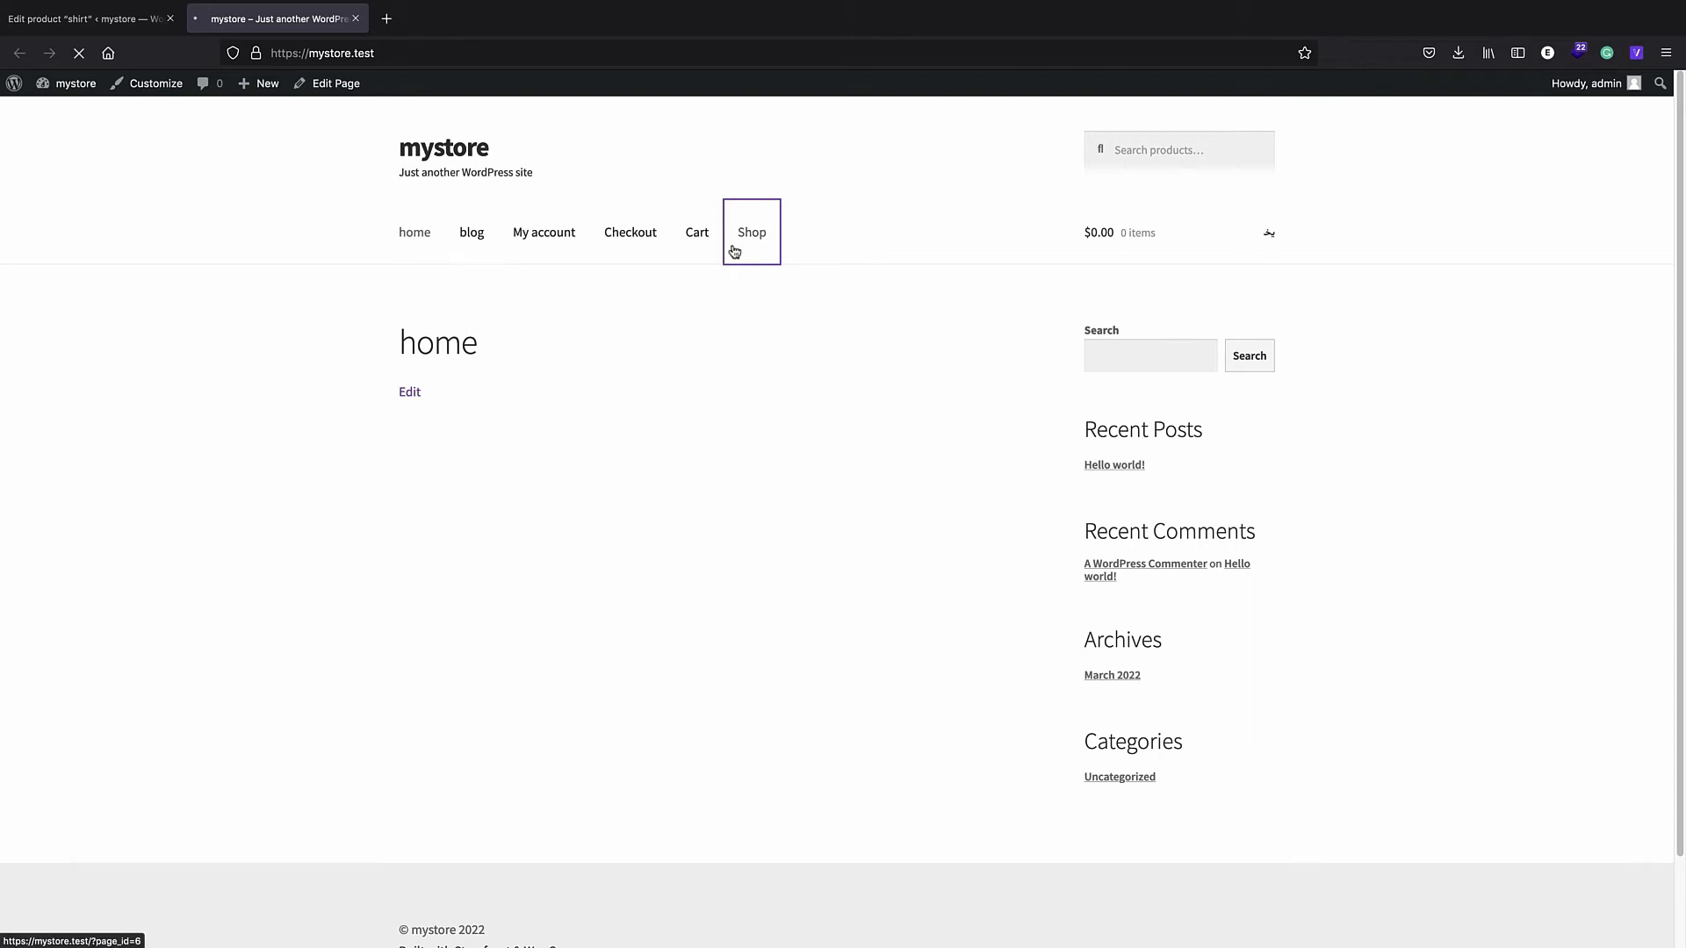
click(564, 446)
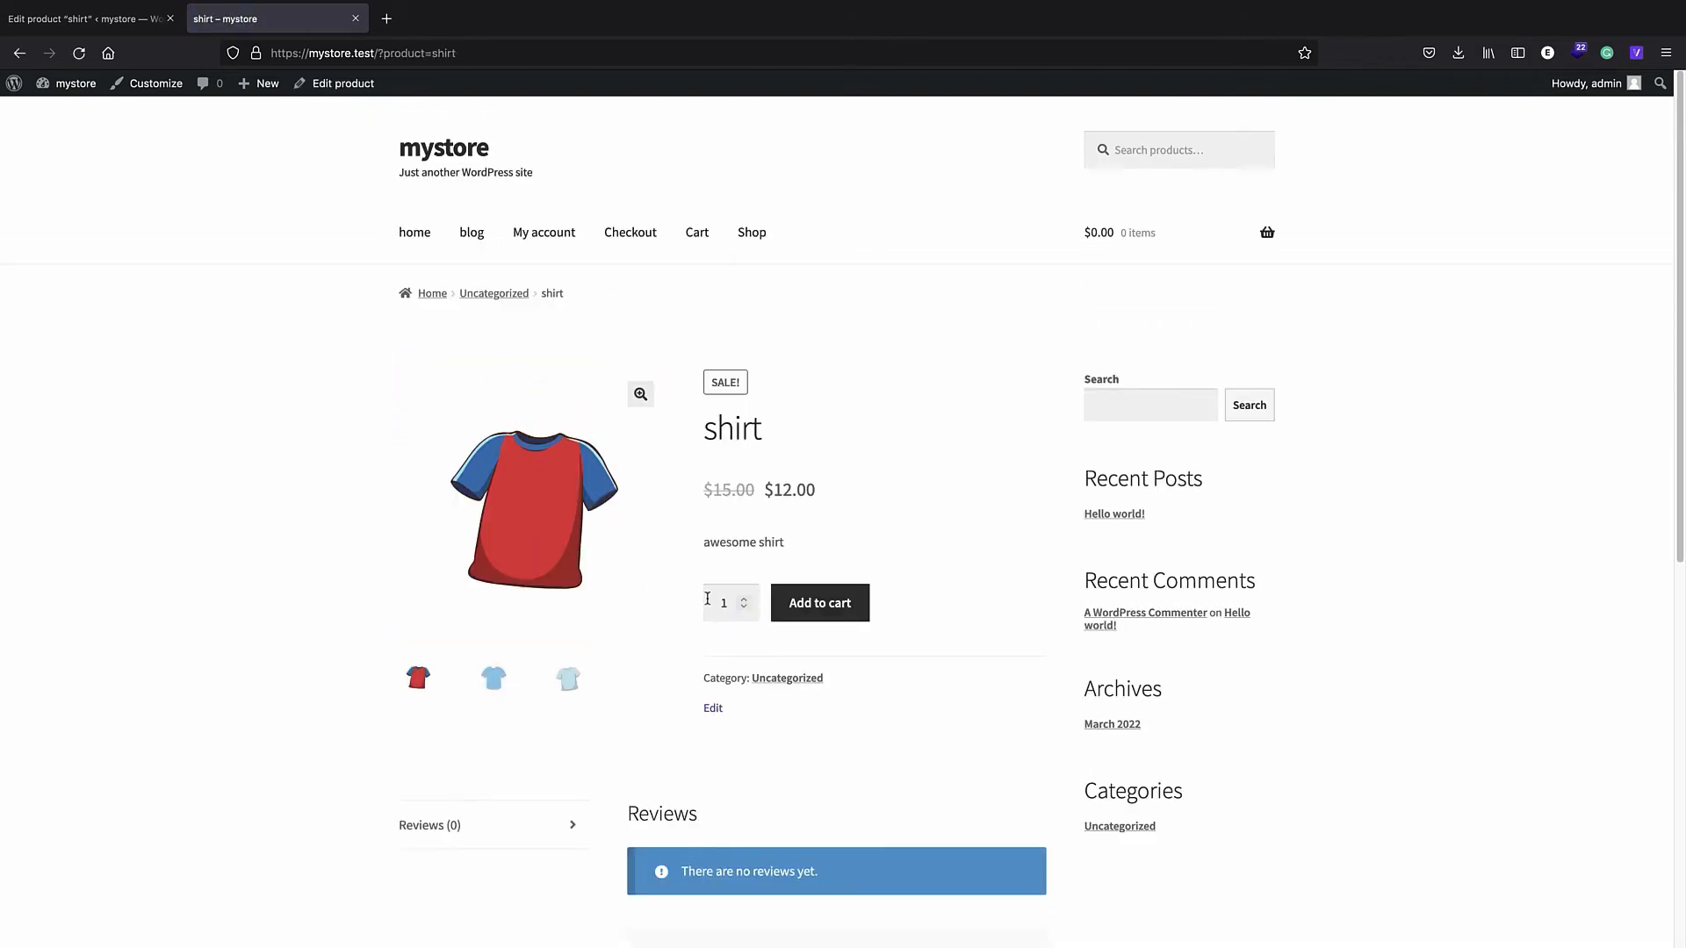
scroll(826, 579, down, 5)
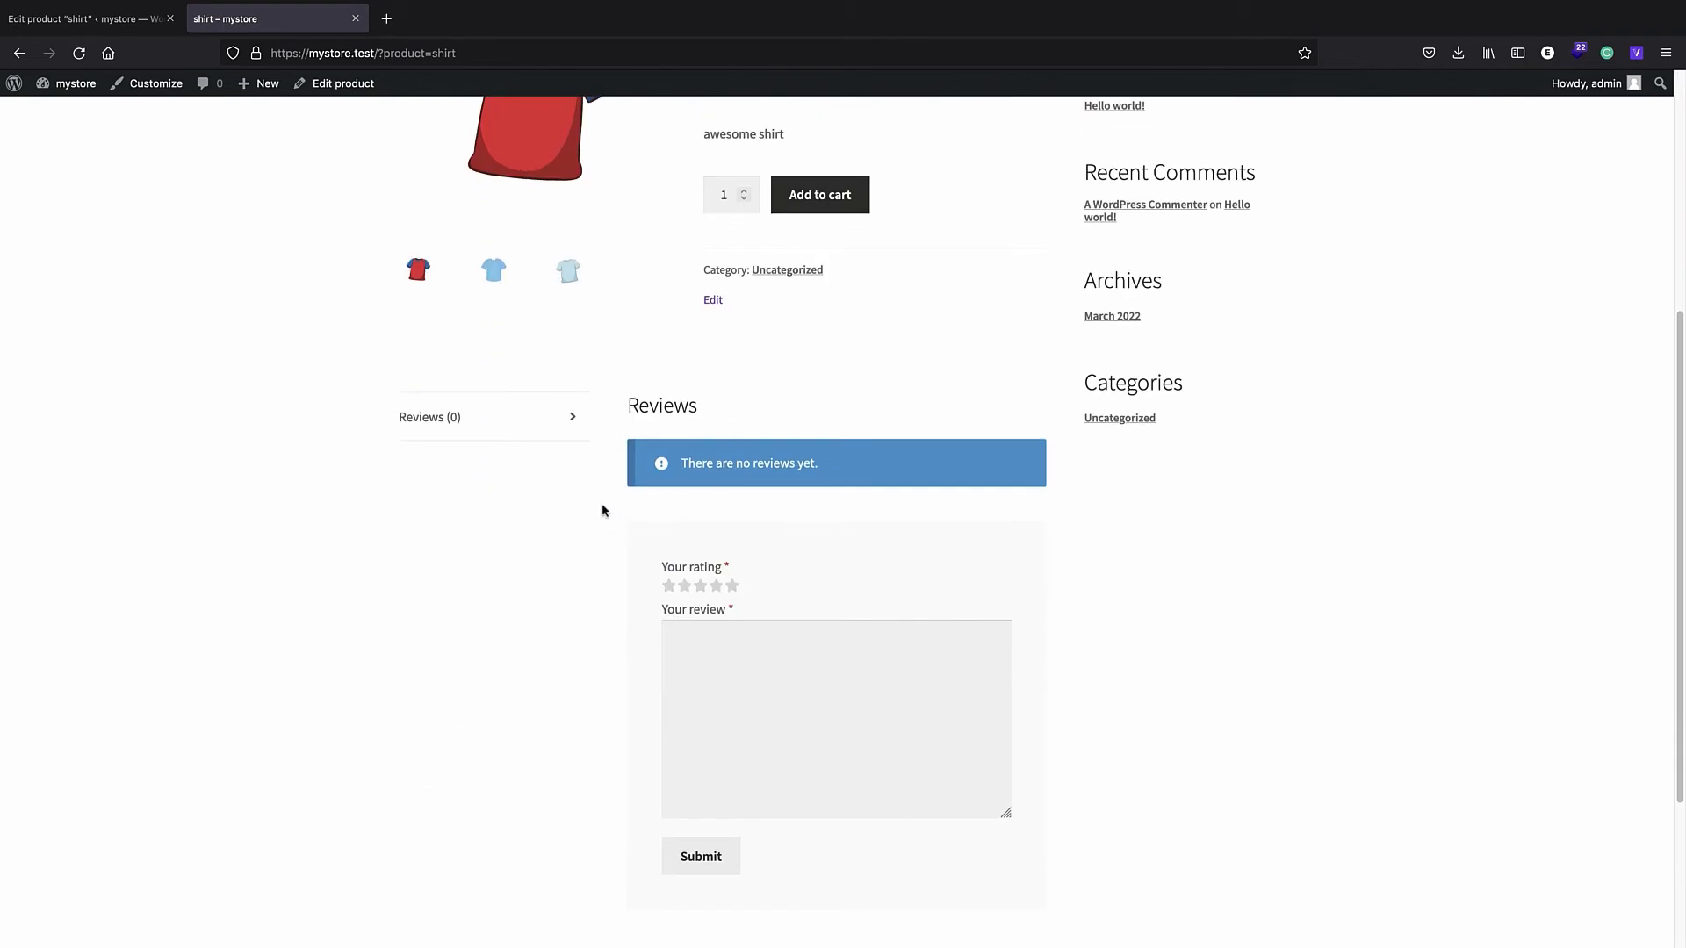
click(68, 22)
click(91, 302)
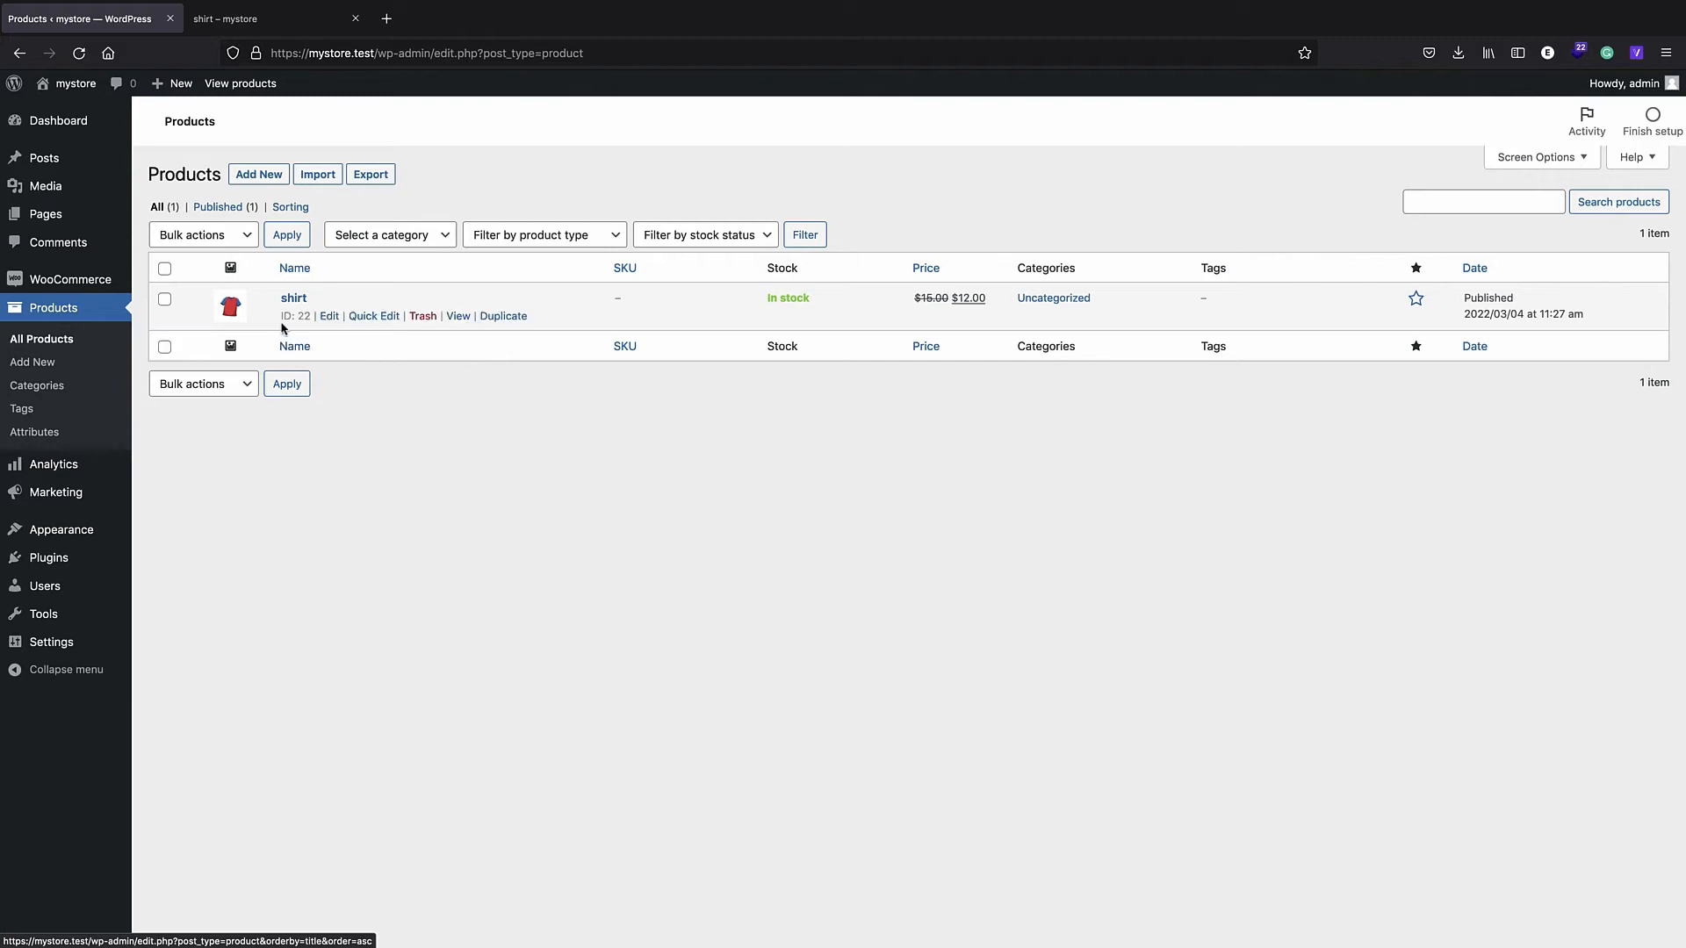
- Add the shirt 2 product, then view the store's Shop page listing cap, shirt and shirt 2
mouse_move(342, 298)
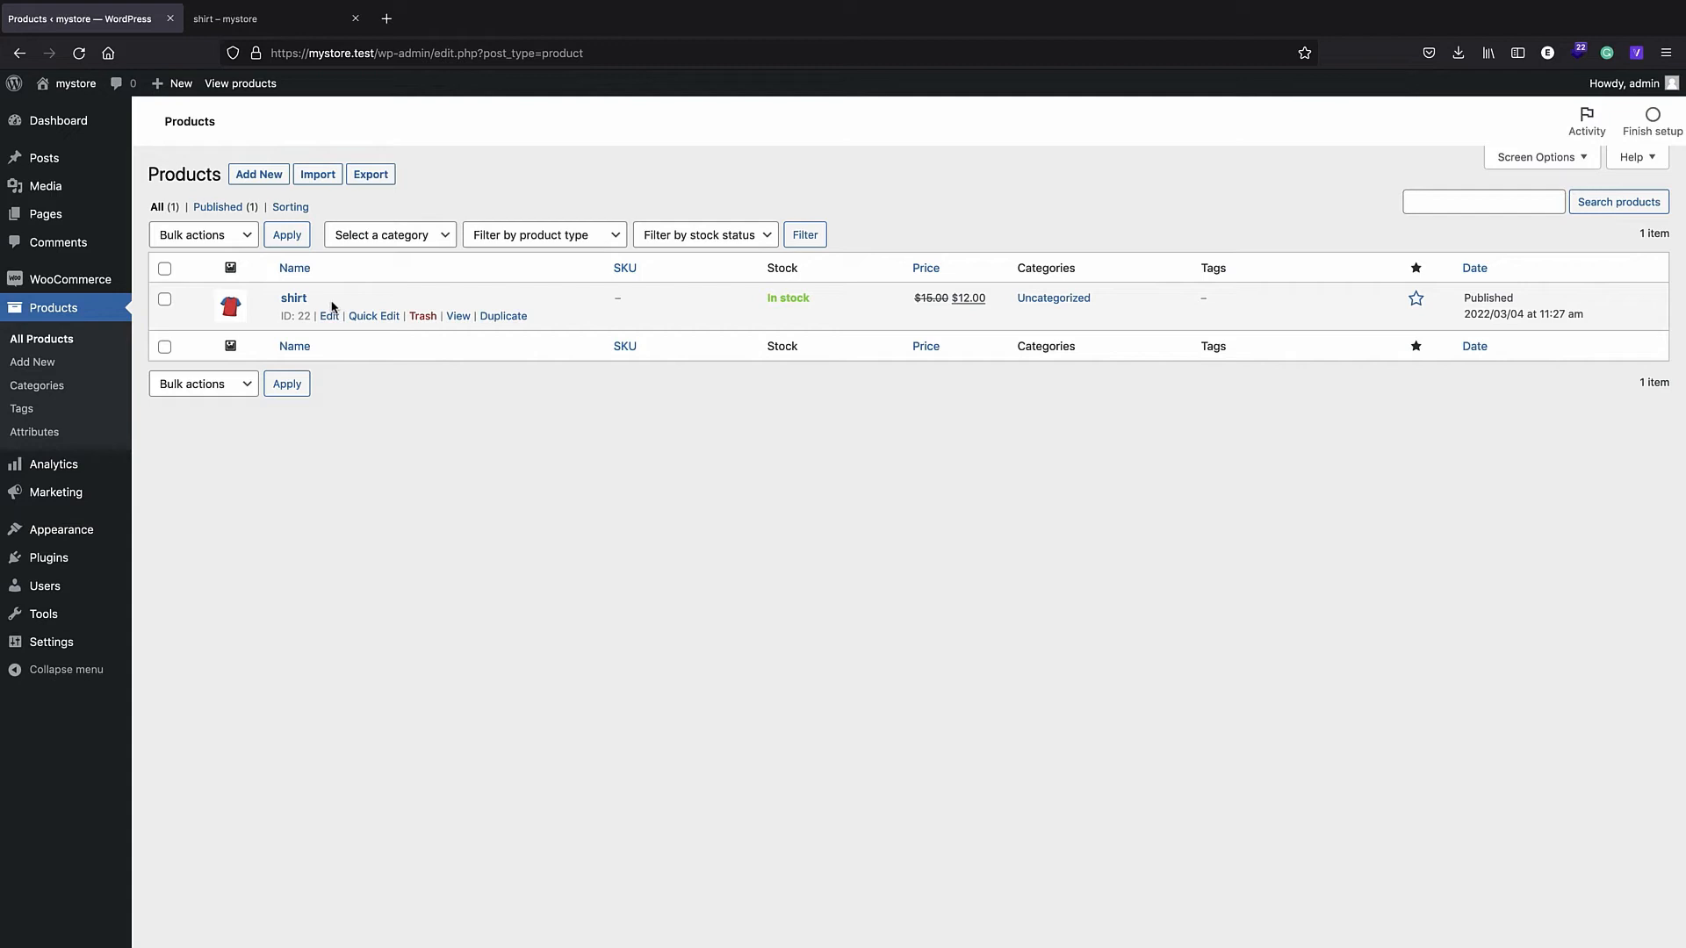
click(260, 173)
text(tshirt)
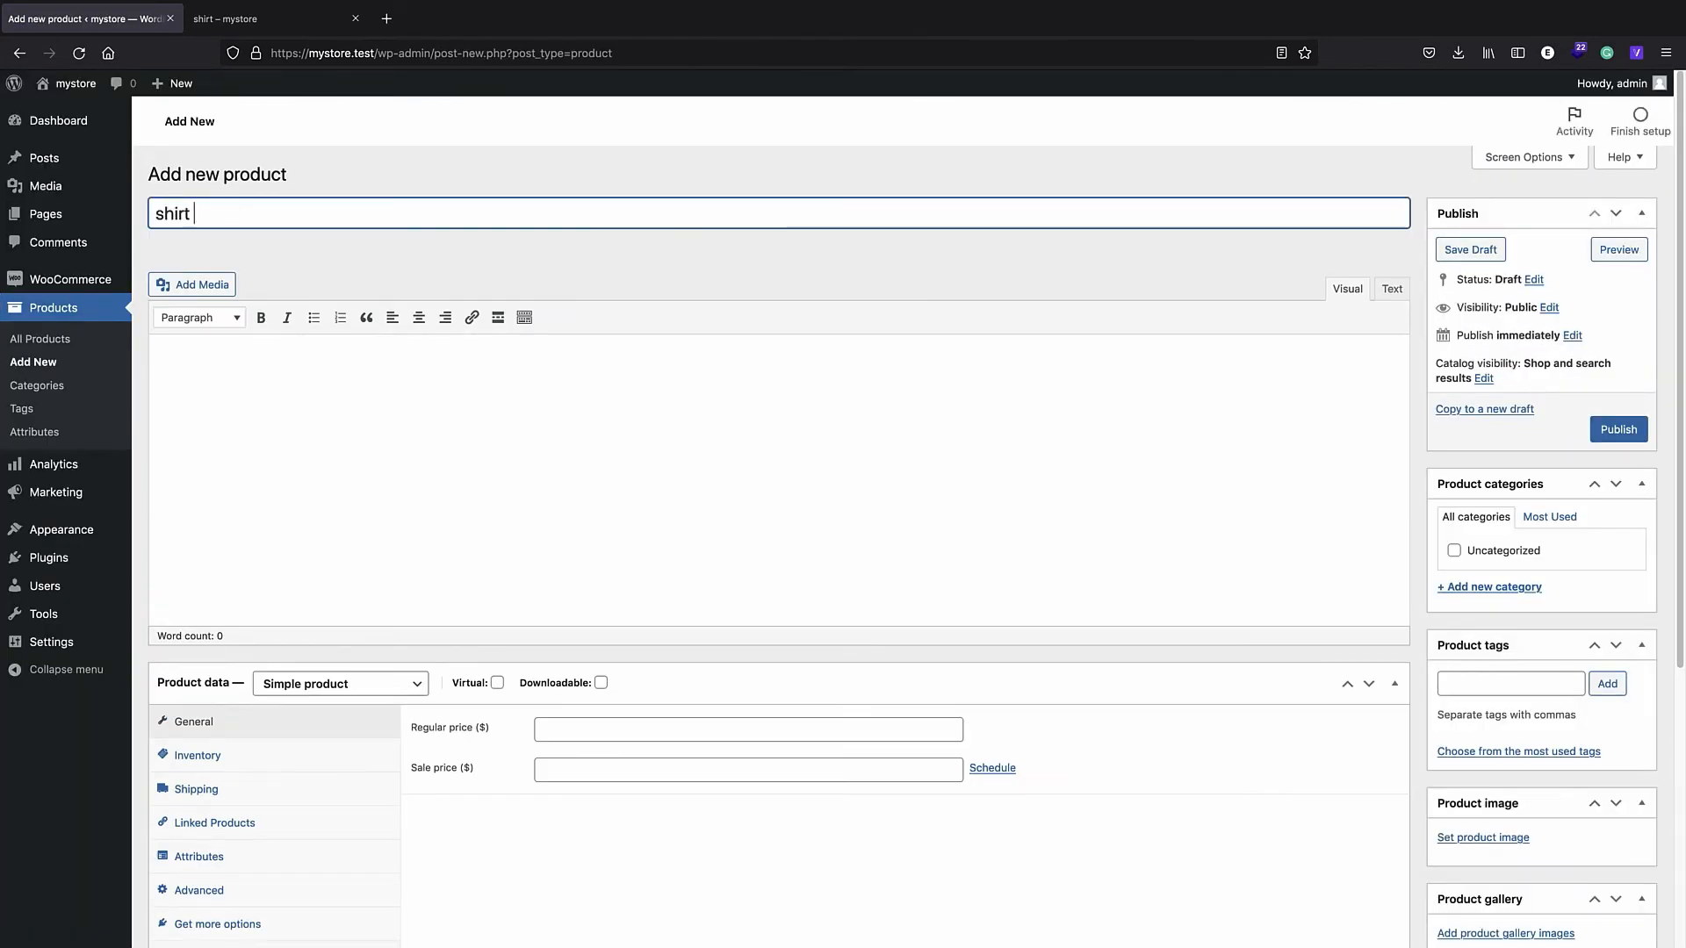
text(2)
click(595, 730)
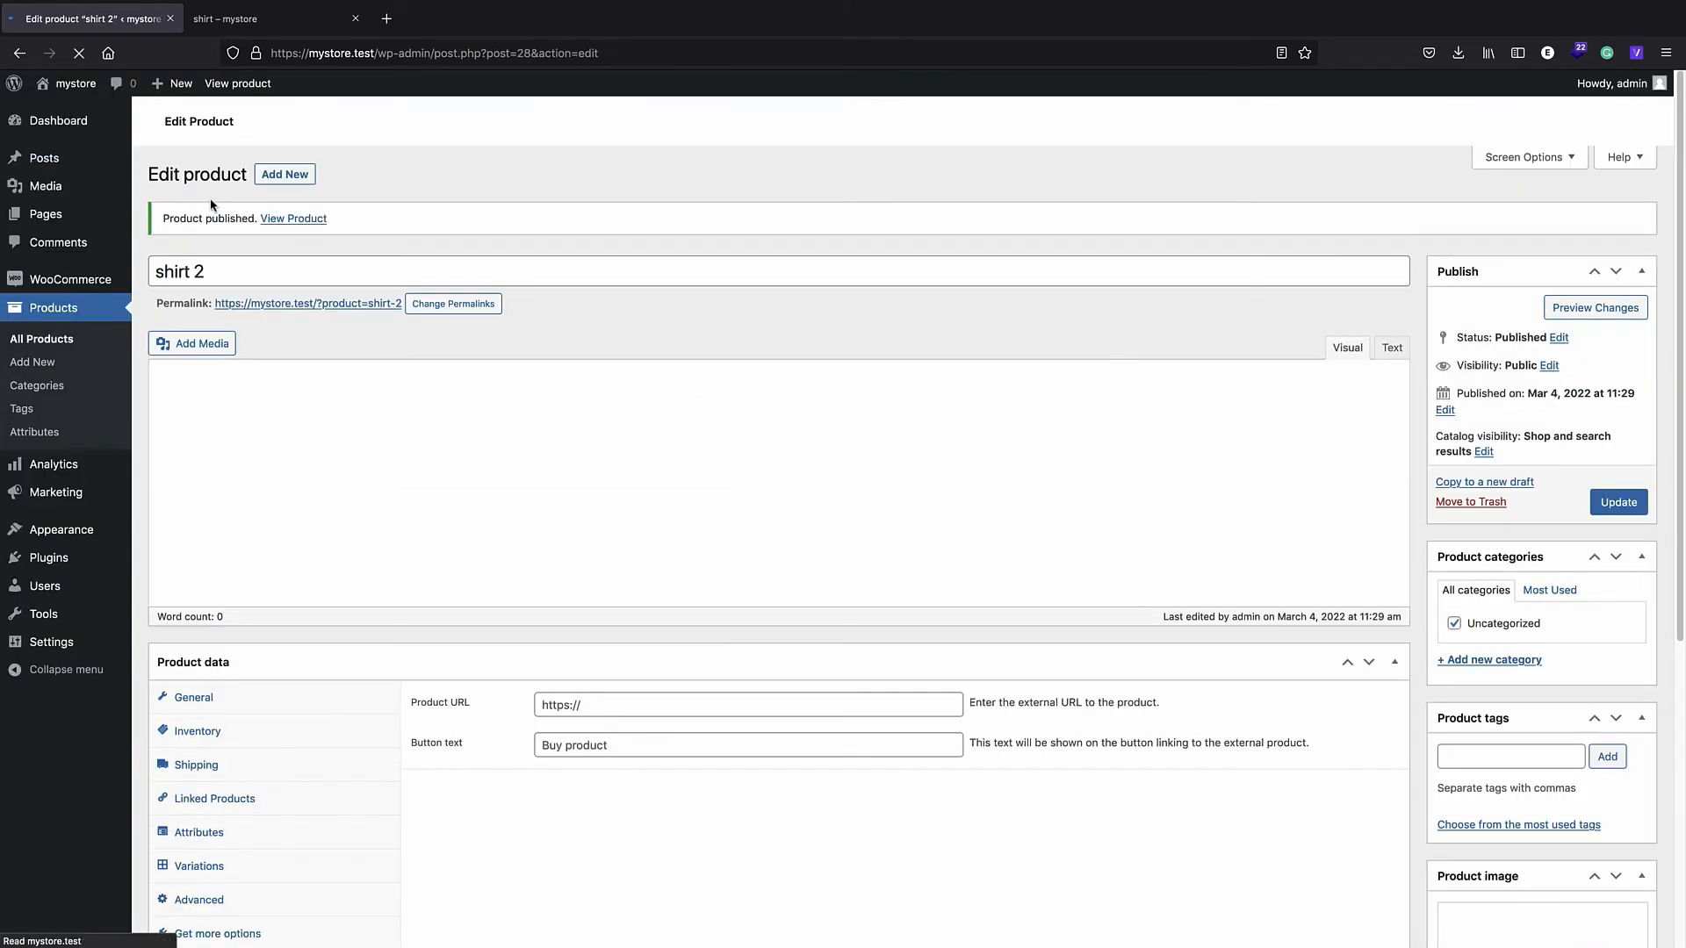
click(71, 85)
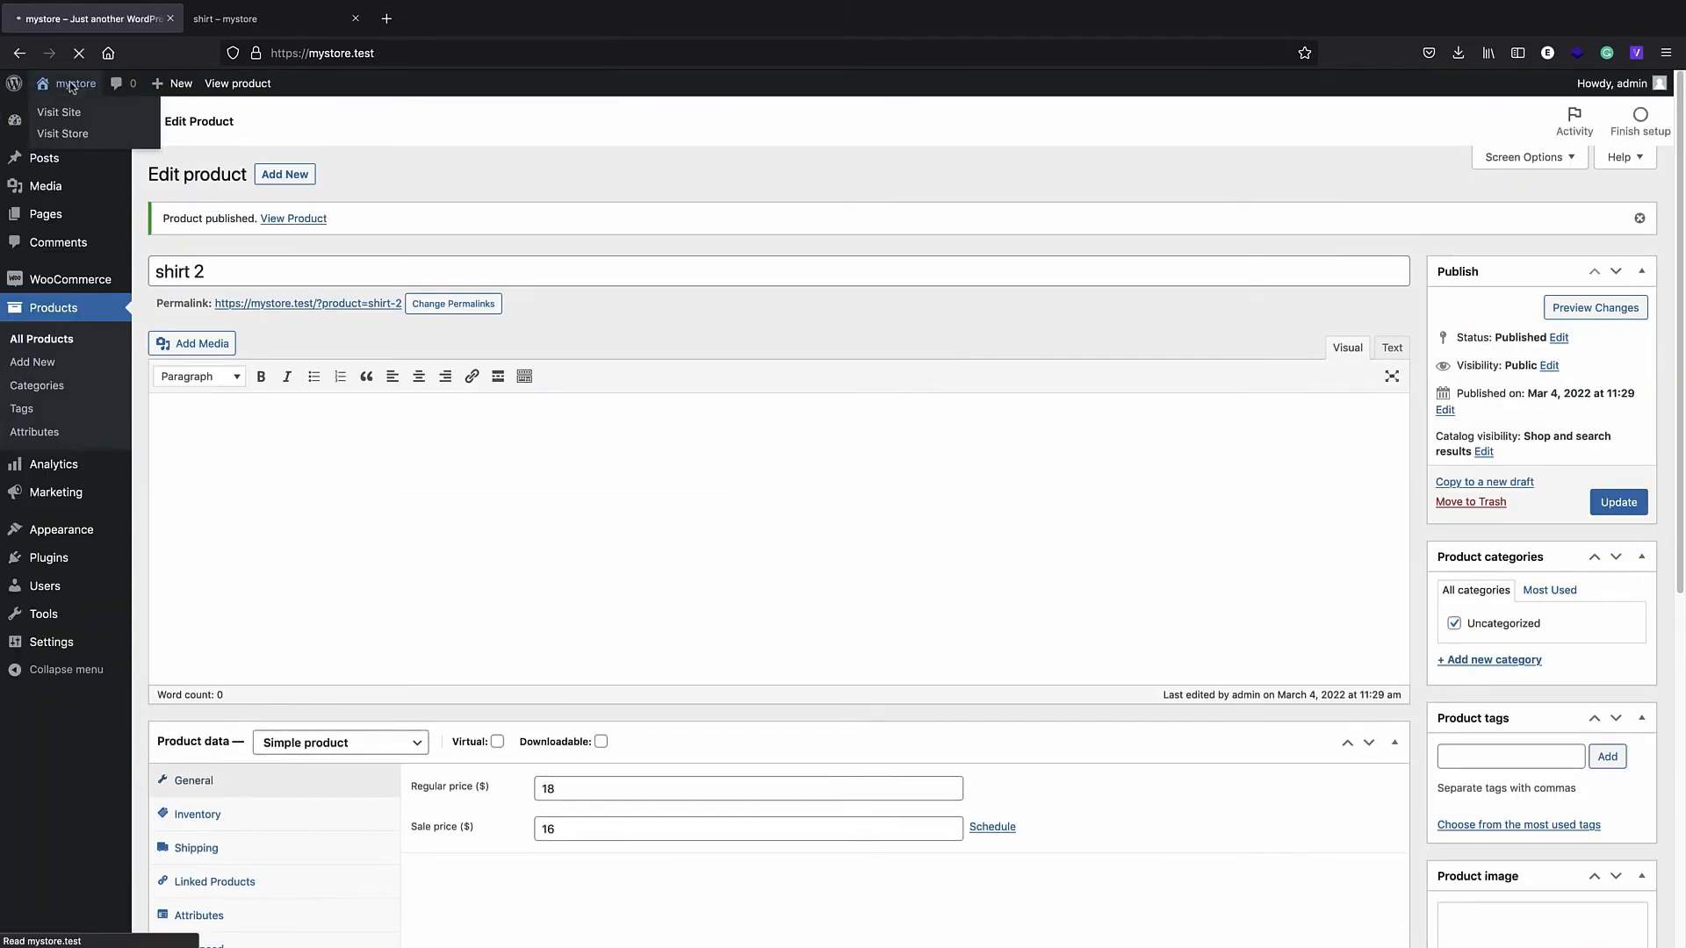
click(752, 231)
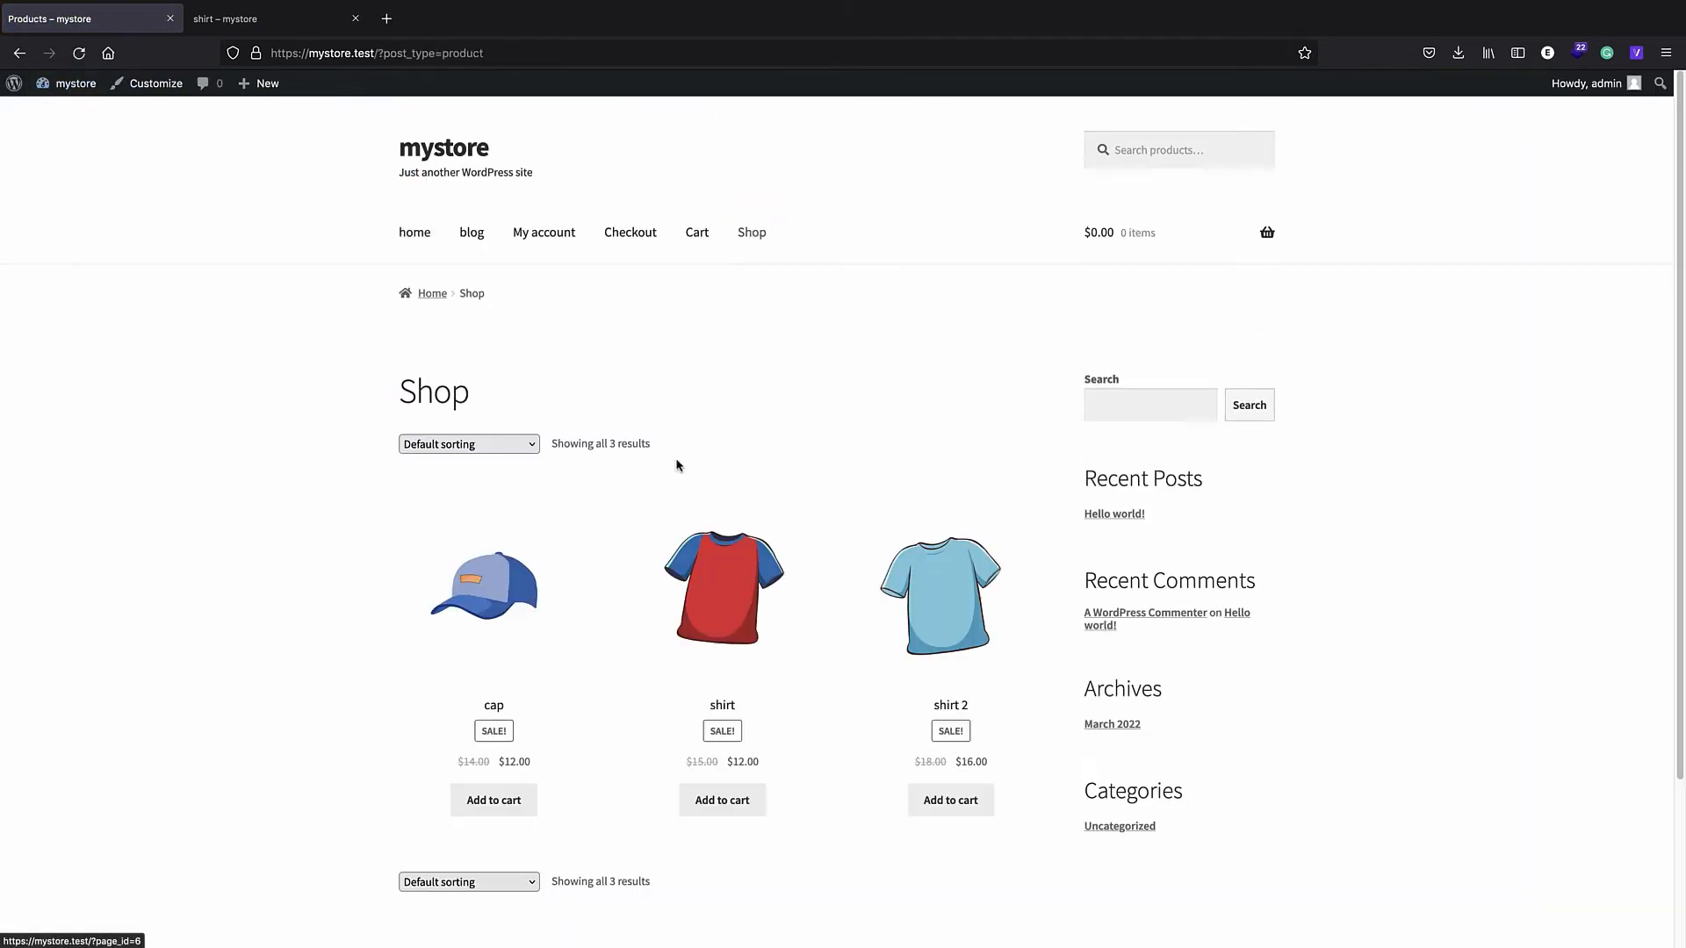
- Look over the three-product Shop listing, then return to the admin's About WordPress page
scroll(676, 466, down, 2)
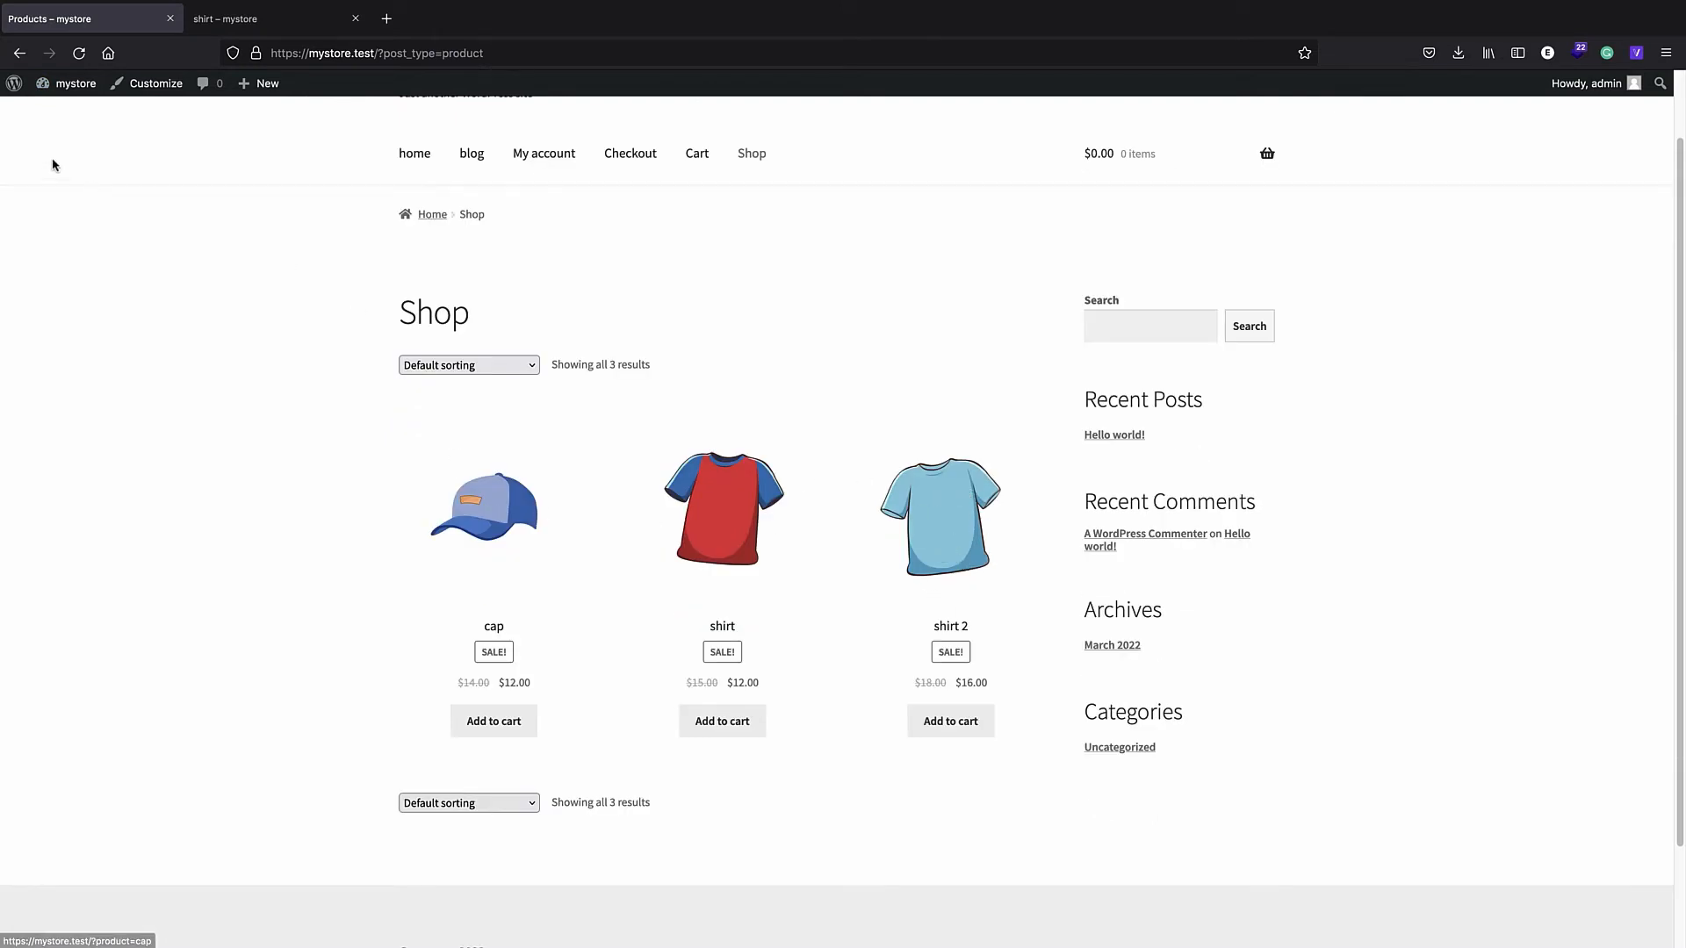
scroll(53, 161, up, 2)
click(13, 84)
mouse_move(48, 319)
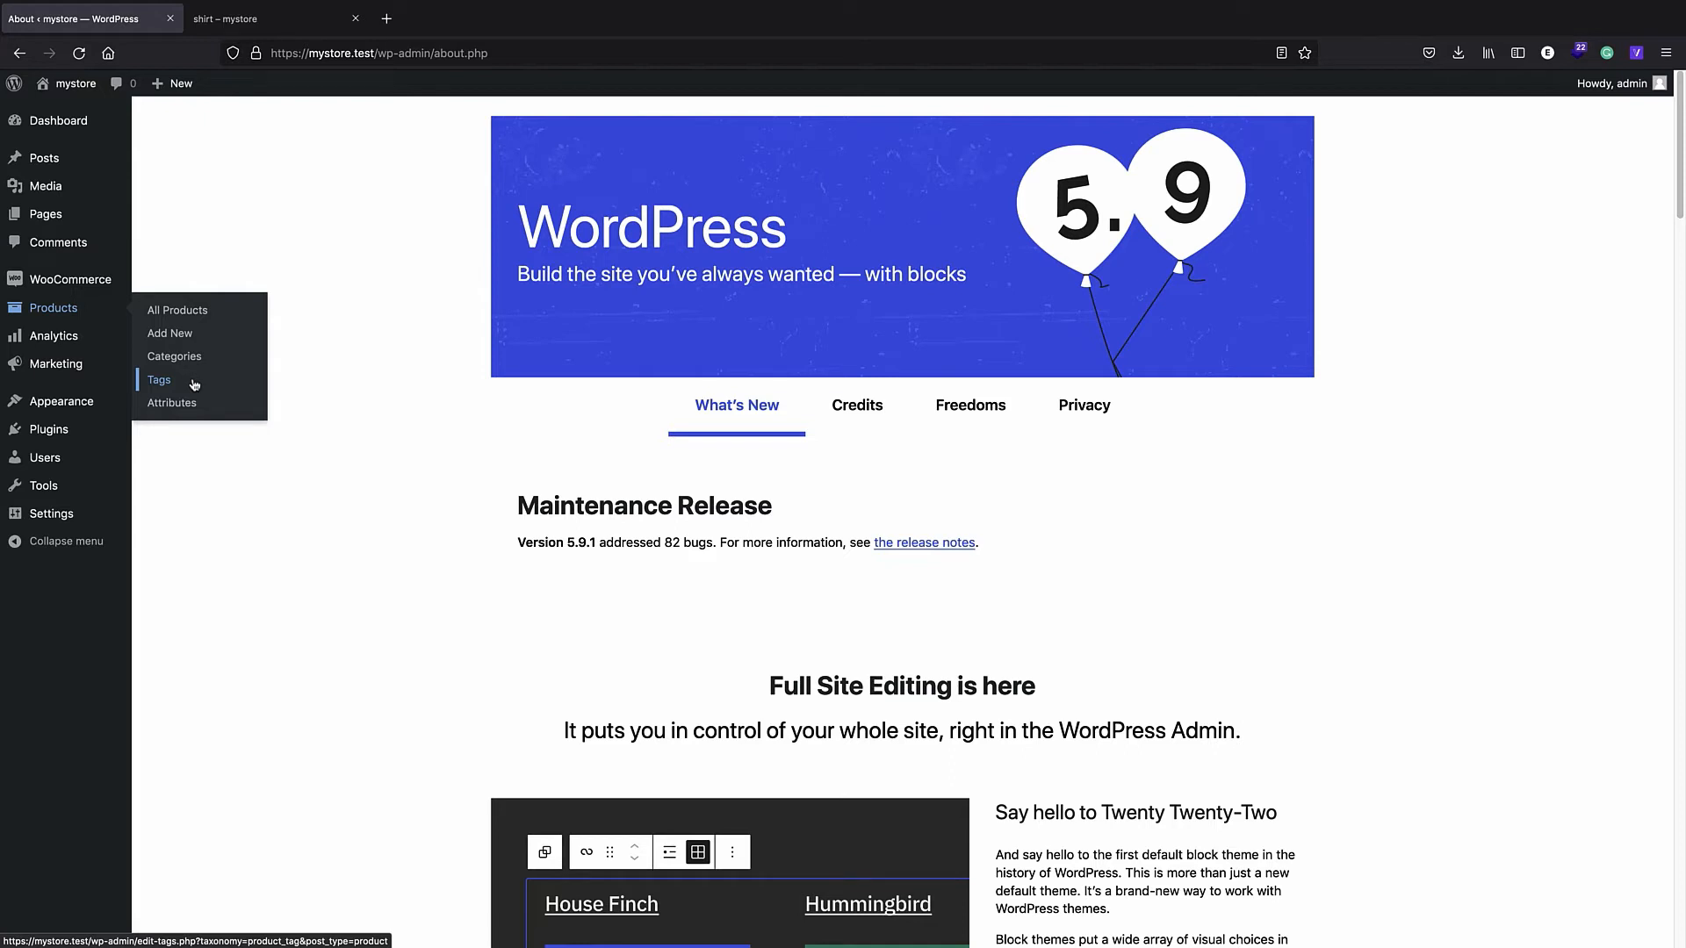
- Add a product category named 'cool' with slug 'cool' and Parent category None
click(174, 355)
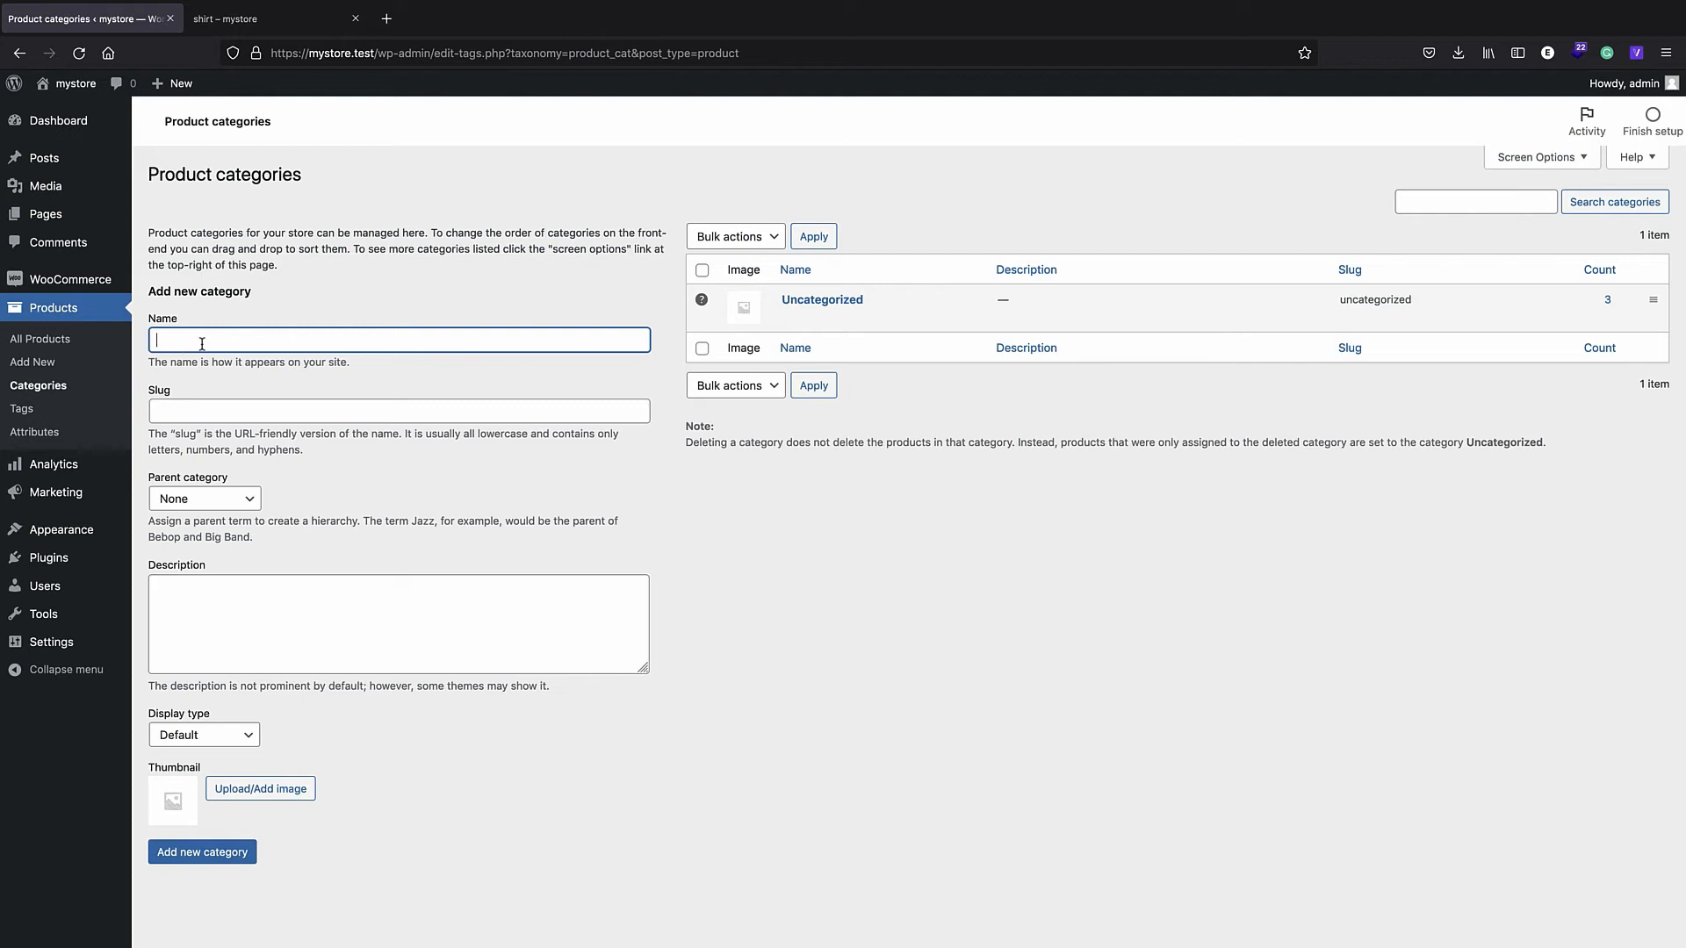
text(ool)
click(225, 412)
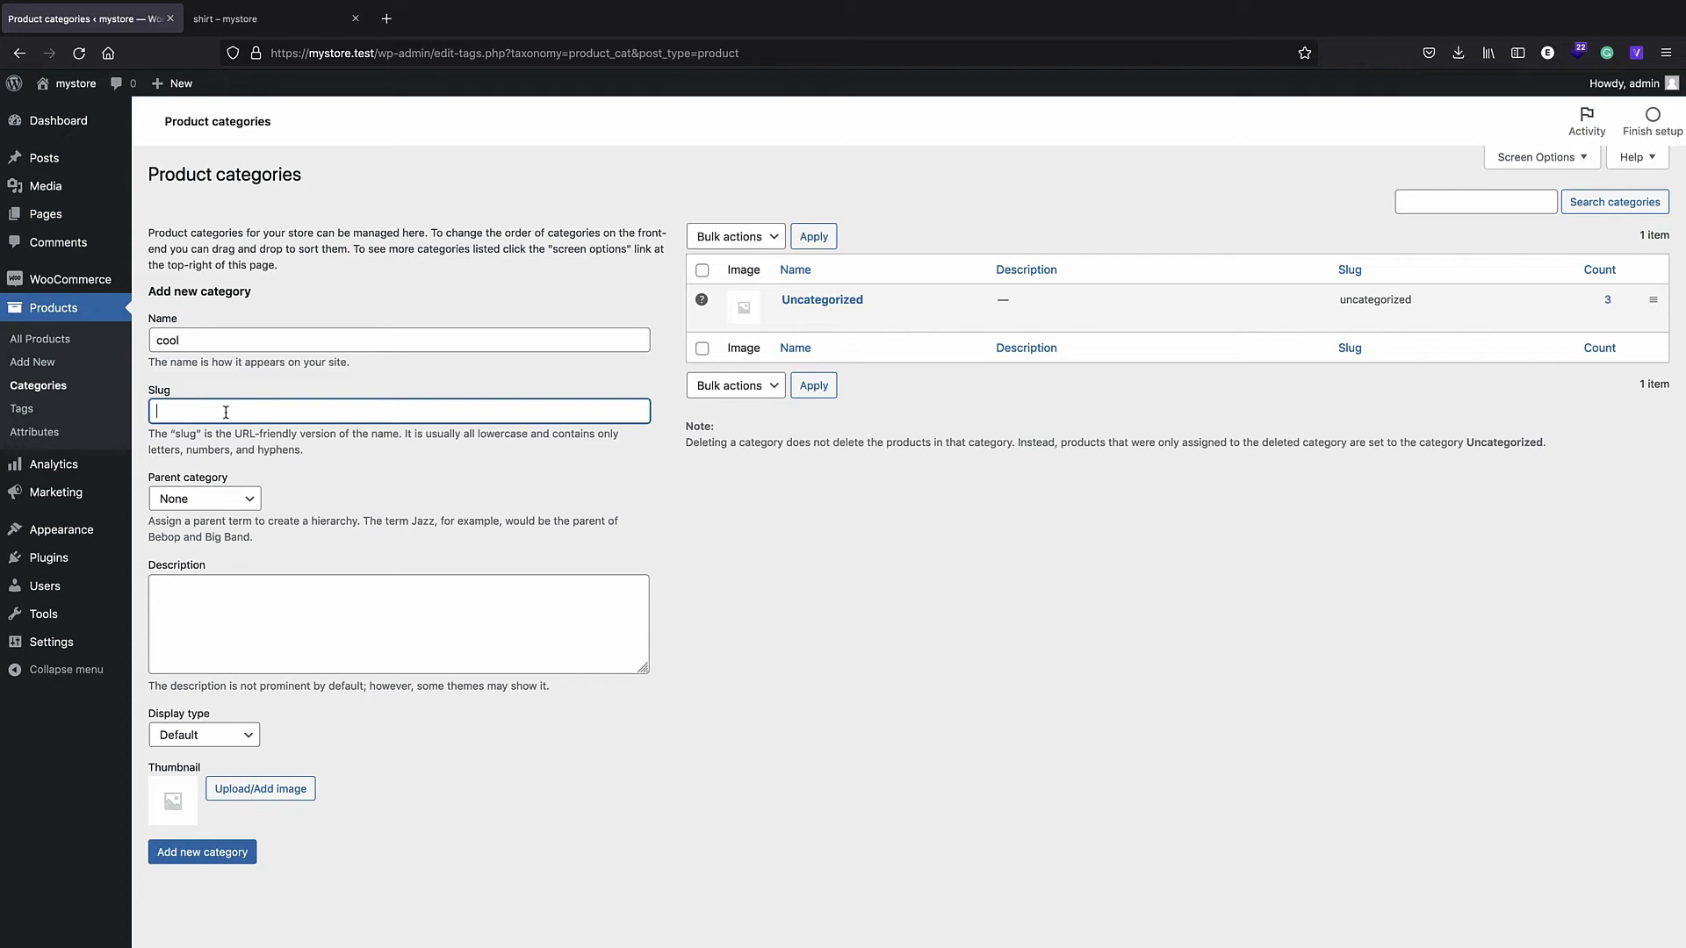
key(shift+Tab)
key(ctrl+c)
click(220, 412)
key(ctrl+v)
click(245, 504)
click(247, 502)
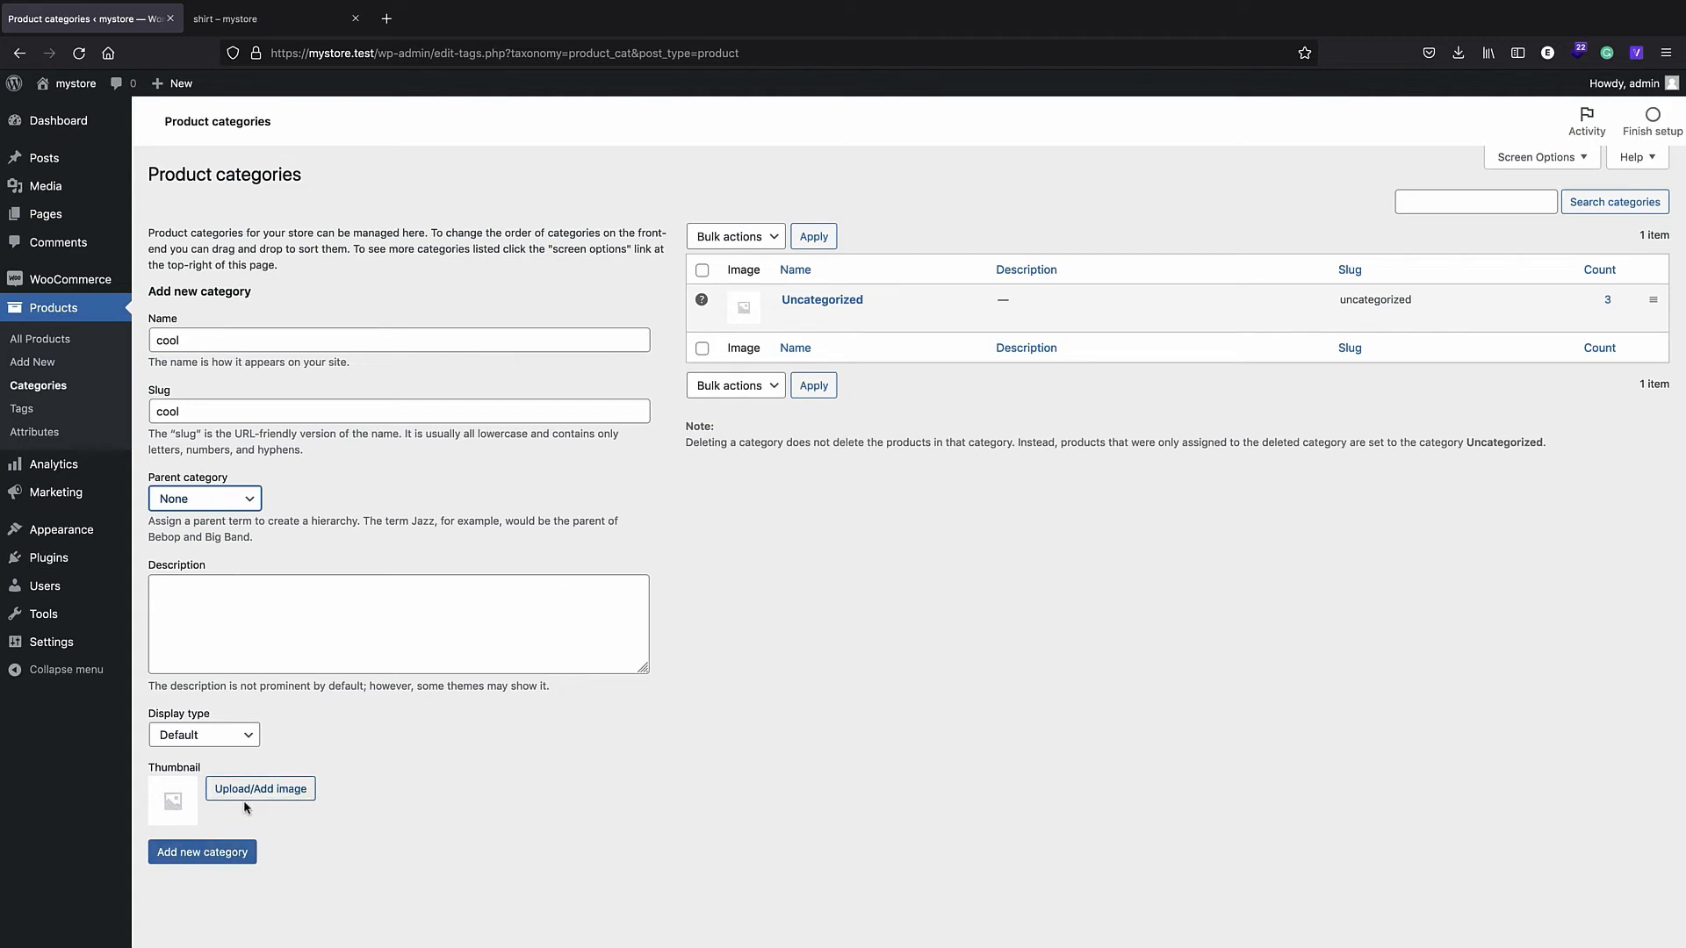
click(180, 859)
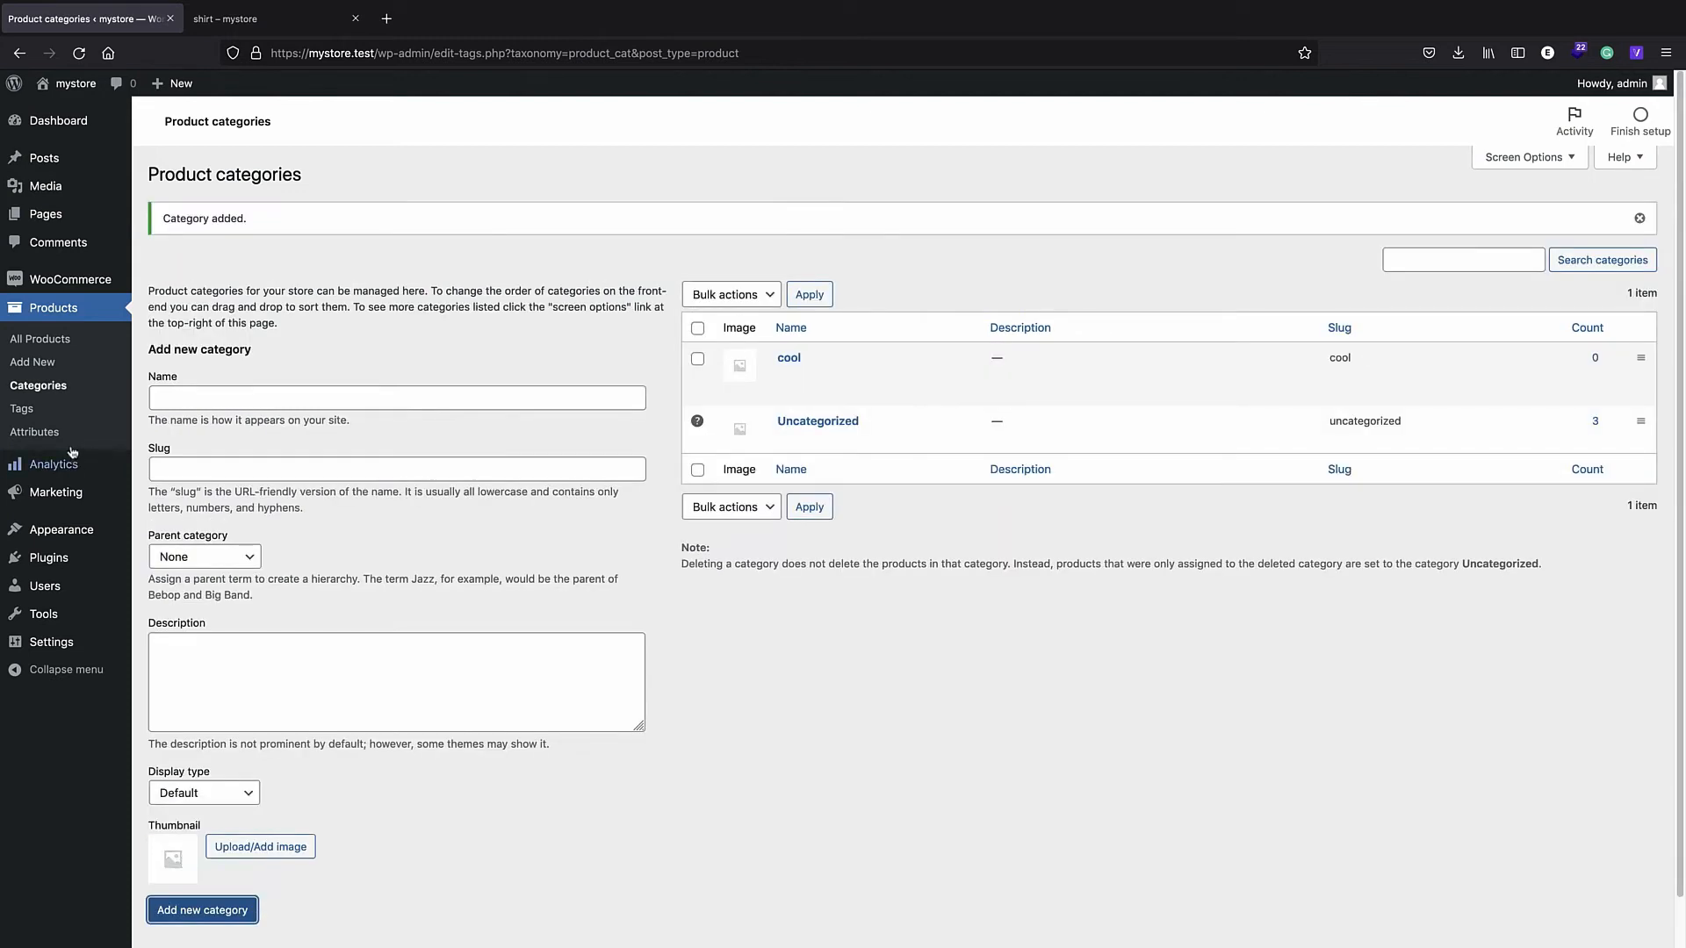
- Tick the 'cool' category on the shirt product and update it
click(51, 314)
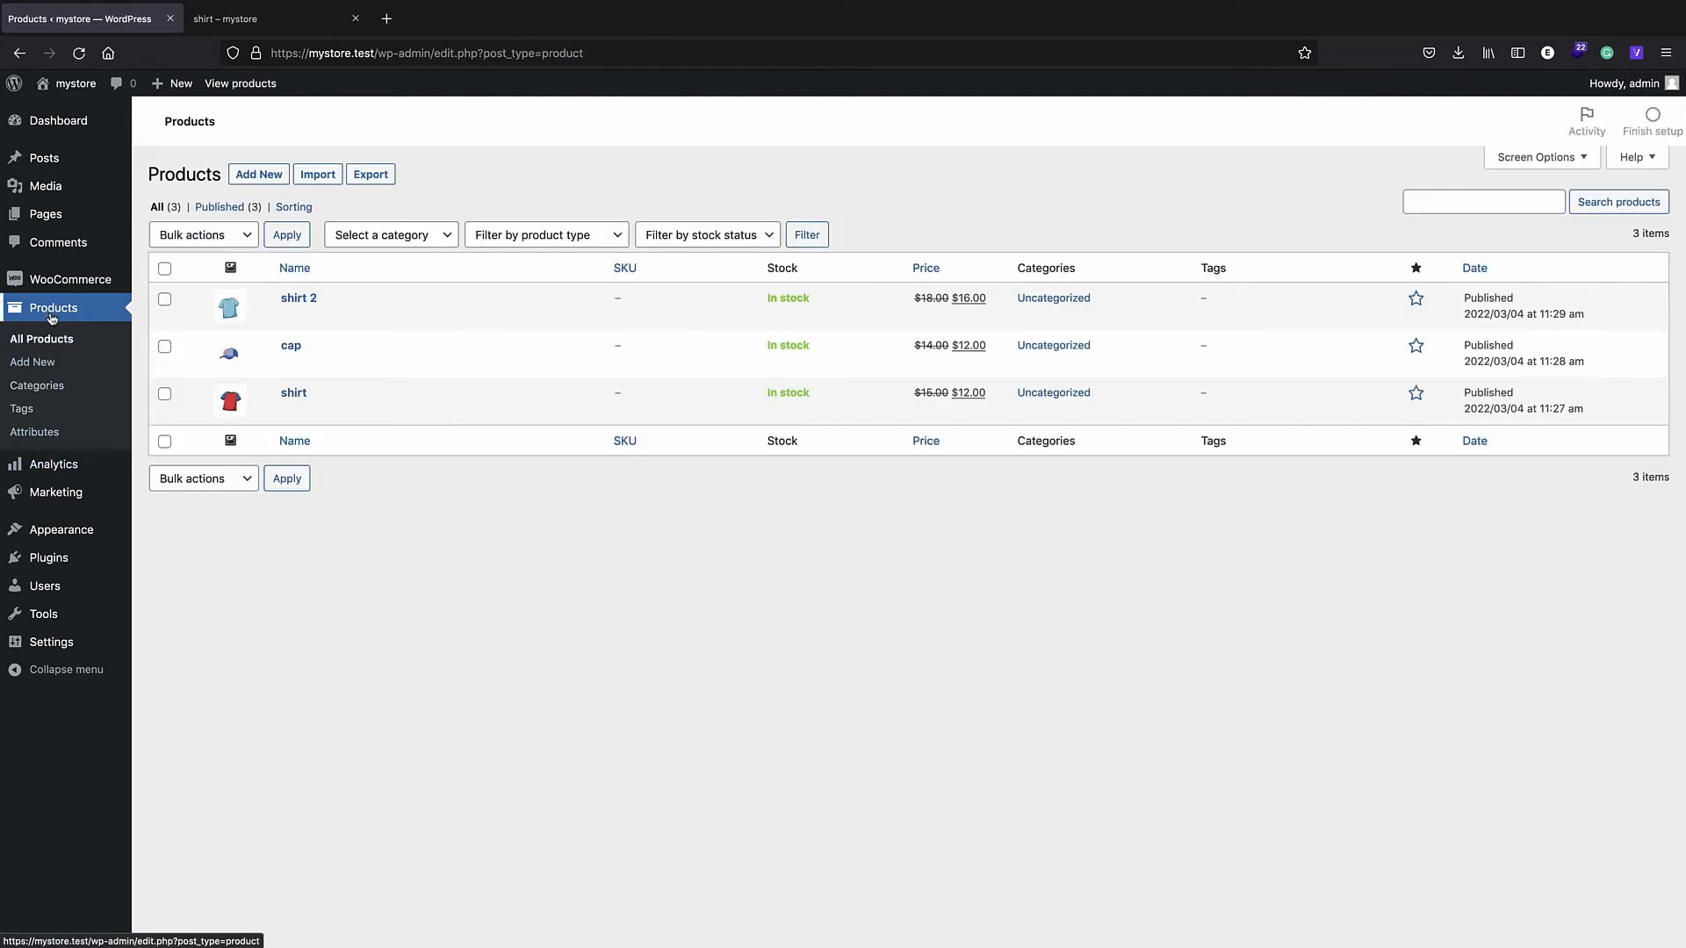
click(294, 392)
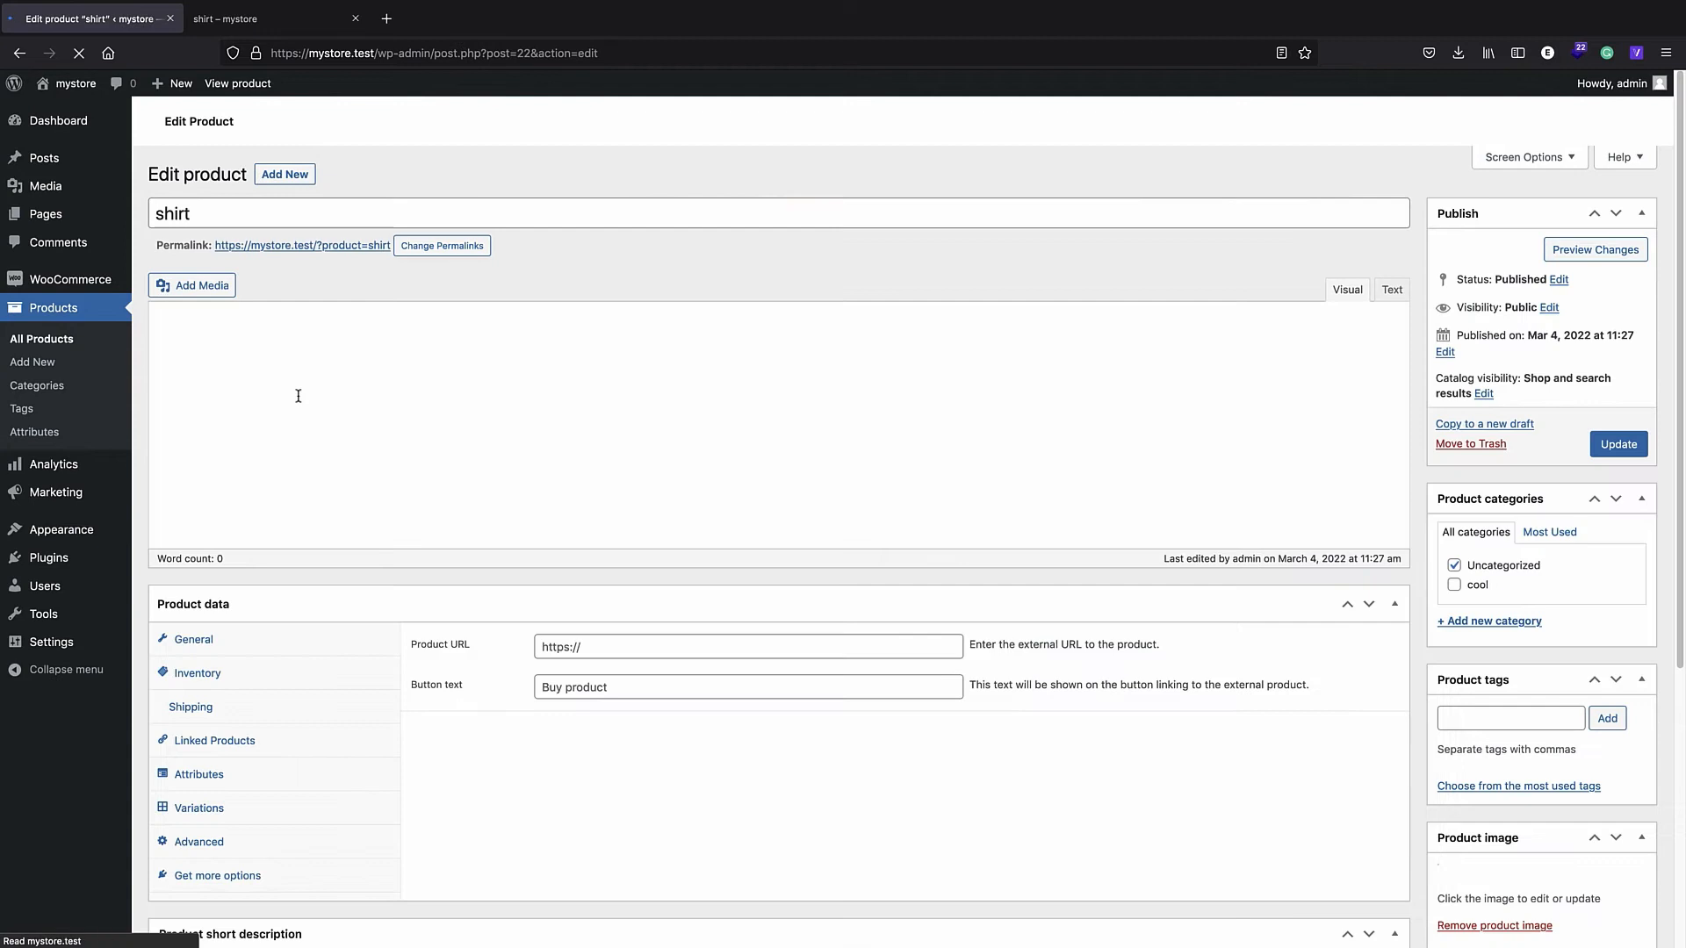
scroll(339, 758, down, 1)
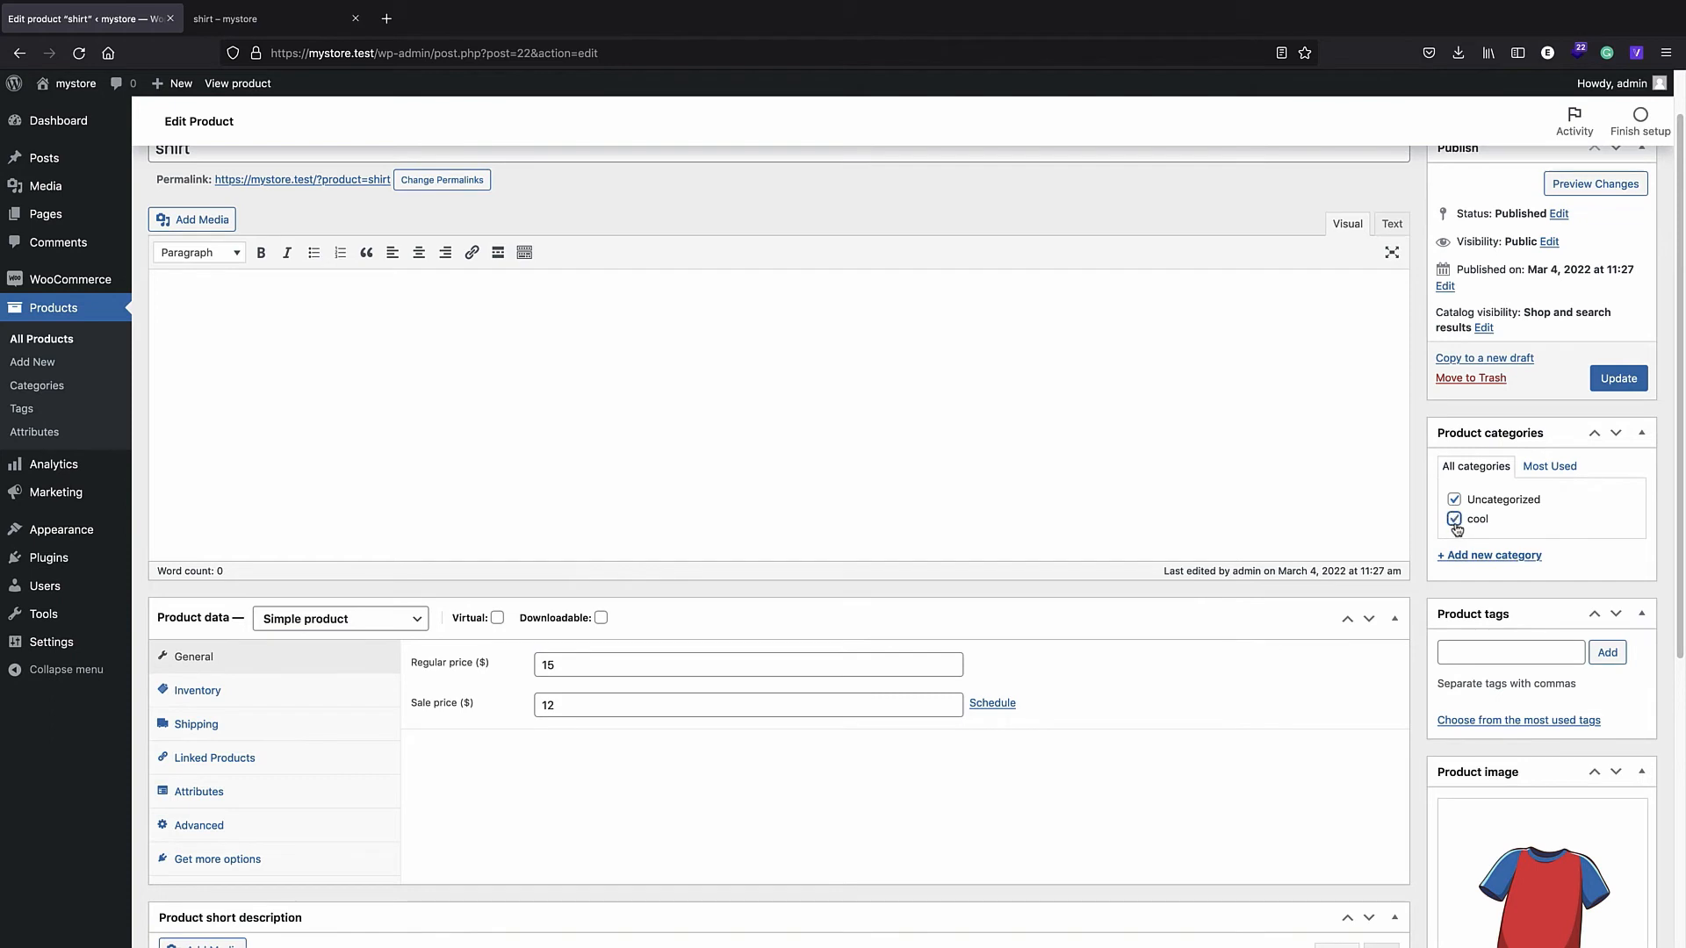
click(1618, 378)
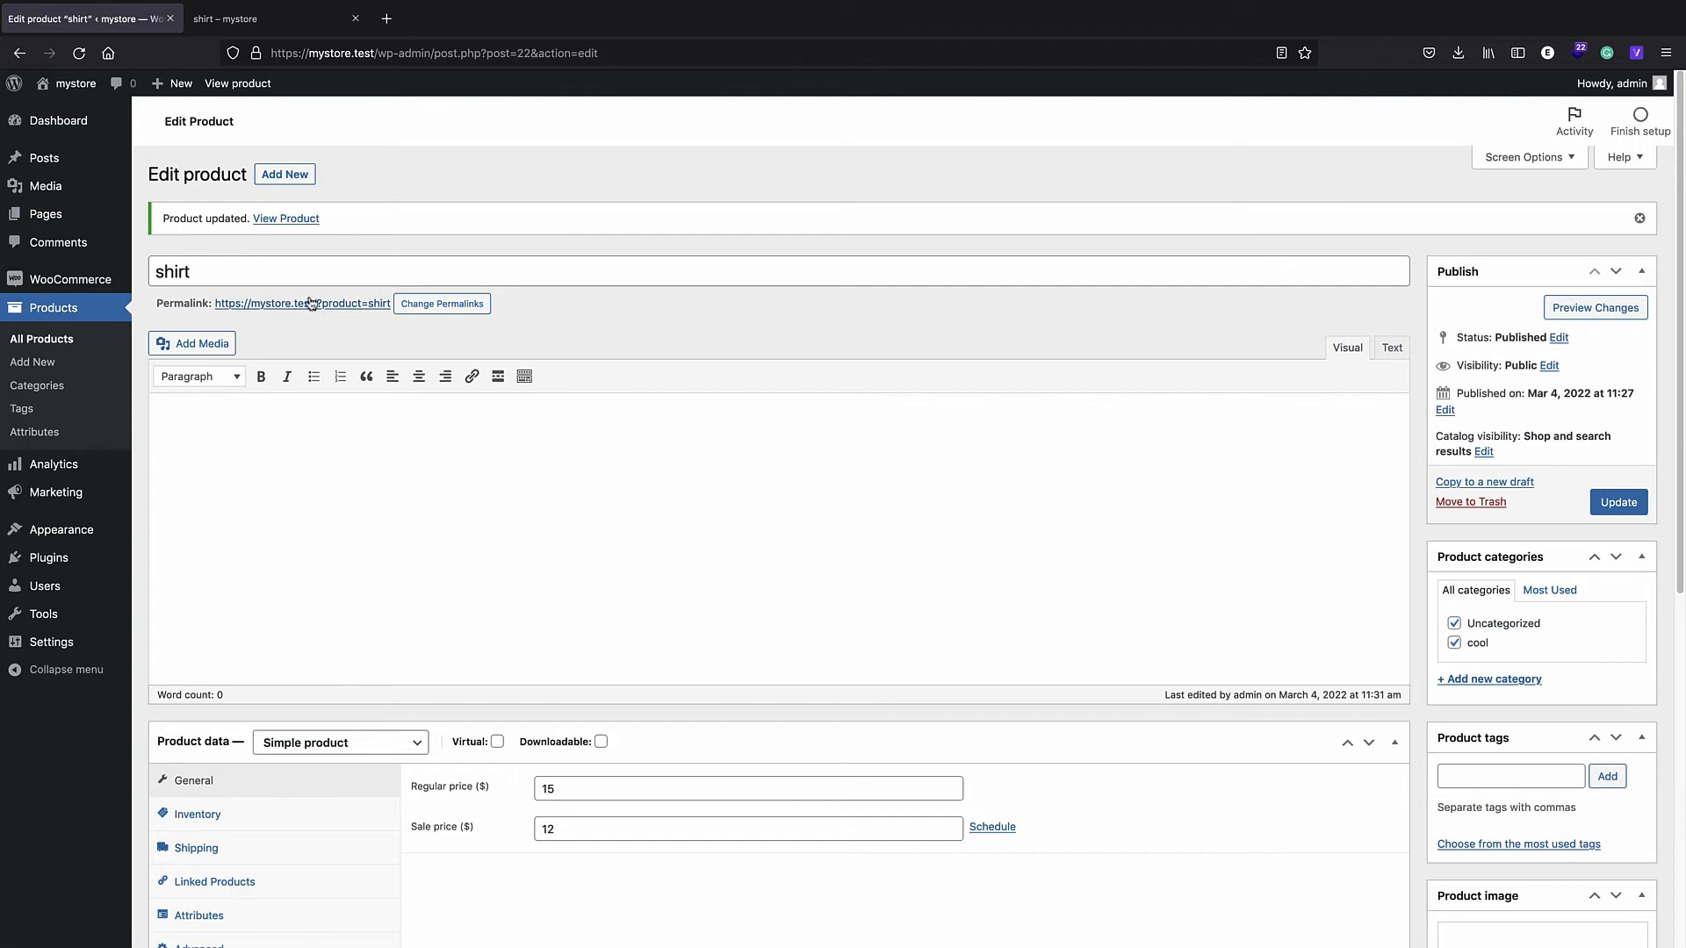
- Switch the site permalink structure to Post name and save the change
mouse_move(97, 642)
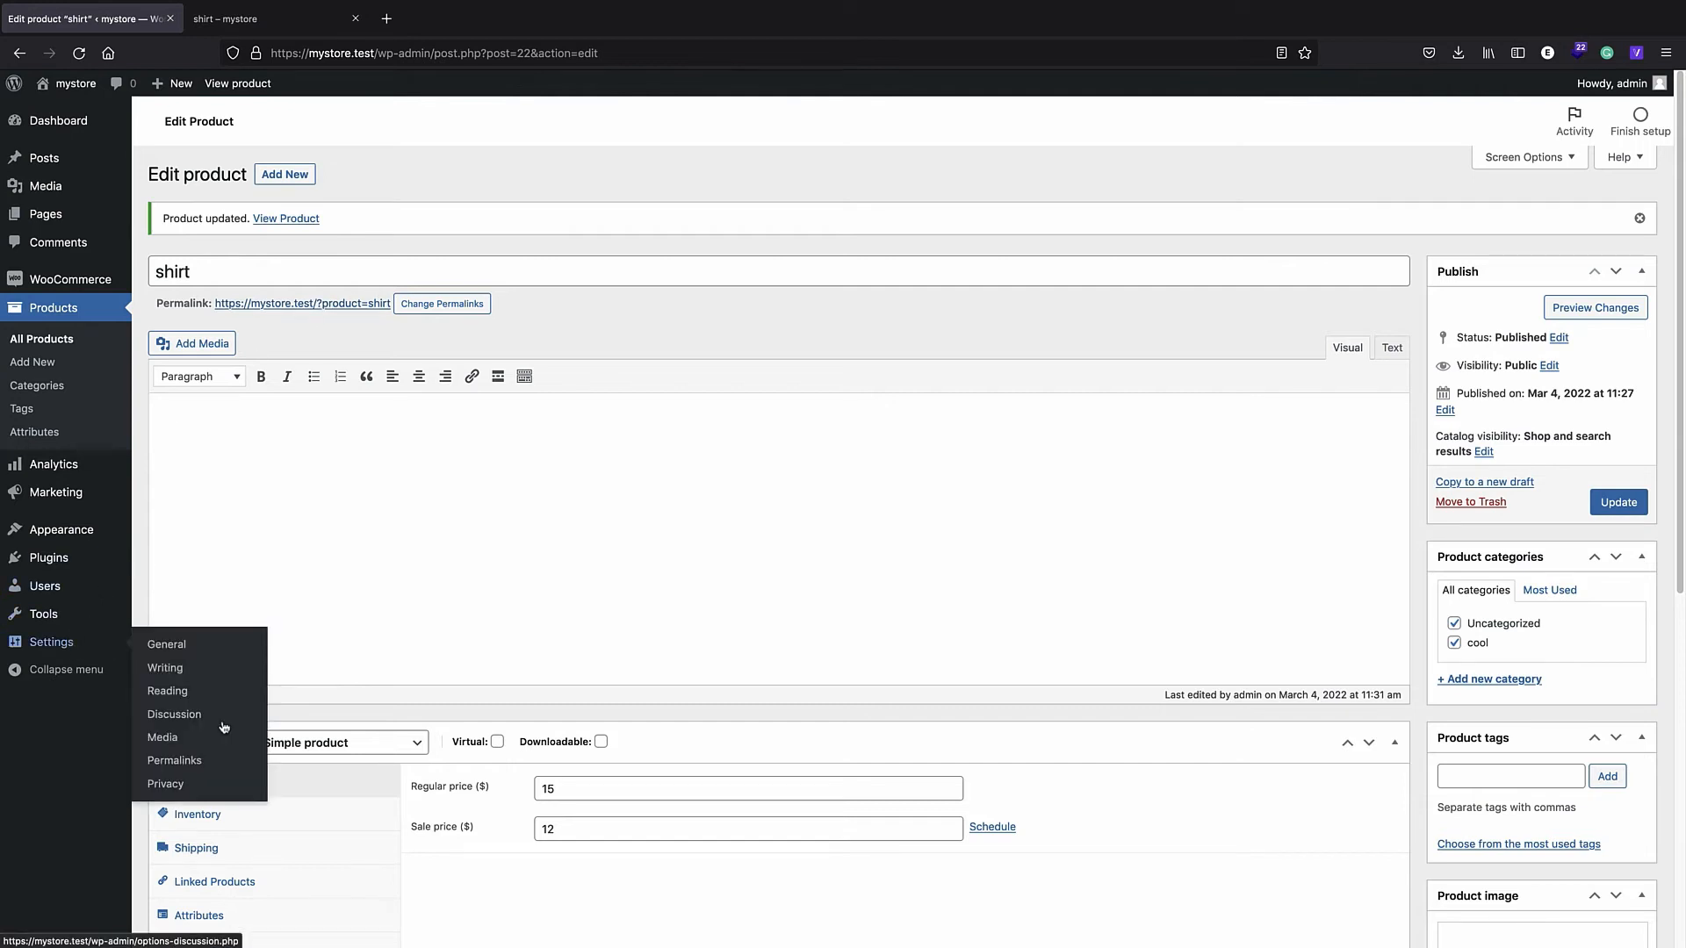
click(201, 760)
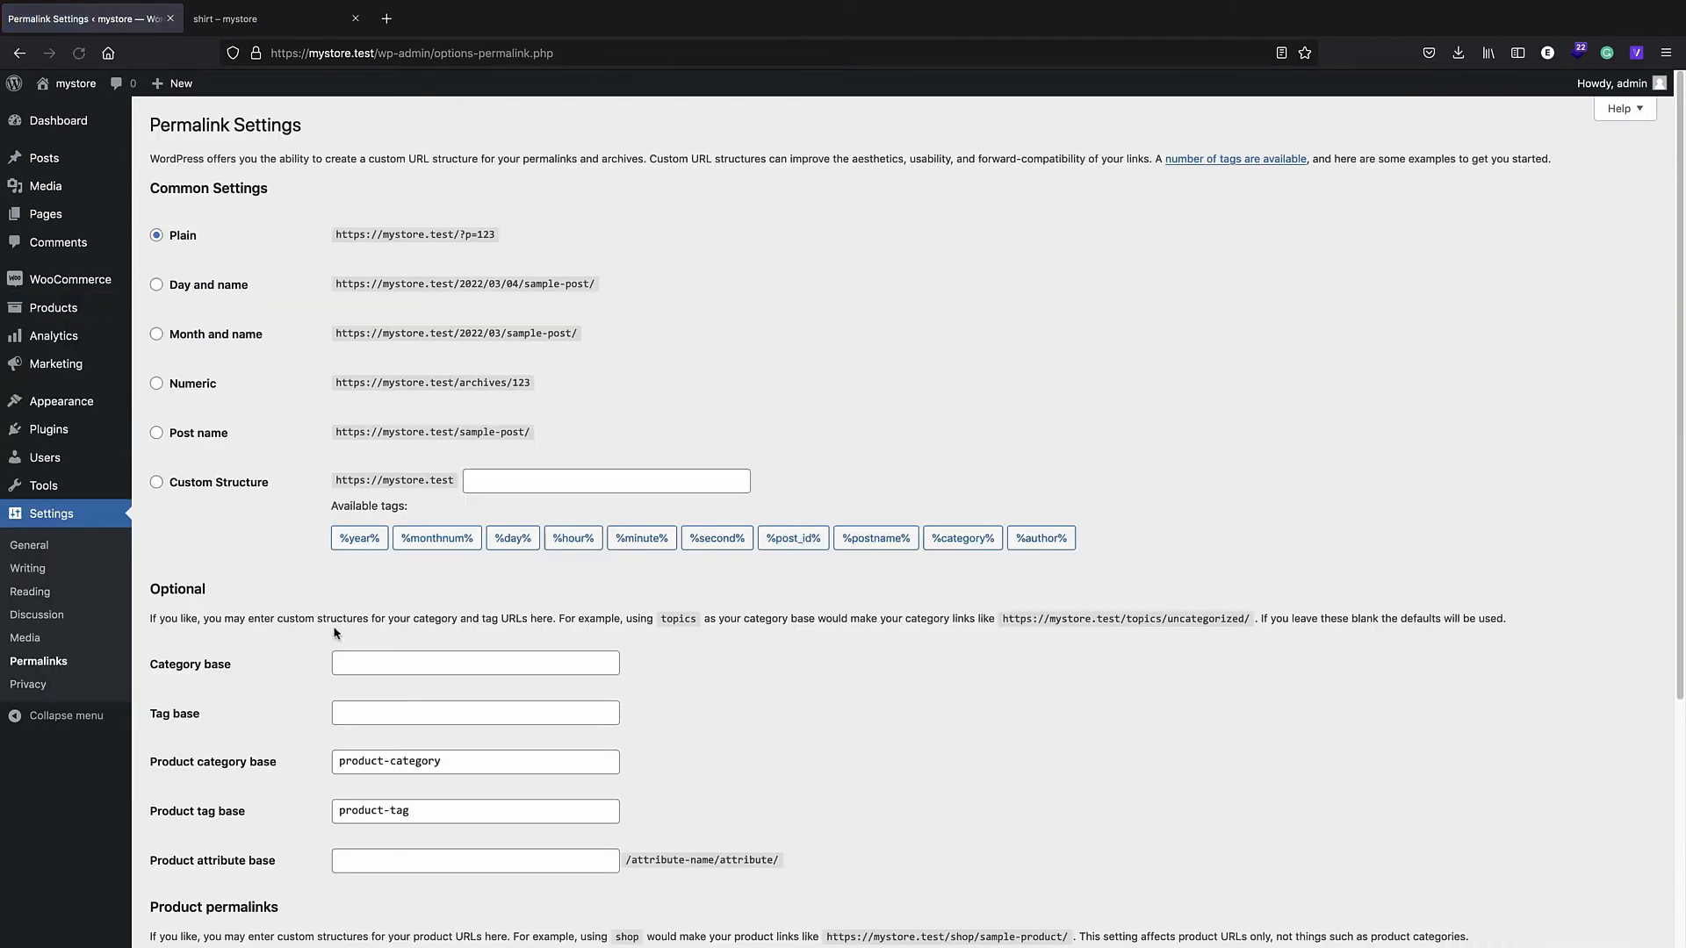
click(157, 433)
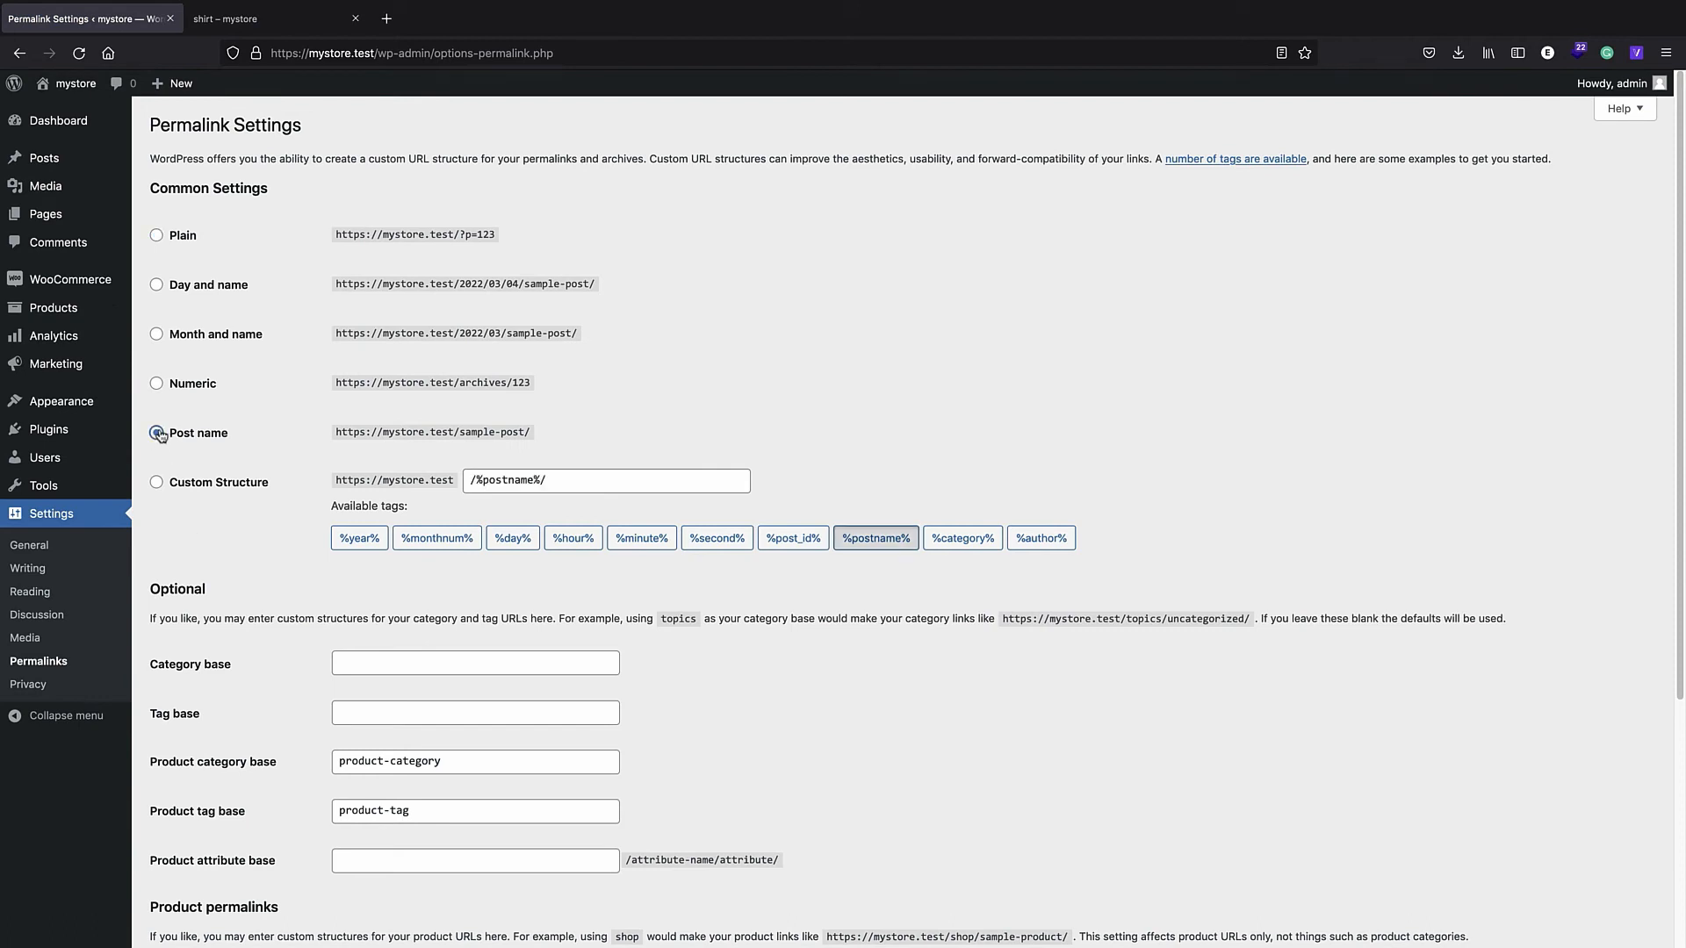
scroll(466, 435, down, 5)
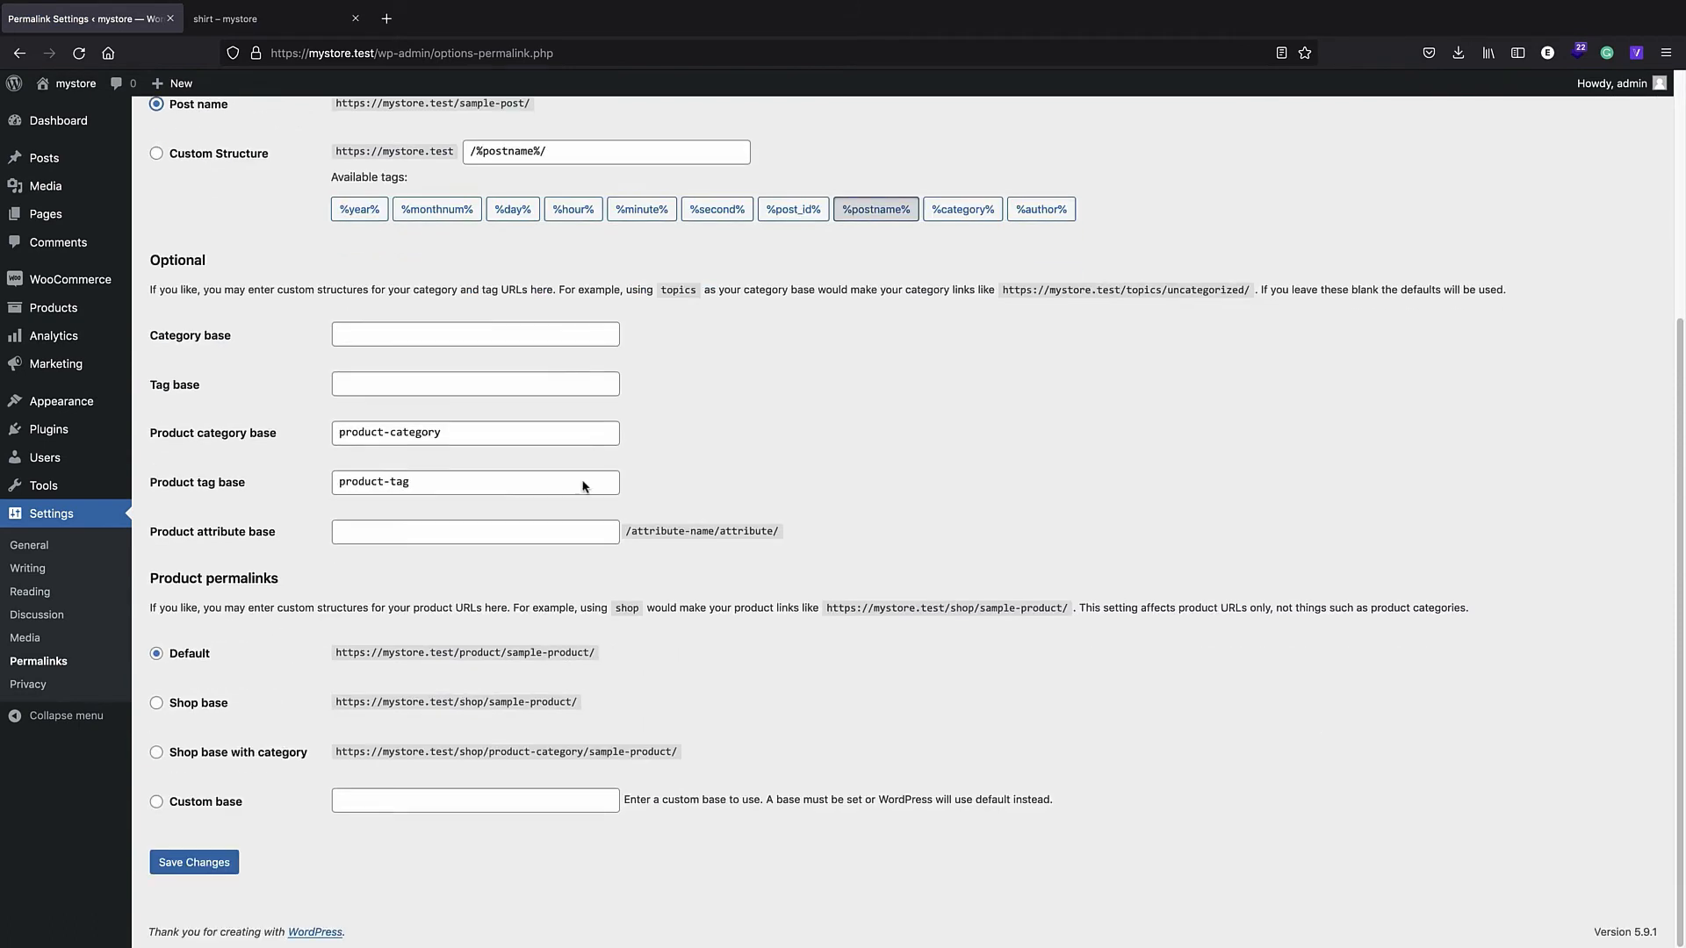
click(201, 862)
- Set the product permalink custom base to product/
scroll(274, 657, down, 5)
click(385, 800)
text(/)
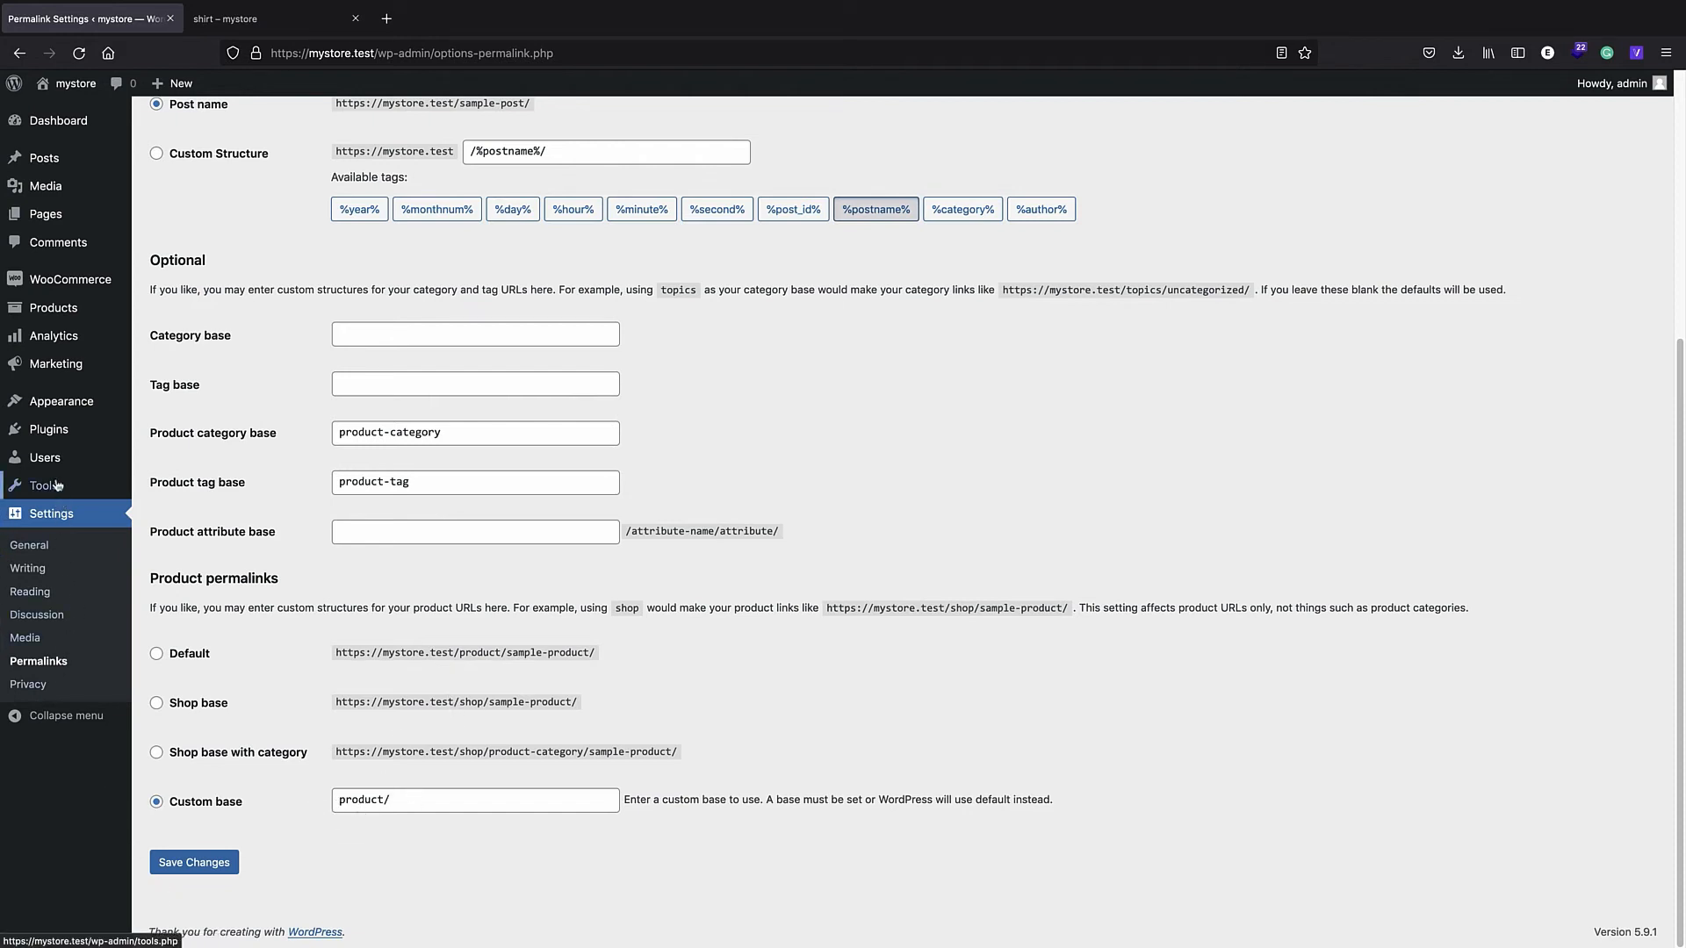
- Confirm All Products shows shirt under cool, then go back to the shirt's store page tab
click(68, 278)
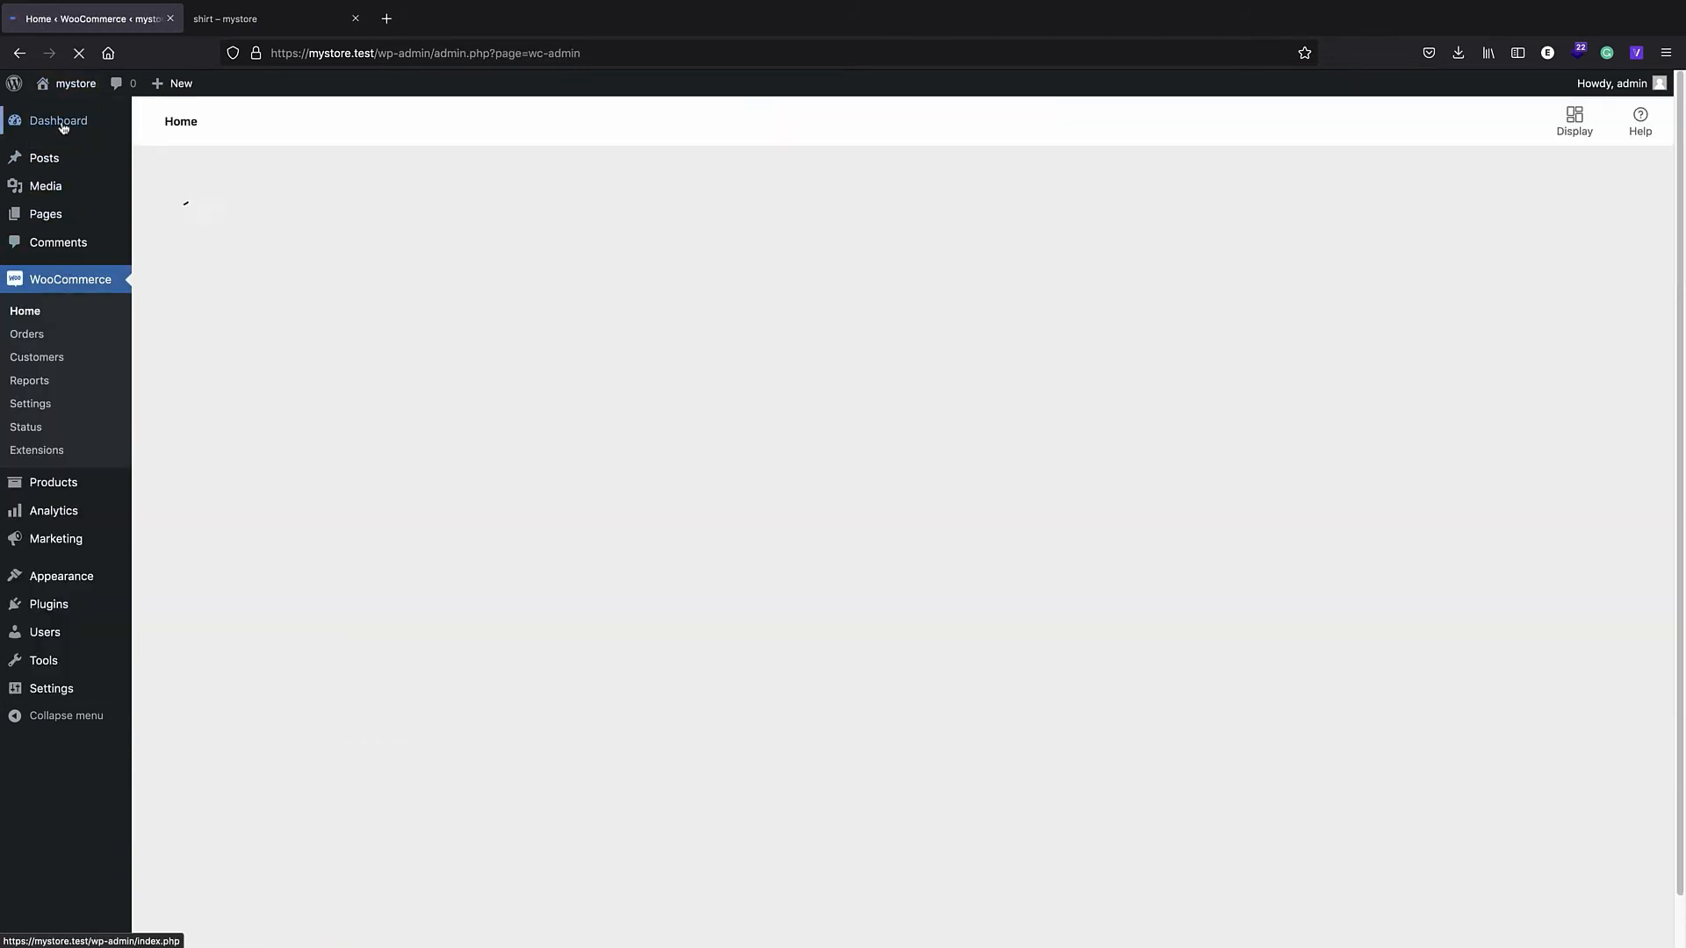
mouse_move(72, 92)
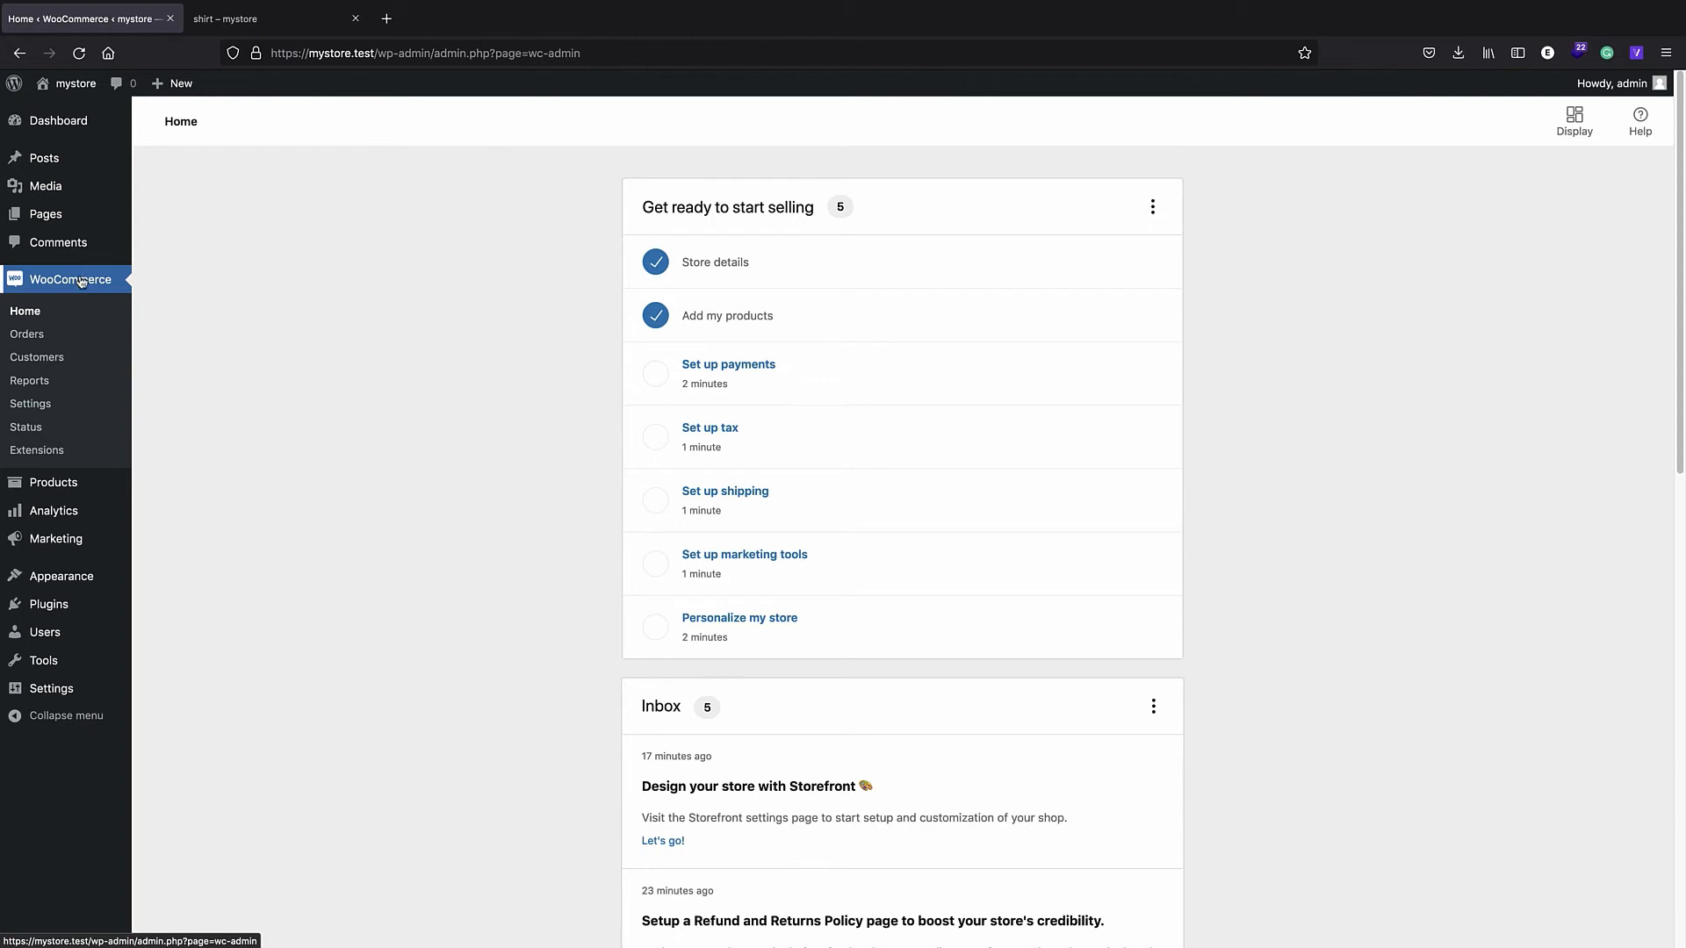
mouse_move(62, 483)
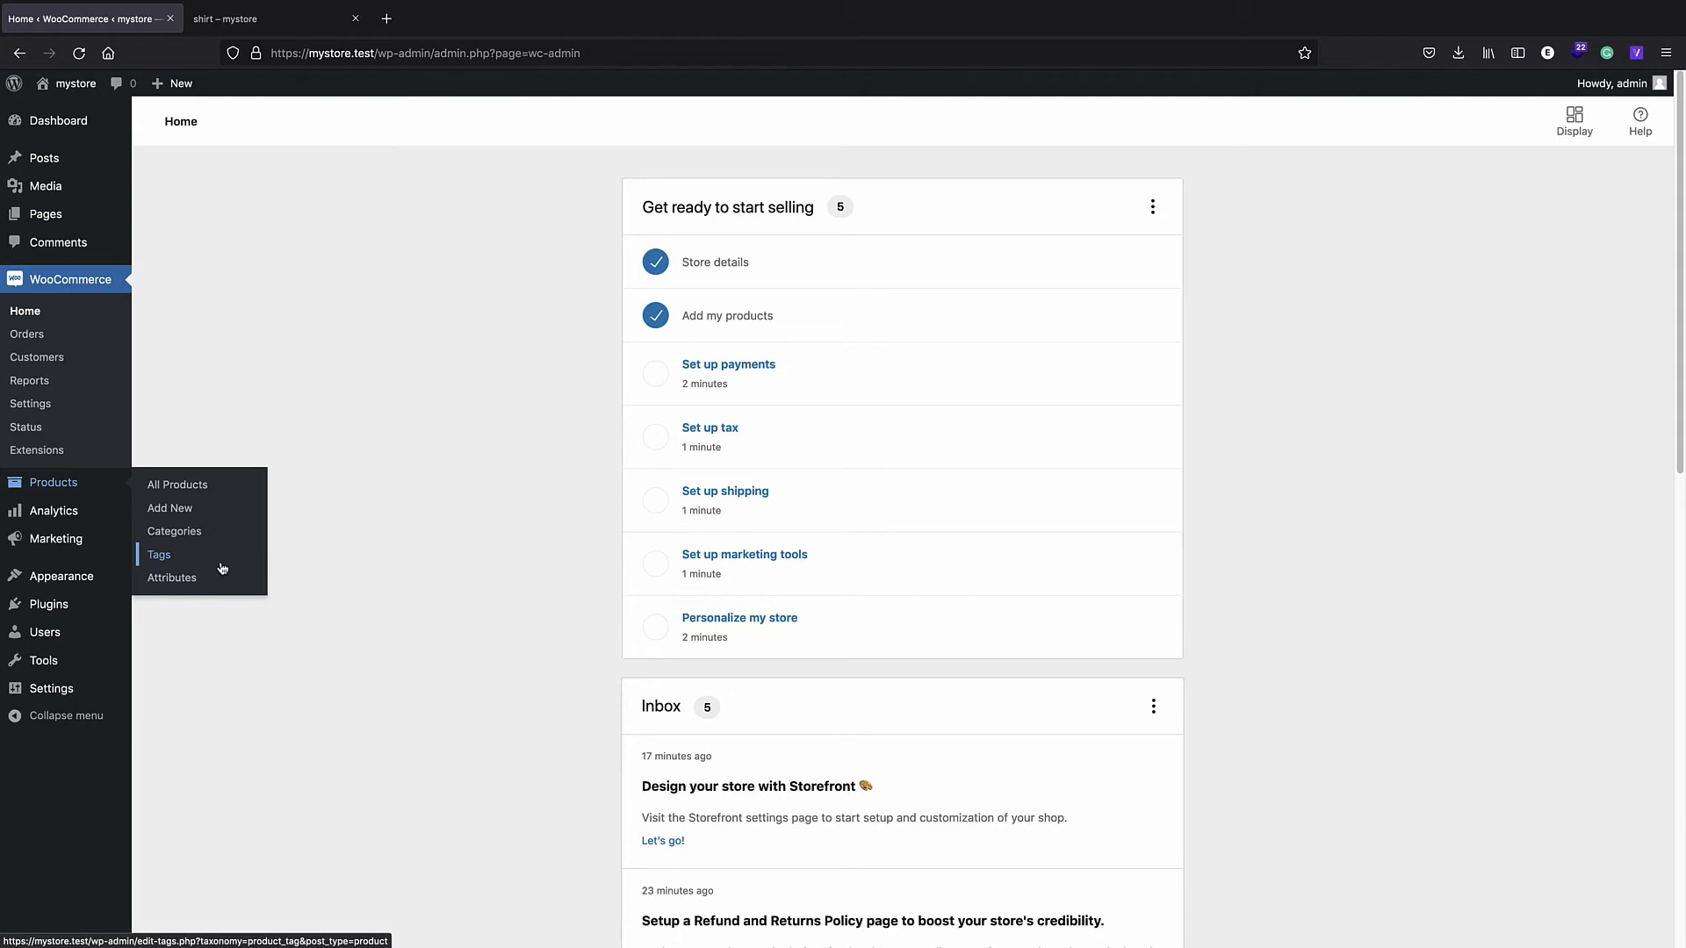
click(176, 485)
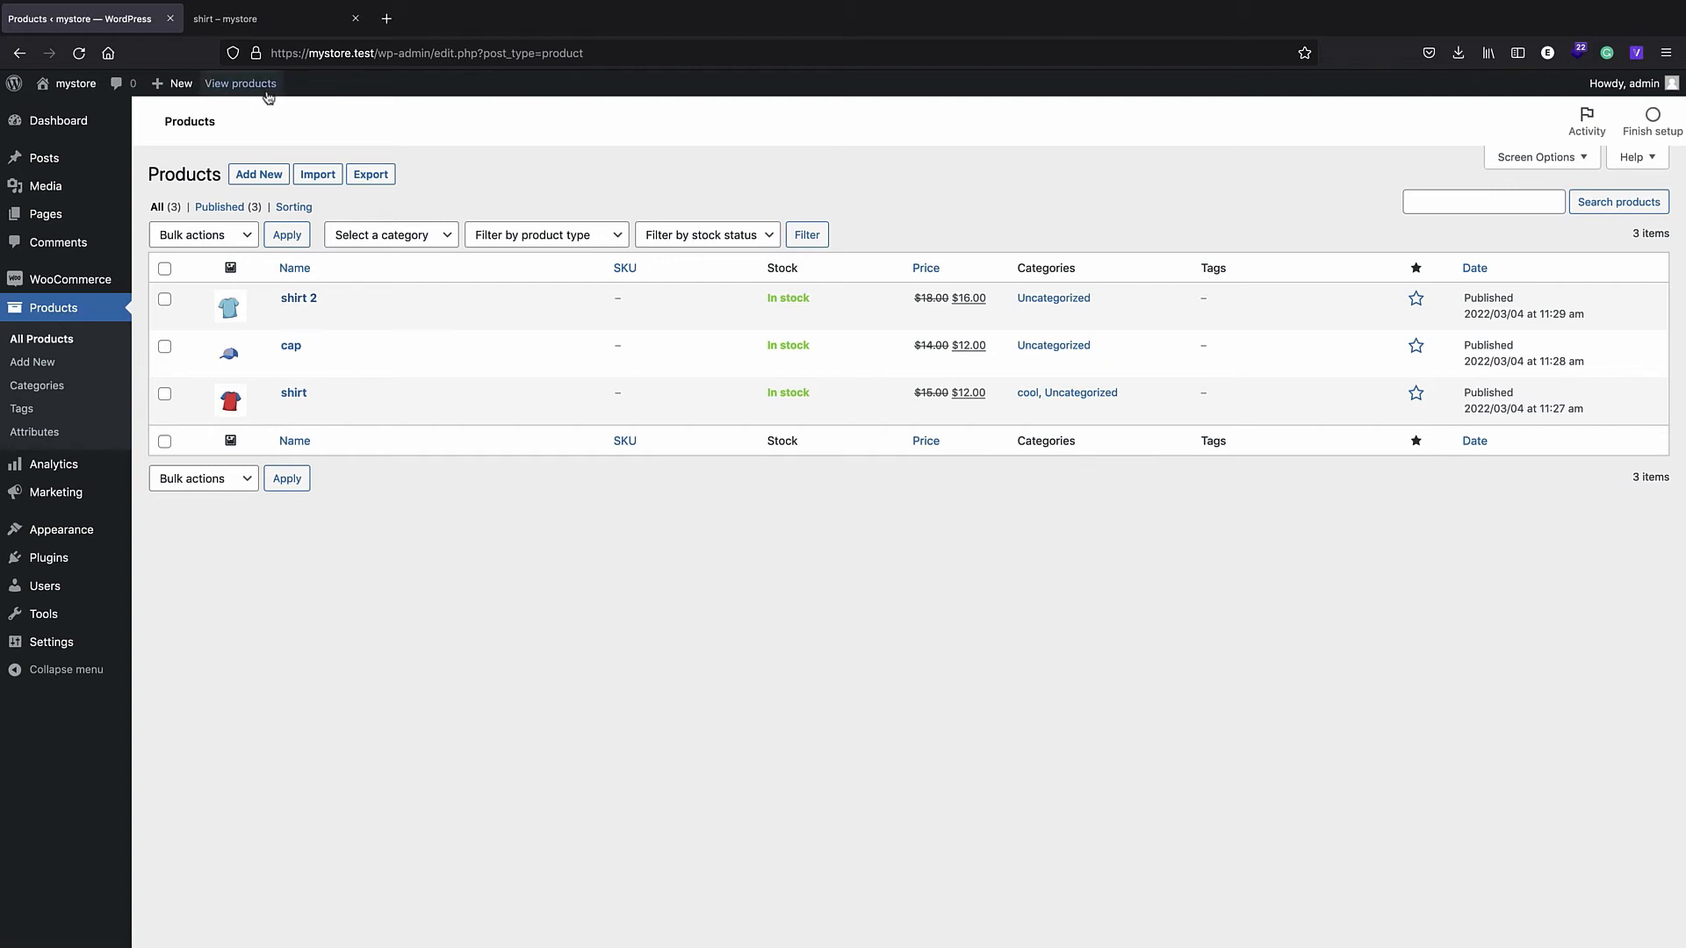
click(245, 19)
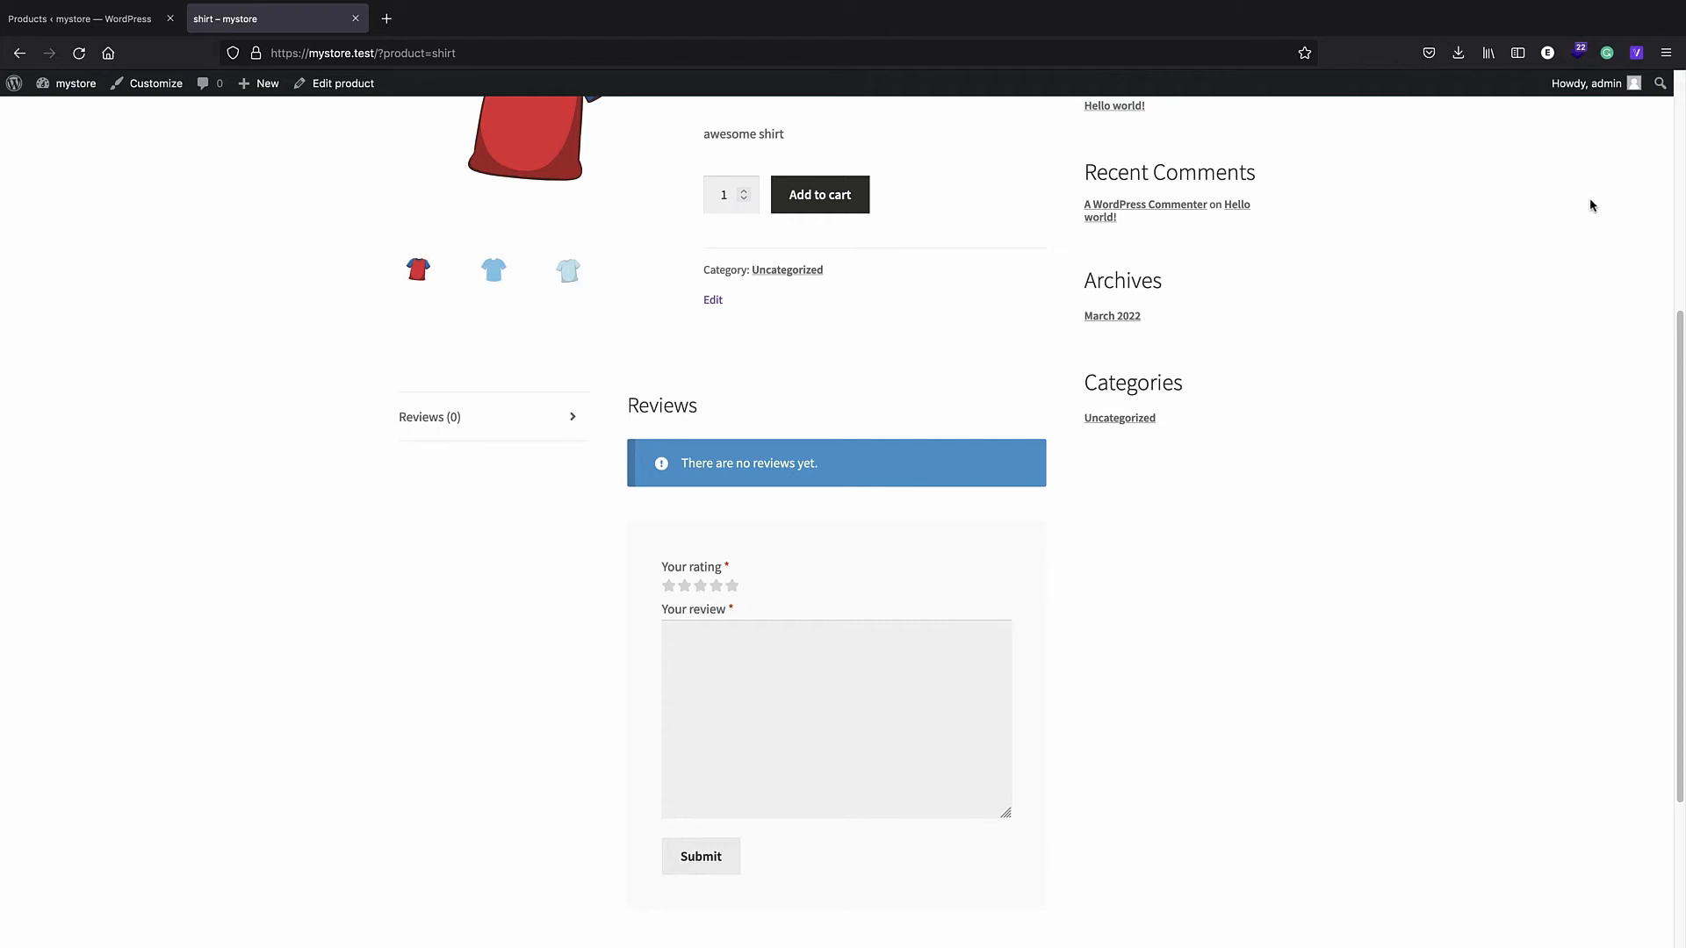
- Load the store's home page in a new private browsing window
click(1666, 52)
click(1475, 173)
text(https://mystore.test/)
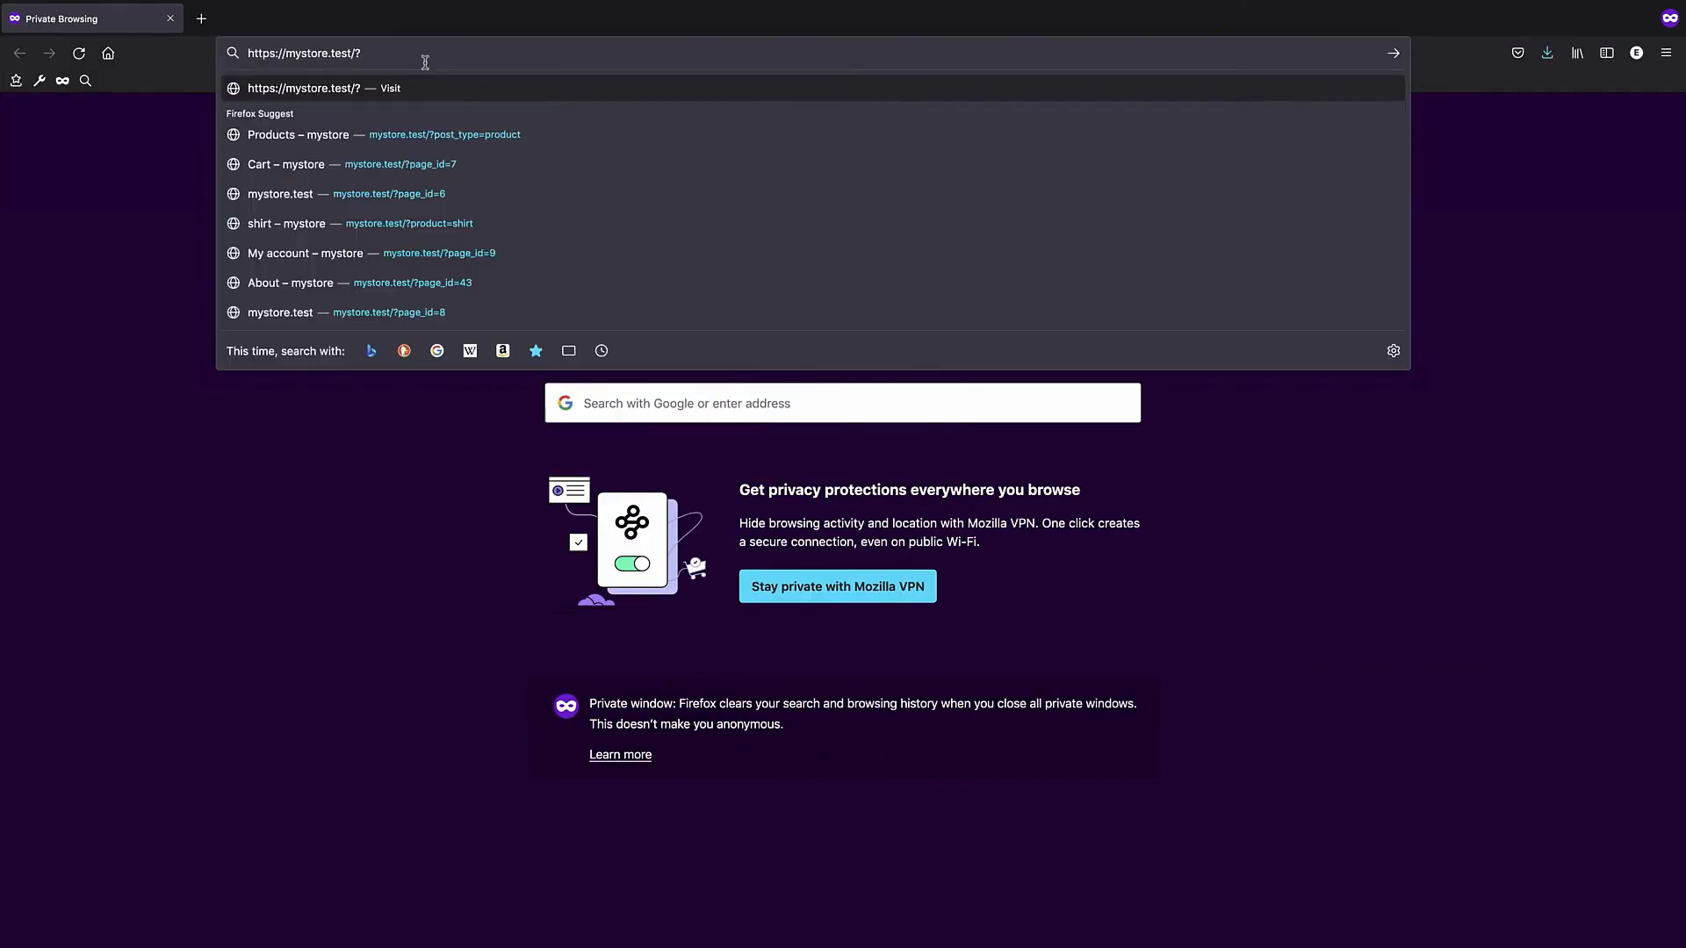
key(Return)
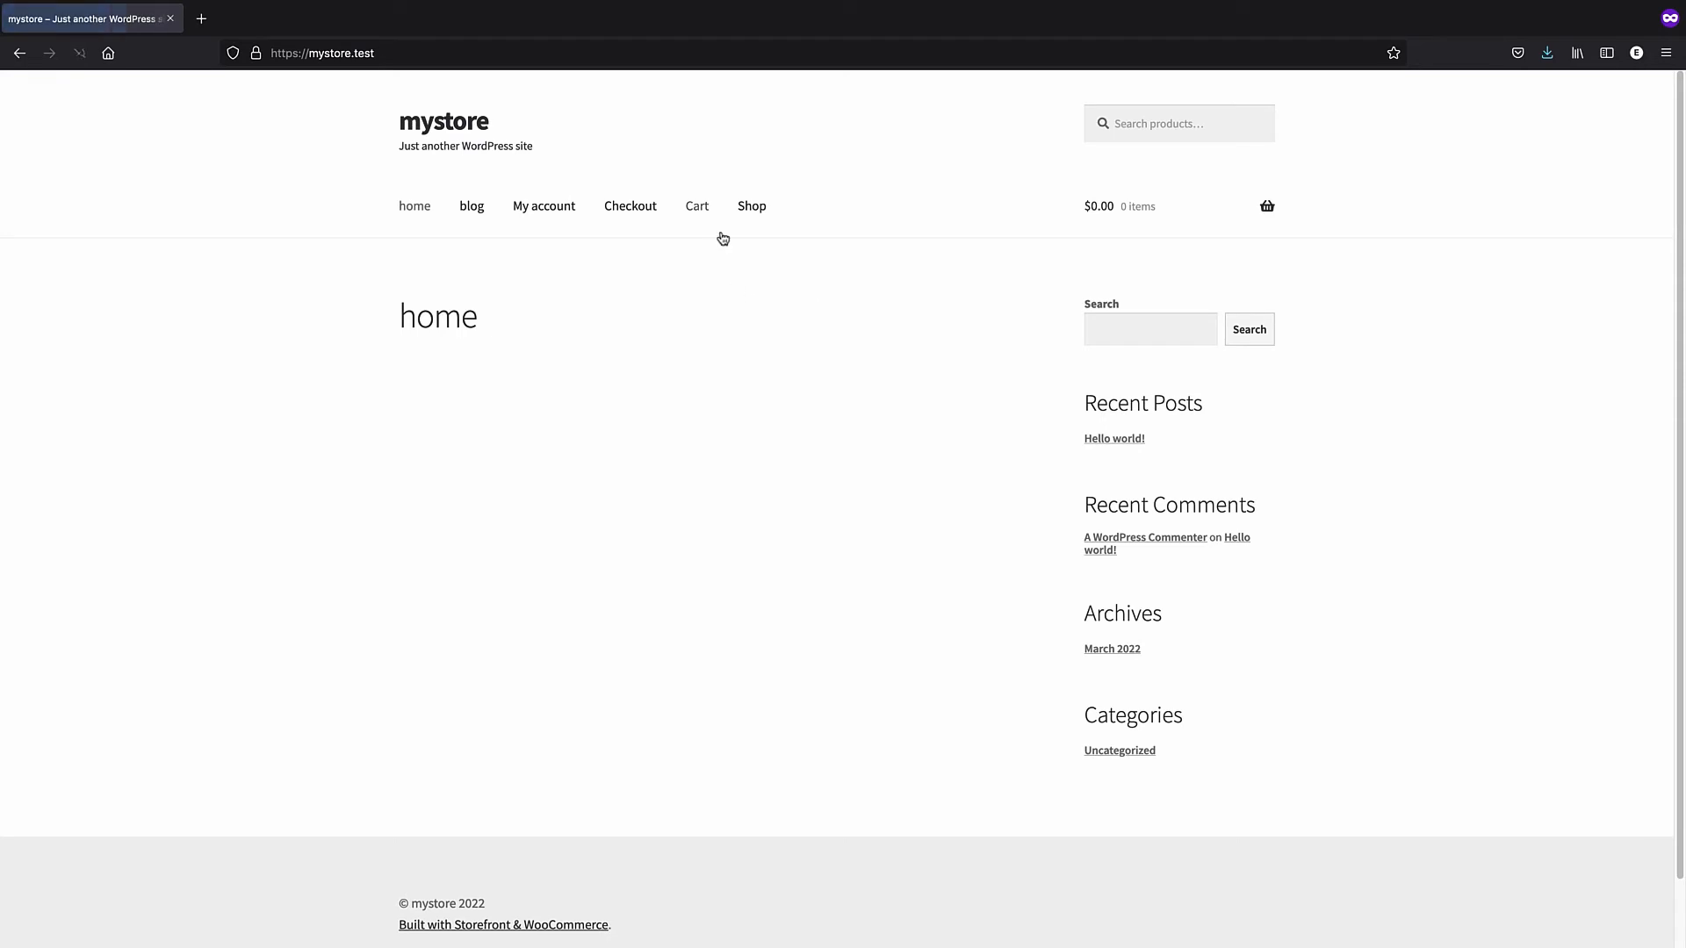
- Add the cap to the cart from the Shop page and proceed to checkout
click(748, 208)
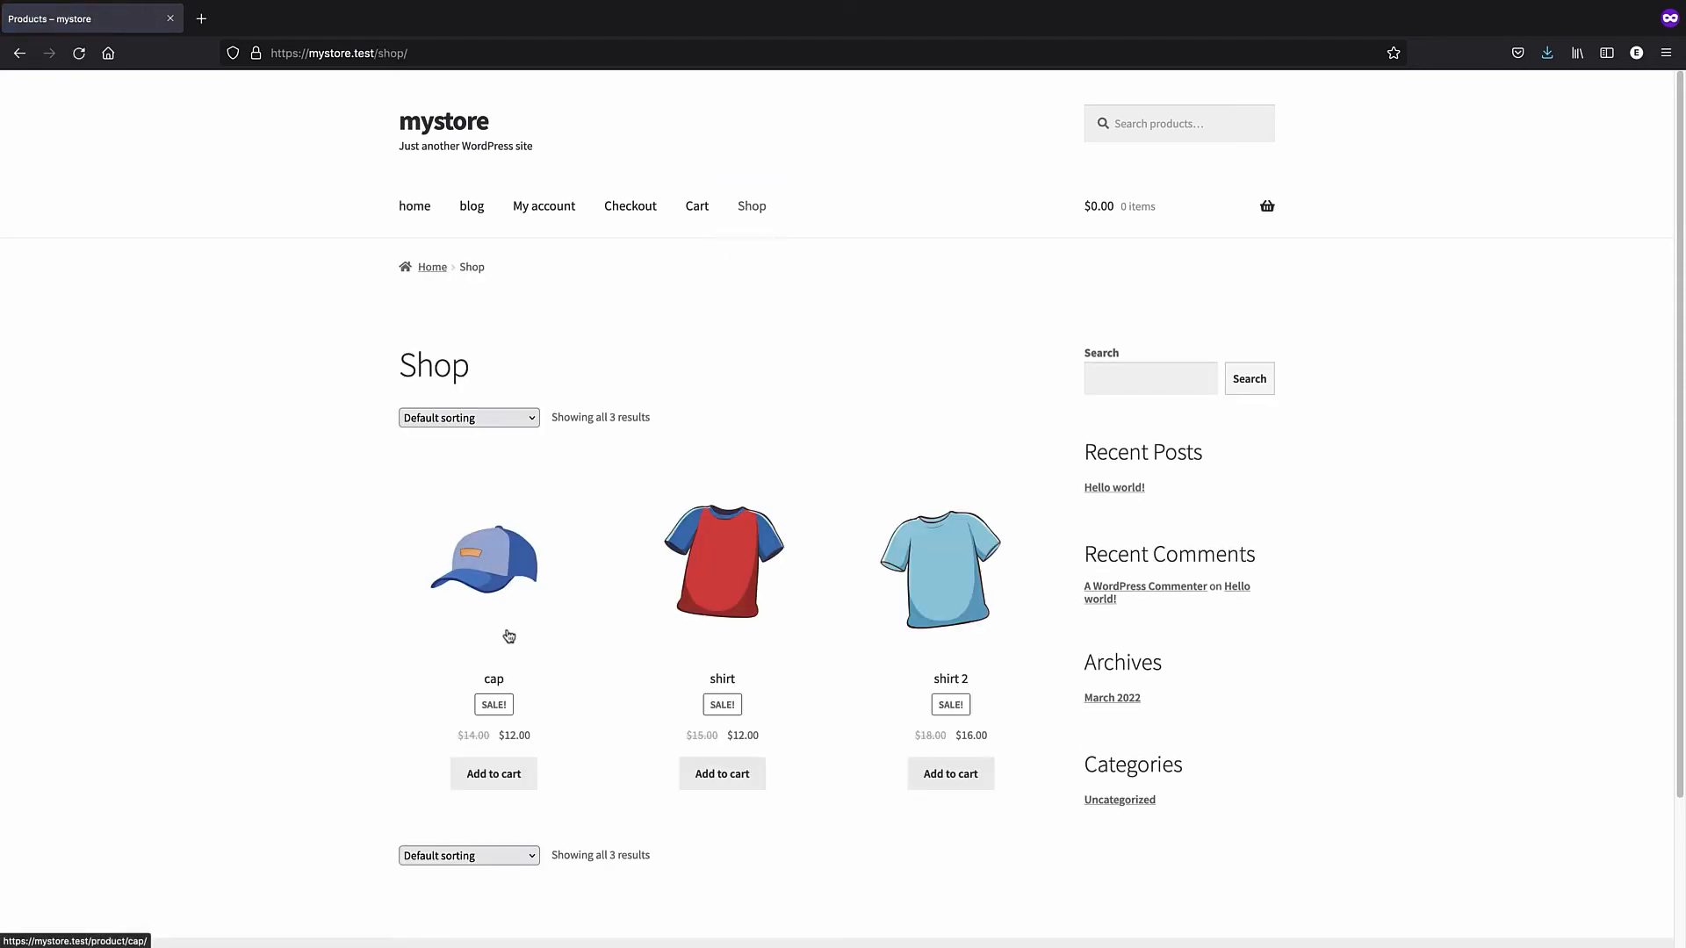
click(512, 558)
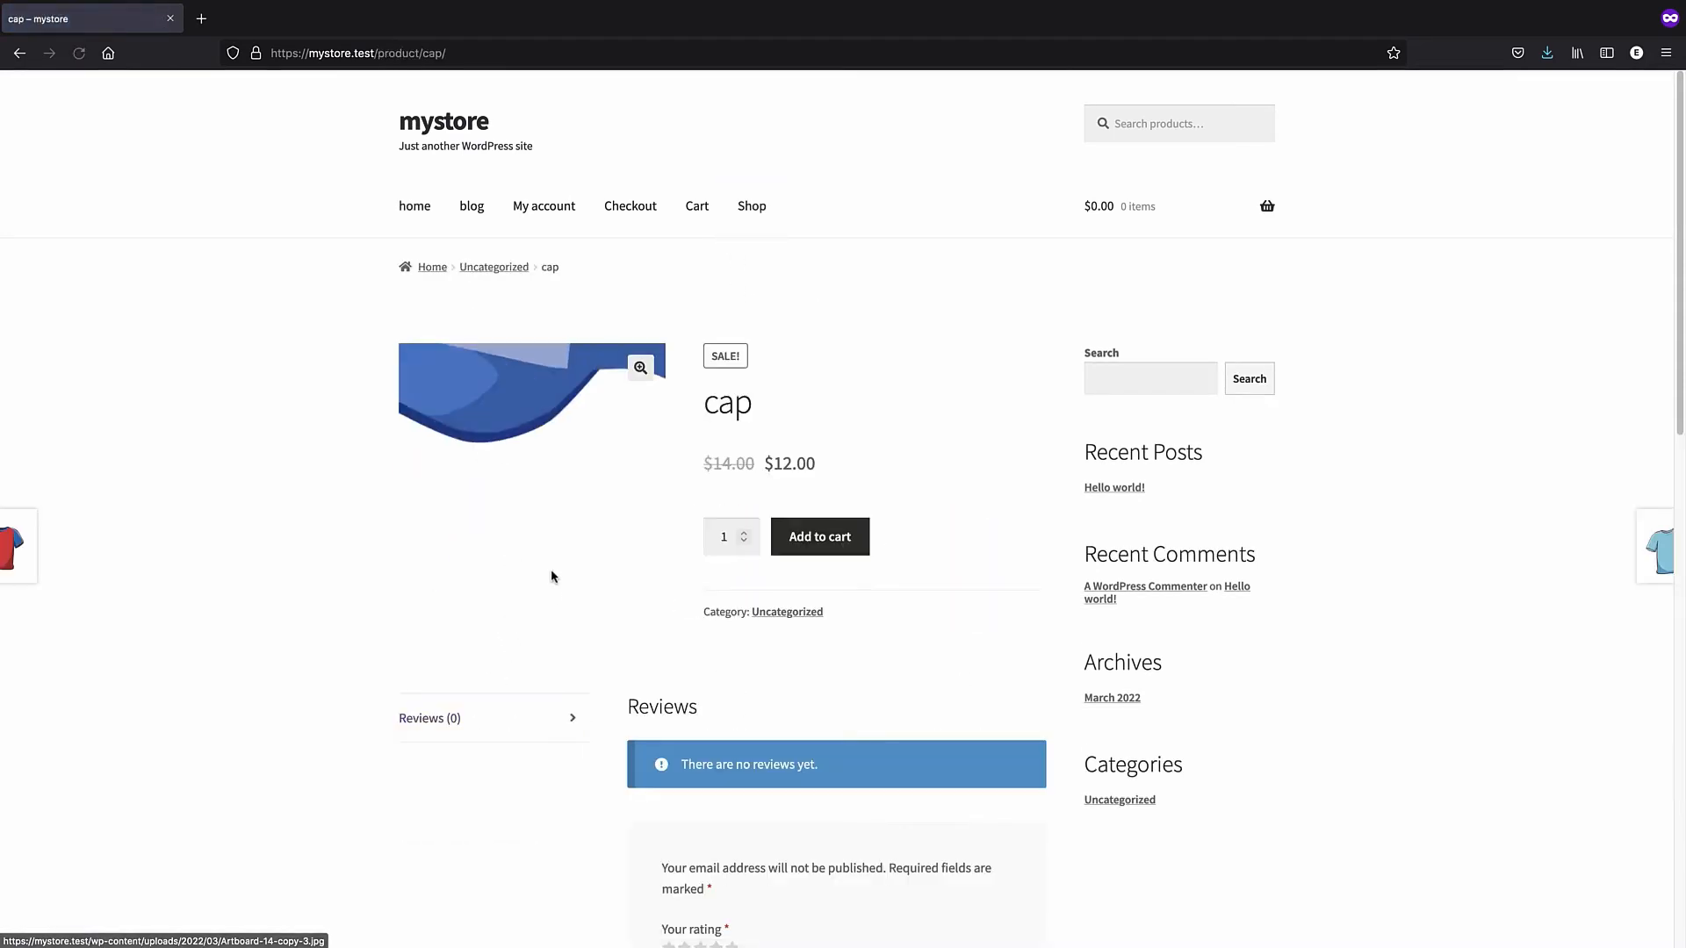
click(825, 539)
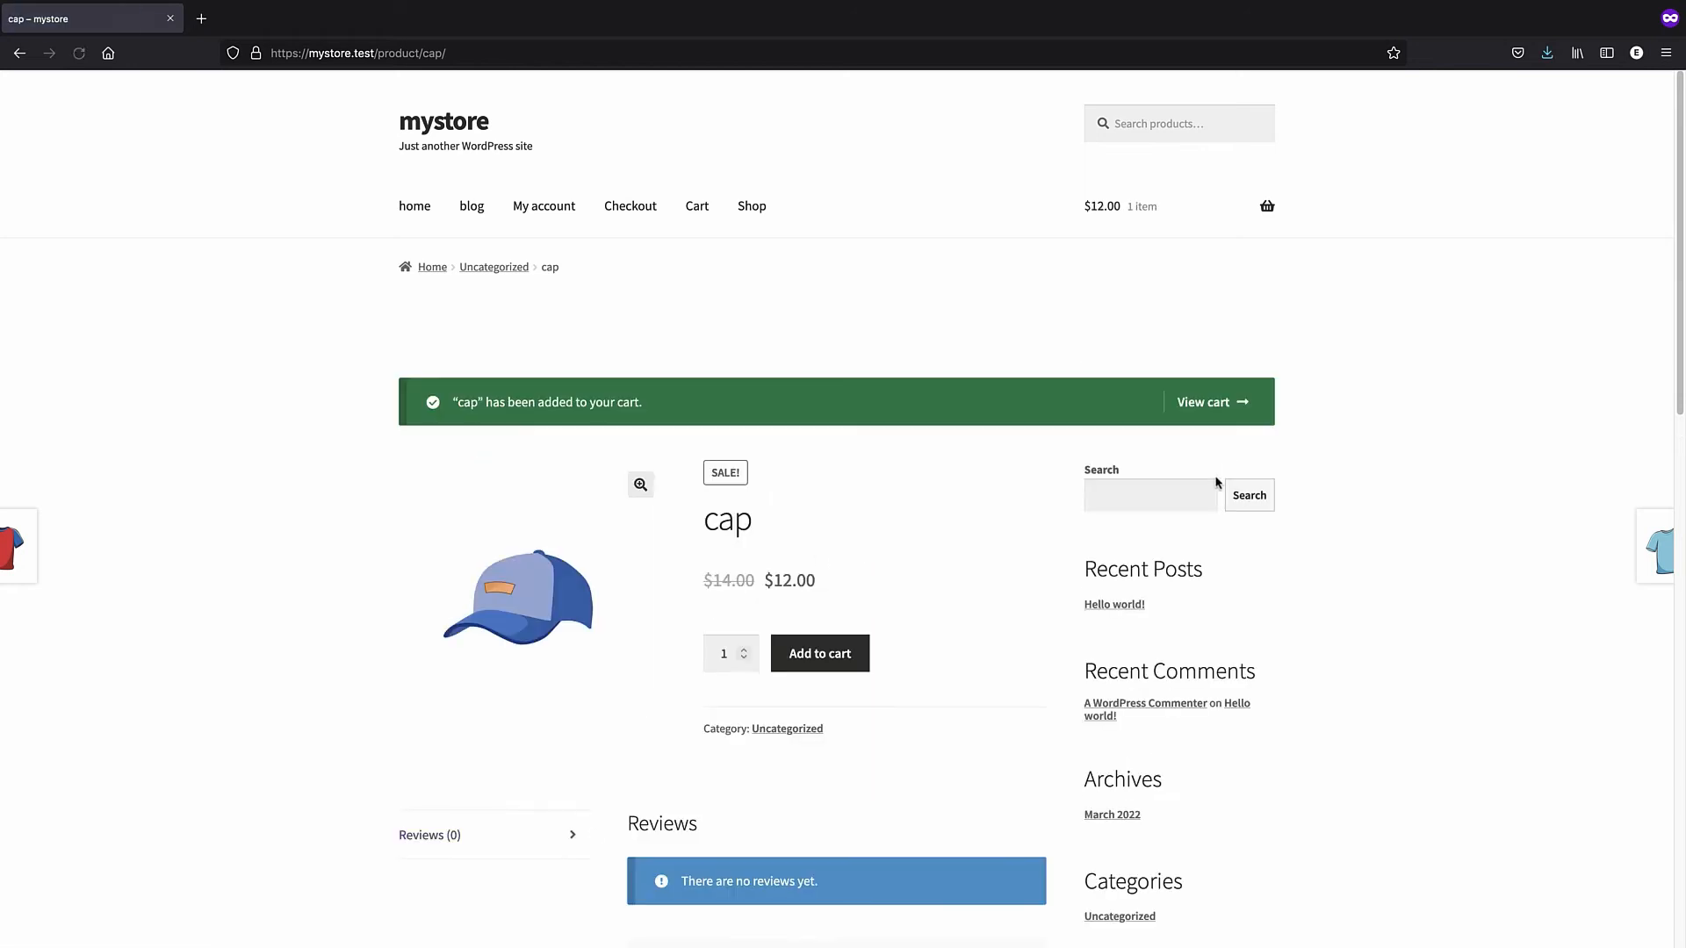
click(1210, 408)
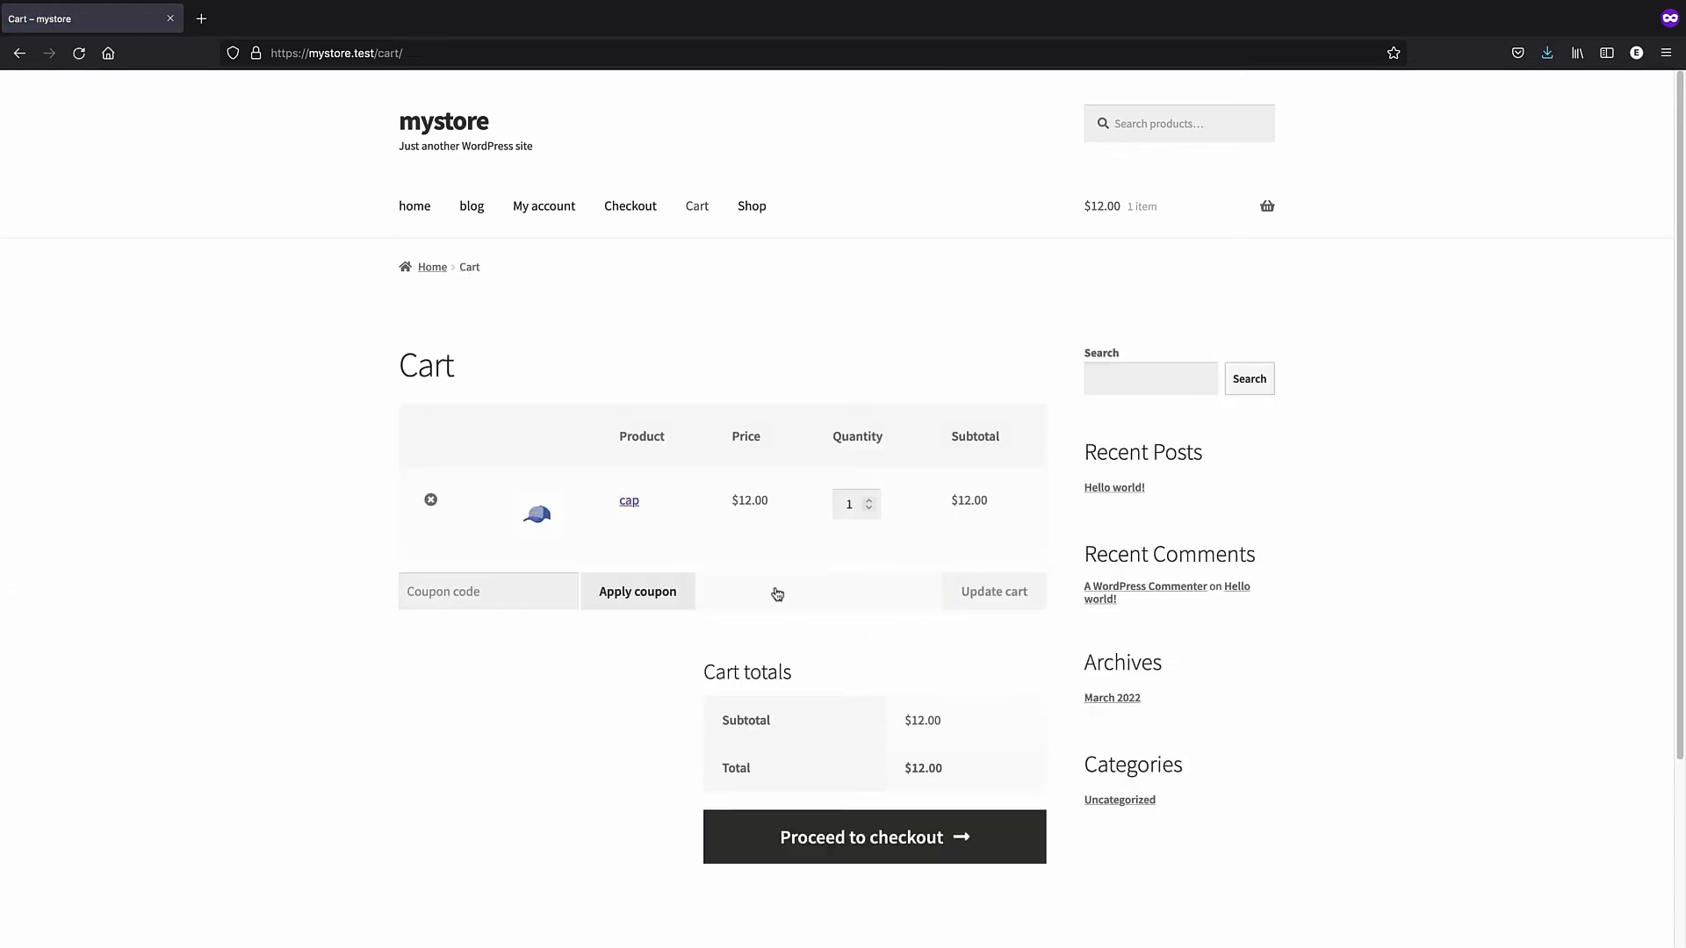
scroll(615, 575, down, 1)
click(446, 532)
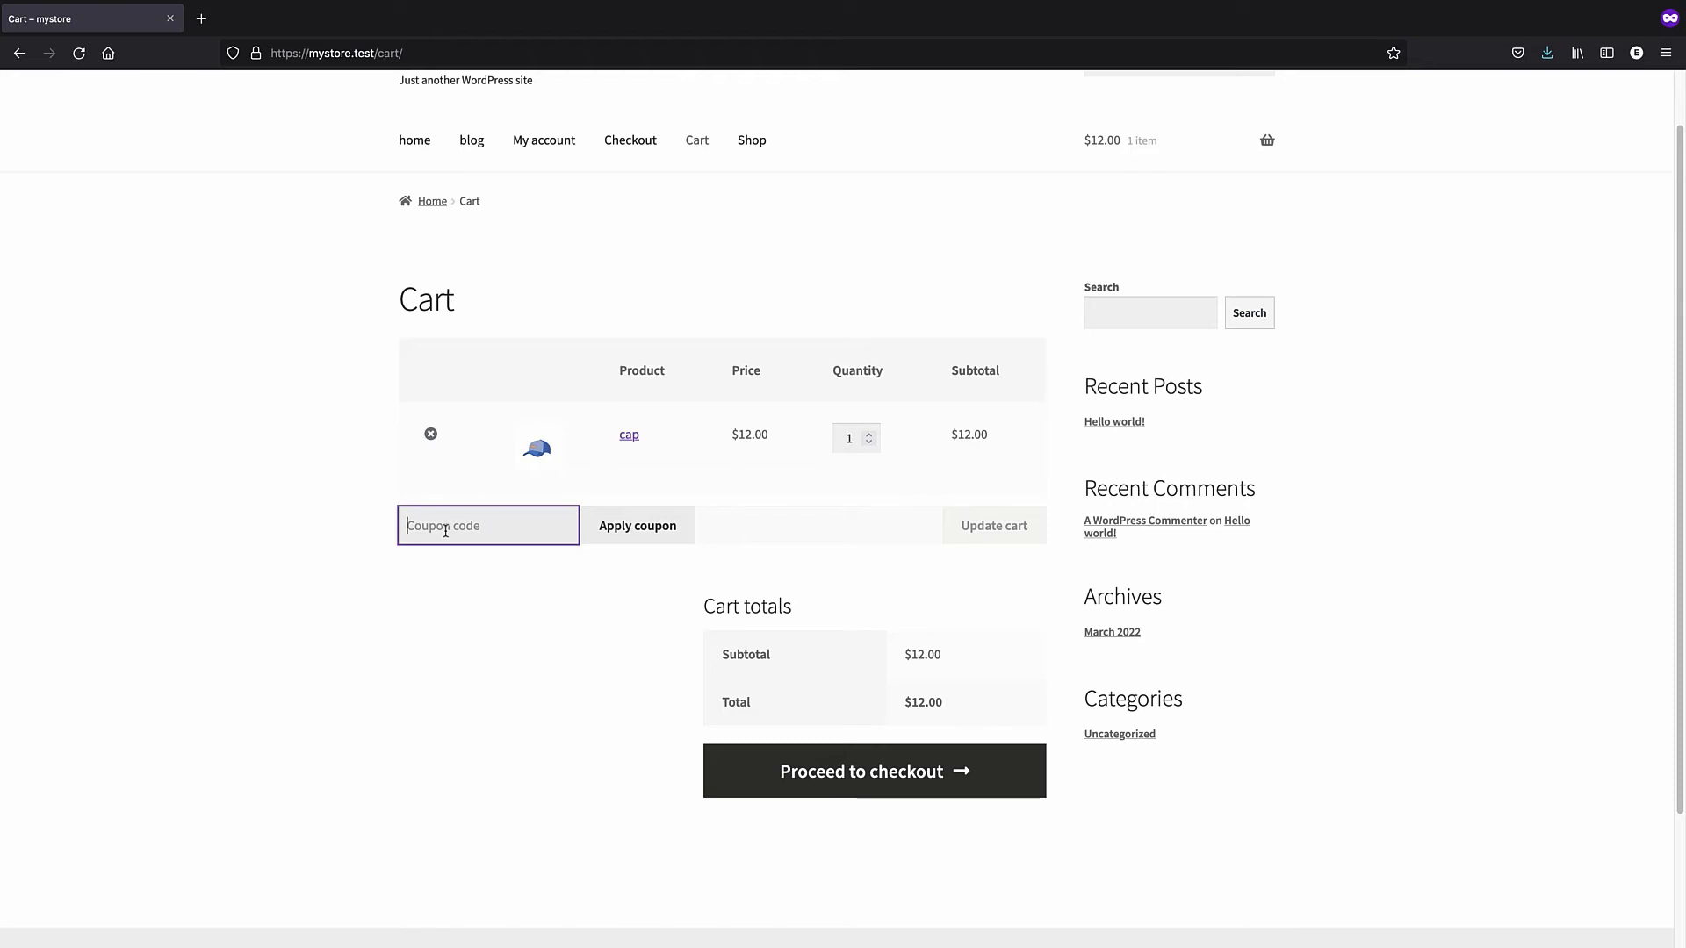
click(840, 771)
- Review the checkout page, then return to the admin's All Products list
scroll(666, 569, down, 3)
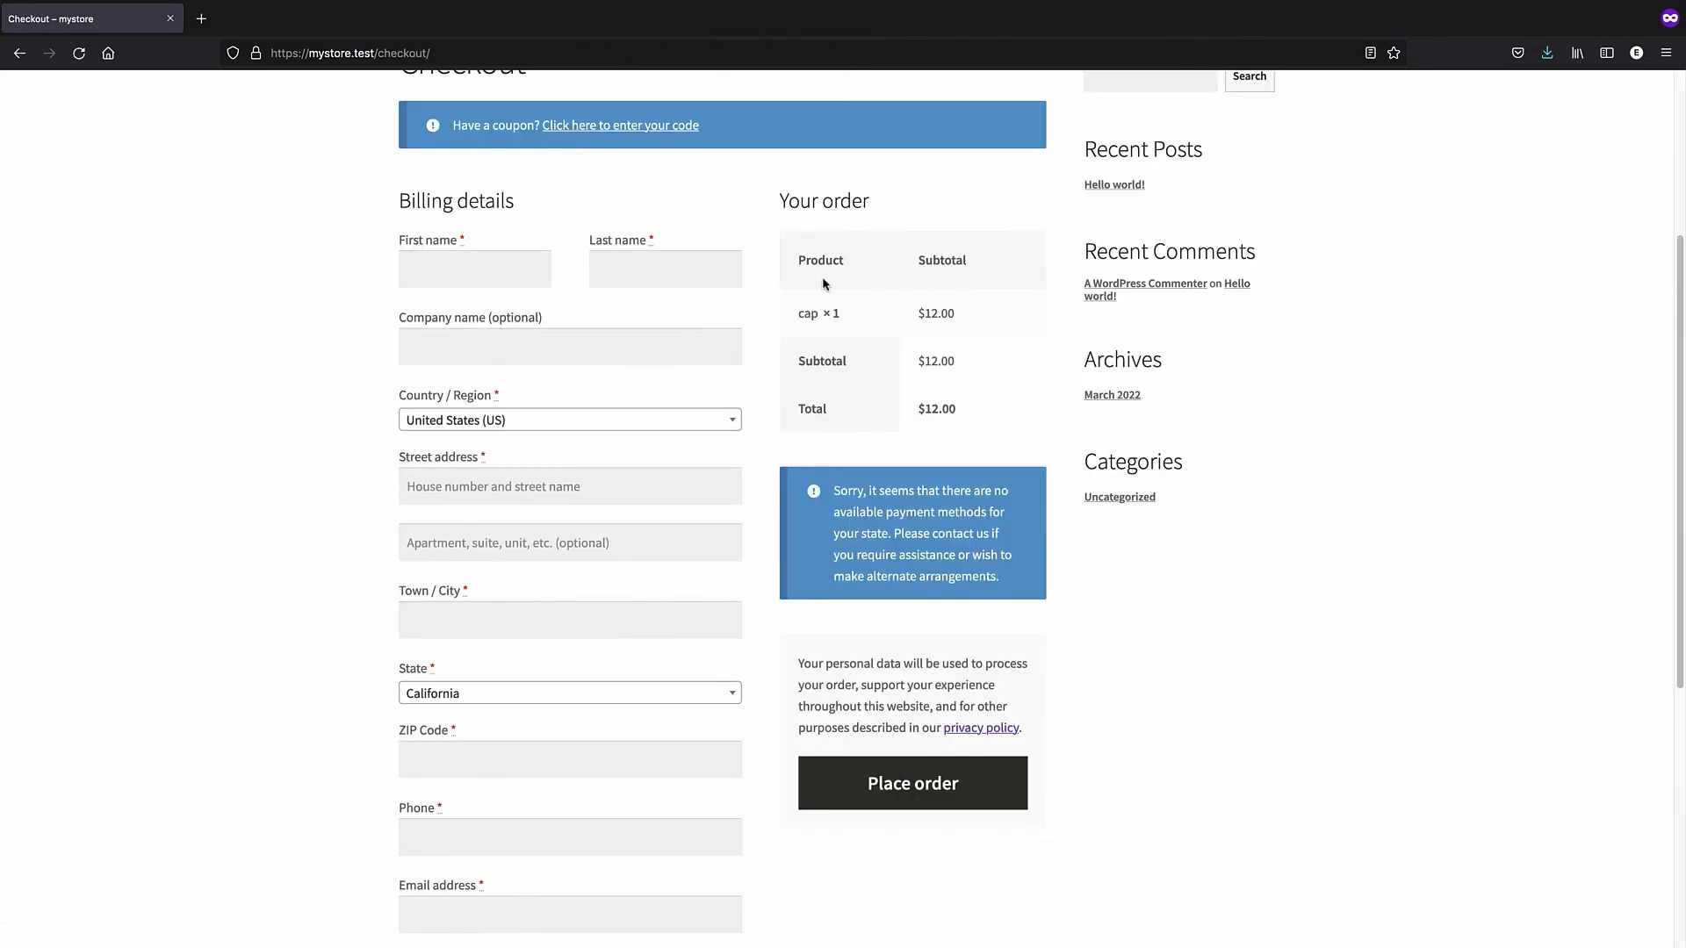
scroll(723, 614, down, 3)
scroll(693, 579, up, 6)
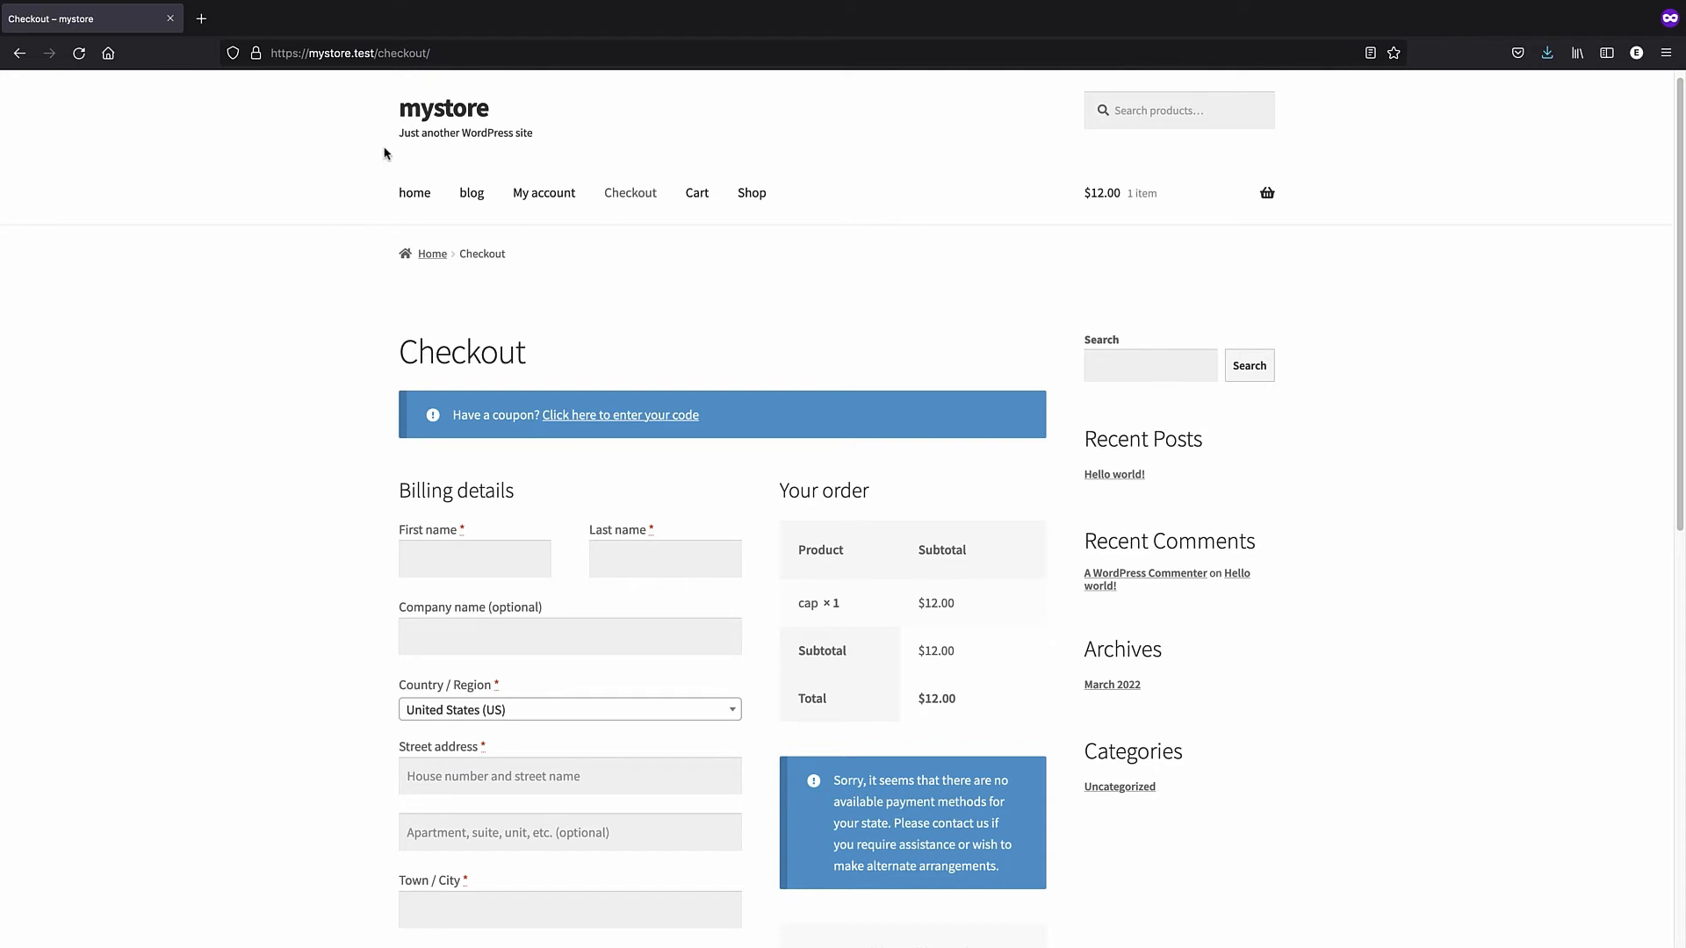
scroll(625, 331, down, 6)
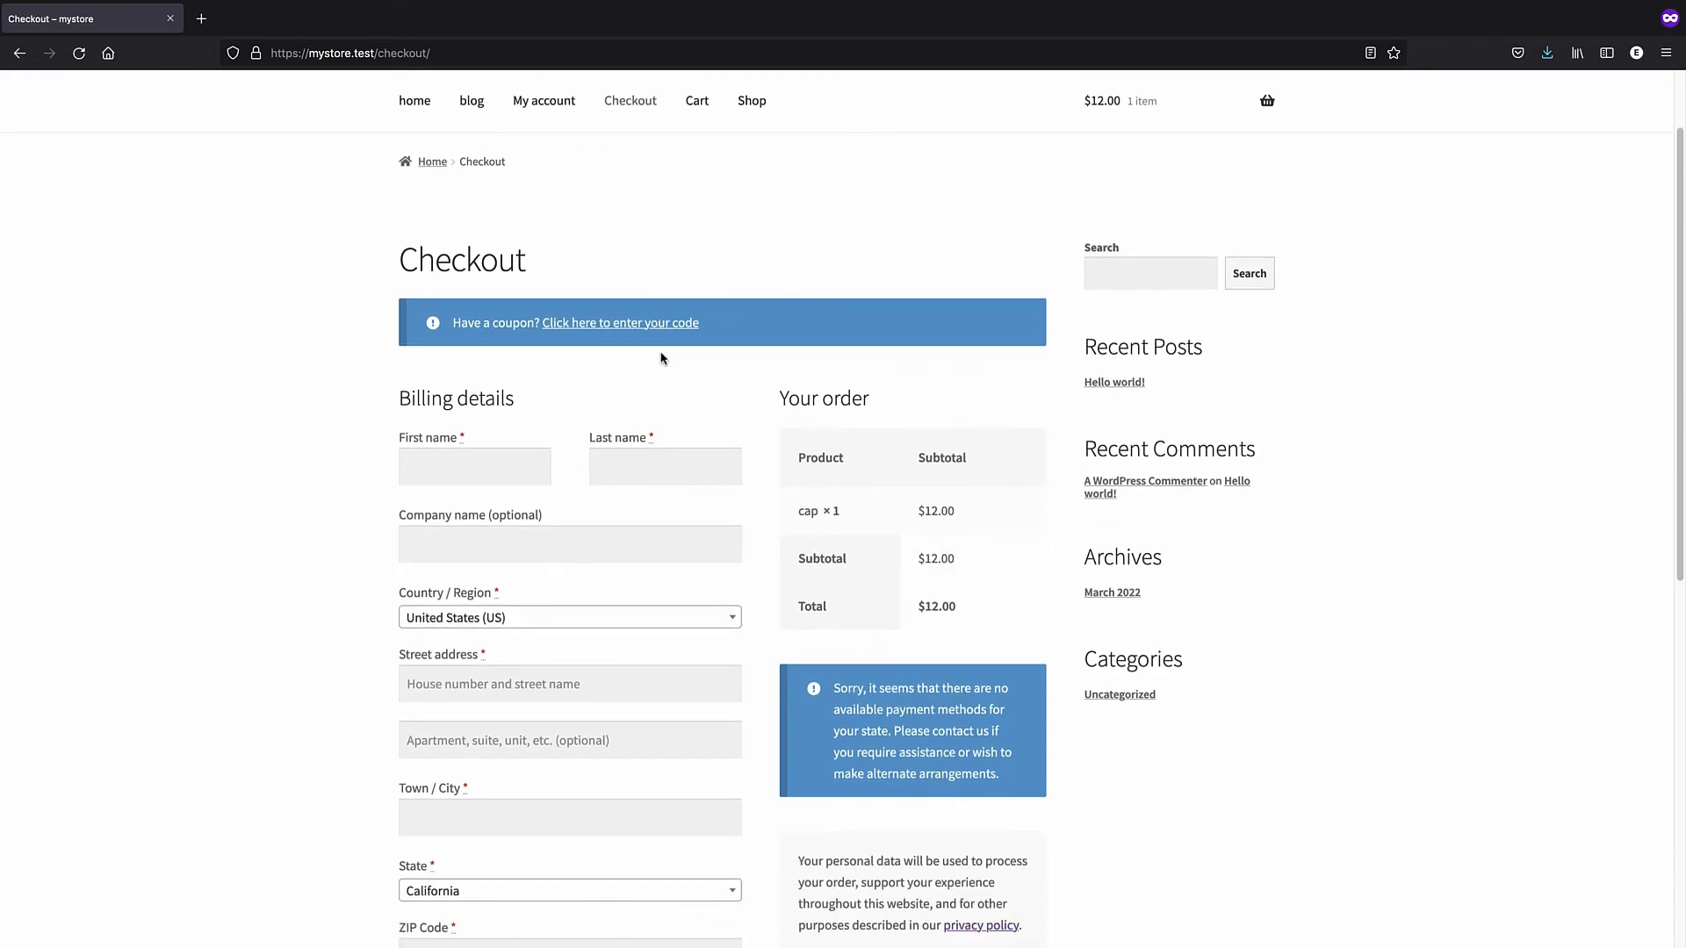
scroll(823, 642, down, 3)
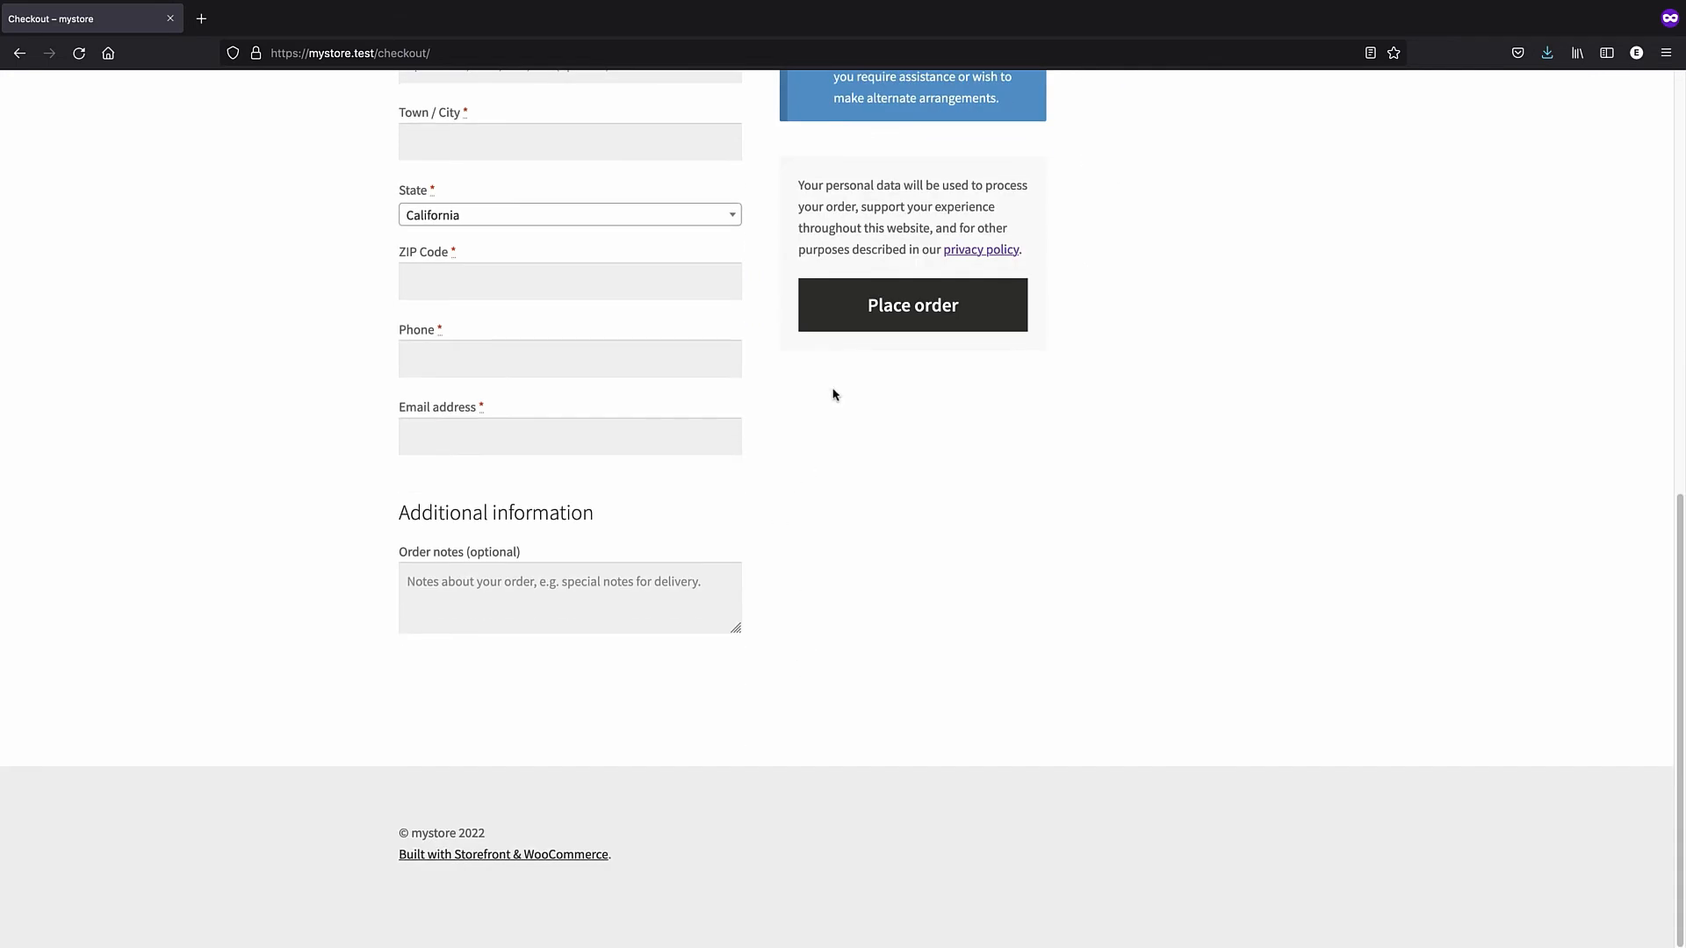
scroll(832, 392, up, 6)
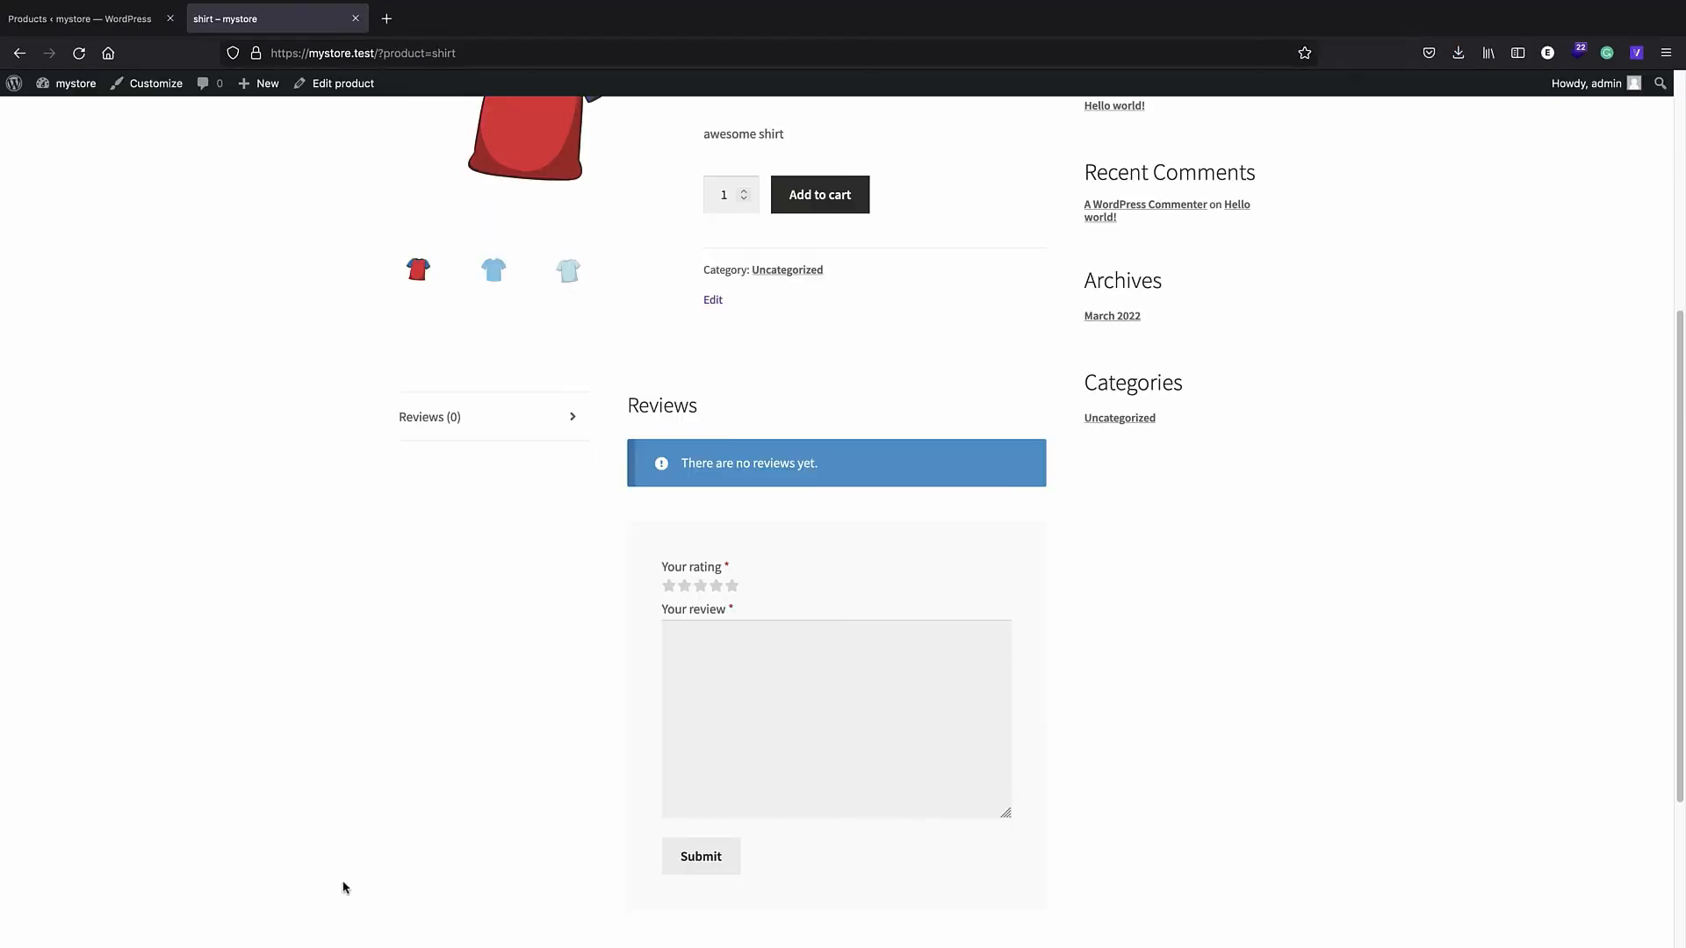
scroll(342, 889, up, 5)
click(79, 18)
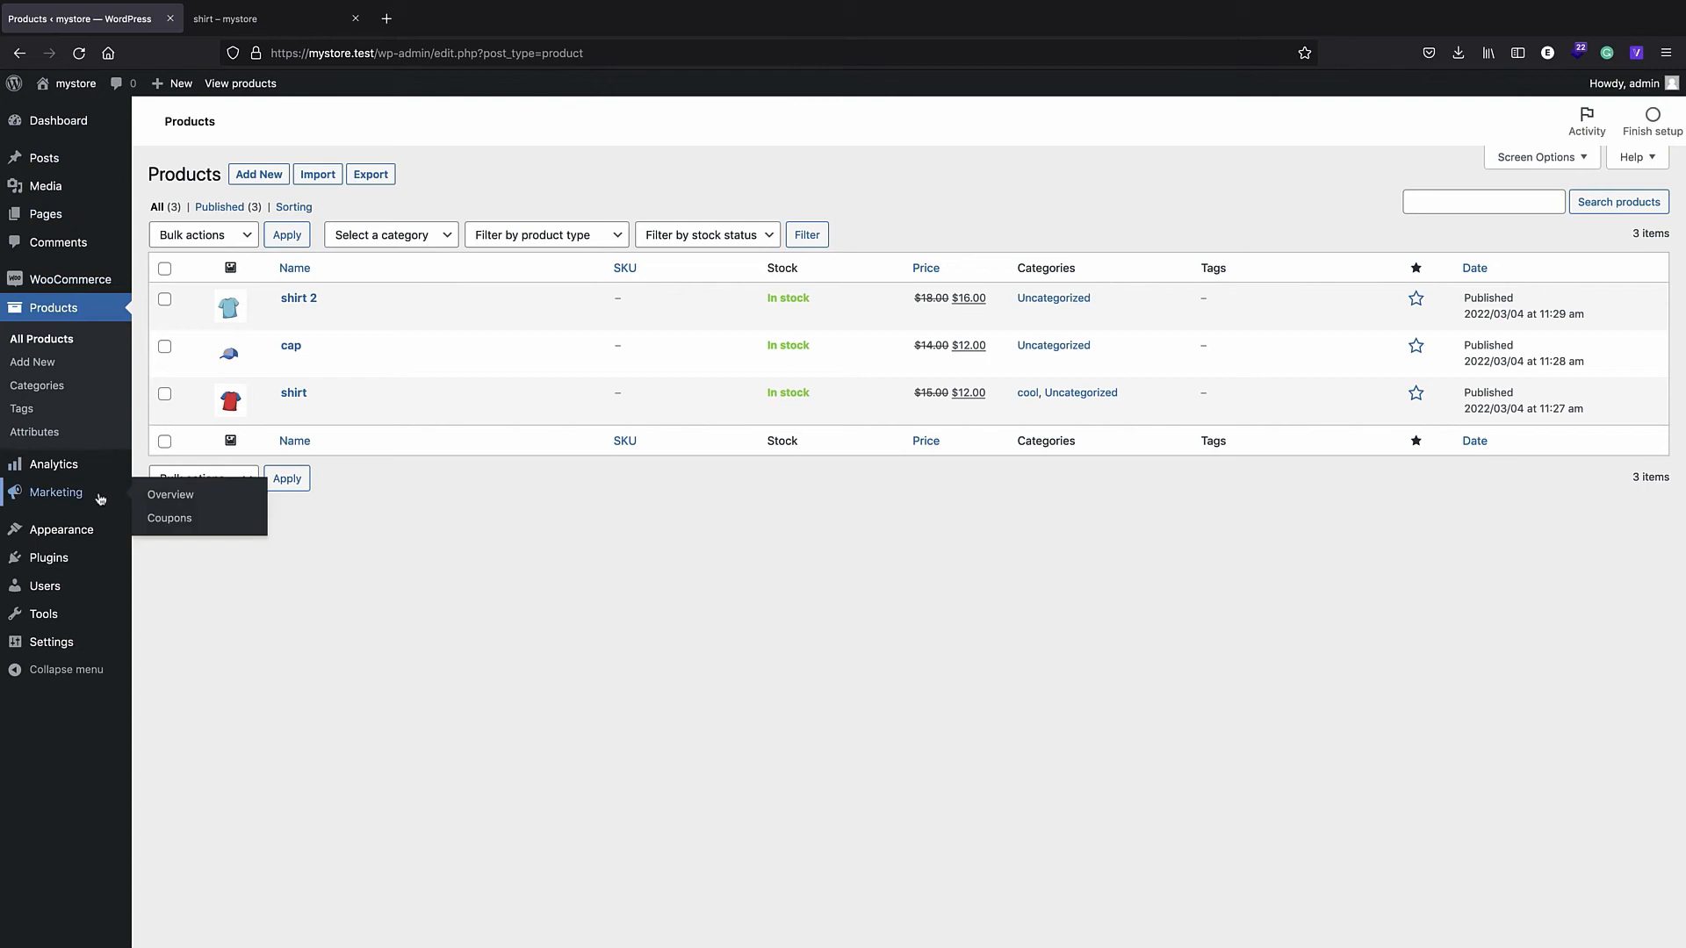
- Enable checkout login and account creation at checkout and My account, disable auto-generated passwords, and save
mouse_move(51, 288)
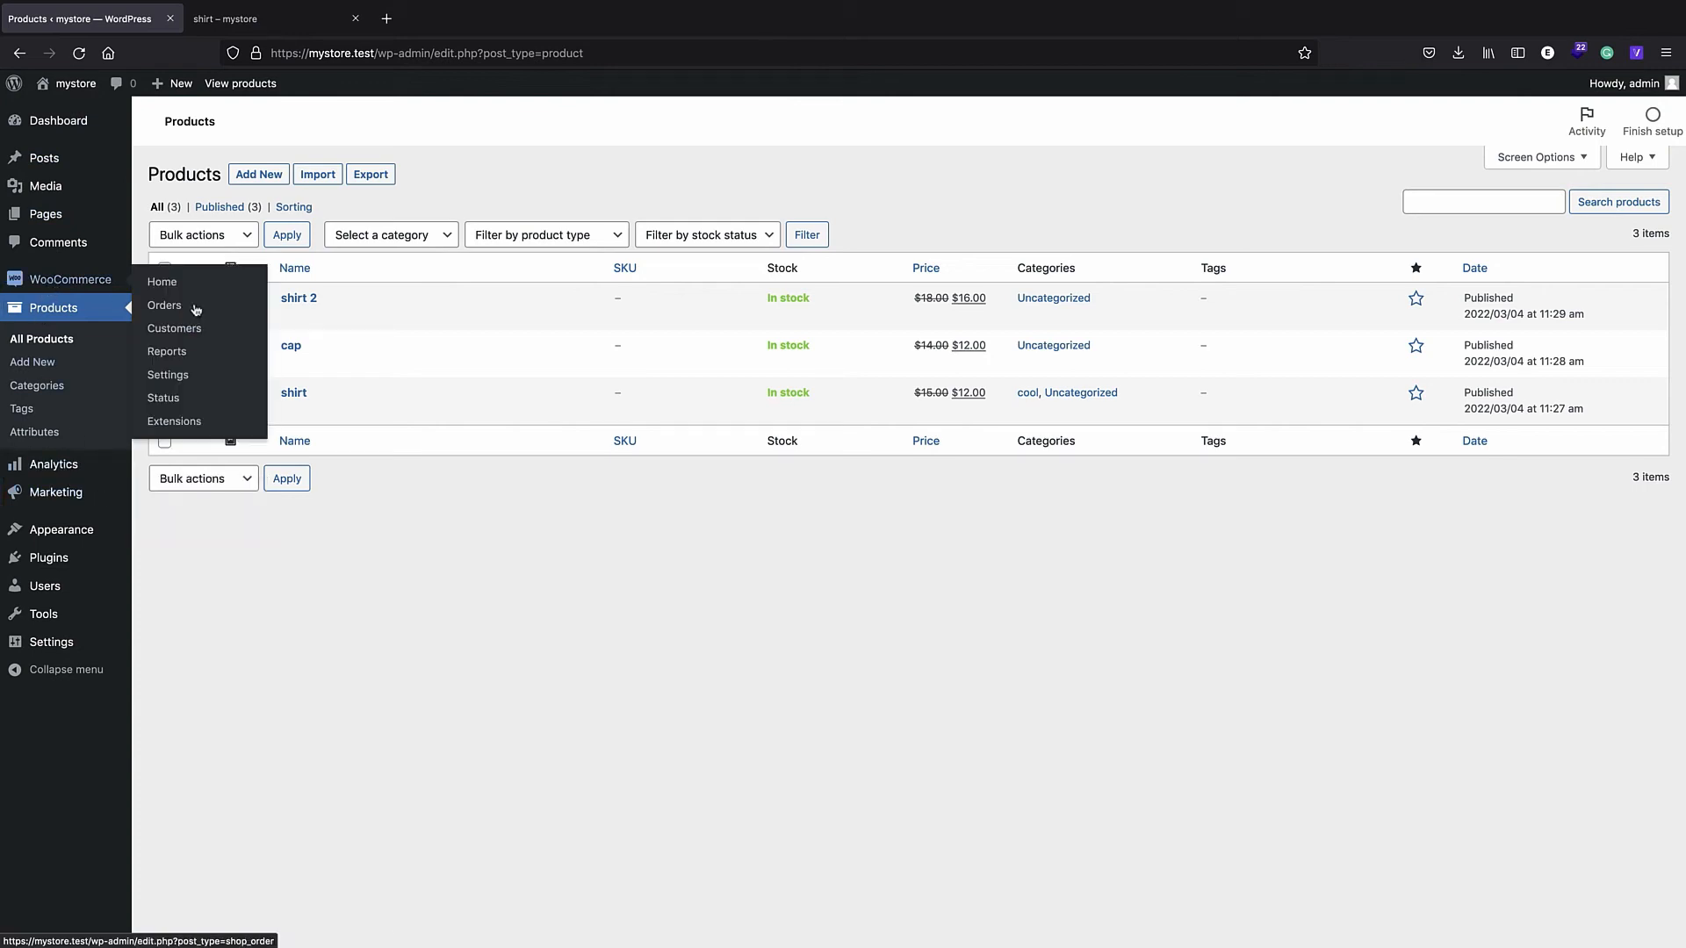
click(164, 375)
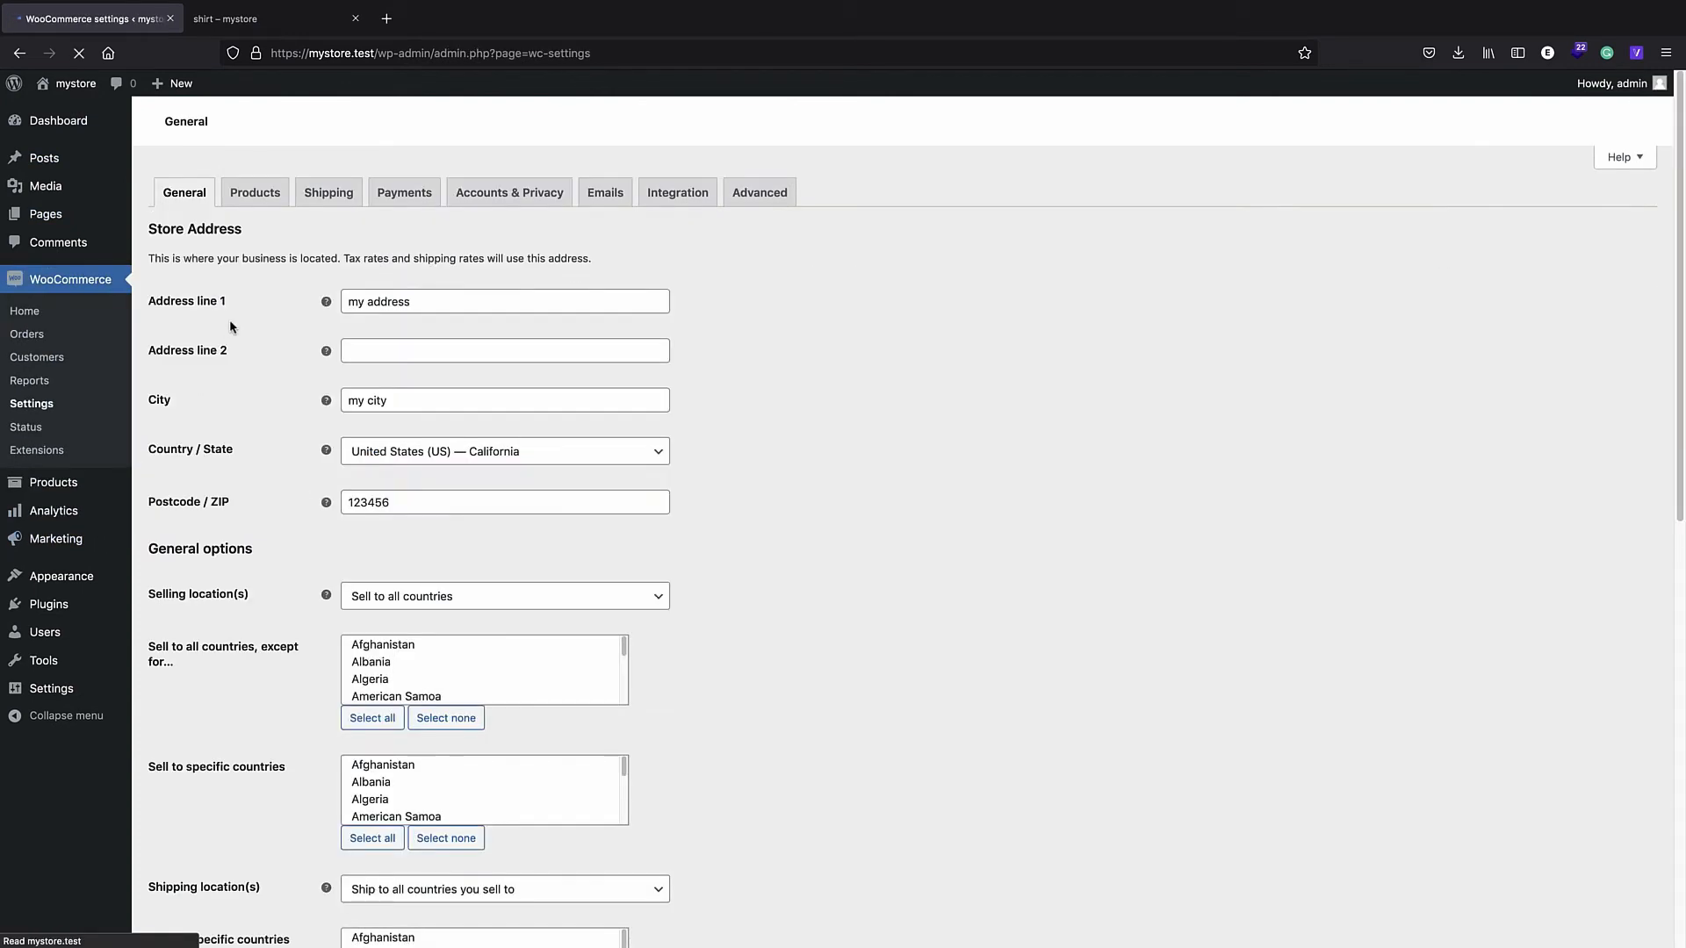
click(493, 202)
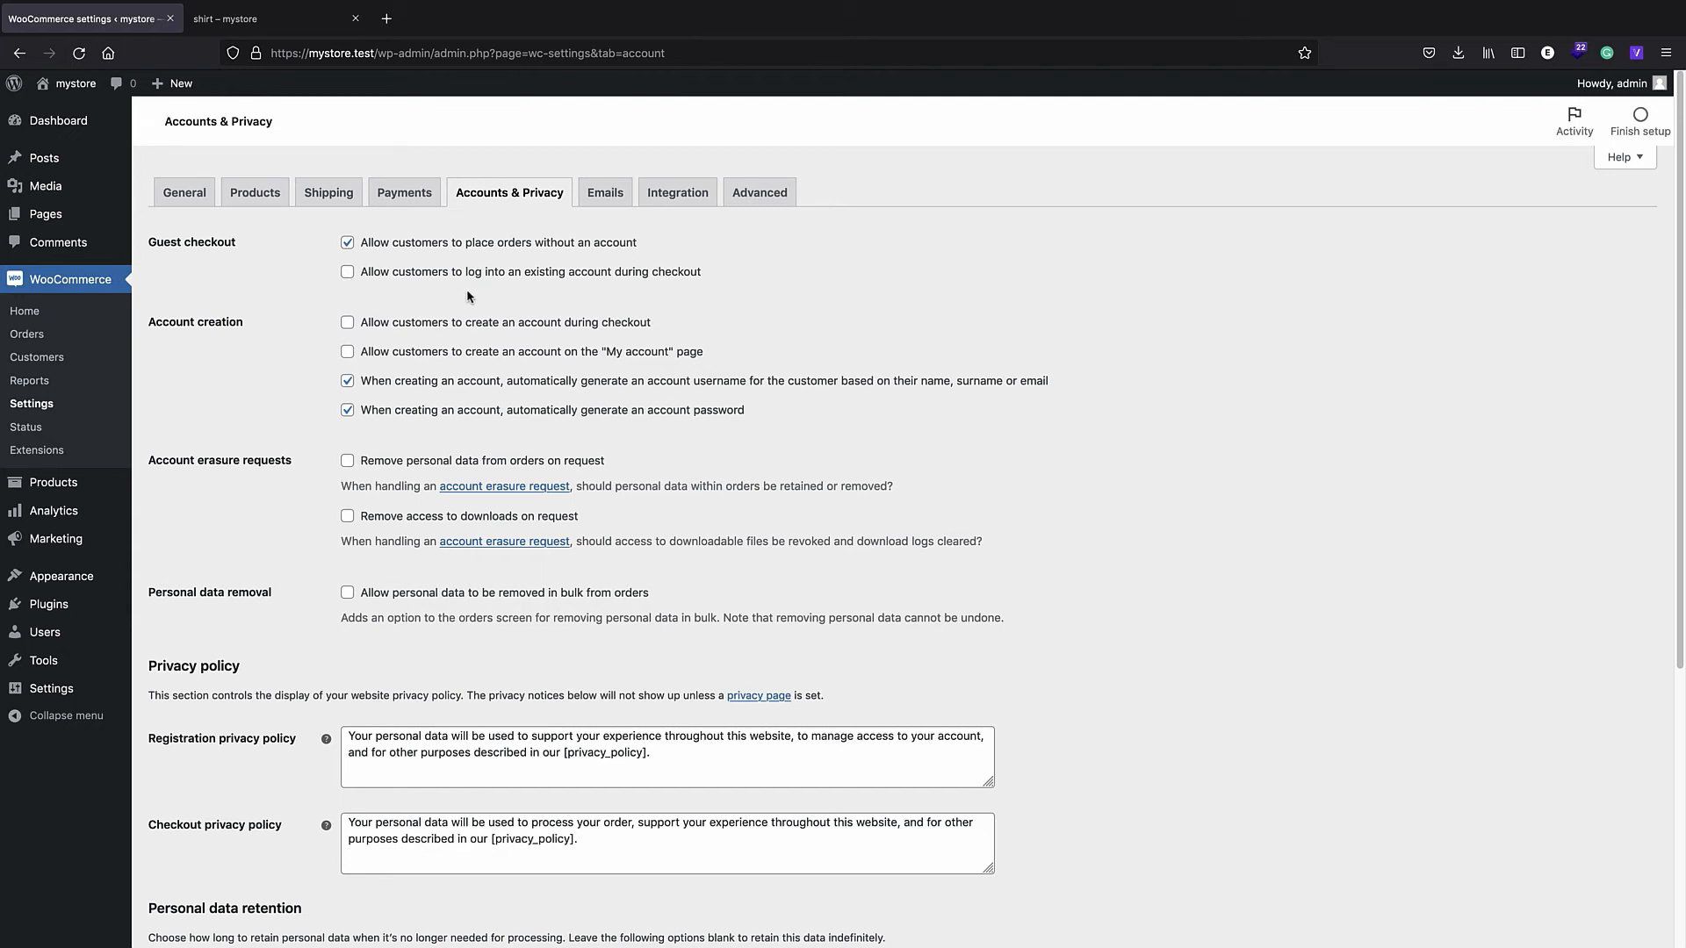
click(347, 273)
click(347, 325)
click(347, 355)
click(348, 410)
scroll(492, 457, down, 5)
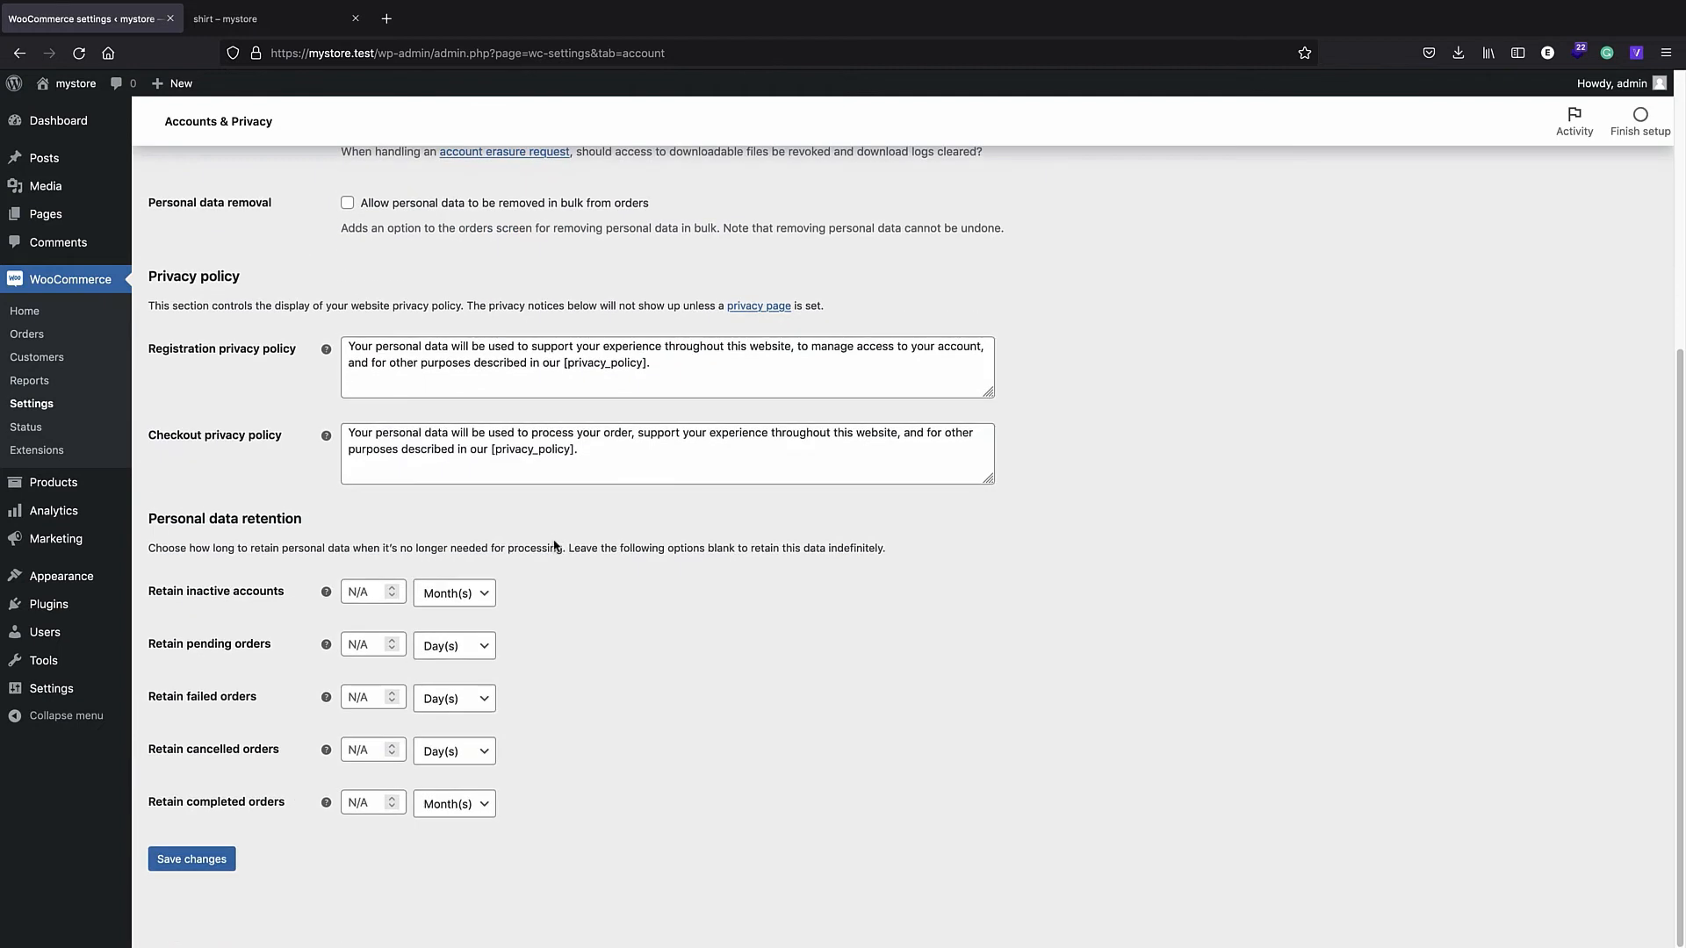
click(170, 860)
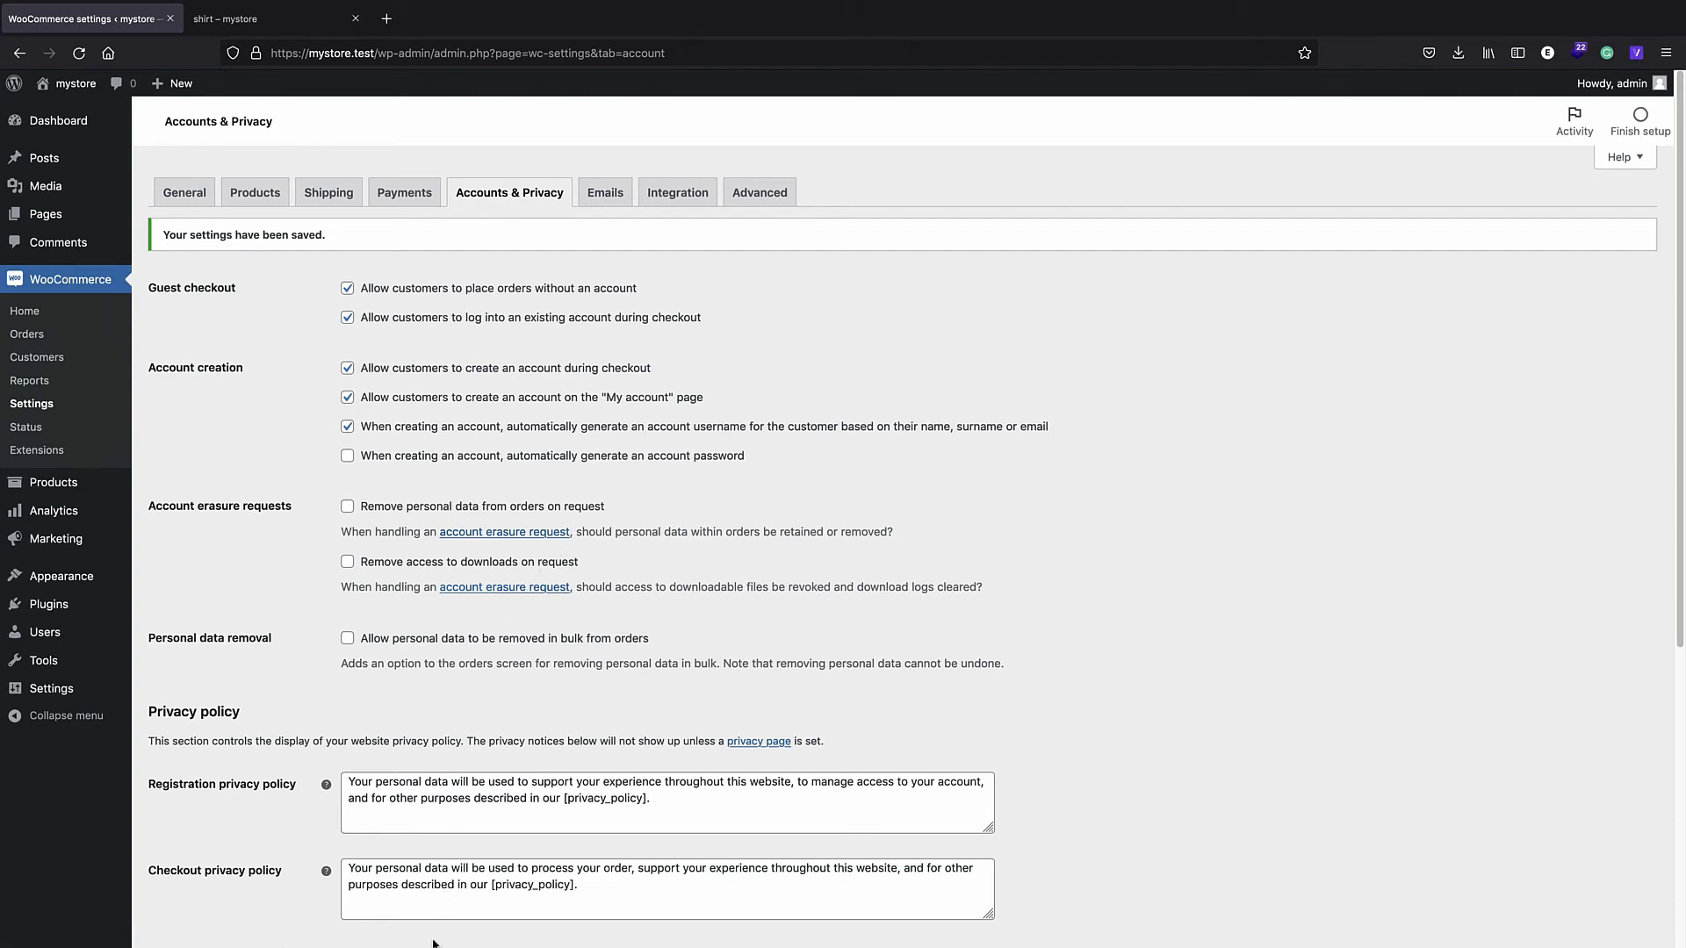
- Go to the My account page in the storefront window
click(332, 915)
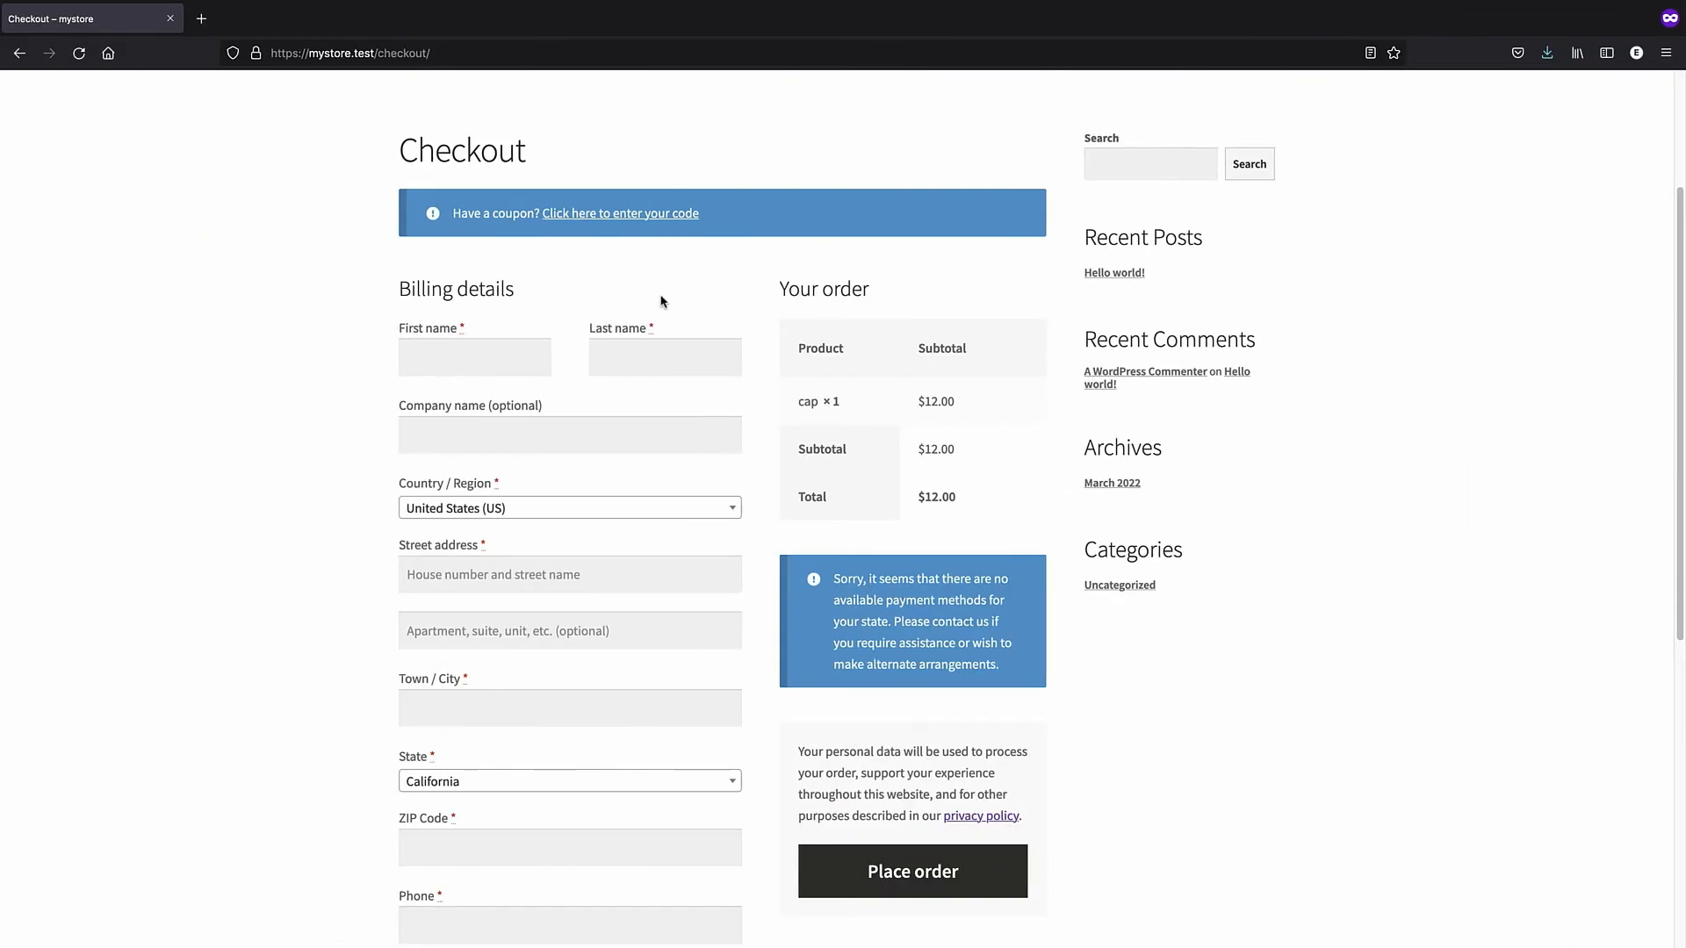
scroll(661, 301, up, 3)
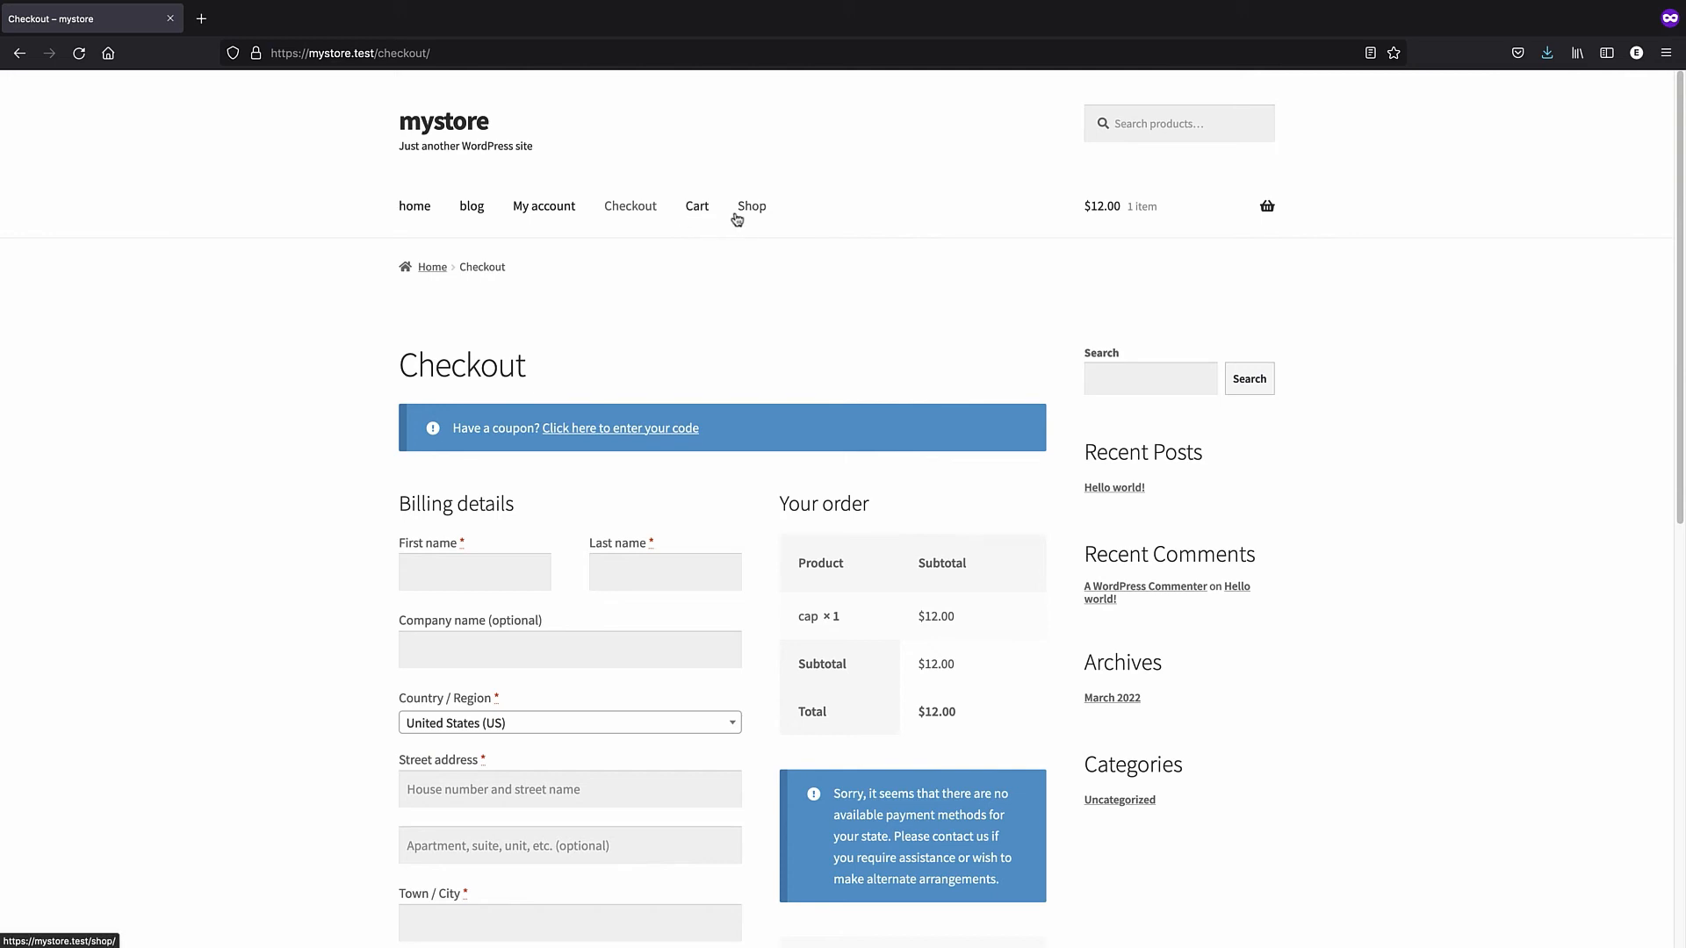
click(549, 214)
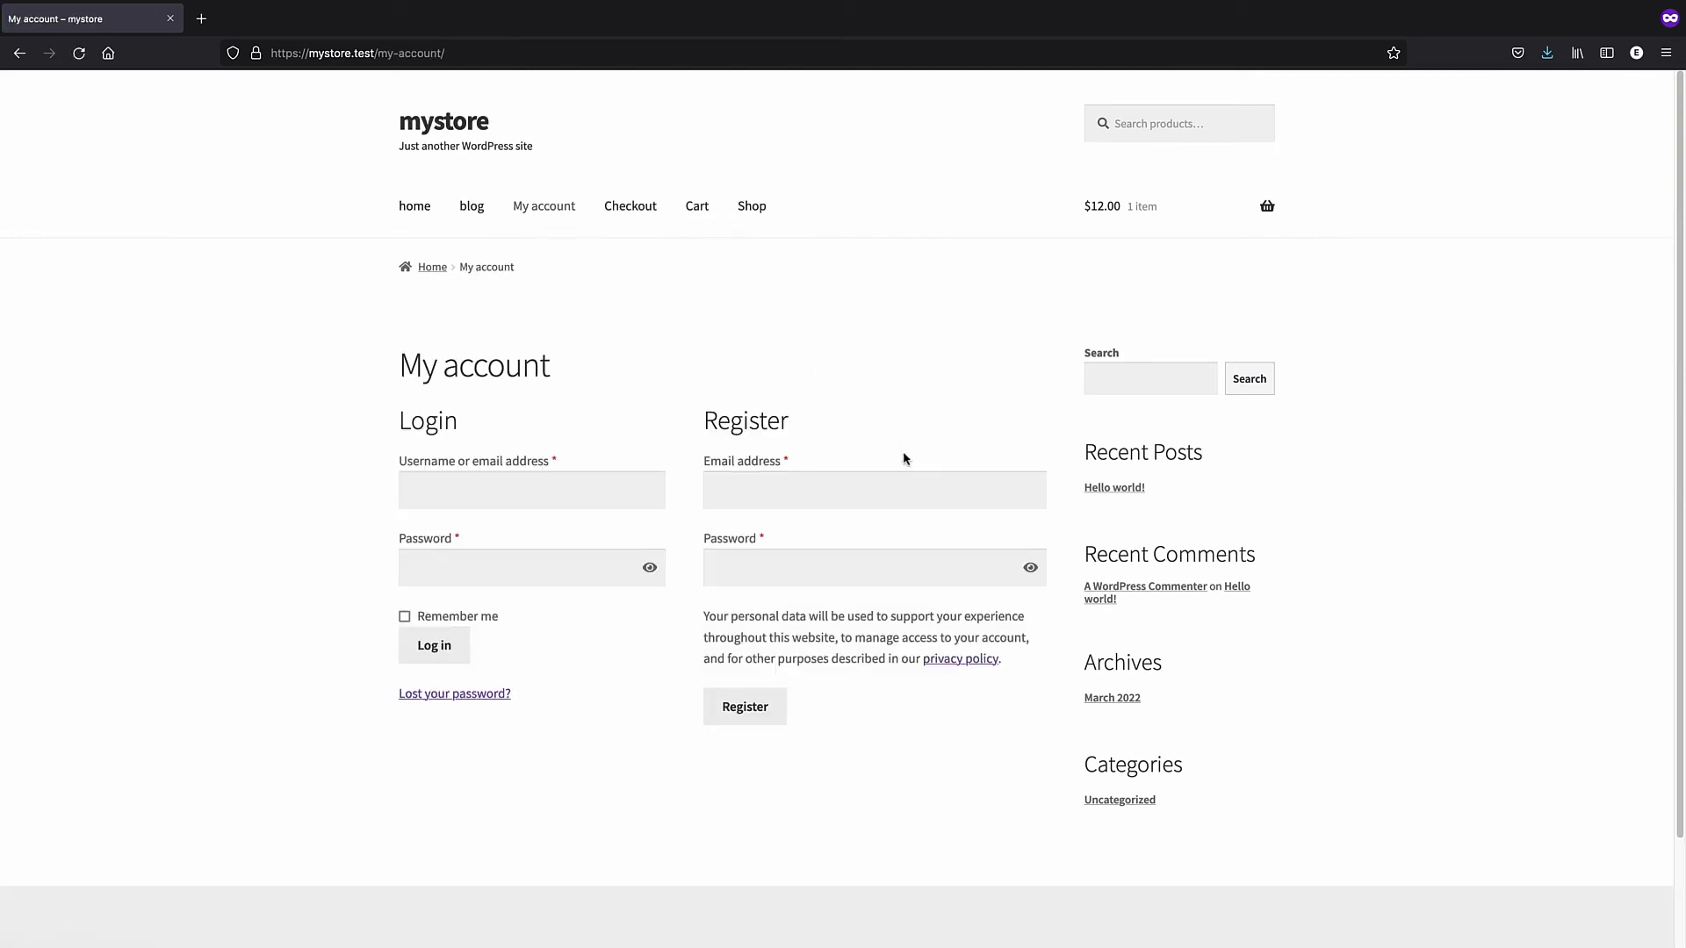
click(771, 489)
key(Escape)
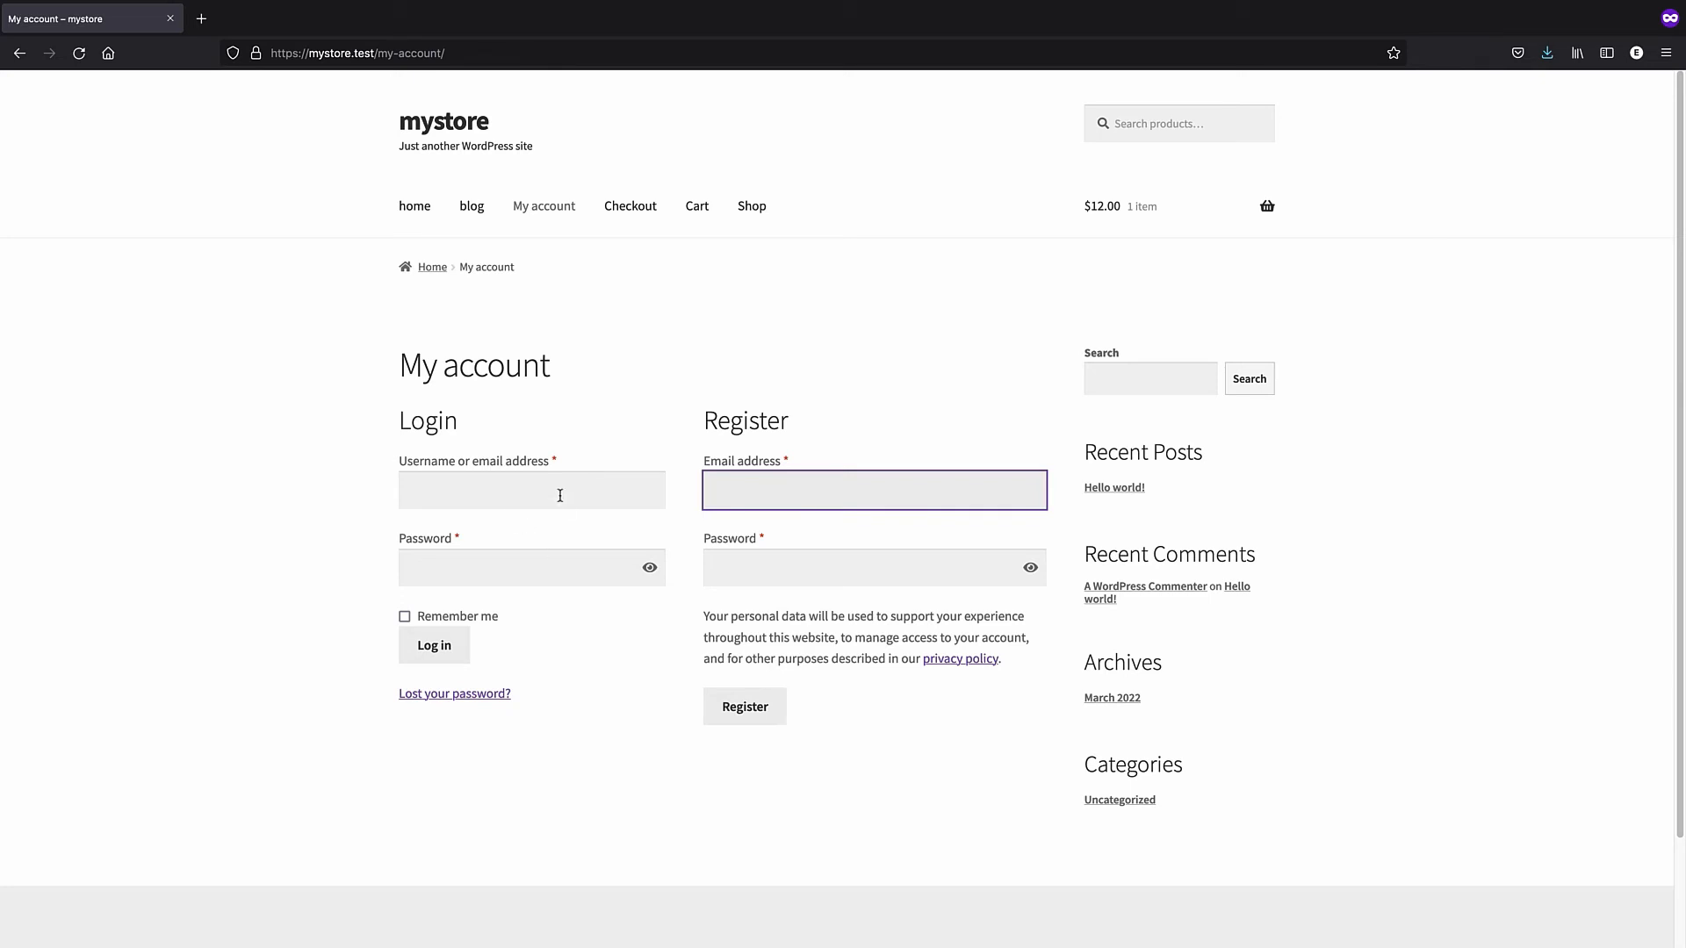
click(677, 330)
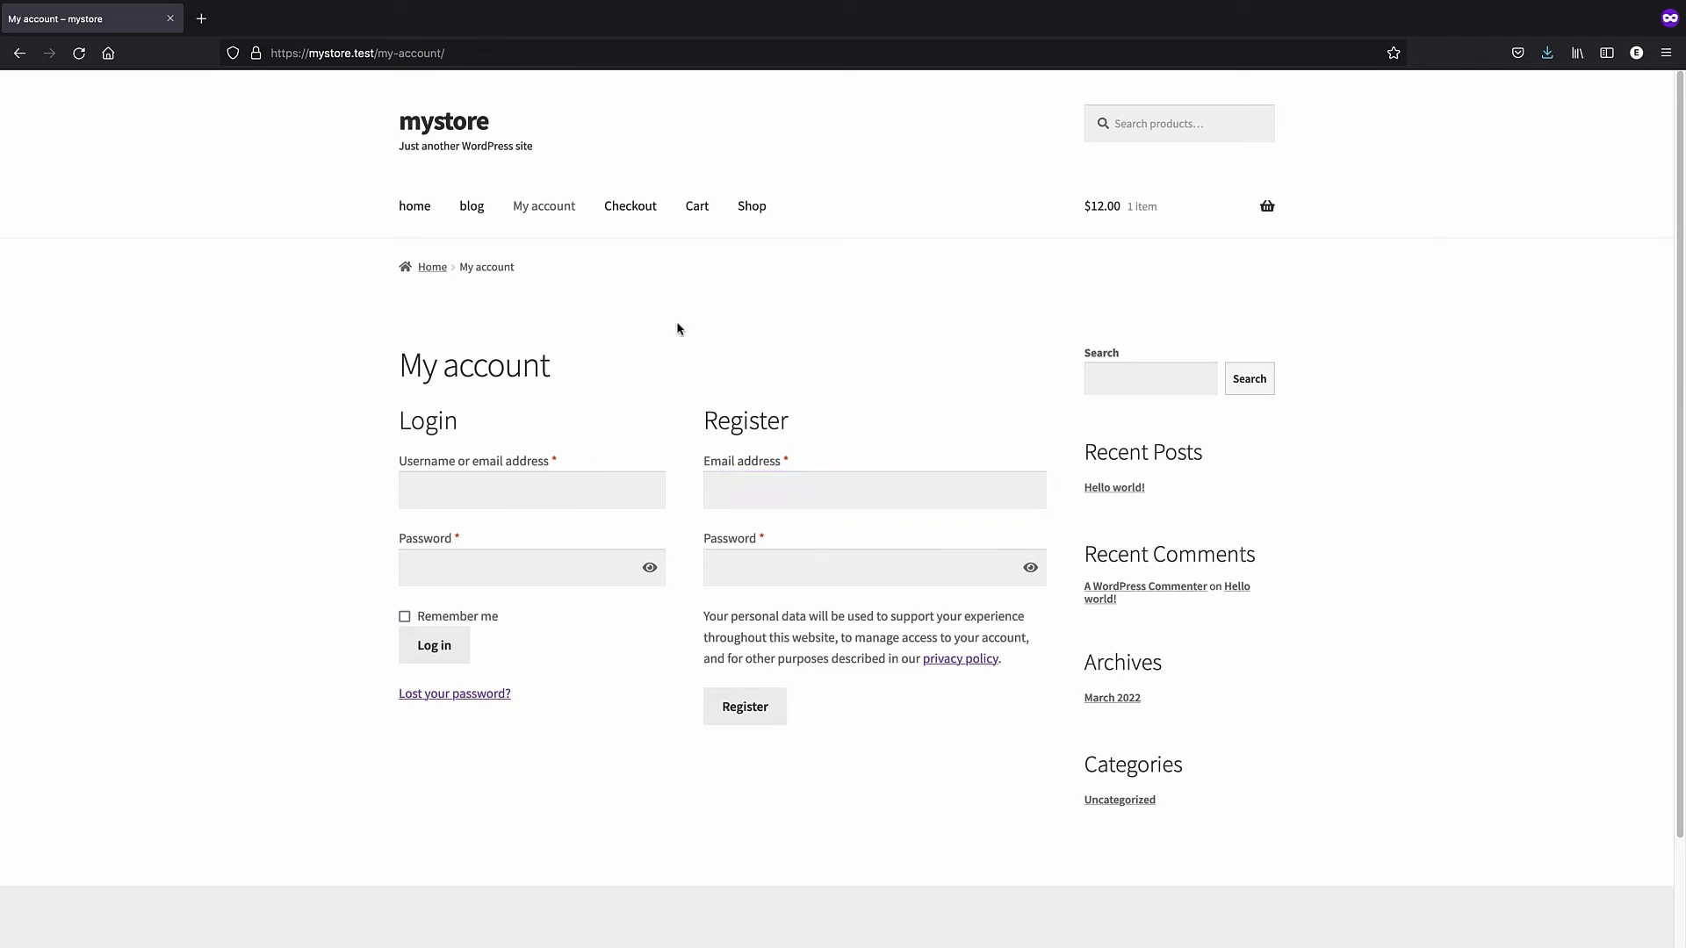
- Register a new customer account with an email address and password
click(738, 486)
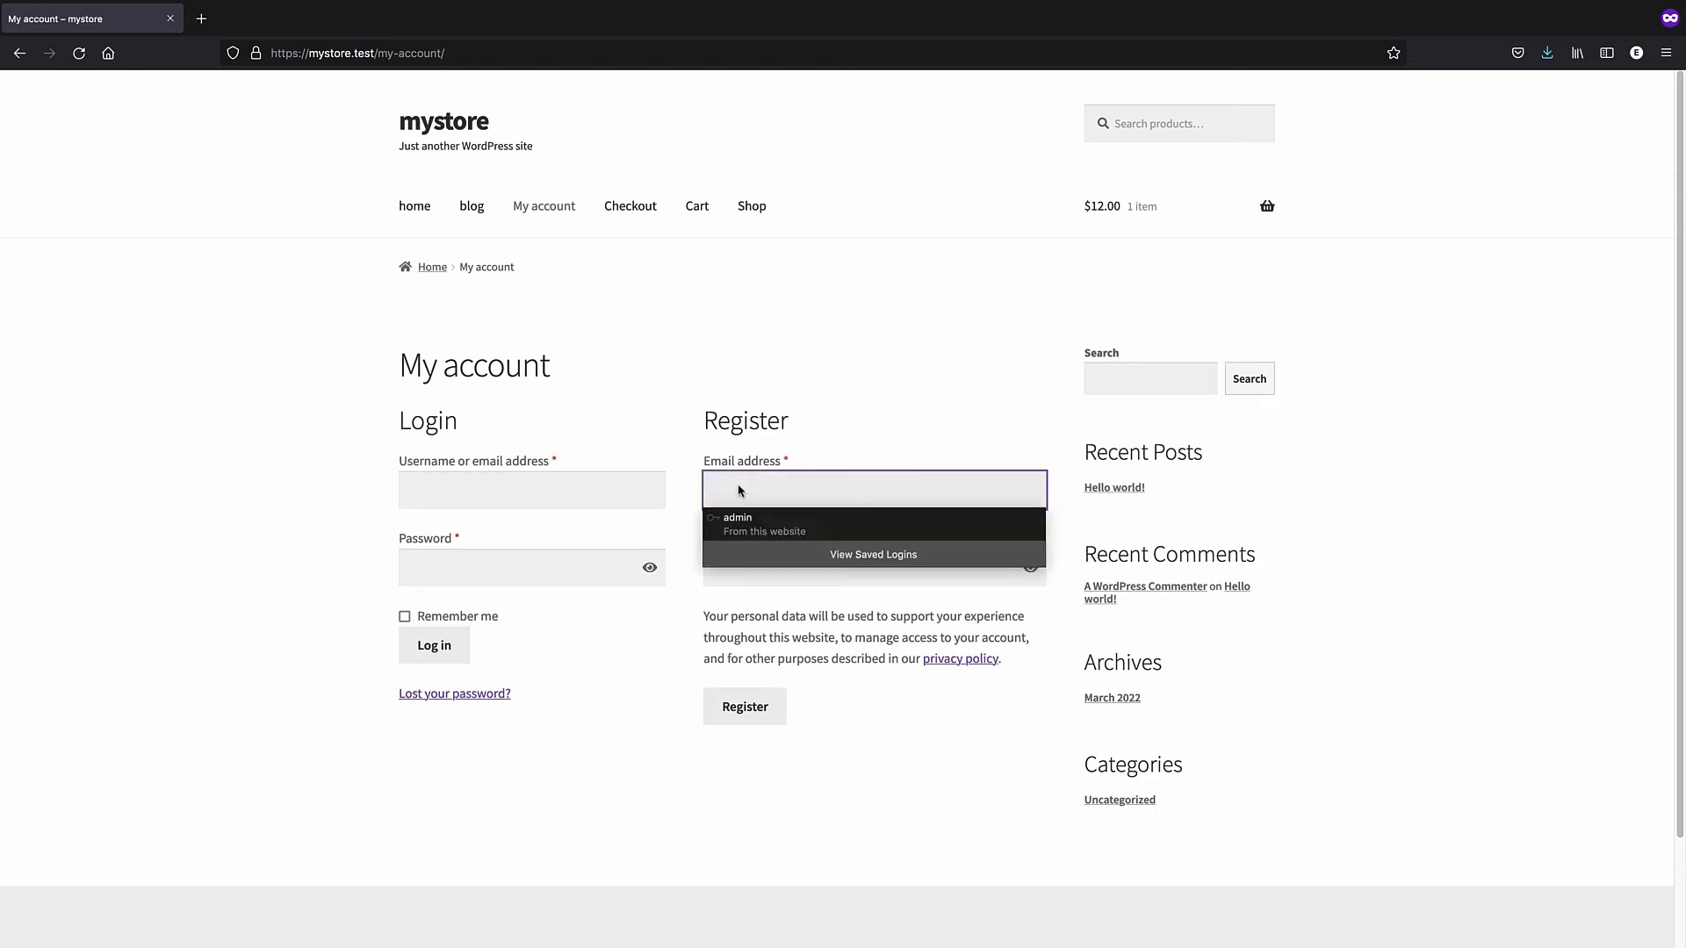
text(jo)
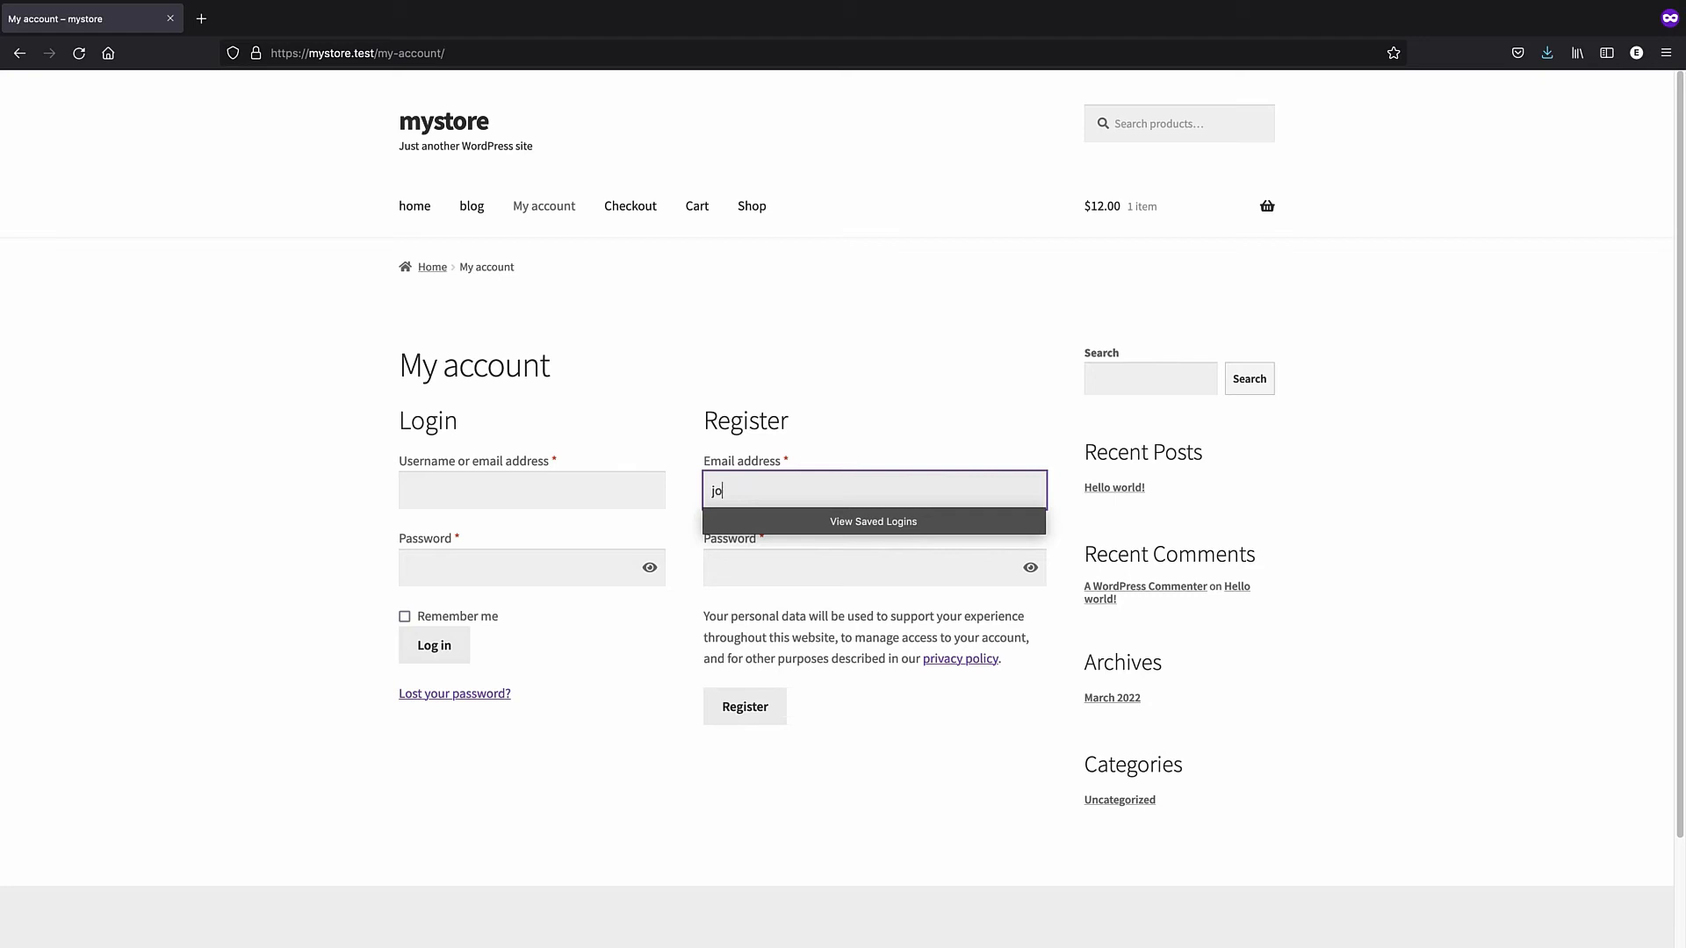
text(hn@email.com)
click(786, 562)
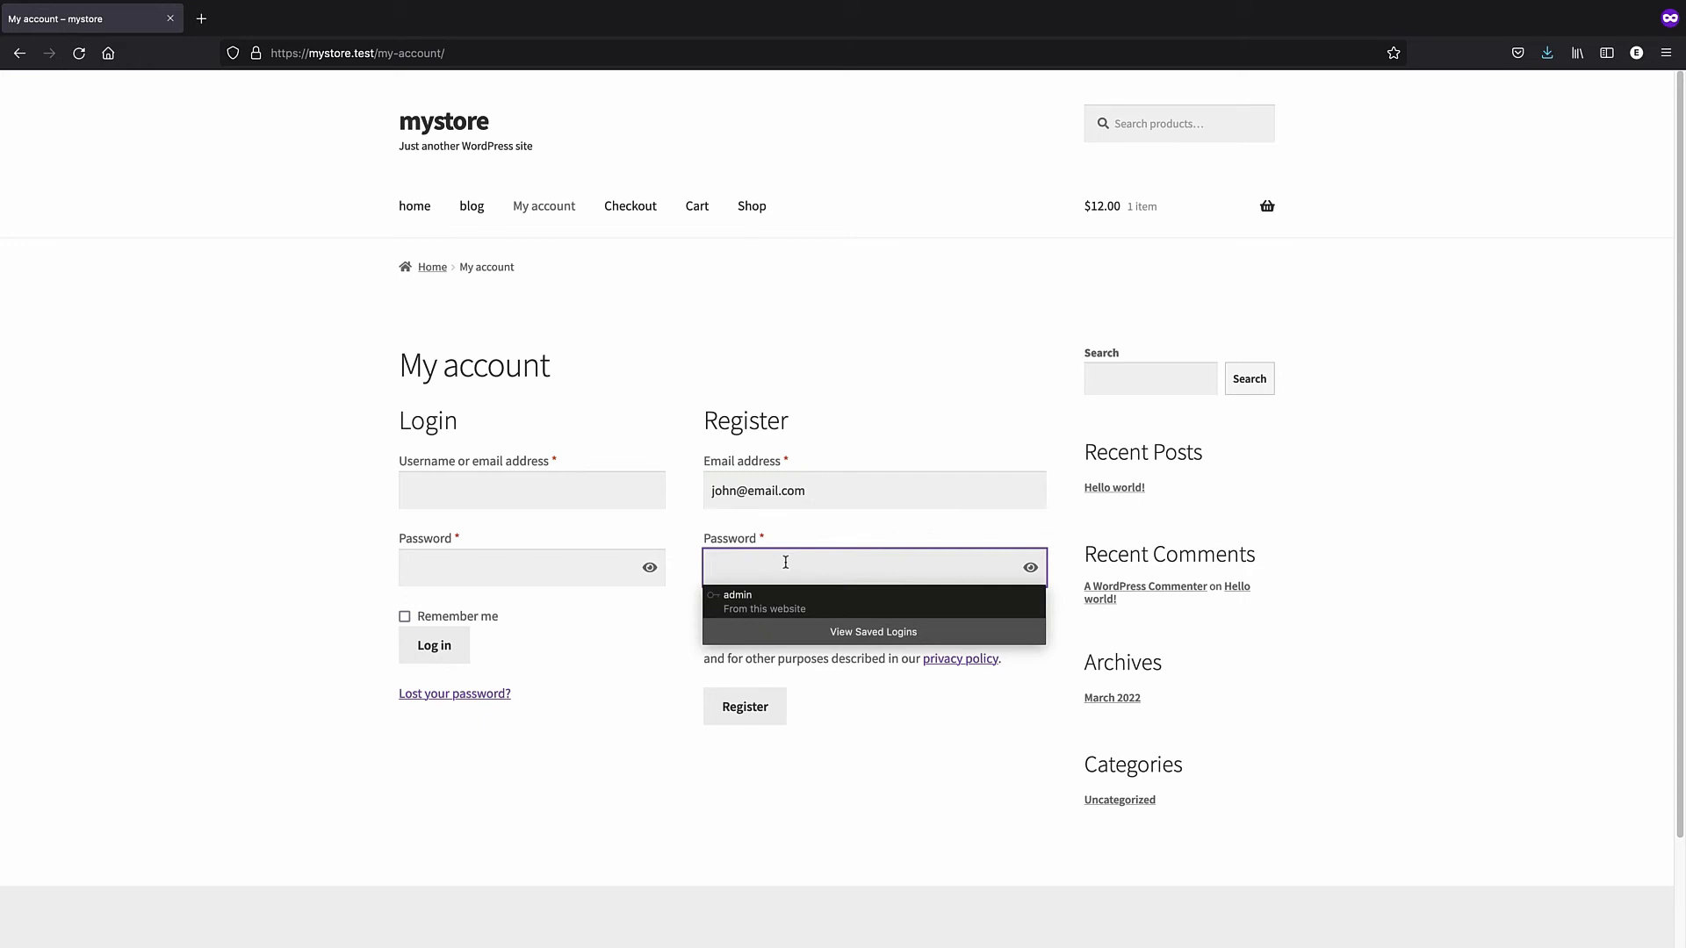
text(123456)
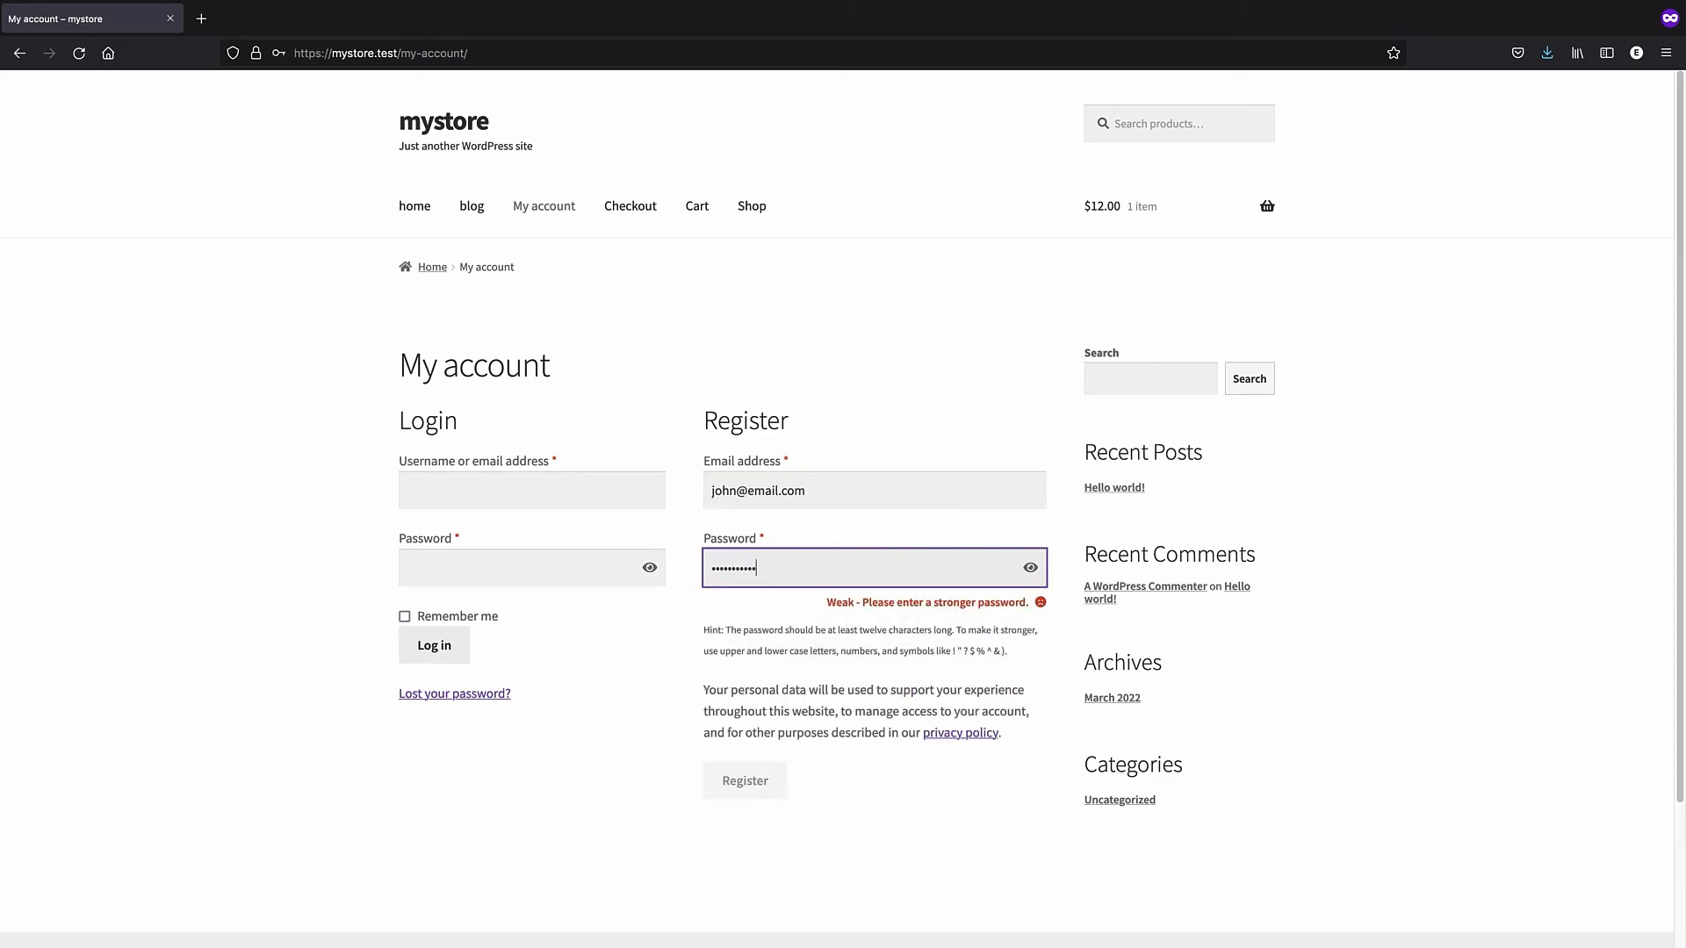
text(!)
click(1030, 567)
double_click(952, 570)
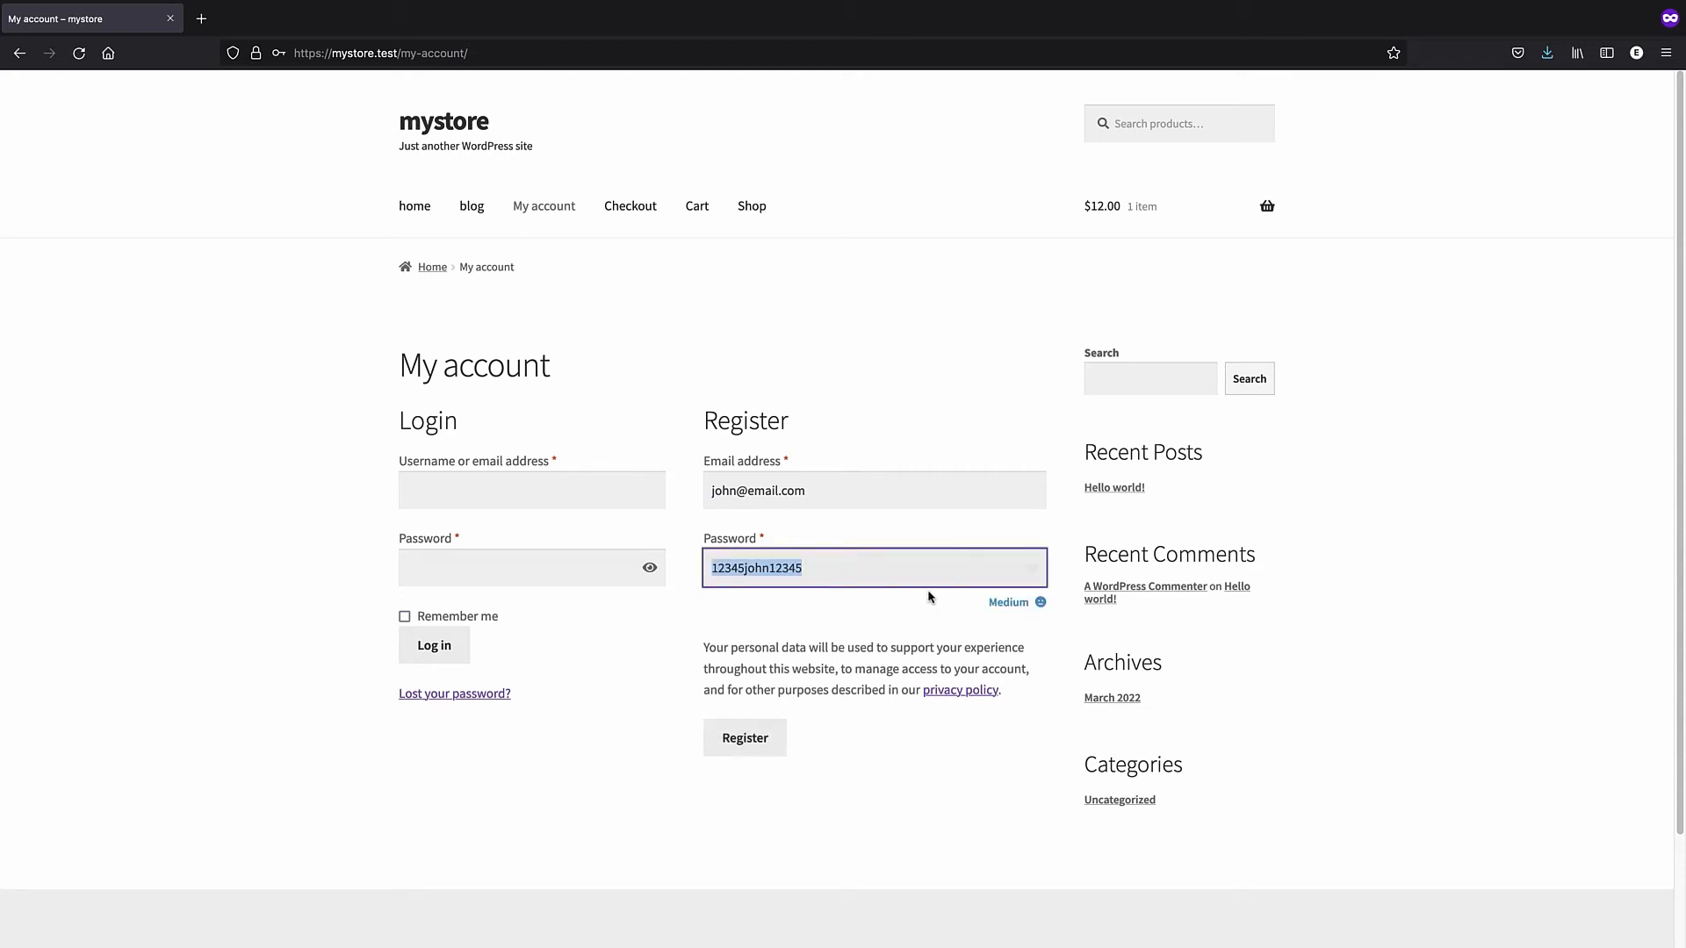
click(865, 621)
click(753, 745)
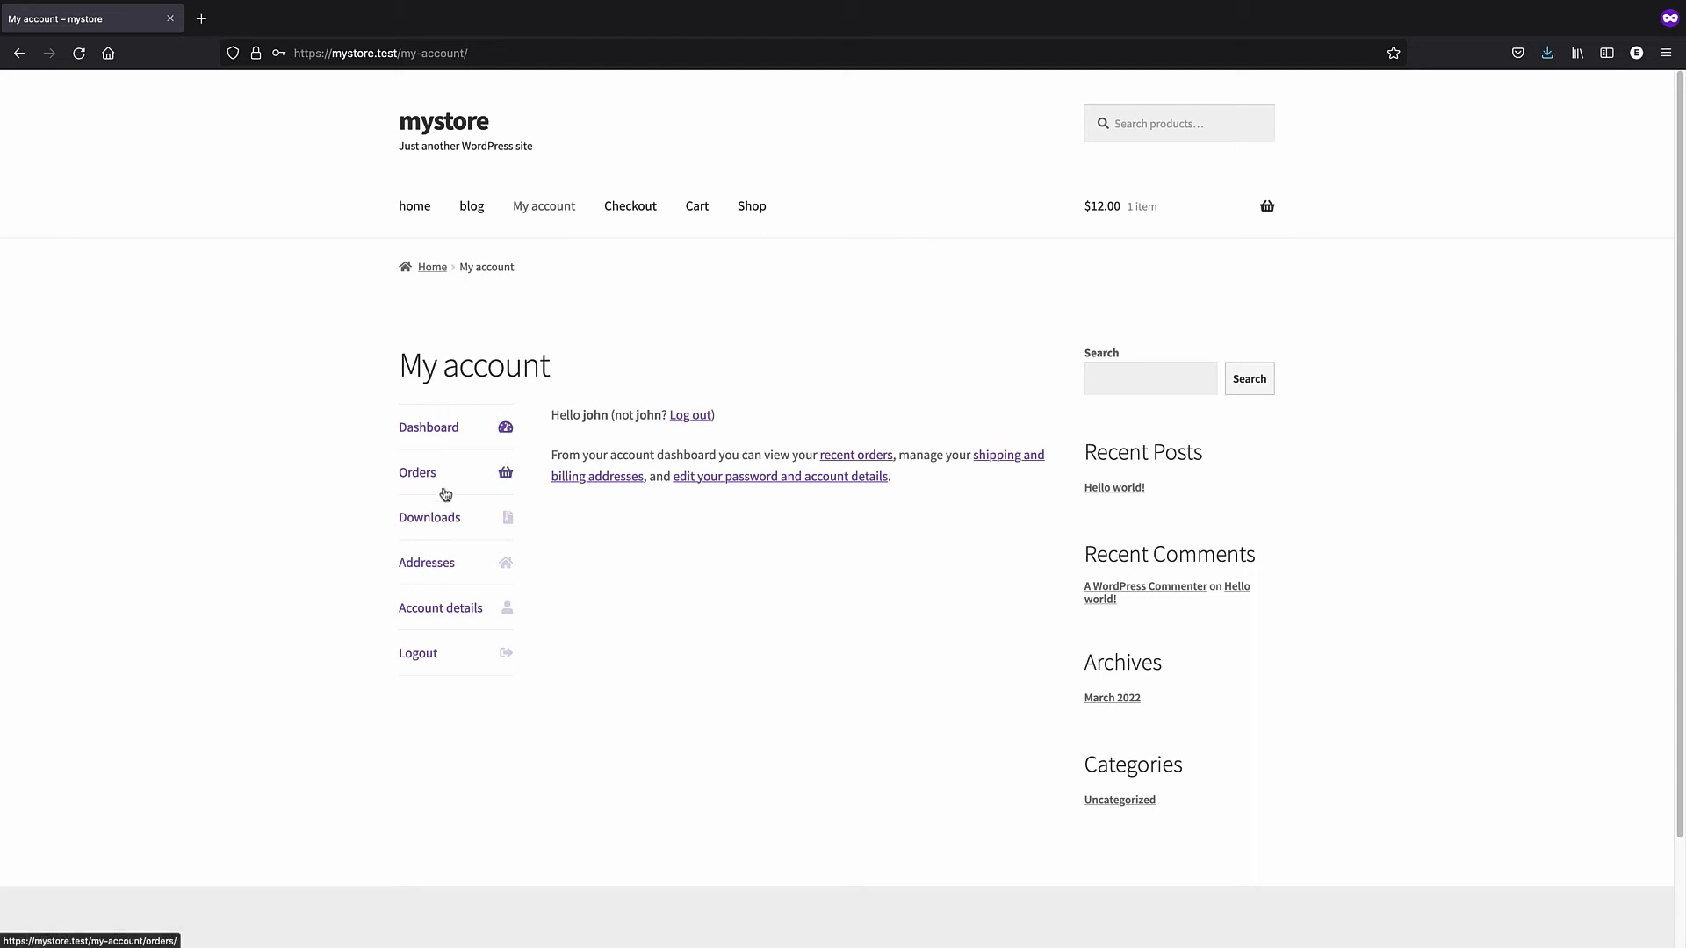
- Browse the account's Orders and Addresses sections, including the billing address form
click(427, 441)
click(469, 475)
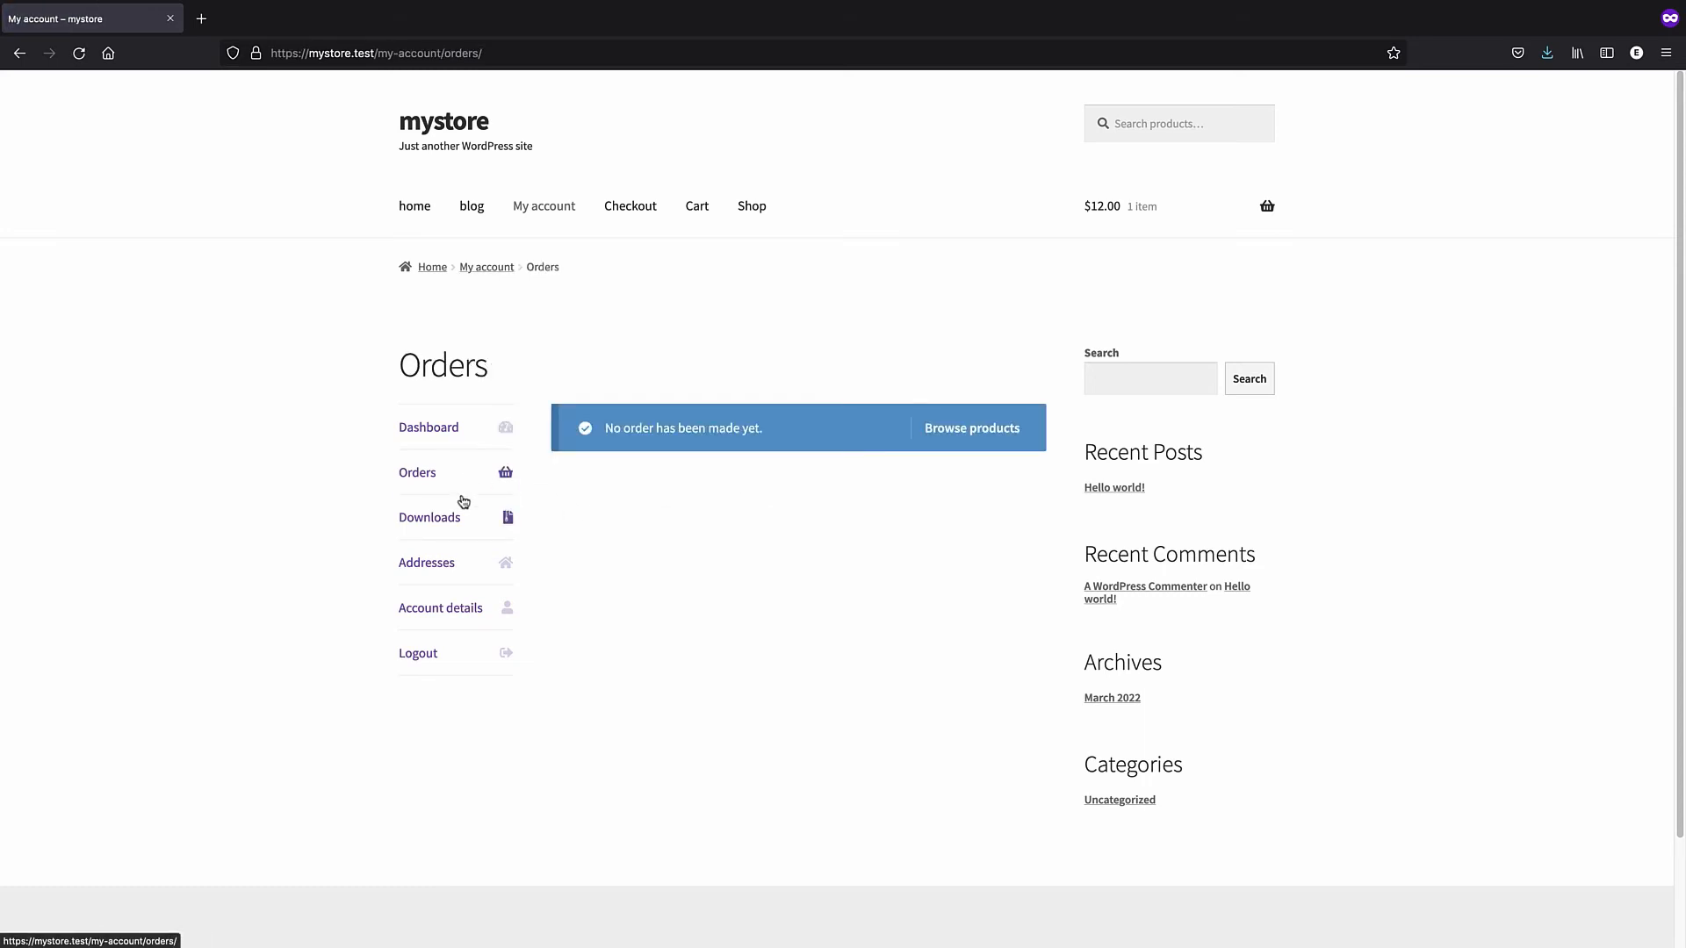
click(455, 560)
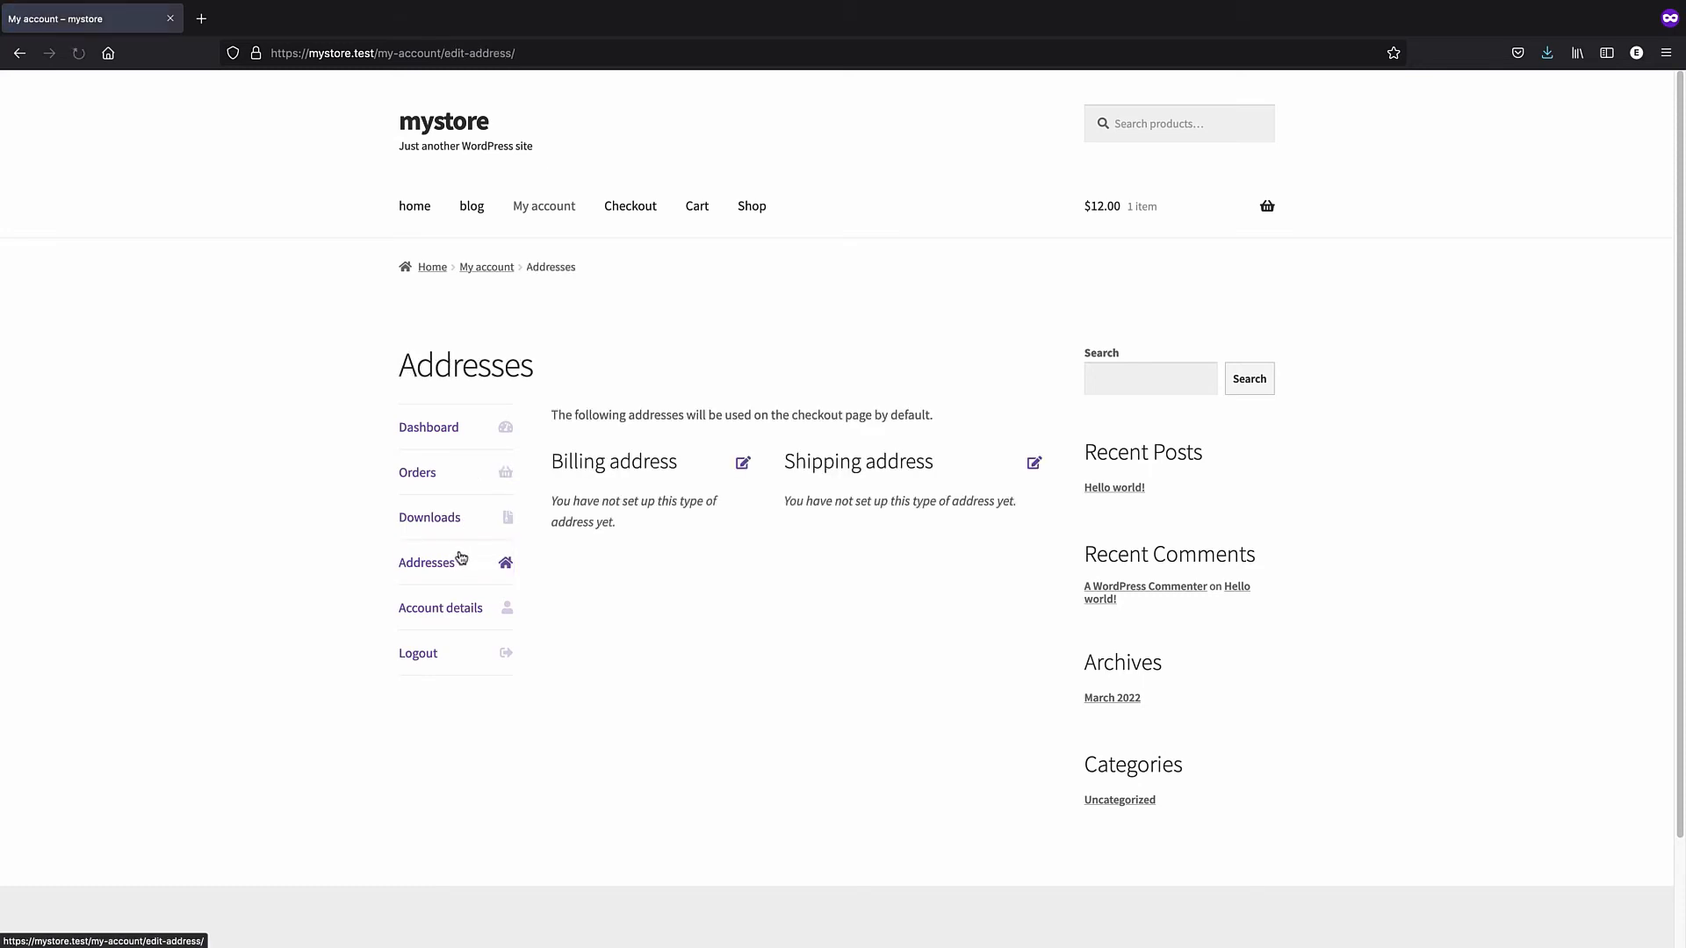
click(744, 466)
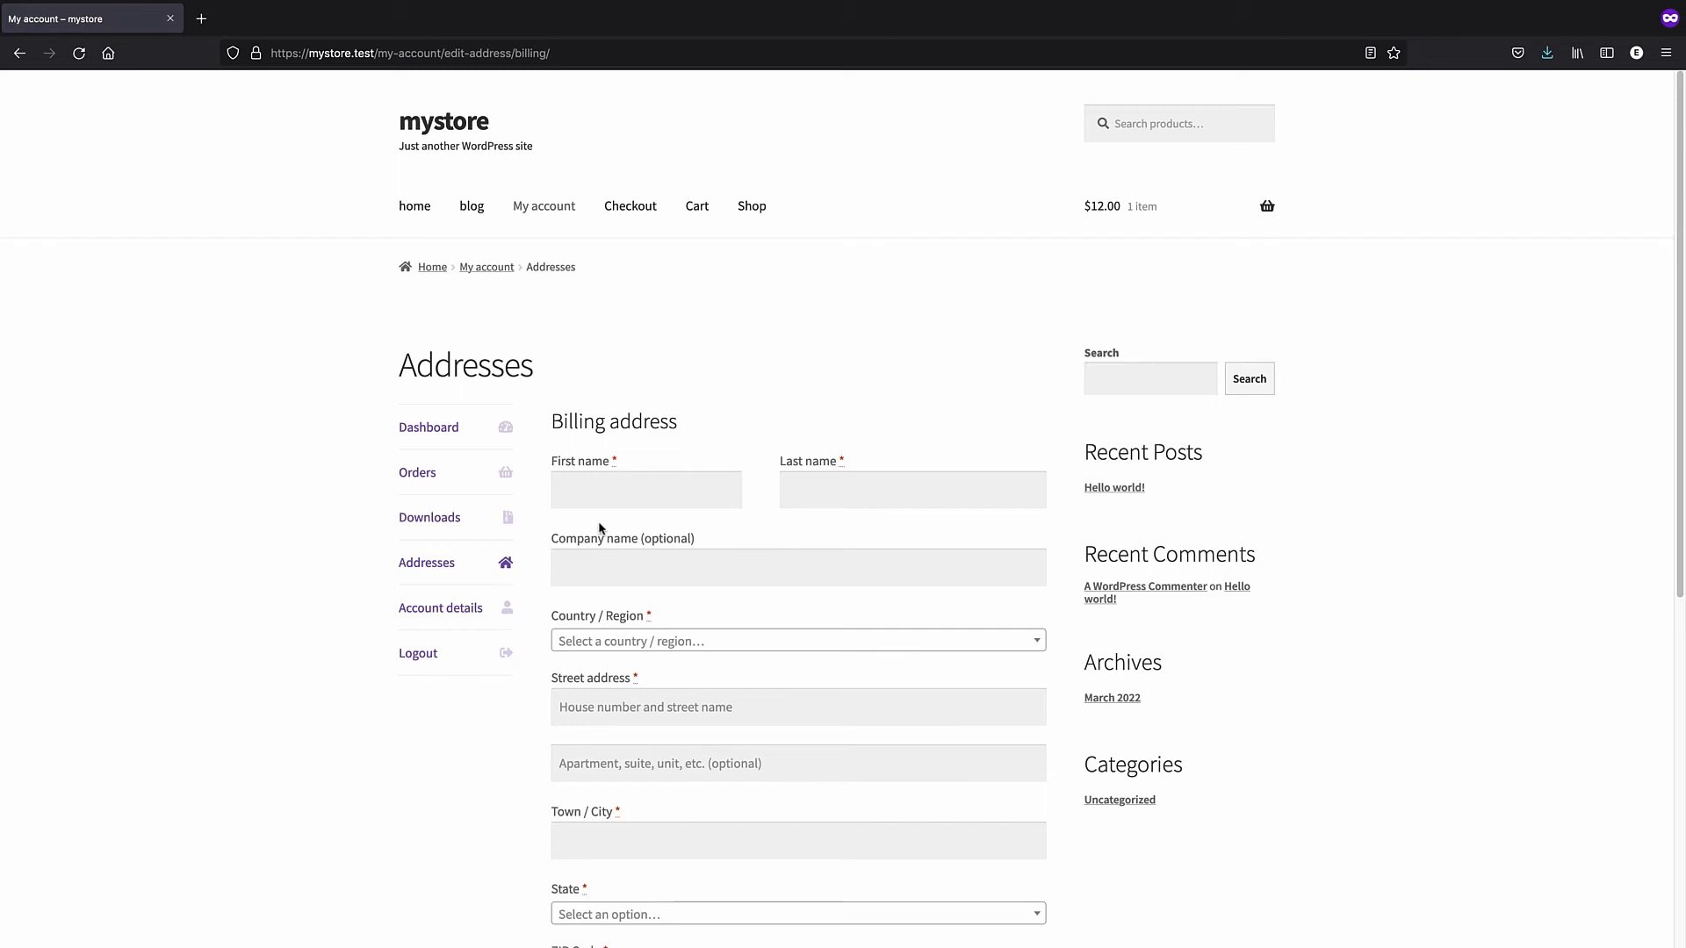
click(472, 579)
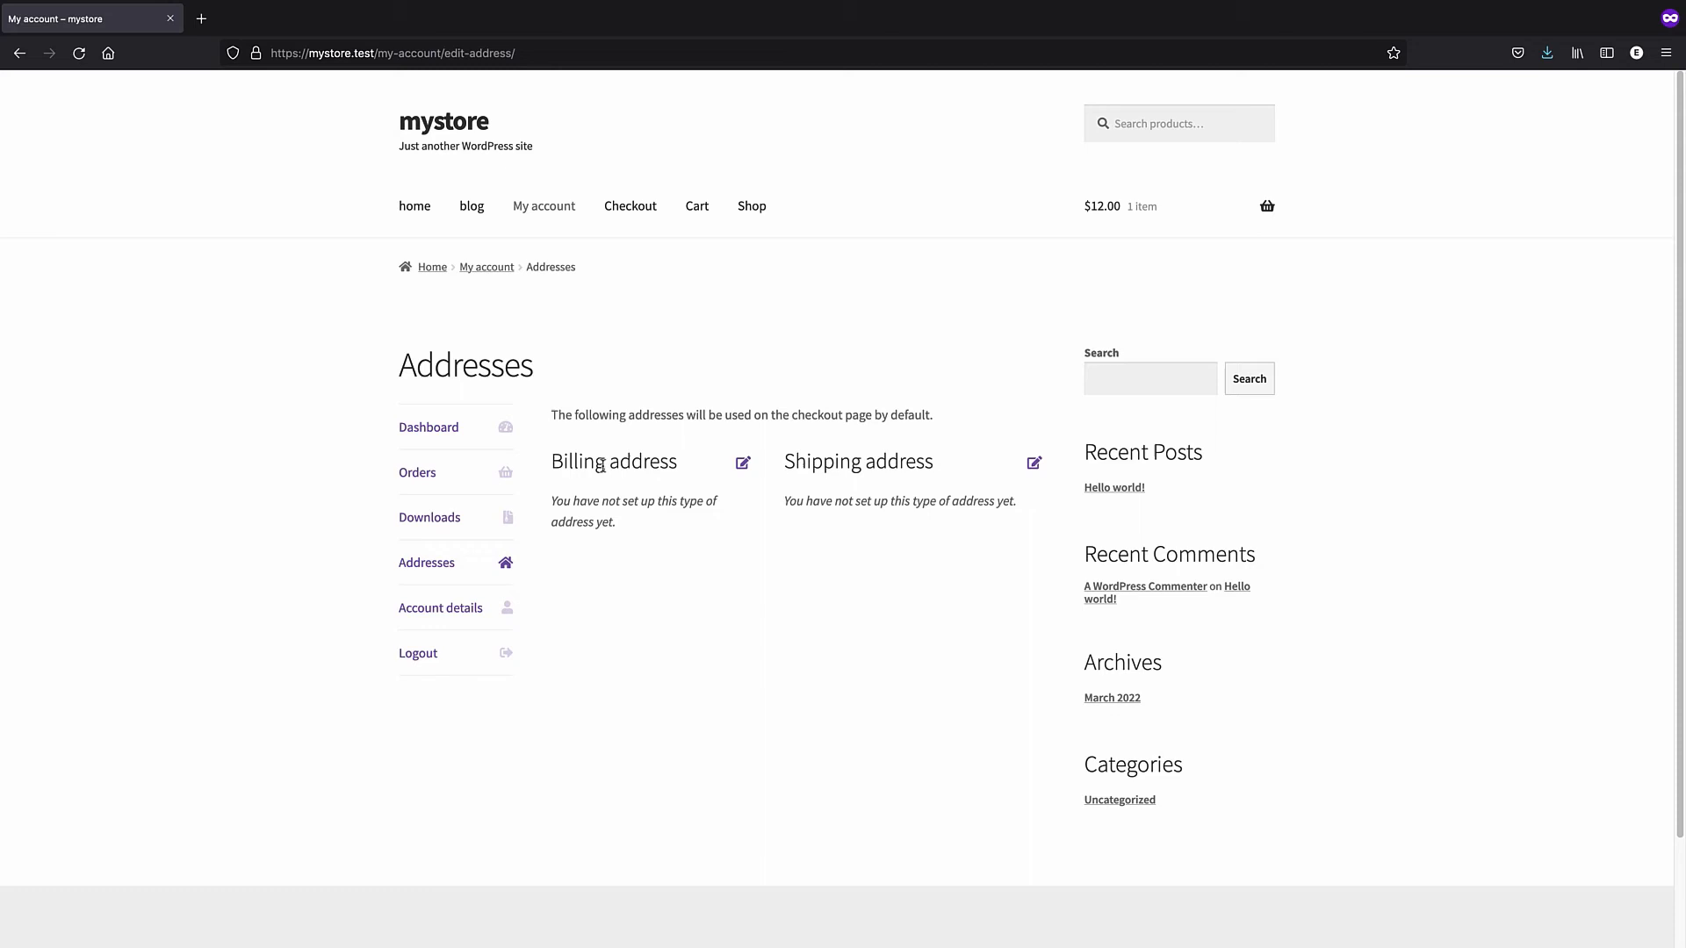
- Inspect the Account details name fields, then return to the Dashboard
click(470, 608)
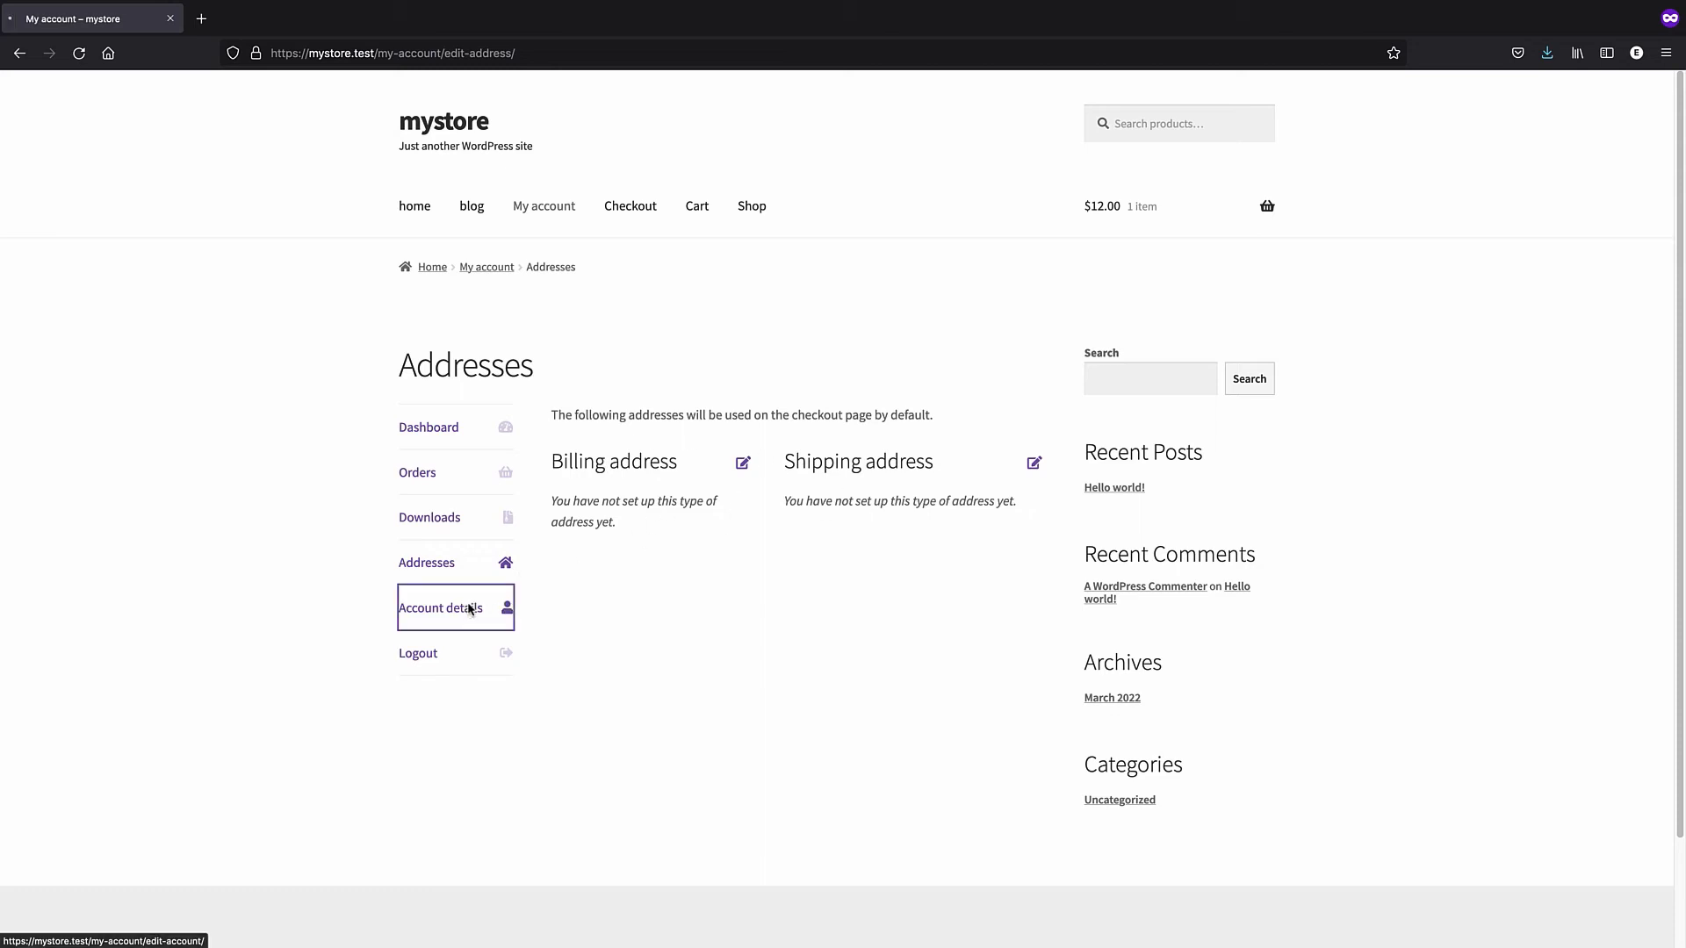
scroll(654, 501, down, 5)
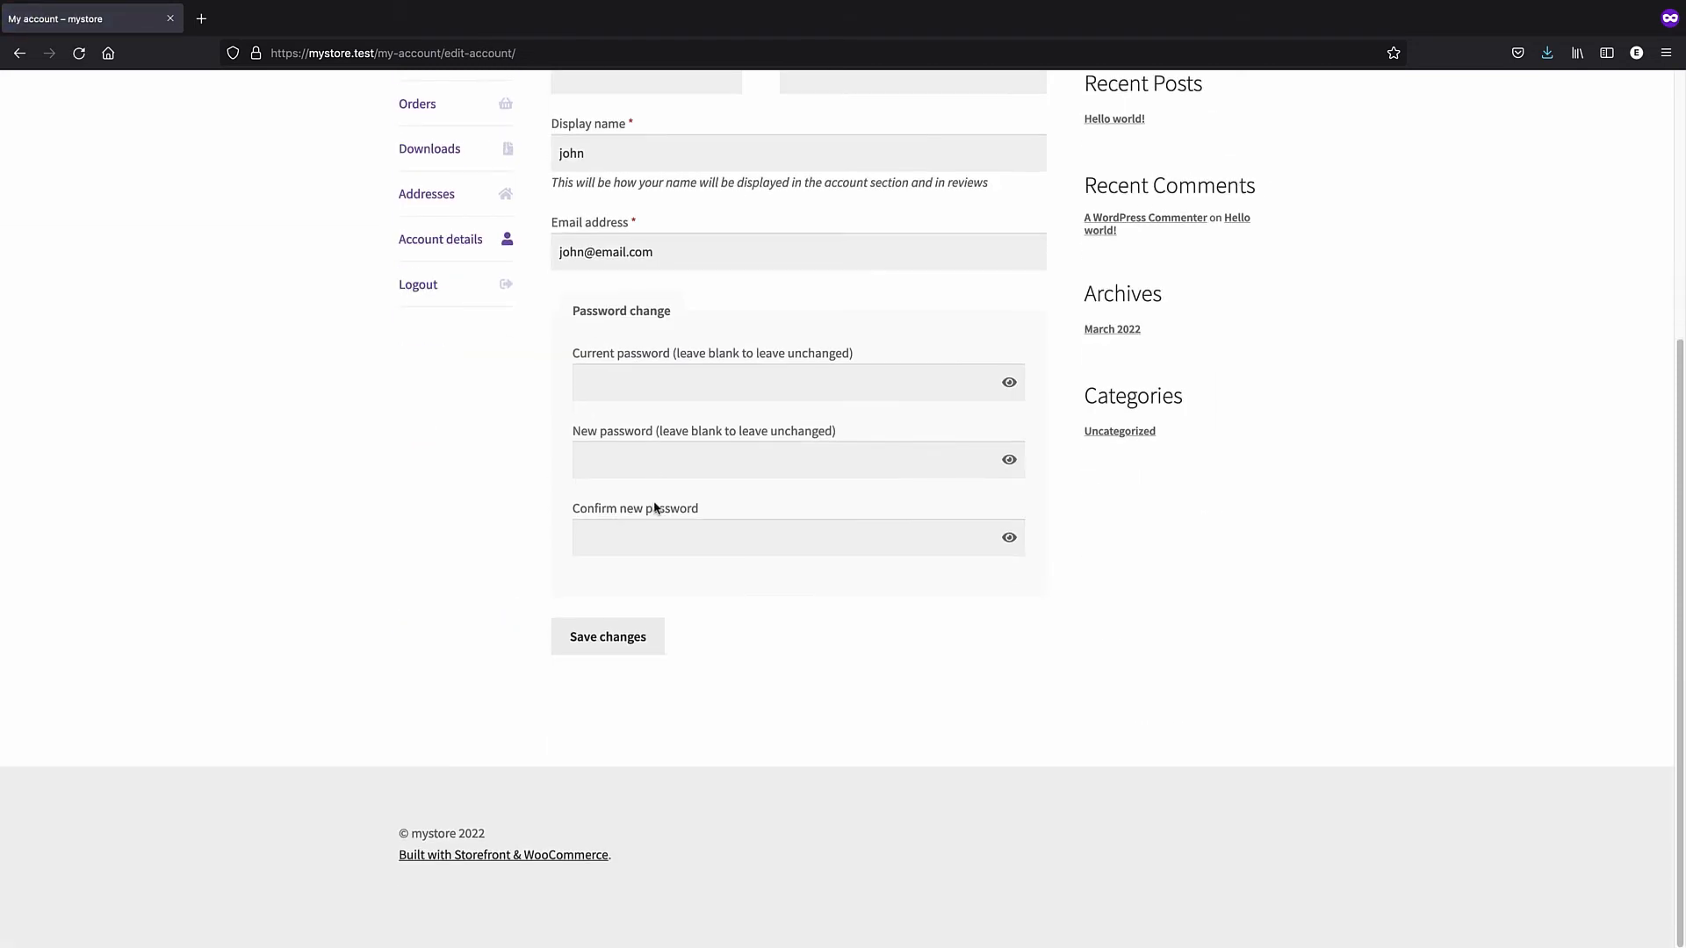
scroll(655, 508, up, 2)
click(610, 236)
click(857, 217)
scroll(636, 509, up, 2)
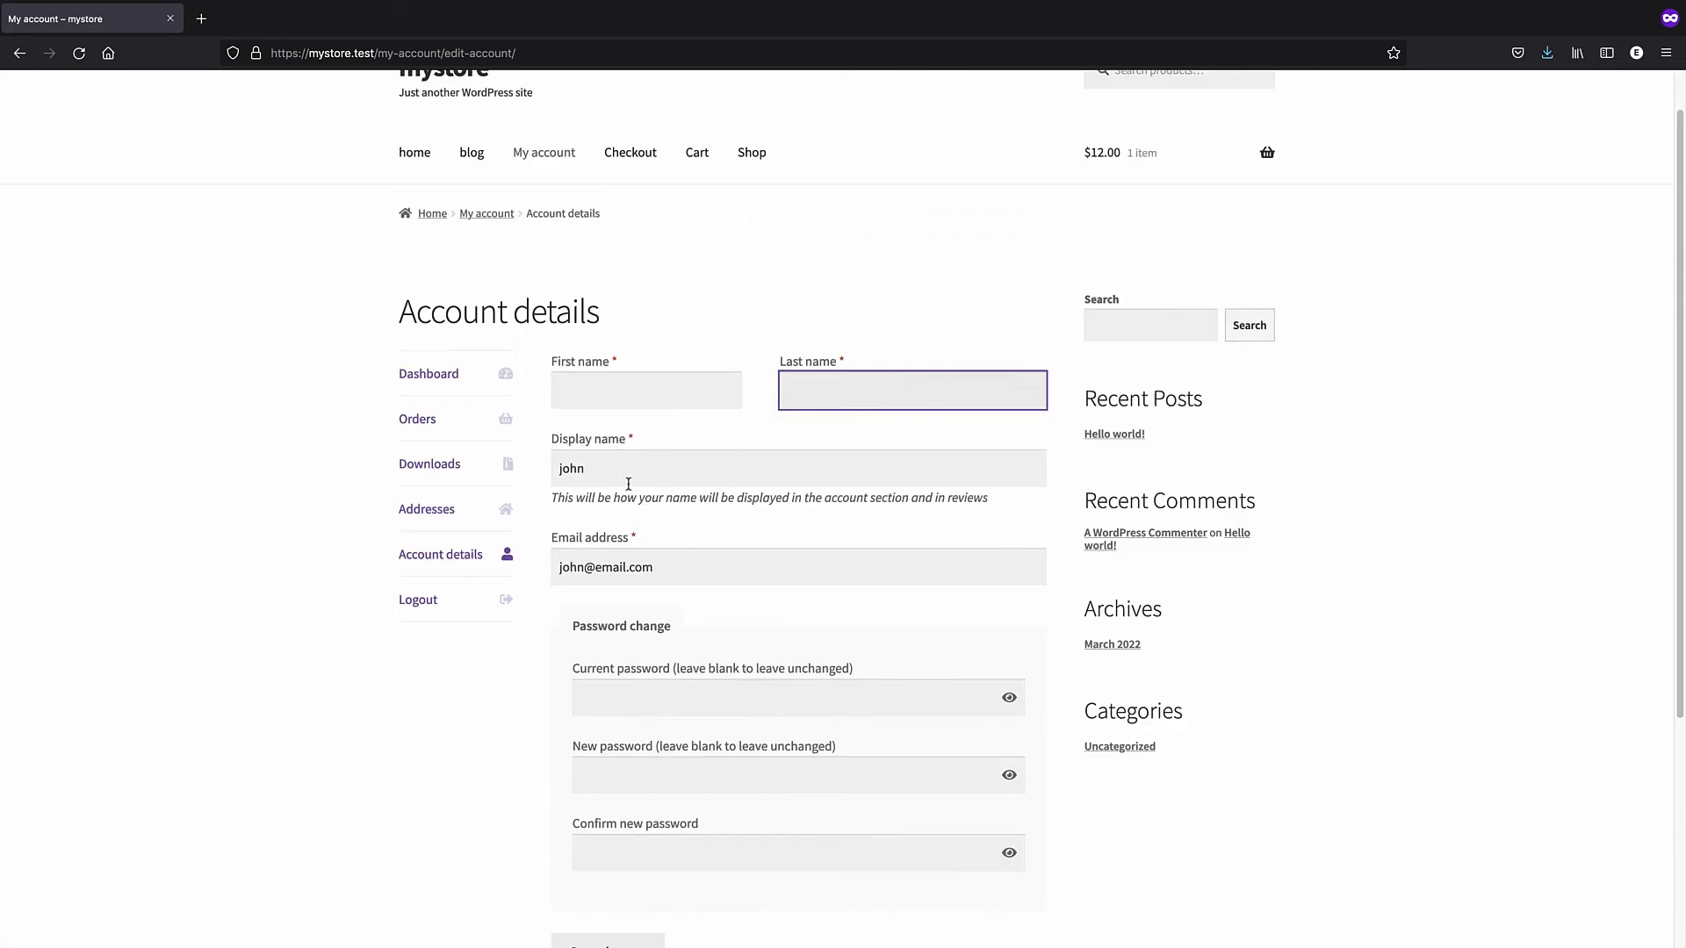
click(454, 376)
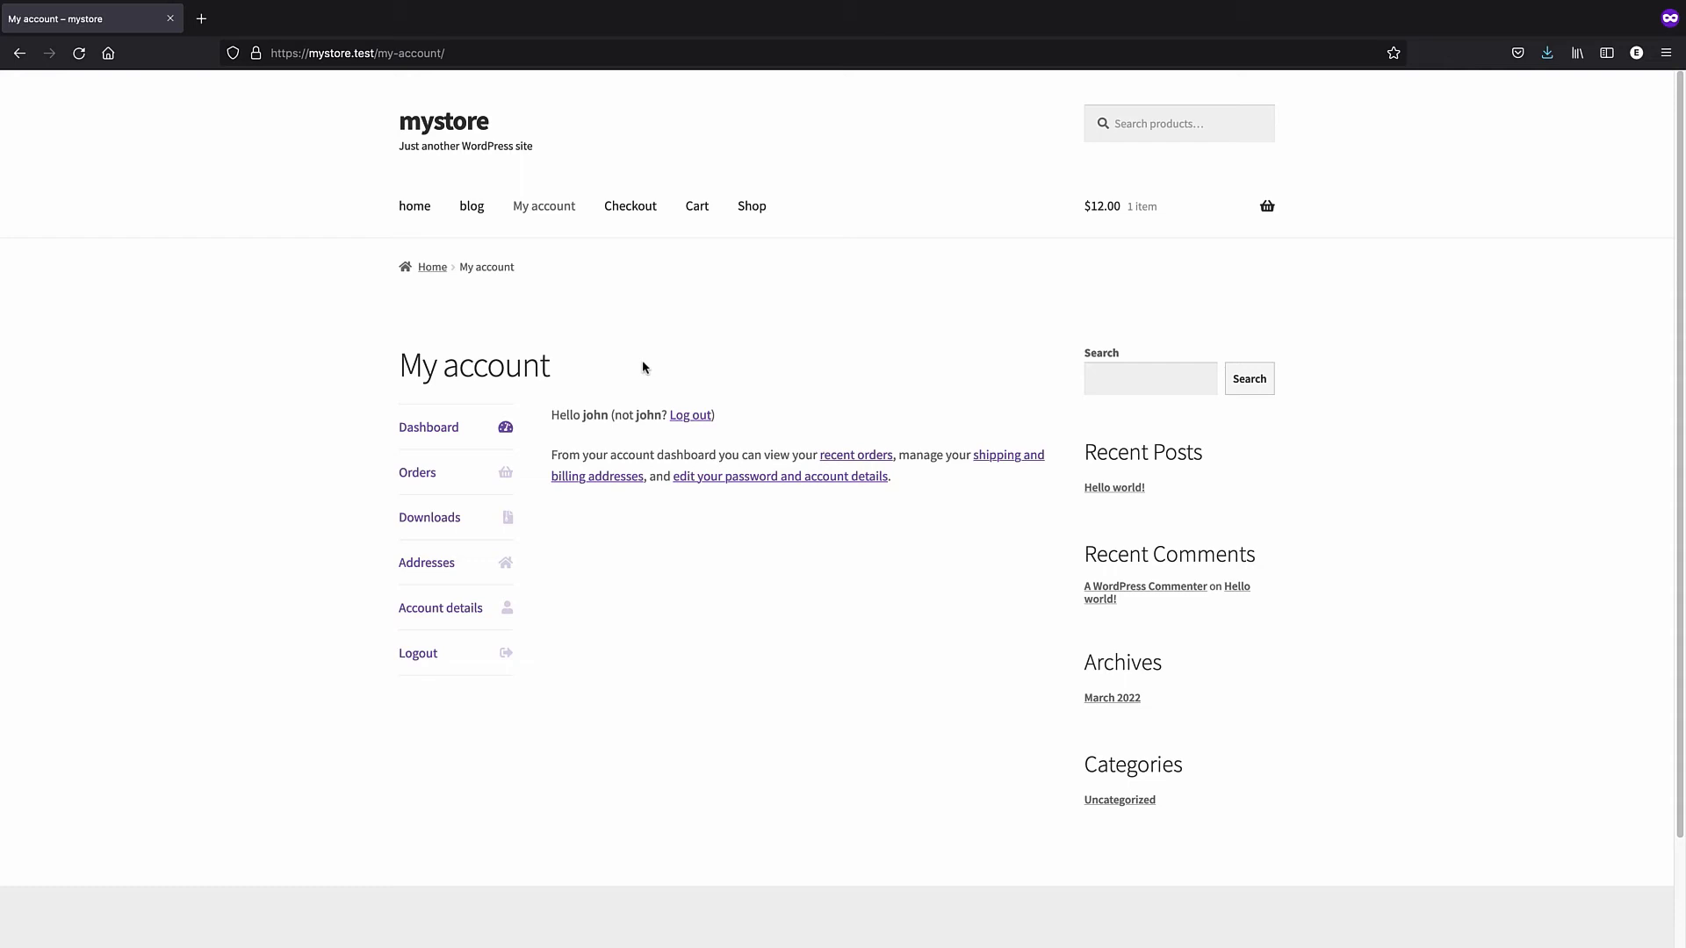
- Add a second cap to the cart from the shop and proceed to checkout
click(752, 212)
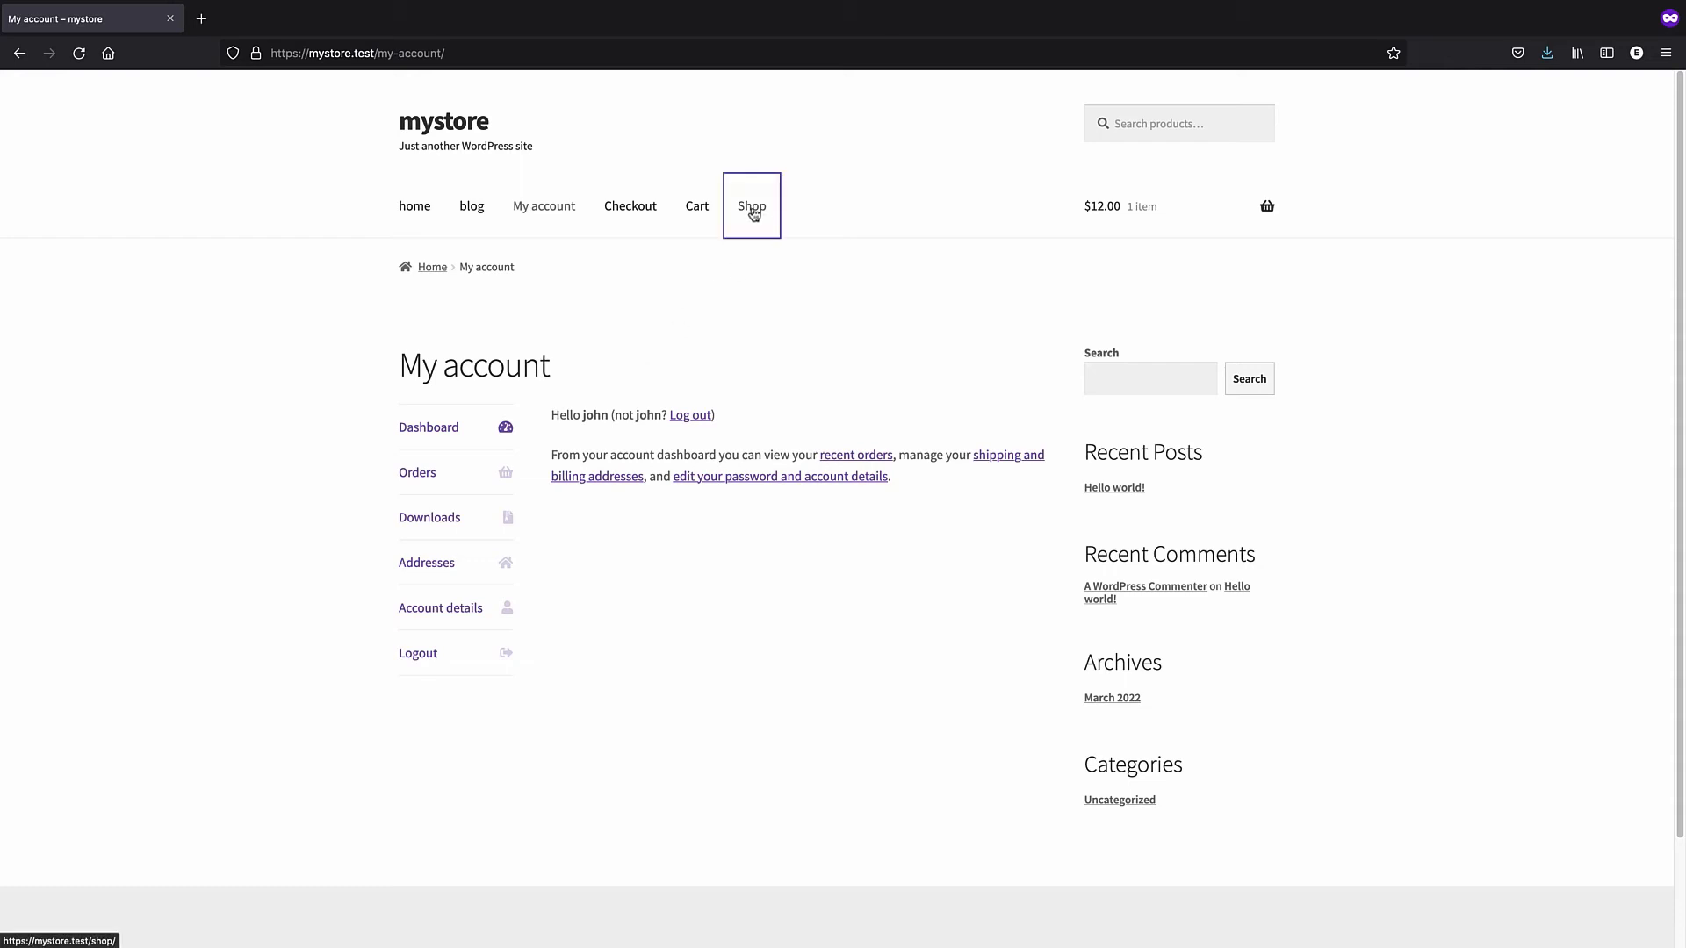
click(490, 553)
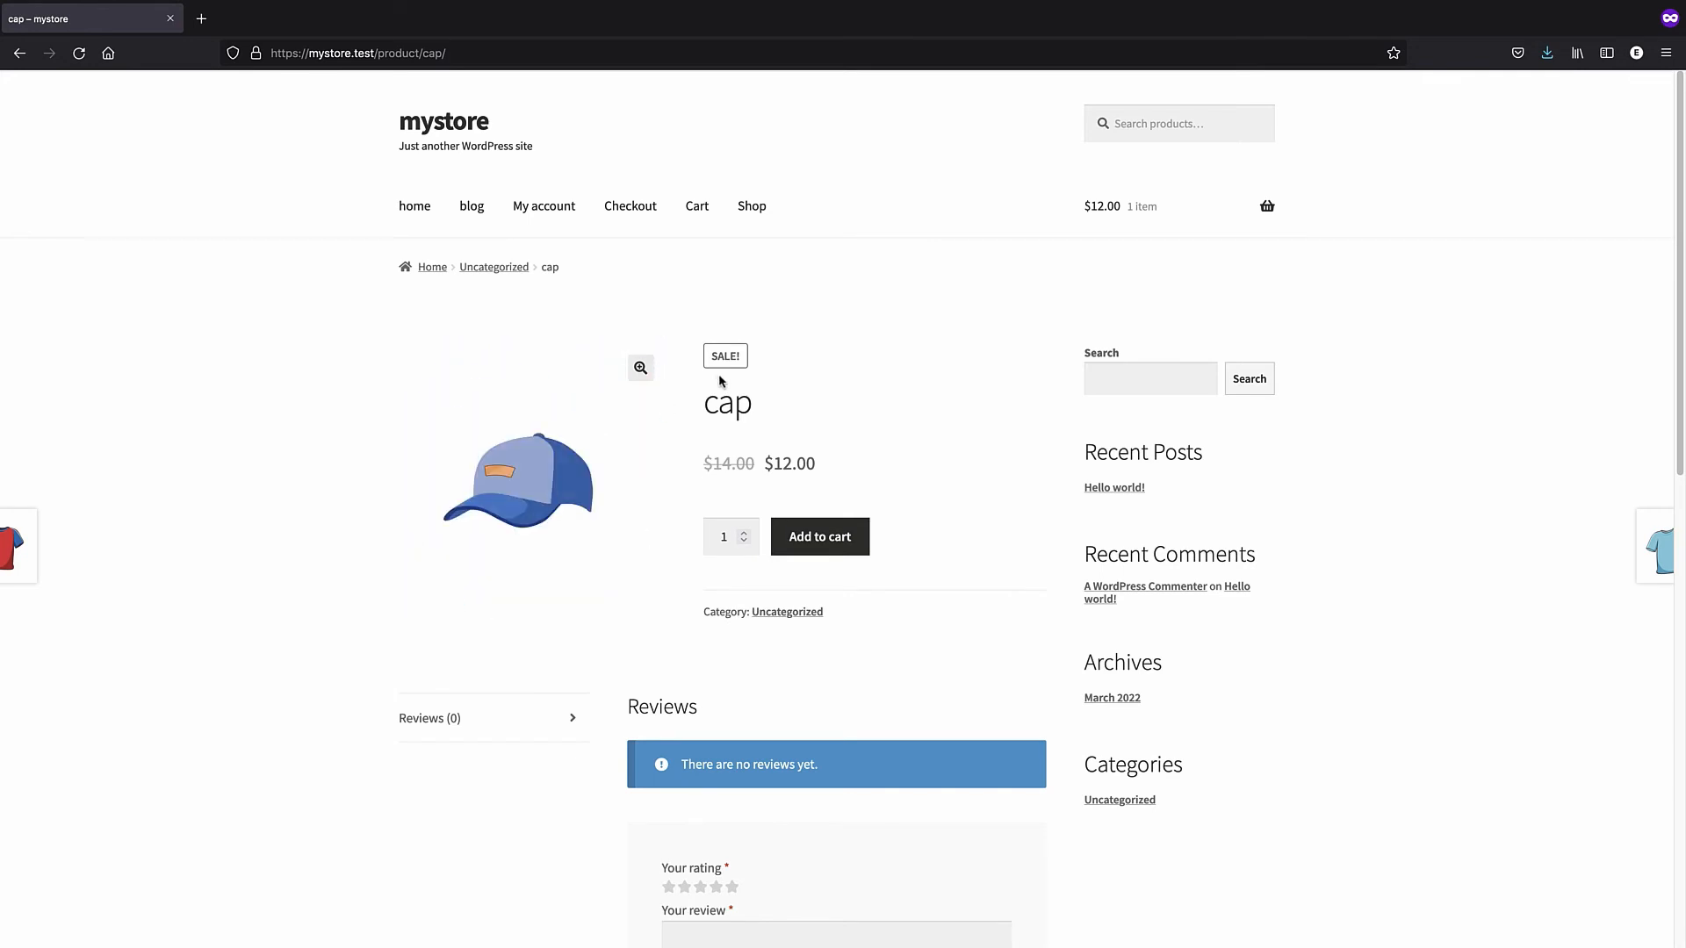
click(815, 536)
click(1200, 403)
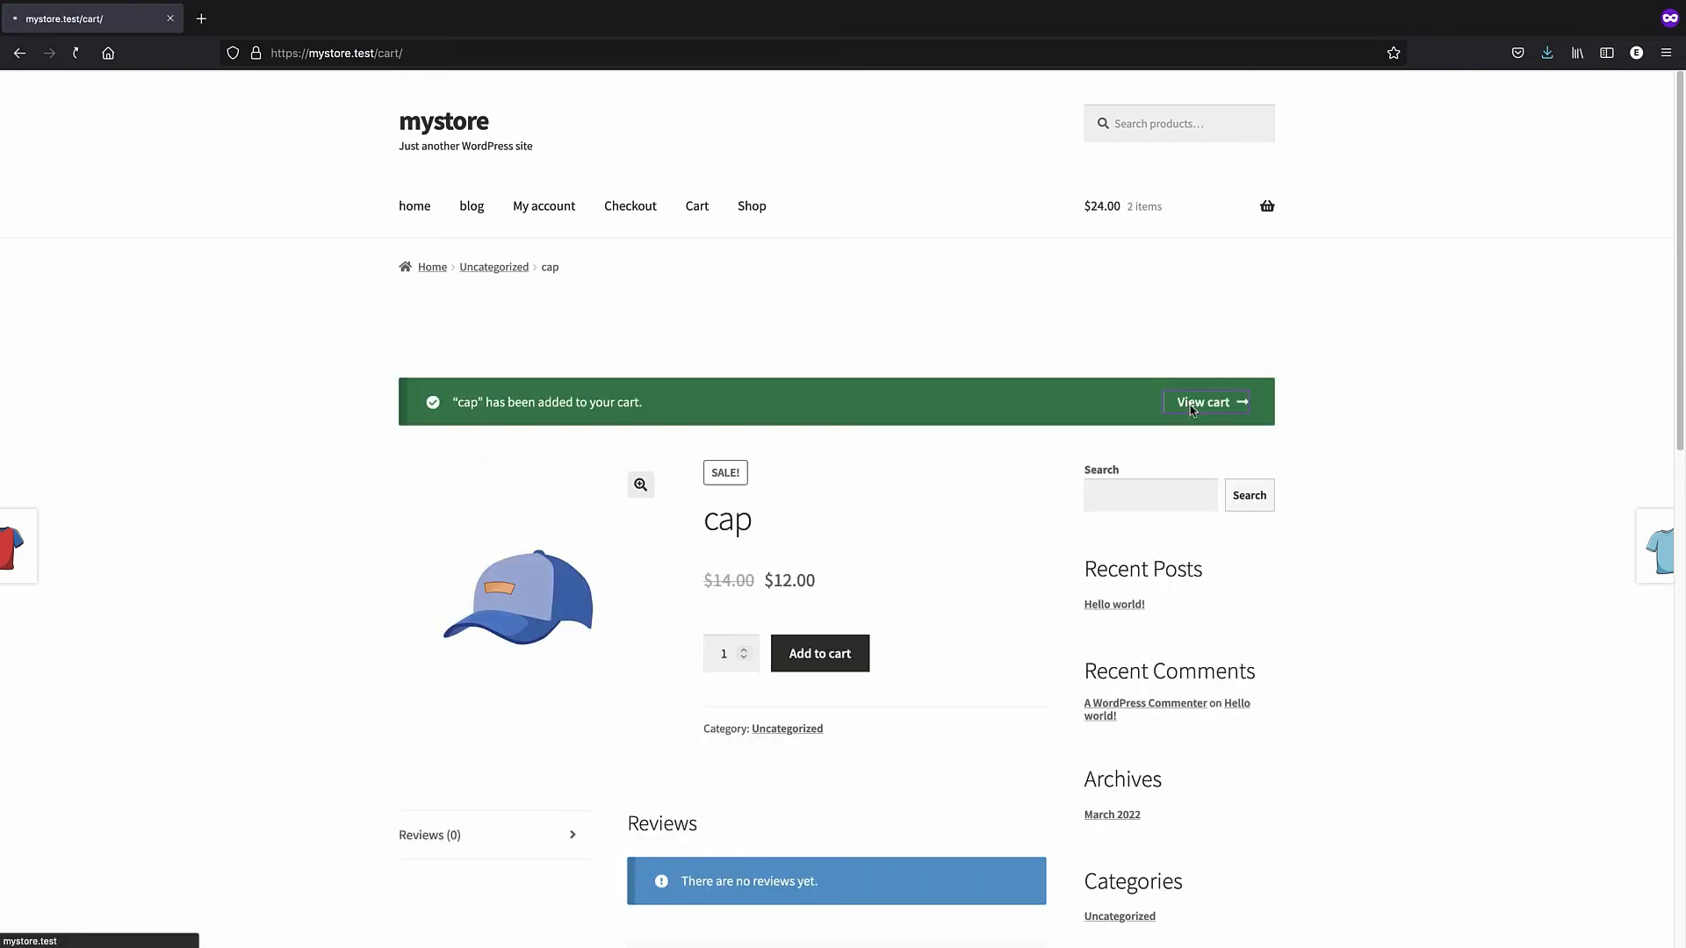
click(842, 841)
- Try placing the $24.00 order with empty billing fields, which fails on missing details and payment method
scroll(848, 827, down, 8)
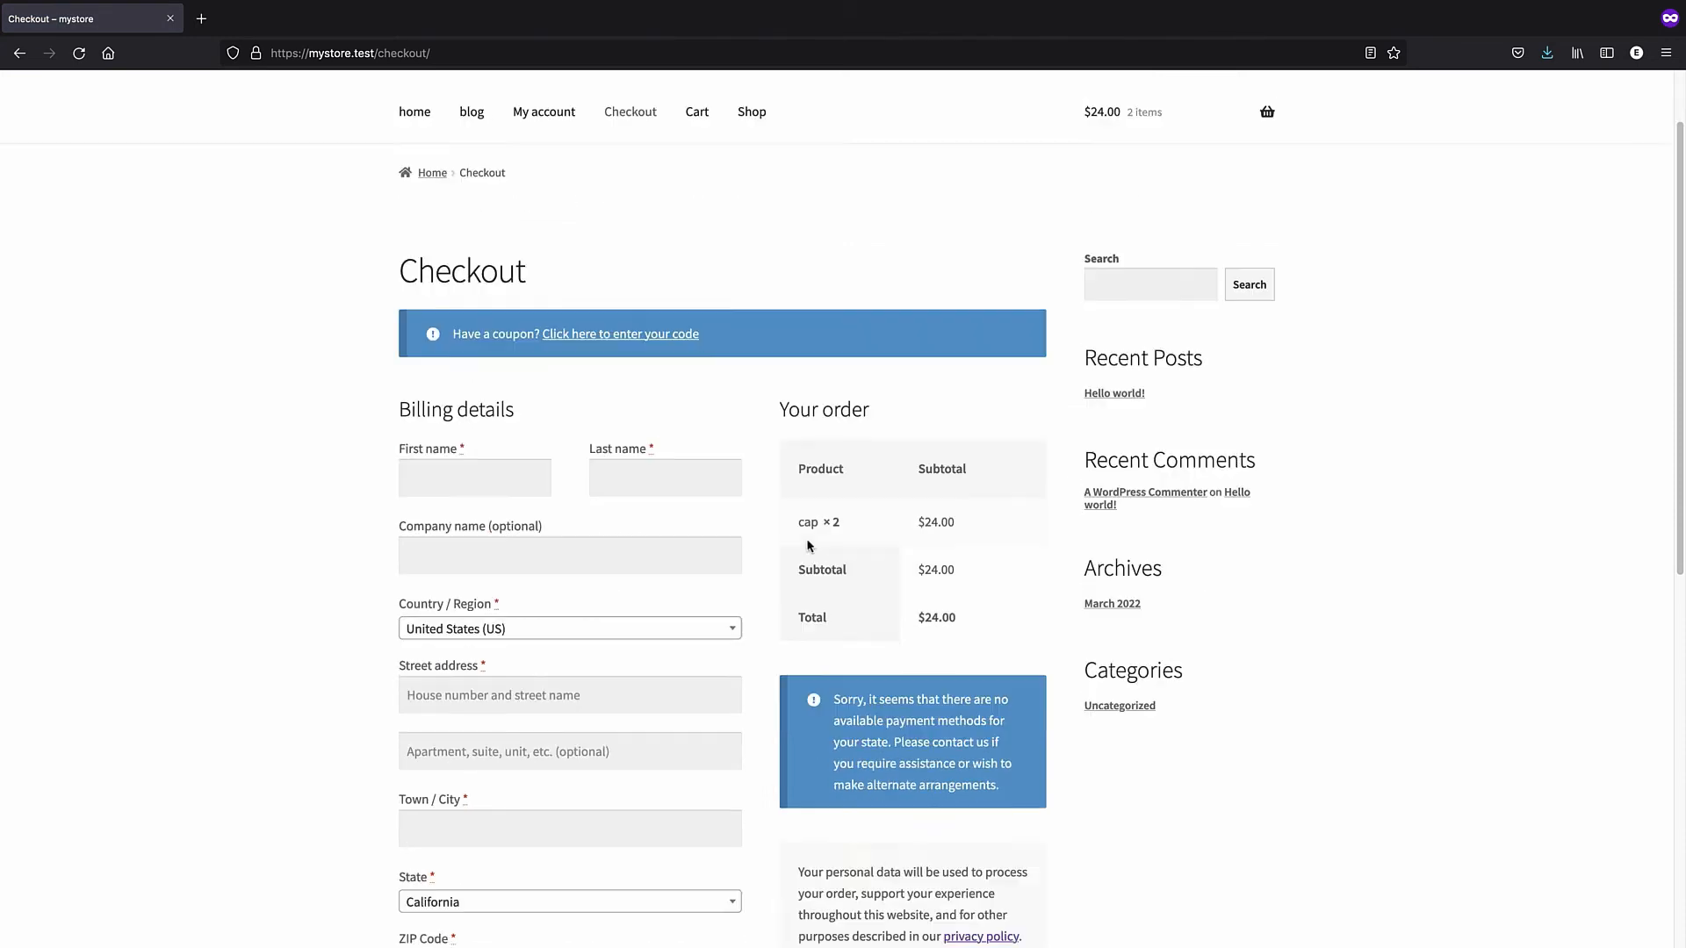
scroll(843, 549, up, 3)
click(853, 555)
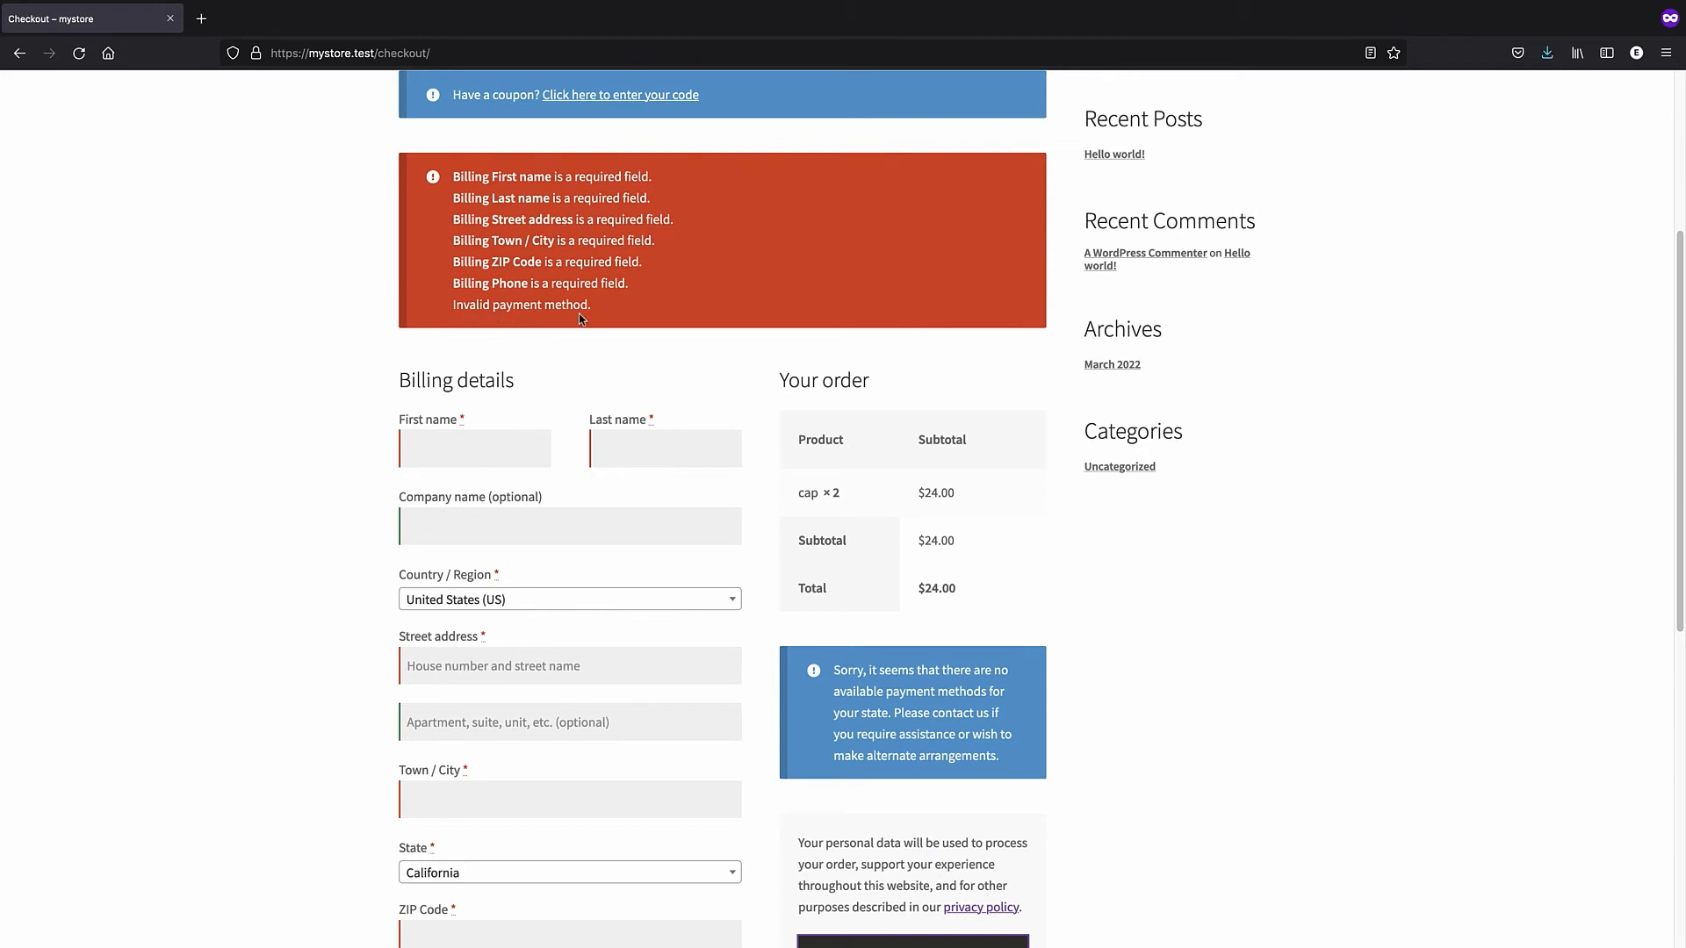
scroll(591, 209, down, 5)
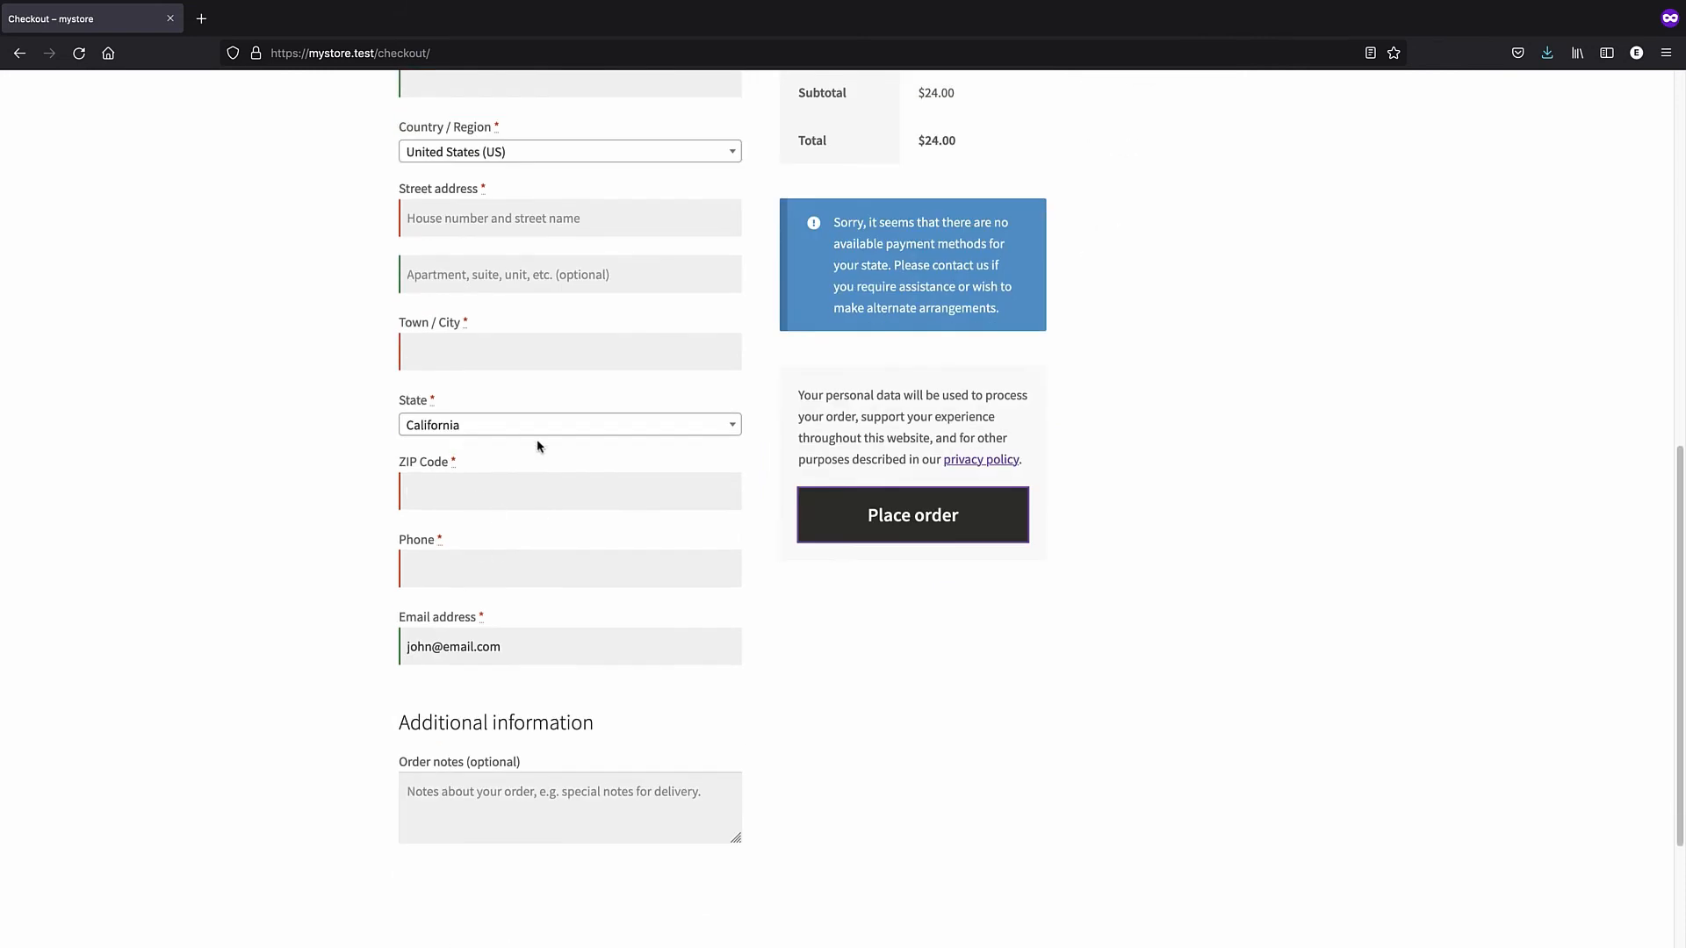
scroll(539, 447, up, 5)
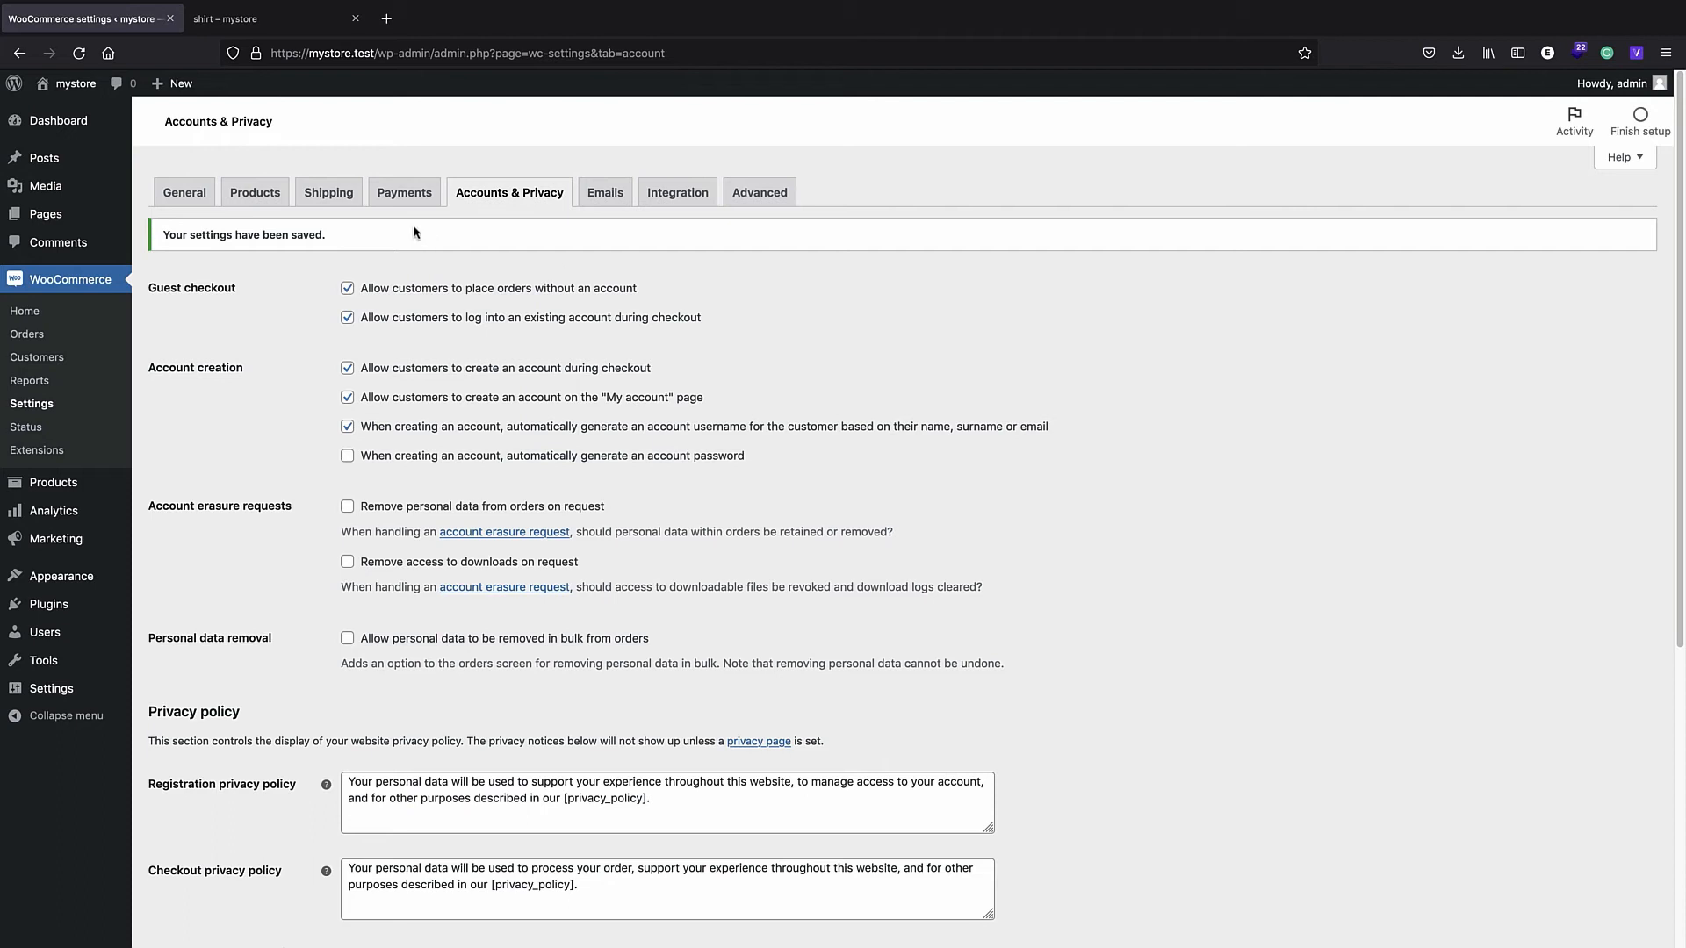
- Check the WooCommerce Payments settings, where every method is disabled, then go back to WooCommerce Home
click(404, 194)
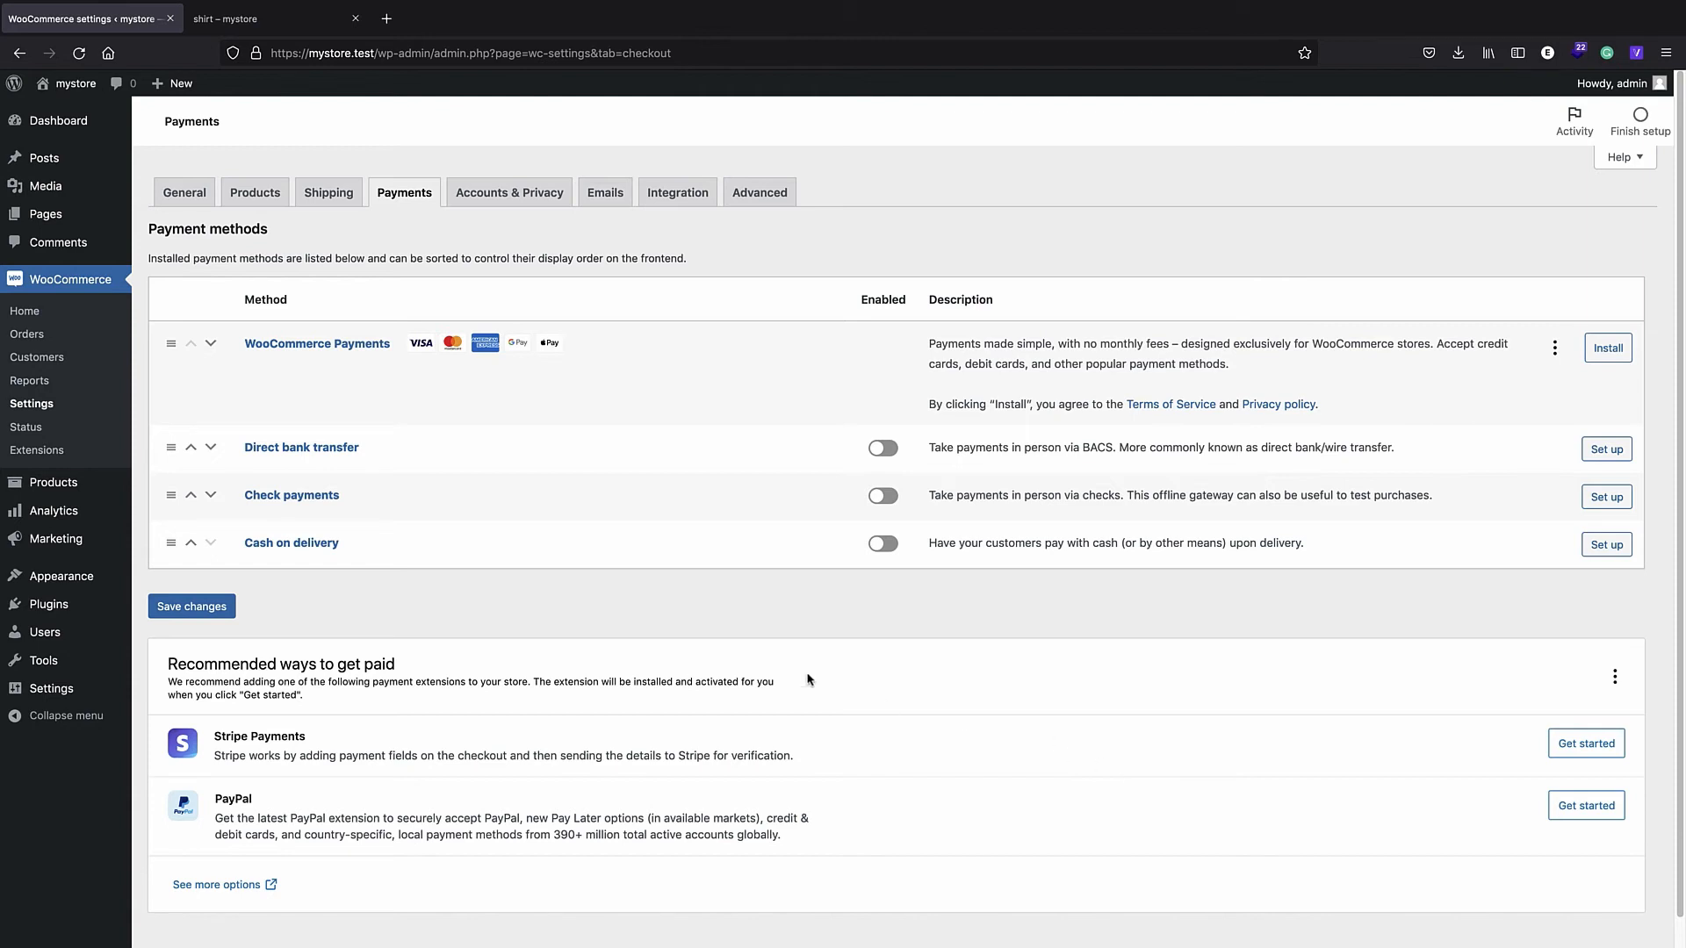
click(59, 290)
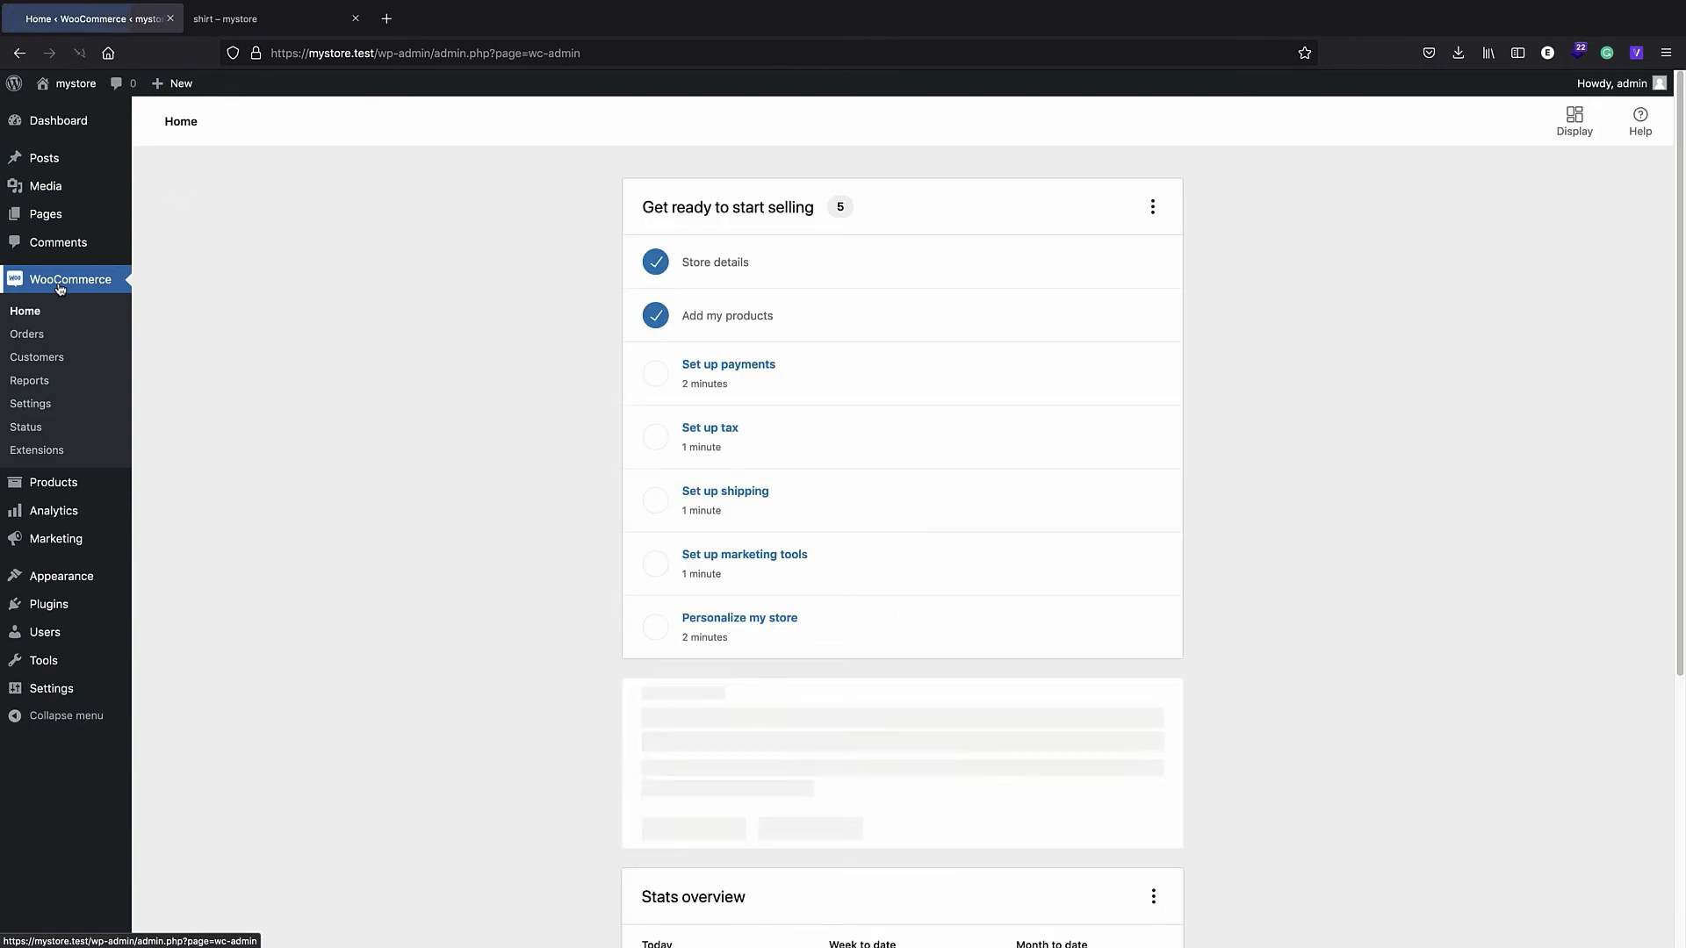
mouse_move(77, 528)
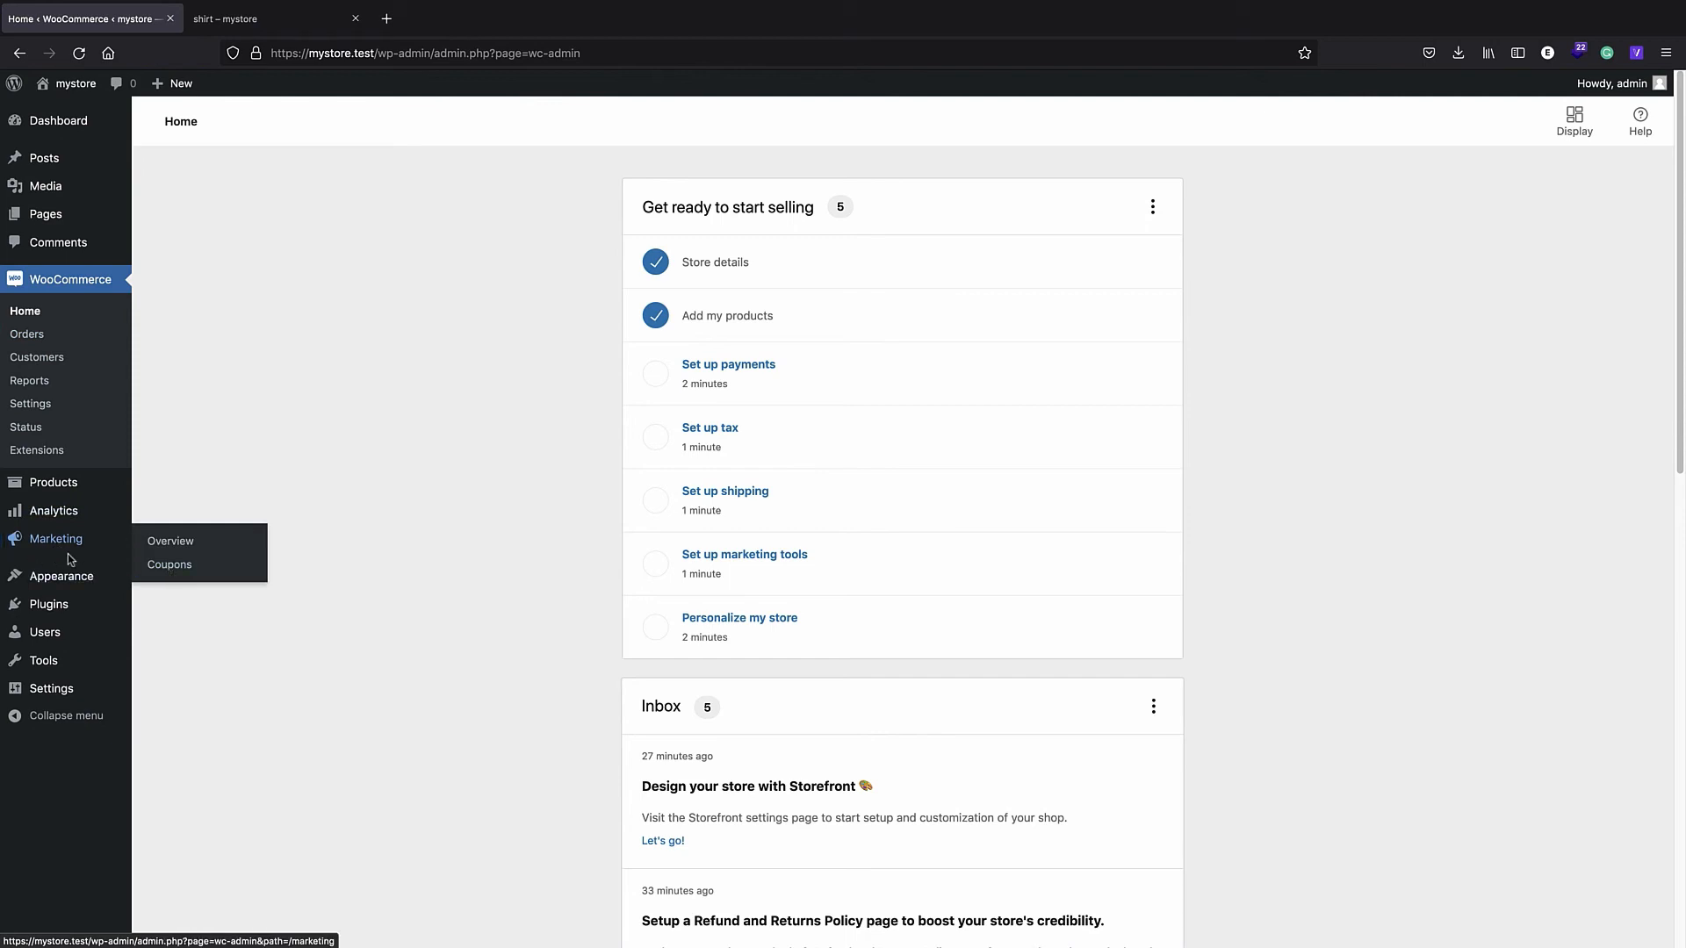
- Start the store's first coupon under Marketing > Coupons with discount type Percentage discount
click(164, 572)
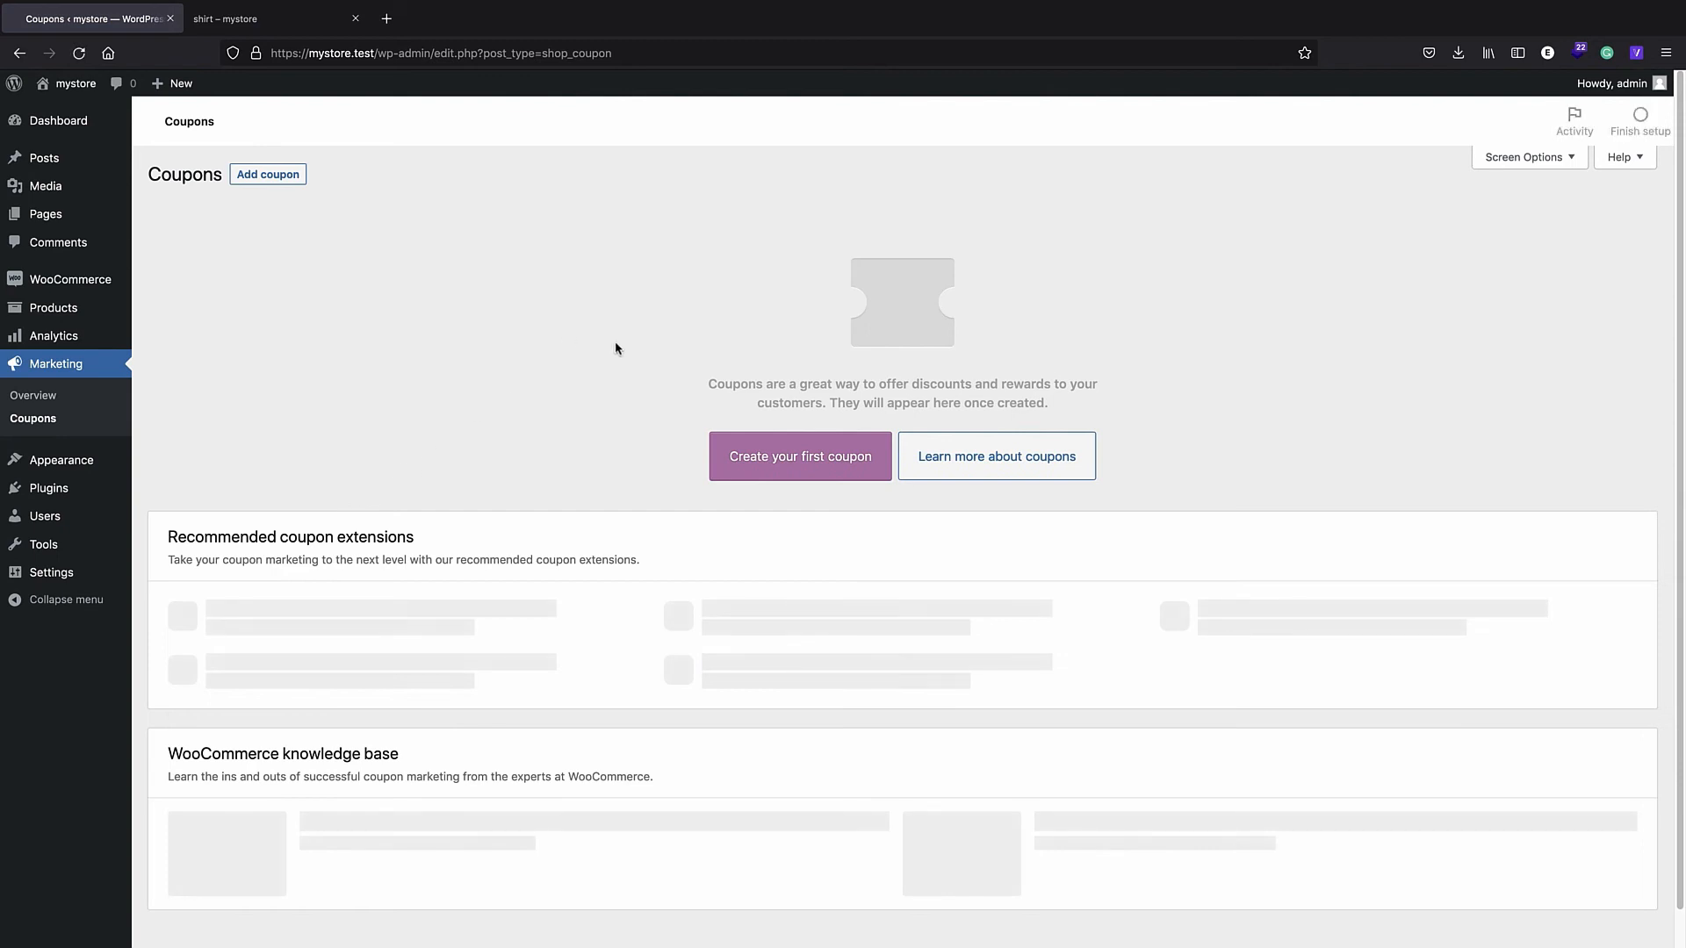
click(745, 461)
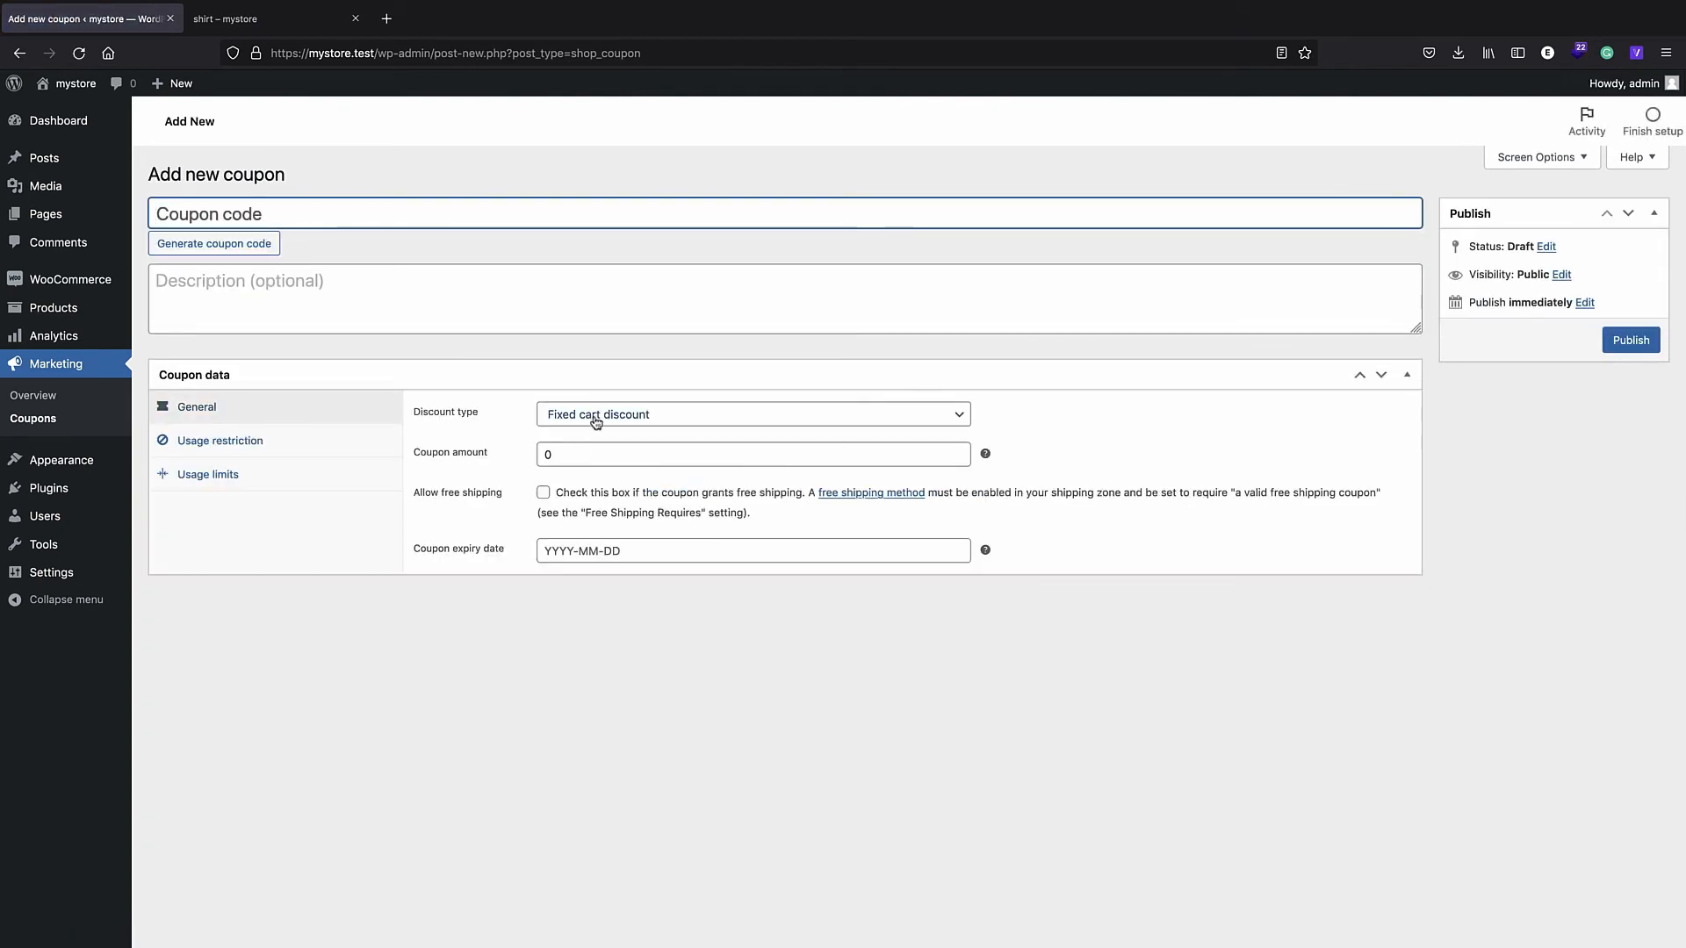
click(601, 414)
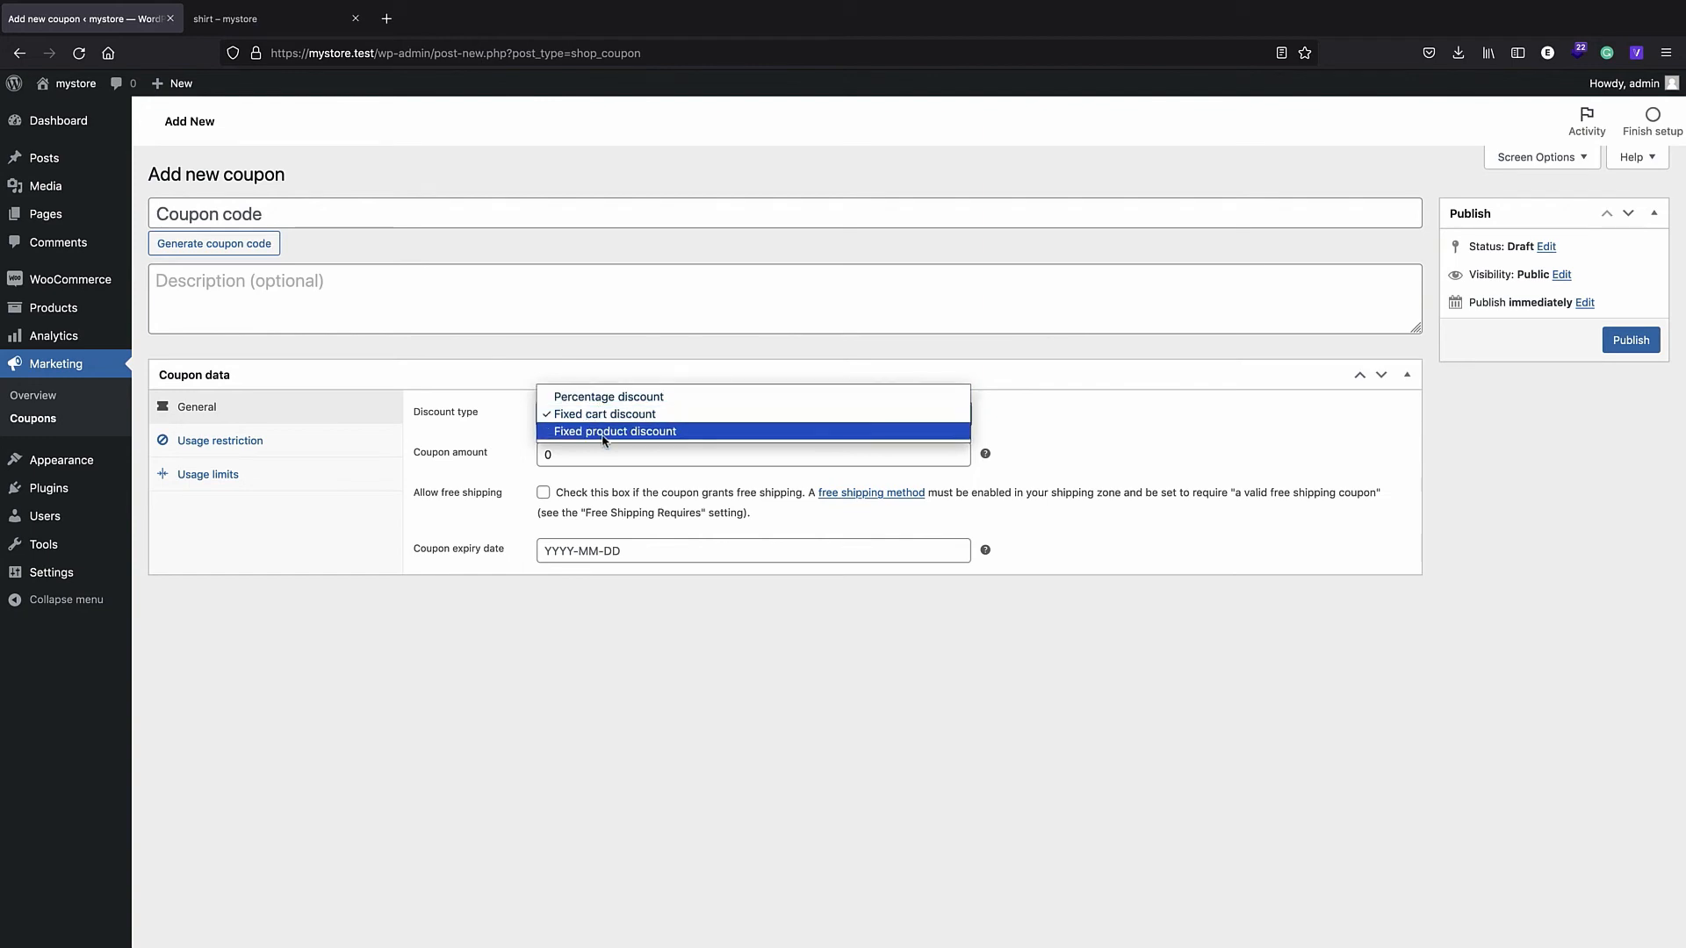
click(580, 401)
- Set the coupon amount to 100 and code 'free', publish it, and return to the storefront checkout
double_click(562, 457)
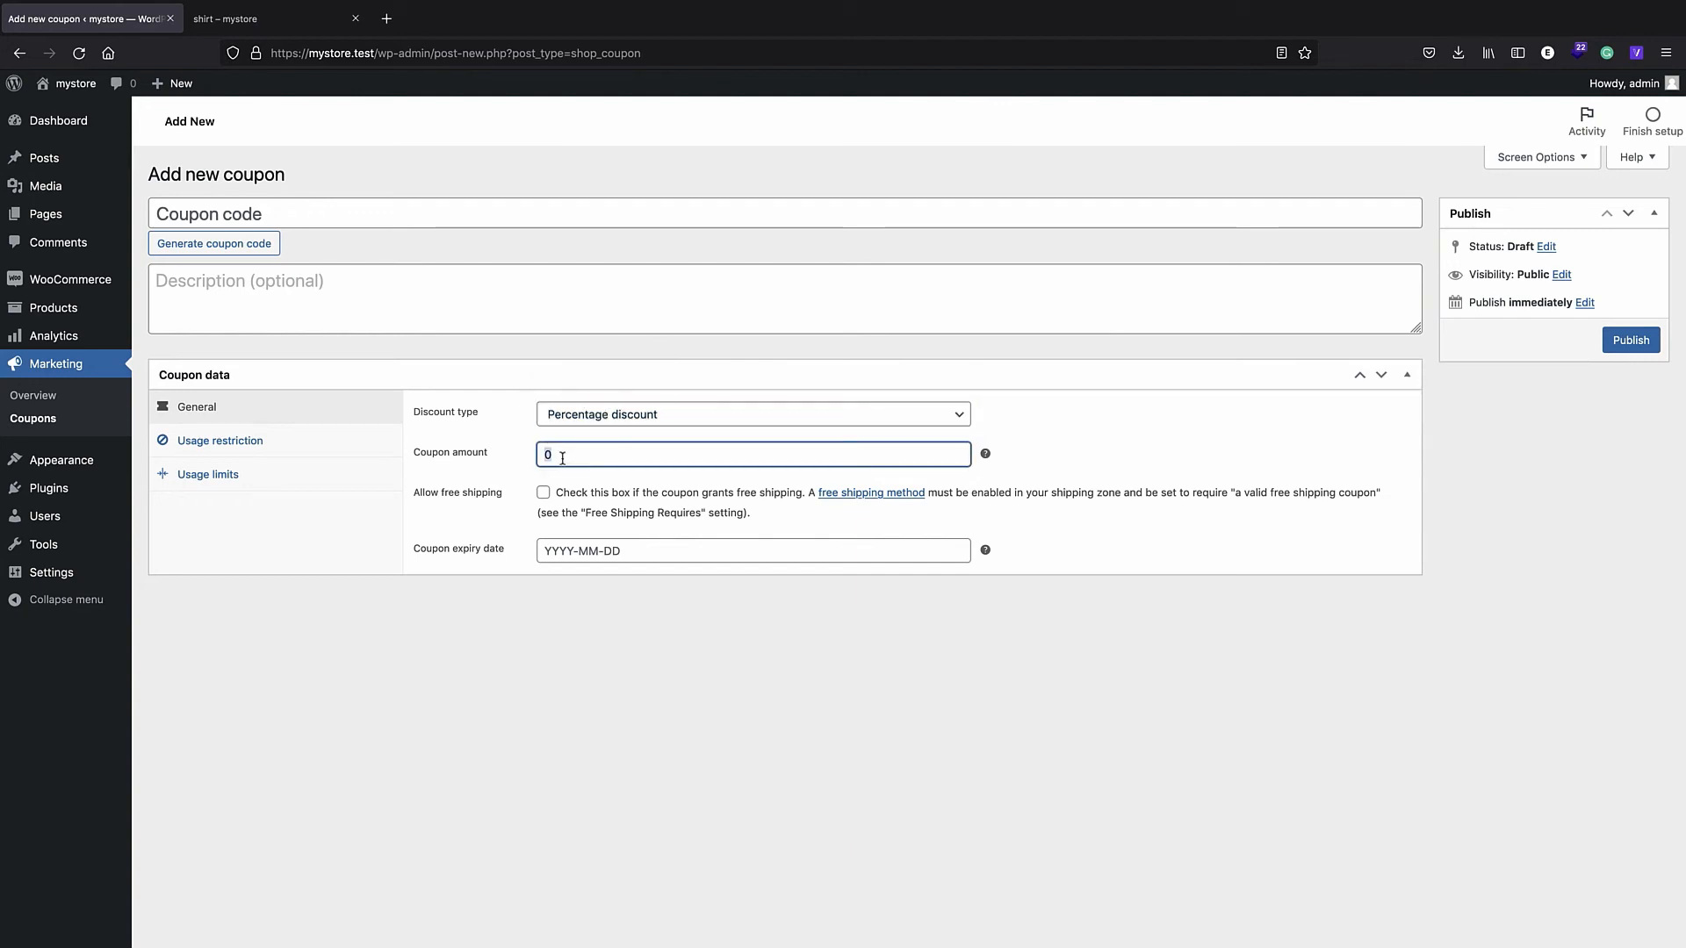
text(100)
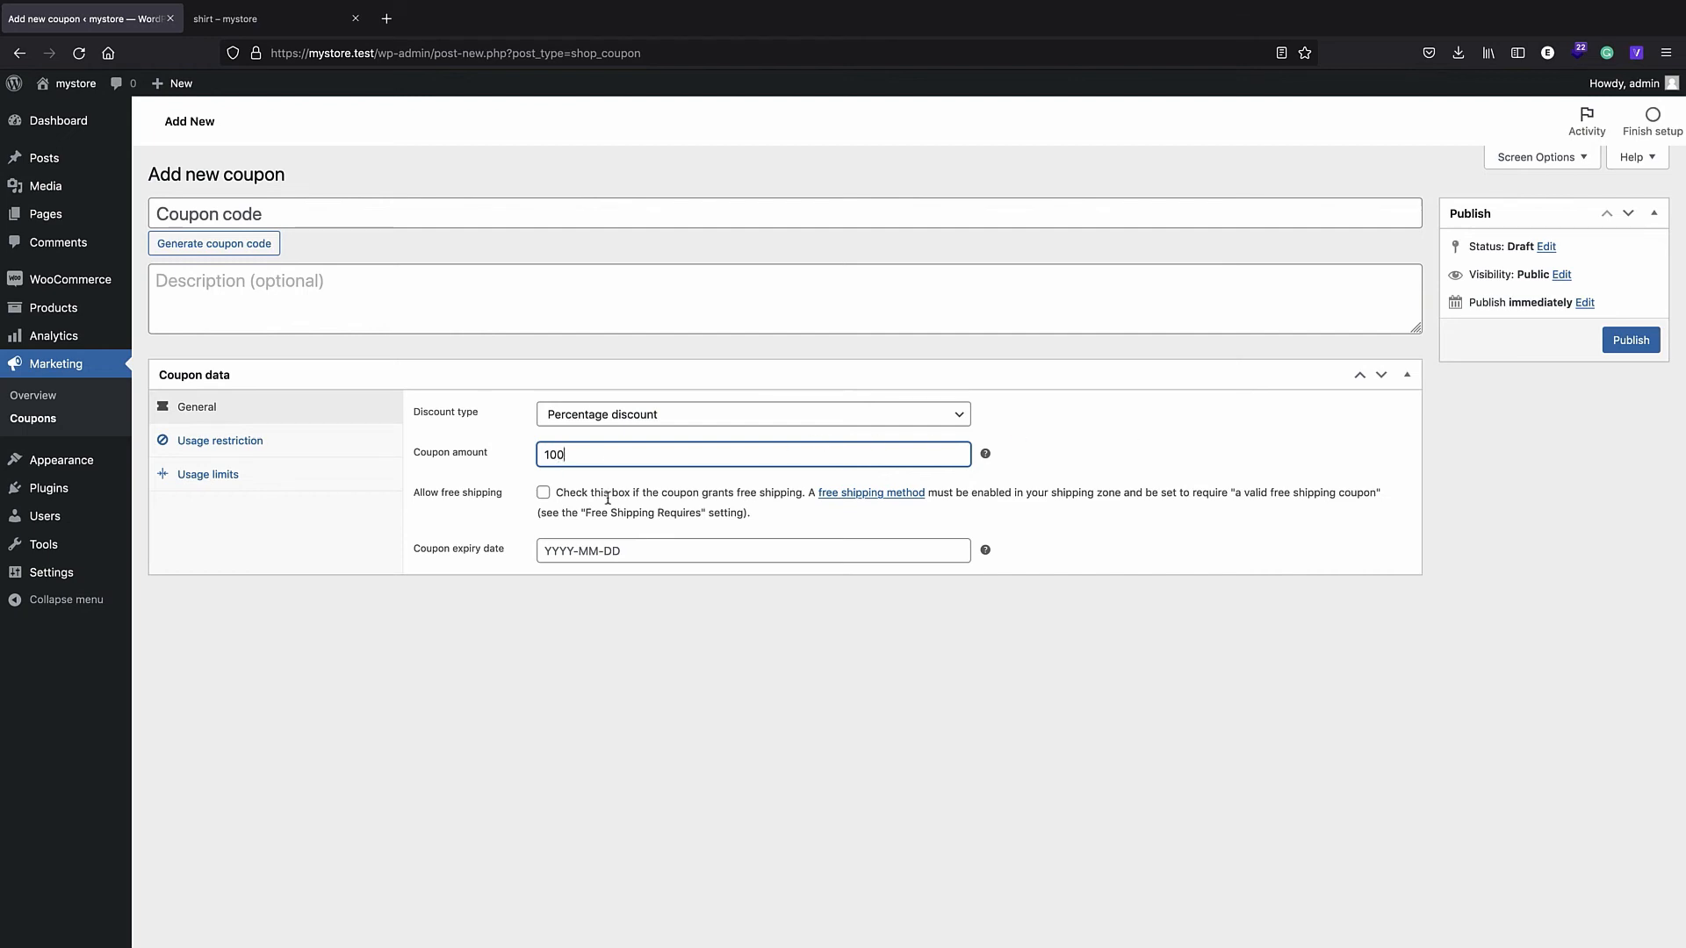
click(198, 220)
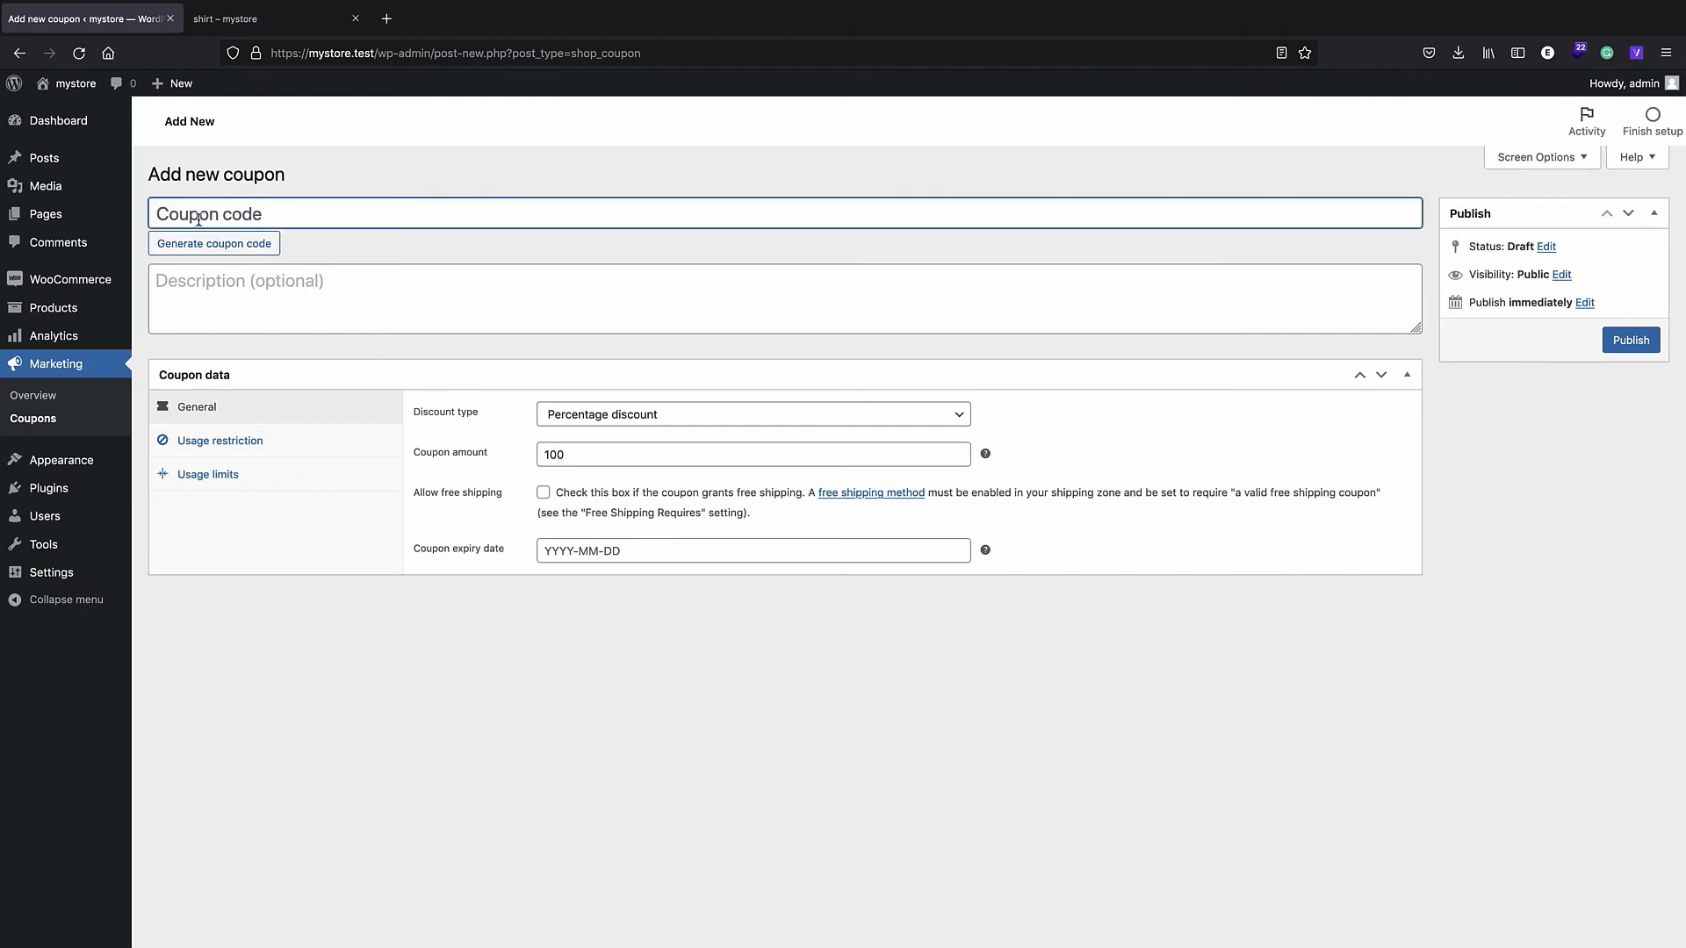
text(free)
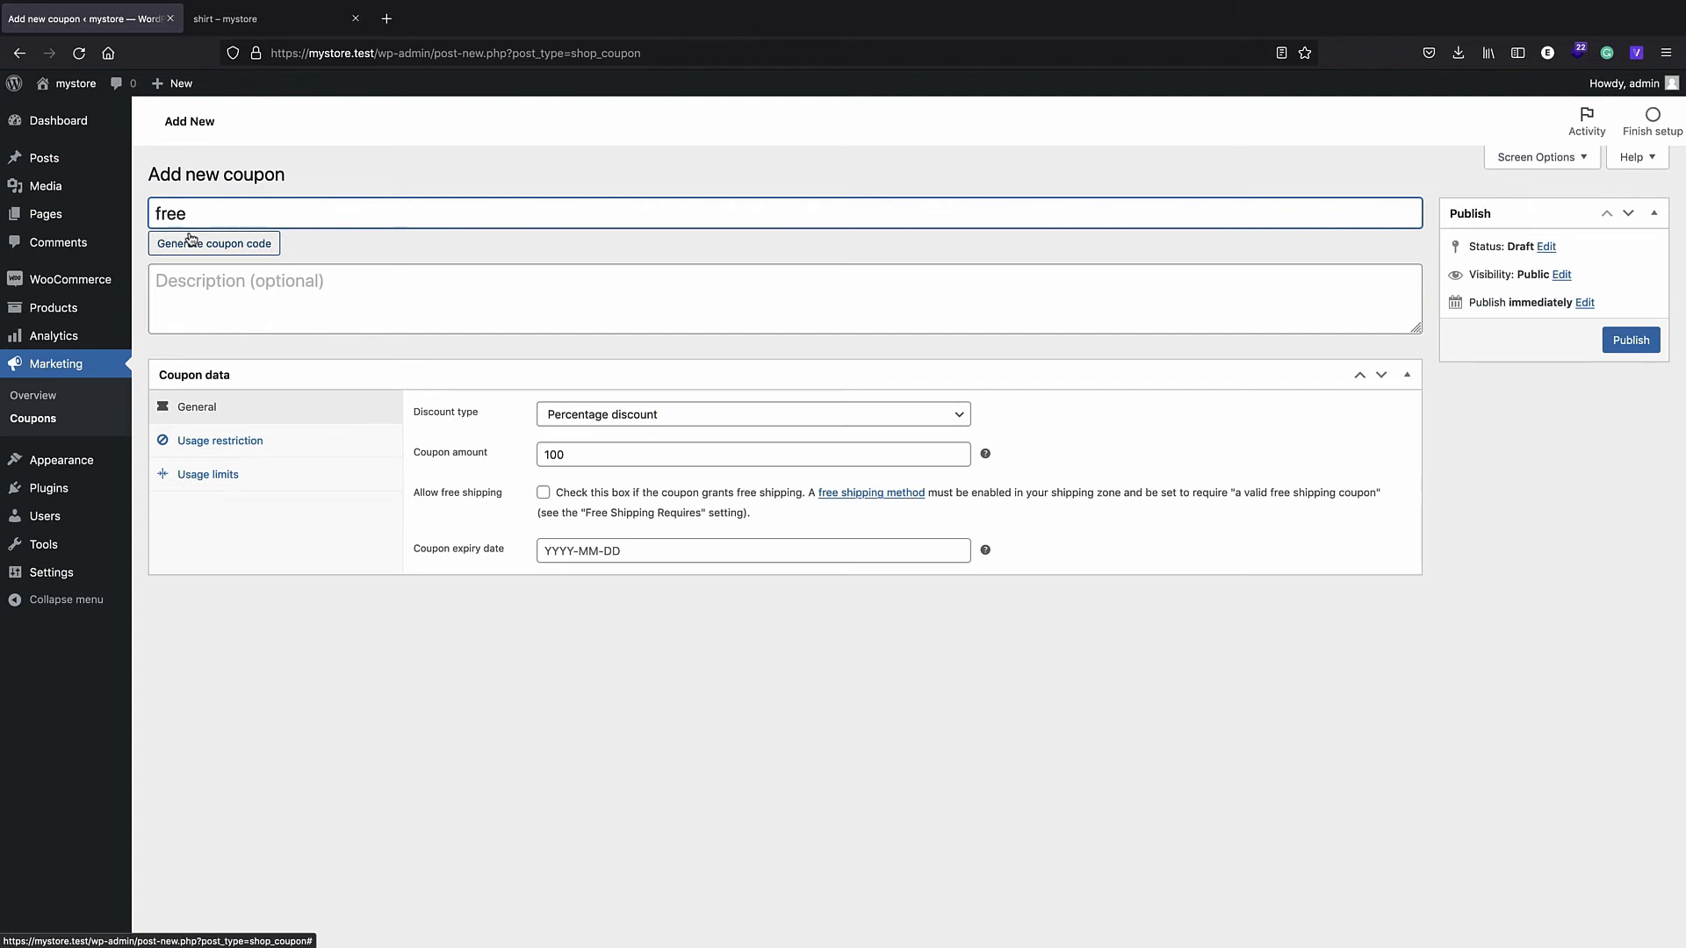
click(1623, 340)
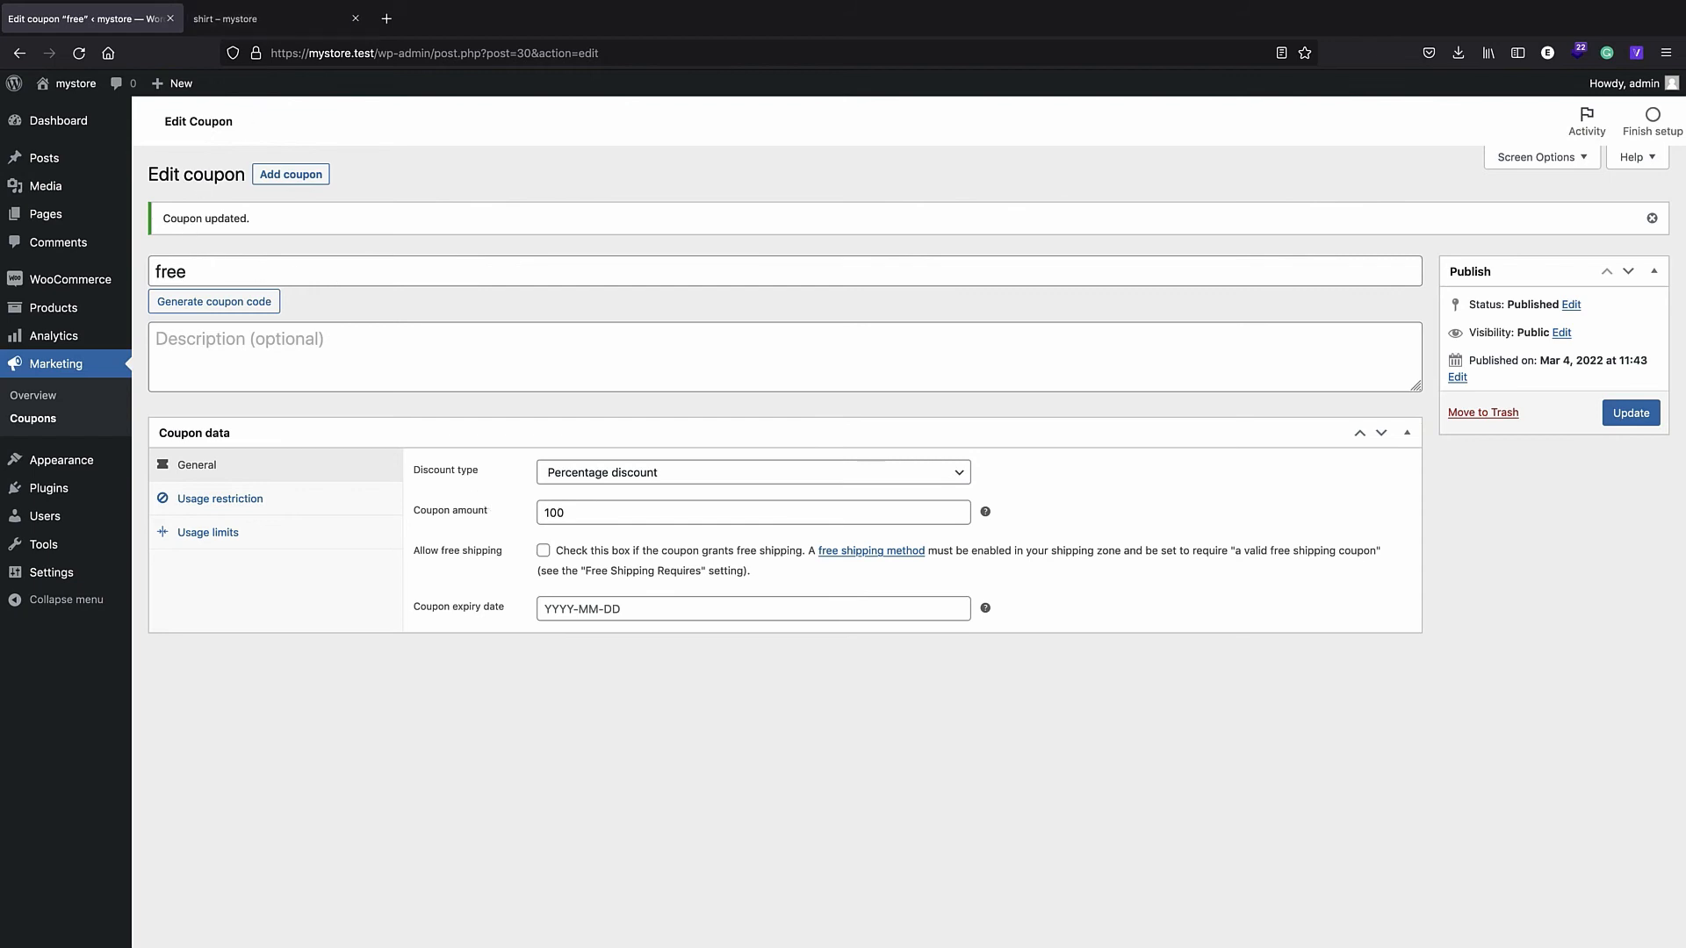
key(super+grave)
scroll(648, 474, up, 5)
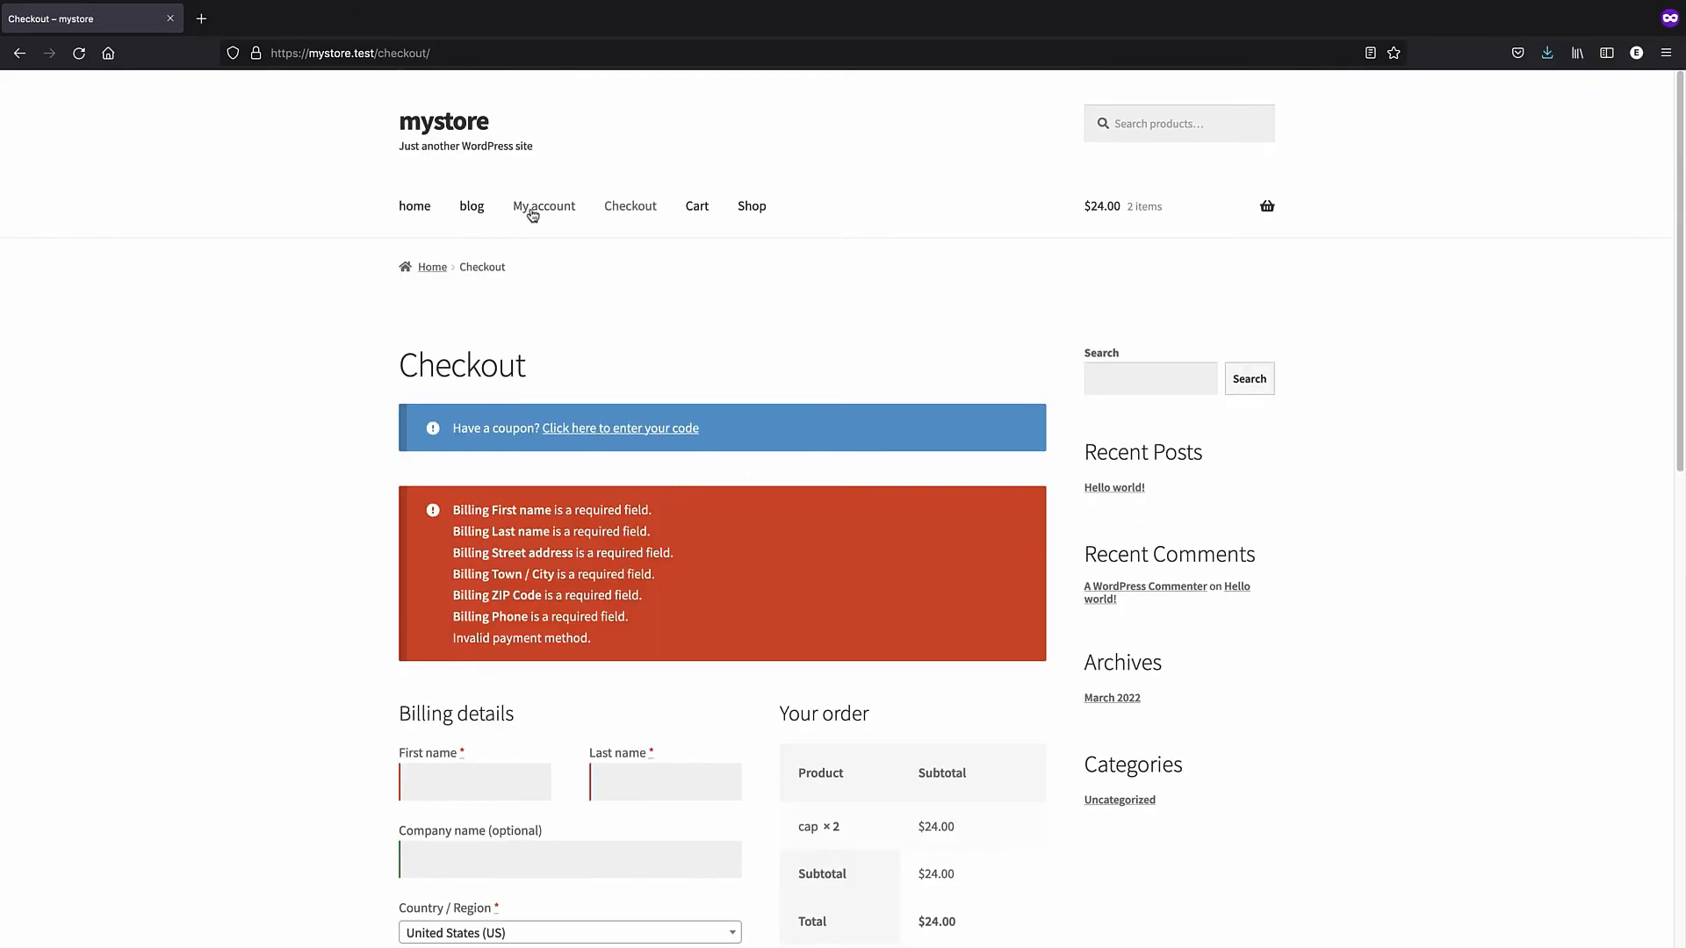
- Add two shirts to the cart from the shop and view the cart
click(745, 211)
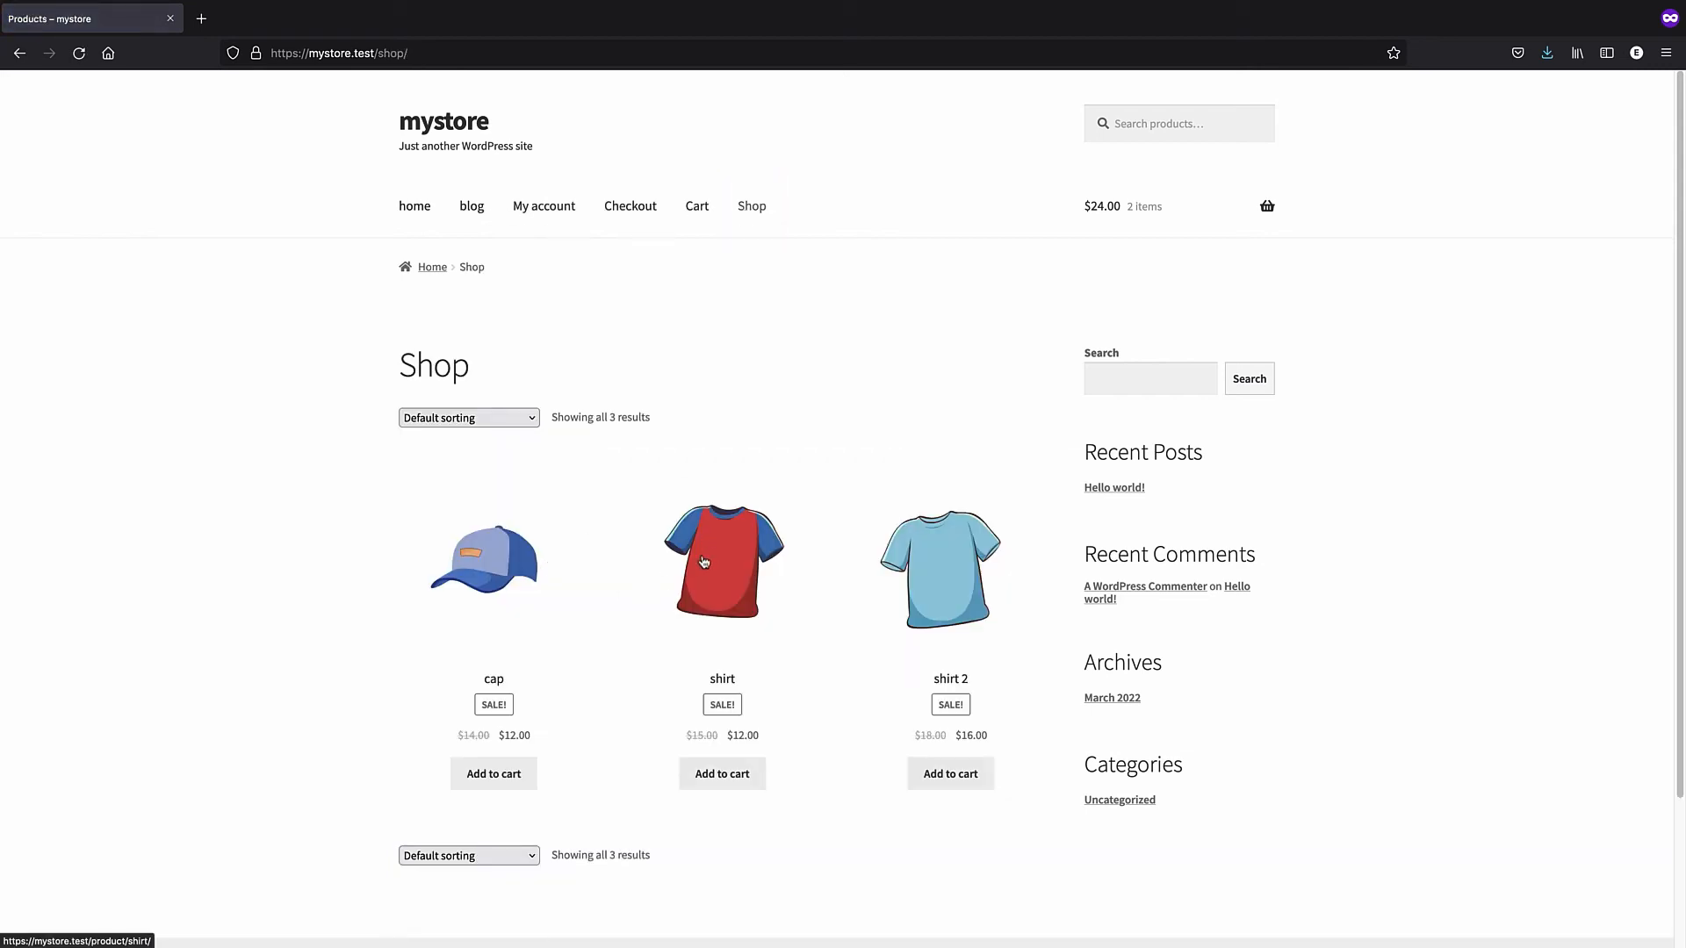
click(713, 608)
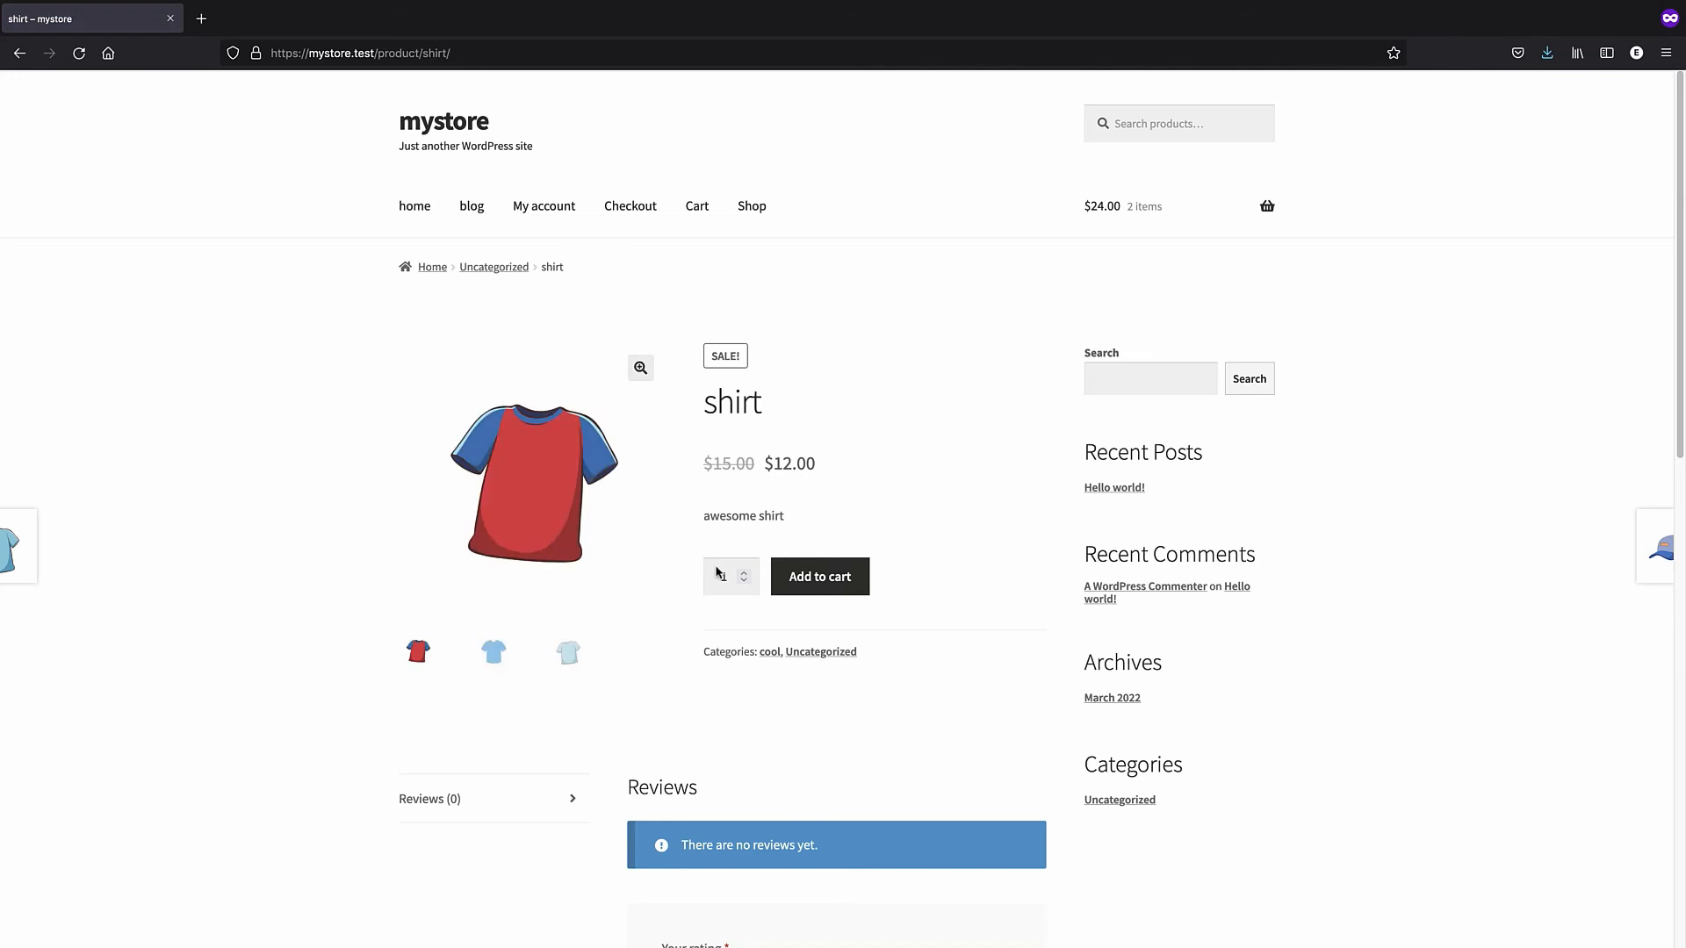
scroll(690, 637, down, 2)
click(800, 430)
scroll(737, 467, down, 3)
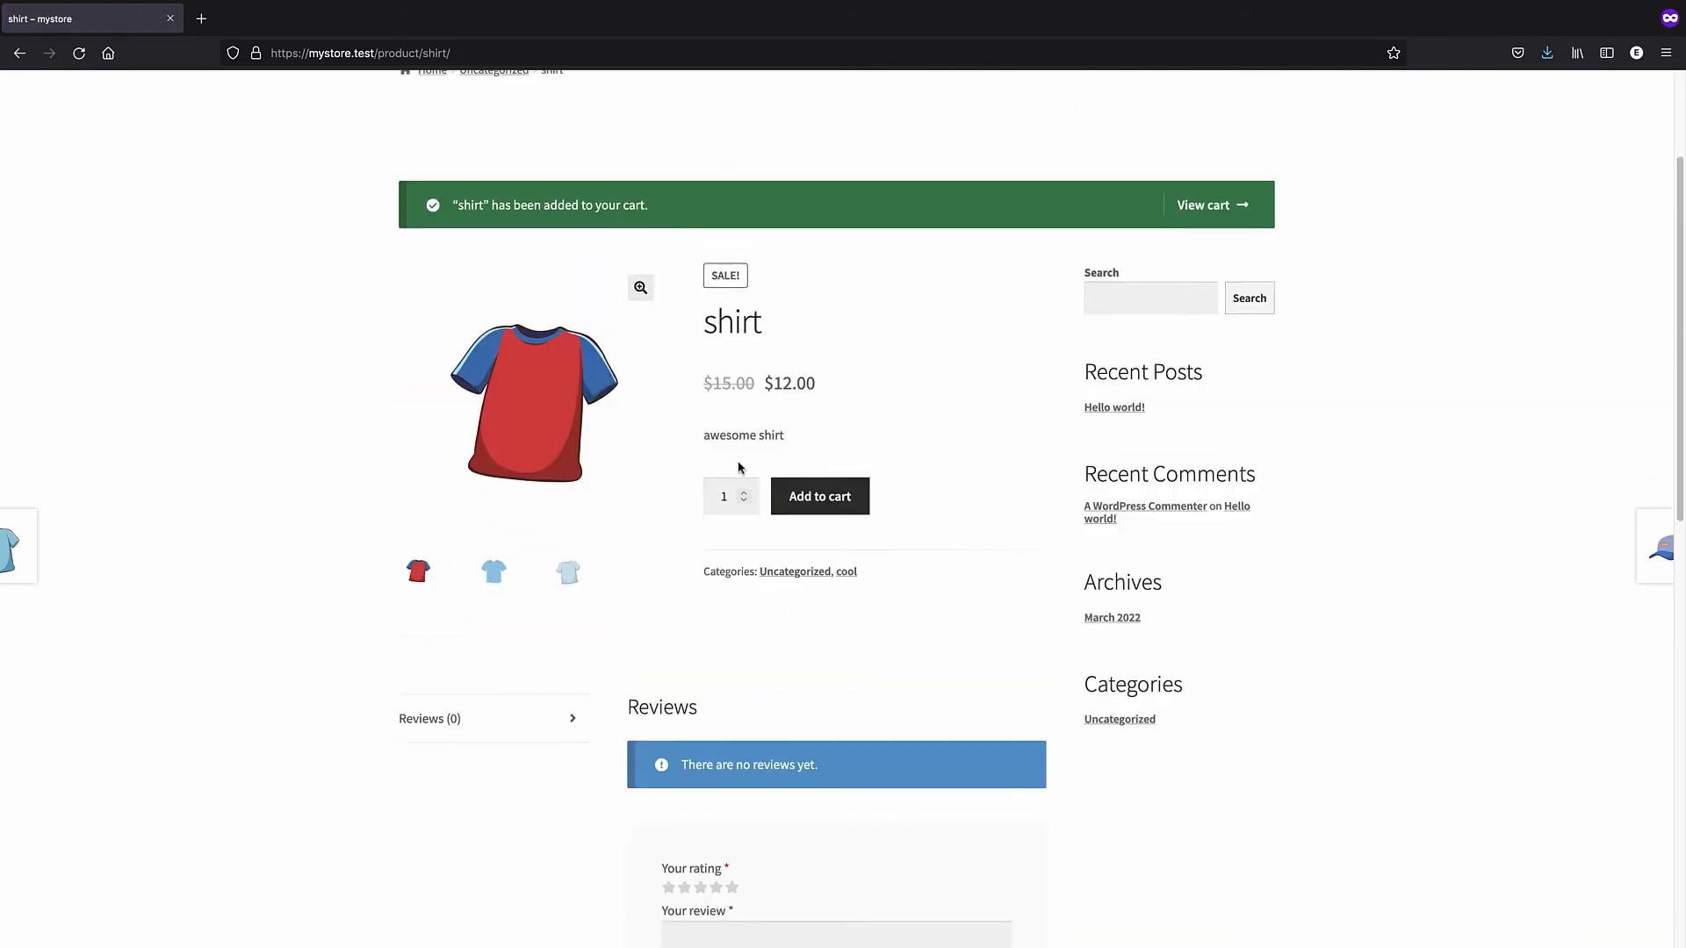
click(817, 425)
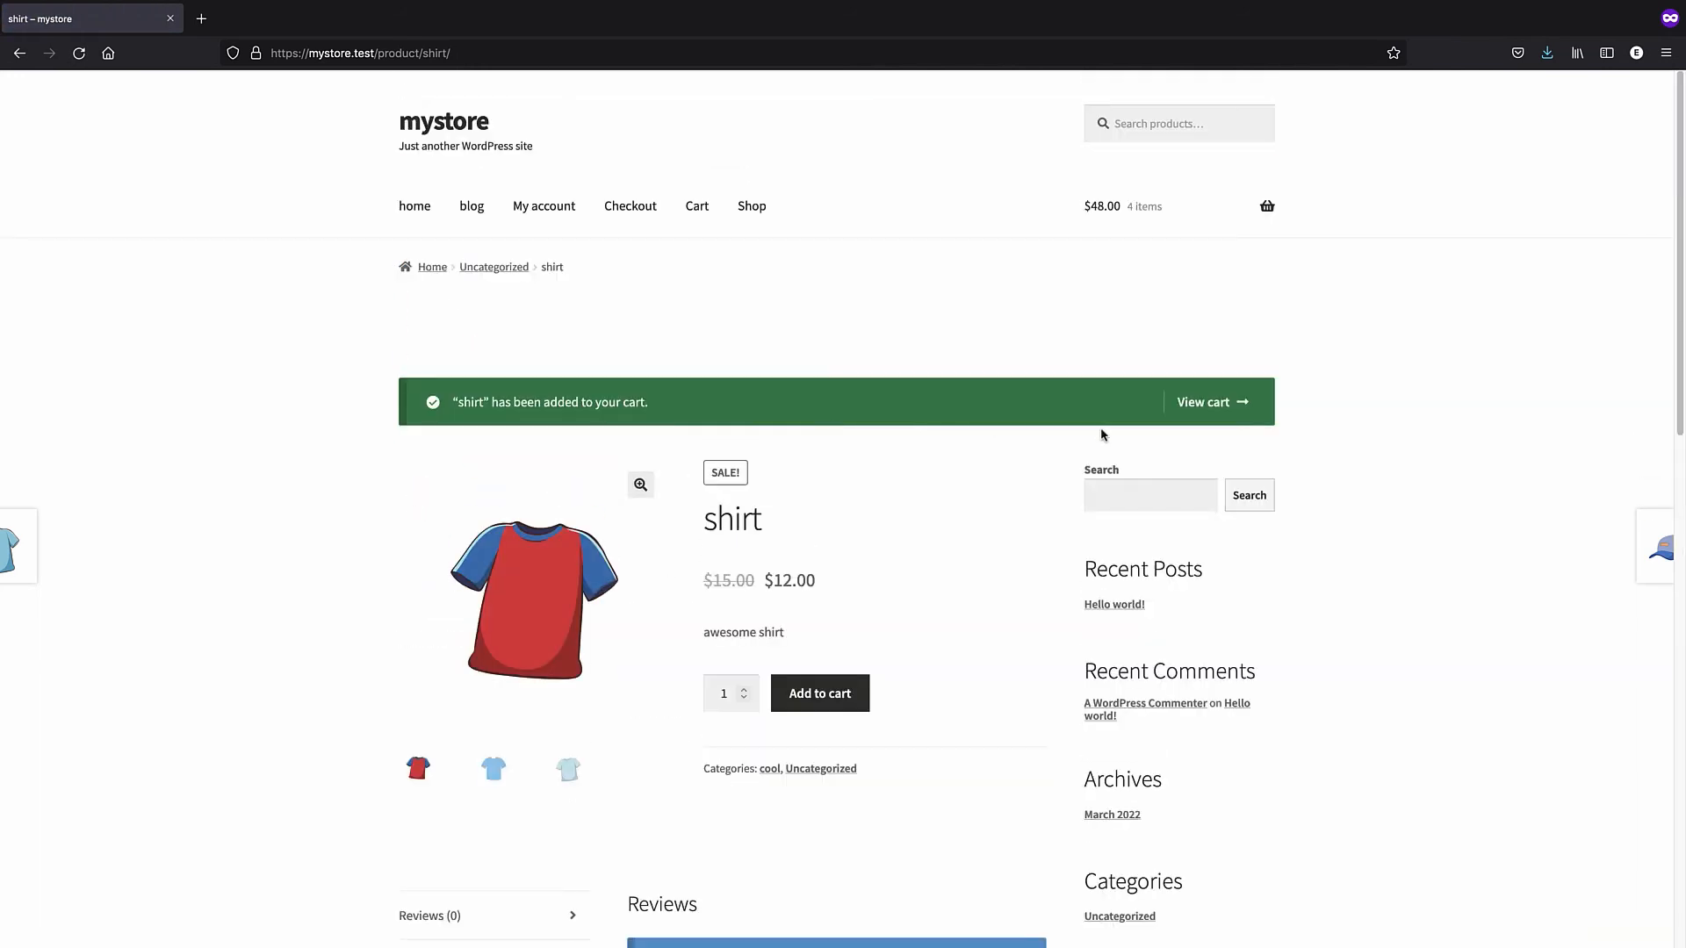
click(1209, 409)
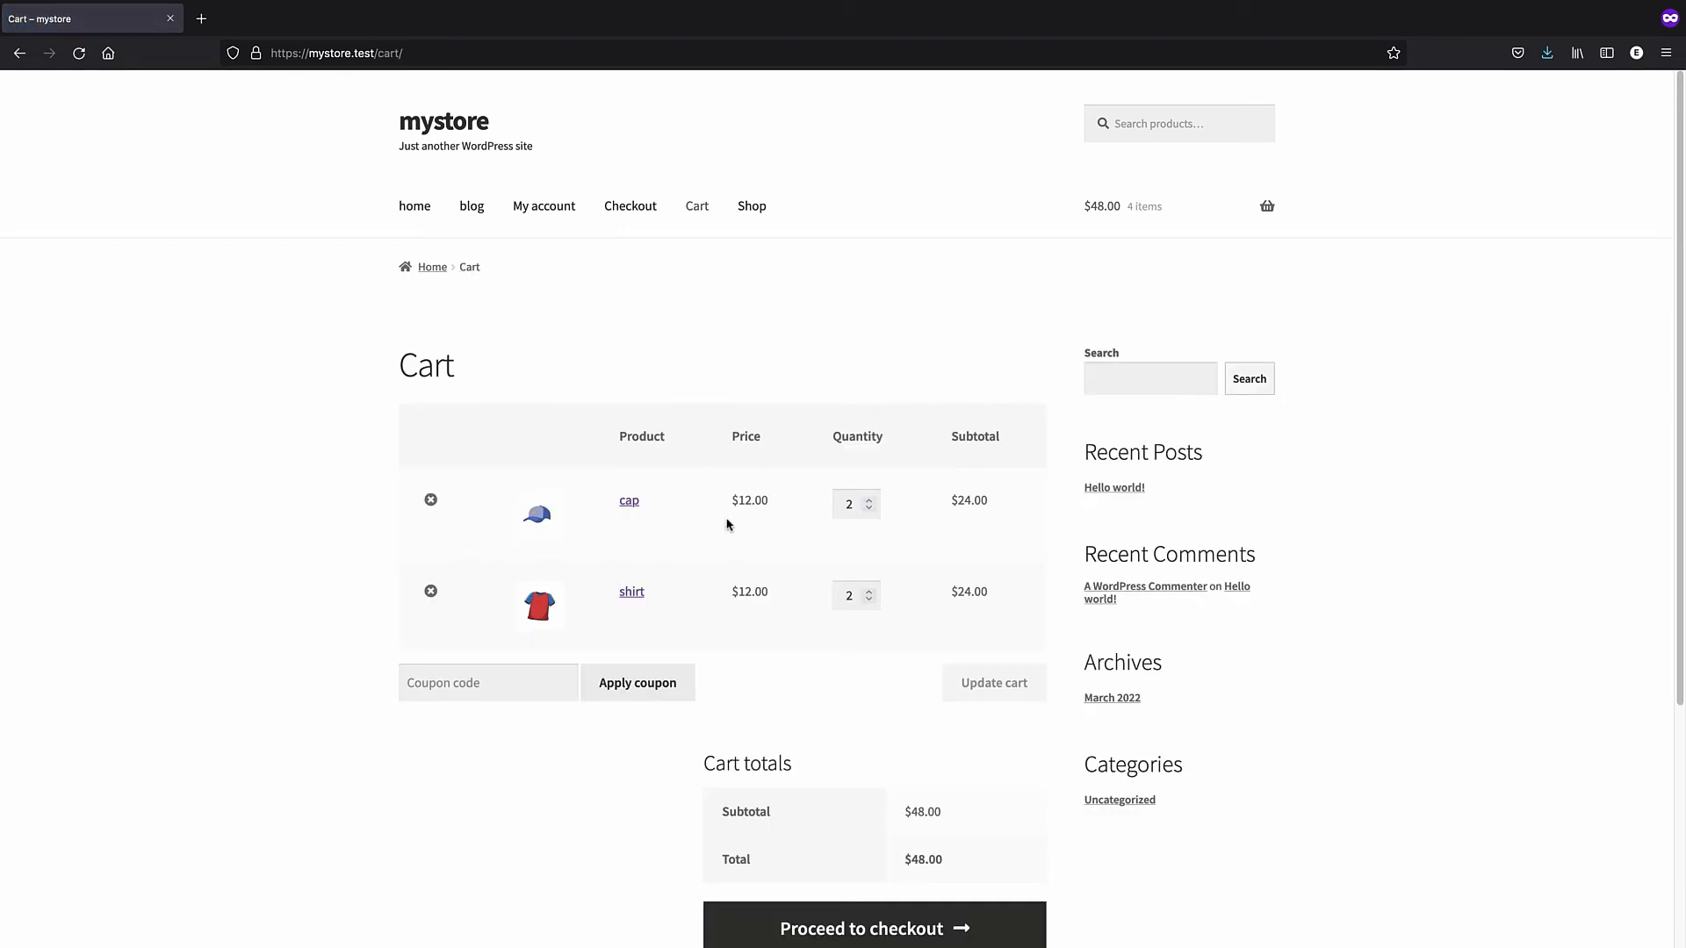
- Cut the cap and shirt quantities to one each, update the cart to $24.00, and reach checkout
click(869, 508)
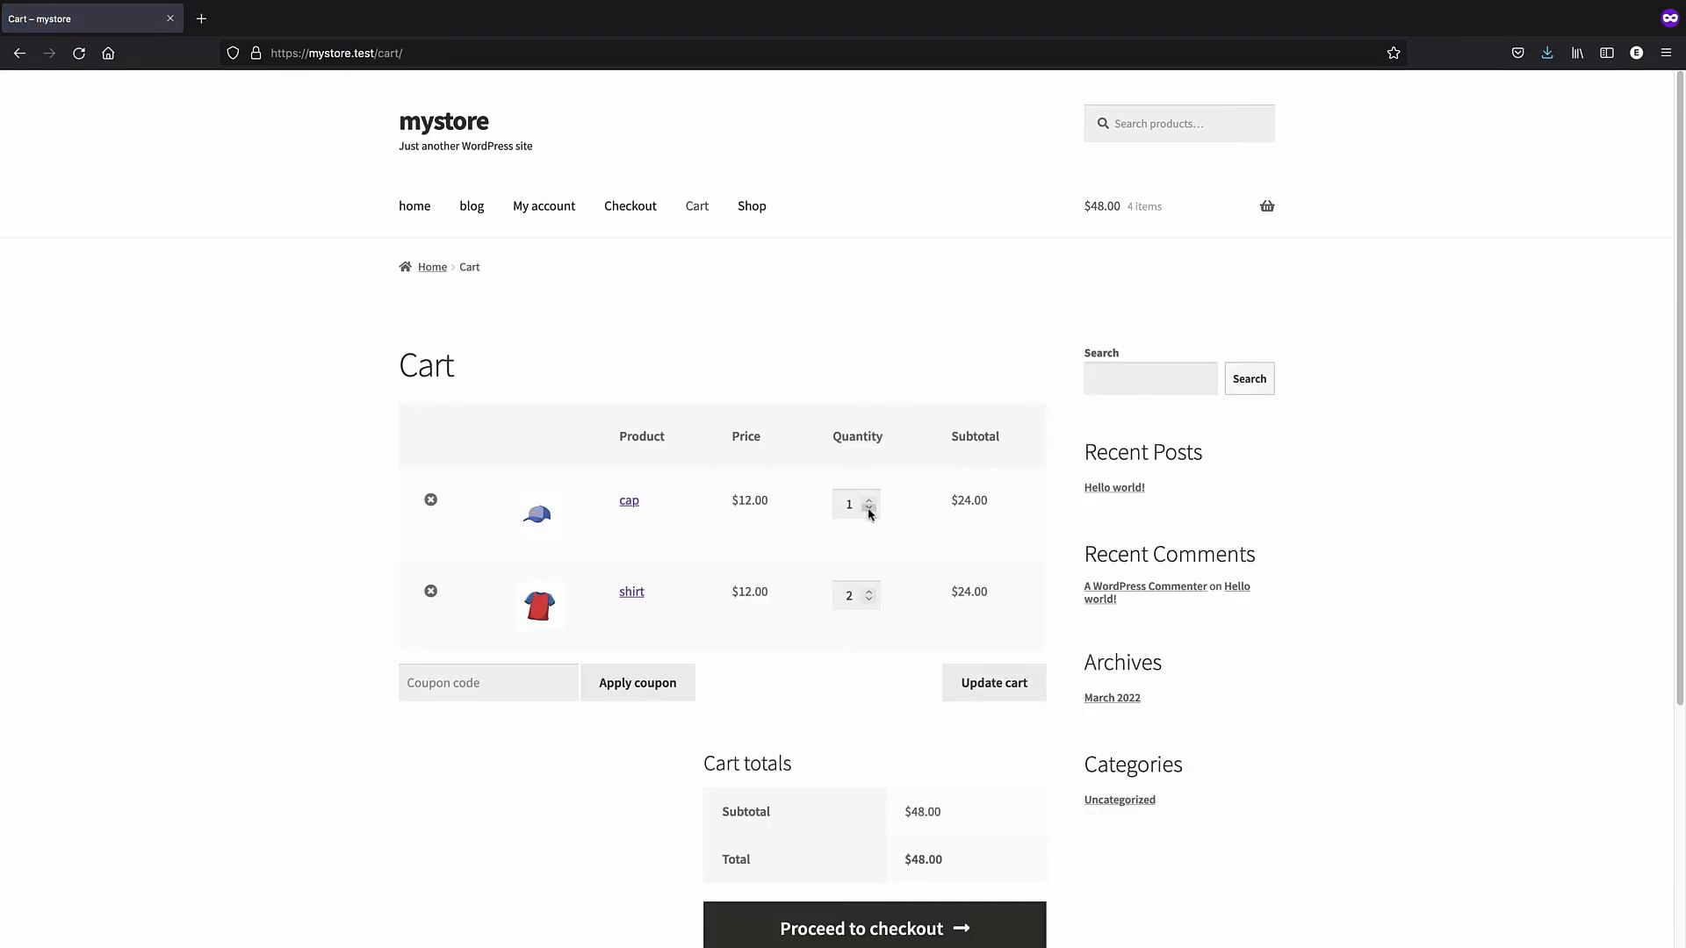
click(869, 600)
scroll(764, 525, down, 3)
click(838, 786)
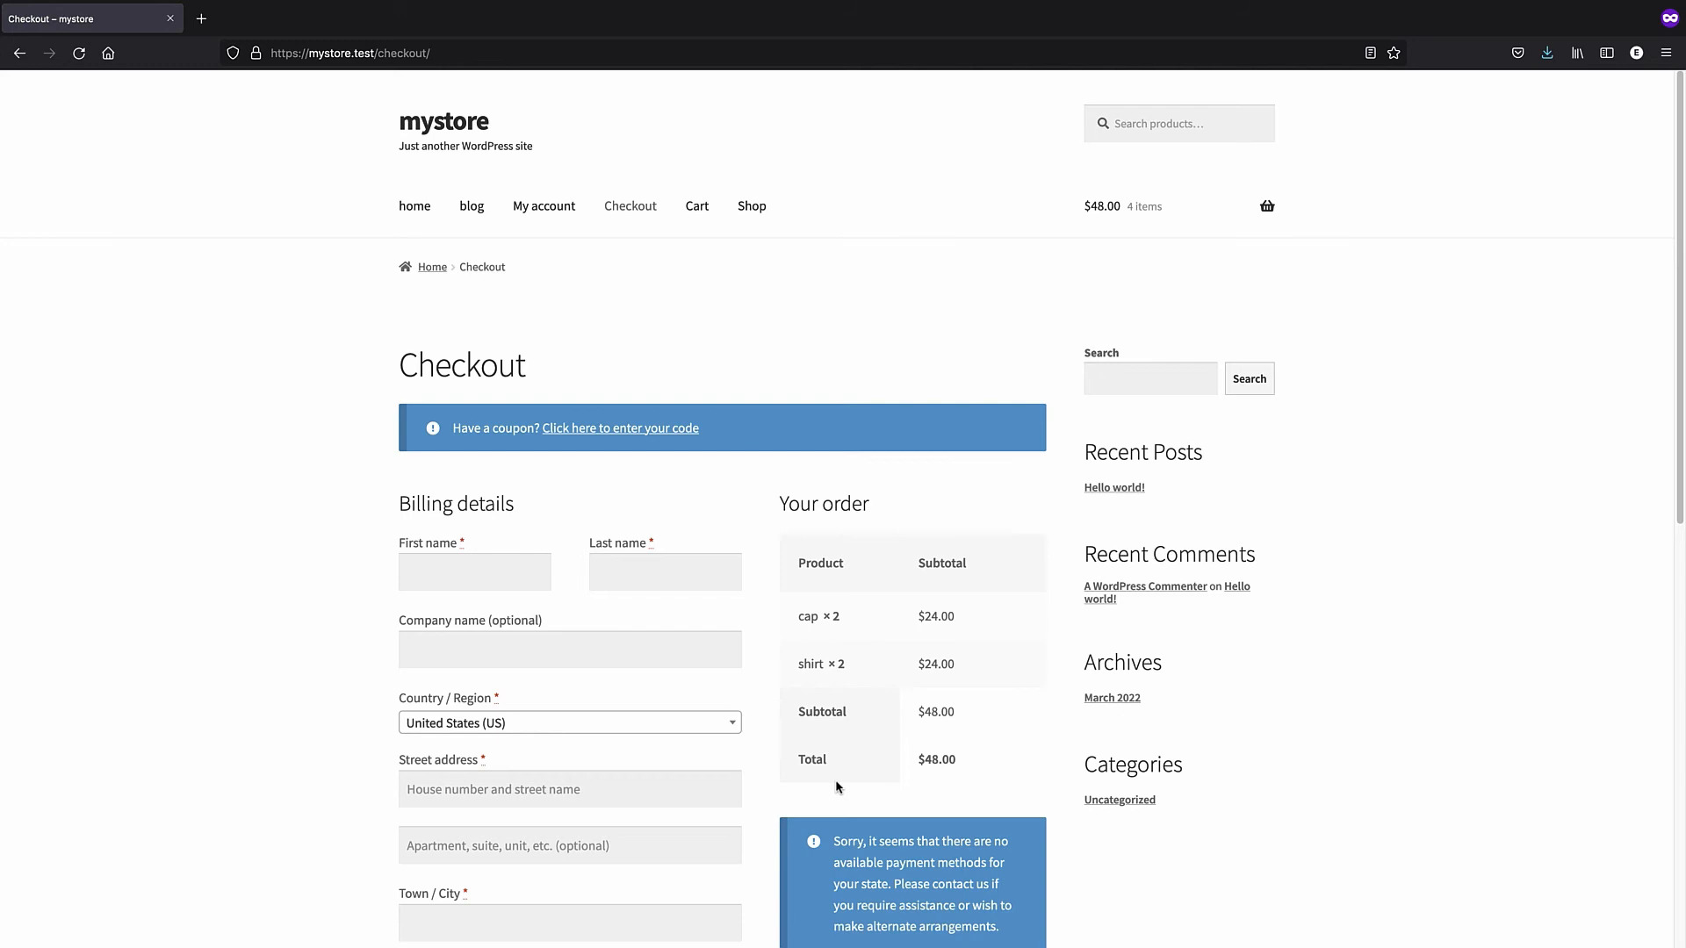
scroll(836, 786, down, 1)
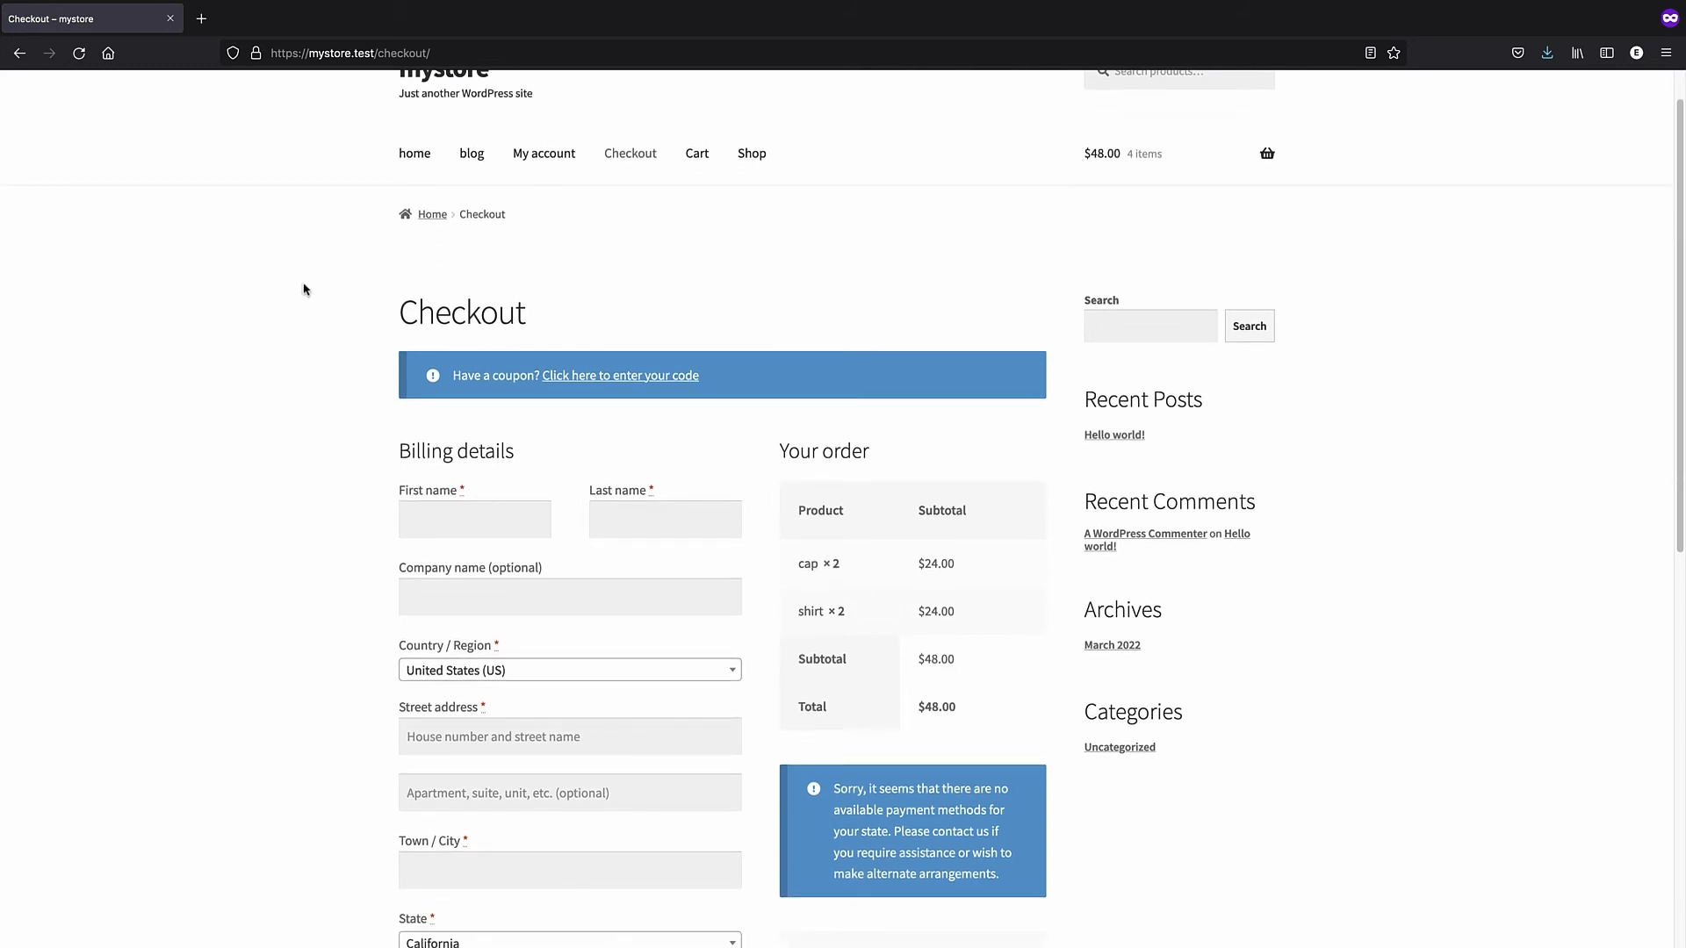
scroll(303, 288, down, 6)
click(20, 54)
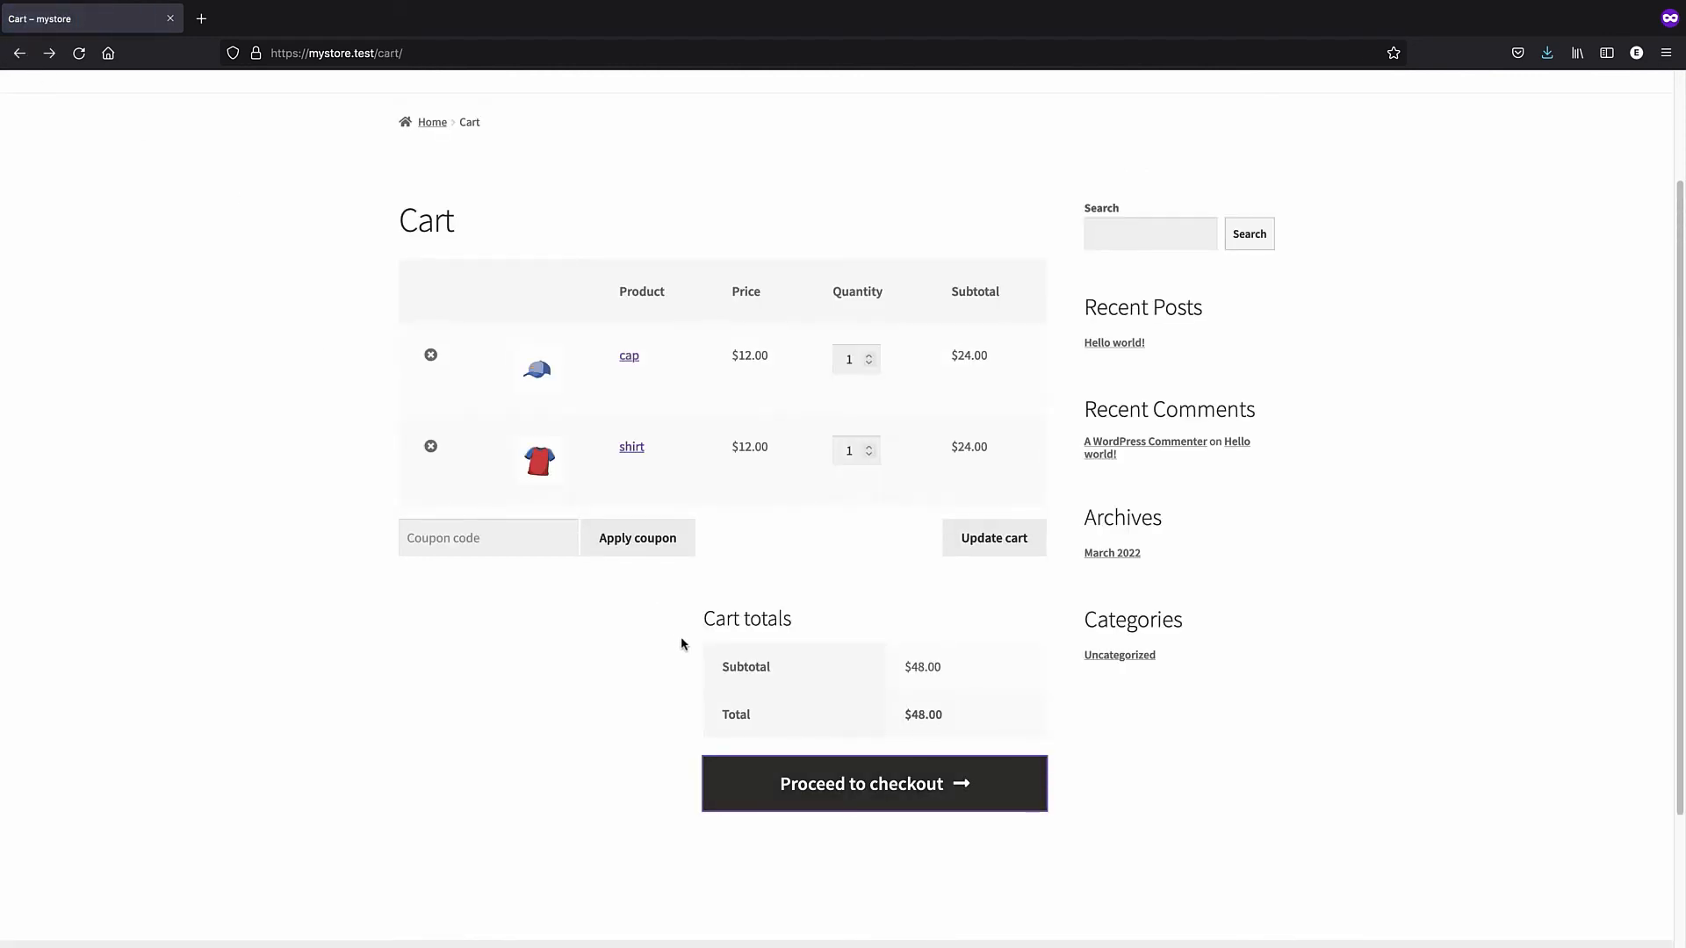
click(984, 545)
click(883, 765)
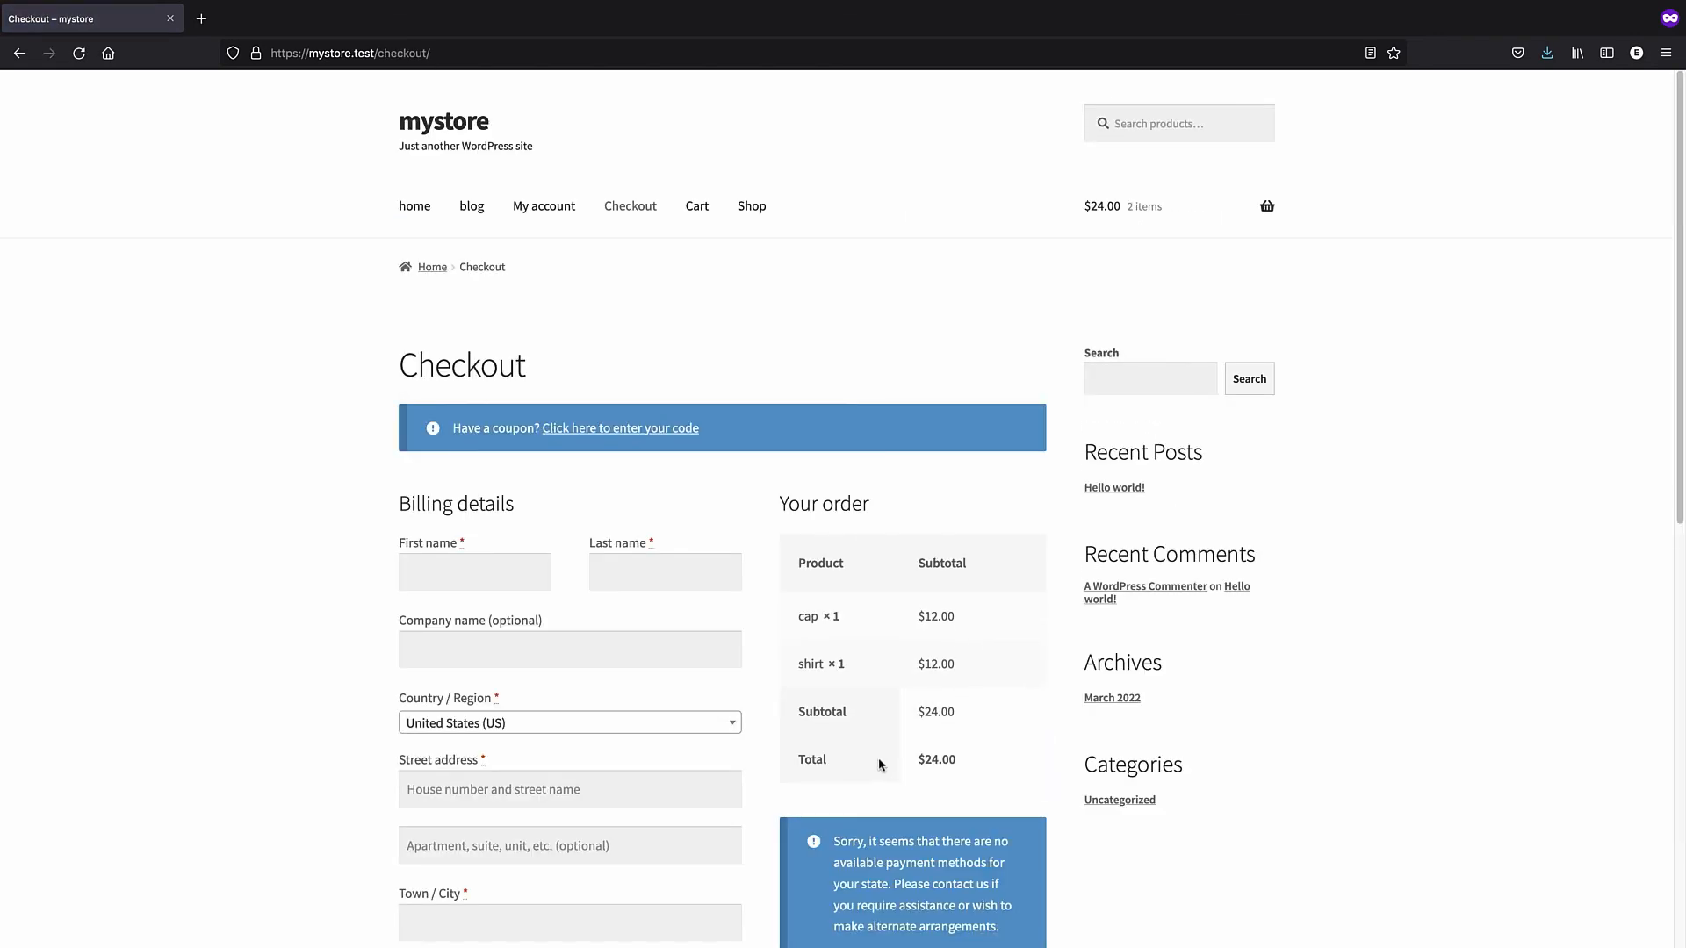
- Enter the customer's first and last name in the billing fields
scroll(716, 693, down, 4)
scroll(645, 588, up, 1)
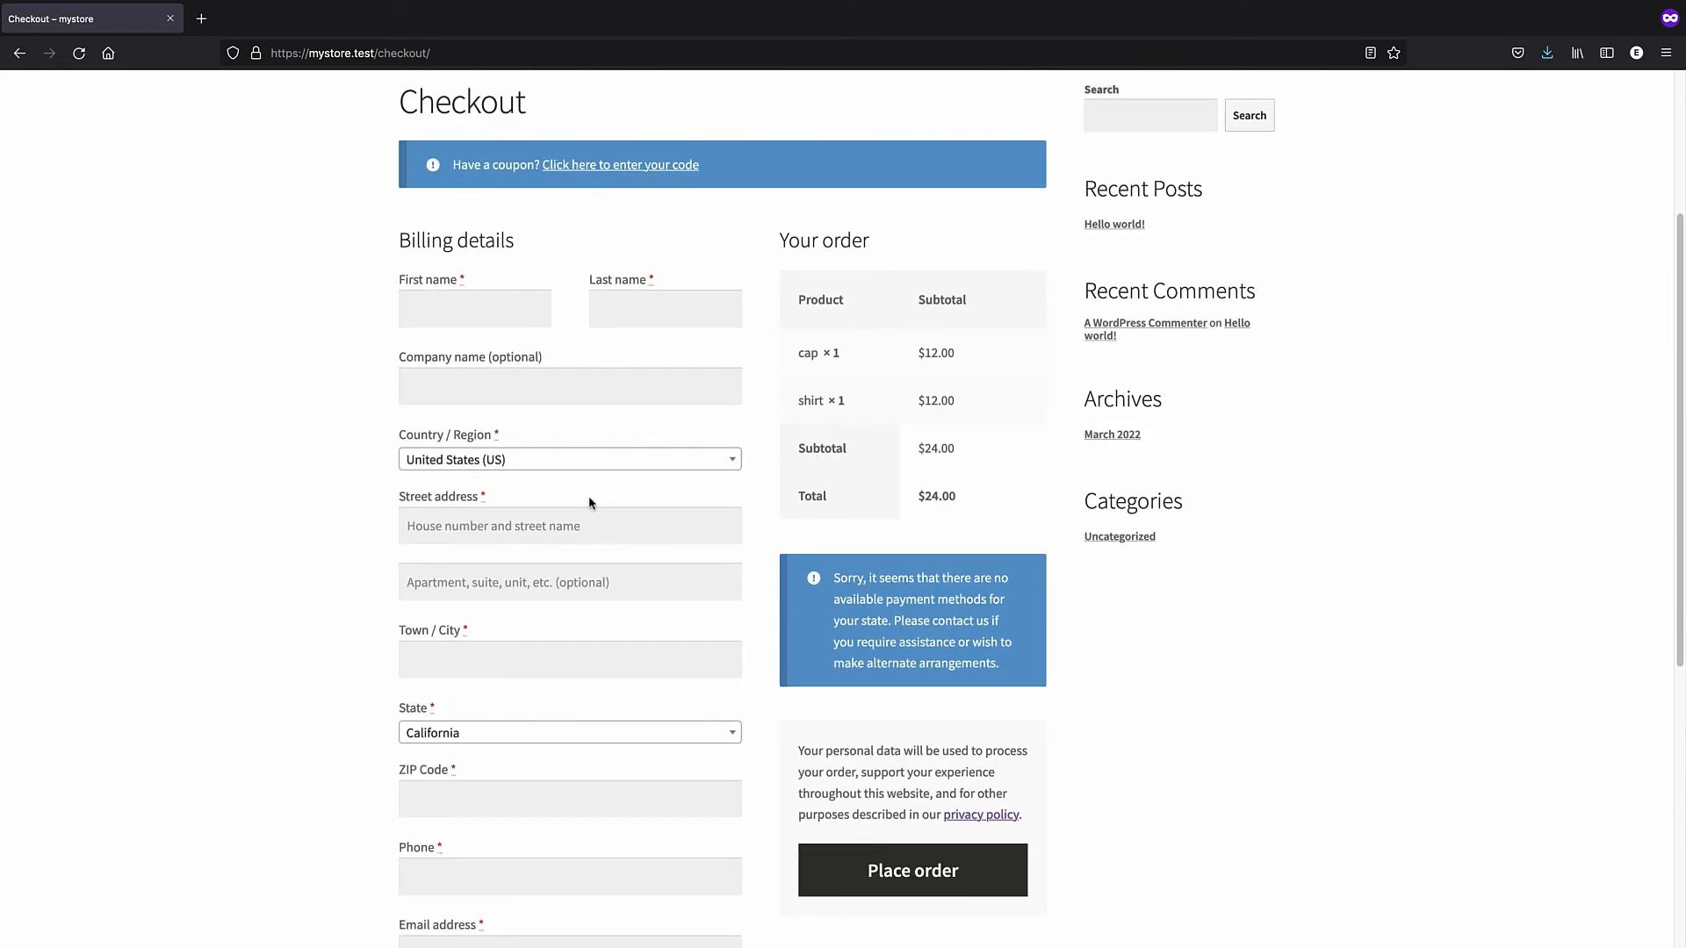
click(481, 317)
click(634, 323)
click(629, 426)
- Fill in town/city 'my city', a ZIP code and a phone number
scroll(515, 606, down, 2)
click(459, 540)
text(my city)
click(501, 672)
text(123456)
scroll(511, 735, down, 1)
click(482, 688)
text(123456)
- Submit the order, trim the ZIP code to five digits, and submit again
scroll(496, 698, down, 3)
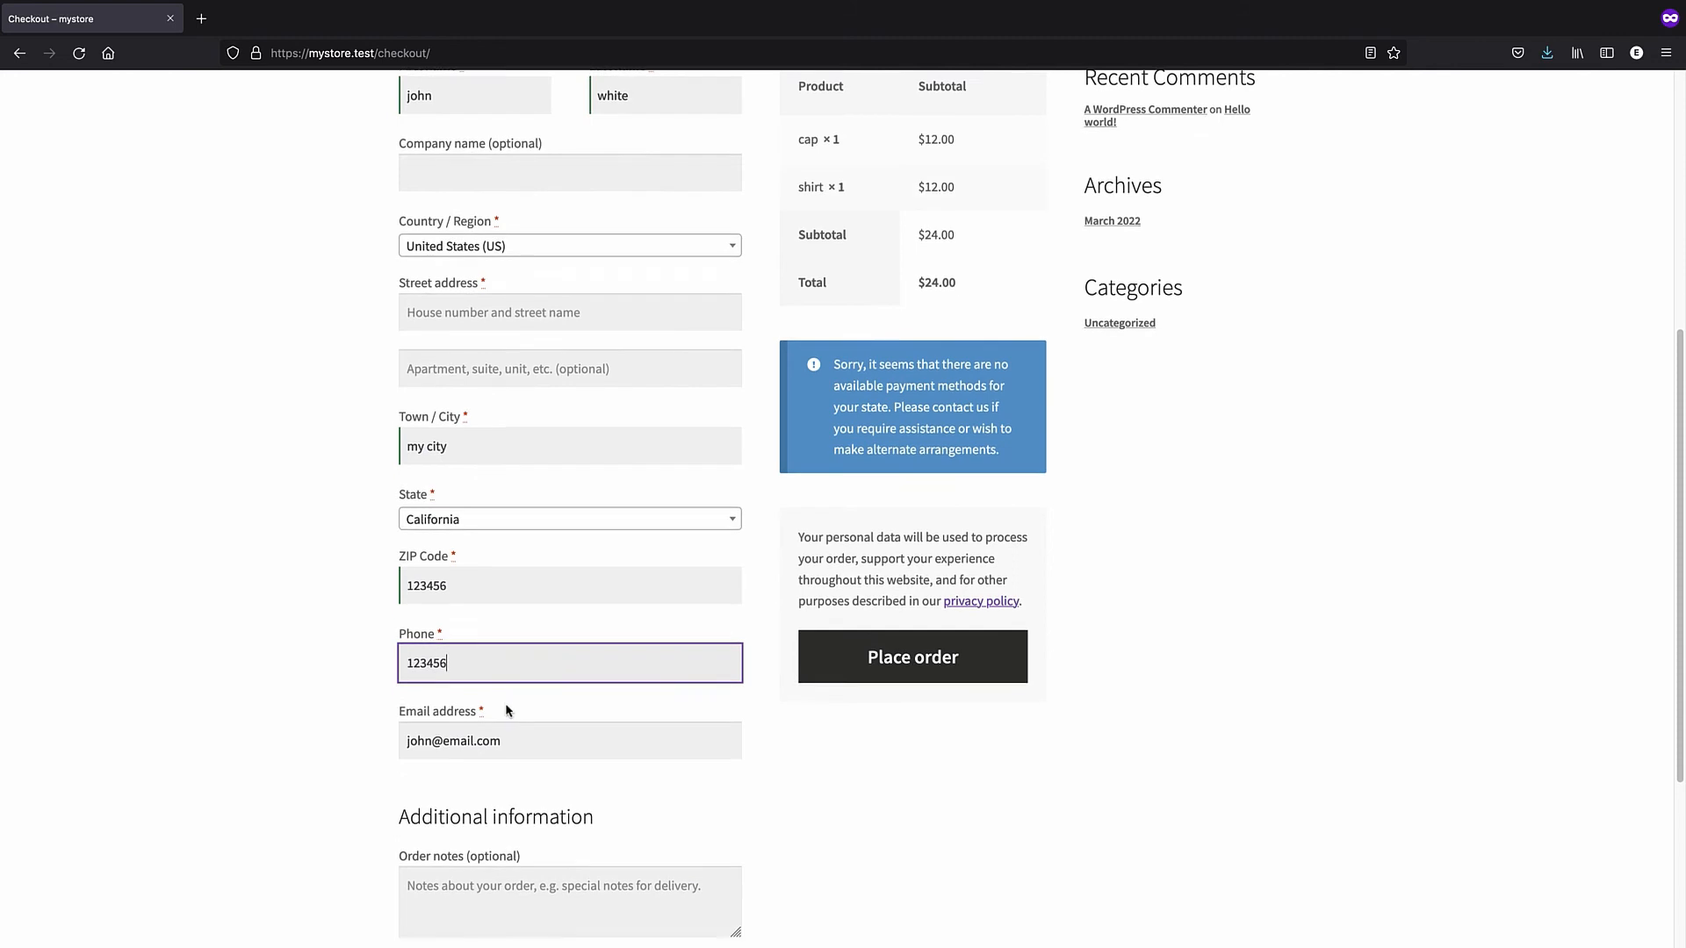
scroll(964, 584, up, 3)
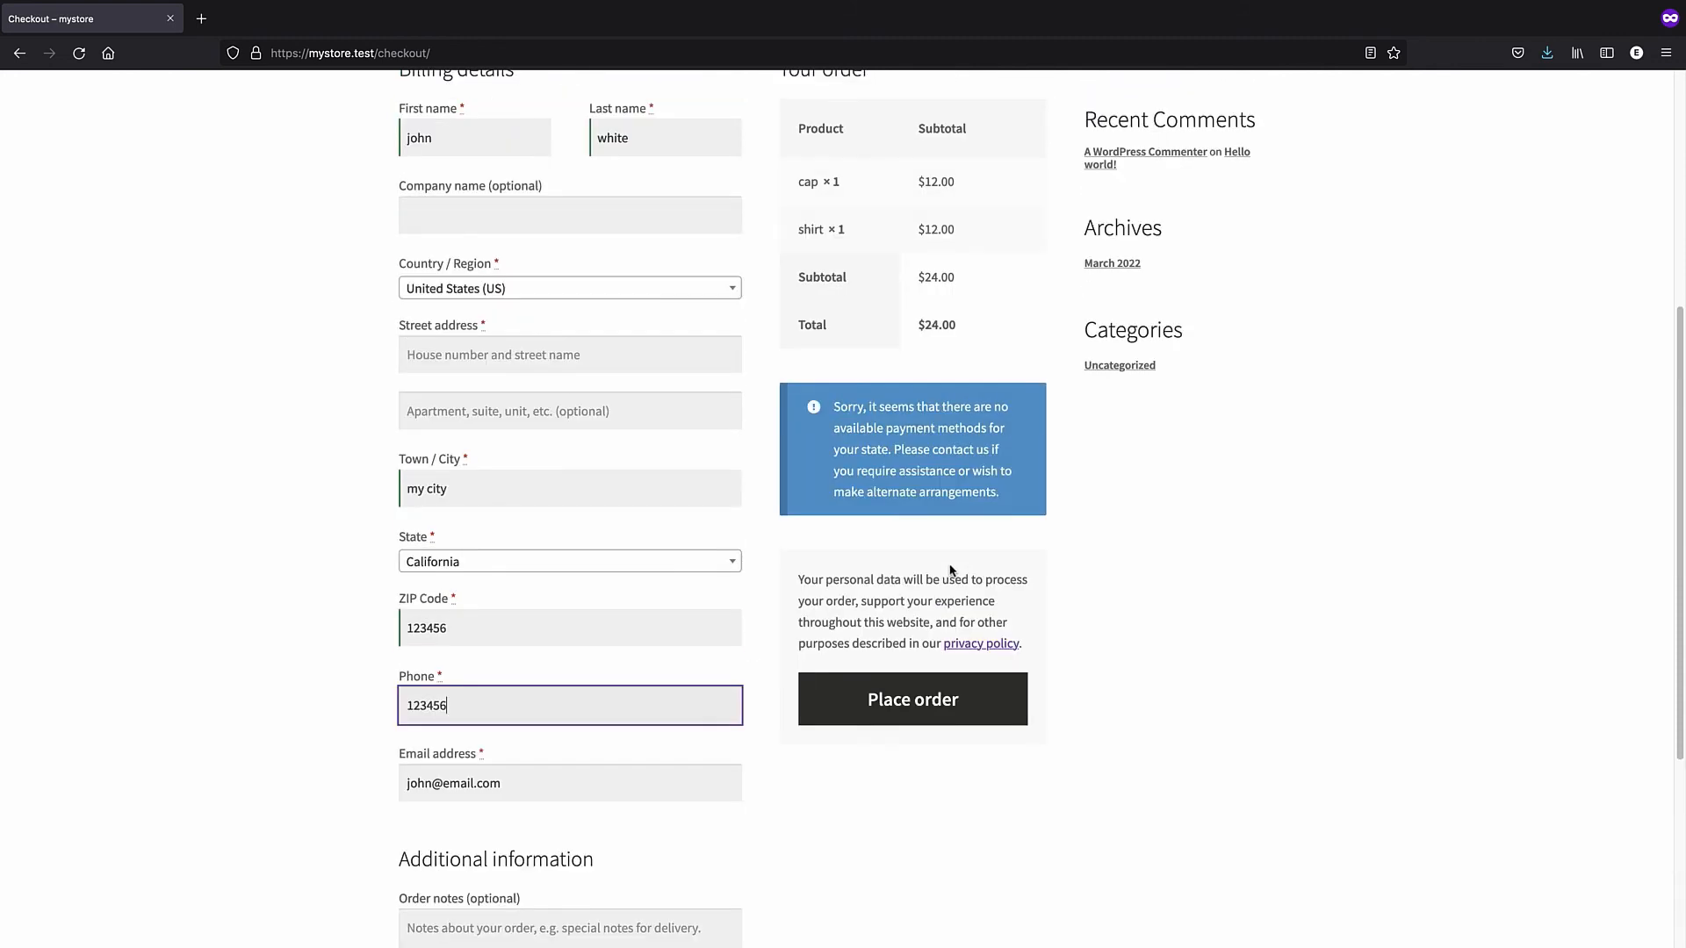
click(898, 700)
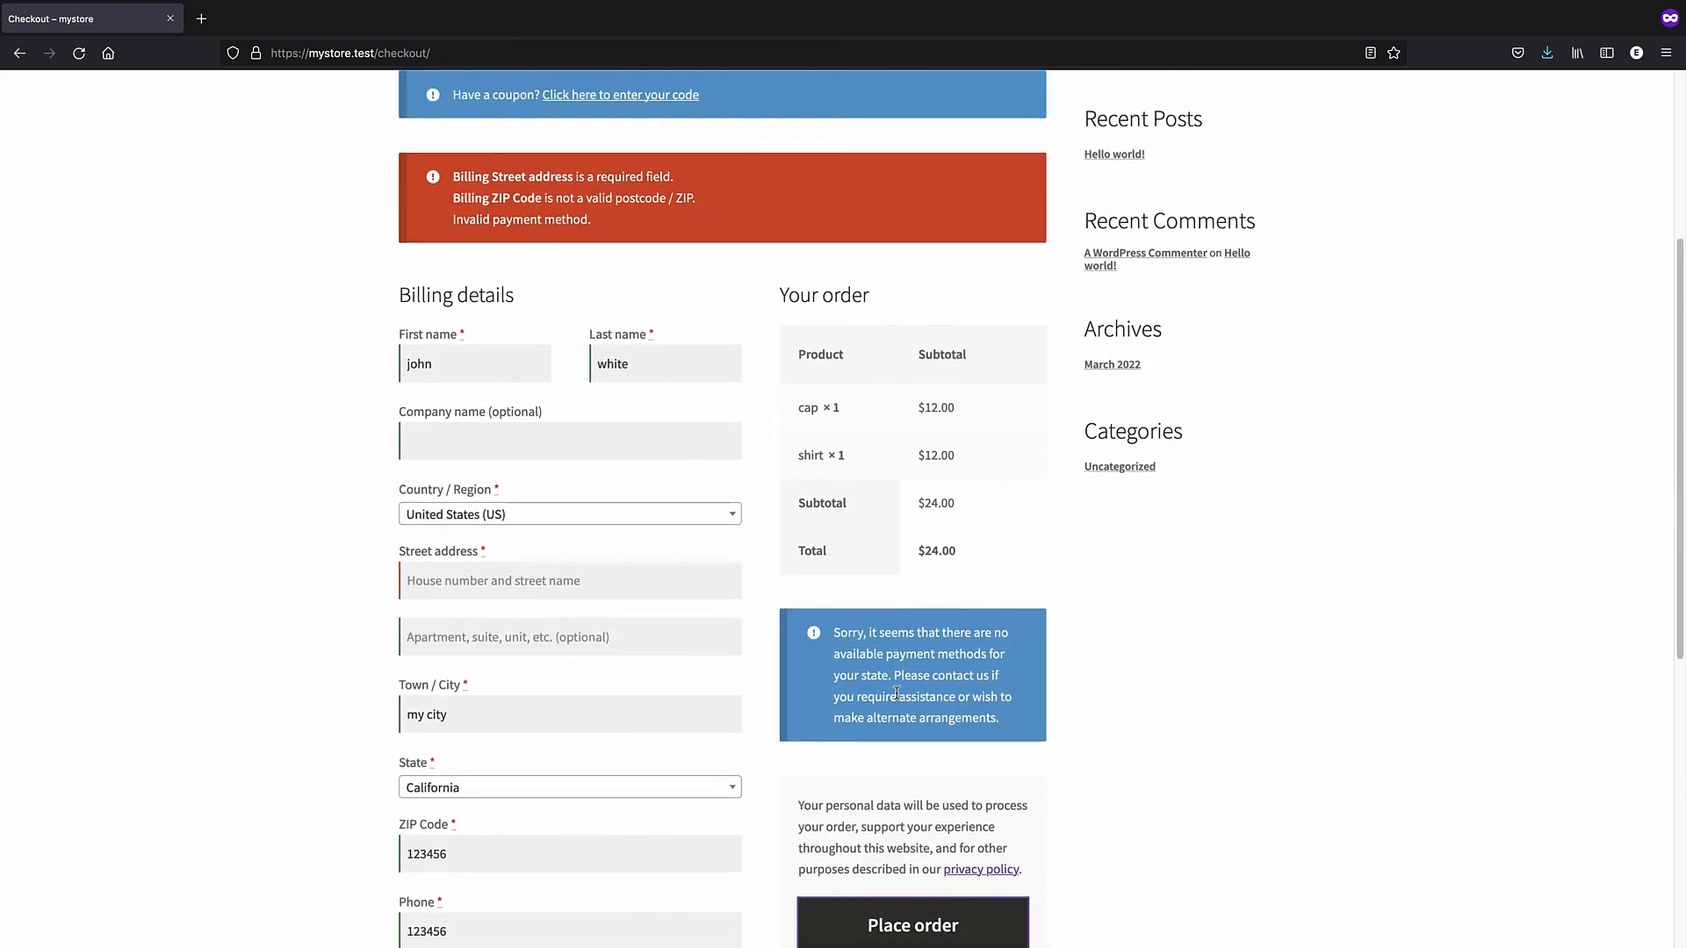
scroll(896, 694, down, 3)
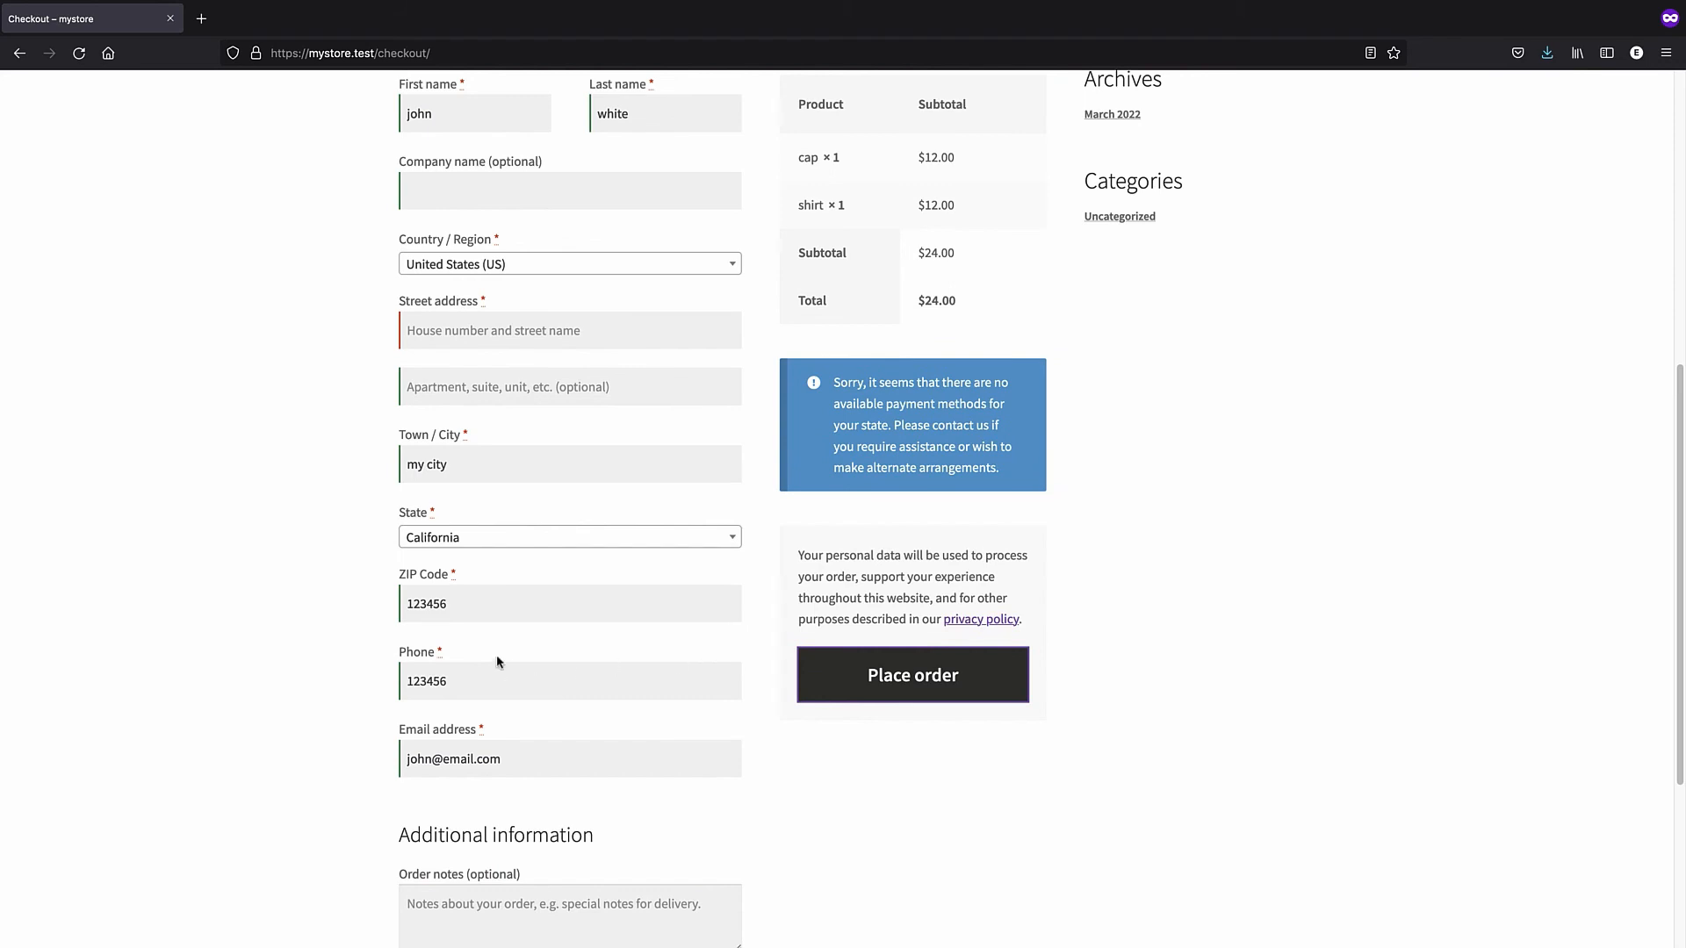
click(501, 608)
key(BackSpace)
click(887, 685)
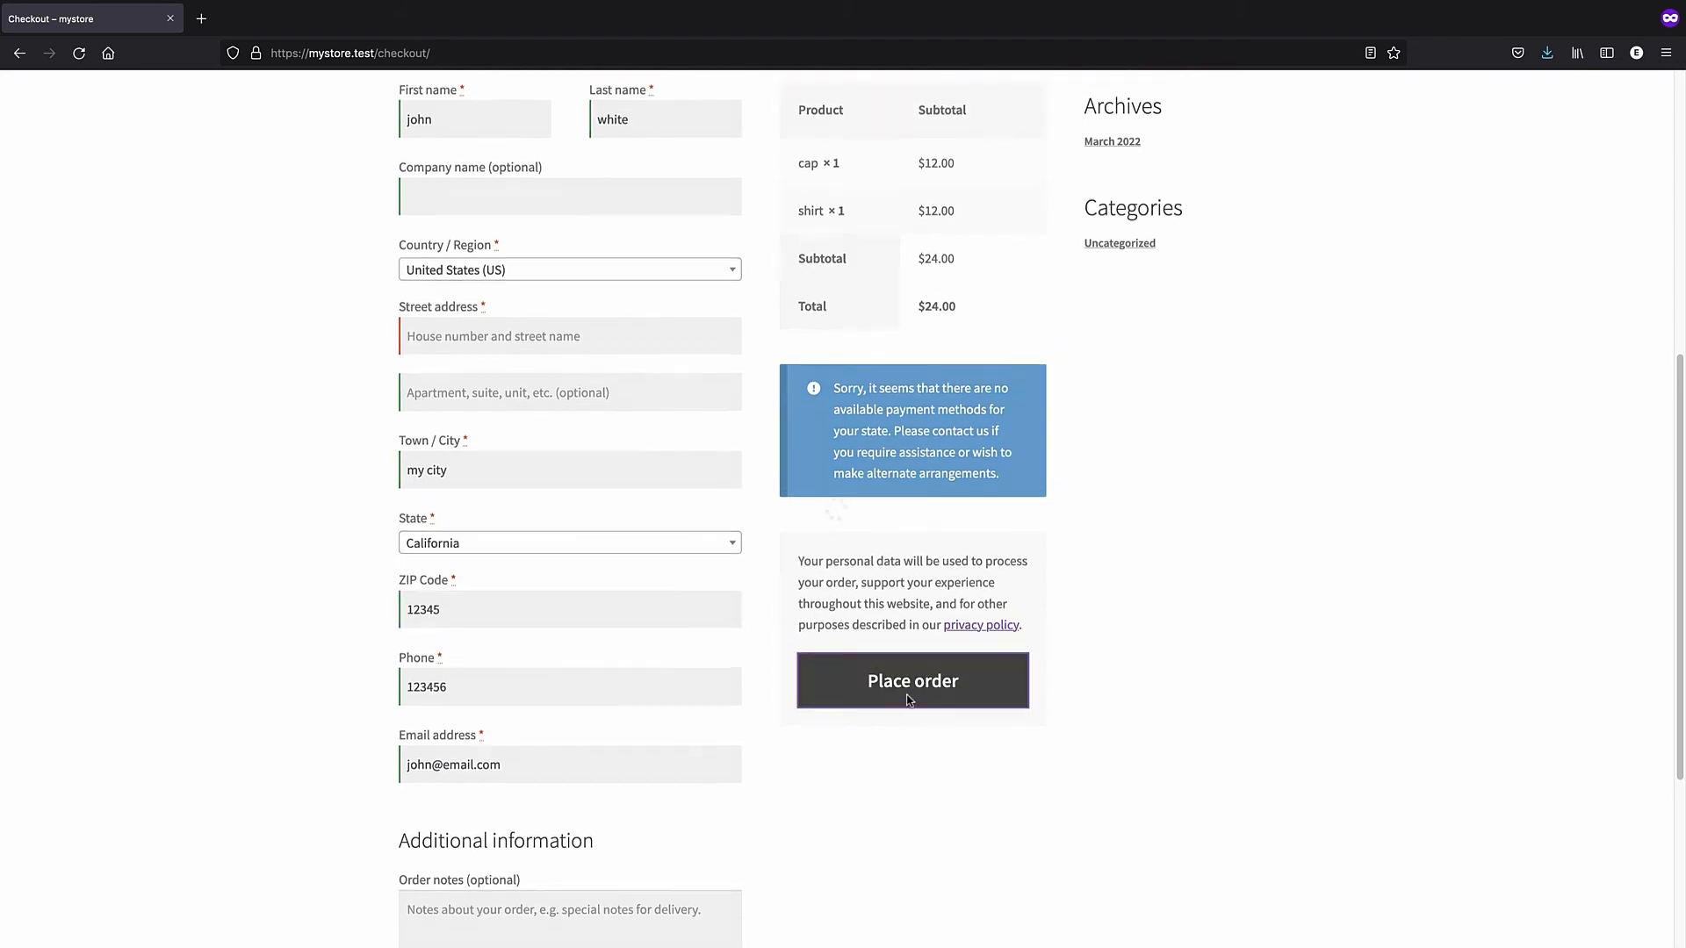
scroll(574, 694, down, 2)
scroll(619, 674, up, 5)
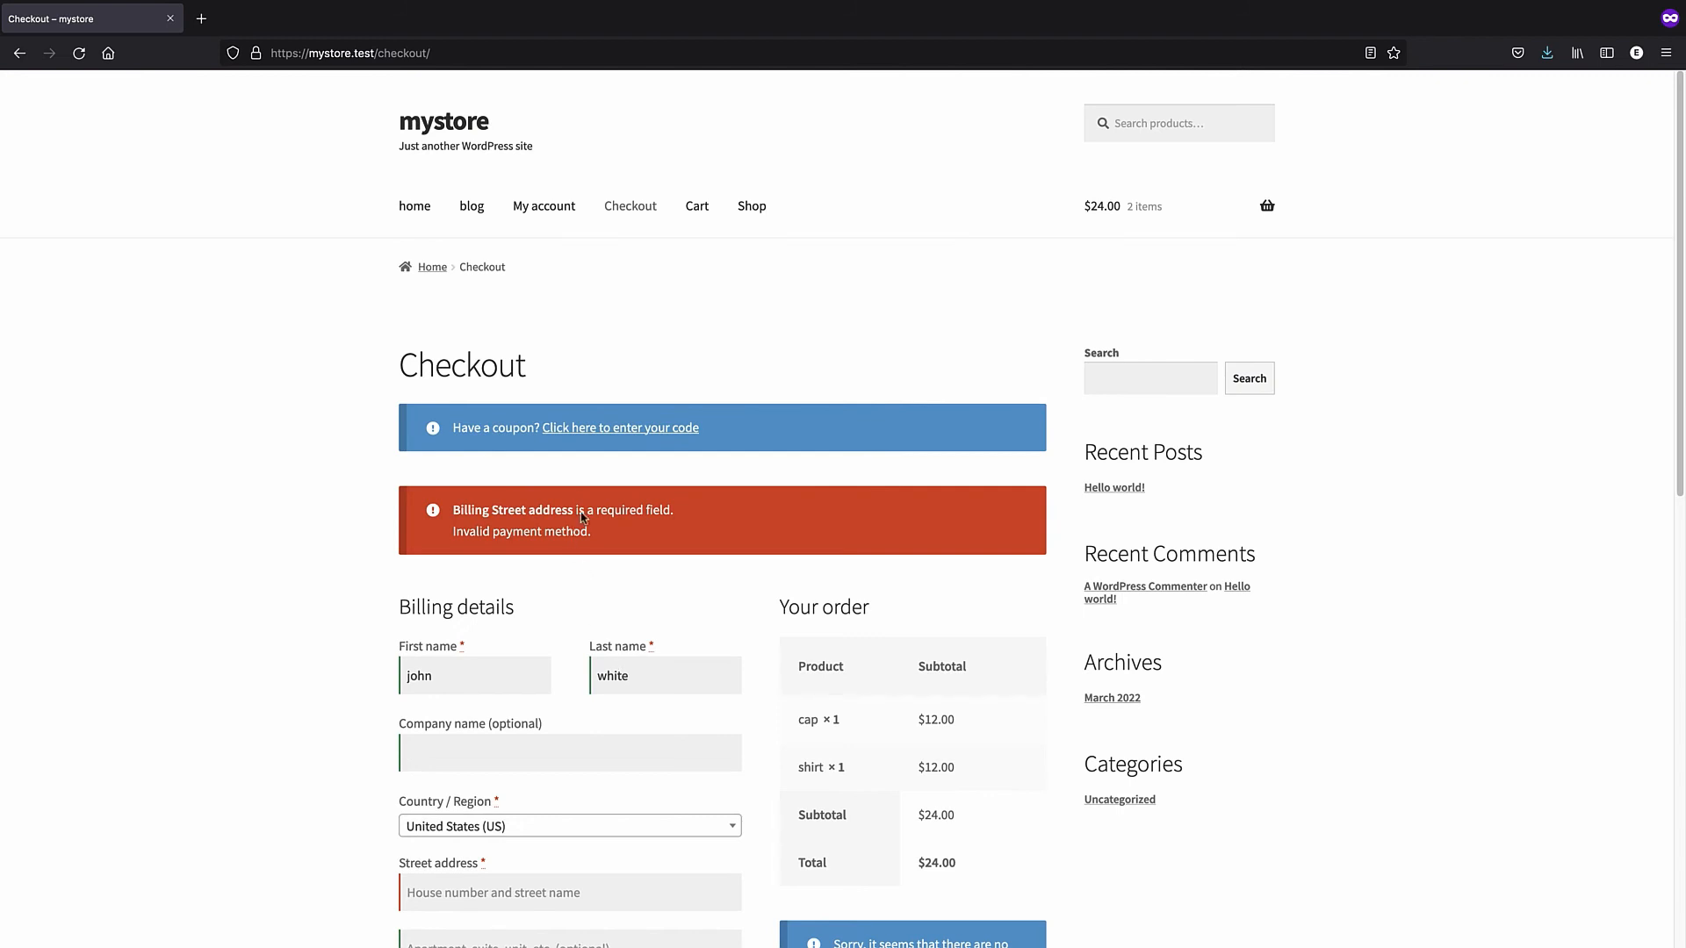
- Enter coupon code 'free' so the total drops to $0.00, and try placing the order
click(580, 430)
text(free)
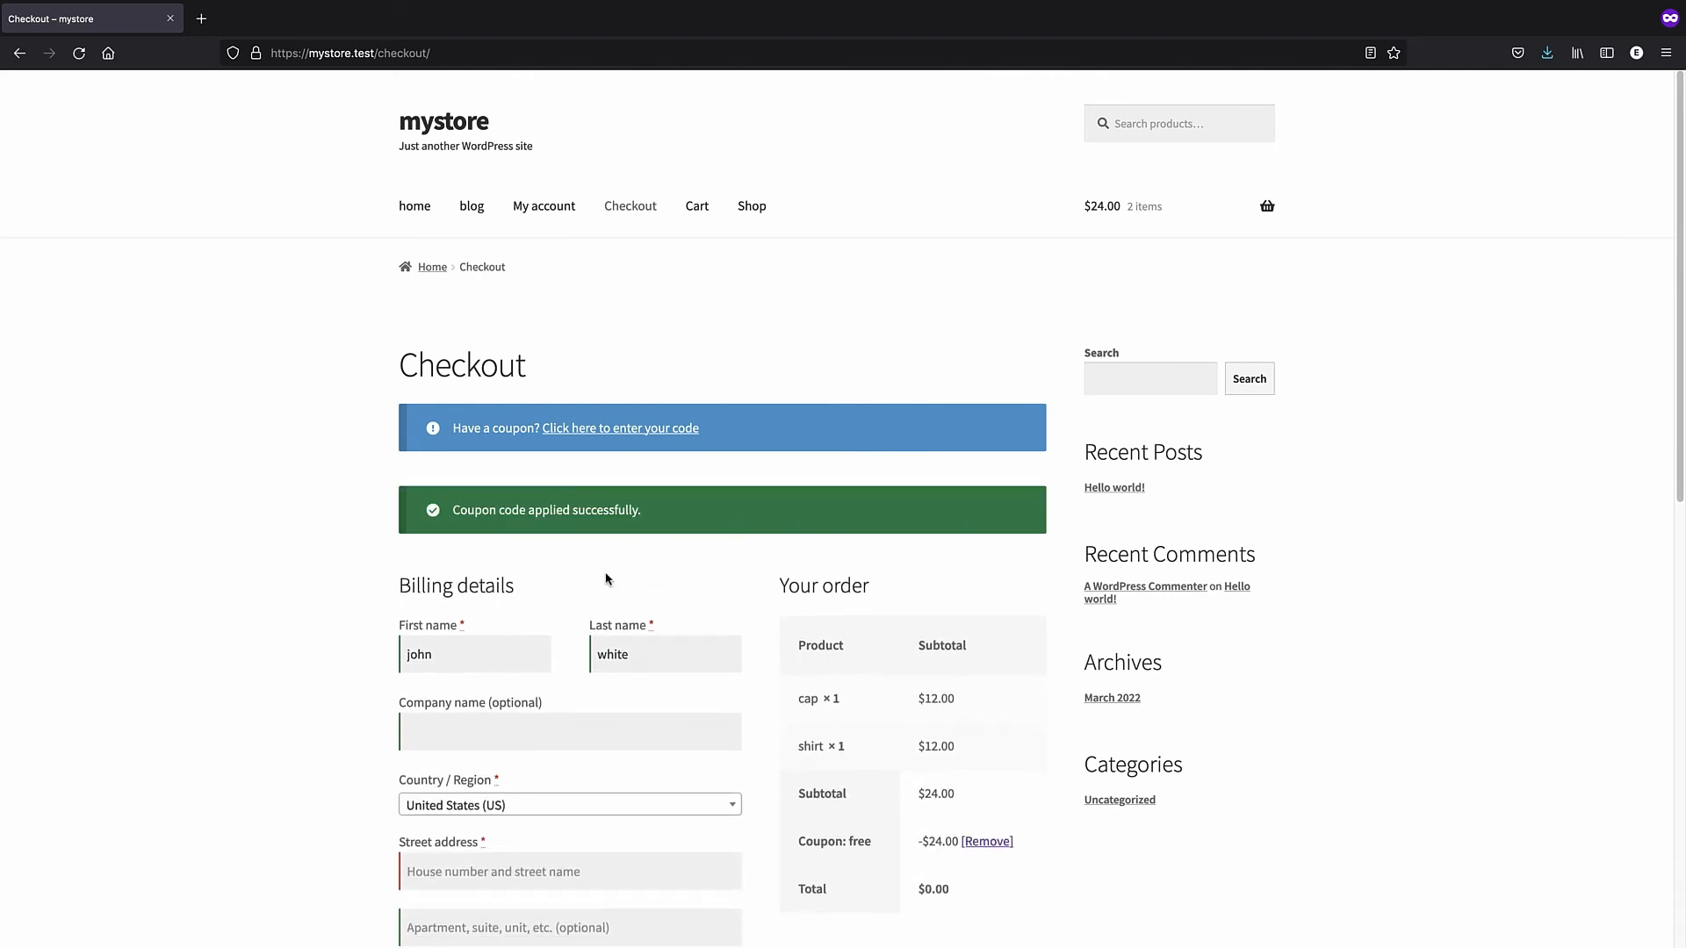
scroll(606, 575, down, 5)
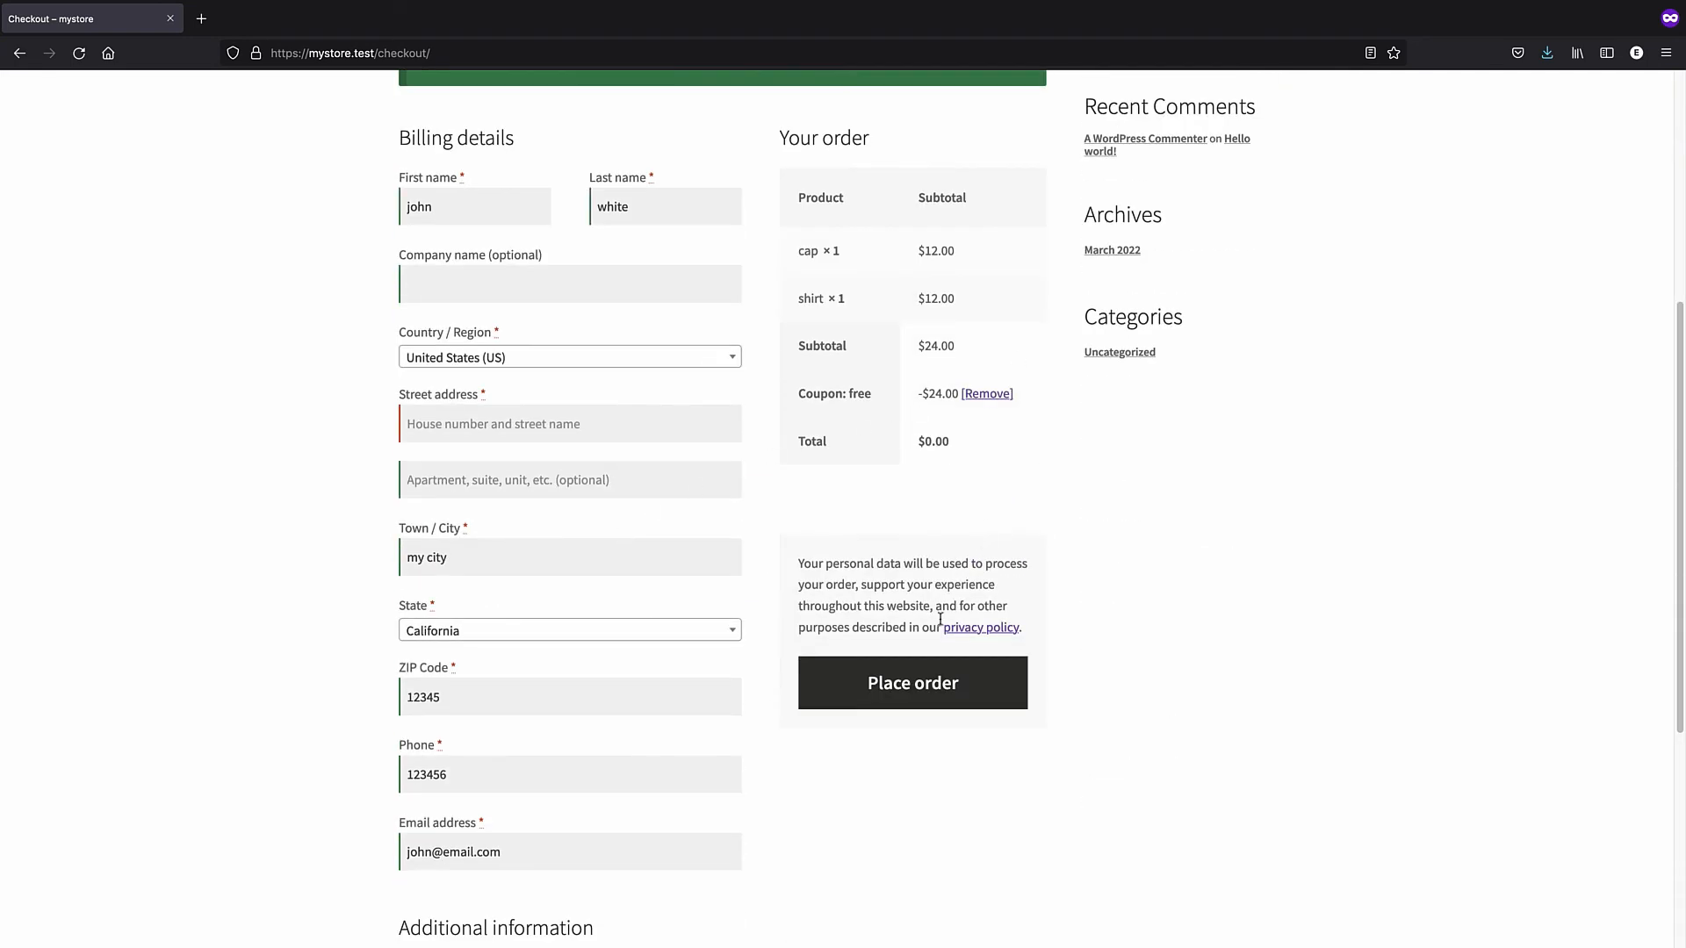
click(917, 690)
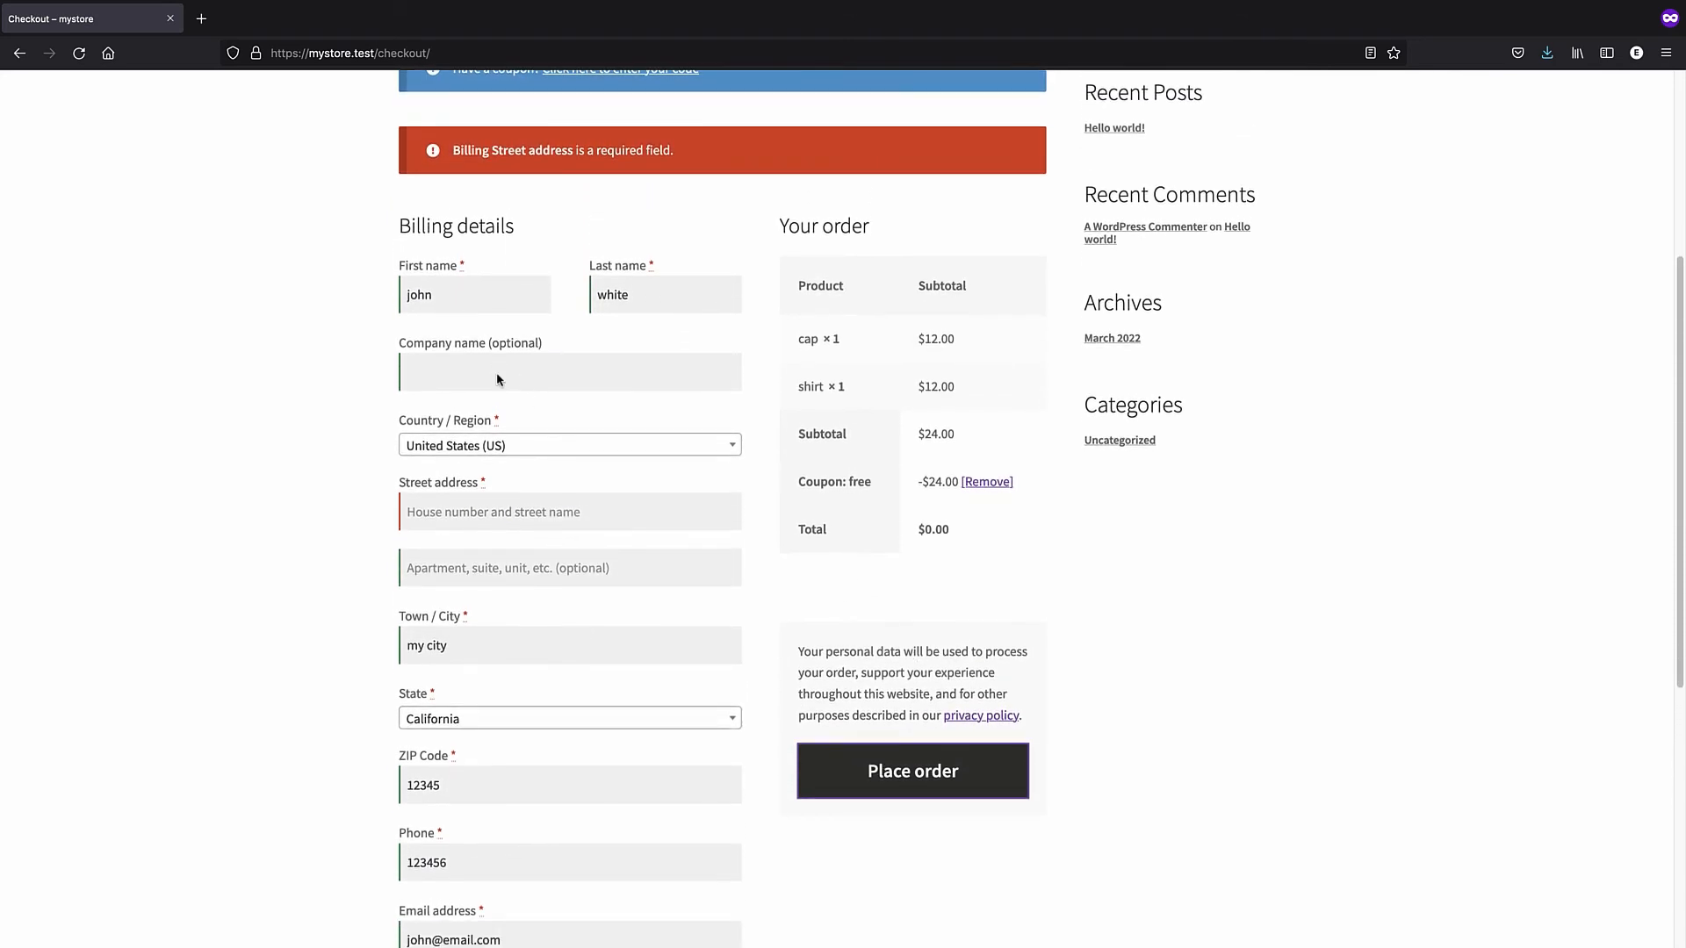
scroll(517, 427, down, 3)
- Fill in a street address and place the order
click(480, 255)
text(my street)
click(884, 517)
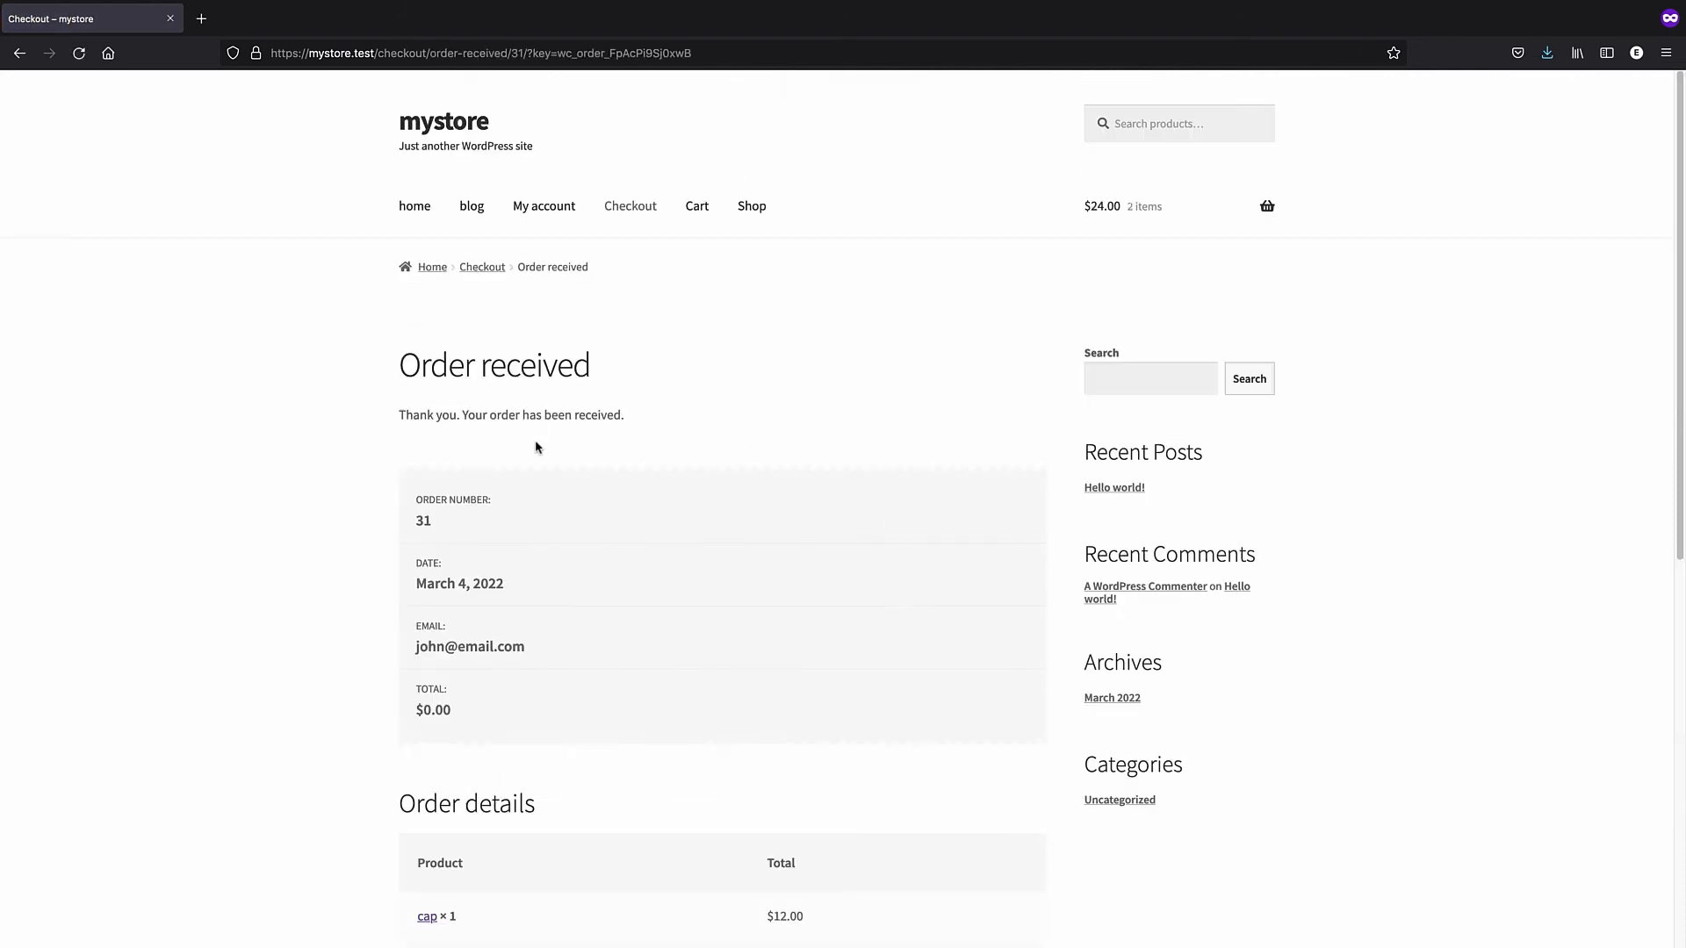
- Review the $0.00 Order received page and the My account Orders list, then switch to admin
scroll(536, 446, down, 3)
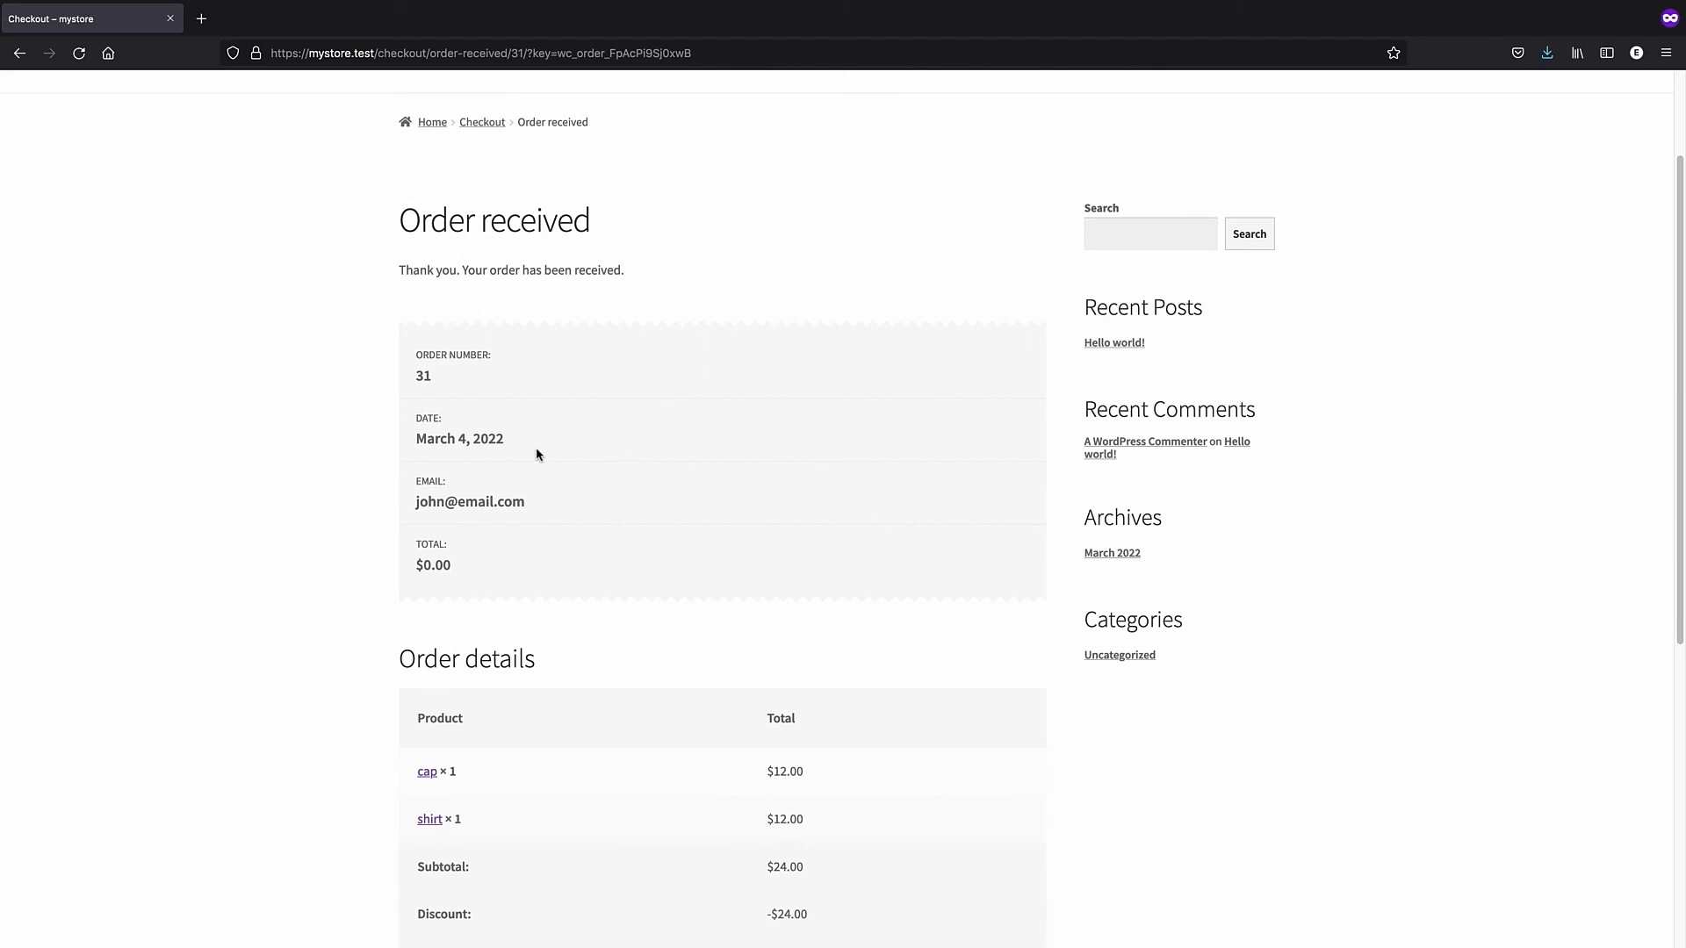
scroll(537, 453, down, 10)
scroll(536, 453, up, 13)
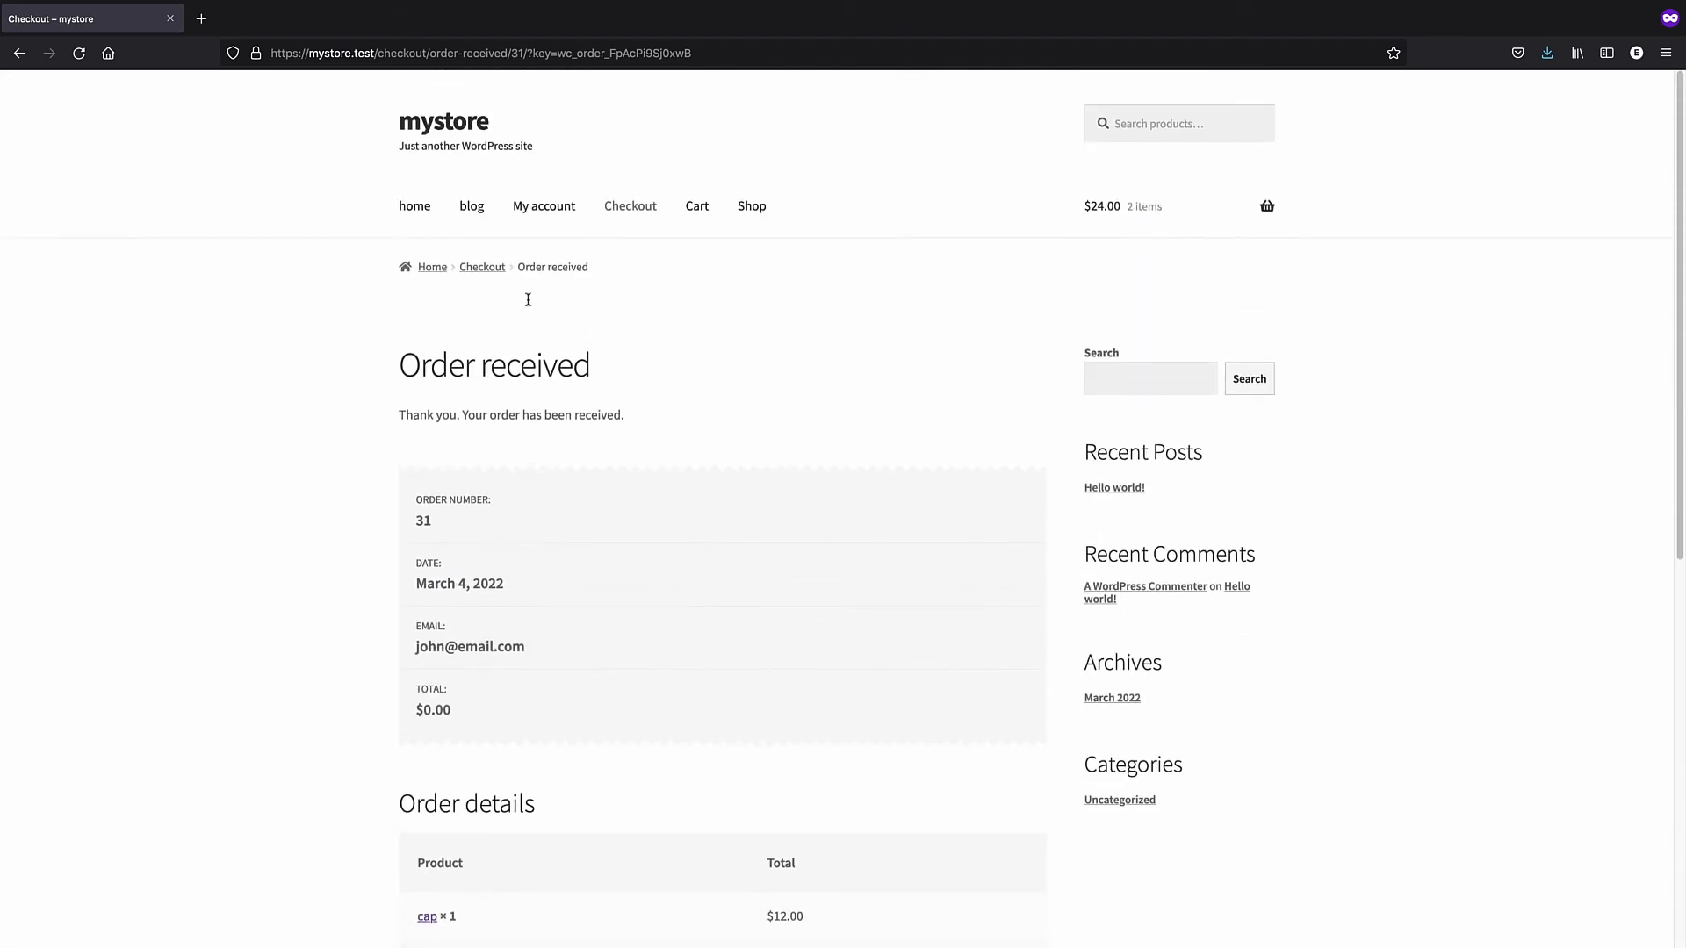
click(546, 209)
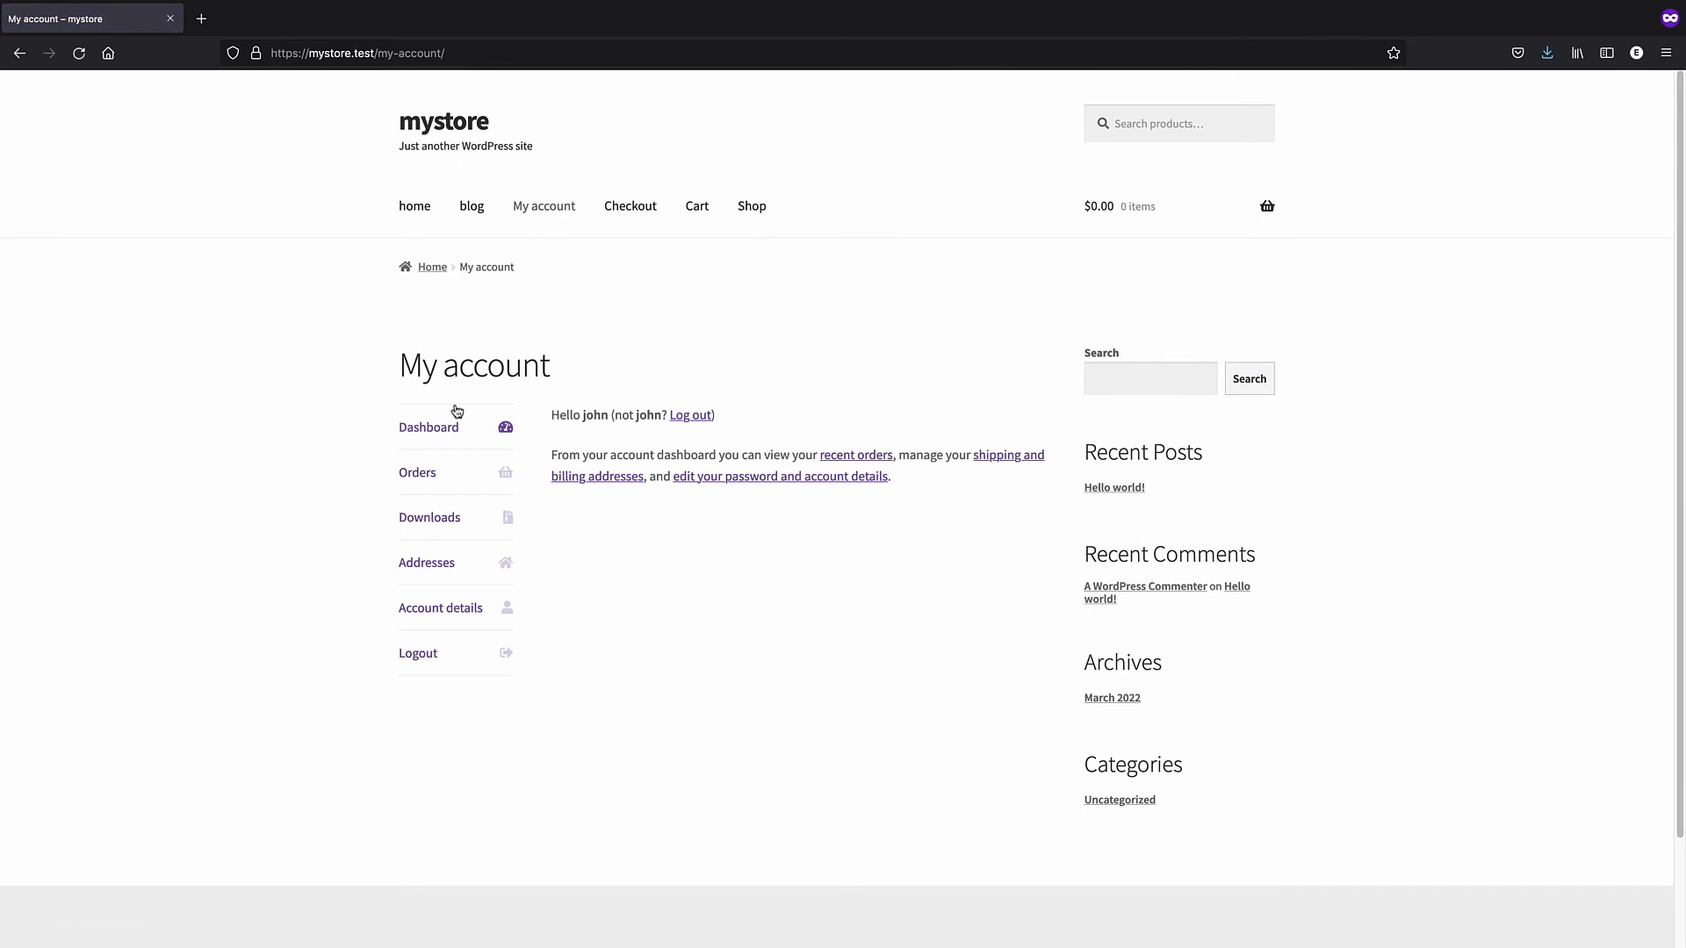
click(446, 490)
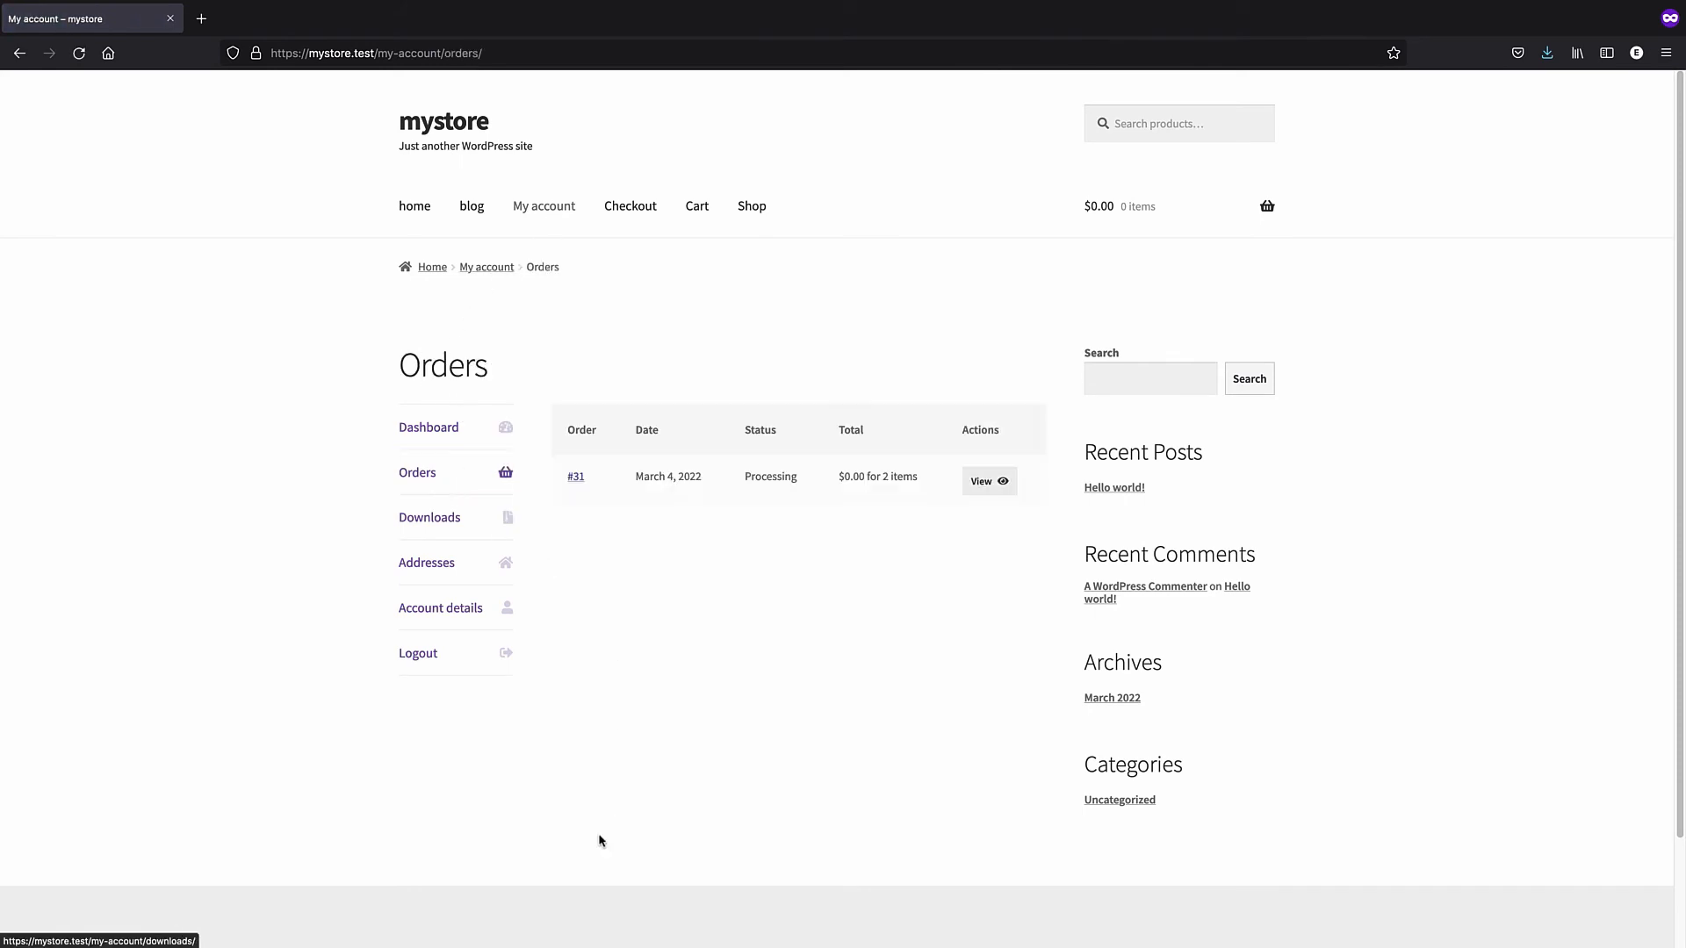
click(332, 932)
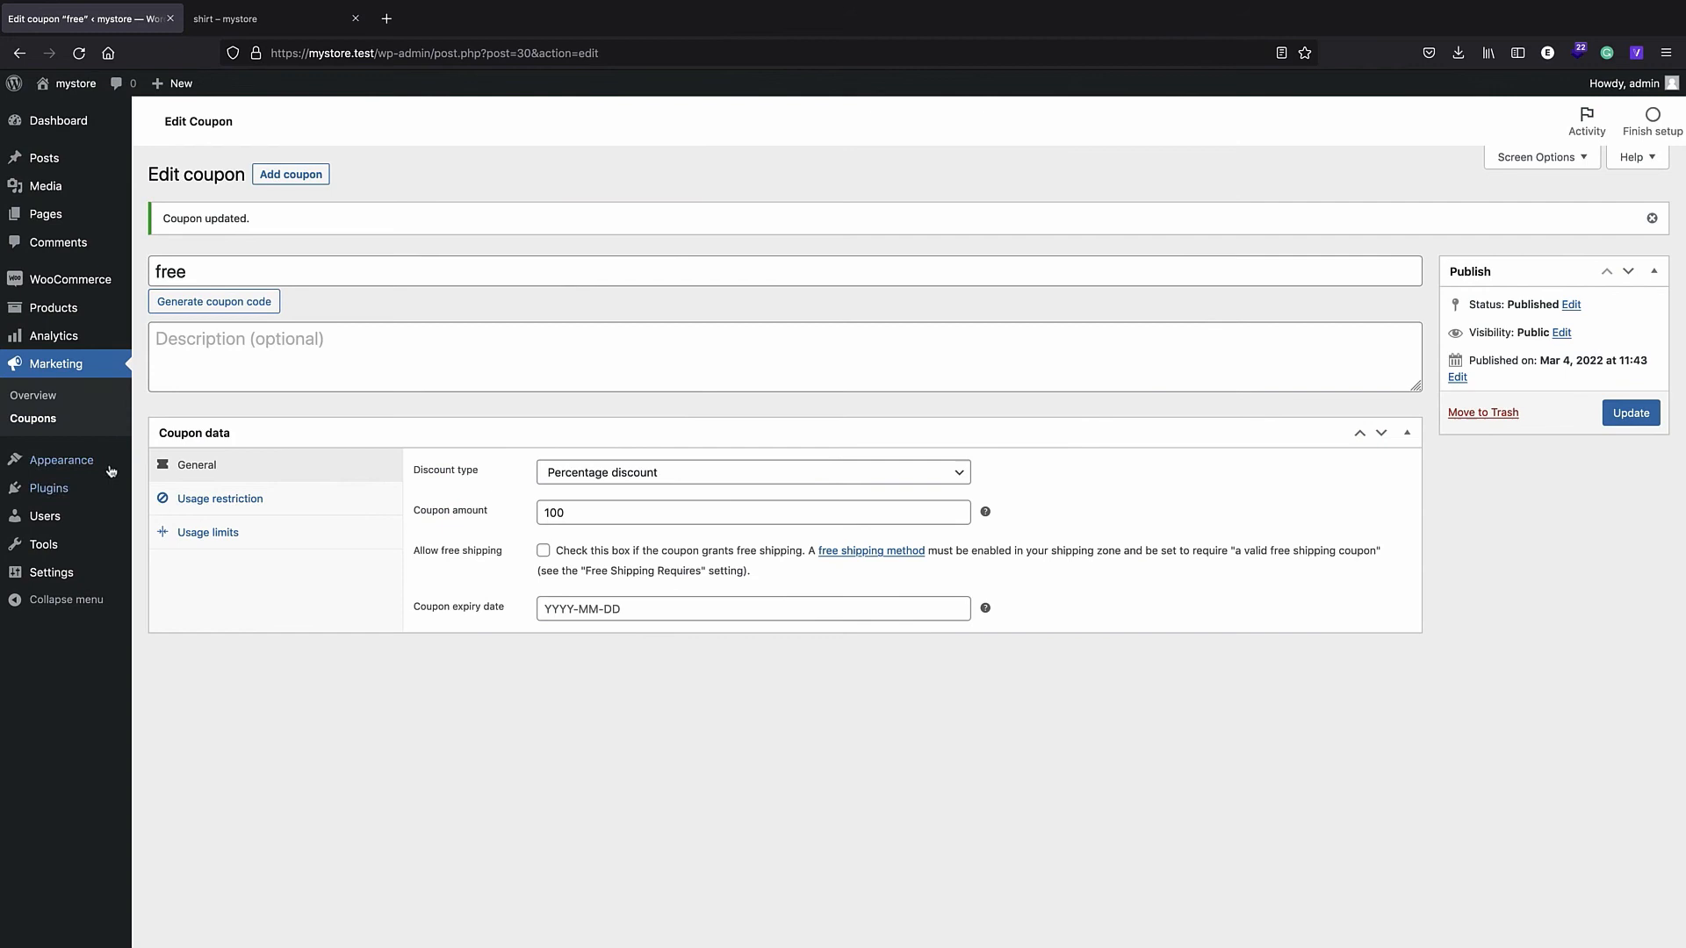
- In WooCommerce > Orders, select order #31 and apply the bulk action Change status to completed
mouse_move(84, 274)
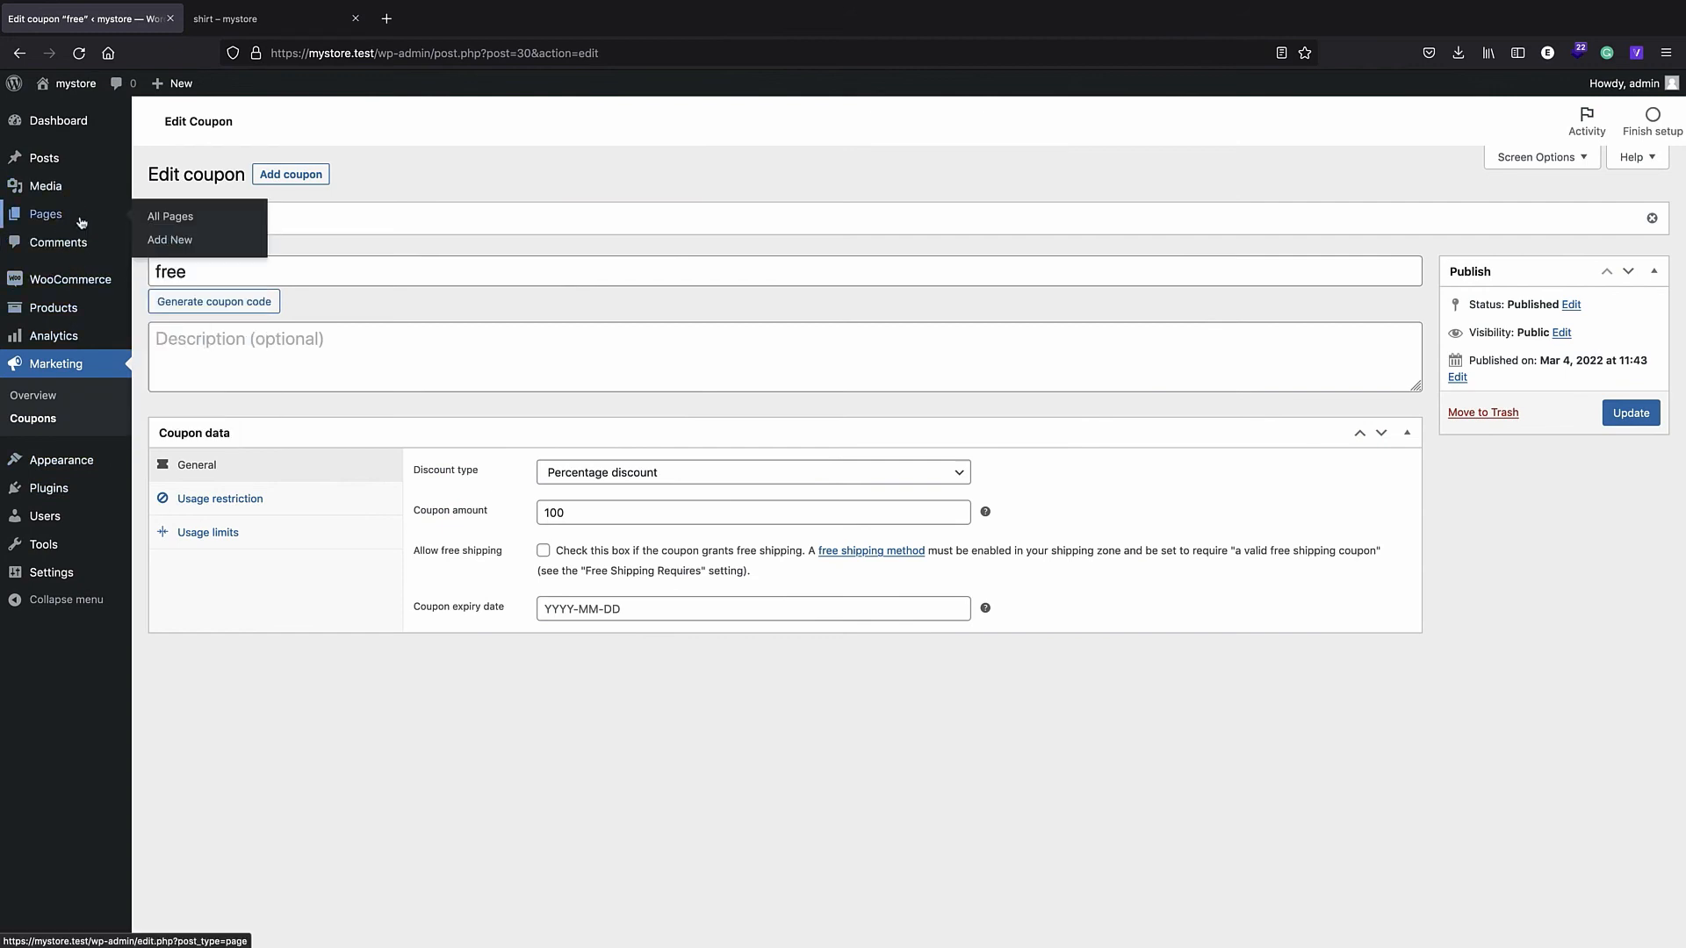
click(162, 307)
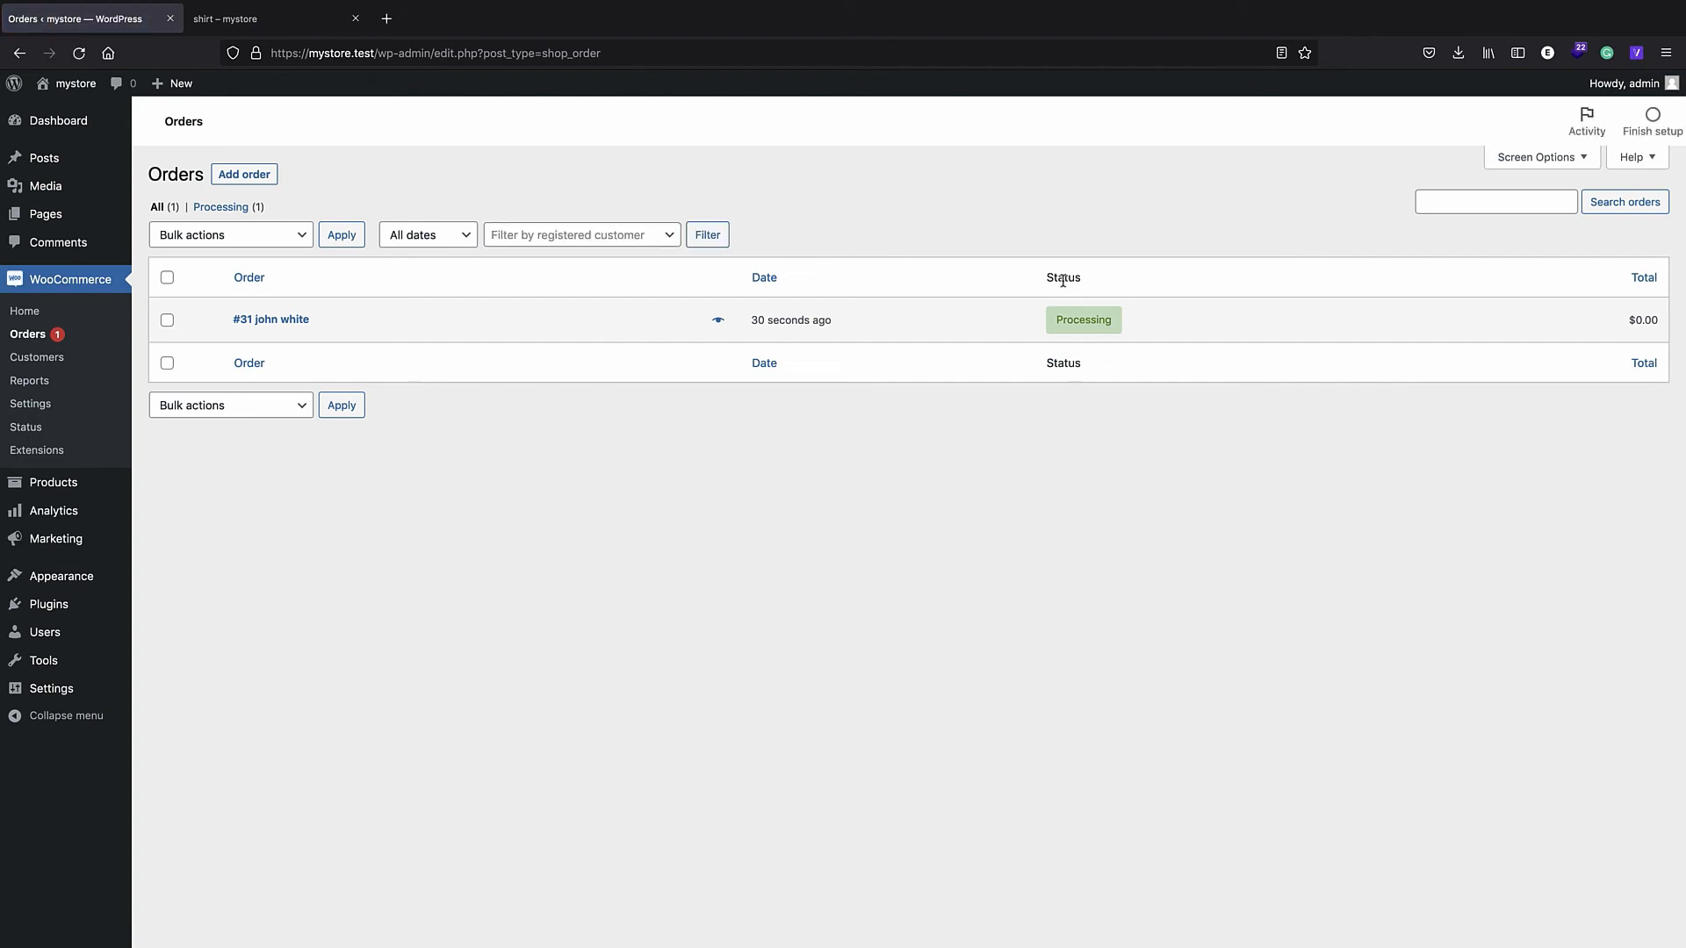
mouse_move(1086, 335)
click(168, 321)
click(232, 237)
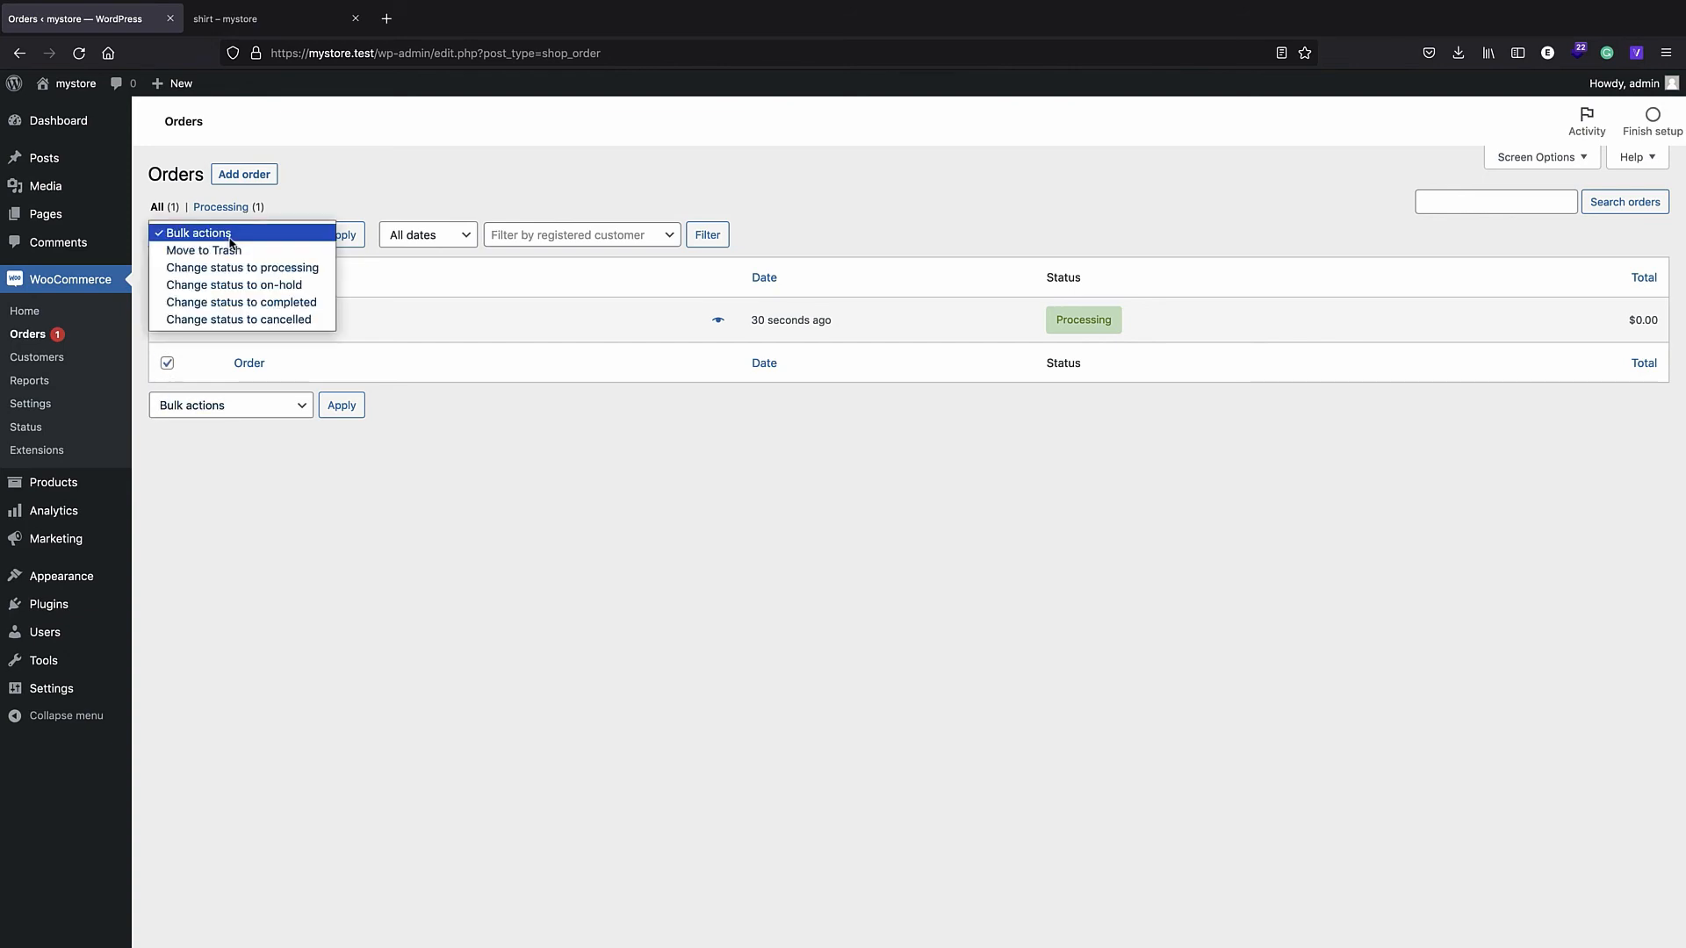
click(243, 302)
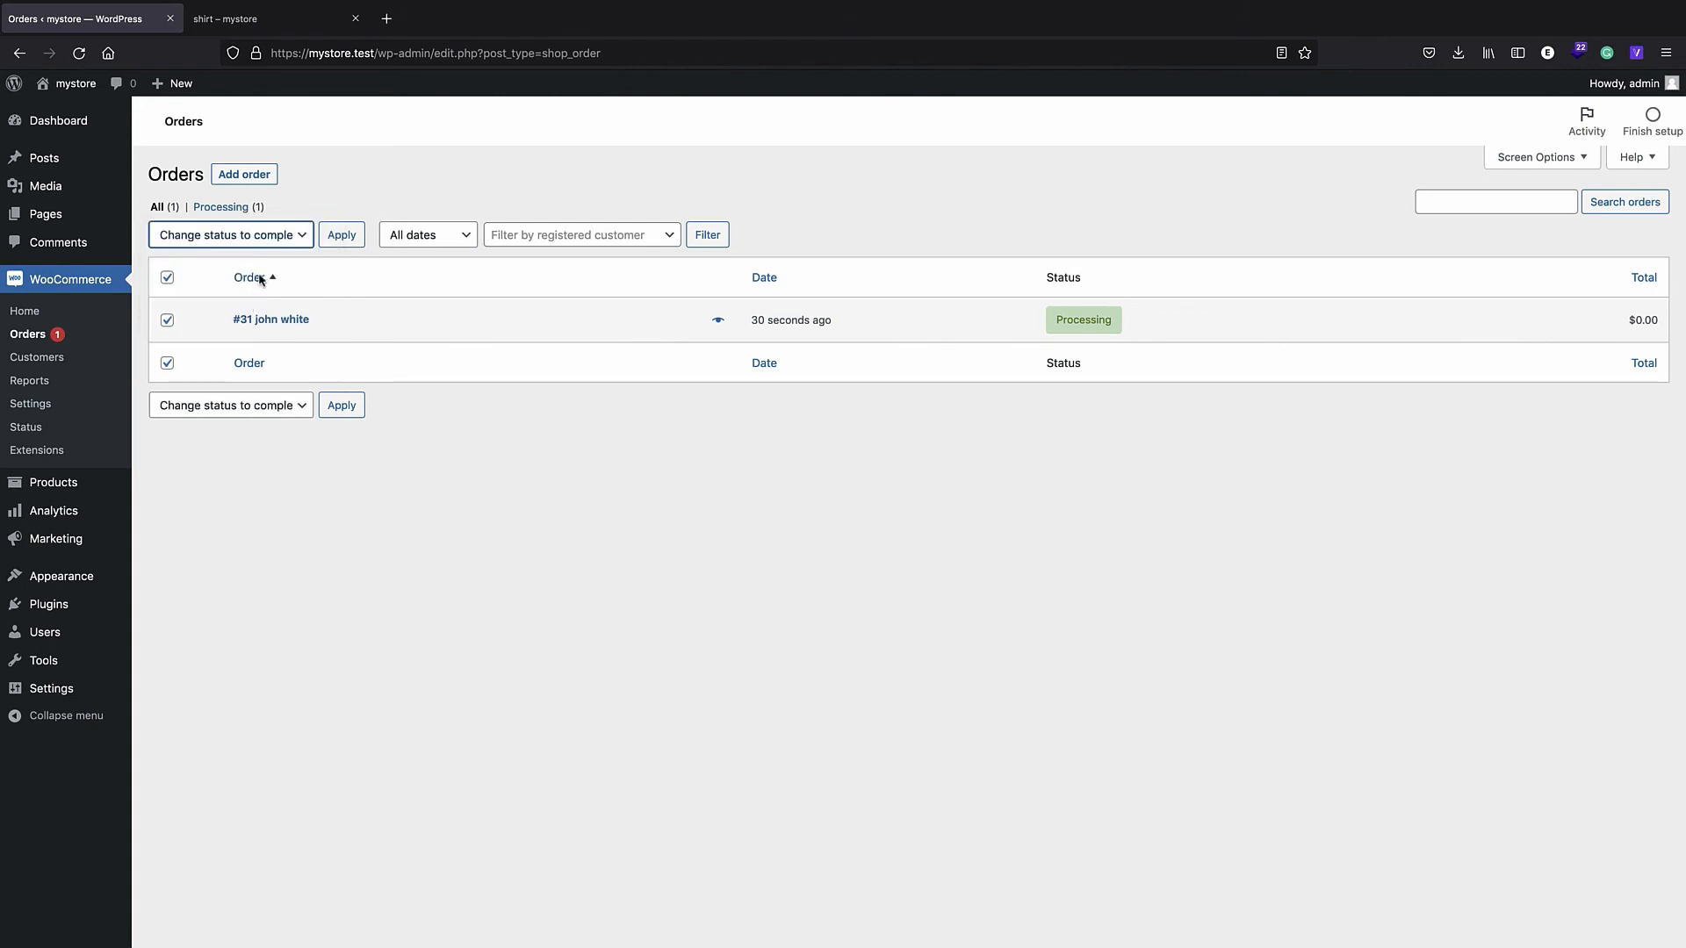
click(336, 408)
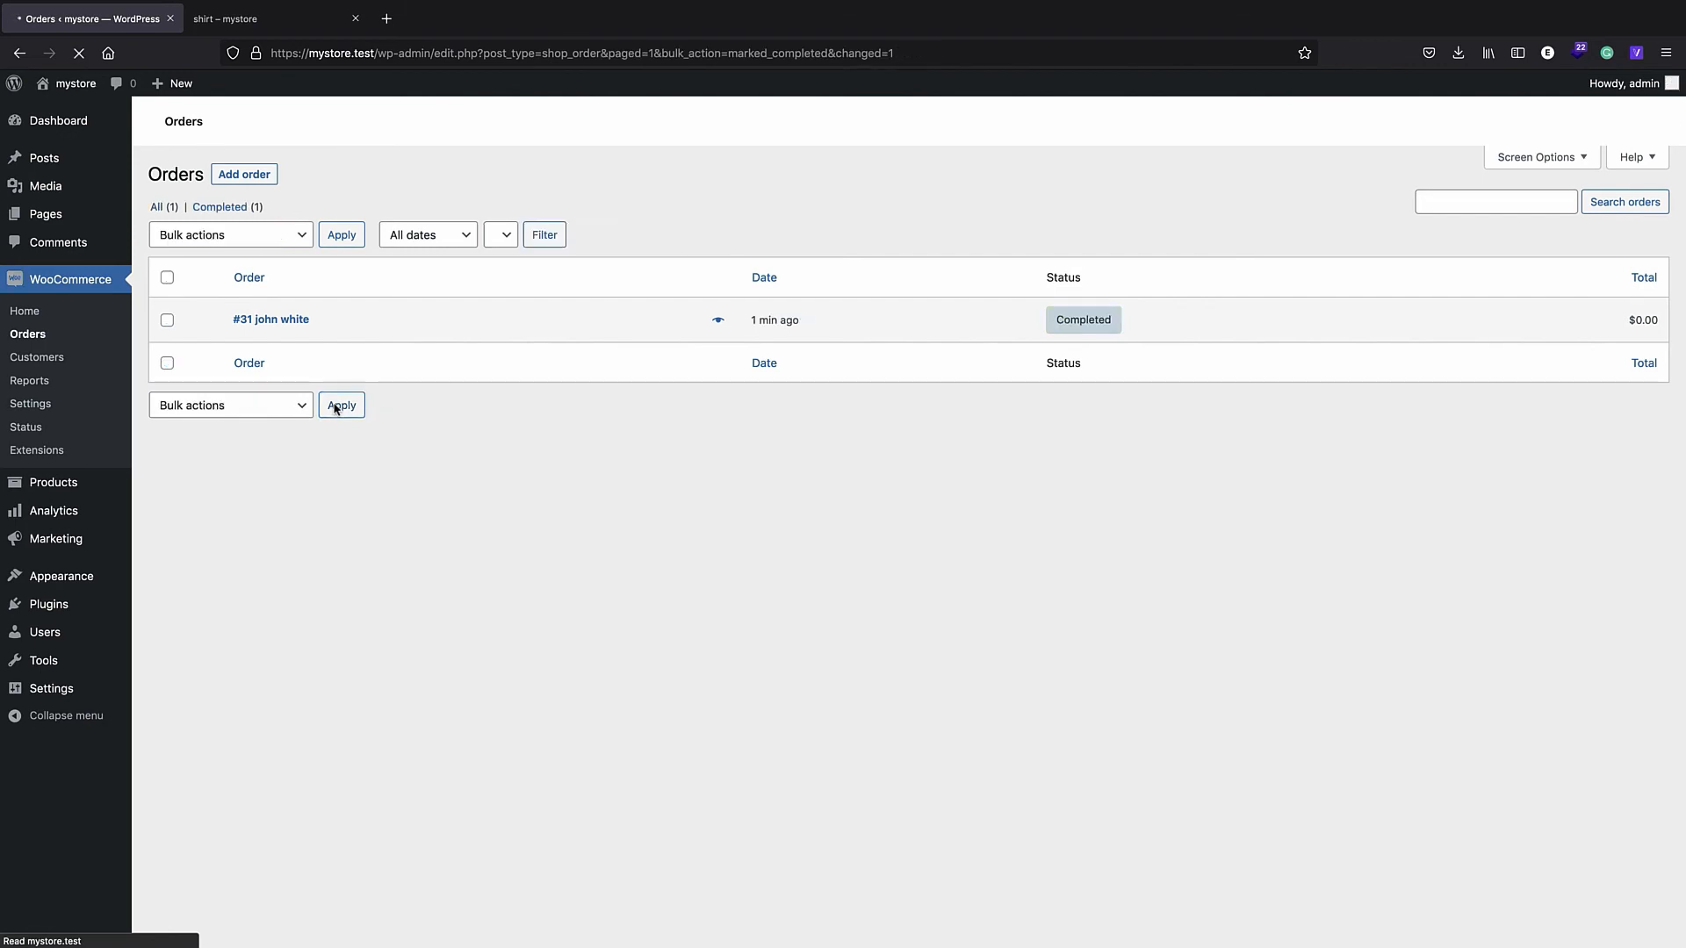
mouse_move(1089, 379)
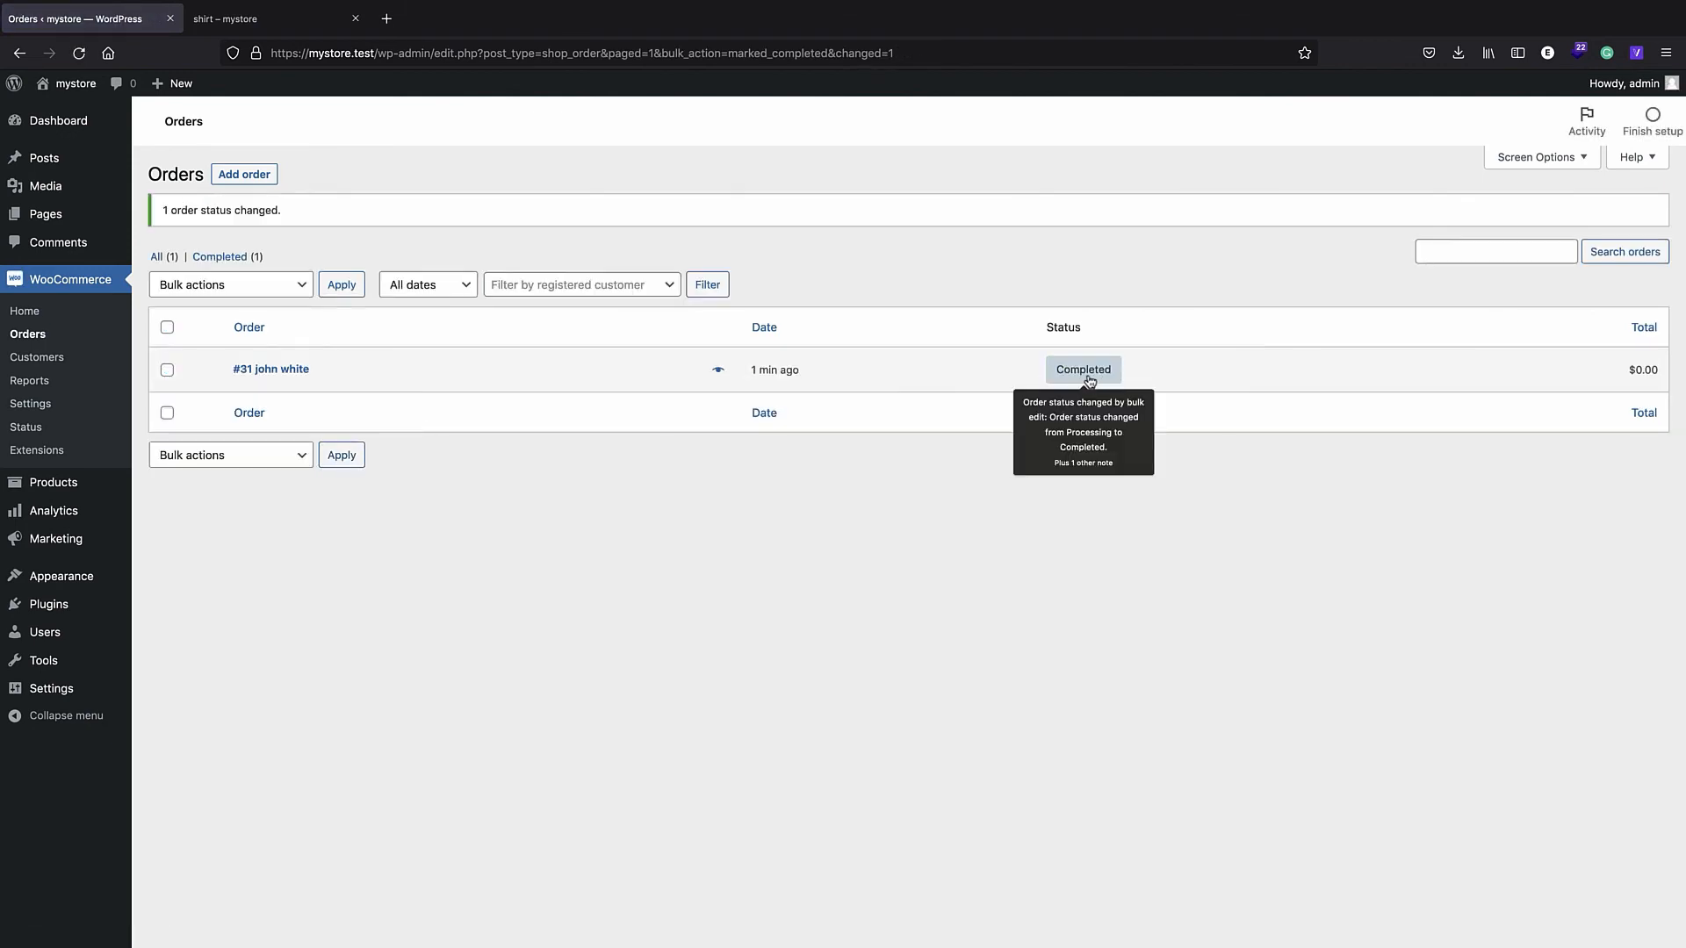
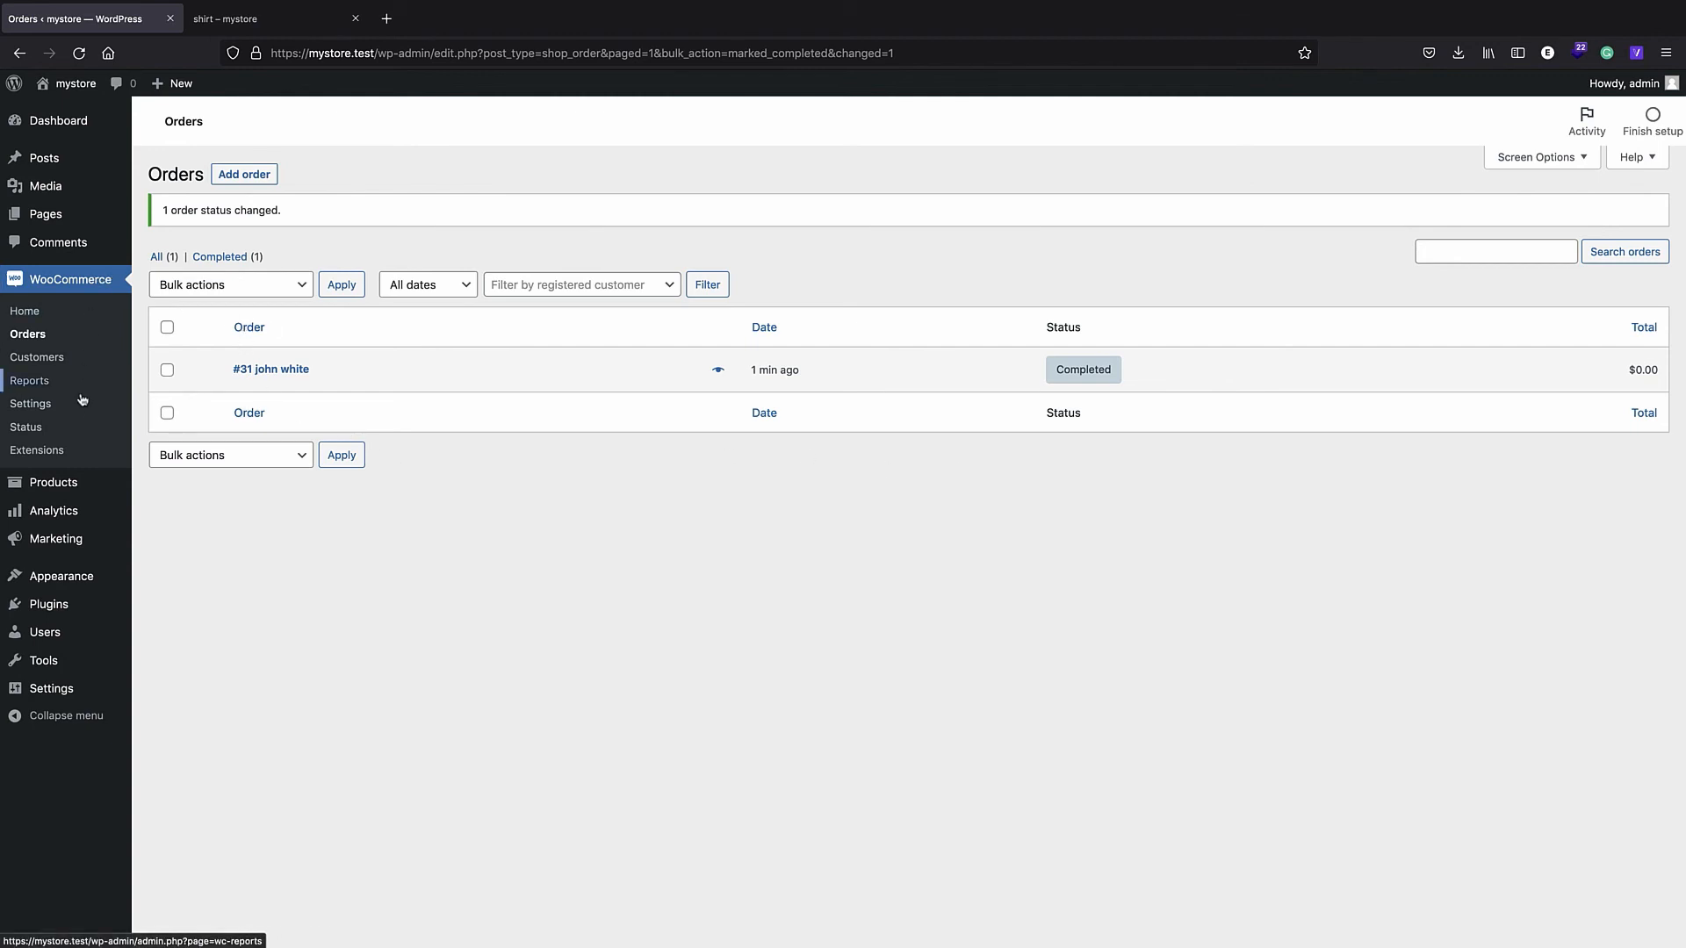
- Create a shipping zone named USA with the region United States (US)
click(33, 404)
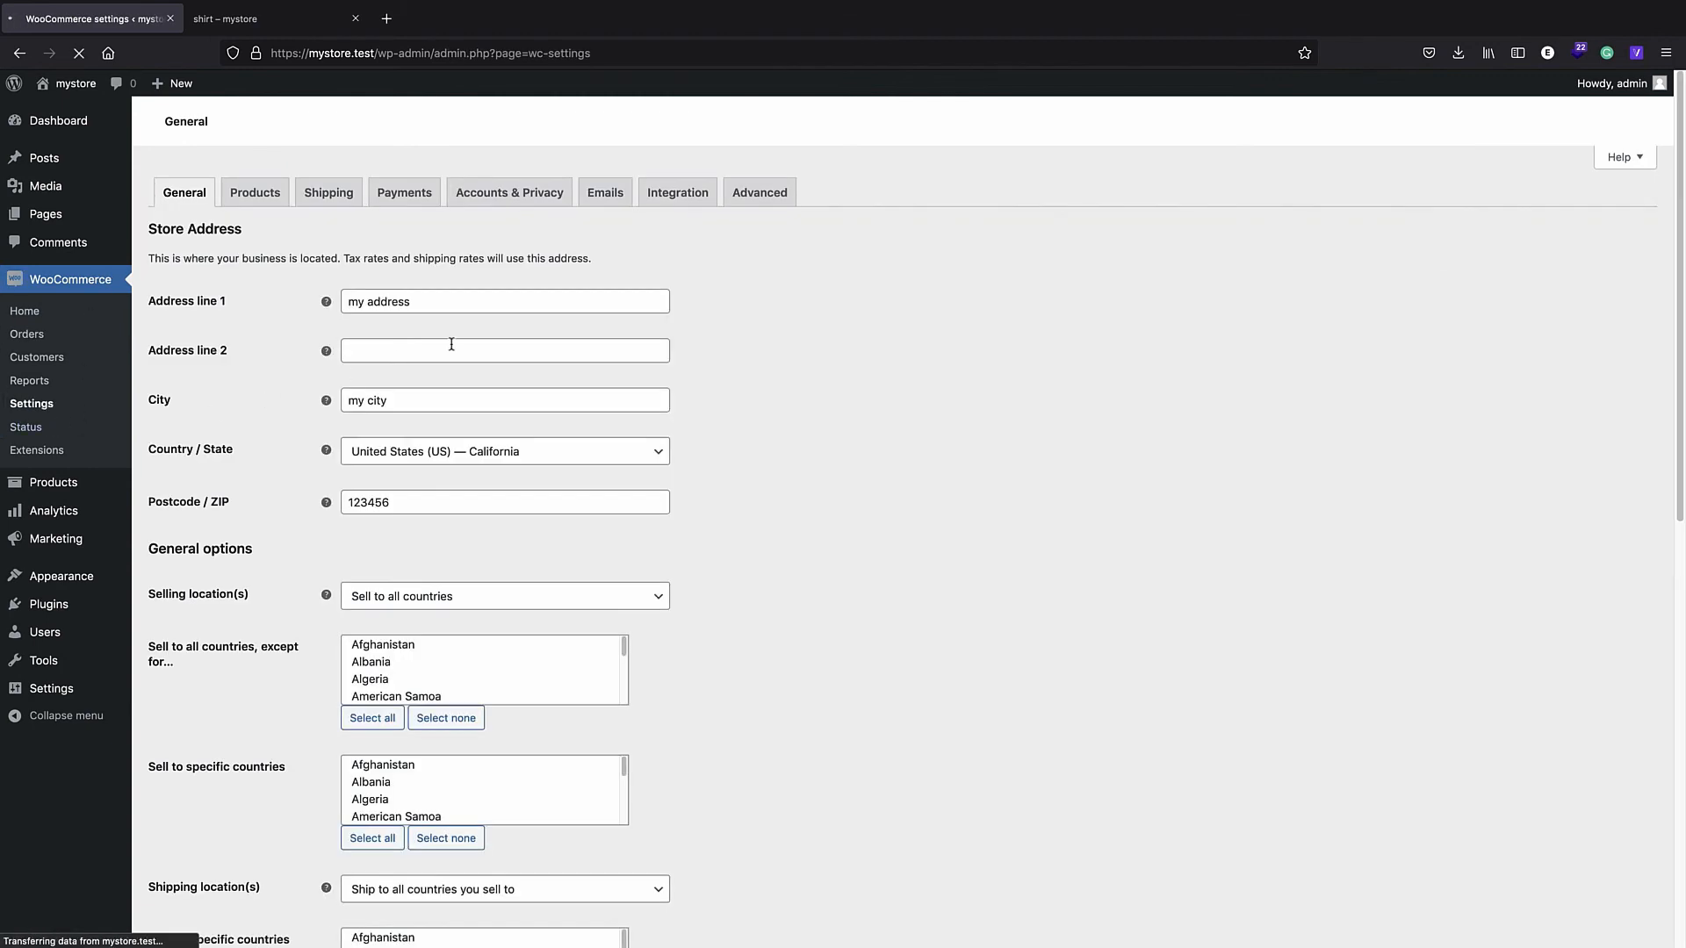
click(328, 192)
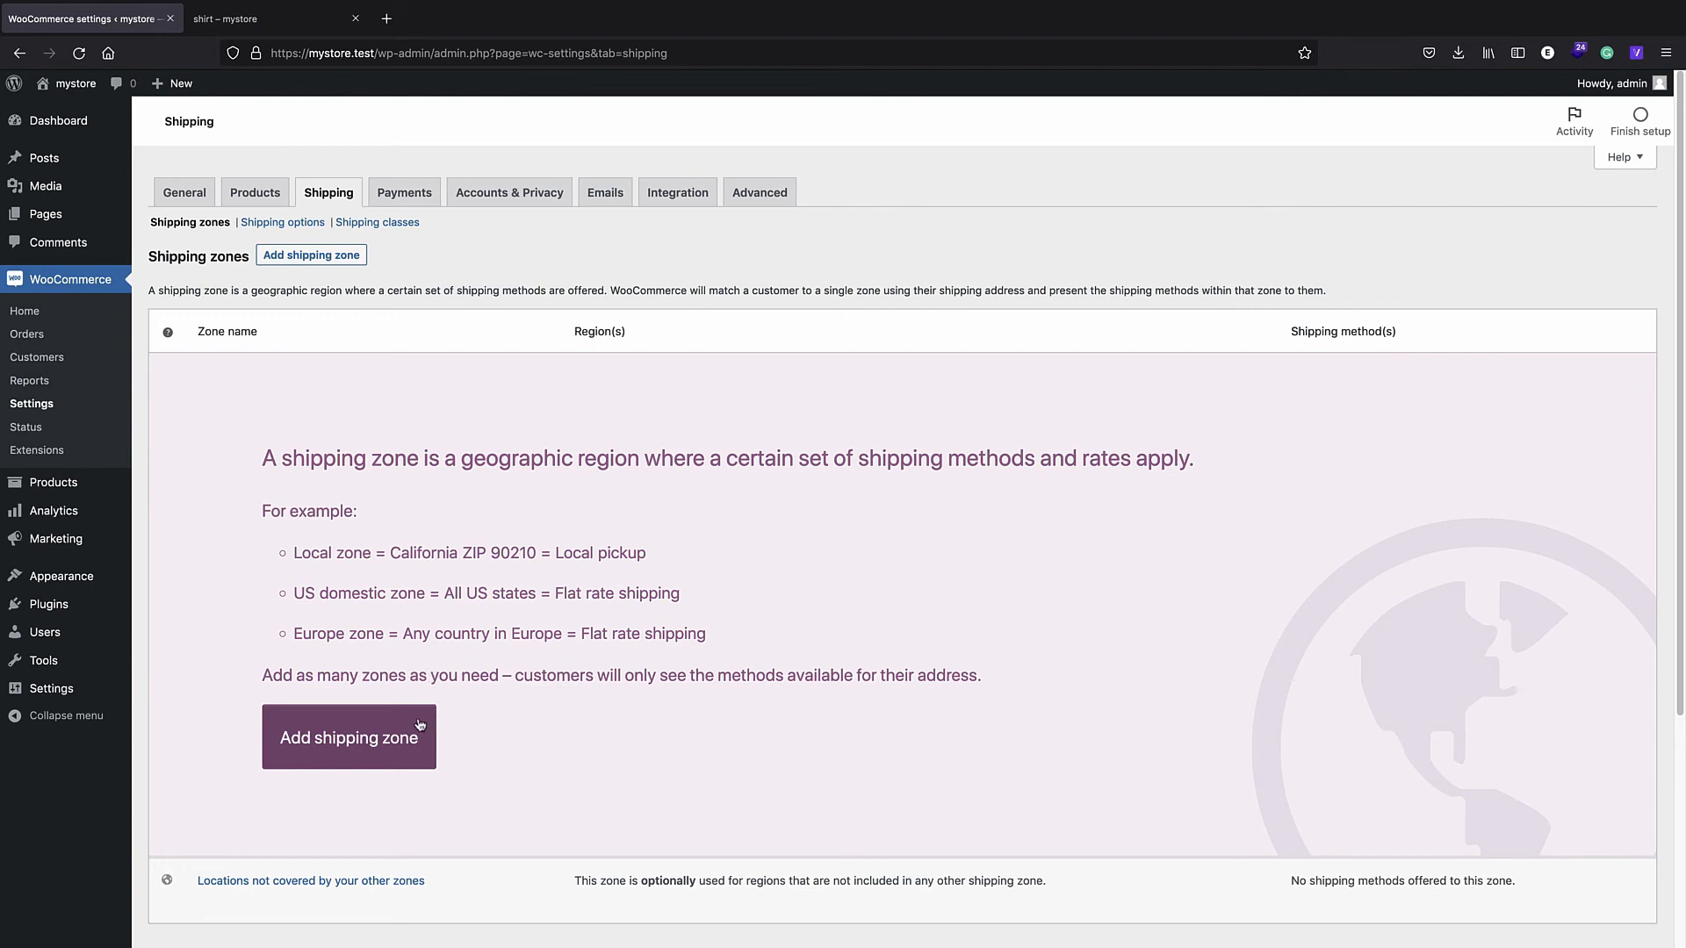
click(349, 745)
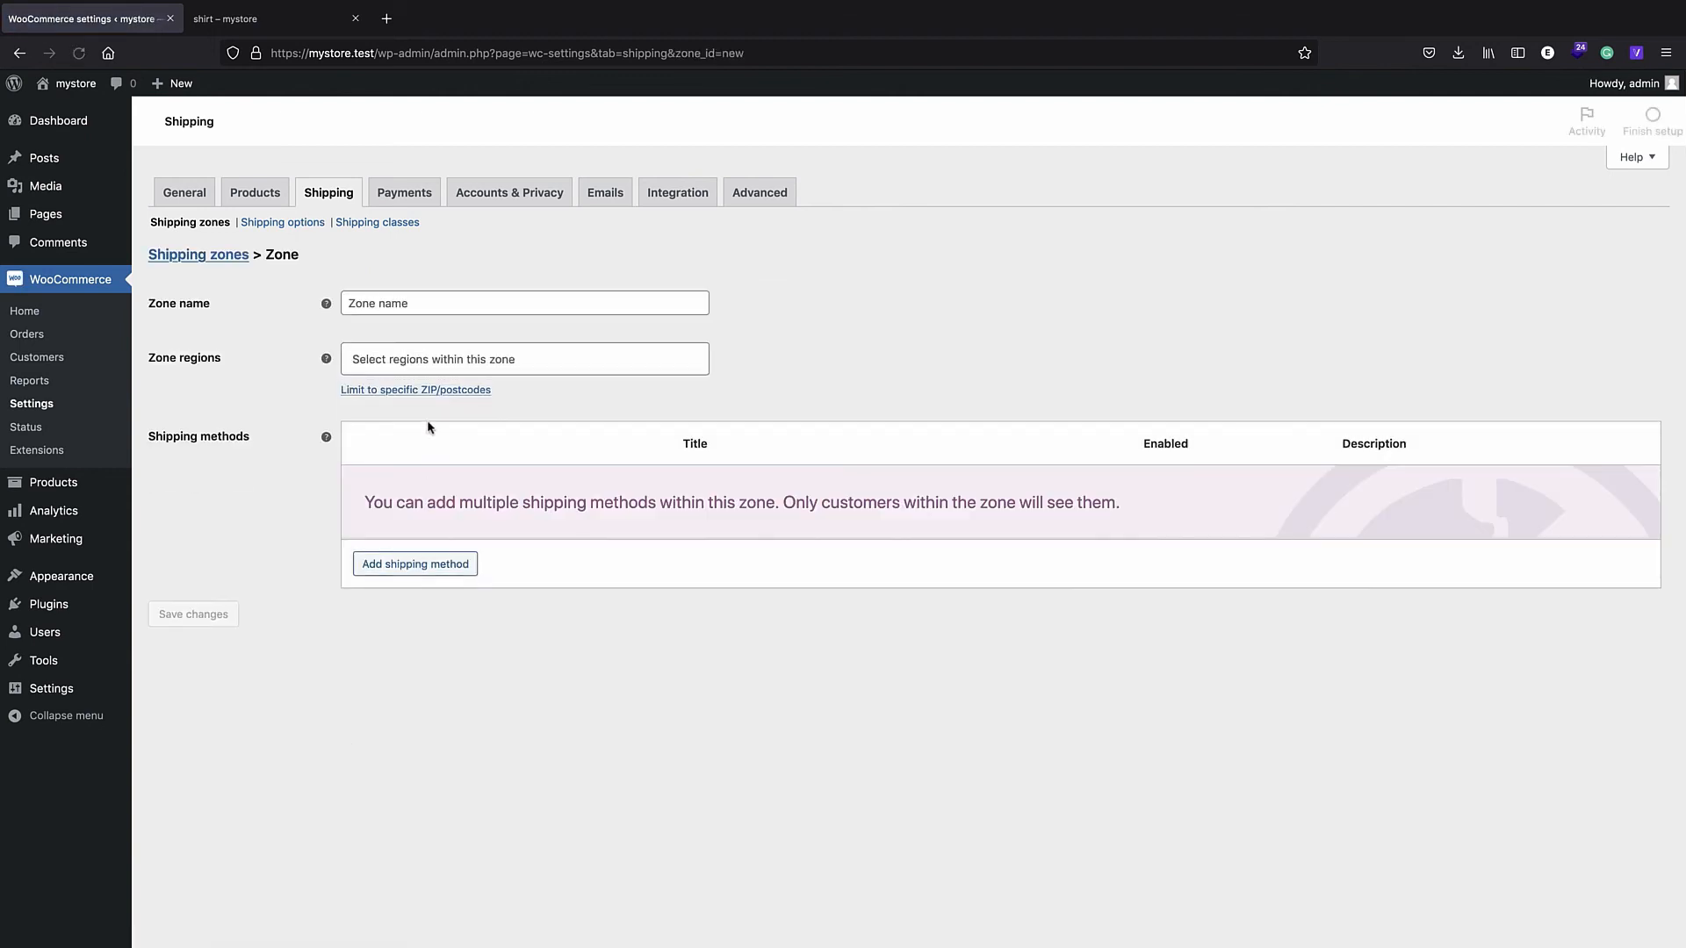
click(391, 301)
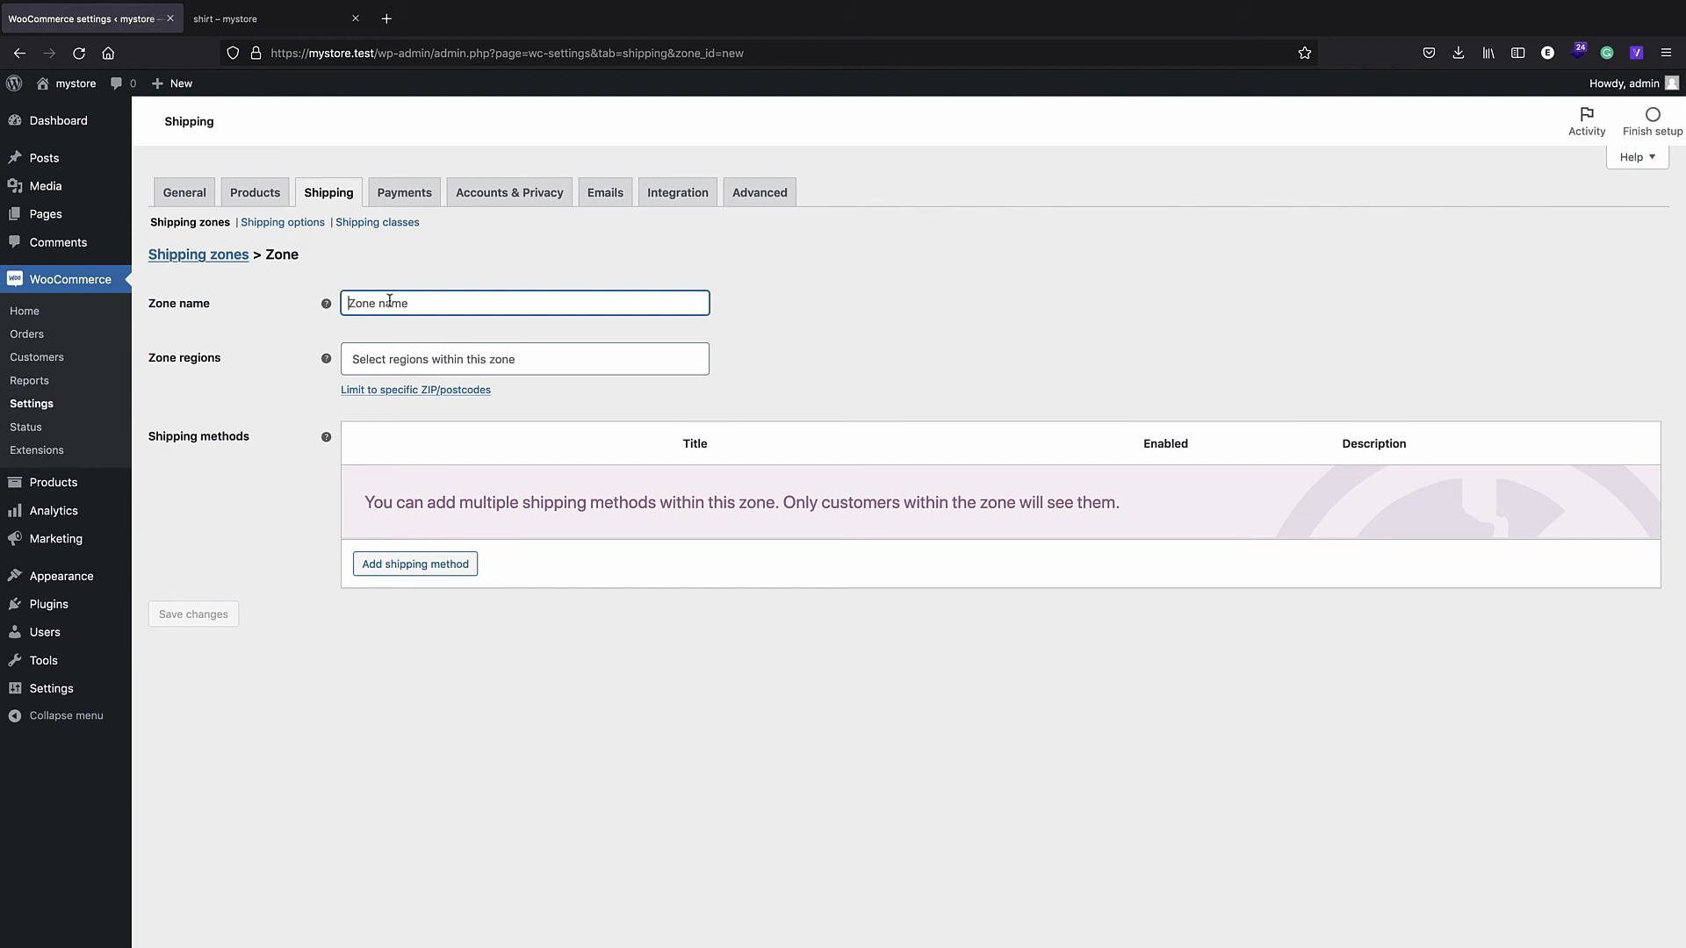
text(USA)
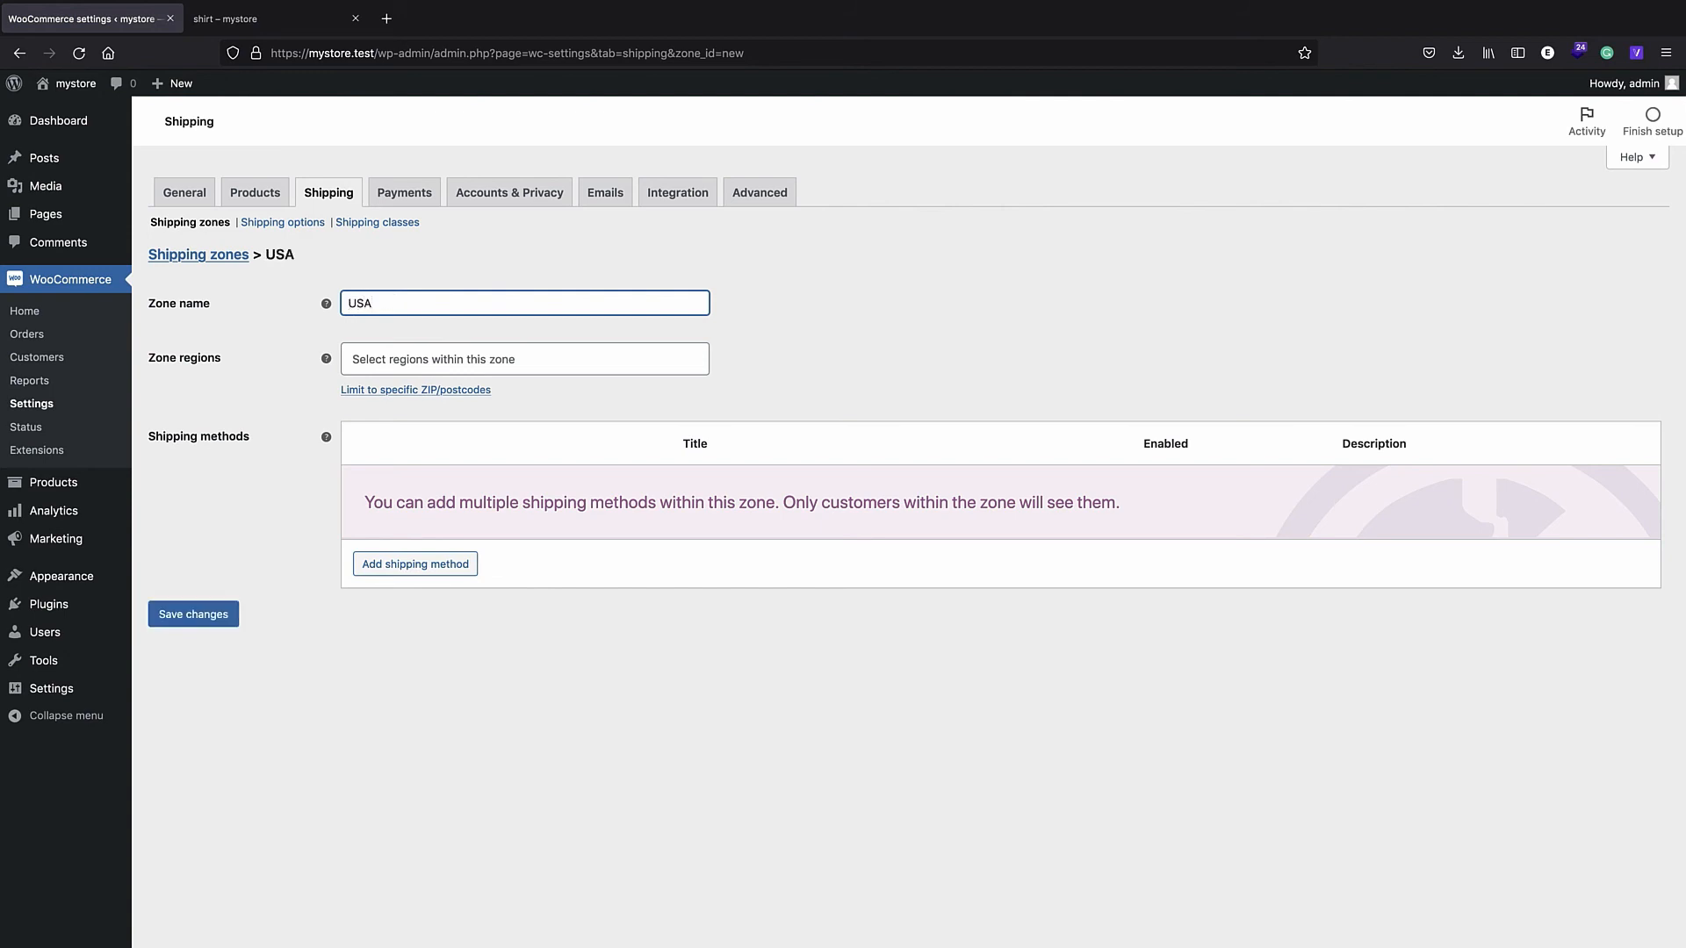
click(435, 352)
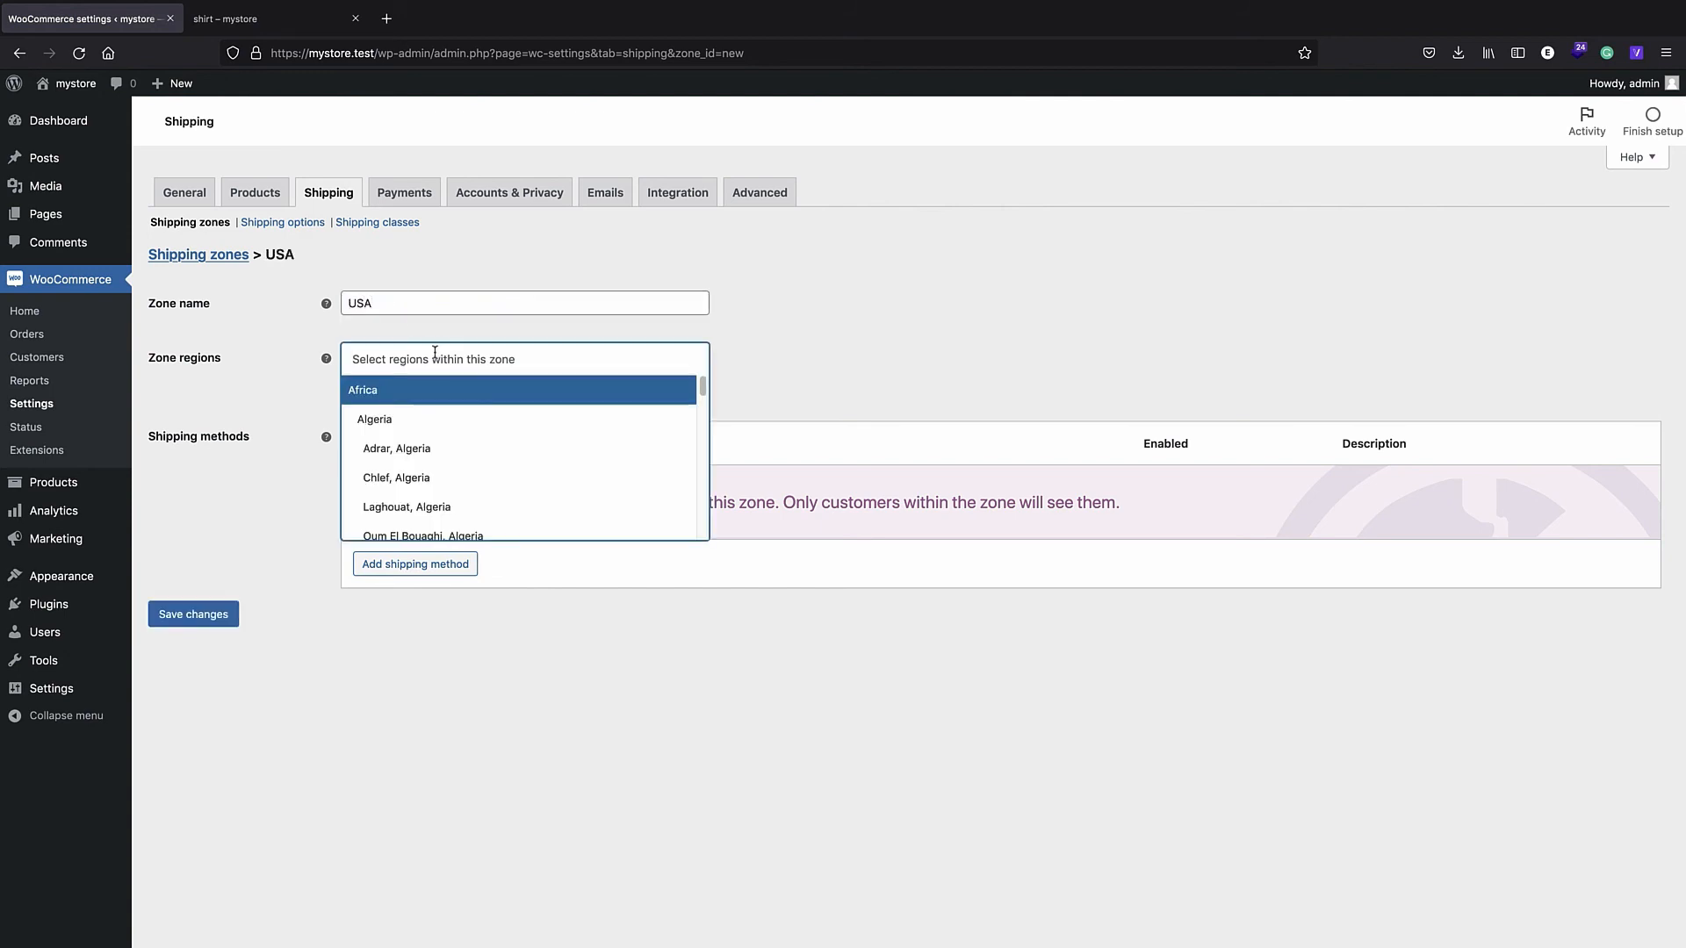
text(united)
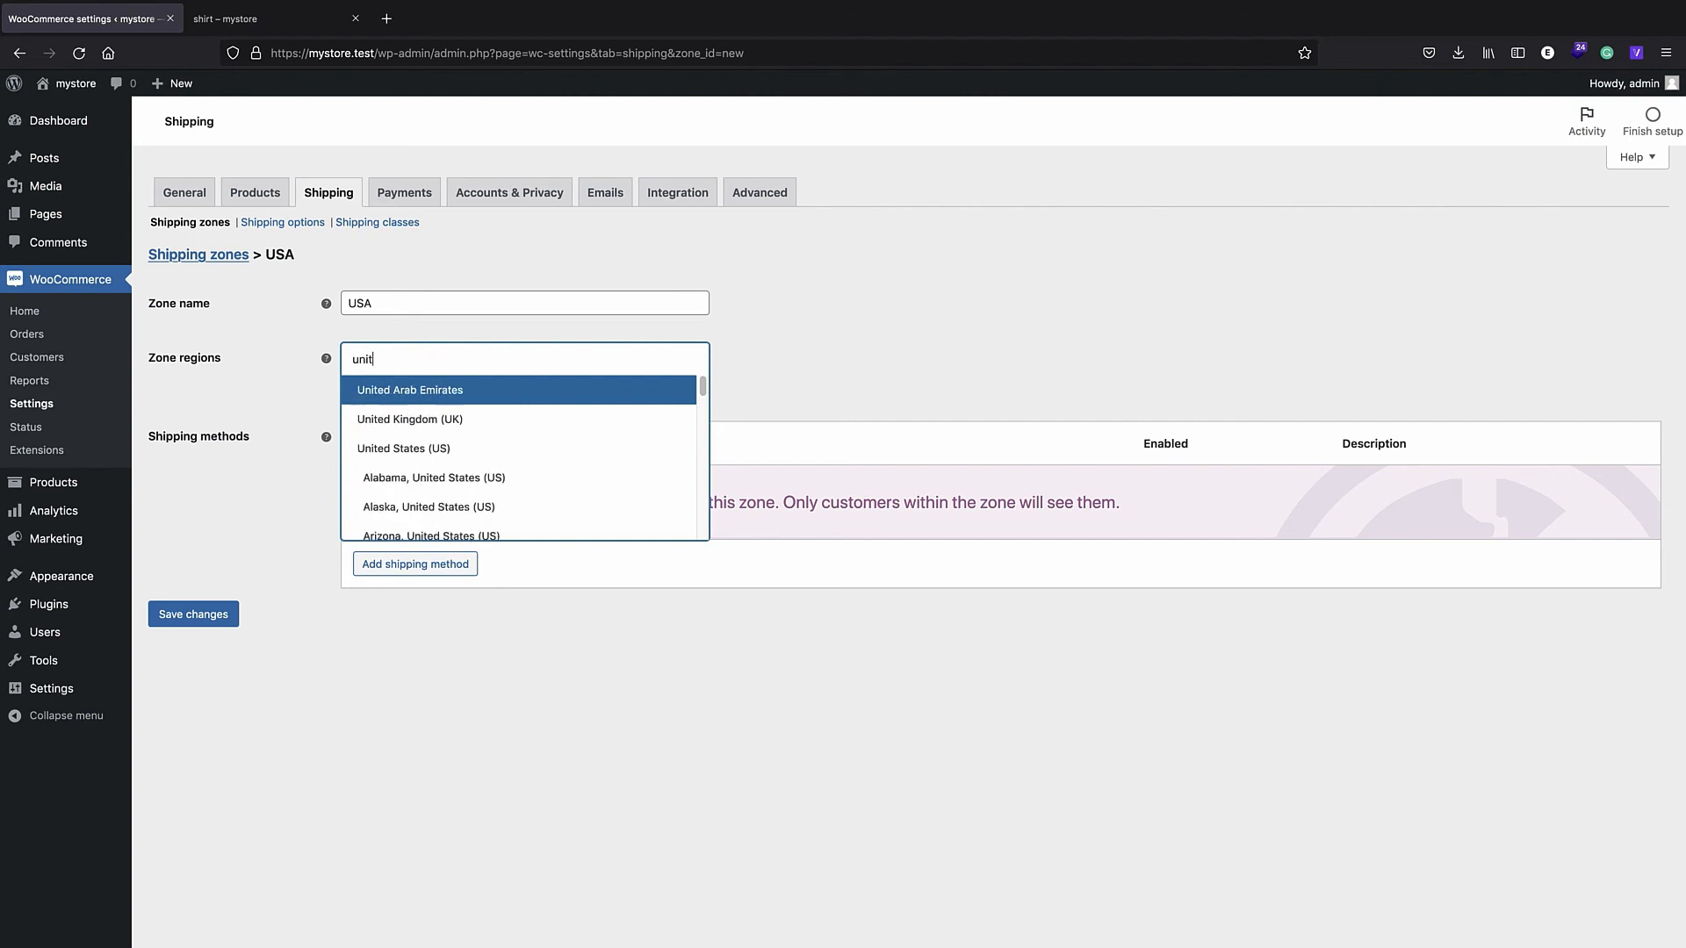
click(438, 449)
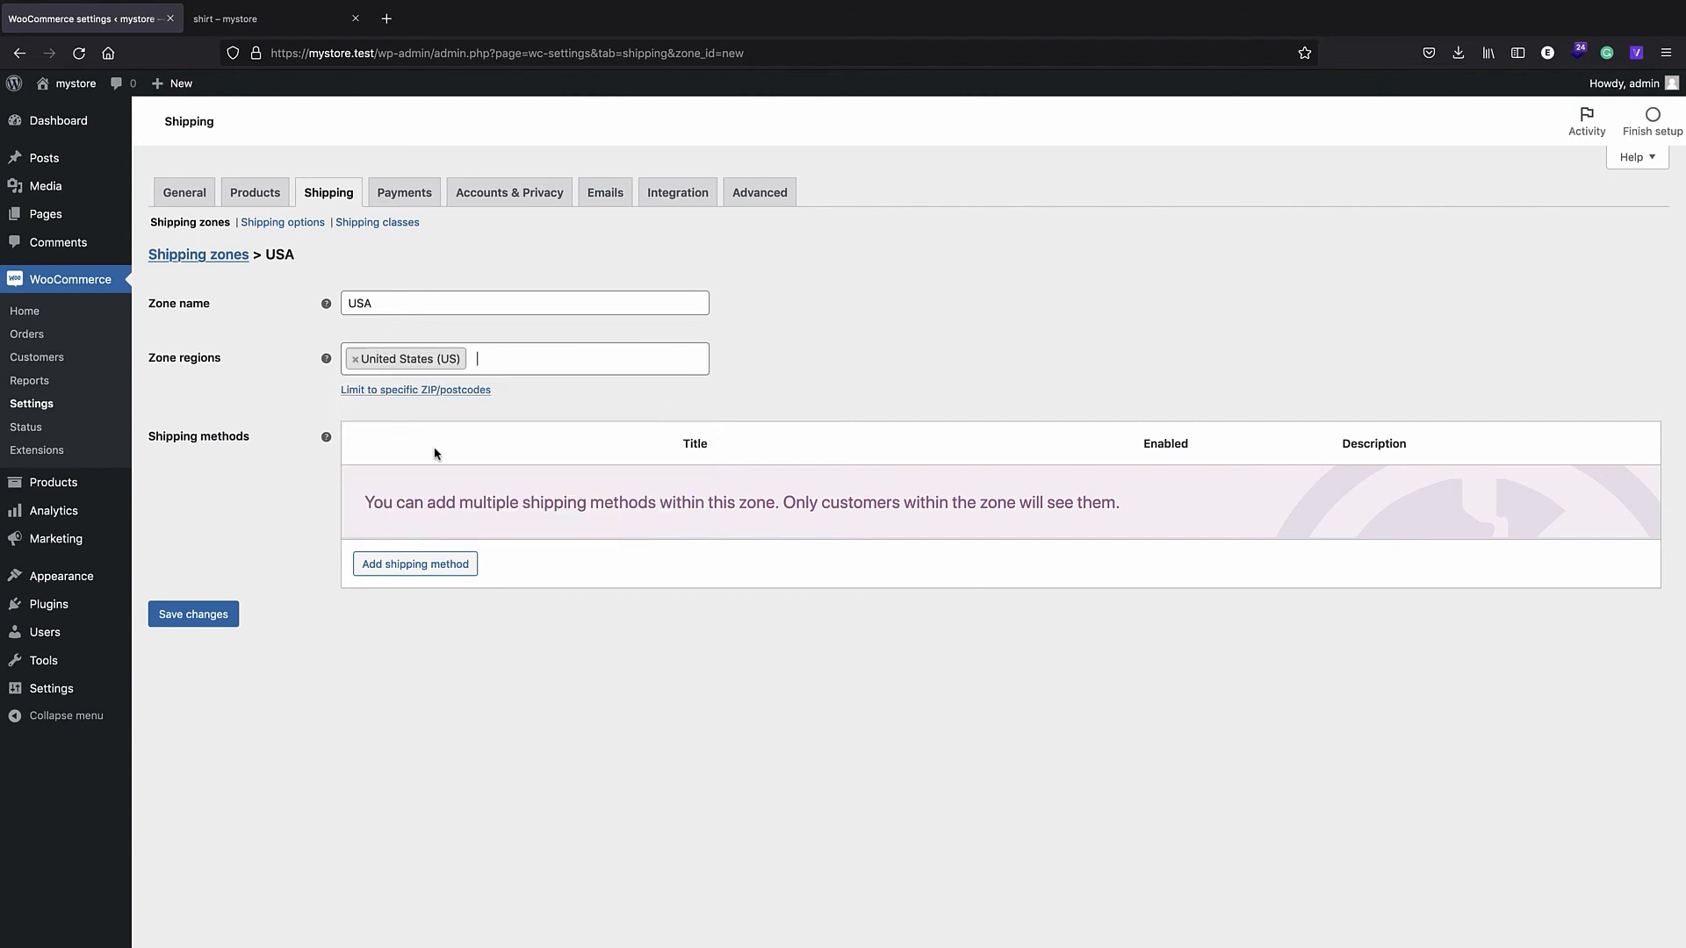
- Add a Flat rate method to the USA zone with a cost of 10 and save it
click(466, 566)
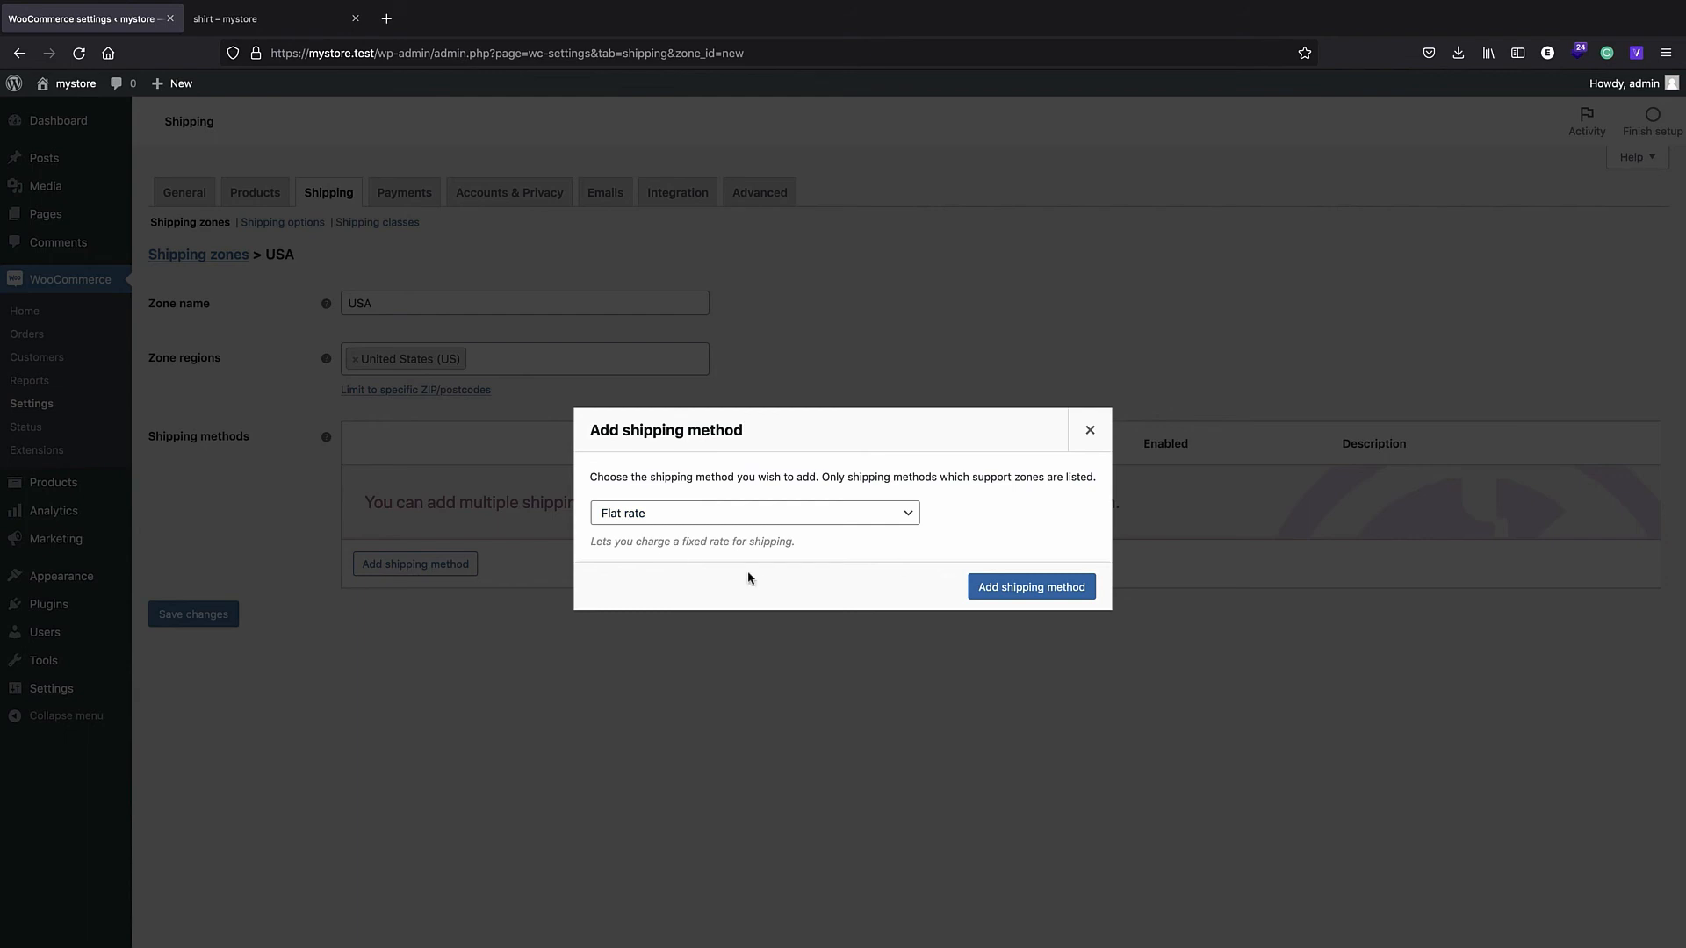
click(997, 595)
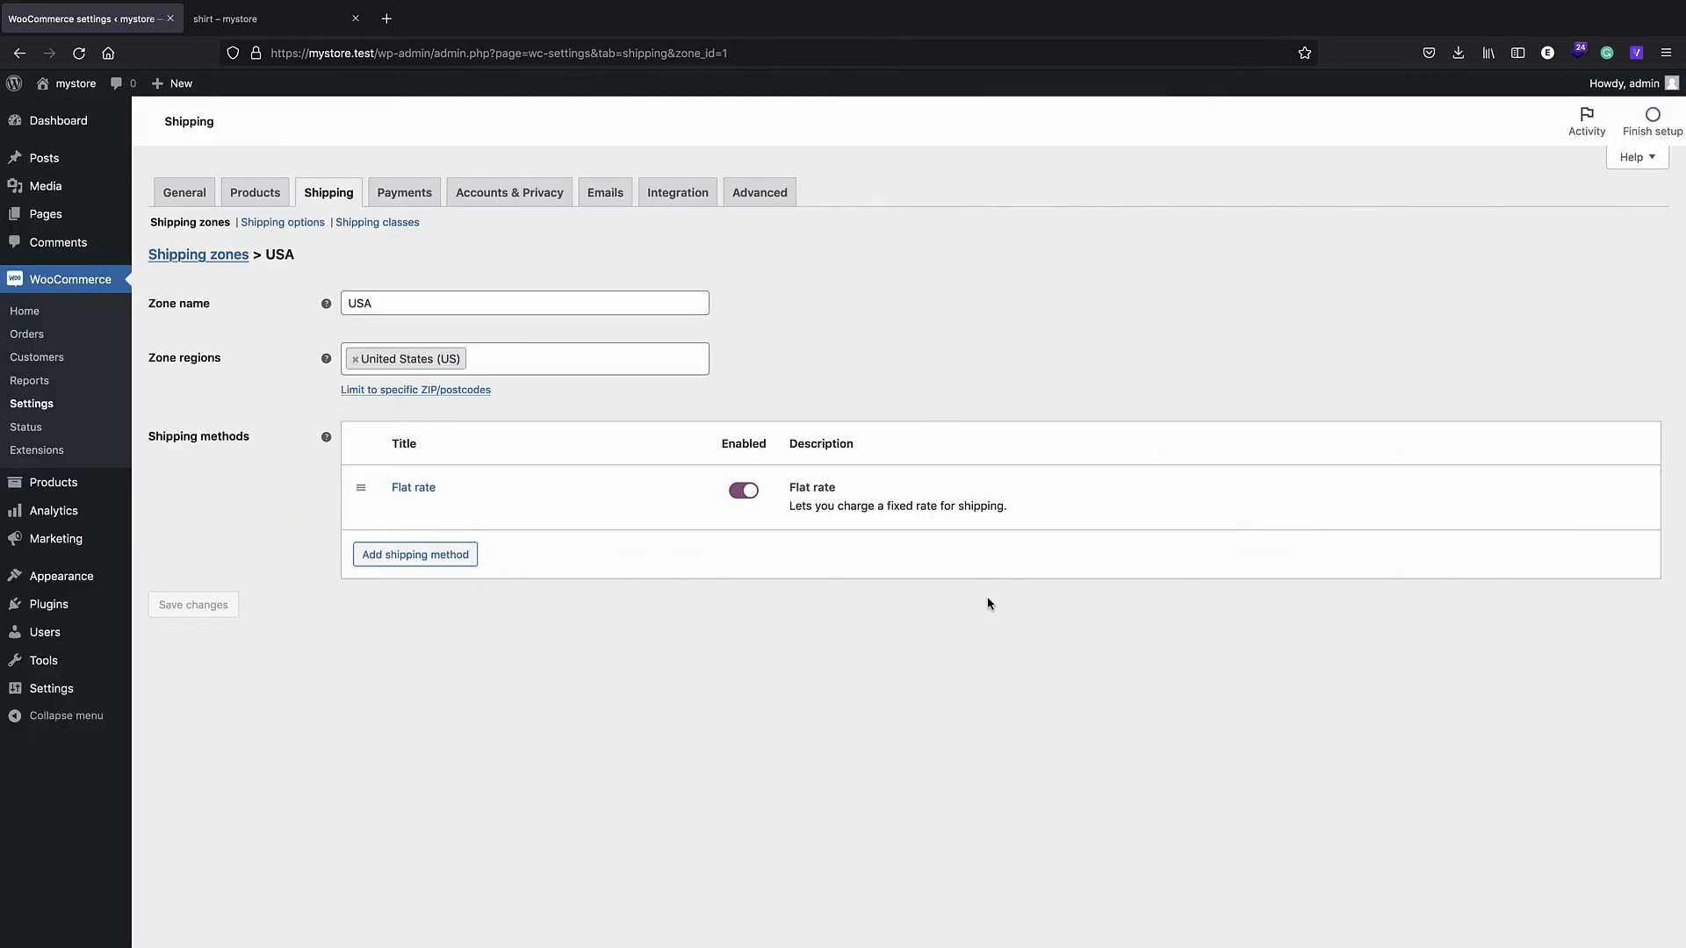
click(426, 488)
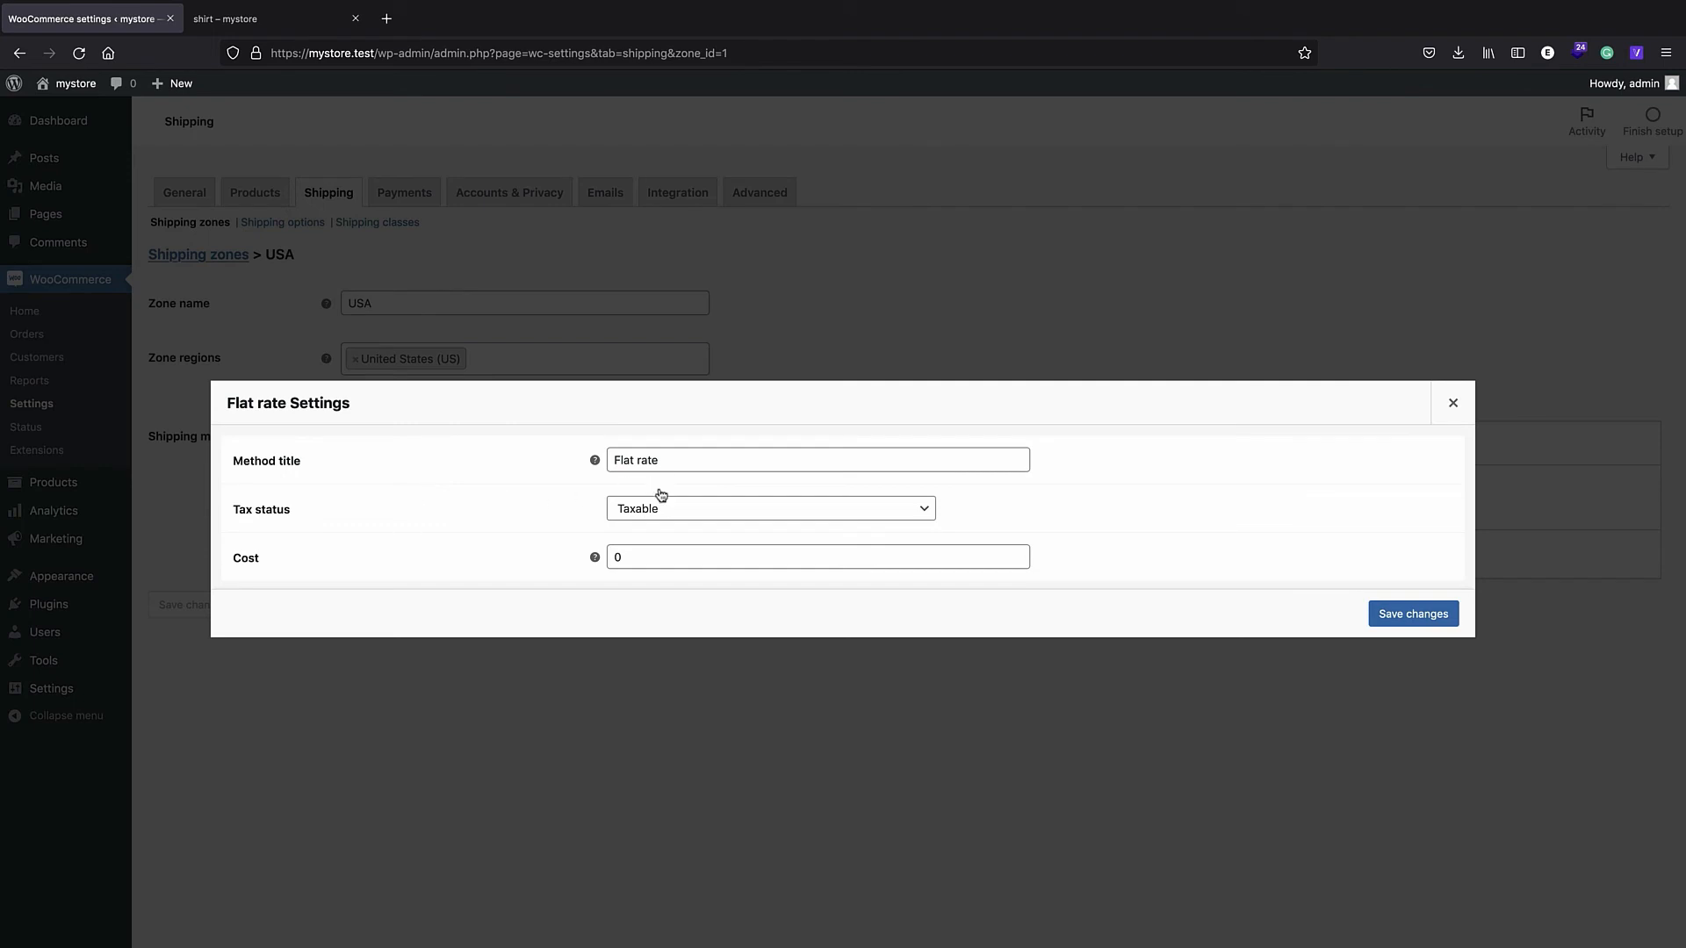
double_click(644, 558)
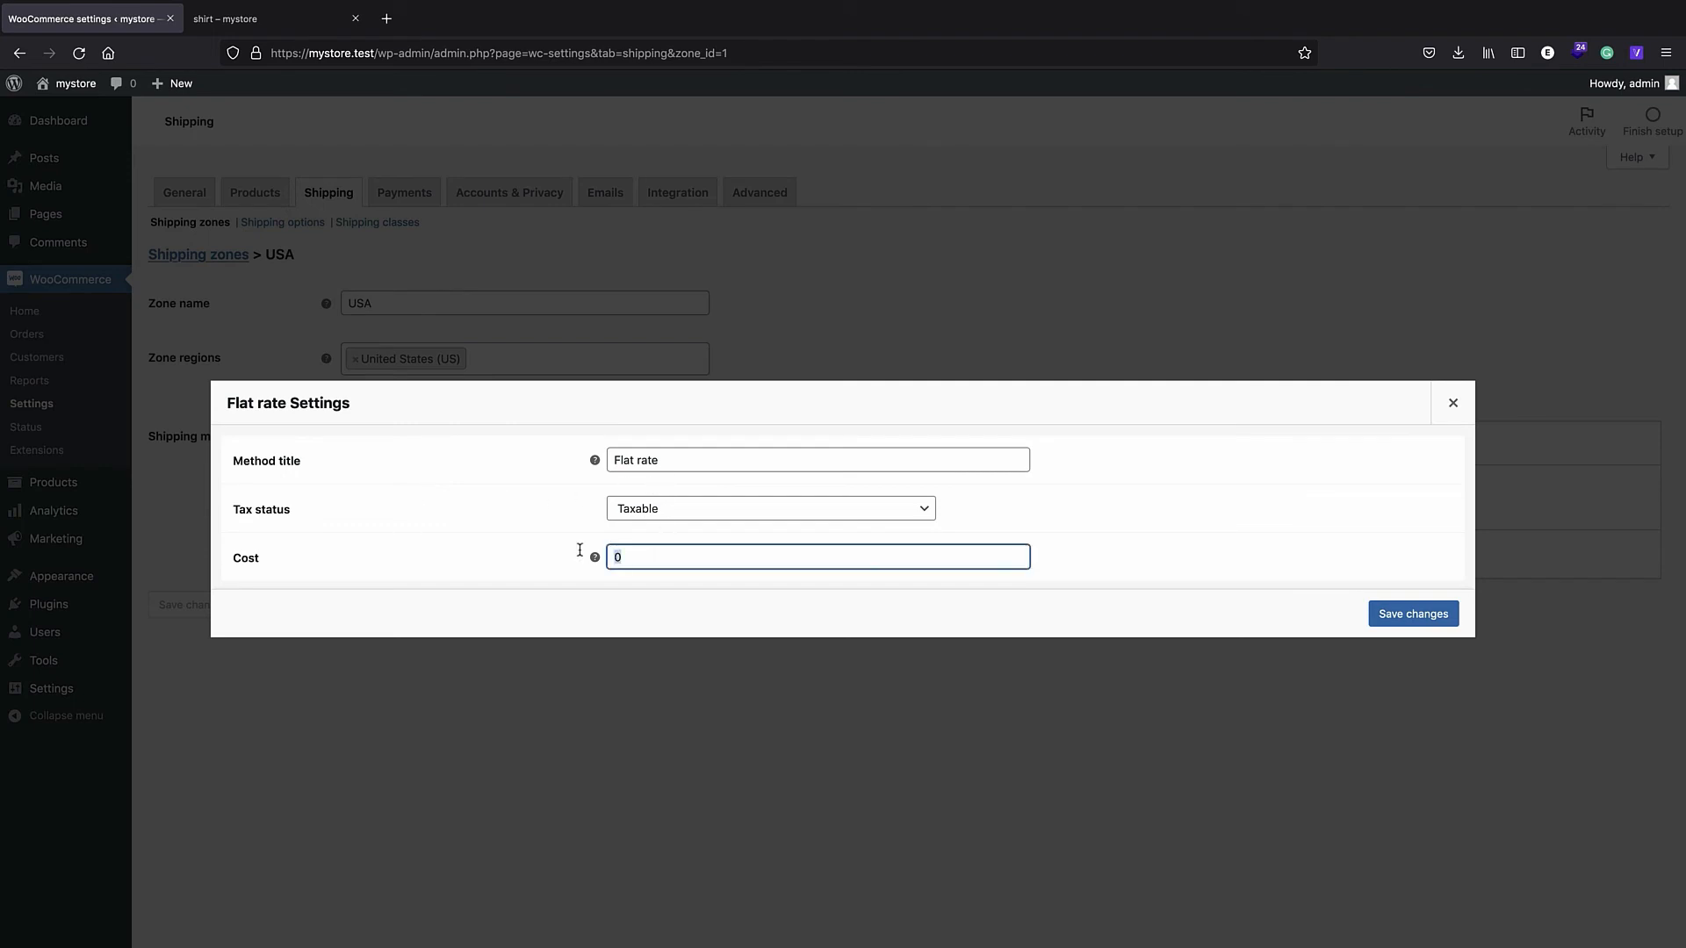
text(10)
click(1413, 614)
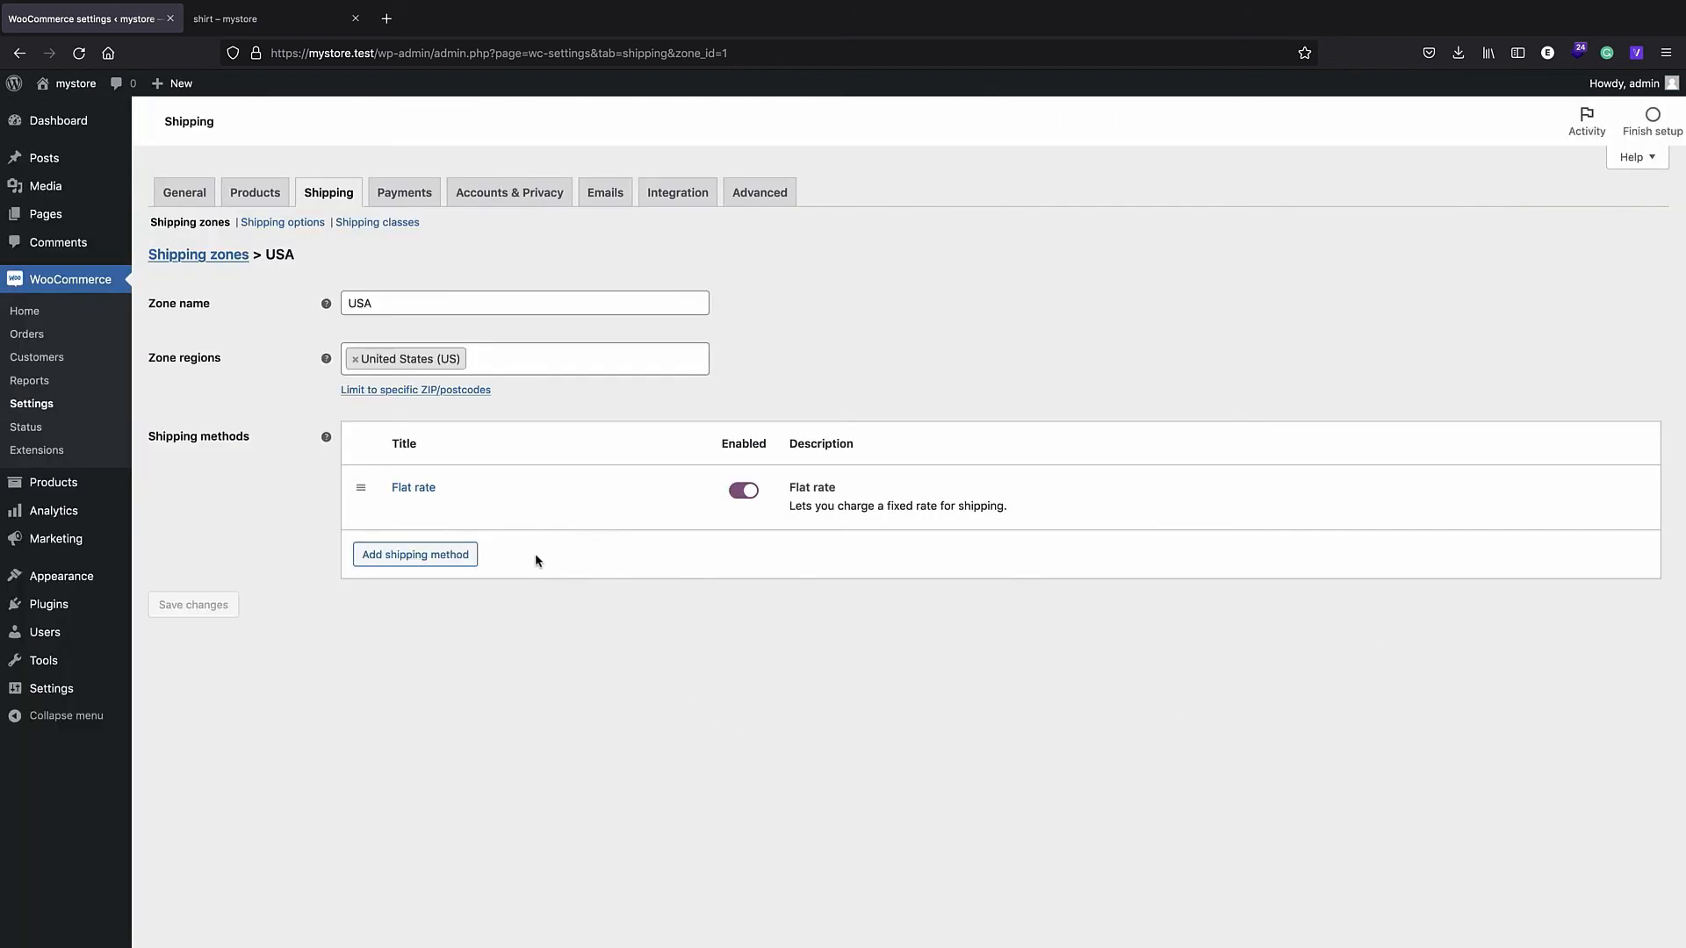
mouse_move(436, 483)
click(68, 283)
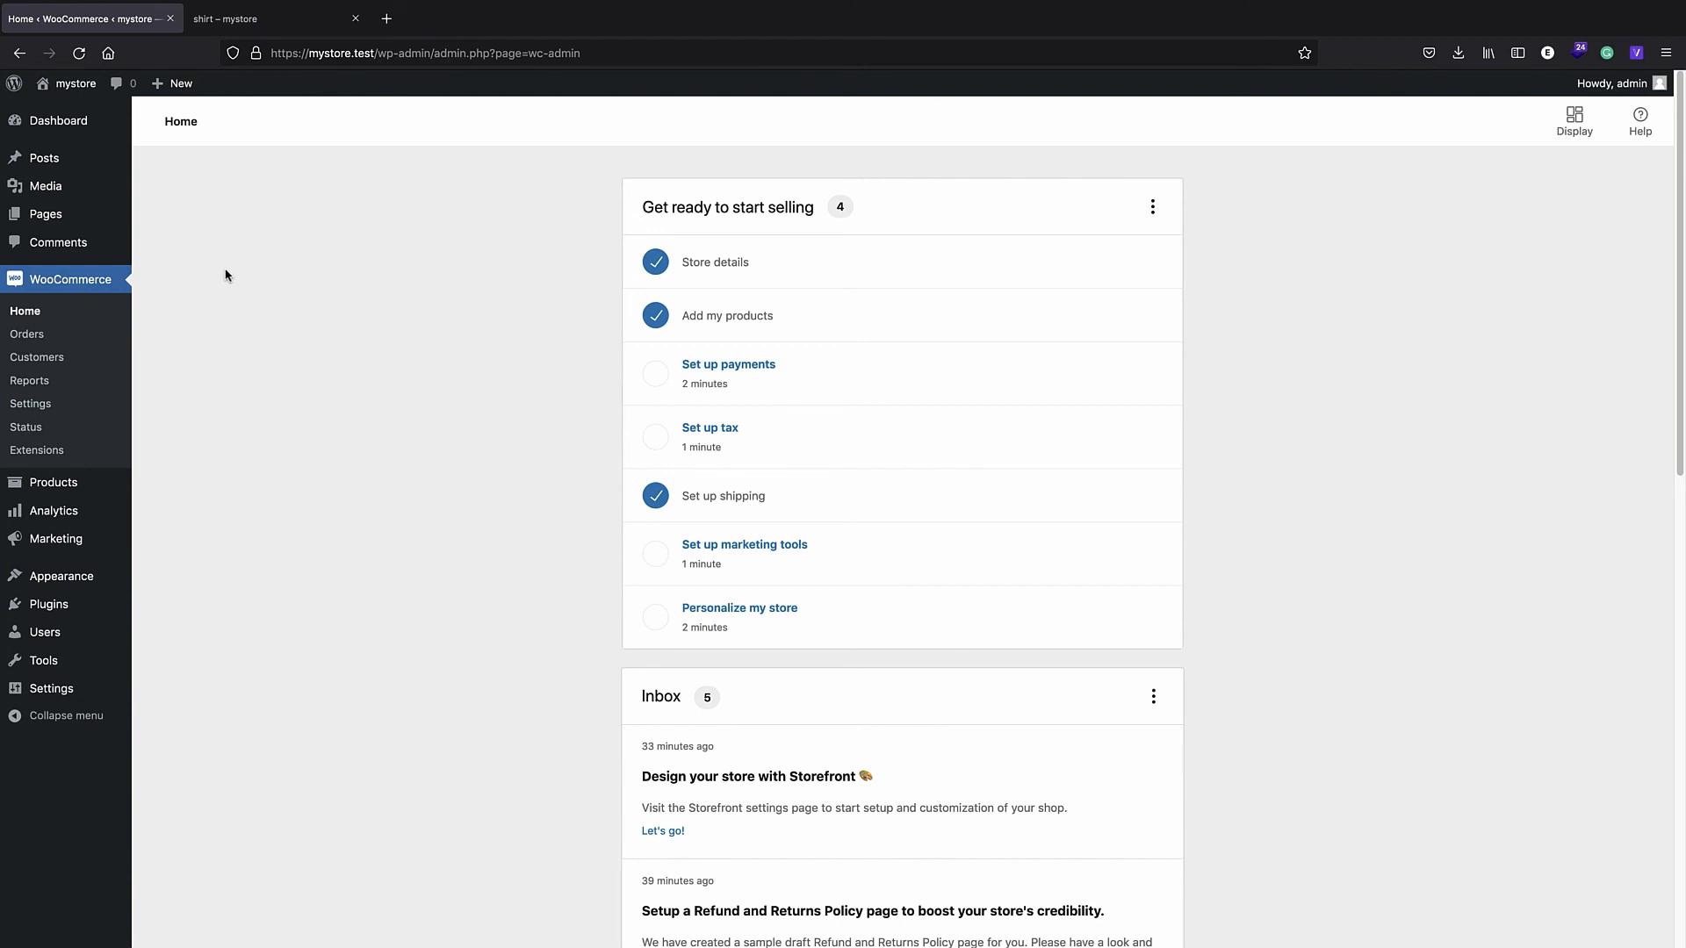
- Tick Allow free shipping on the free coupon, update it, and go to the Dashboard
mouse_move(84, 538)
click(229, 566)
click(197, 299)
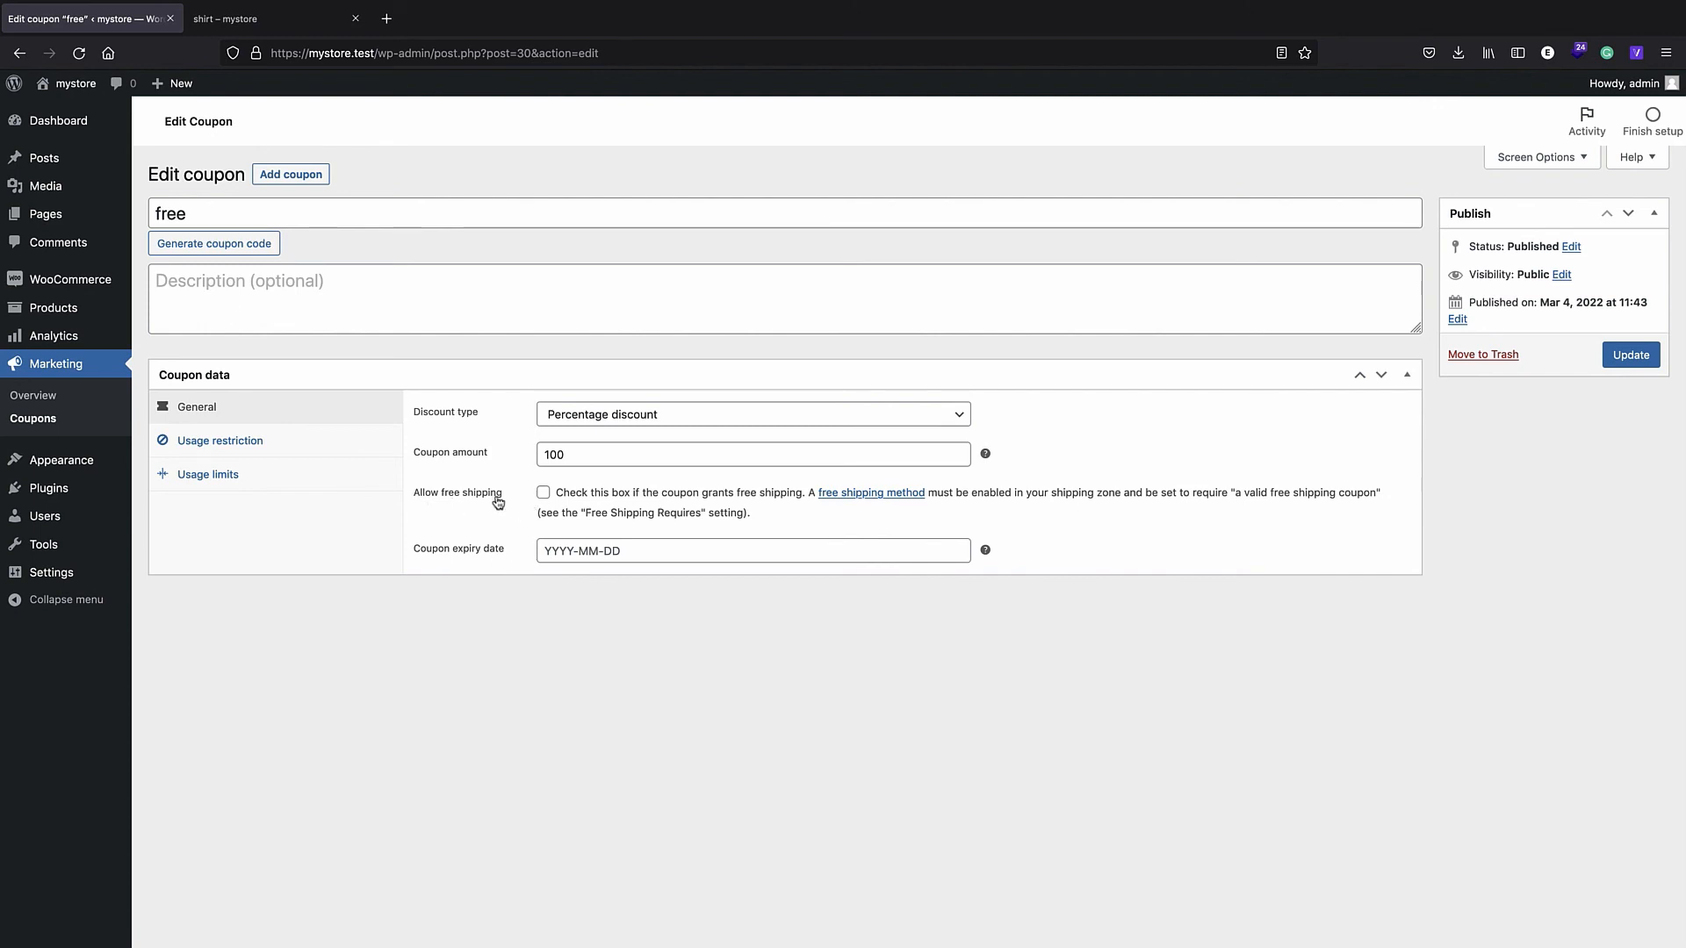
click(542, 495)
click(1631, 355)
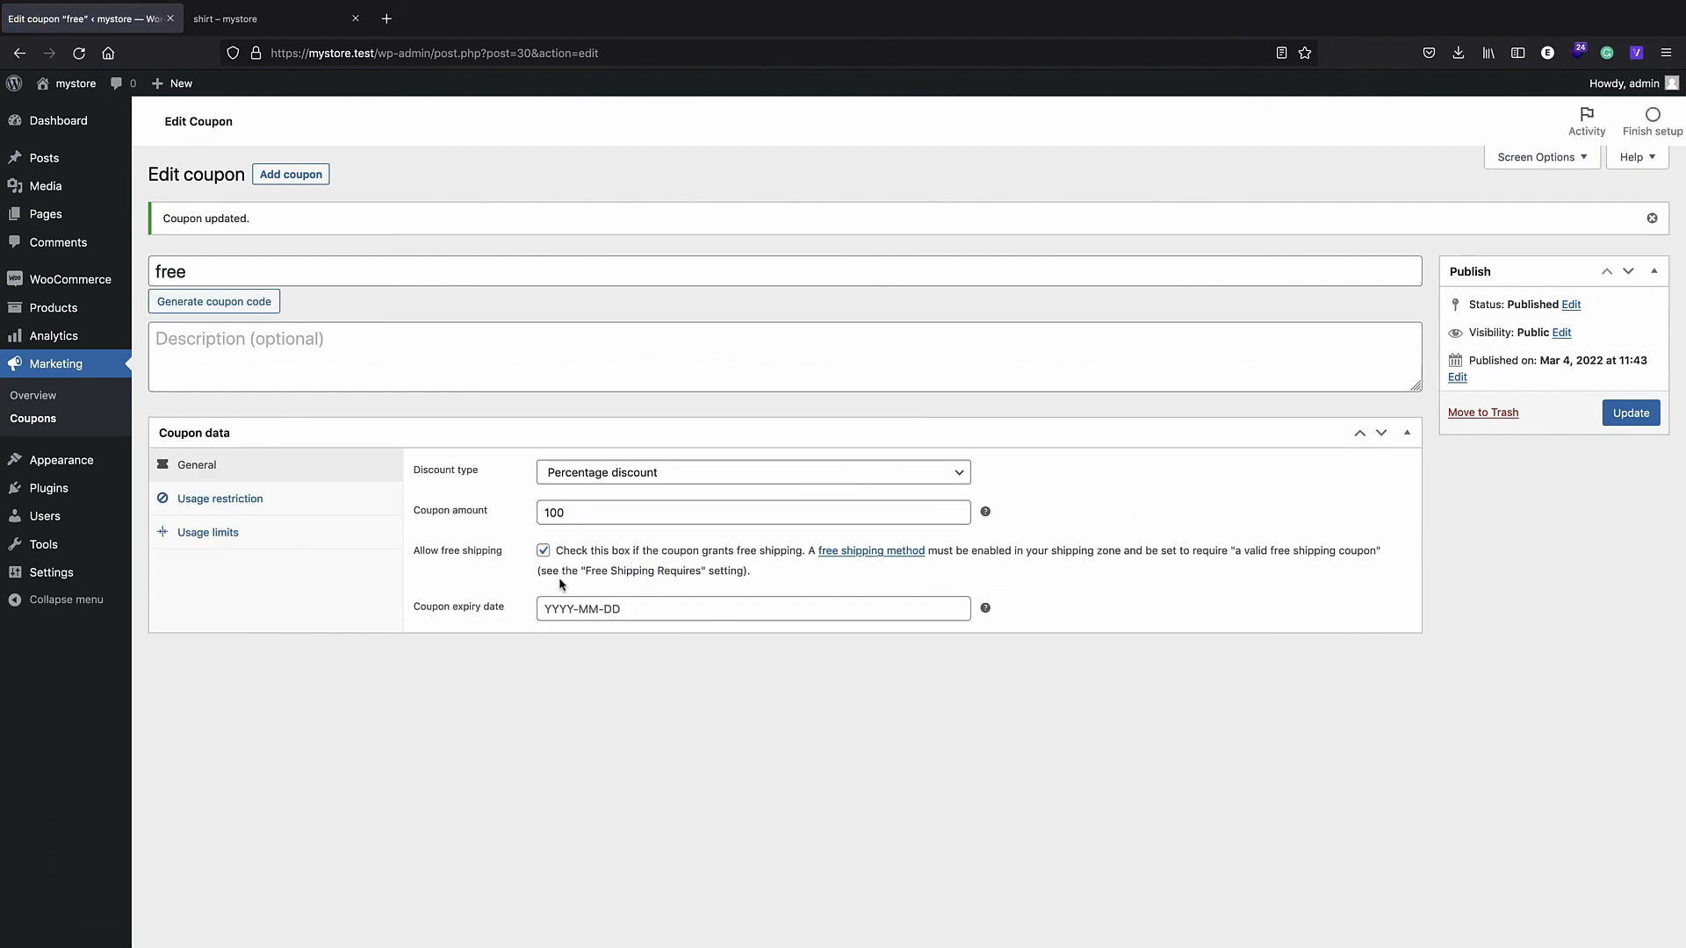
mouse_move(82, 288)
click(70, 130)
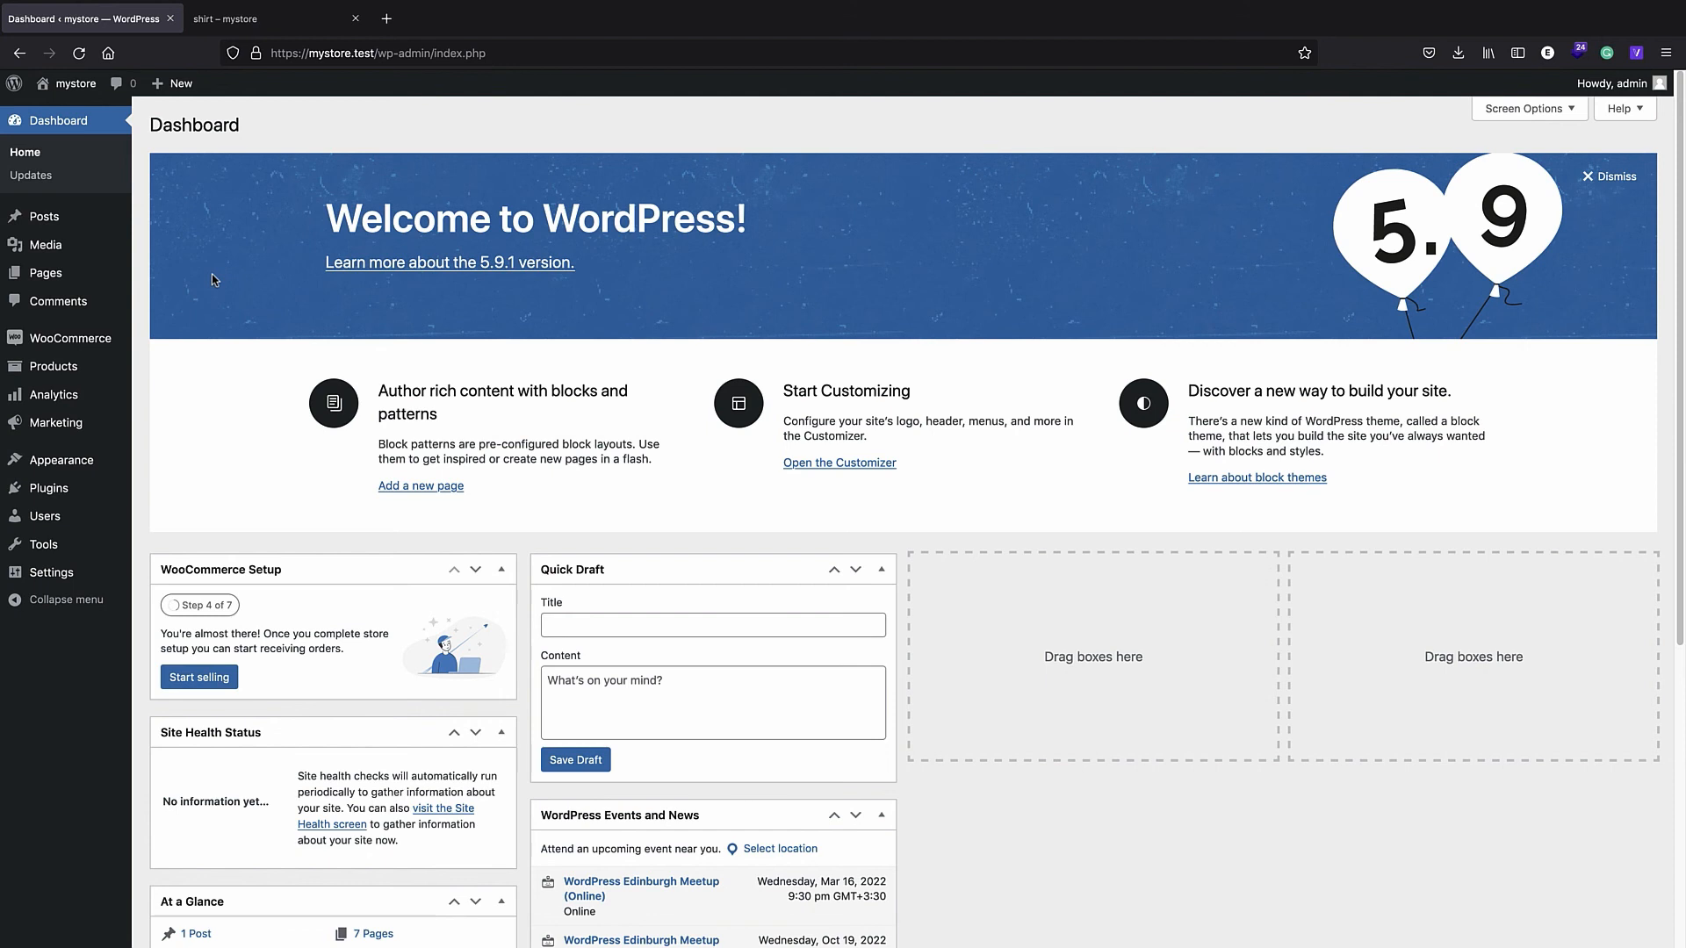
- Open shirt 2's Linked Products settings and begin an upsell search
mouse_move(52, 370)
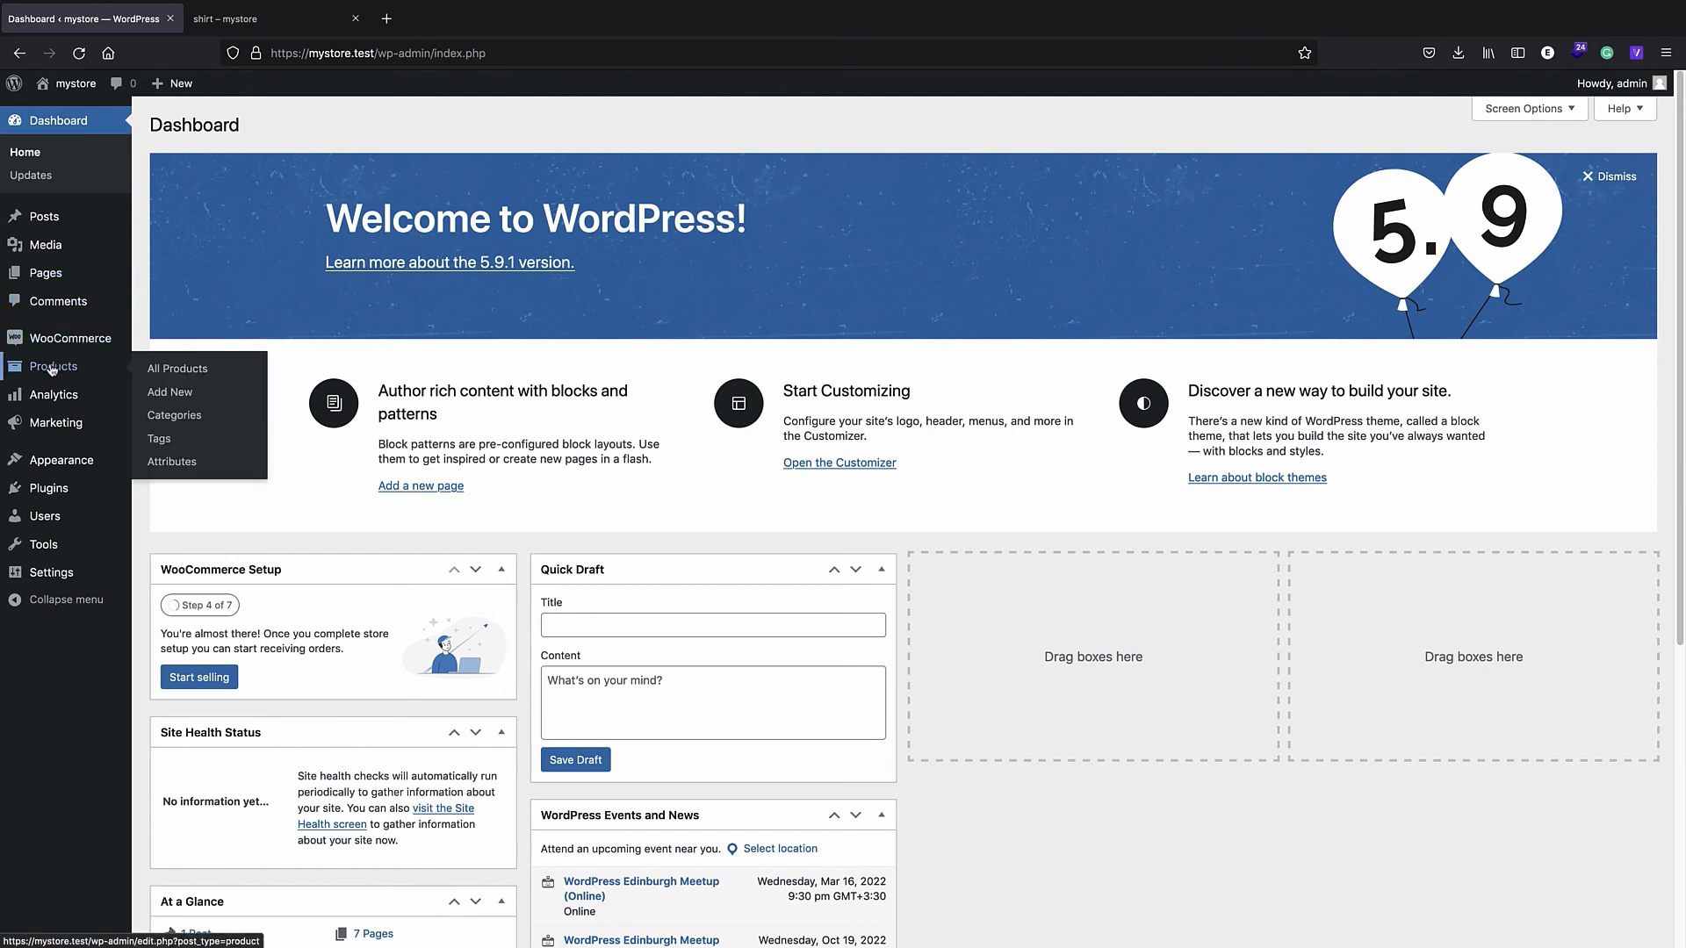
click(177, 370)
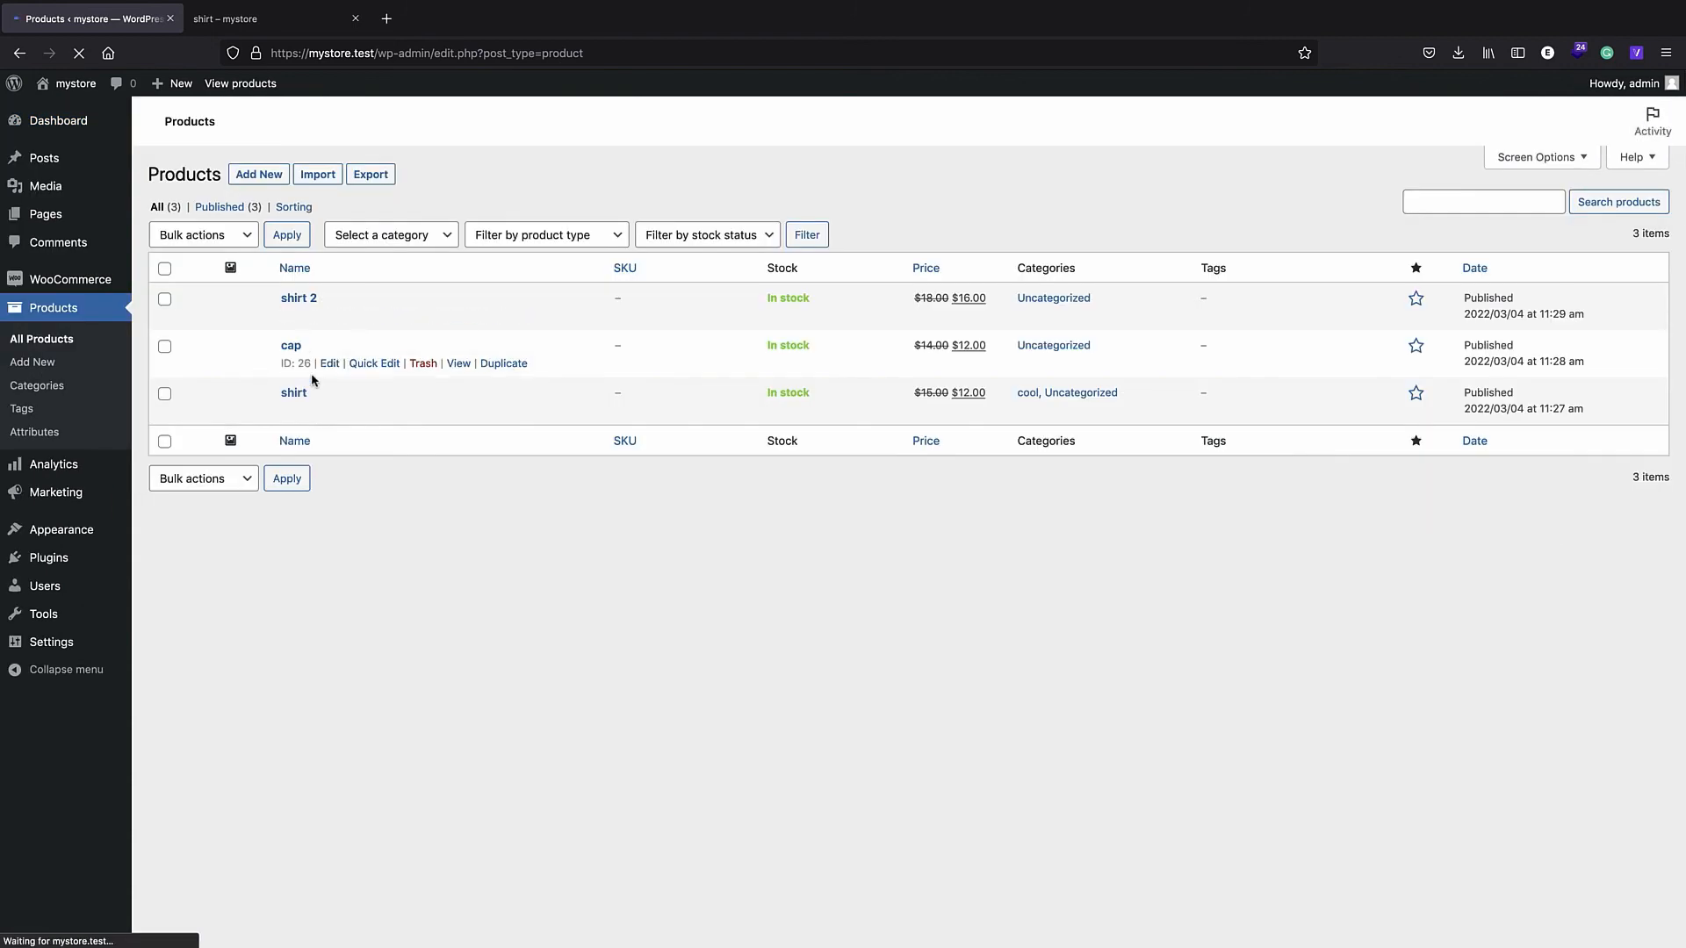
click(299, 291)
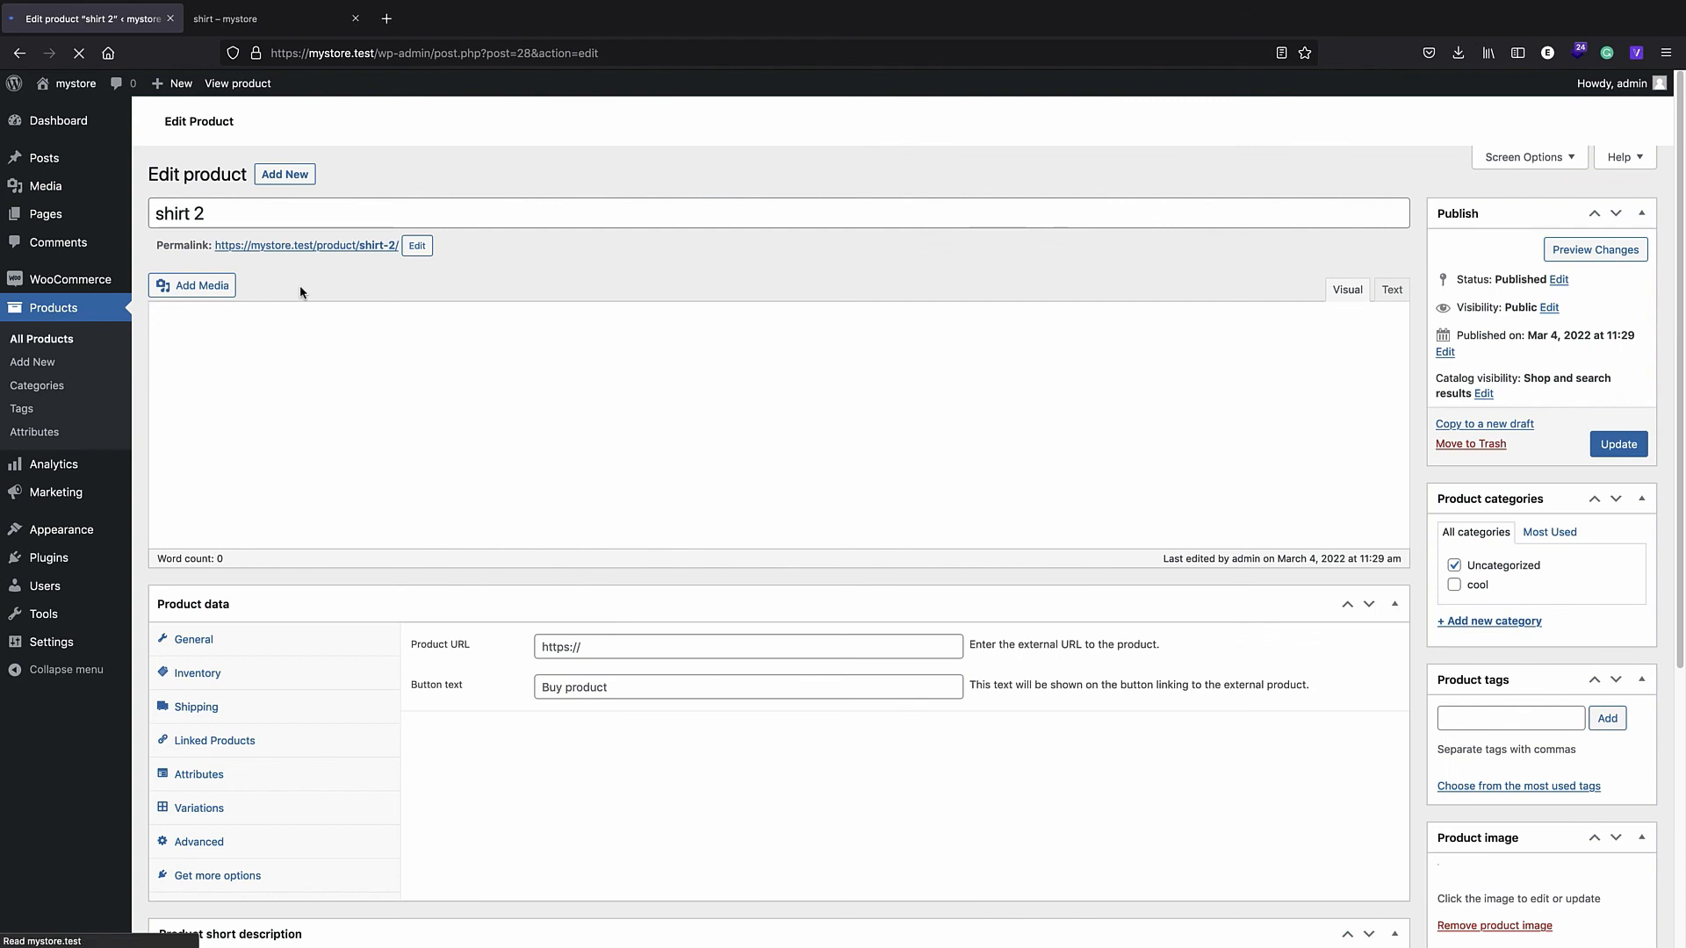
scroll(343, 492, down, 4)
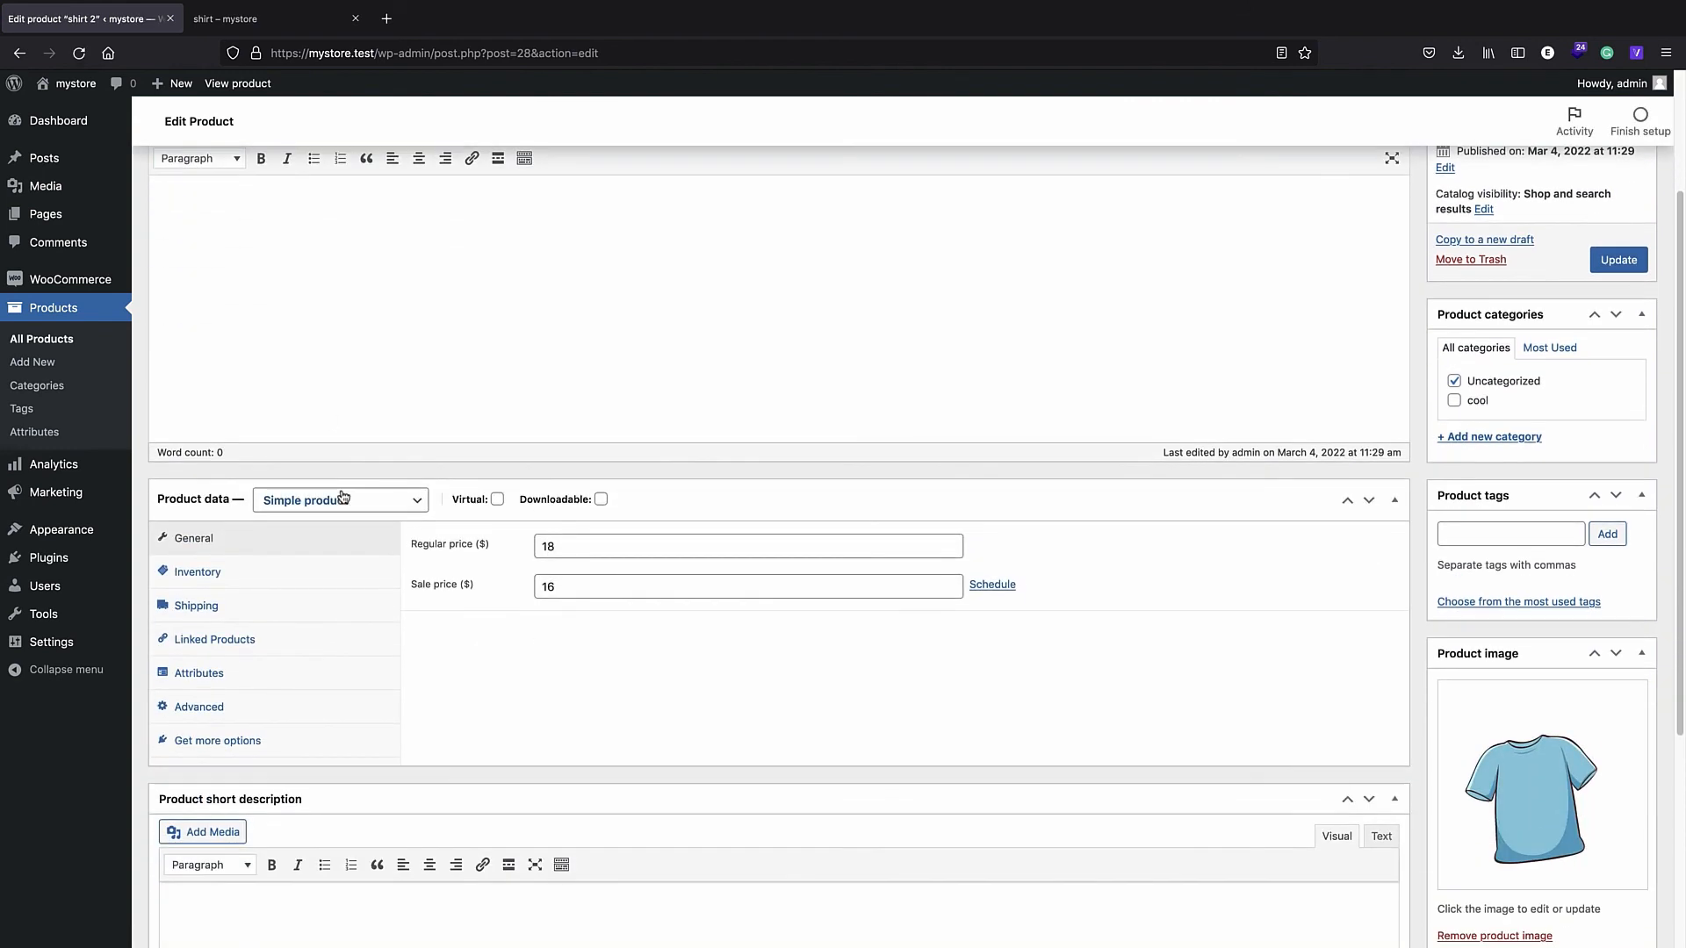
click(282, 645)
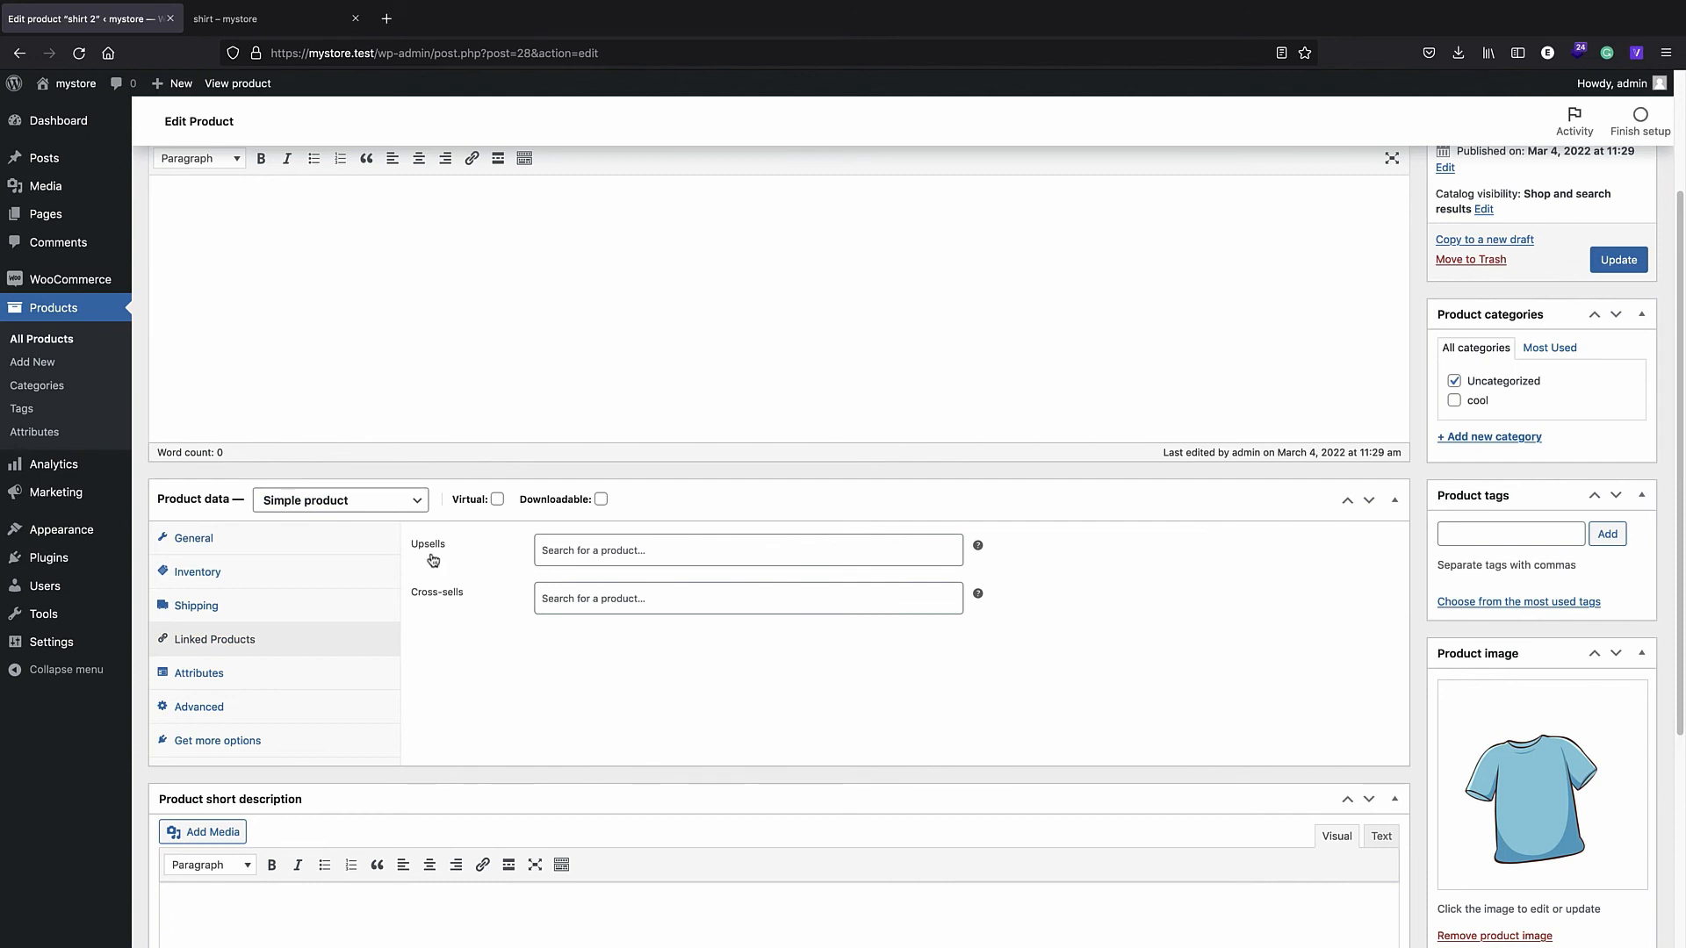
click(594, 560)
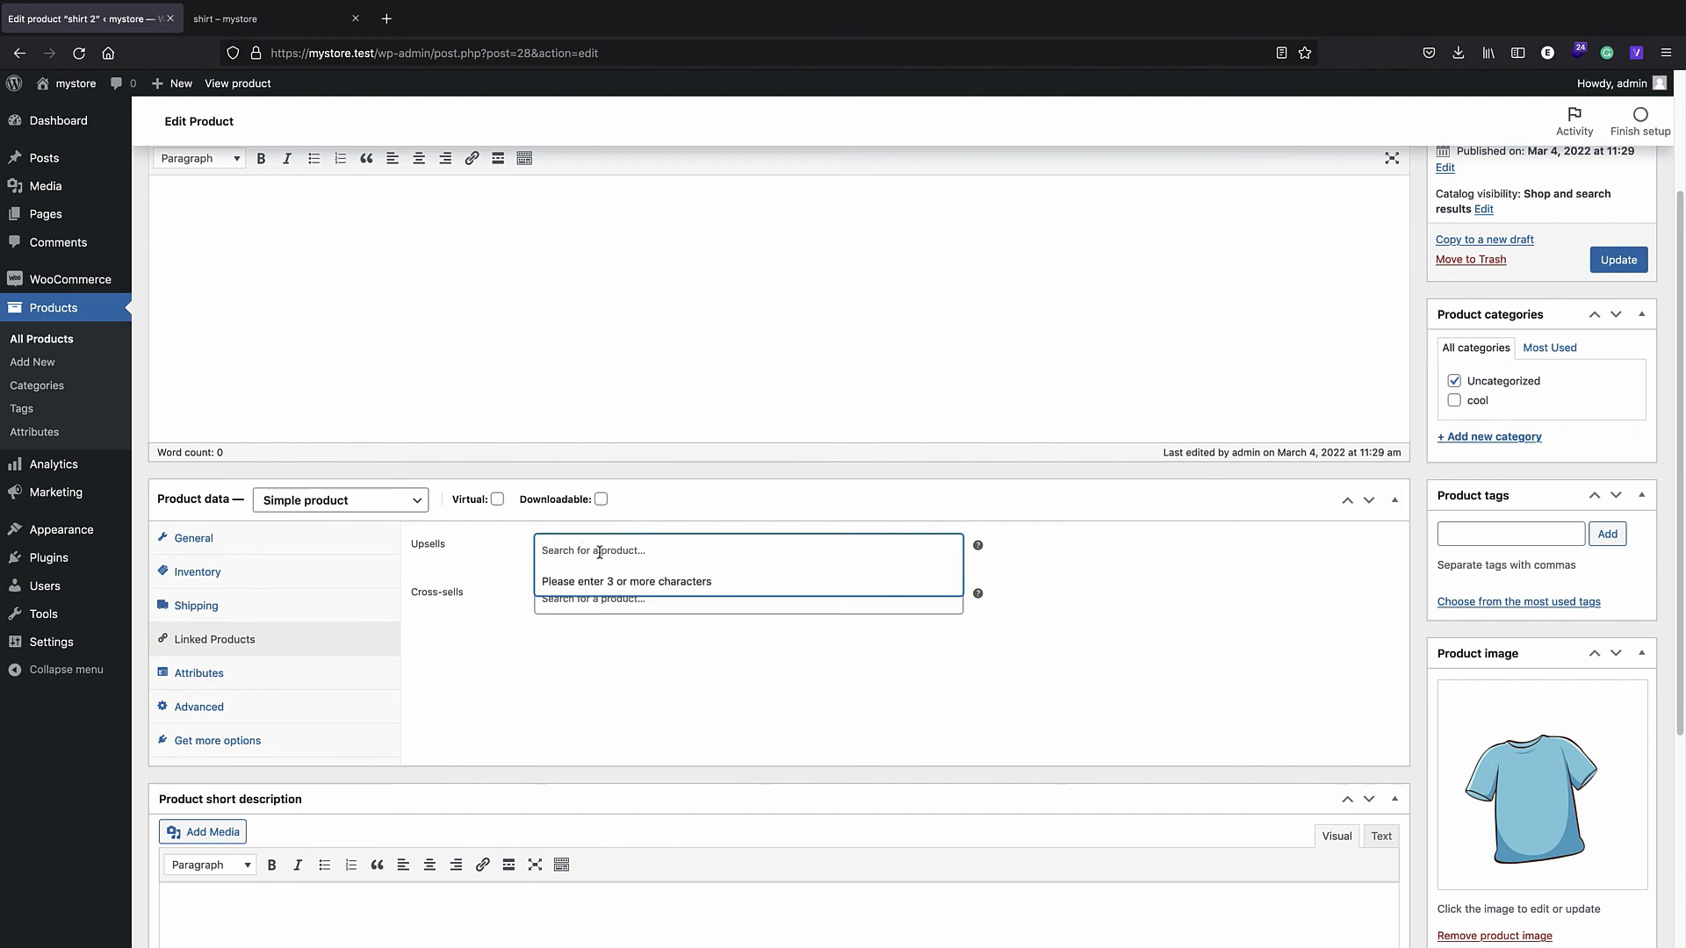
scroll(613, 457, up, 3)
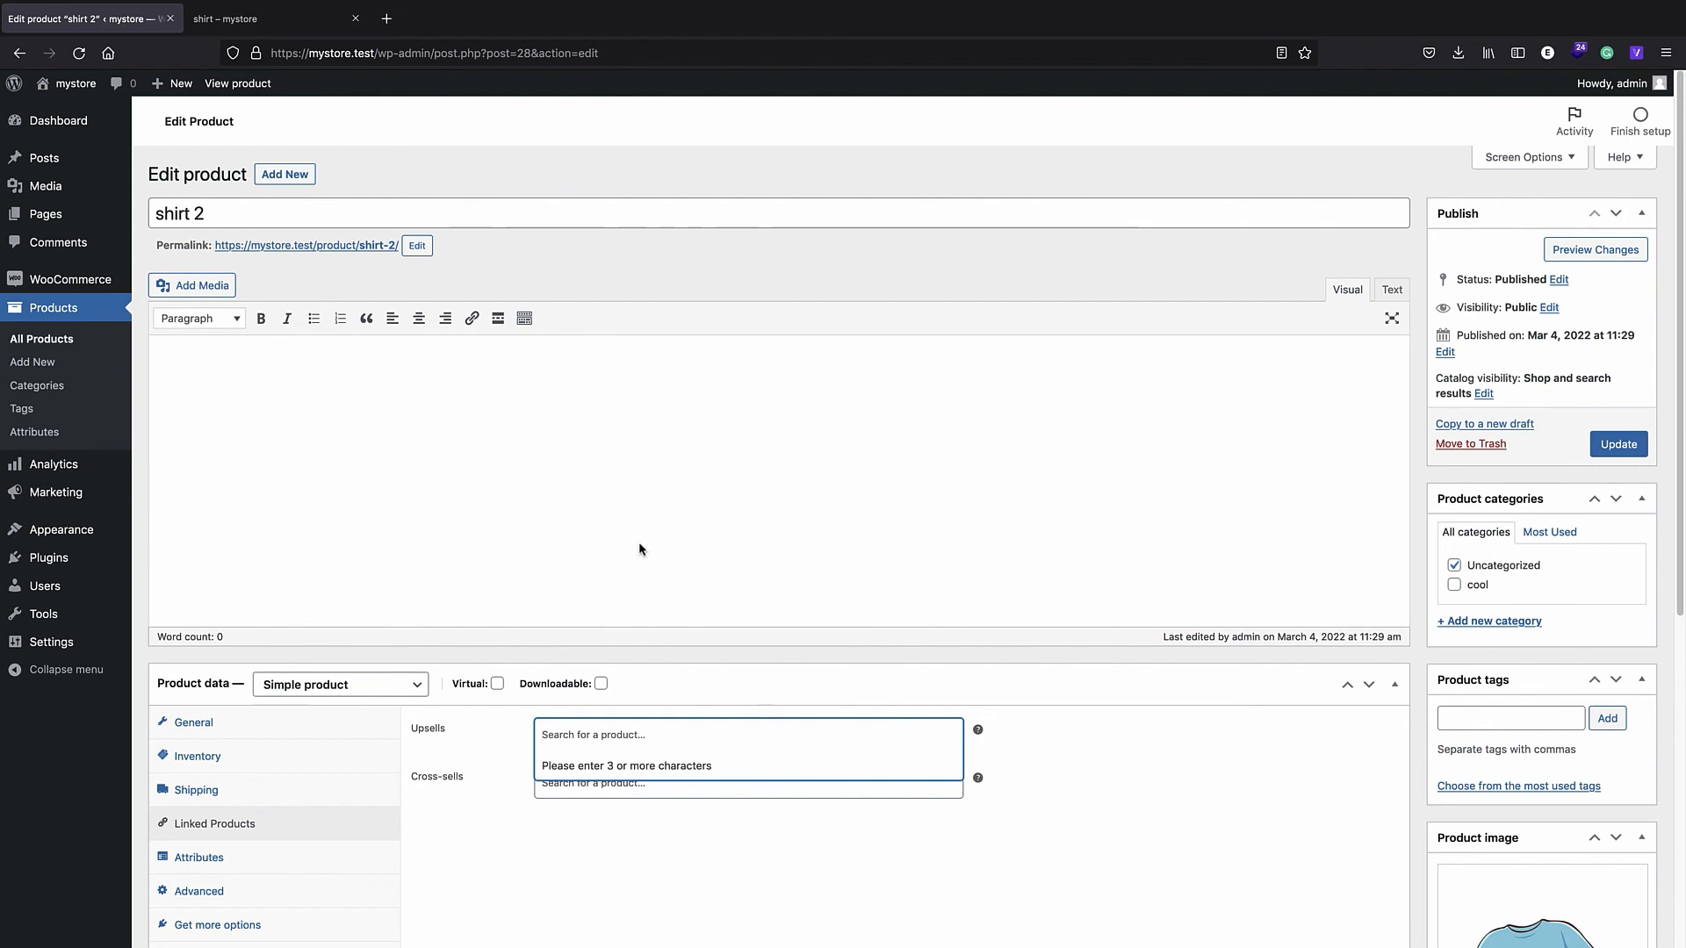
scroll(640, 550, down, 1)
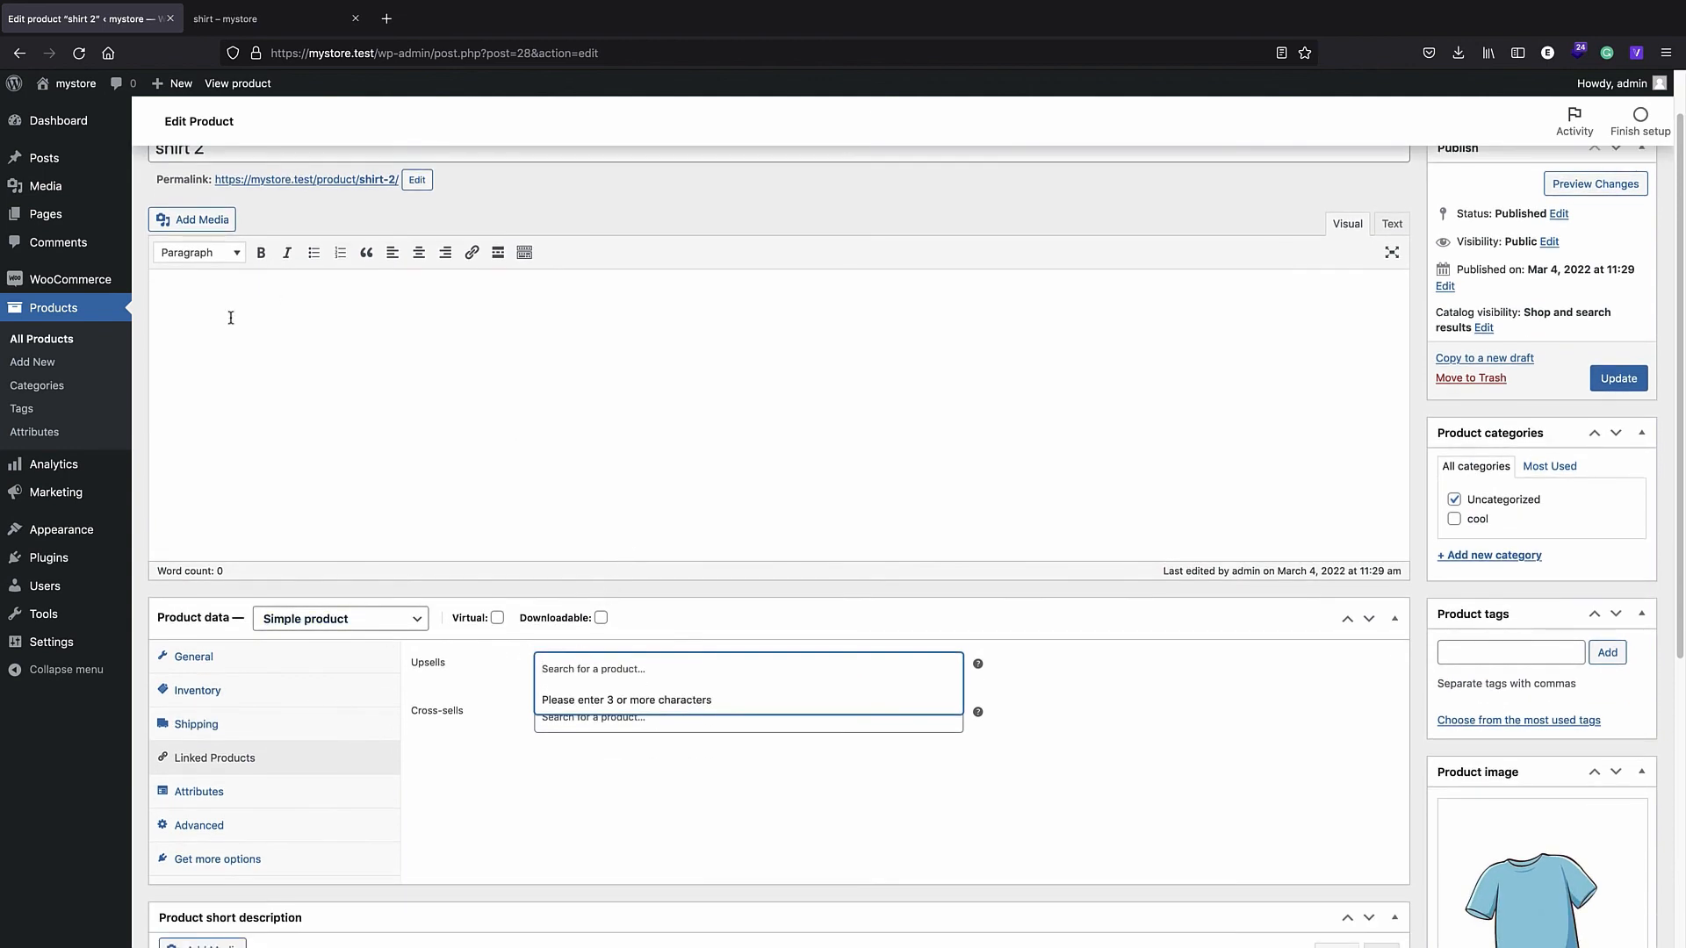
- On the shirt product, add shirt 2 as an upsell and cap as a cross-sell, then update
click(84, 313)
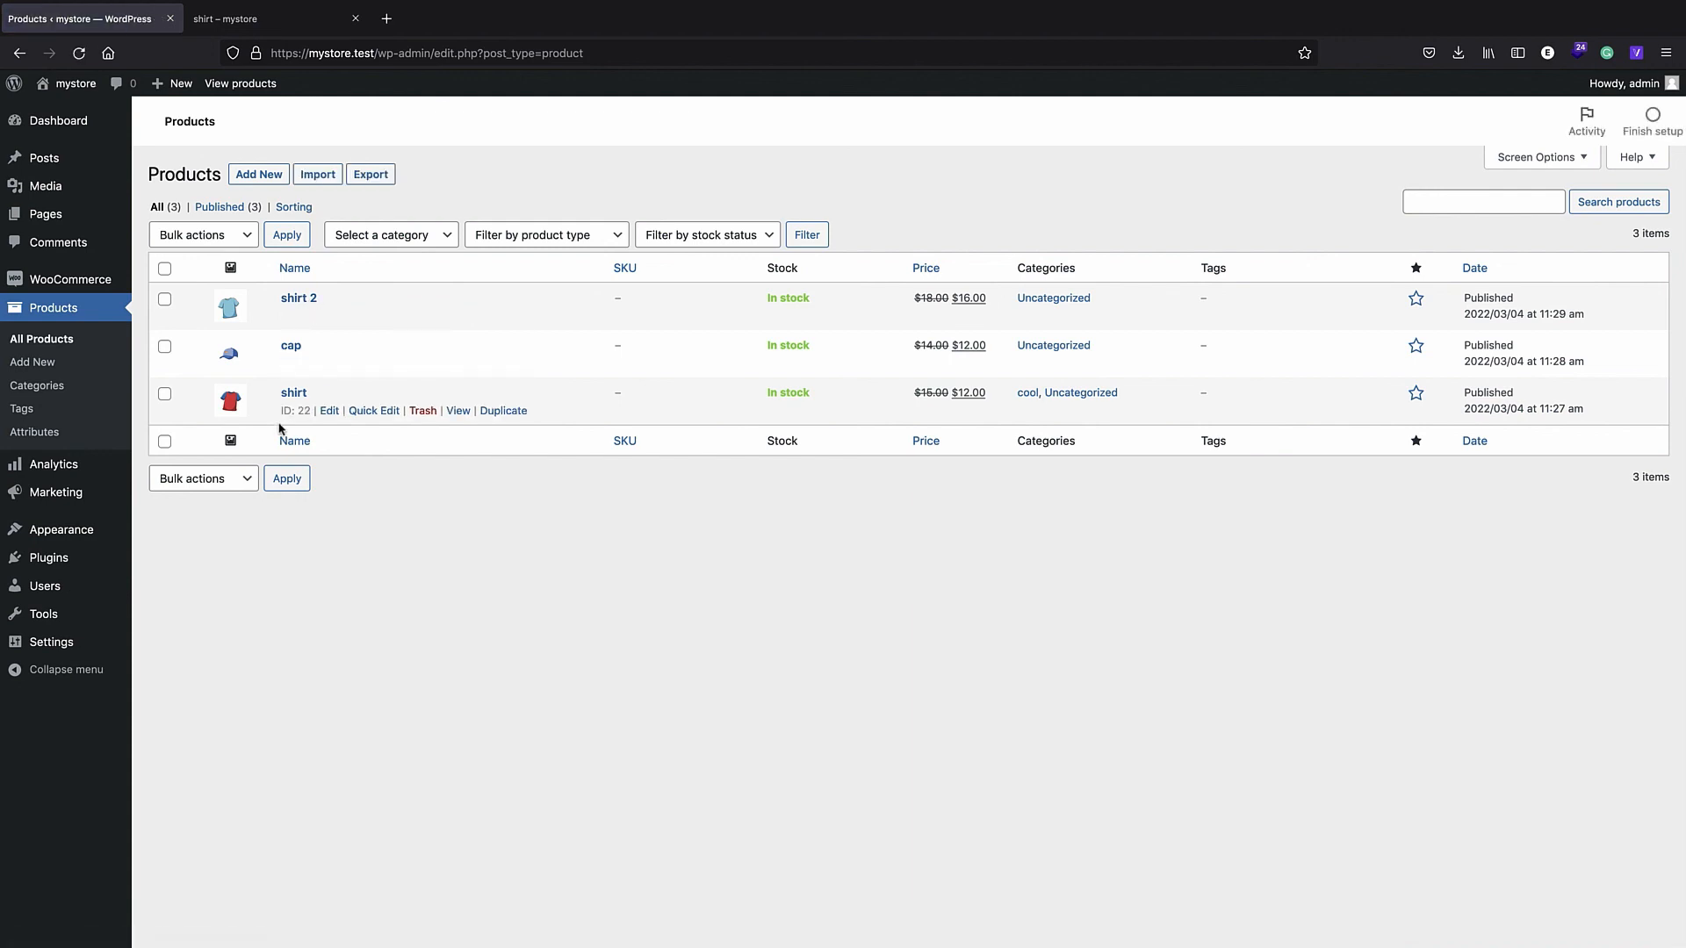
click(289, 393)
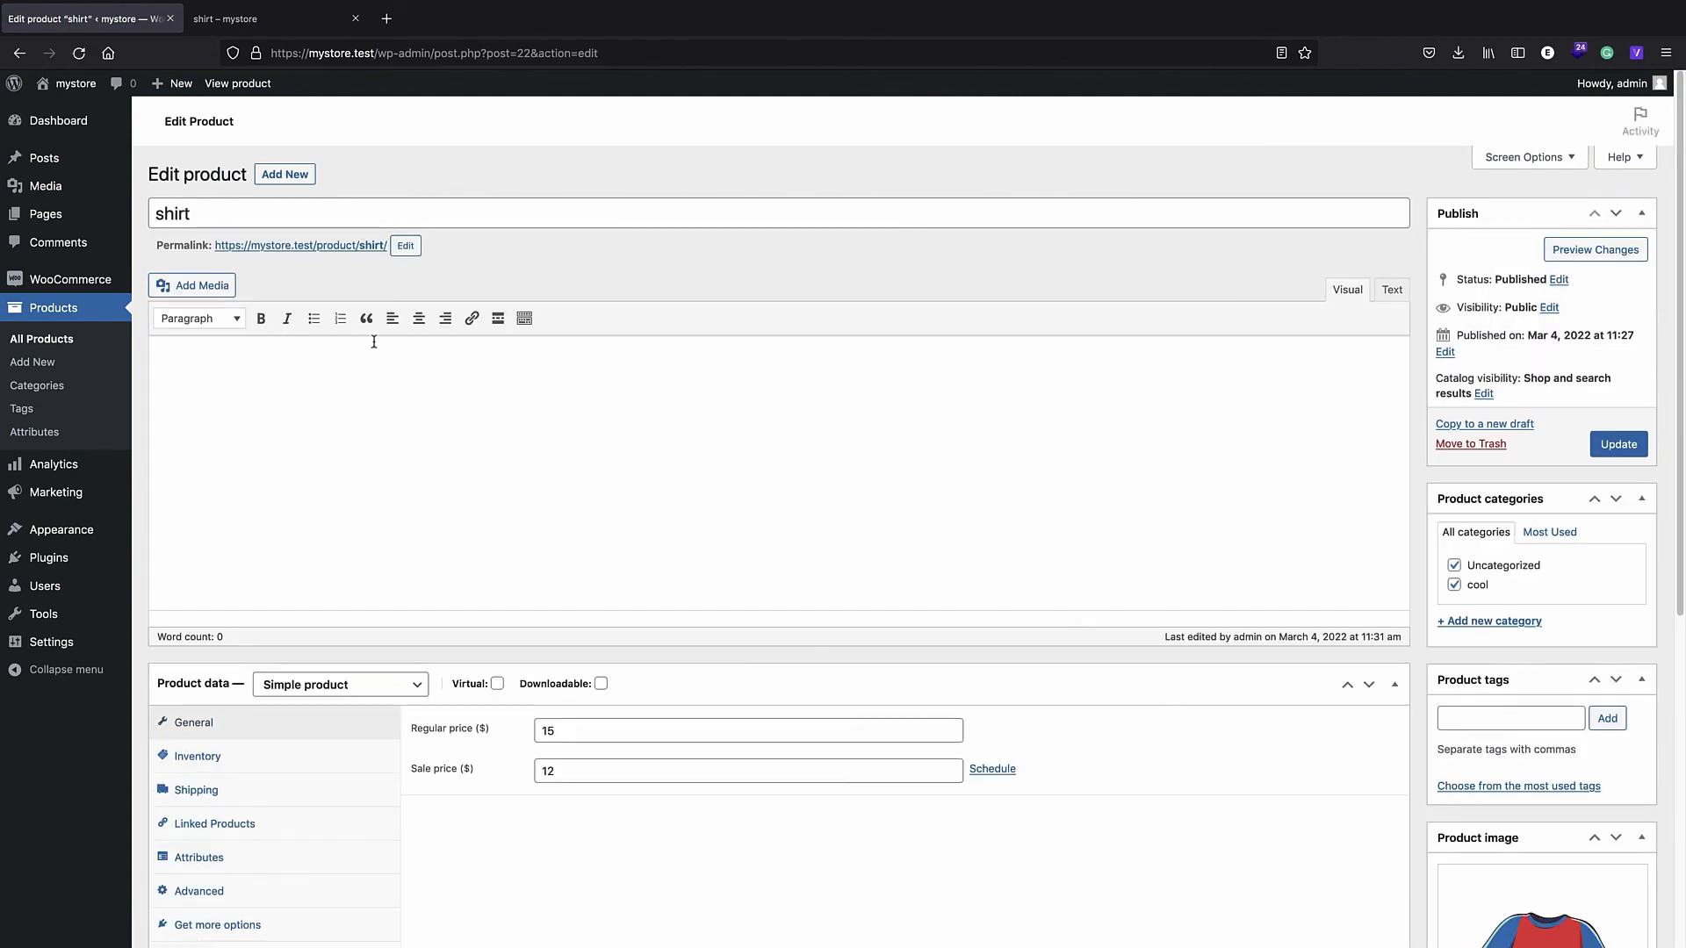
scroll(391, 369, down, 3)
click(253, 620)
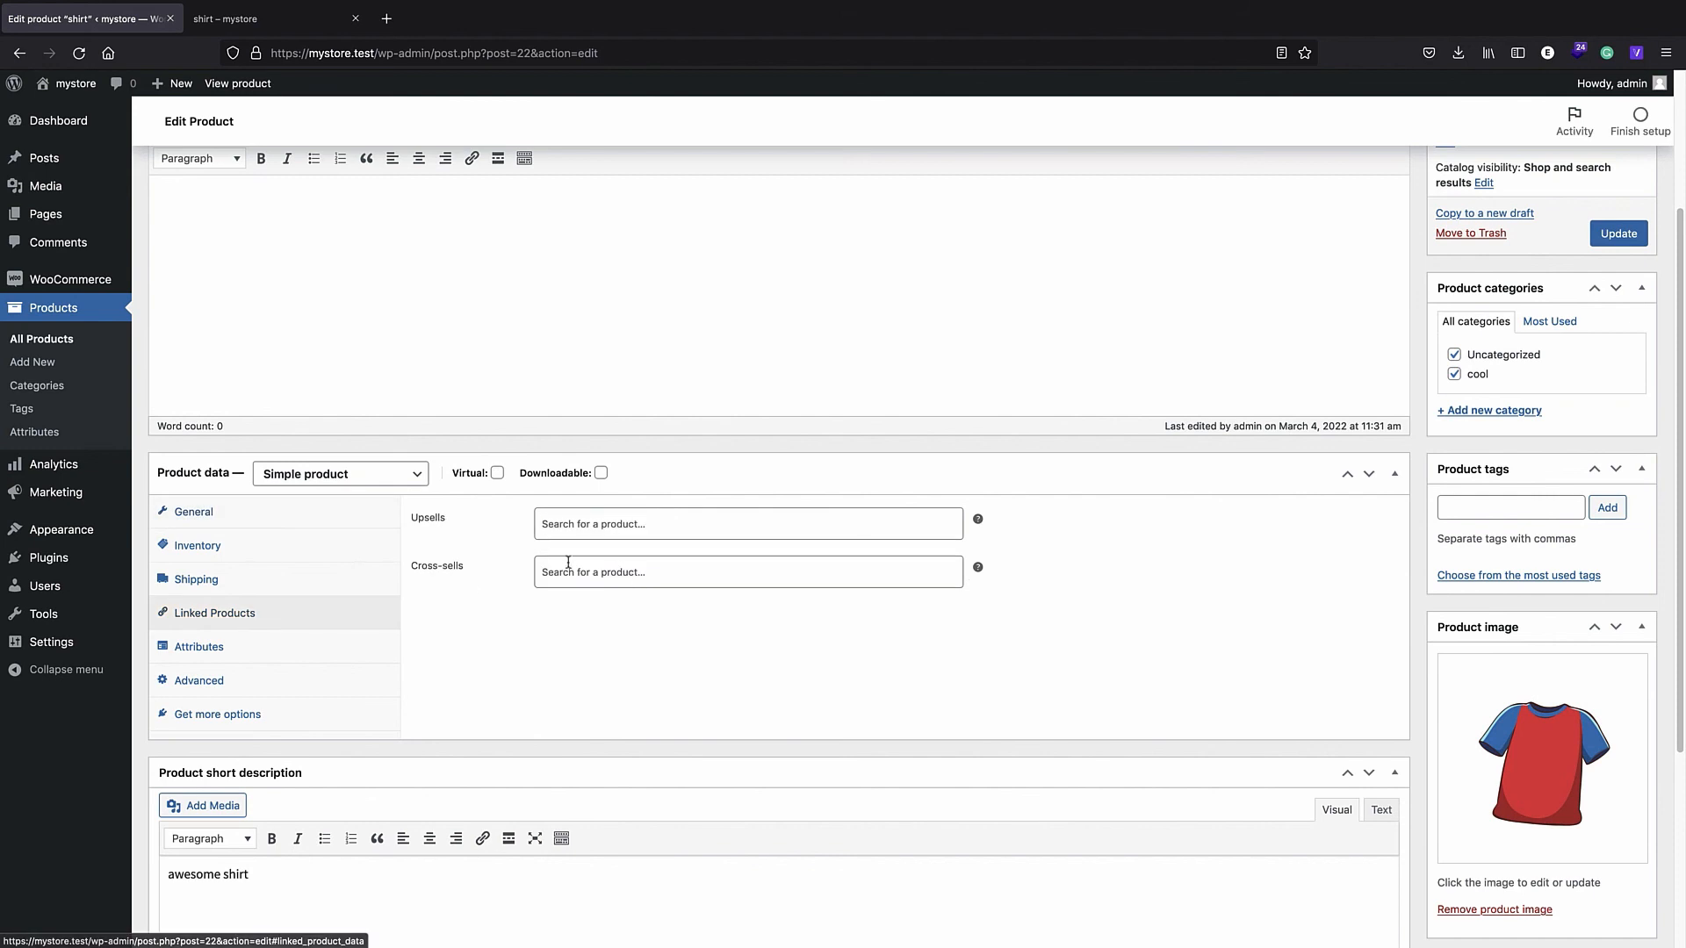
click(564, 529)
text(shirt 2 (#28)
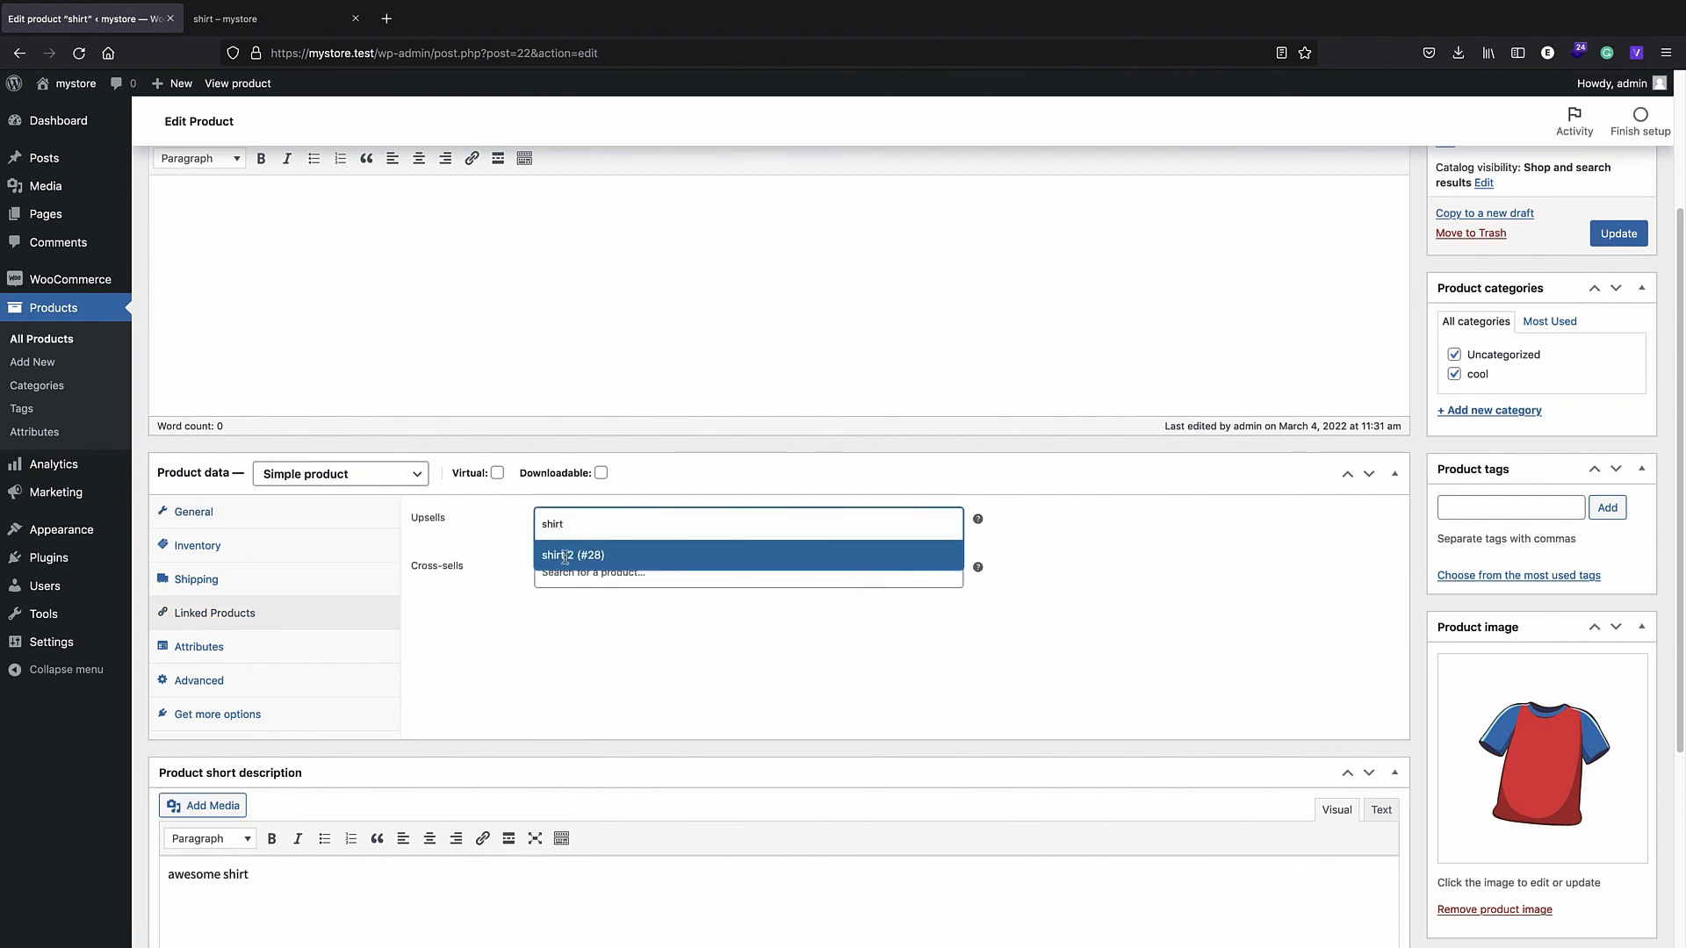
click(565, 555)
click(569, 579)
text(cap)
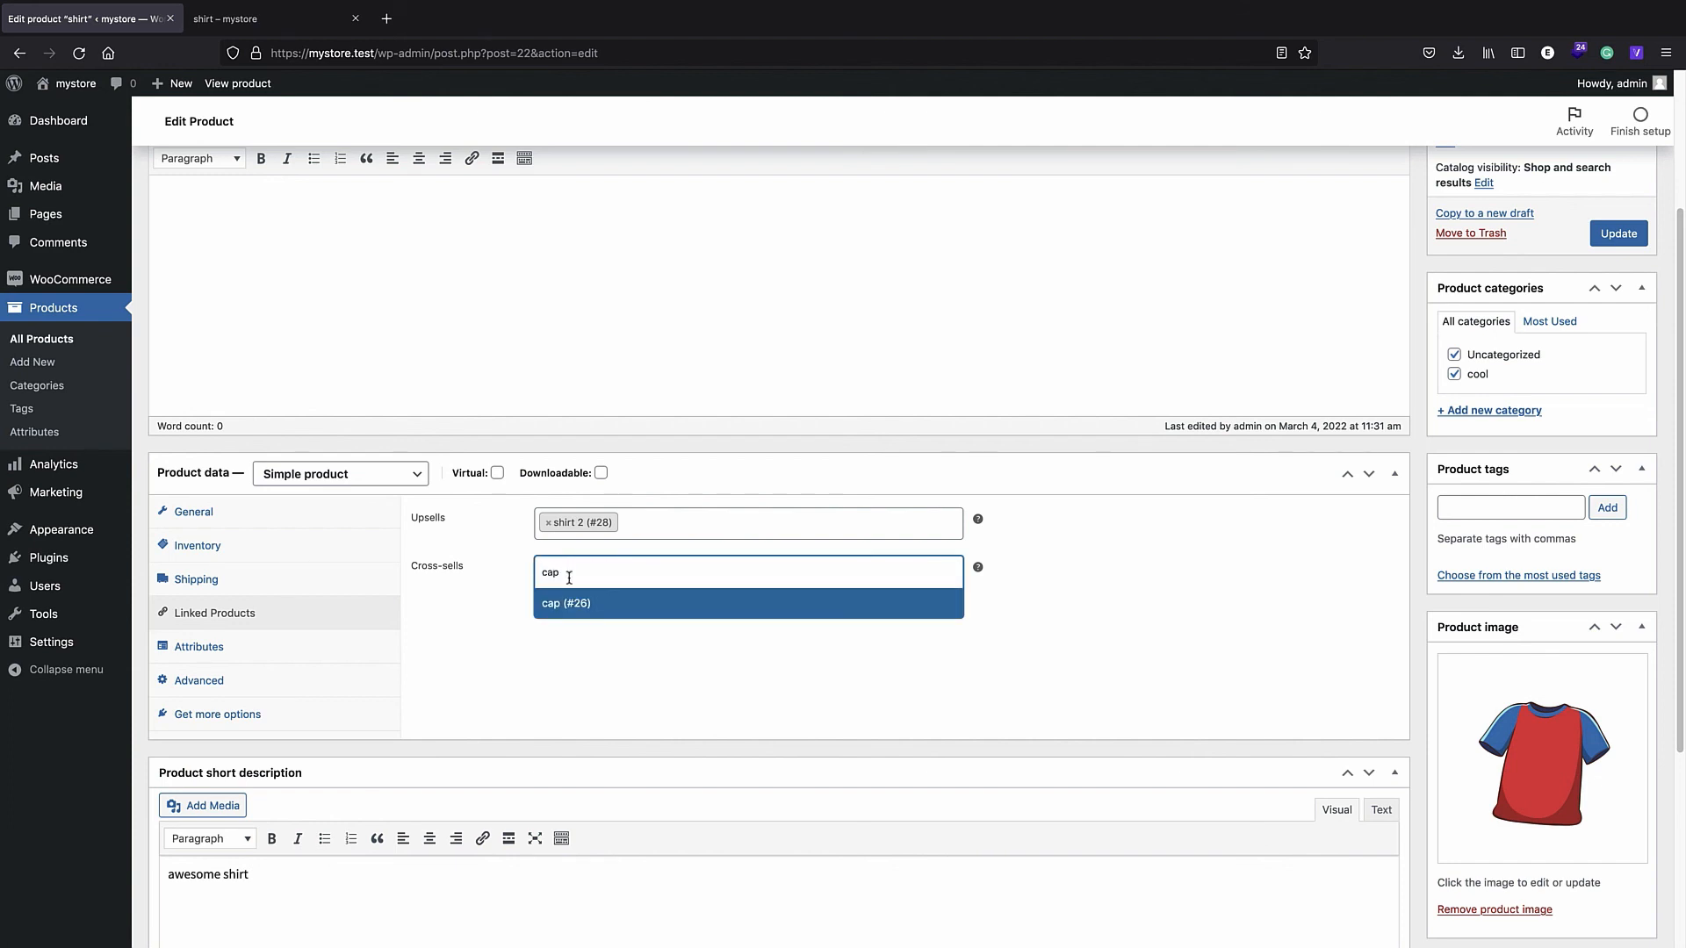
click(571, 609)
click(1619, 234)
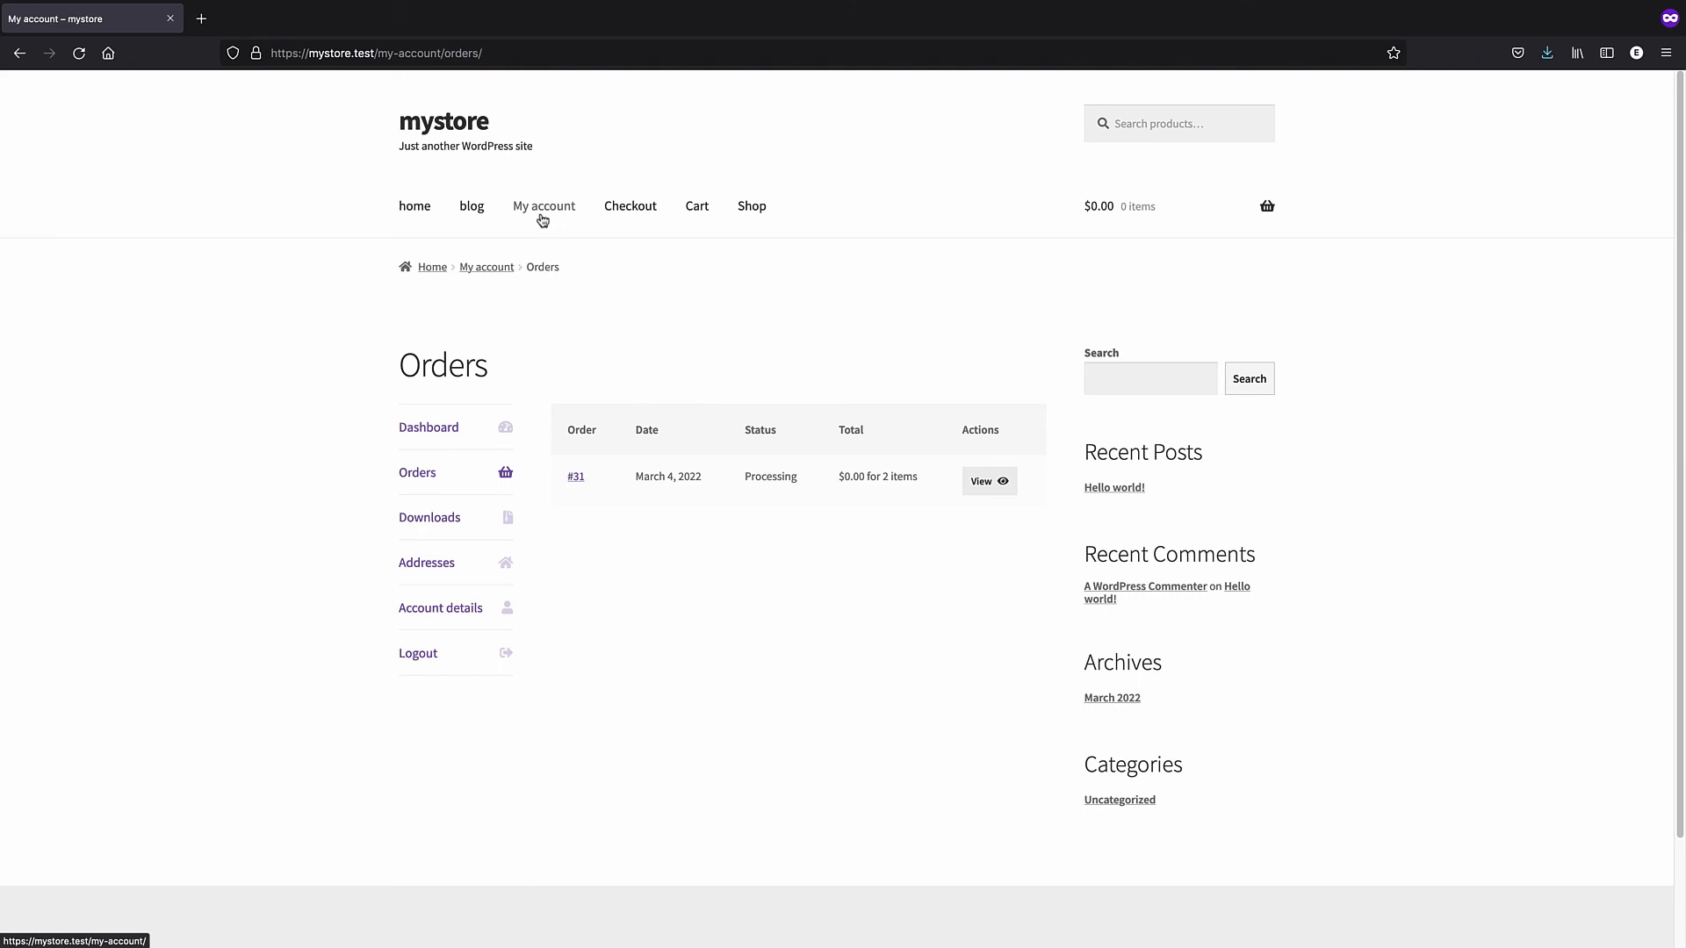
- From Shop, open the shirt's page and scroll to find shirt 2 under You may also like
click(755, 213)
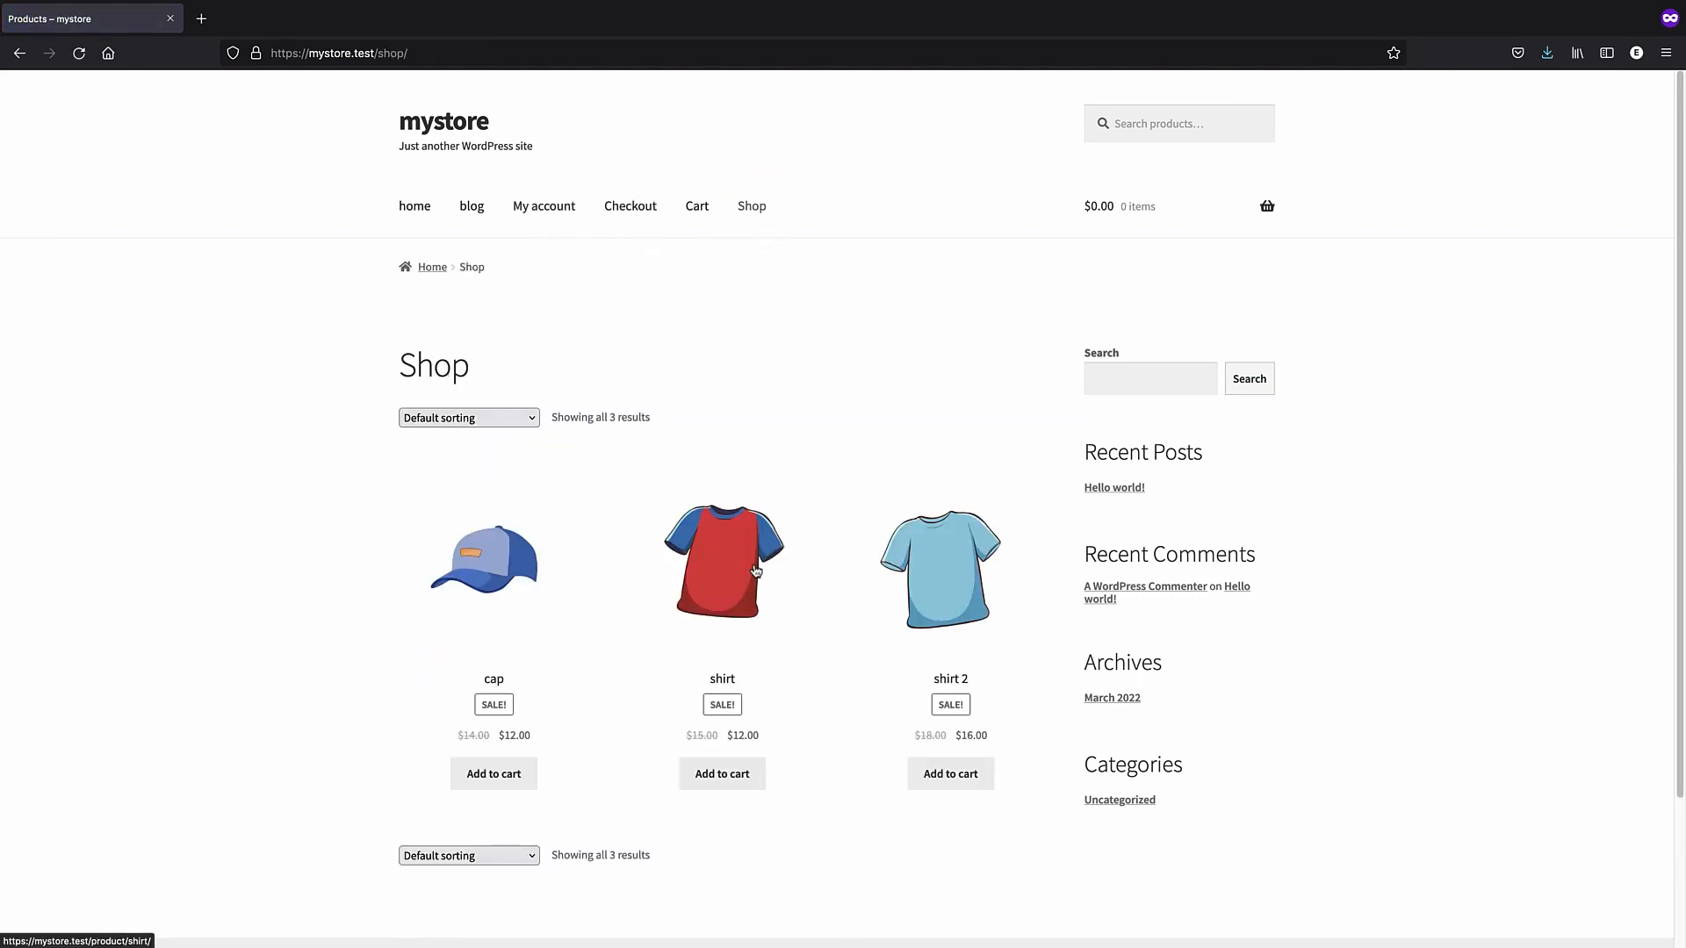
click(753, 566)
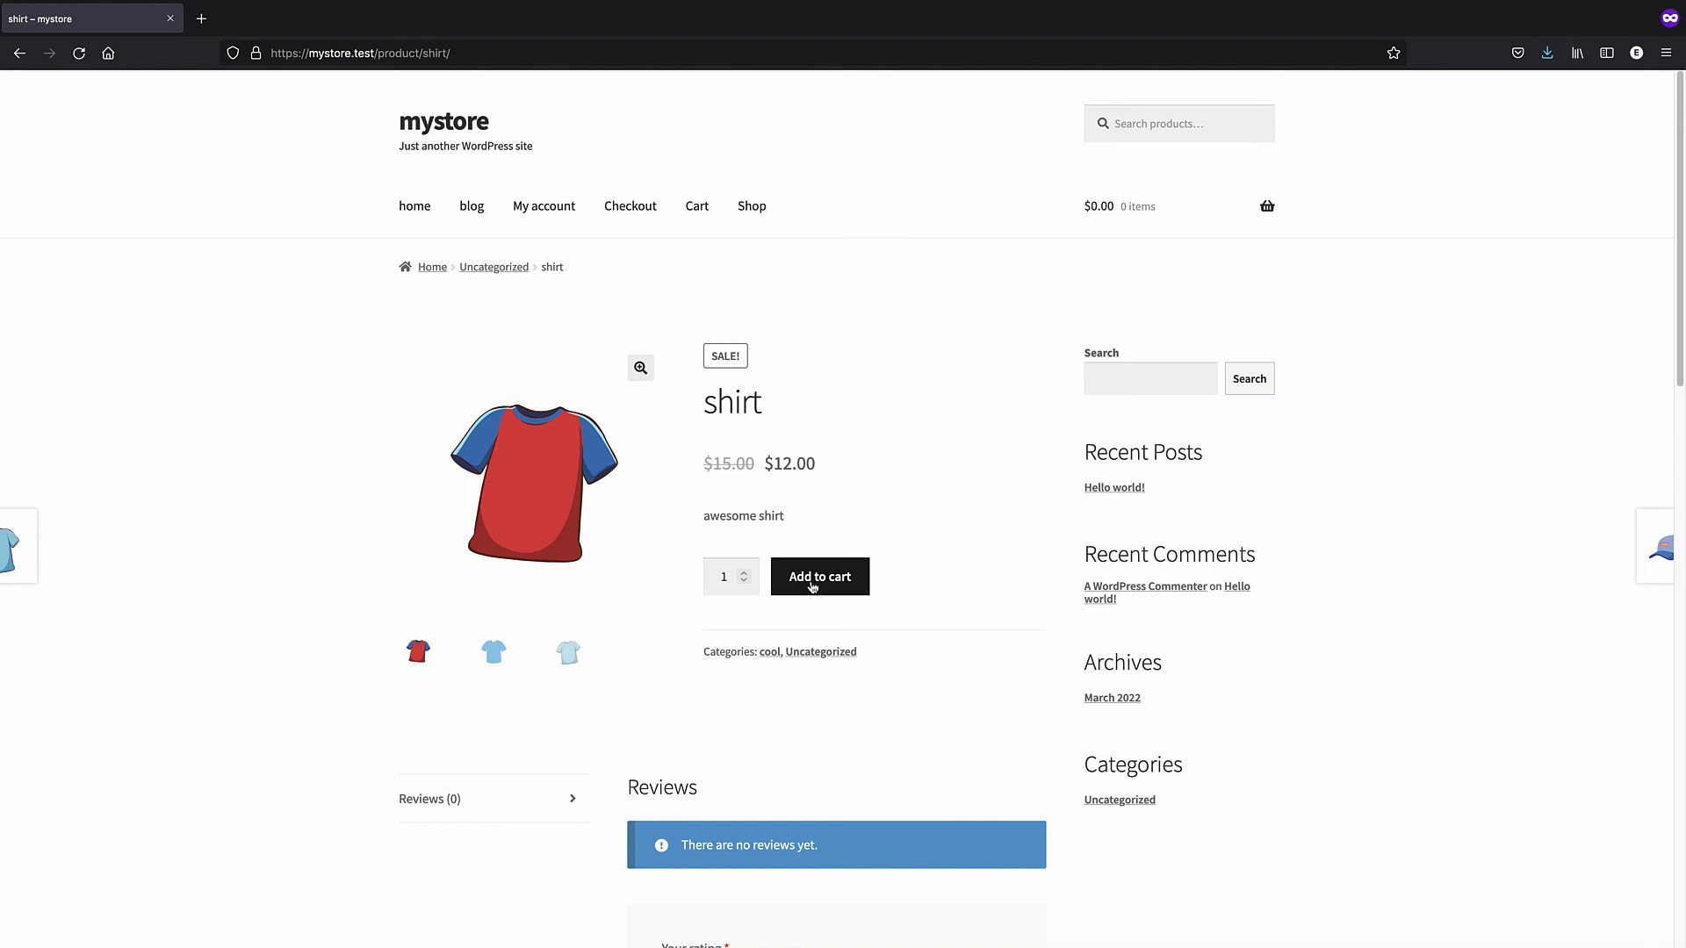
scroll(765, 582, down, 3)
scroll(749, 538, down, 8)
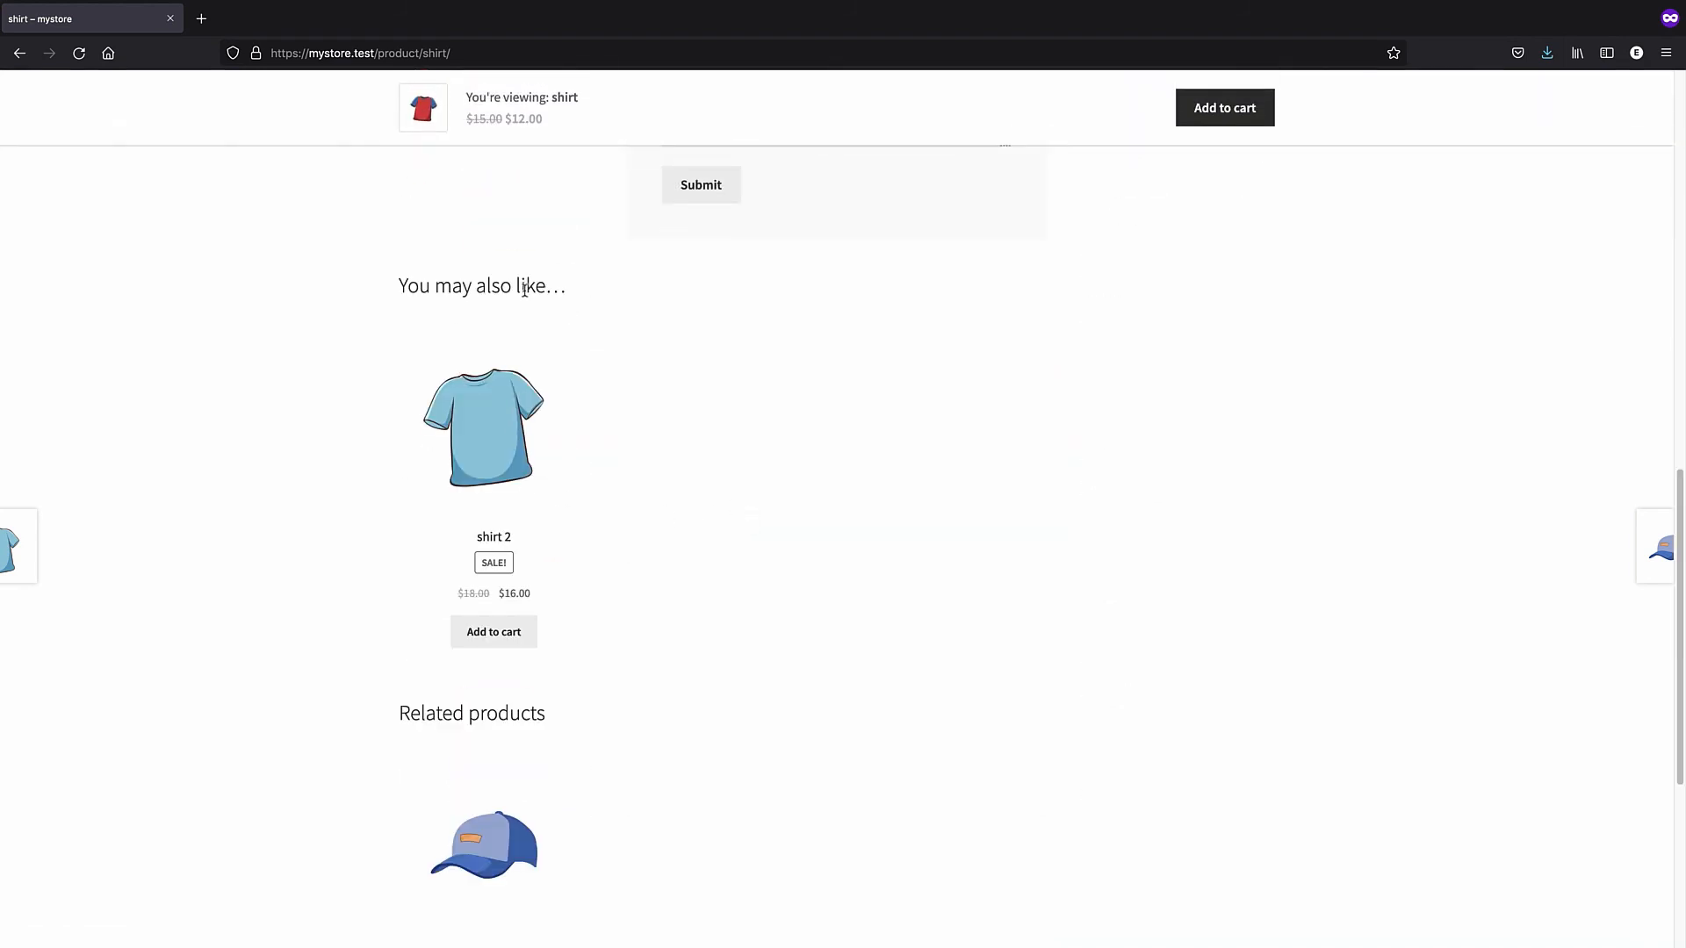
scroll(524, 290, down, 5)
scroll(492, 364, up, 3)
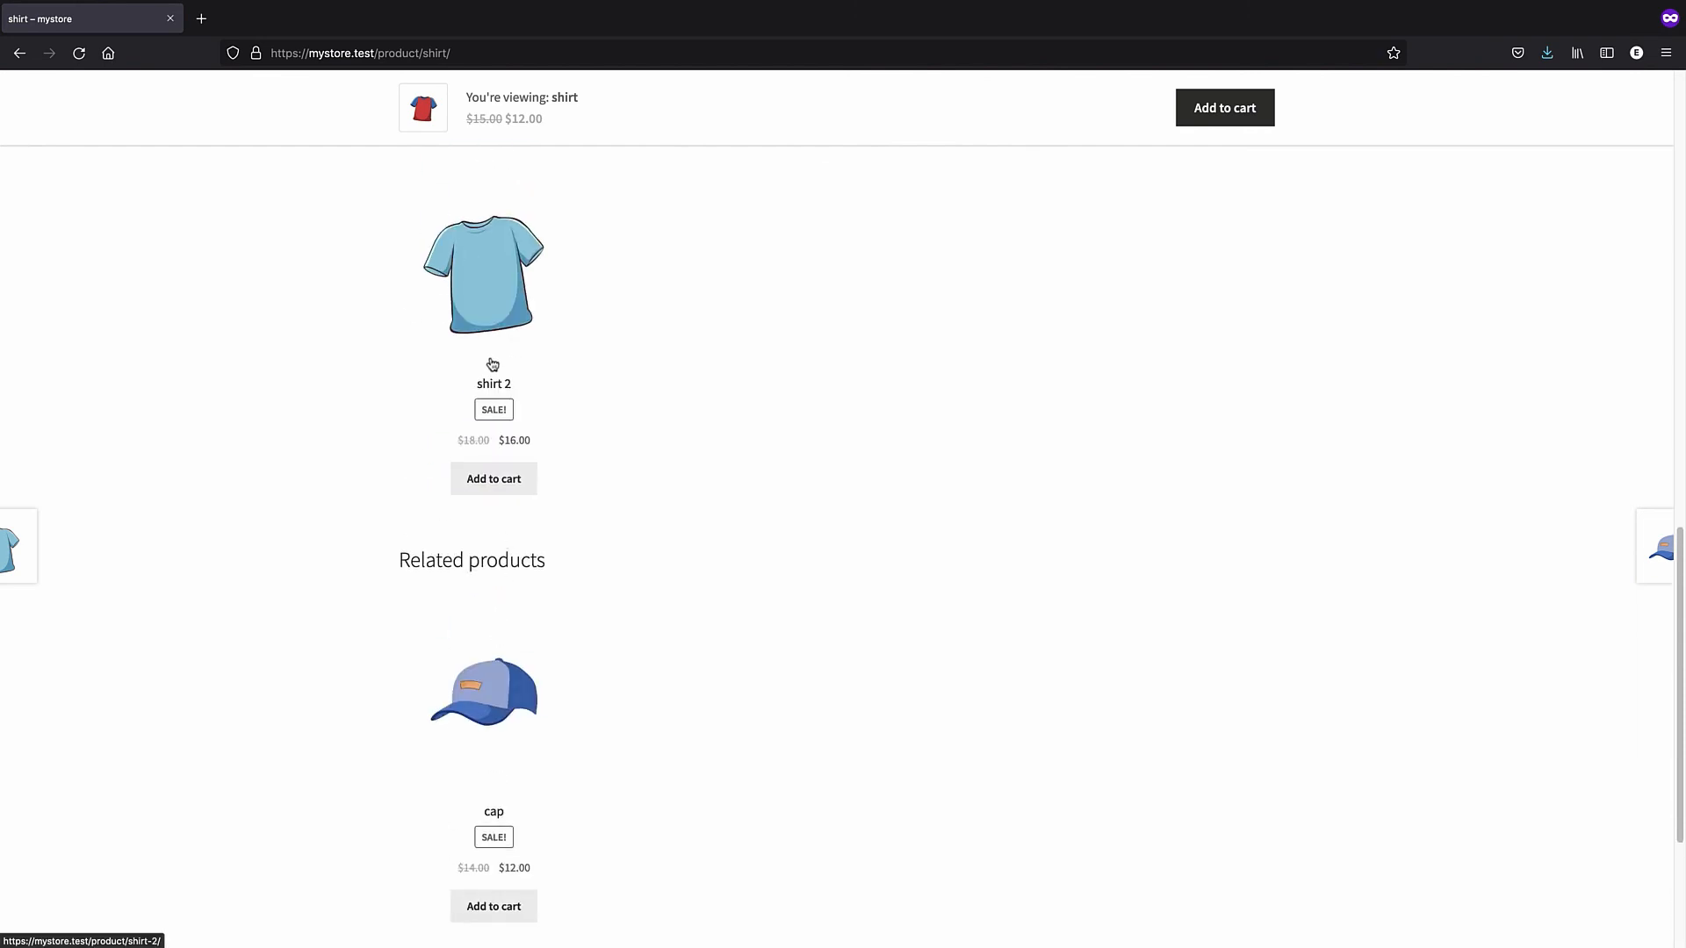
scroll(493, 365, up, 3)
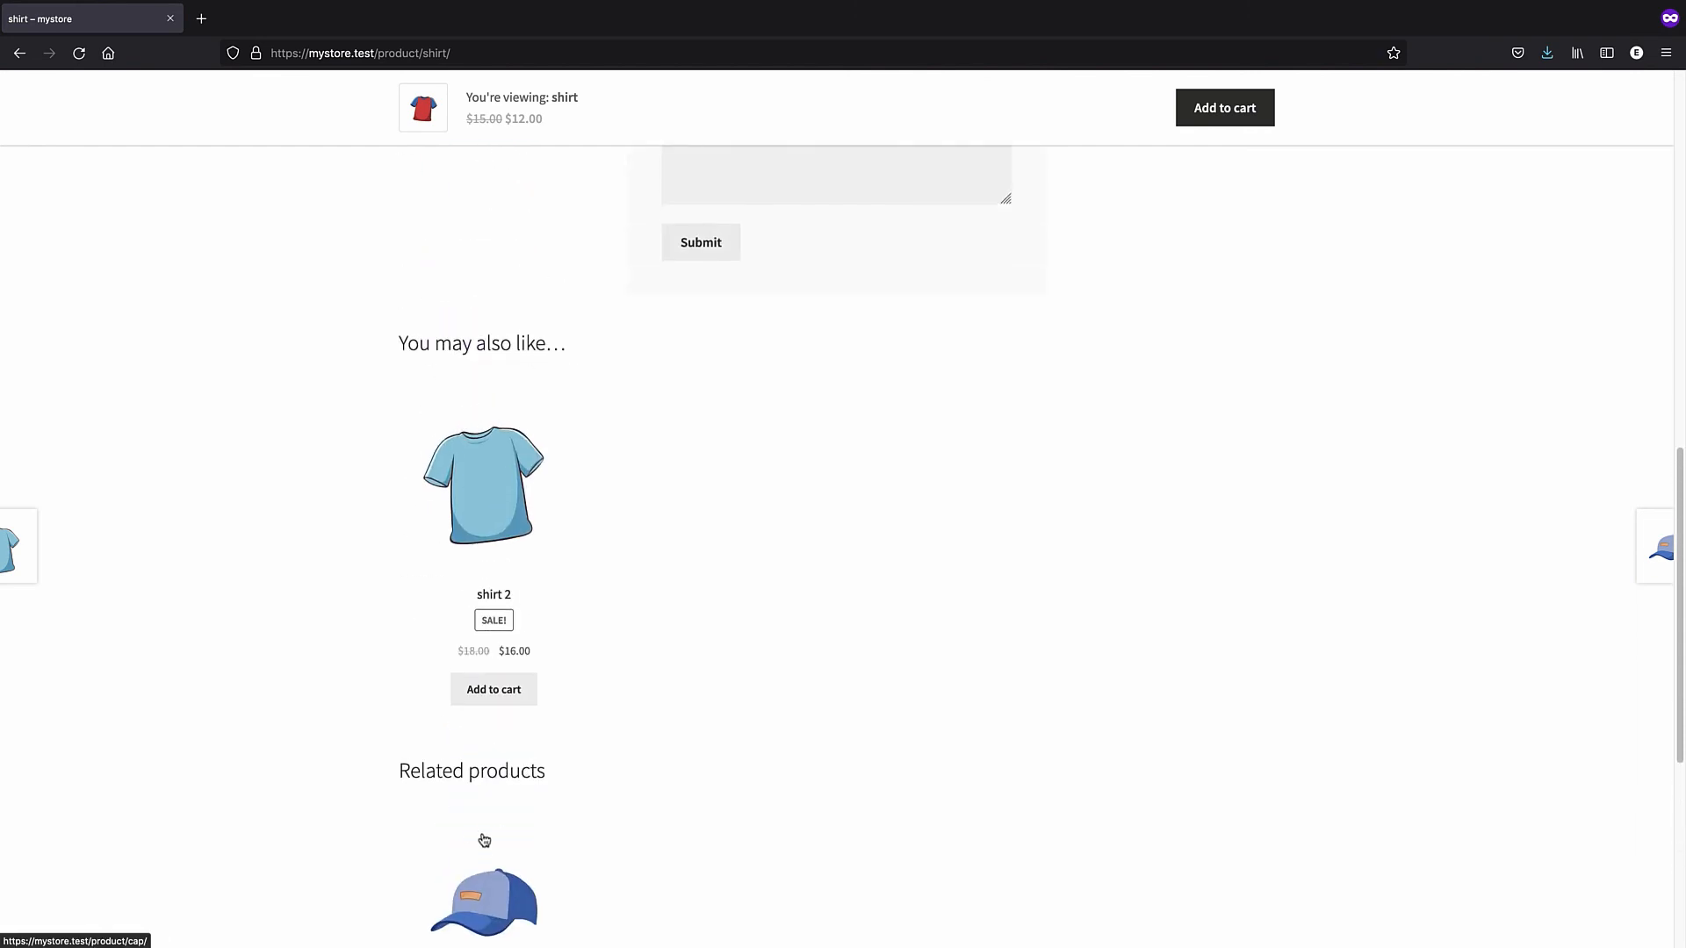
scroll(483, 841, down, 2)
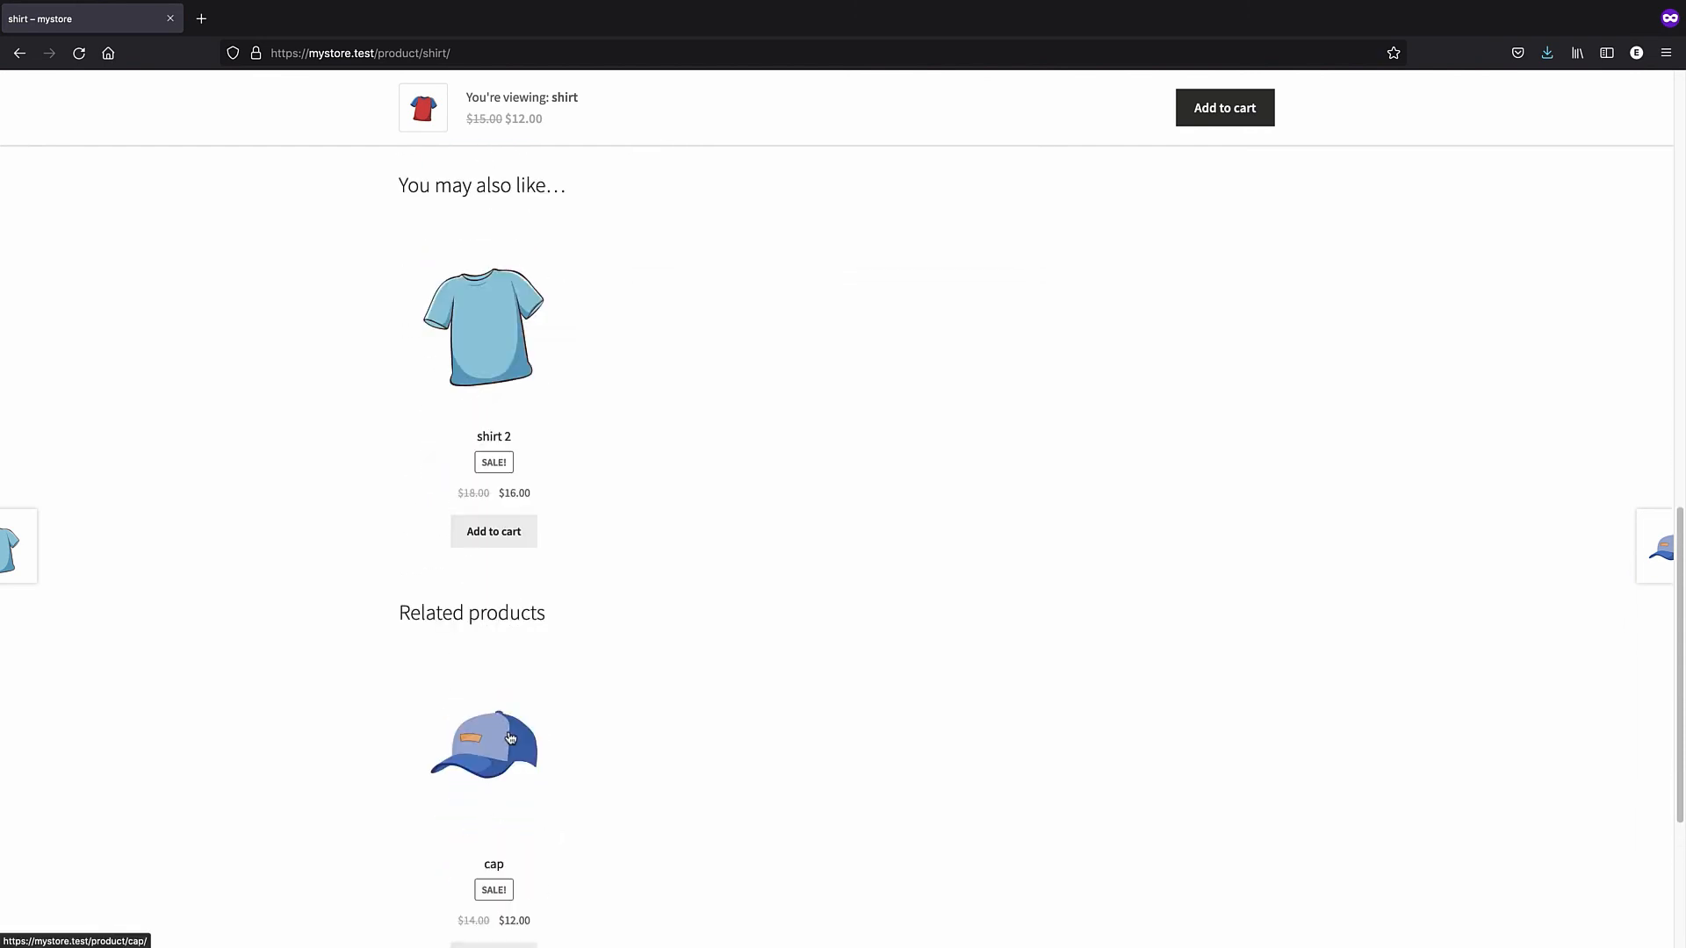
scroll(510, 737, up, 4)
scroll(452, 718, down, 5)
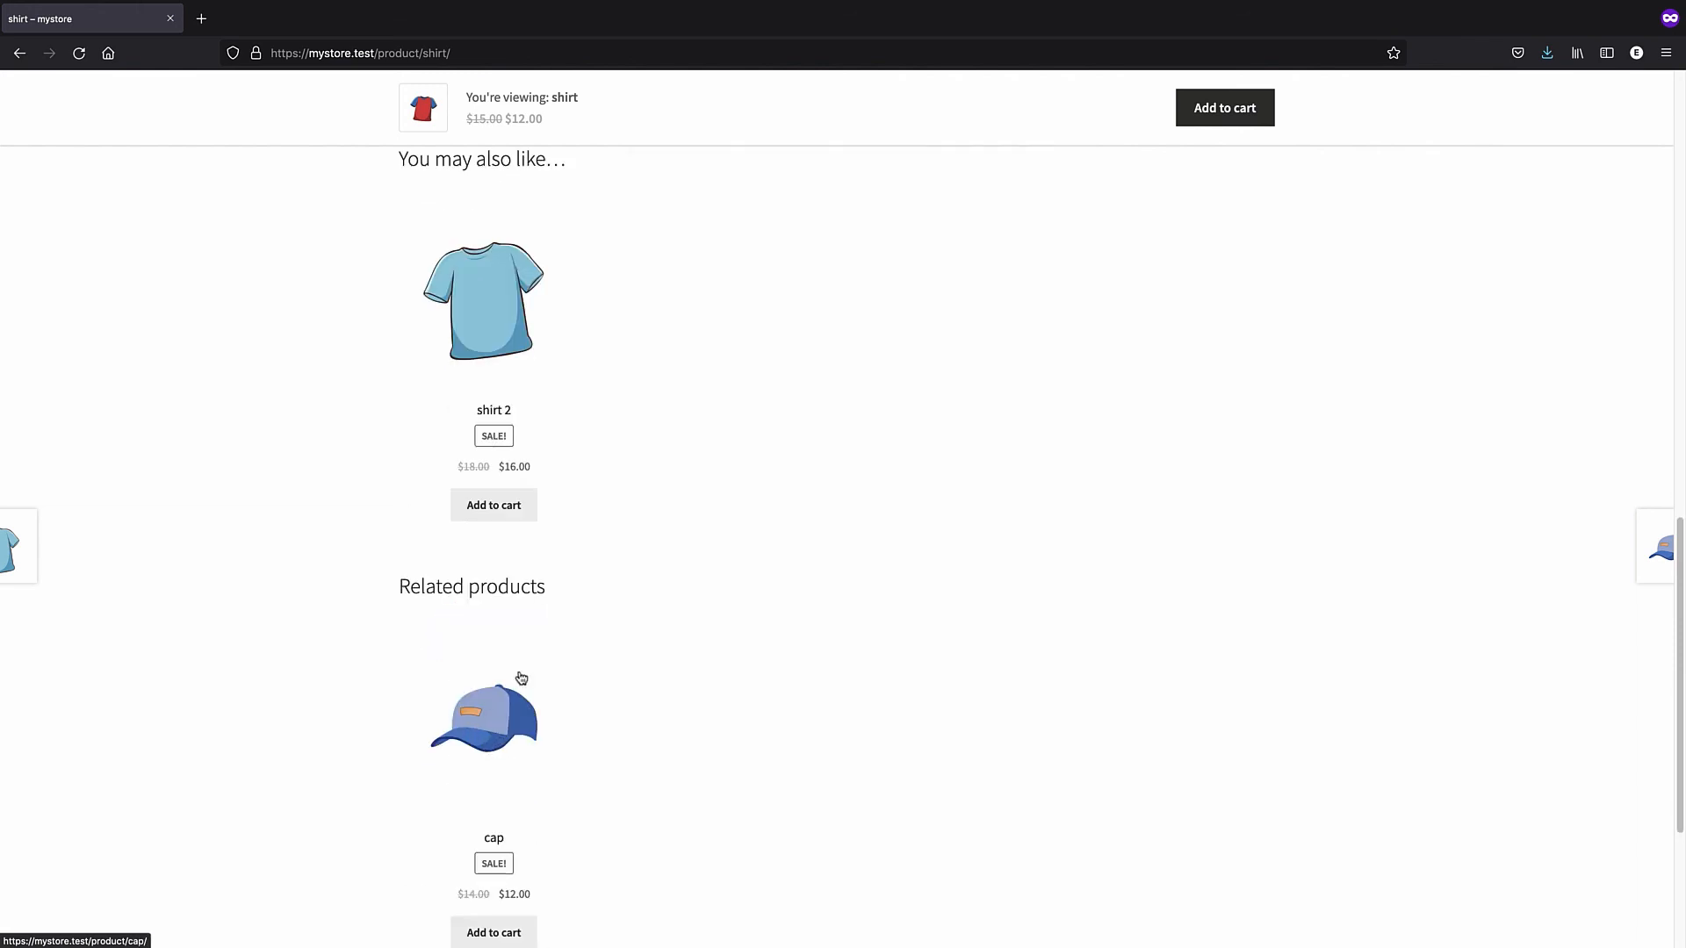
scroll(520, 678, up, 15)
scroll(1070, 538, up, 4)
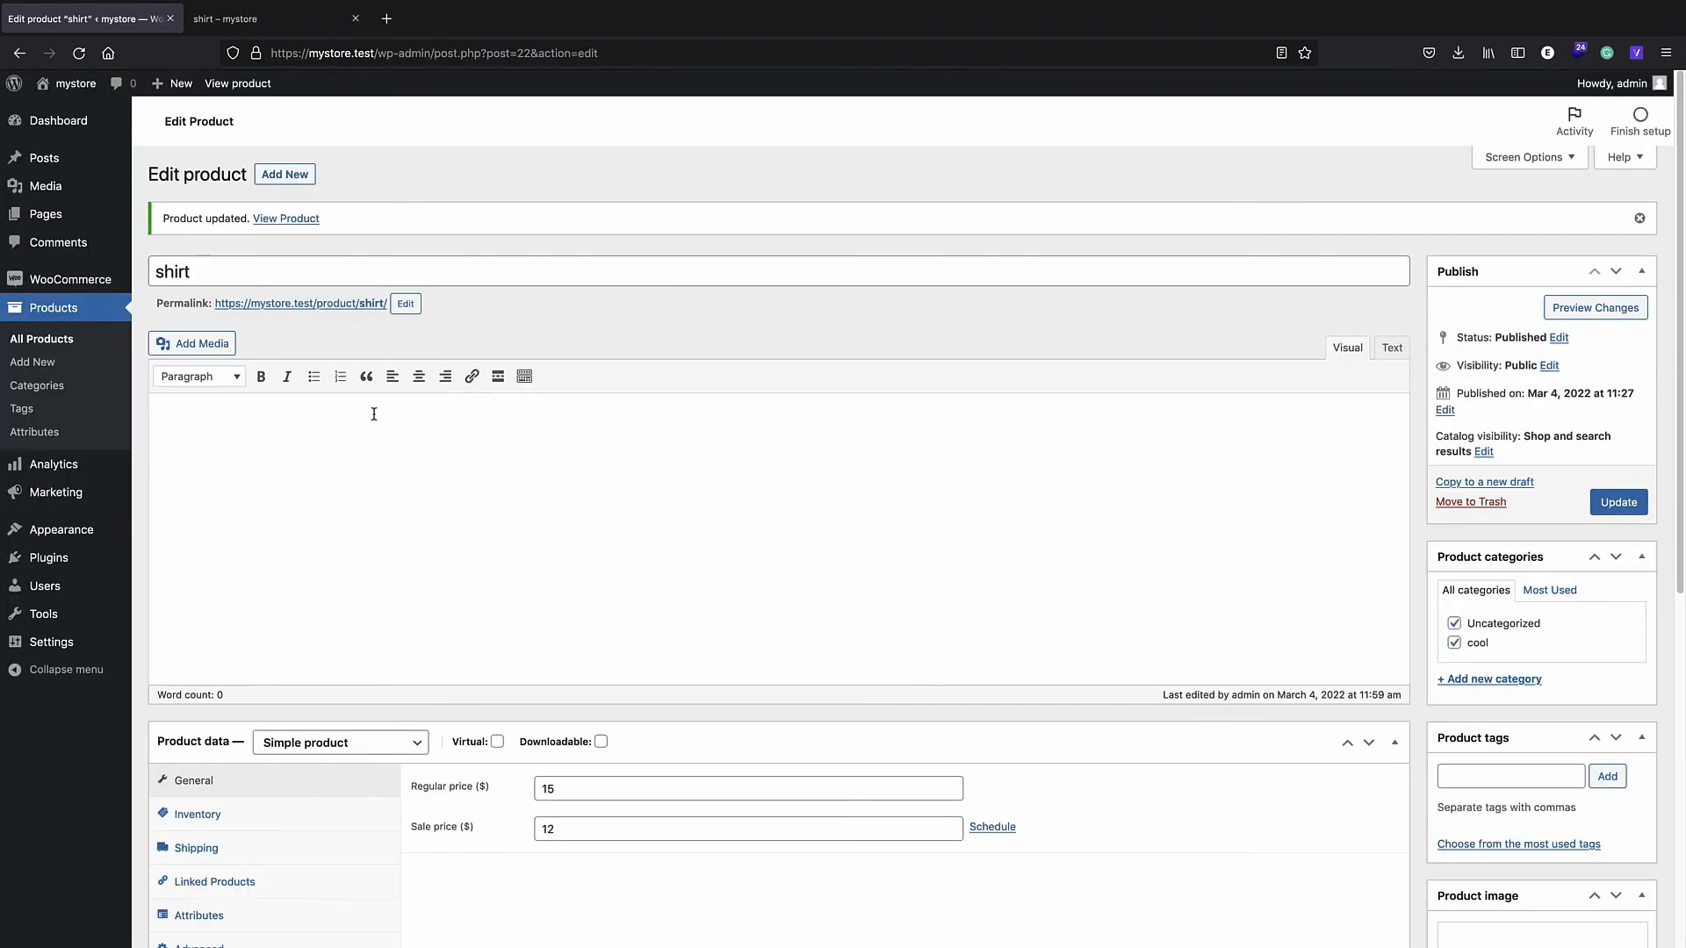
- Scroll down the shirt's Edit product page
scroll(375, 411, down, 3)
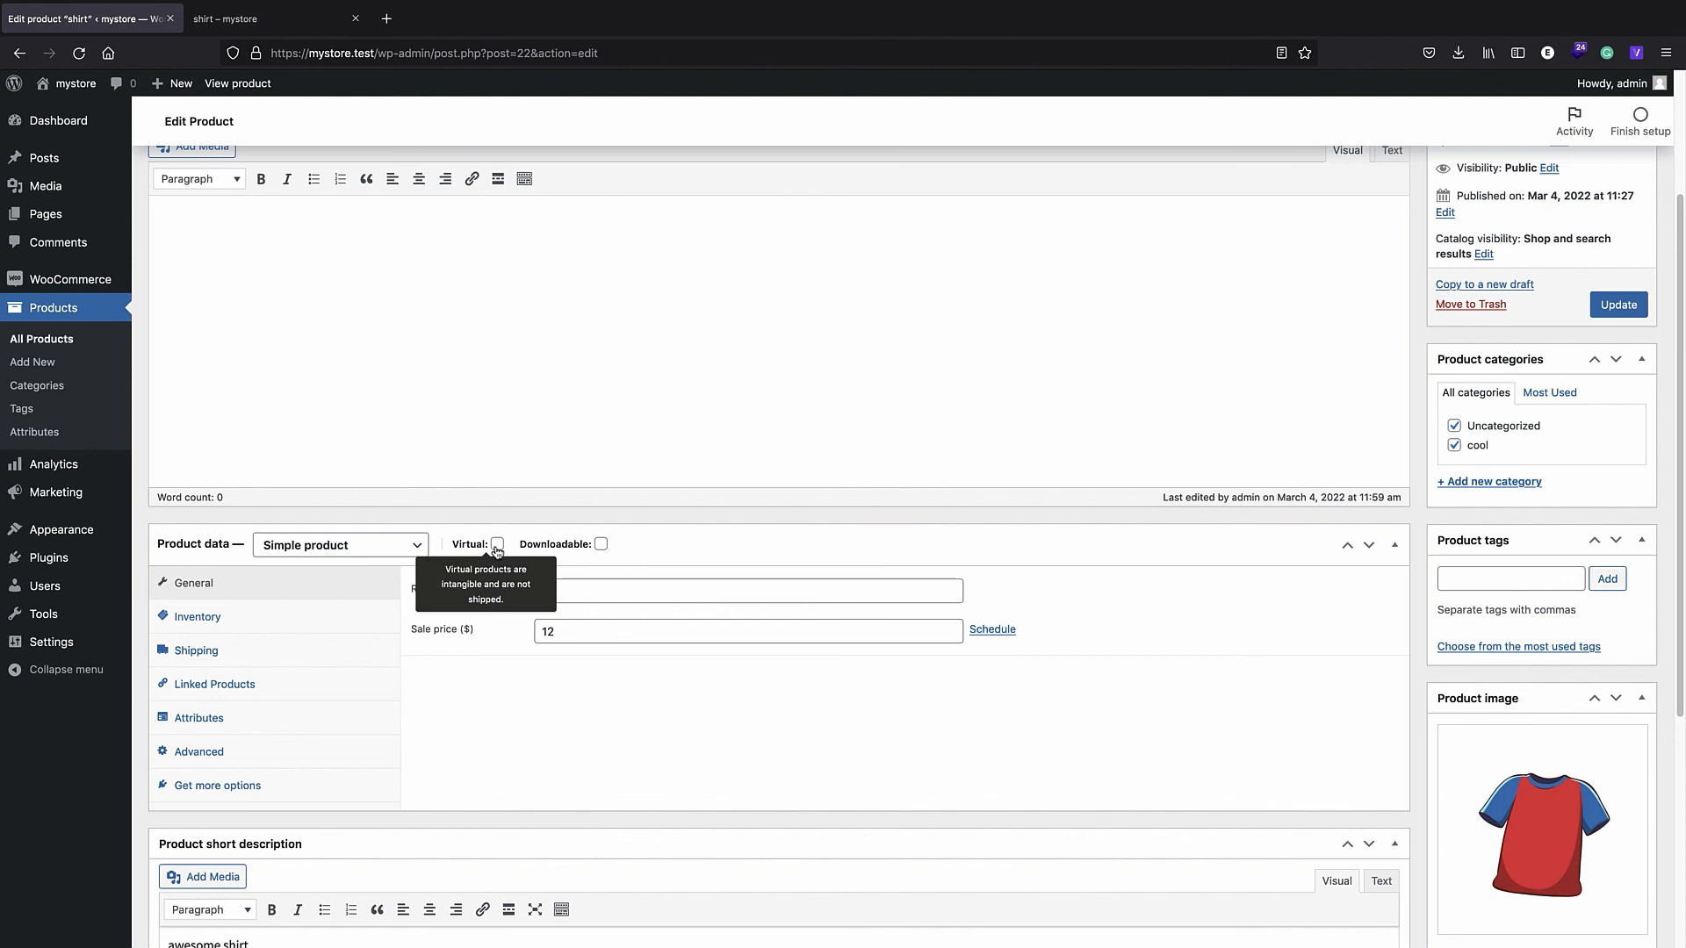
- Start a new product named ticket, priced 17 with sale price 15, marked Virtual and Downloadable
click(81, 318)
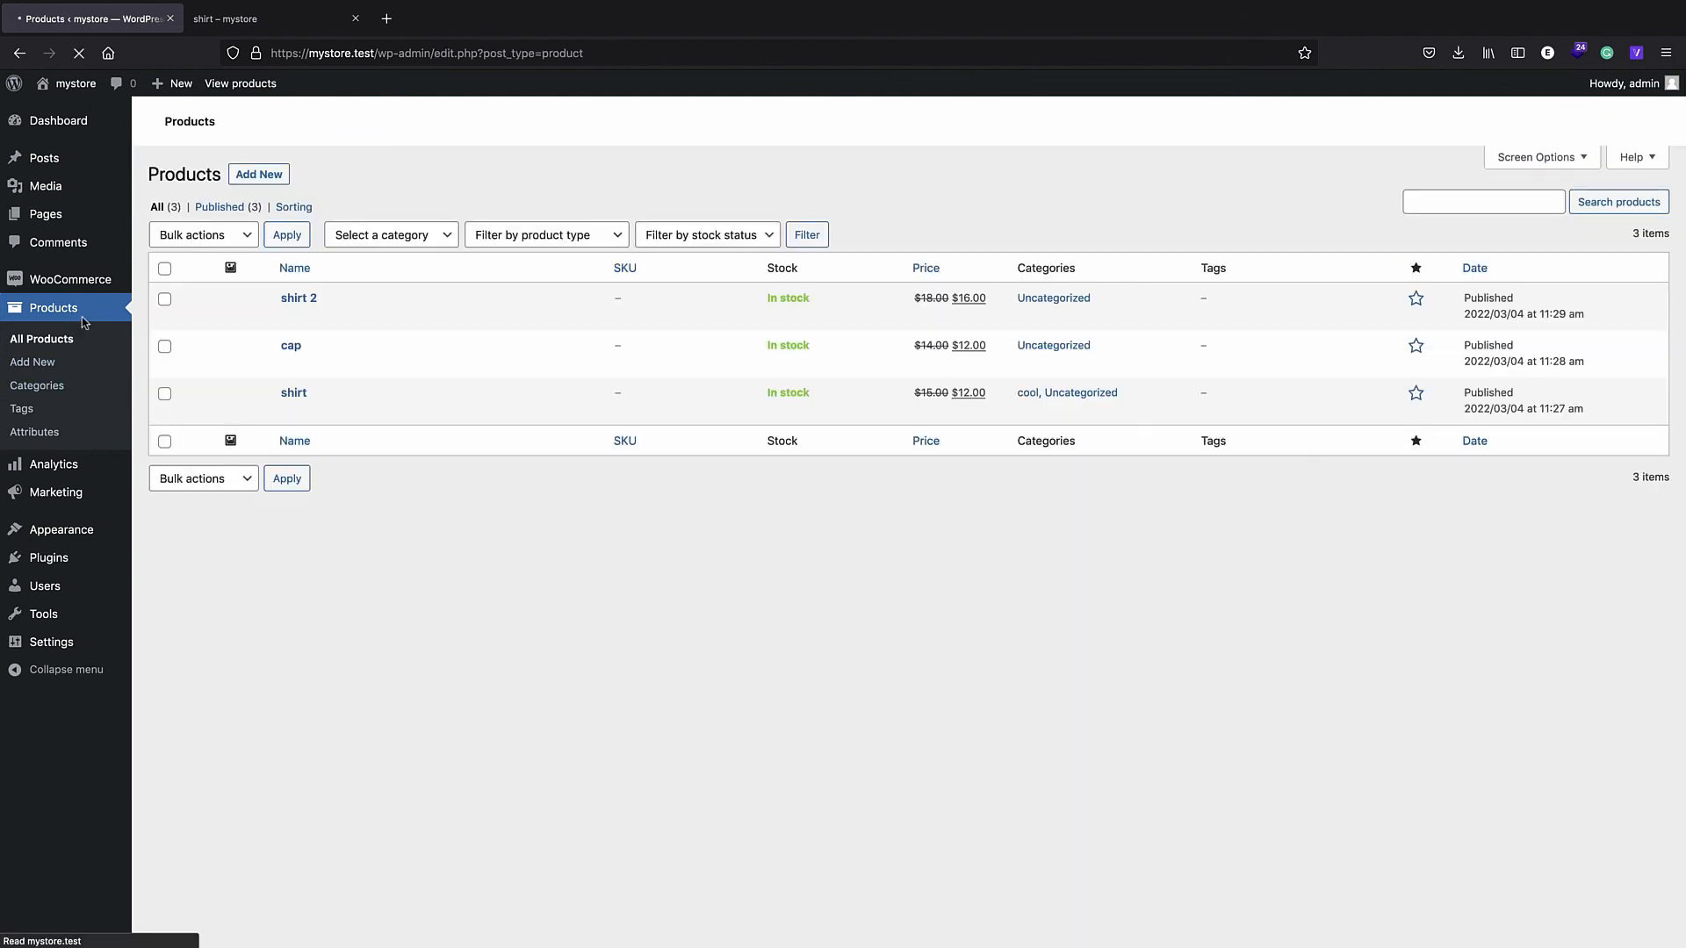
click(260, 174)
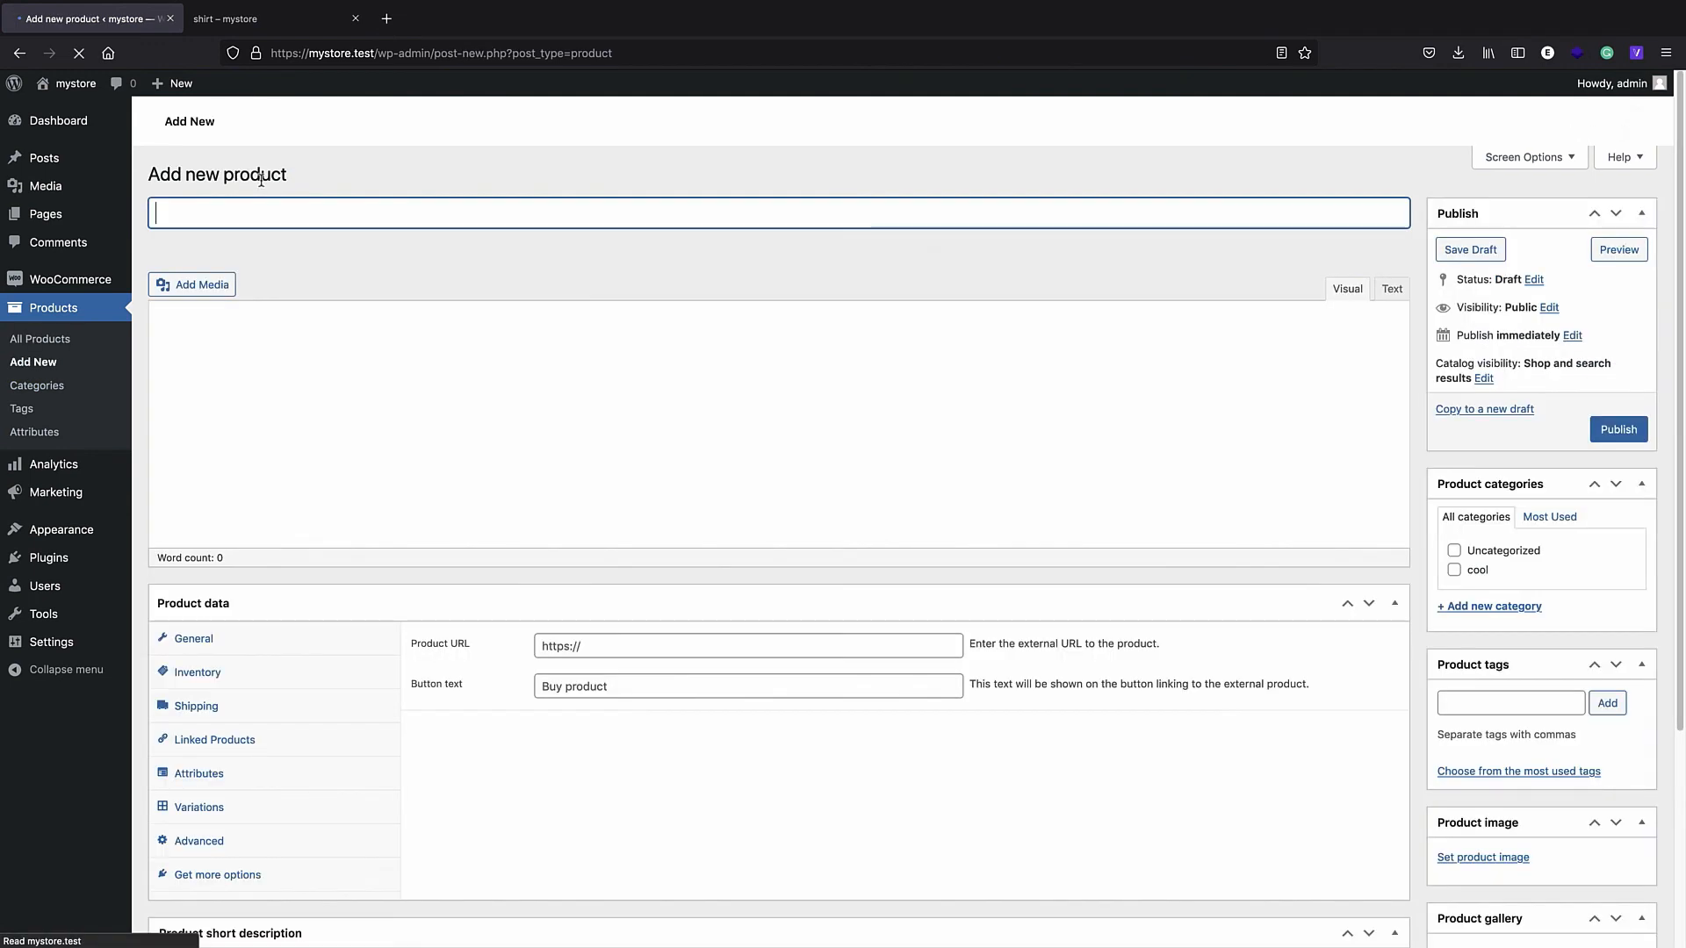
text(ticket)
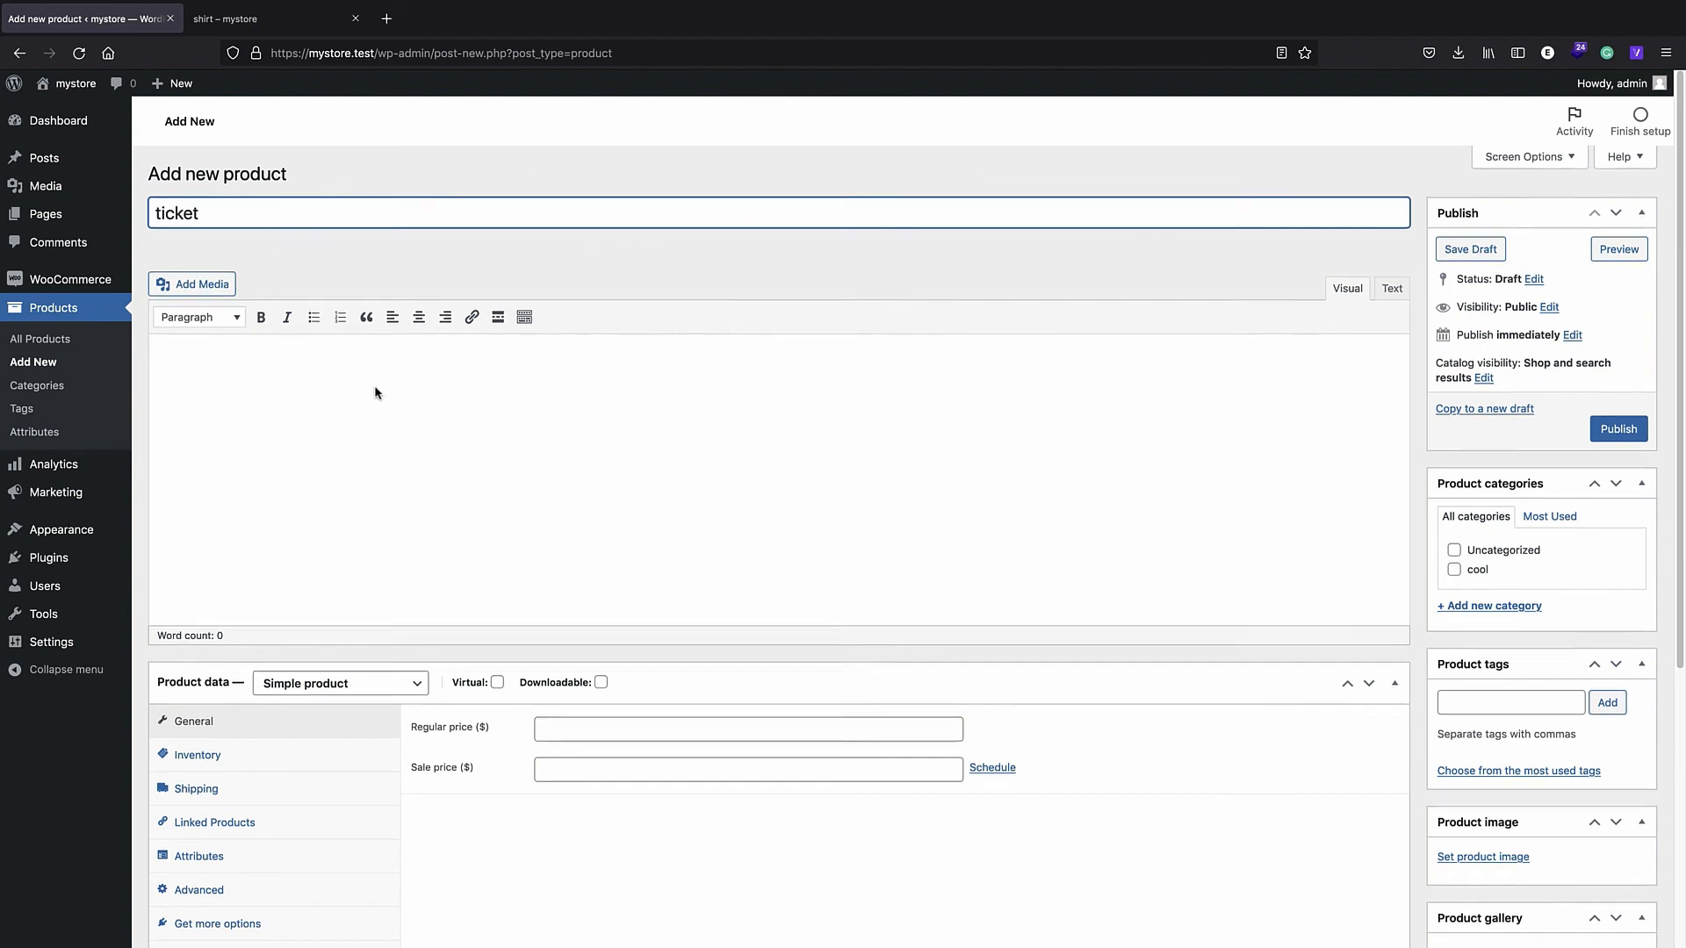
scroll(457, 404, down, 3)
click(589, 504)
text(17)
click(606, 529)
text(15)
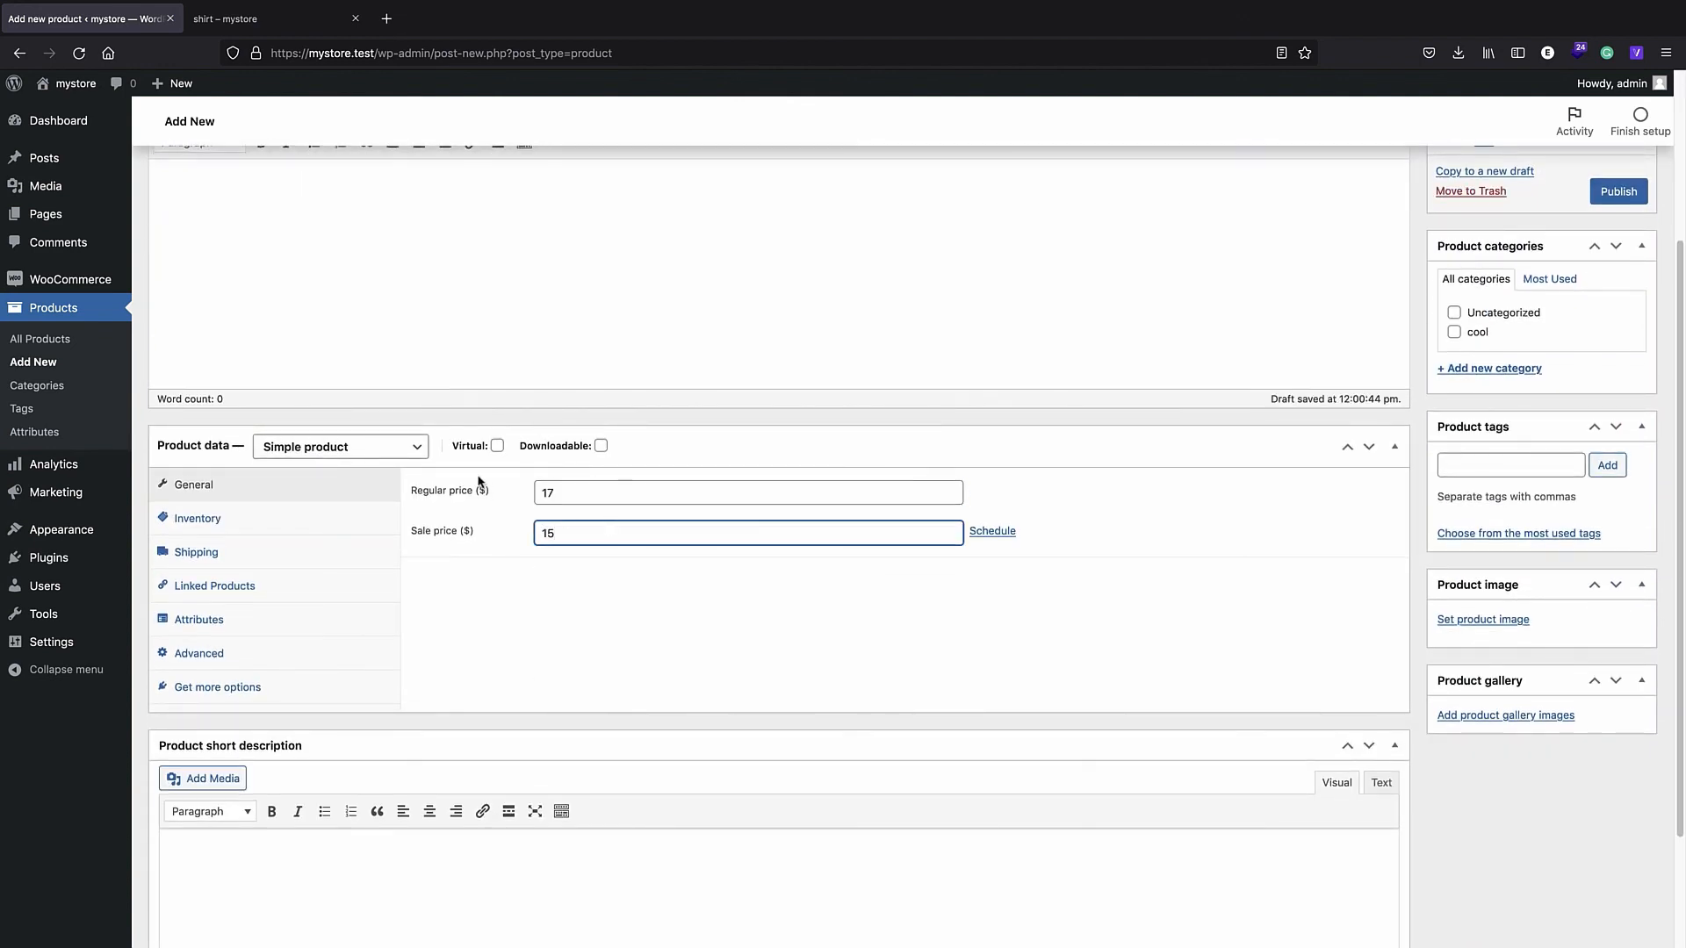
click(497, 445)
click(601, 446)
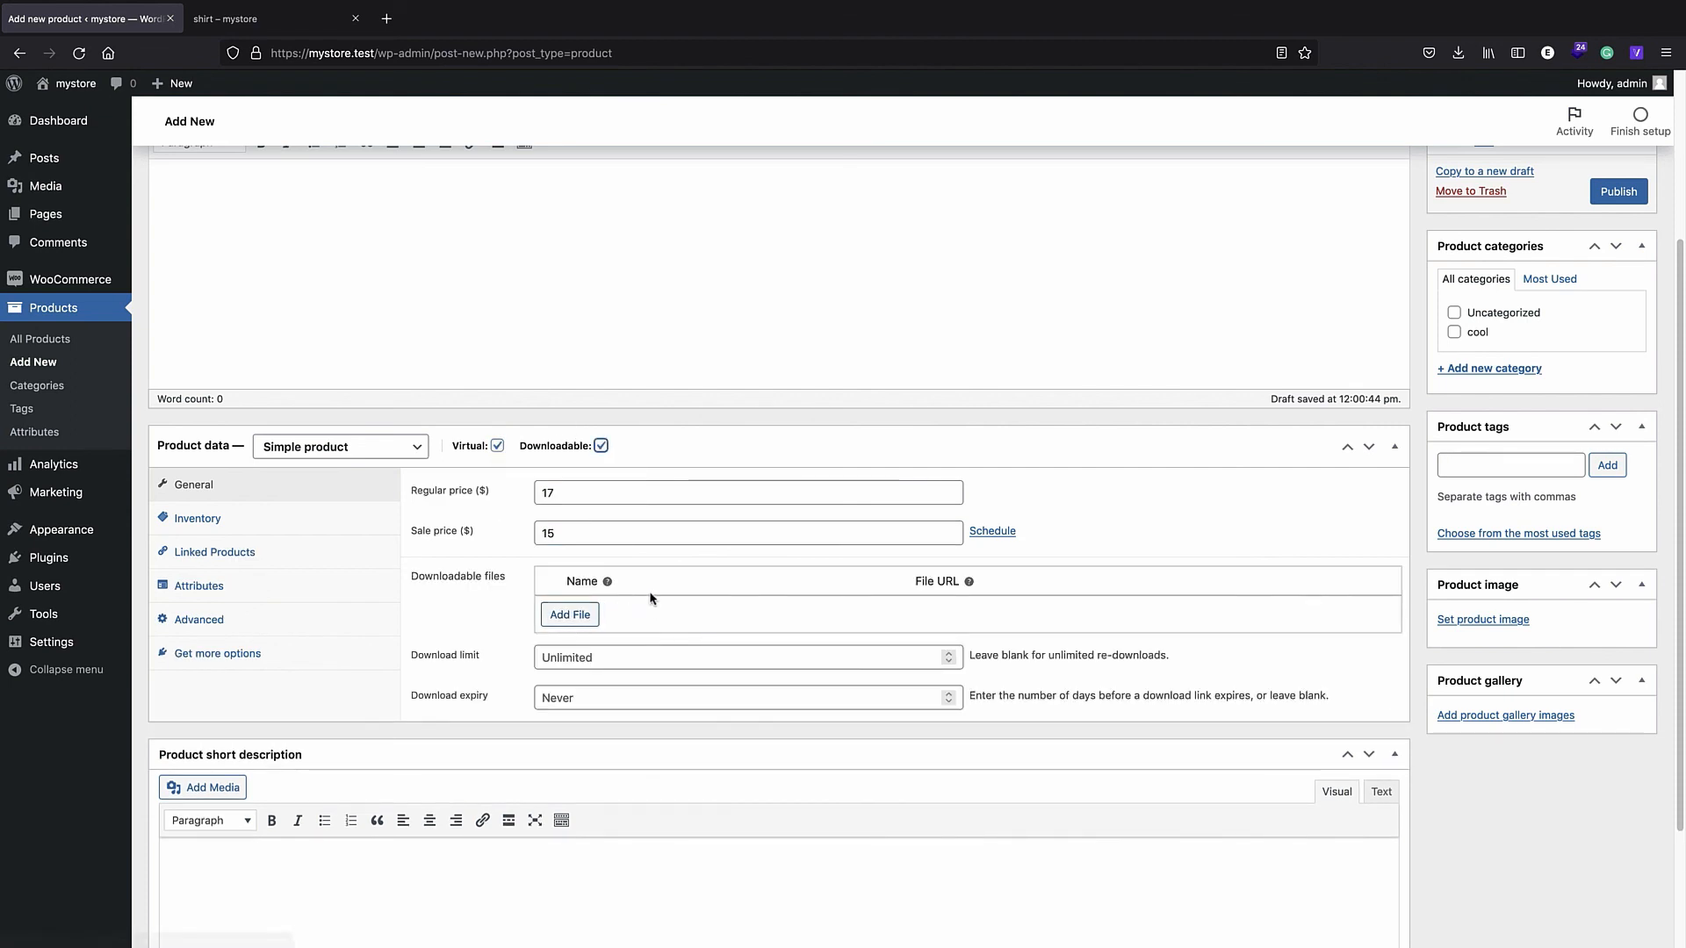
- Upload sample.pdf from the woo folder as its download named ticket, and publish the product
click(583, 620)
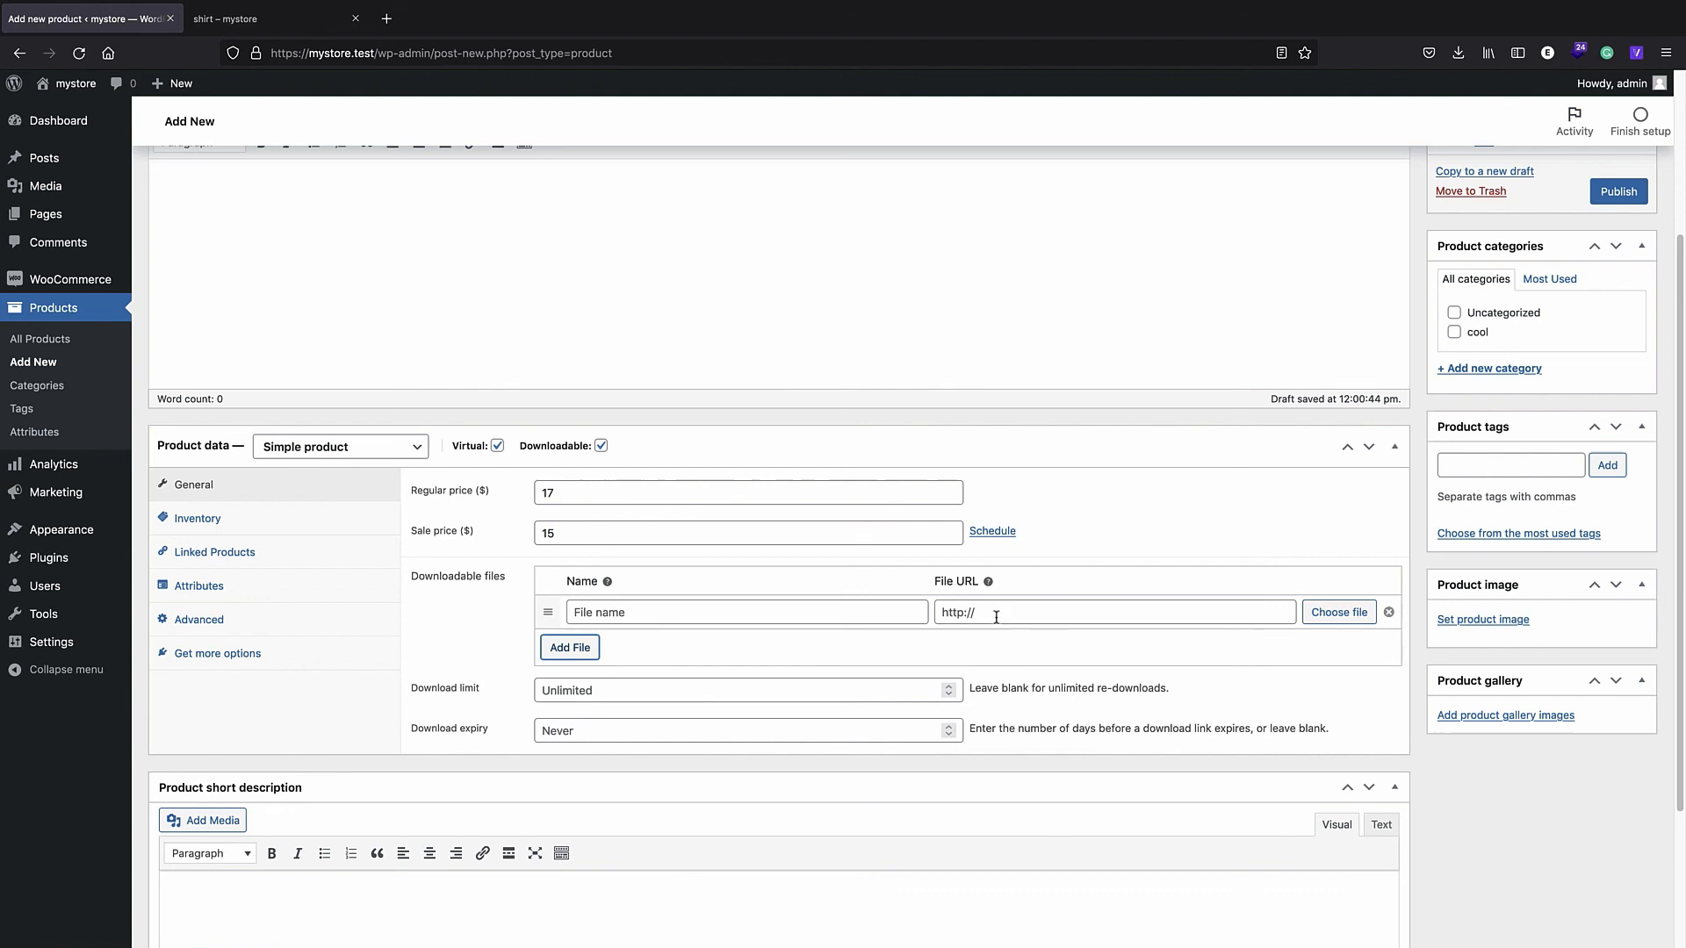
click(1347, 617)
click(71, 150)
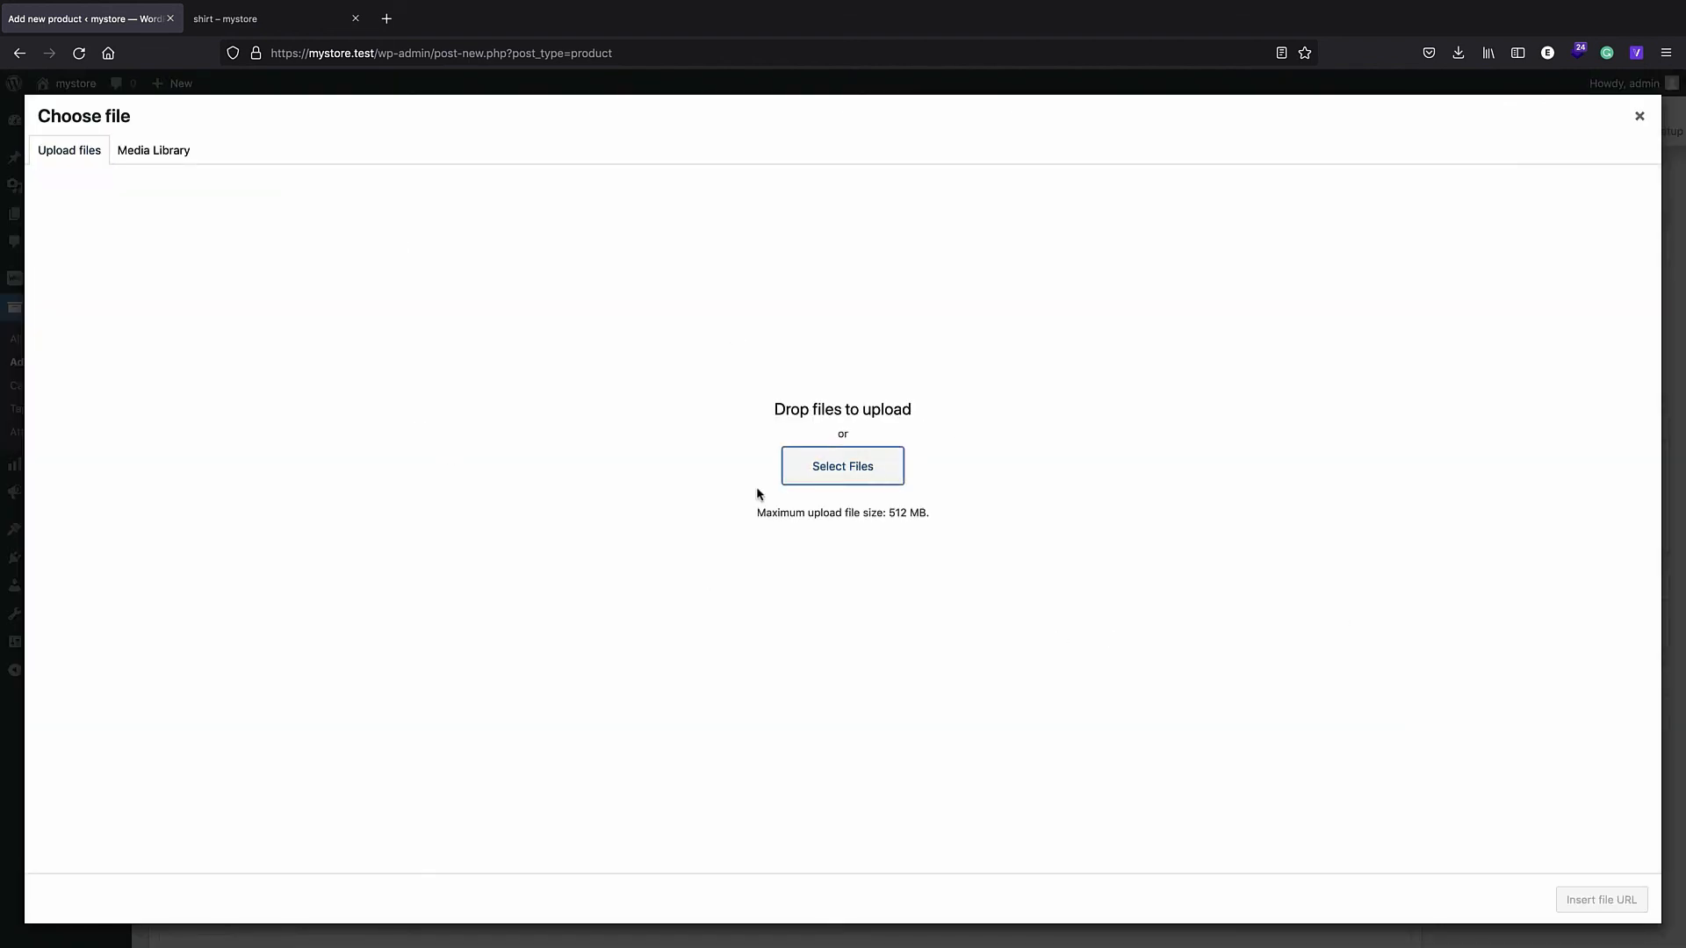
click(842, 466)
click(839, 113)
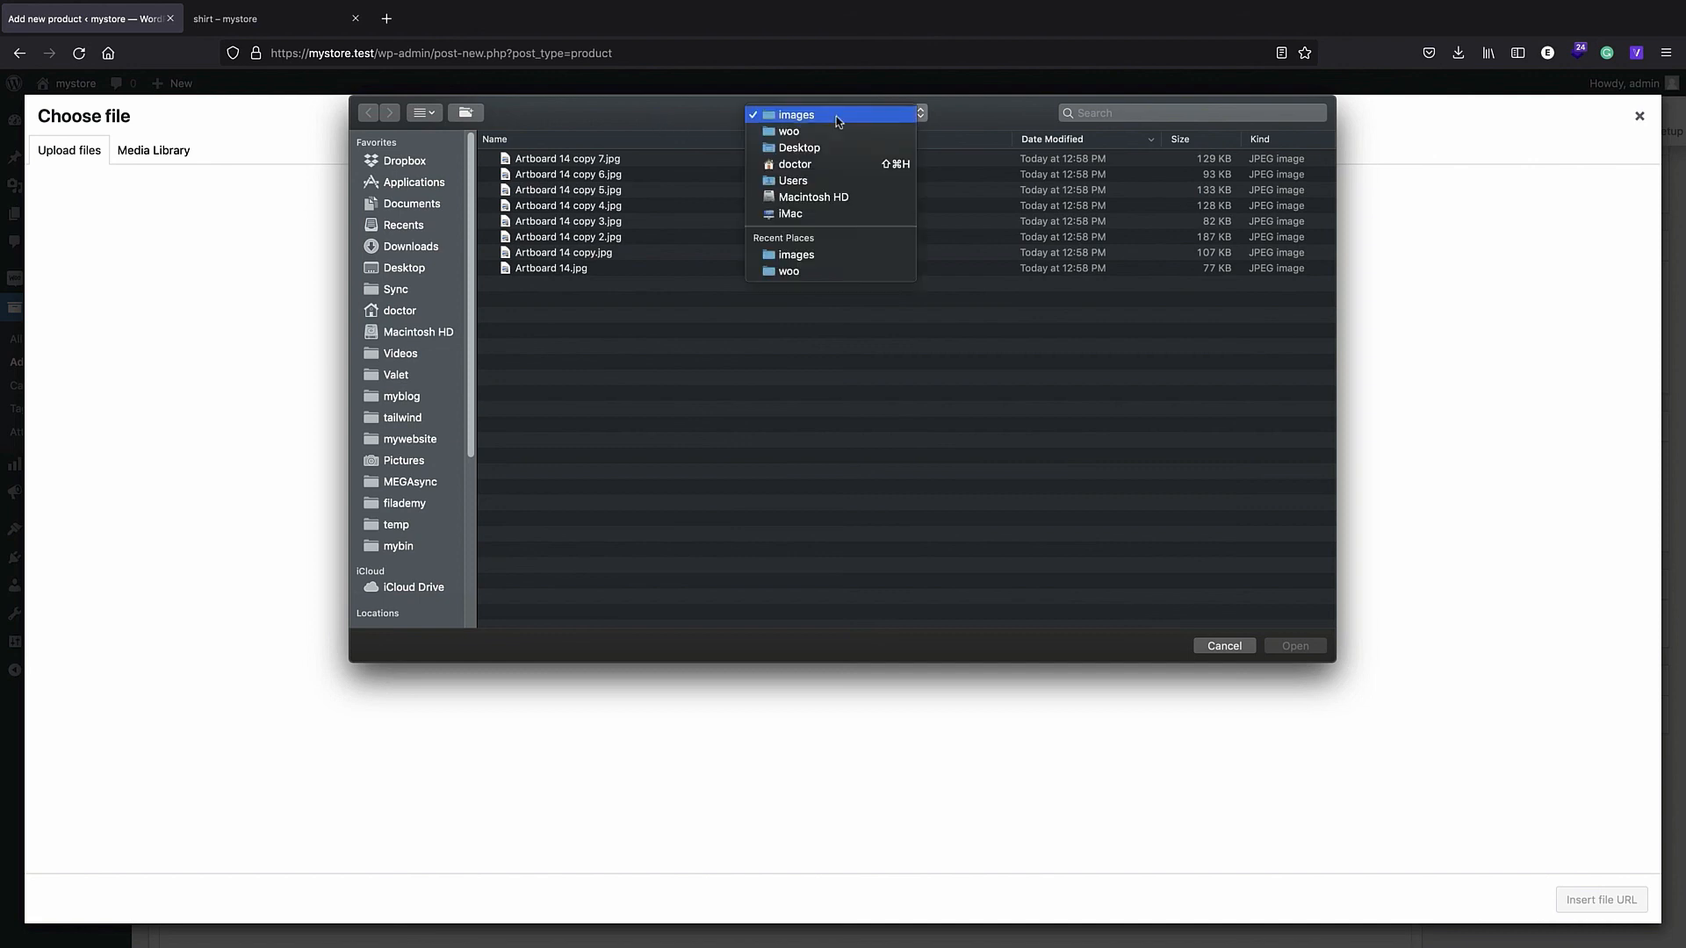
click(803, 135)
click(567, 159)
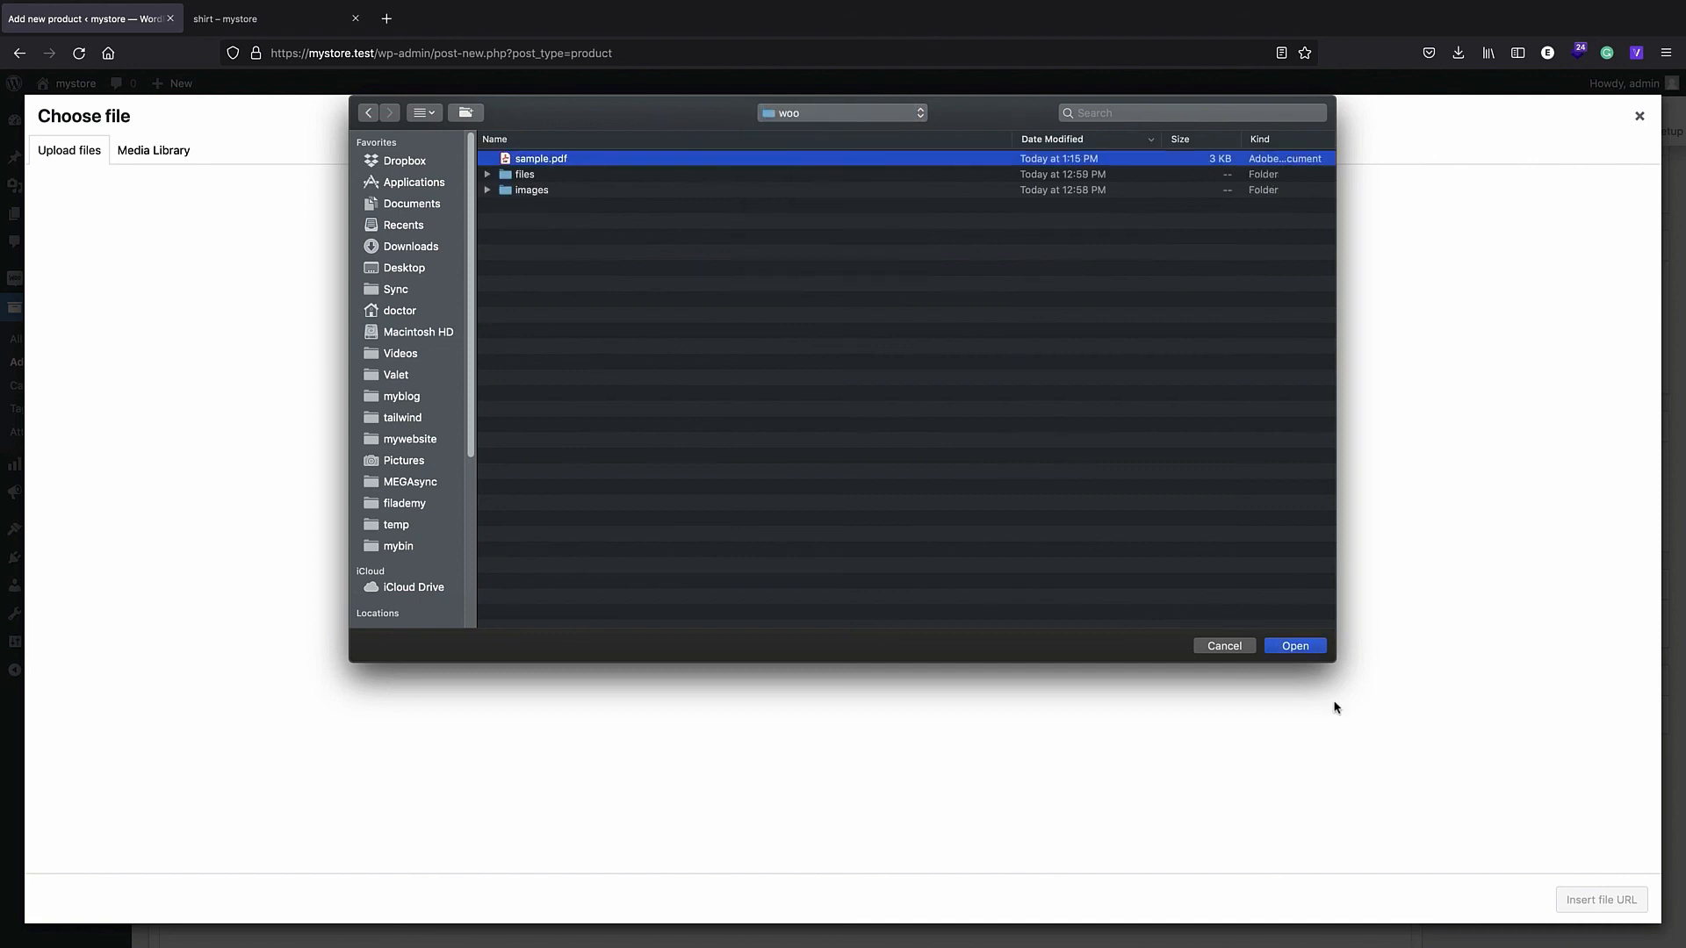
key(Return)
click(1618, 897)
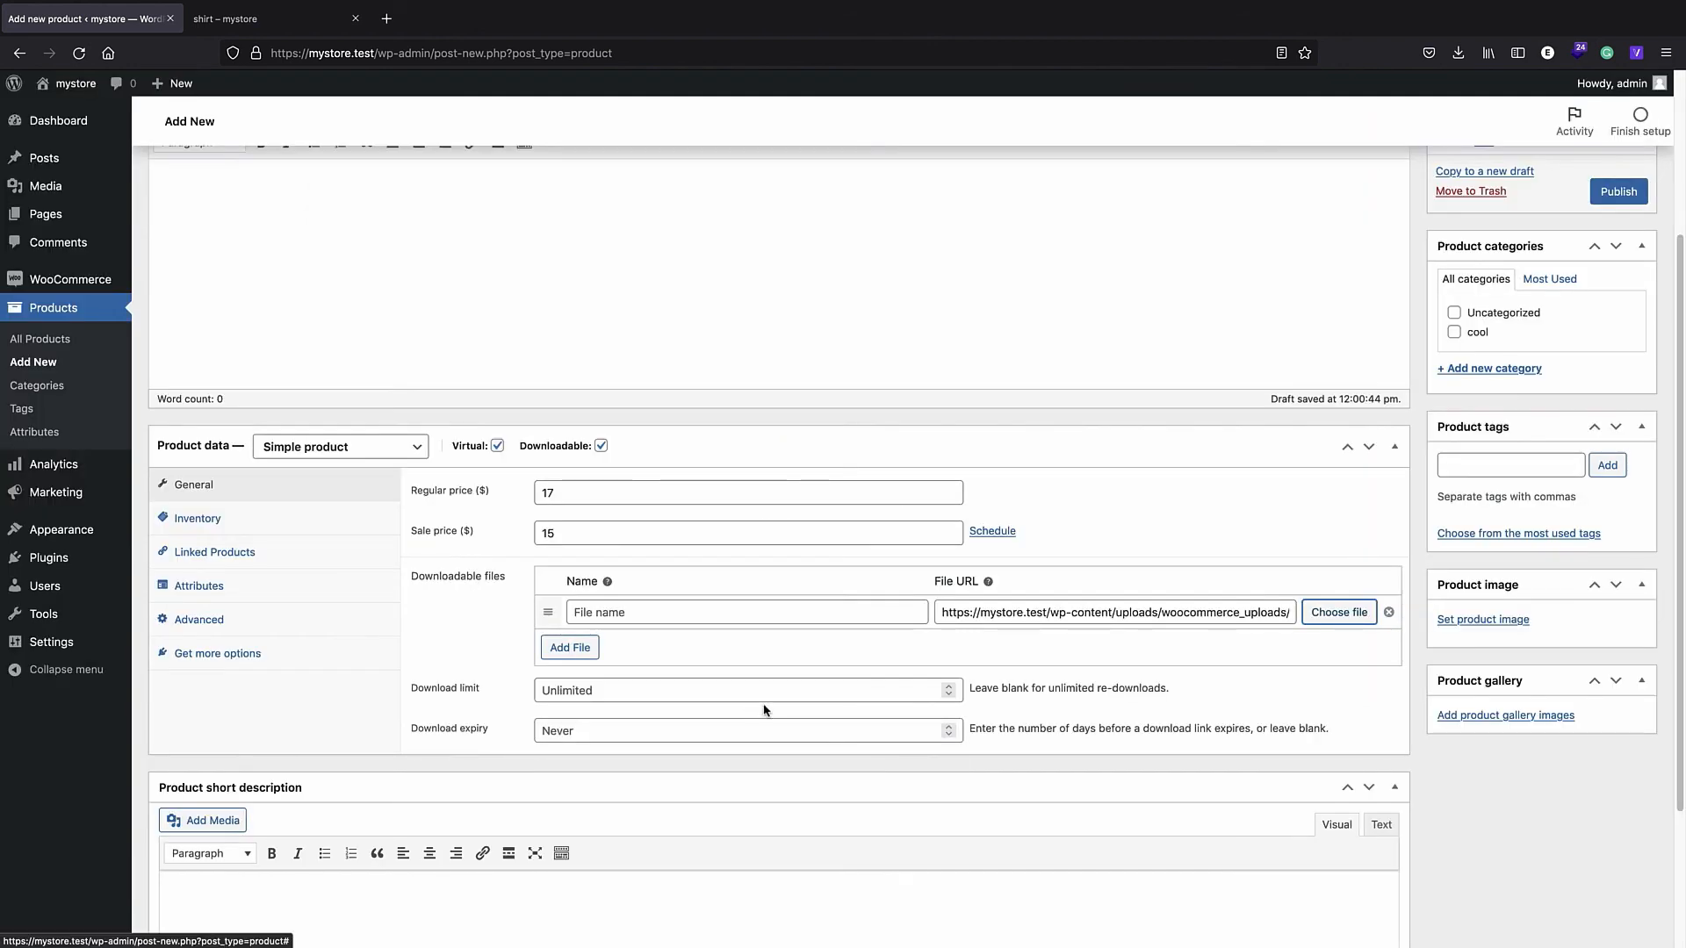
click(642, 614)
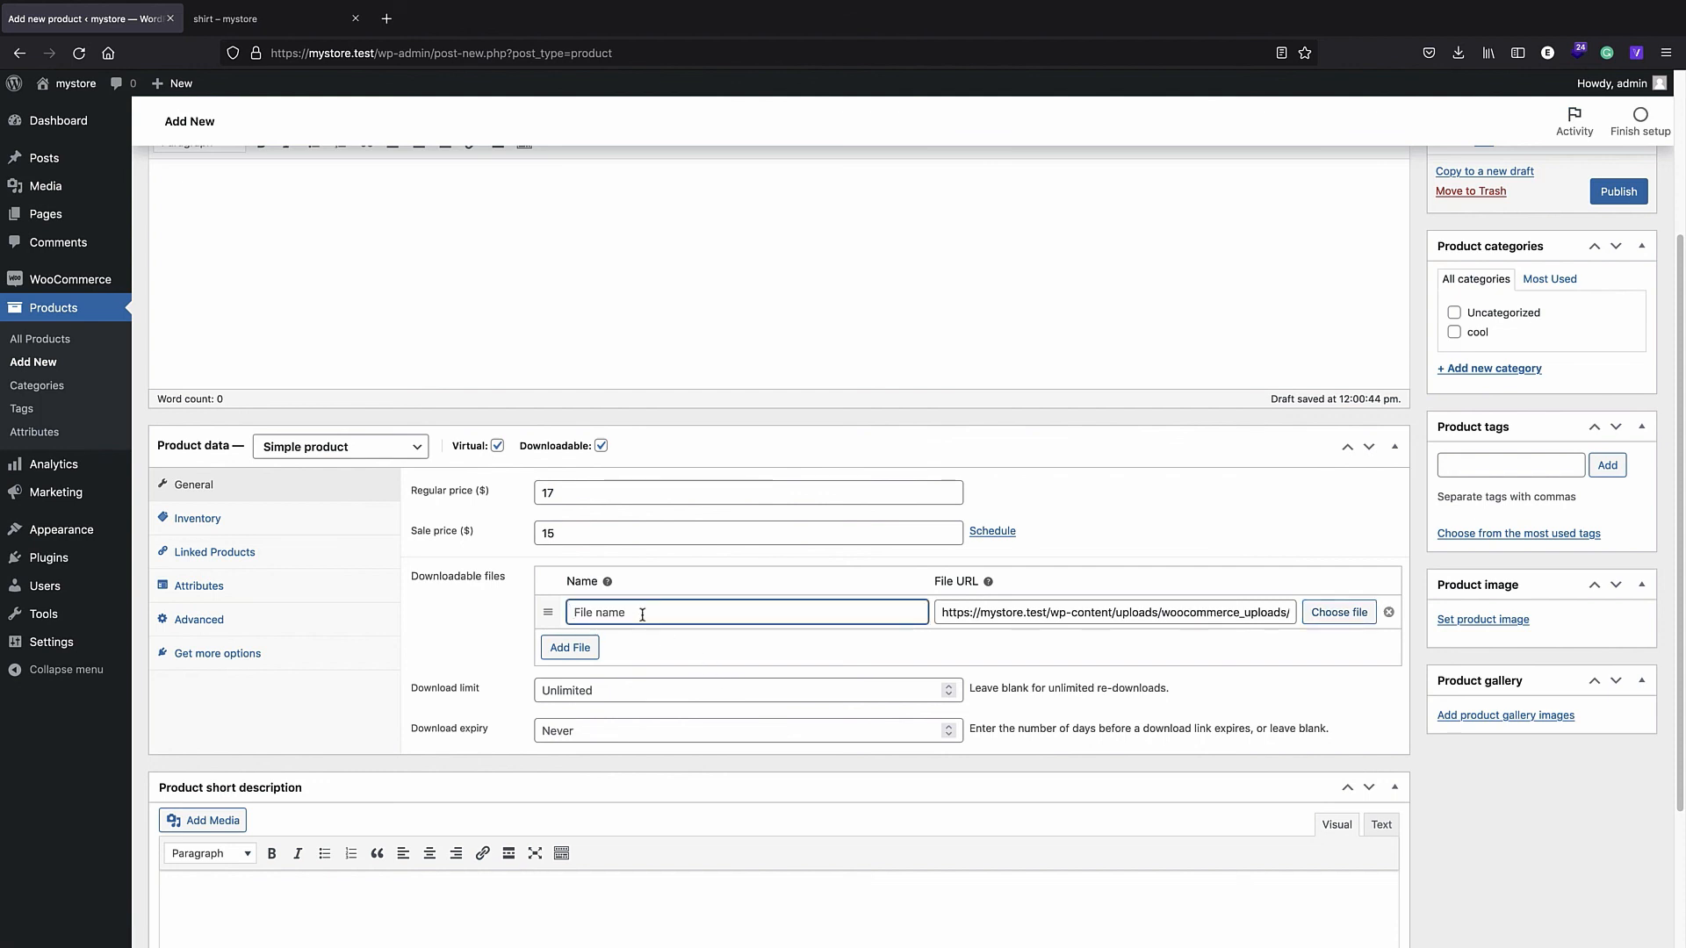
text(ticket)
click(1616, 193)
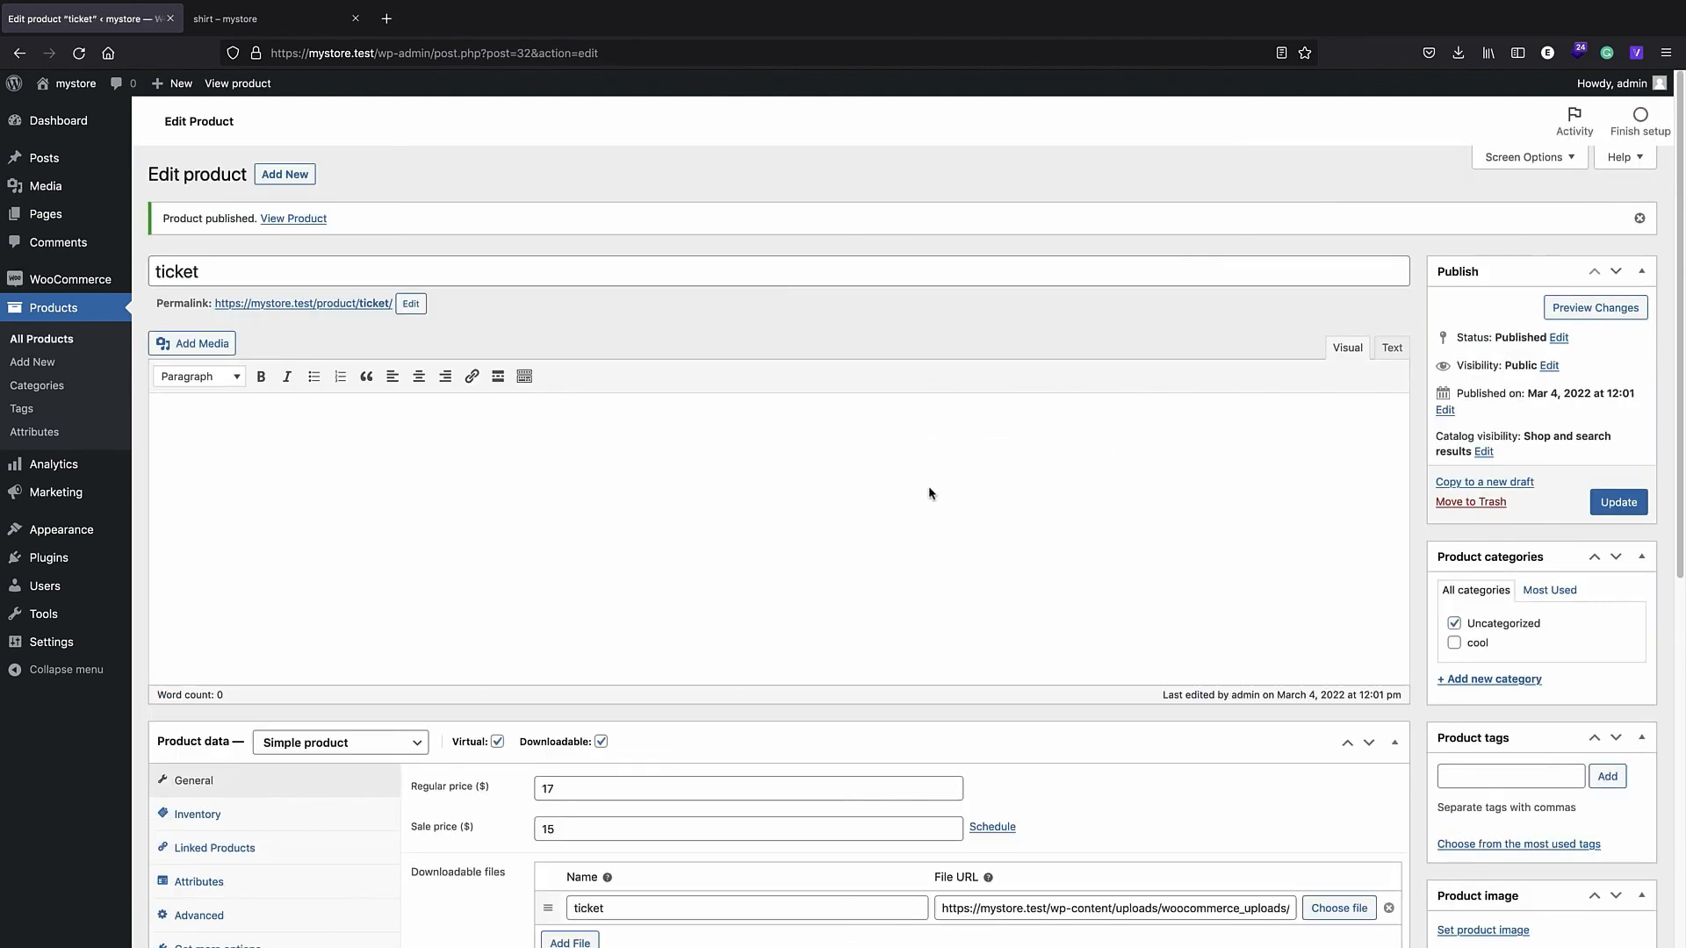
- Scroll through the published ticket product, then return to All Products
scroll(794, 527, down, 3)
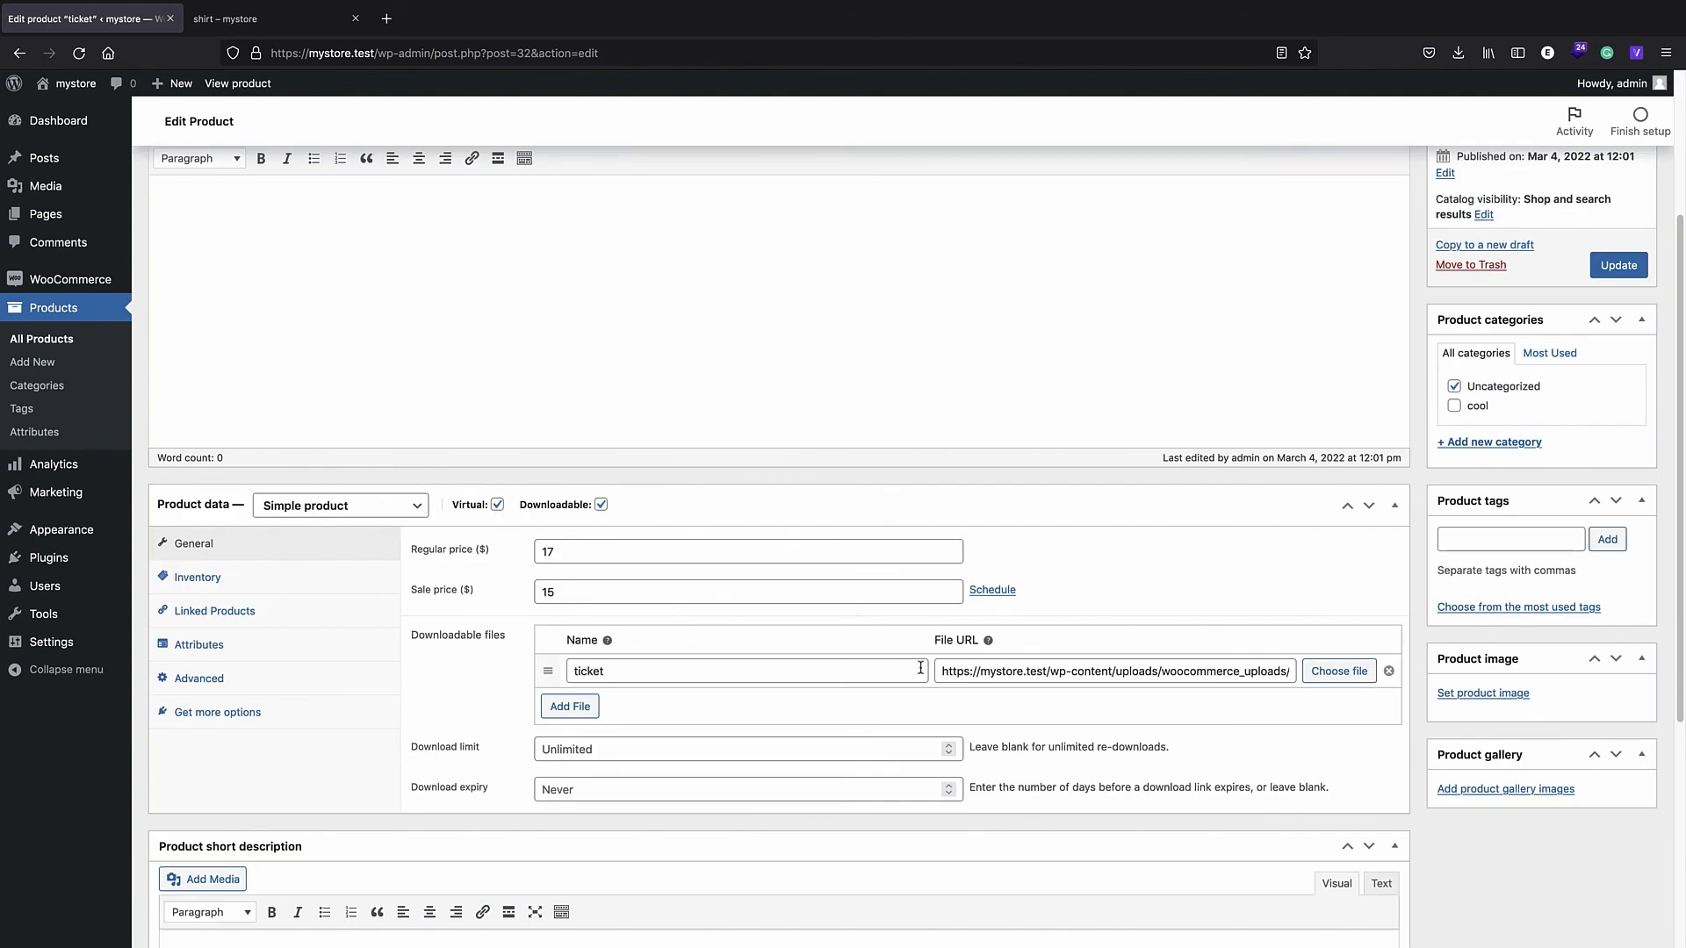
scroll(710, 779, up, 2)
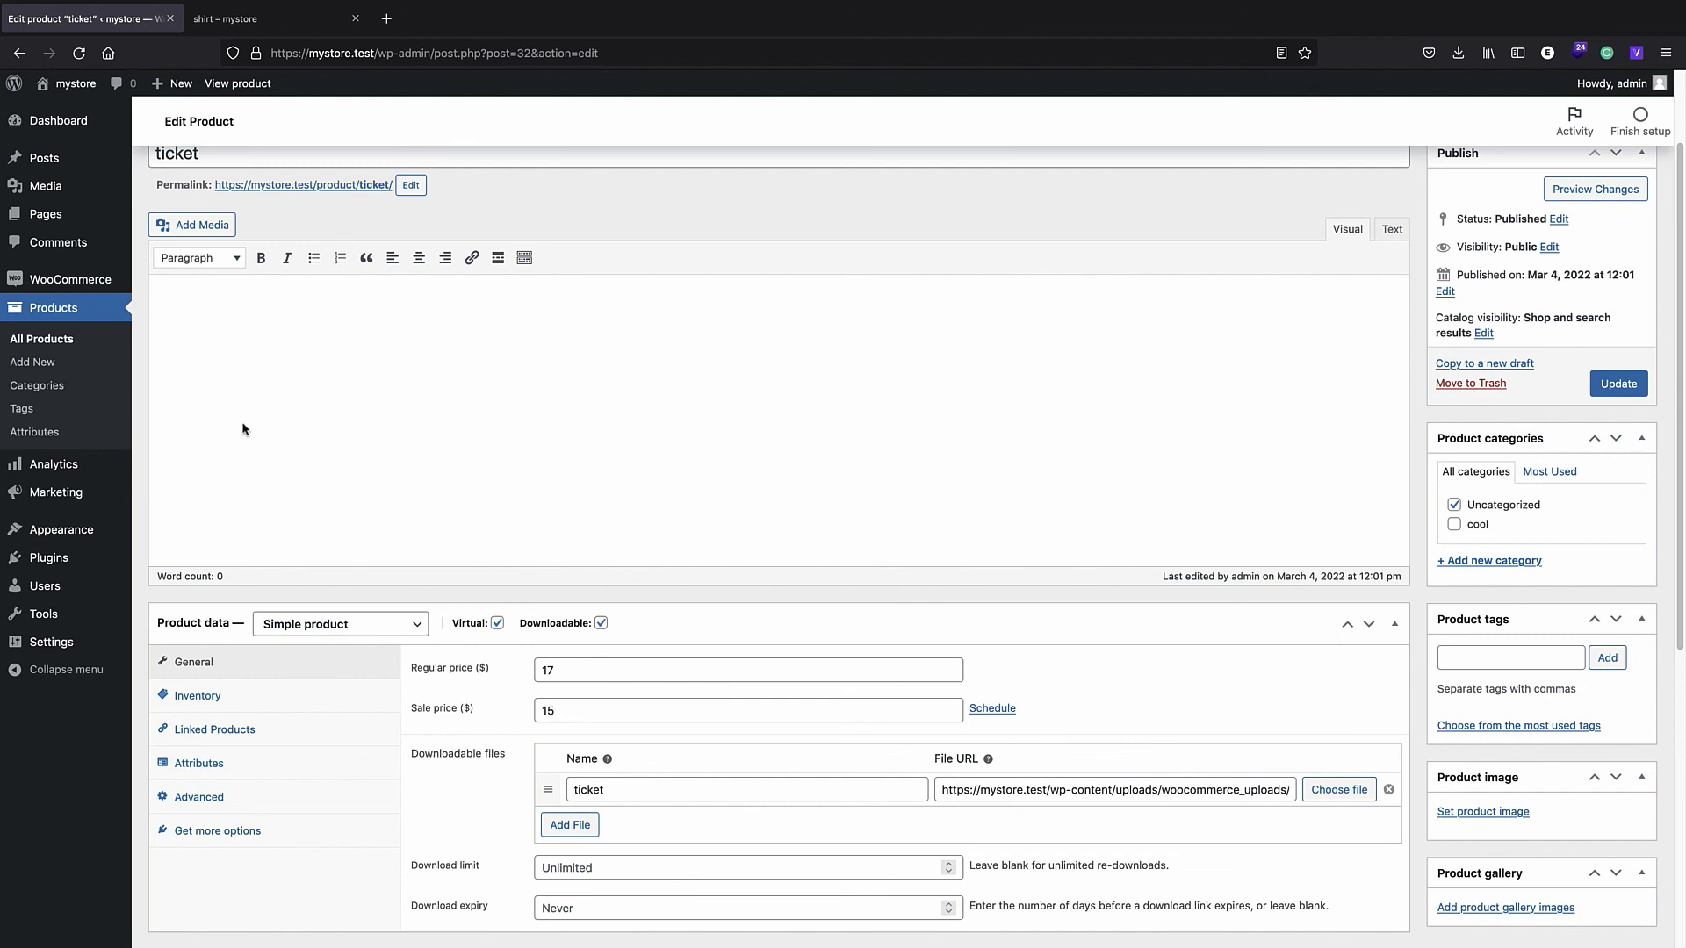
click(77, 344)
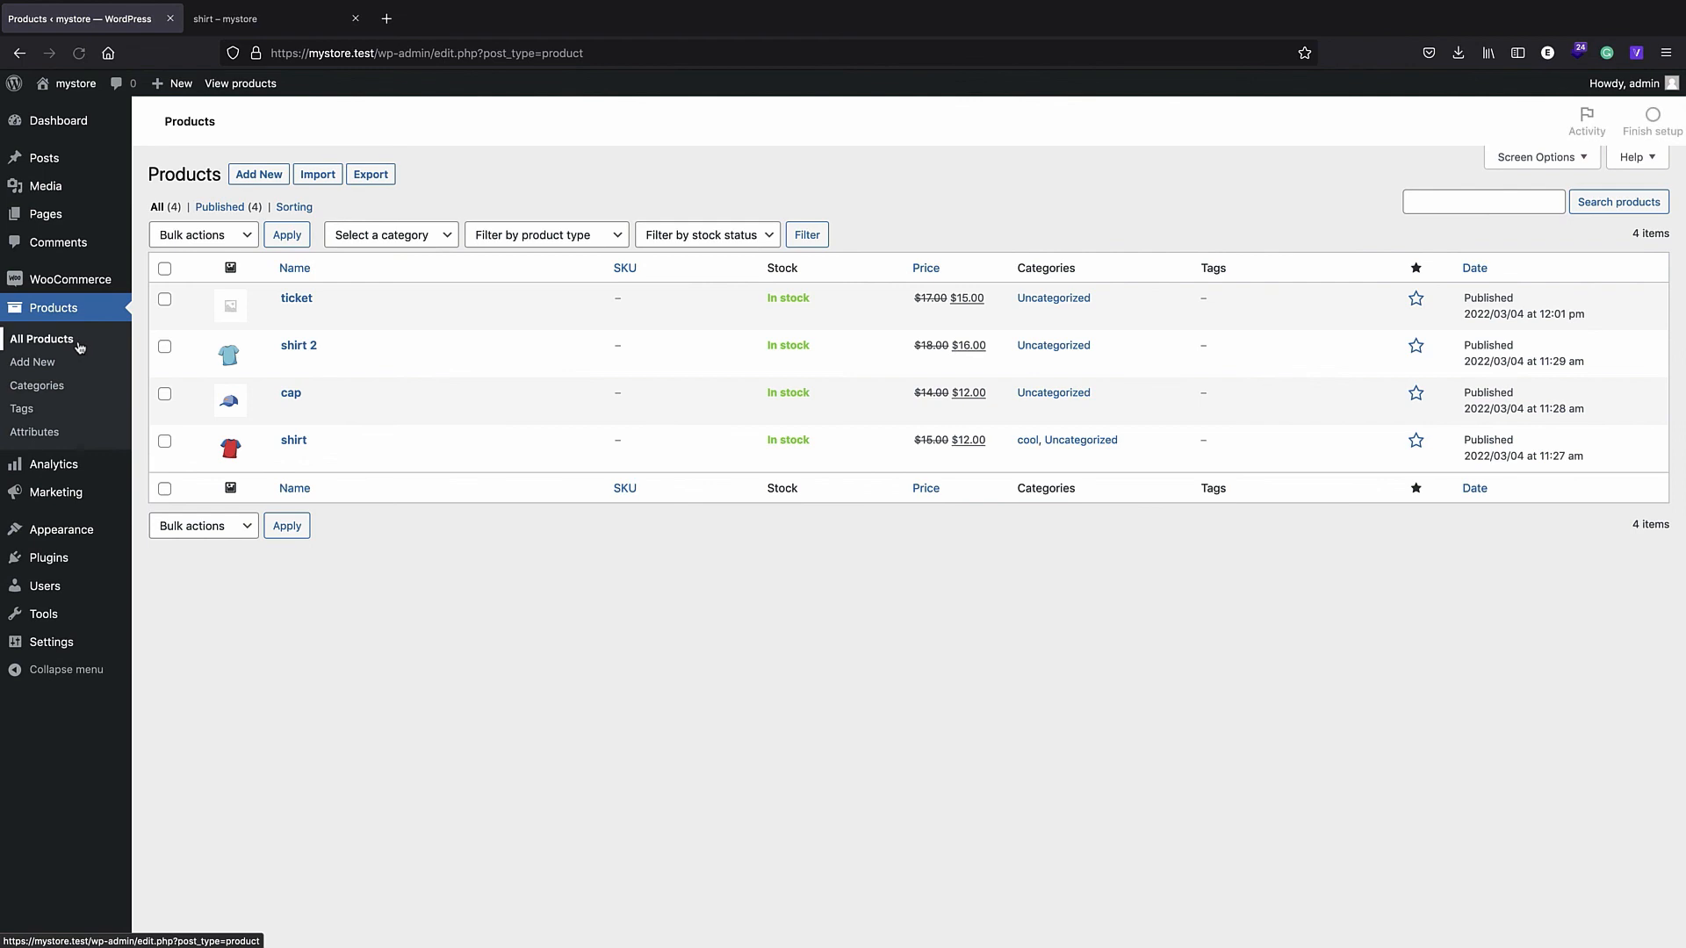
- Start a new shirt3 product, set its type to Variable product, and view its empty Variations tab
click(259, 175)
text(shirt3)
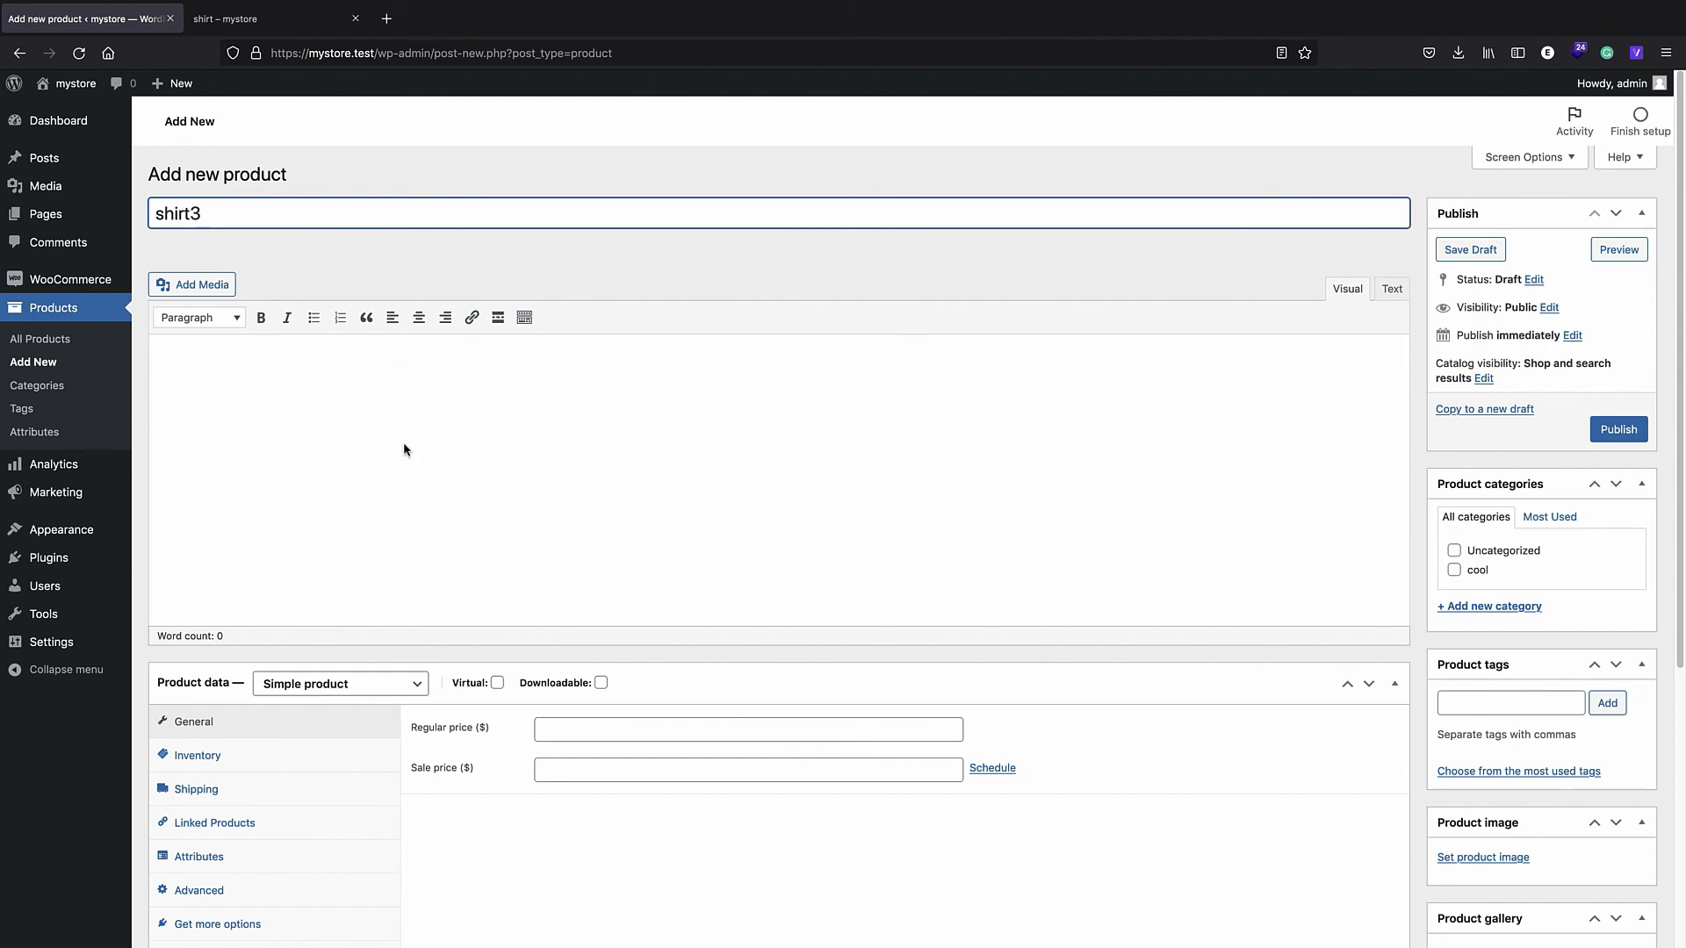
scroll(403, 450, down, 4)
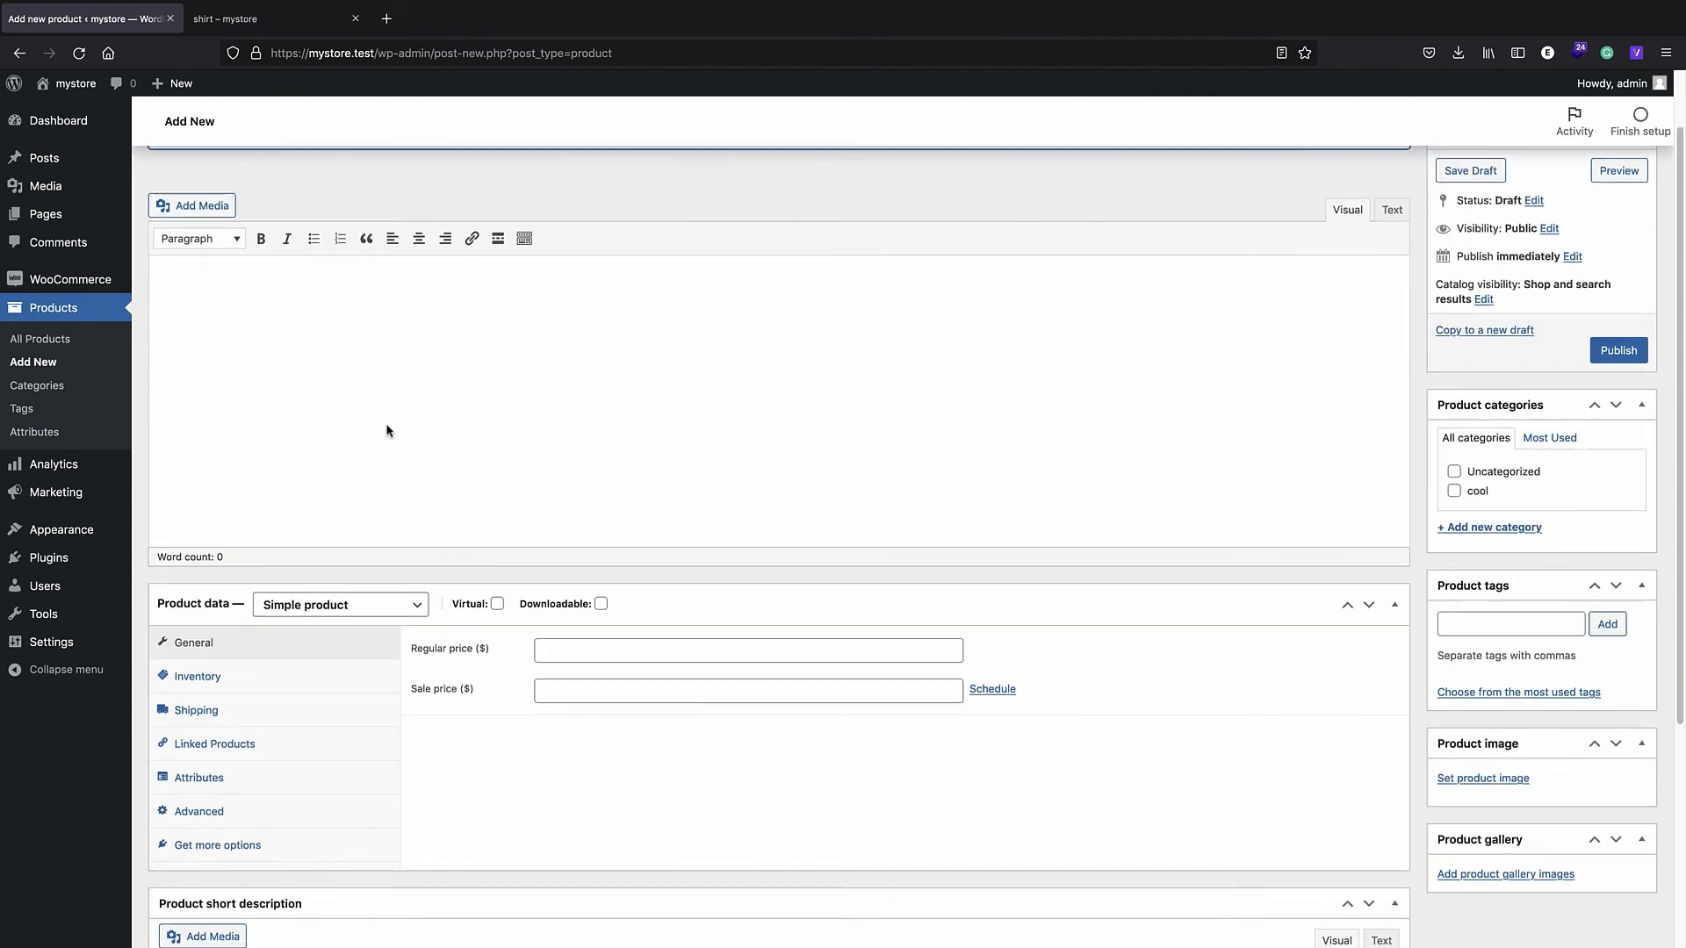
click(376, 500)
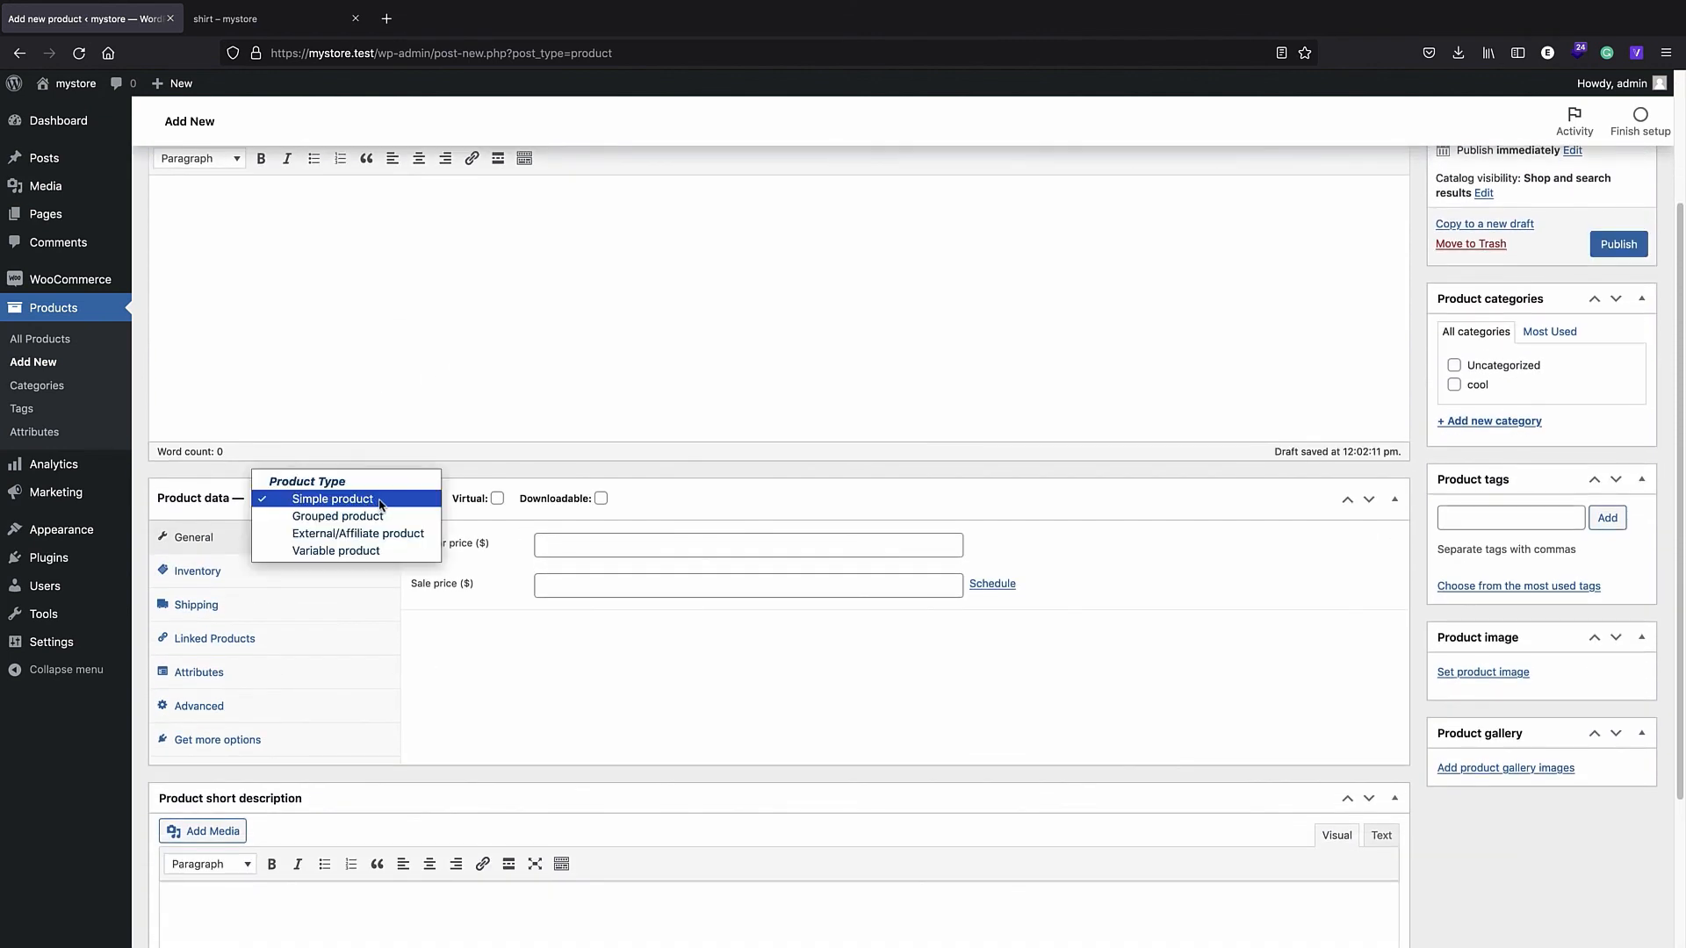
click(367, 551)
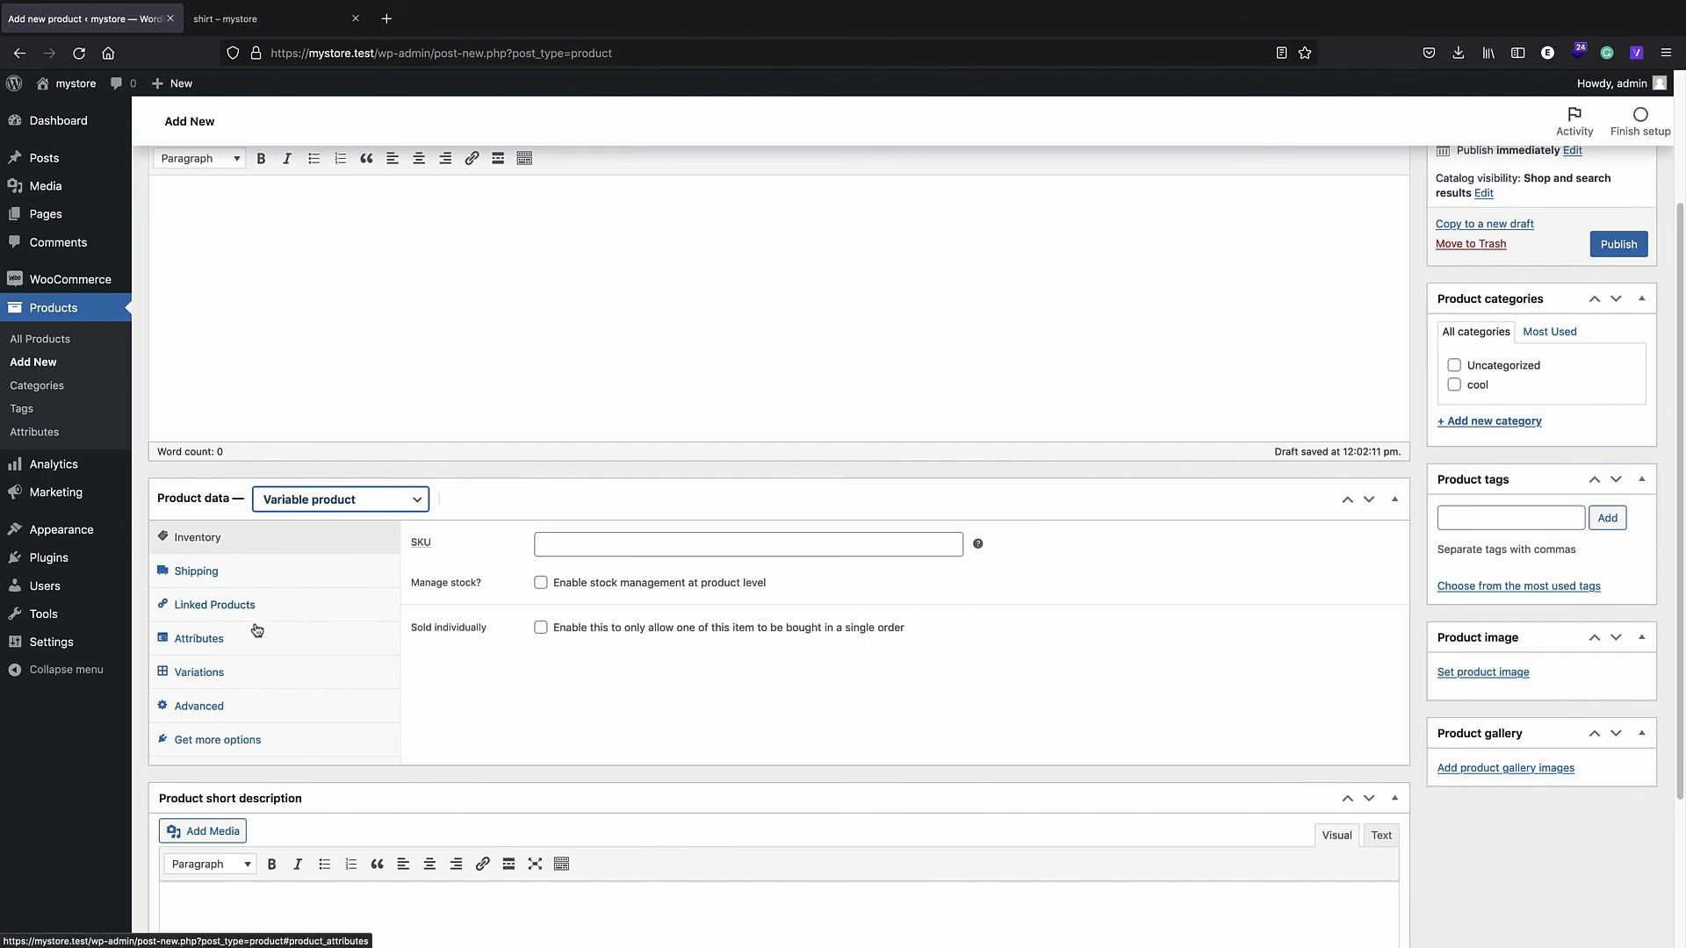
click(216, 676)
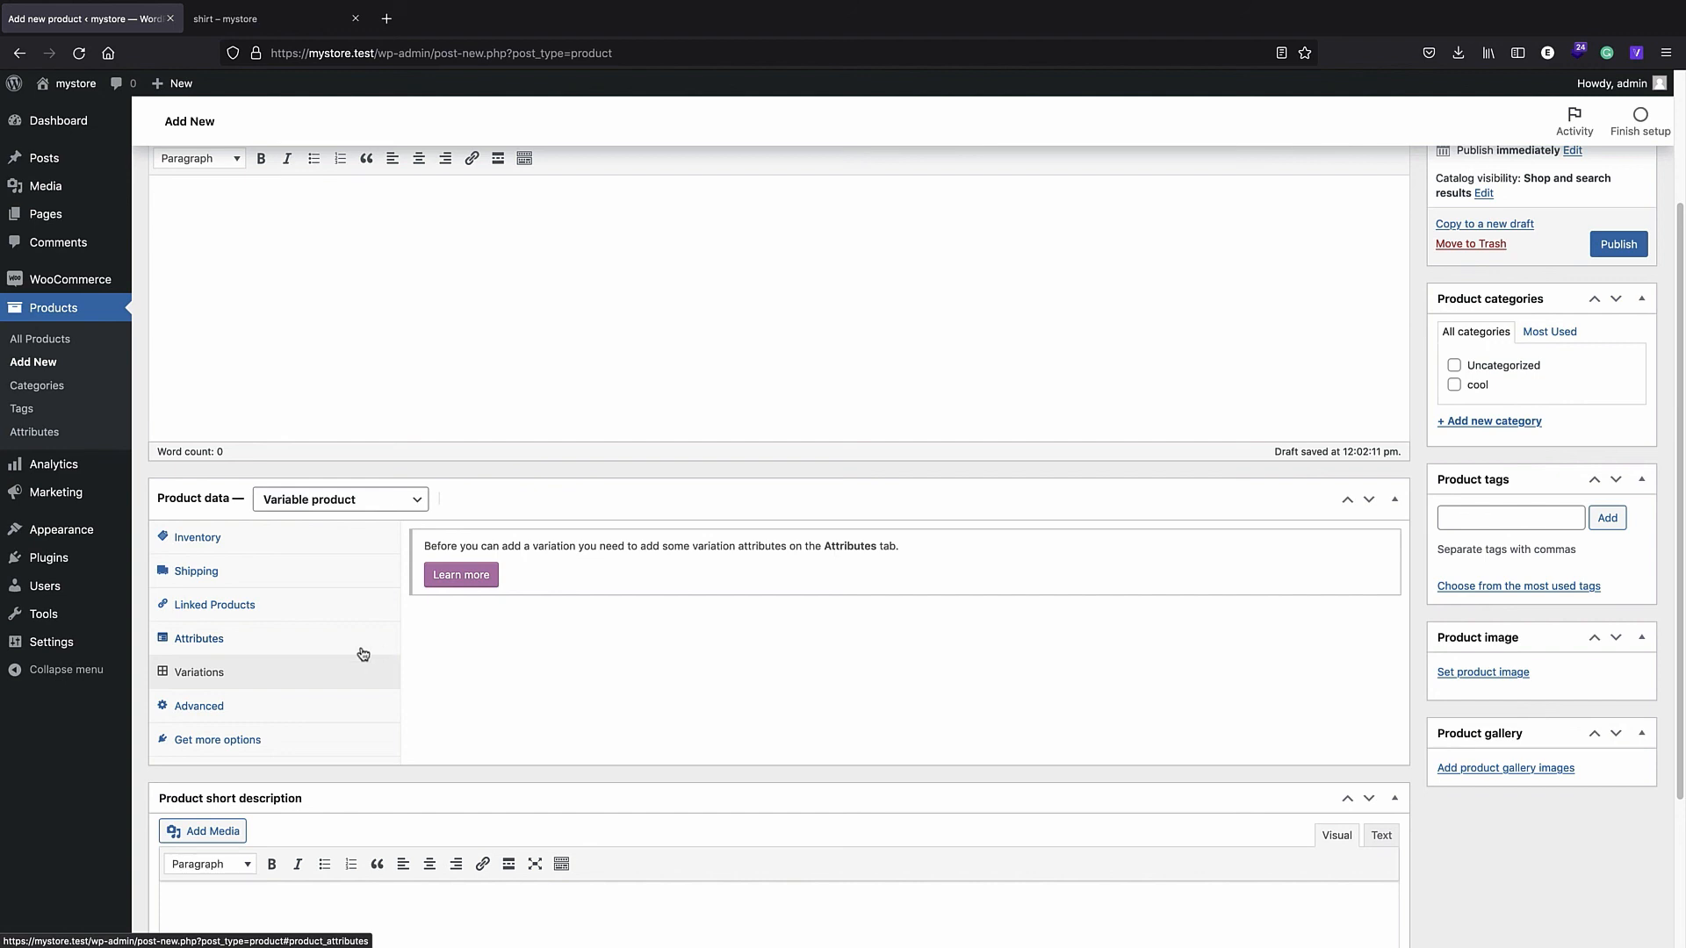
- Add a custom attribute color with values red | green | blue and save it
click(269, 647)
click(538, 544)
click(539, 541)
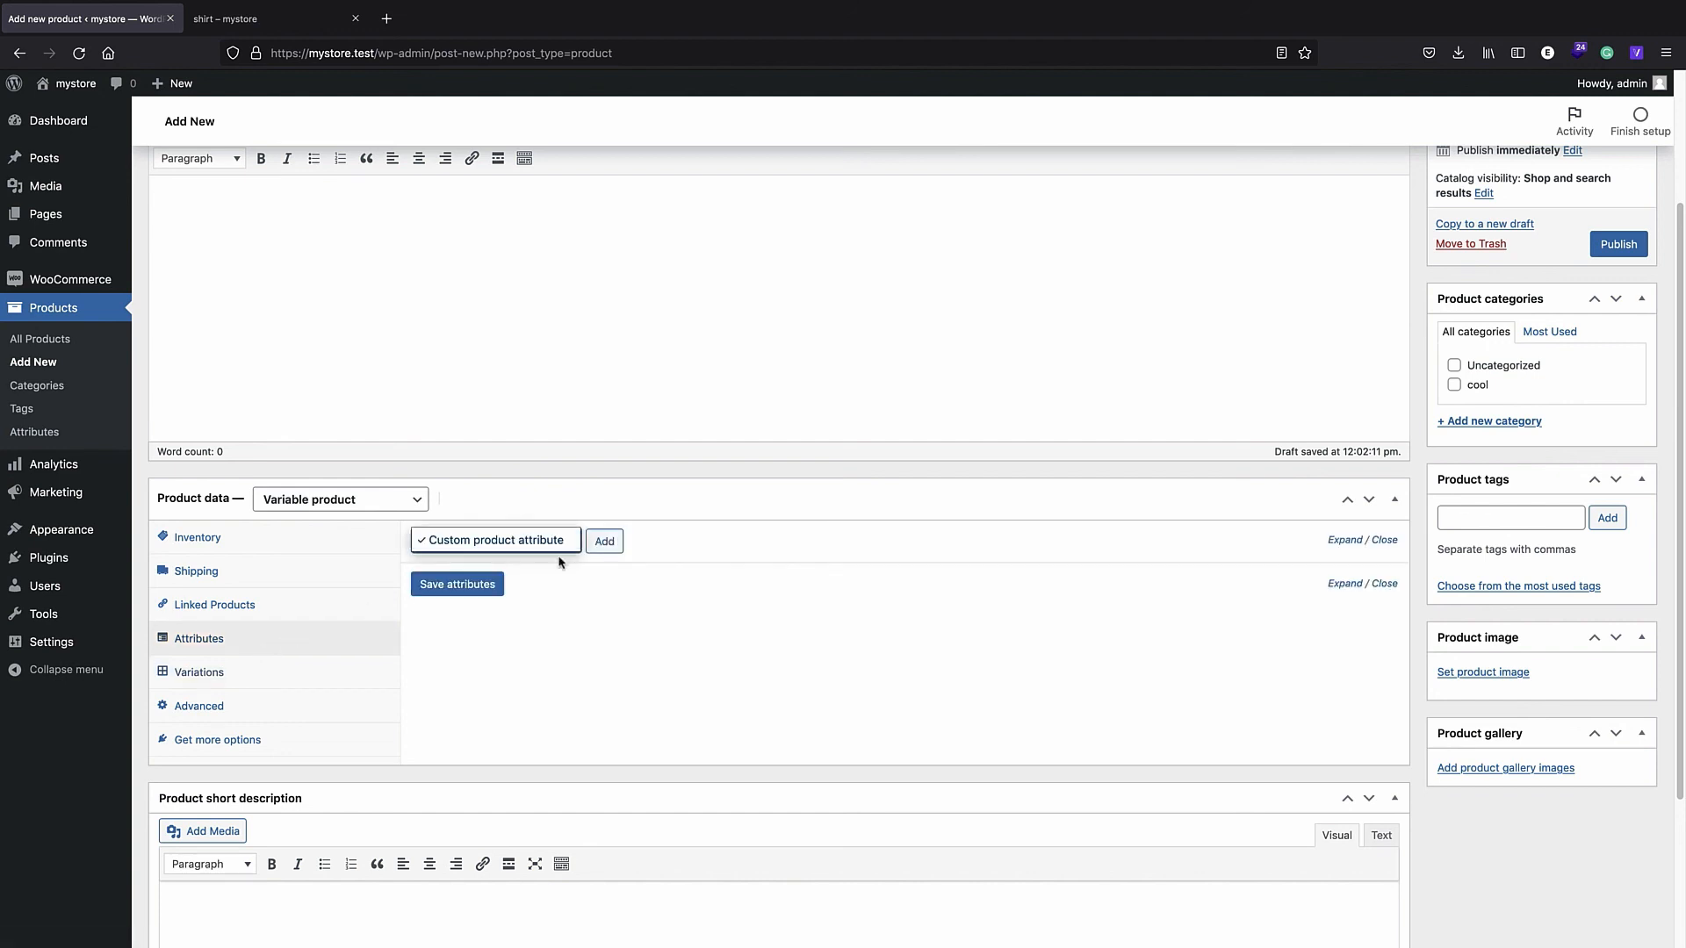
click(605, 545)
click(505, 655)
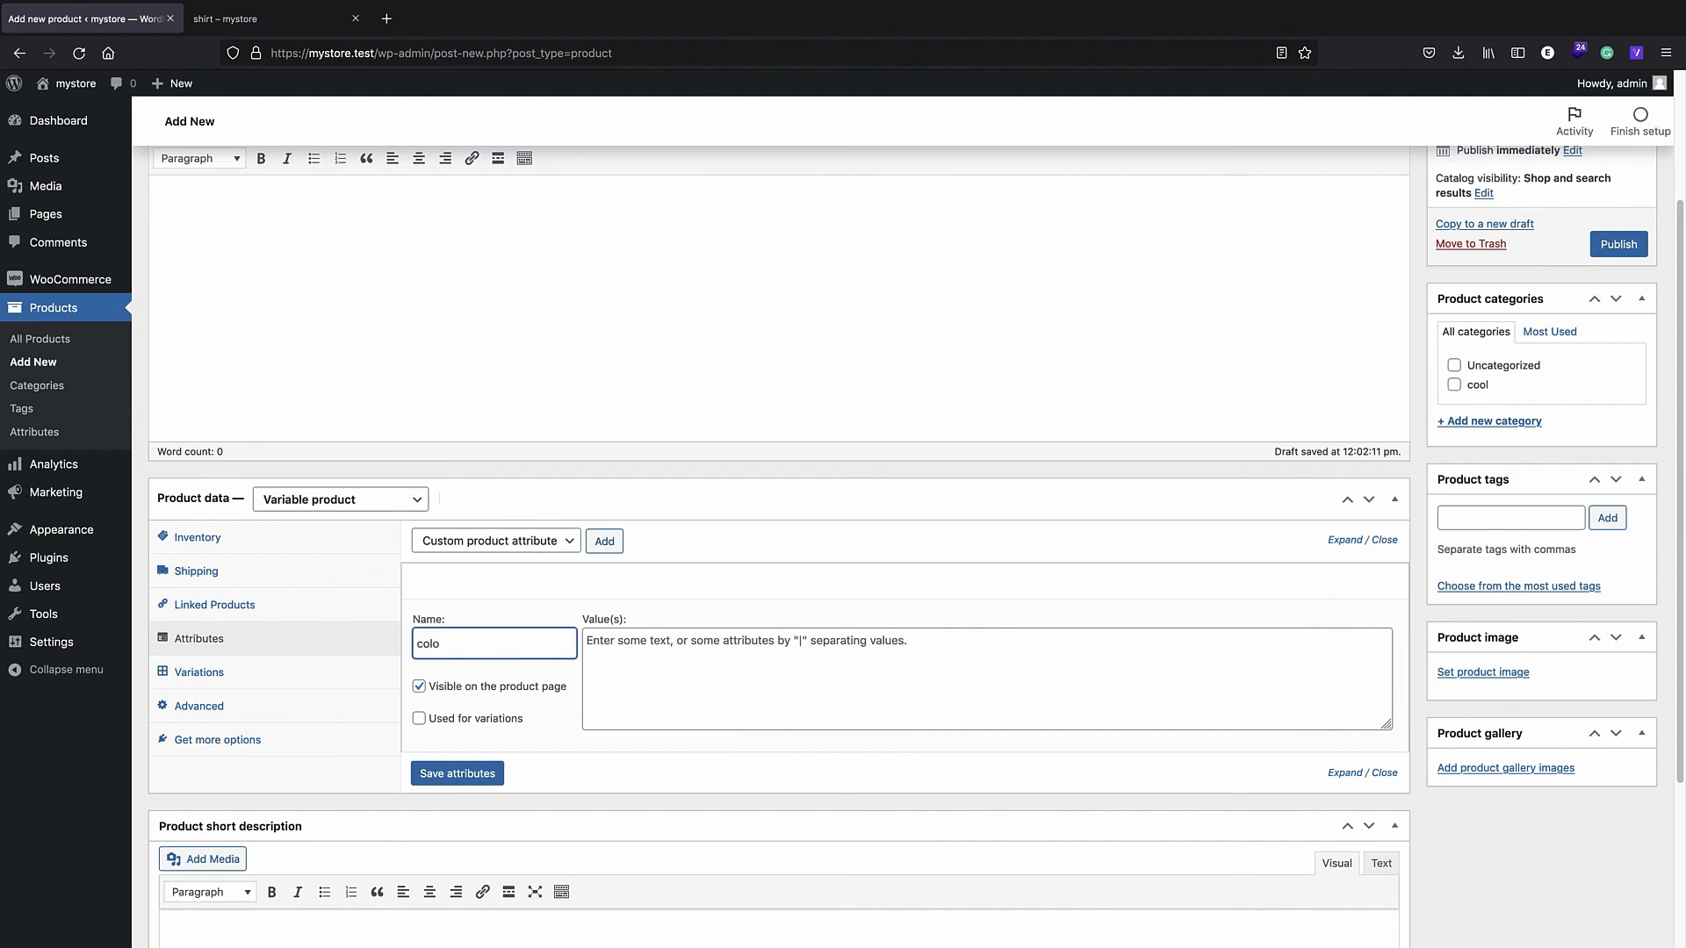
click(642, 649)
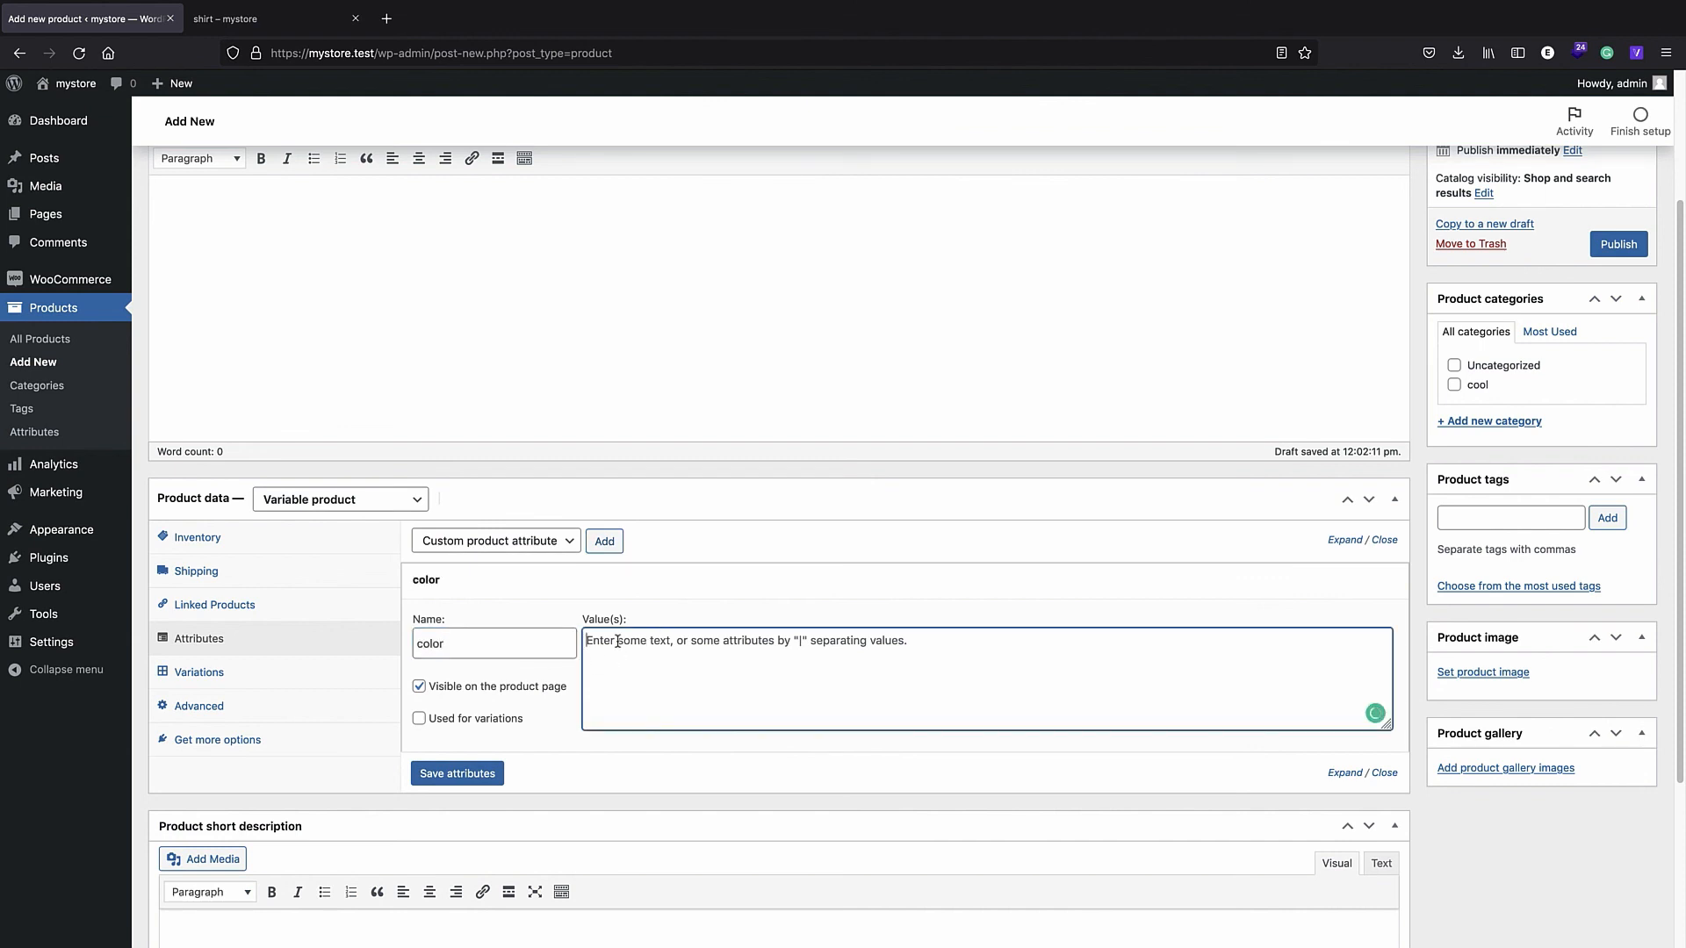
text(red|green|blue)
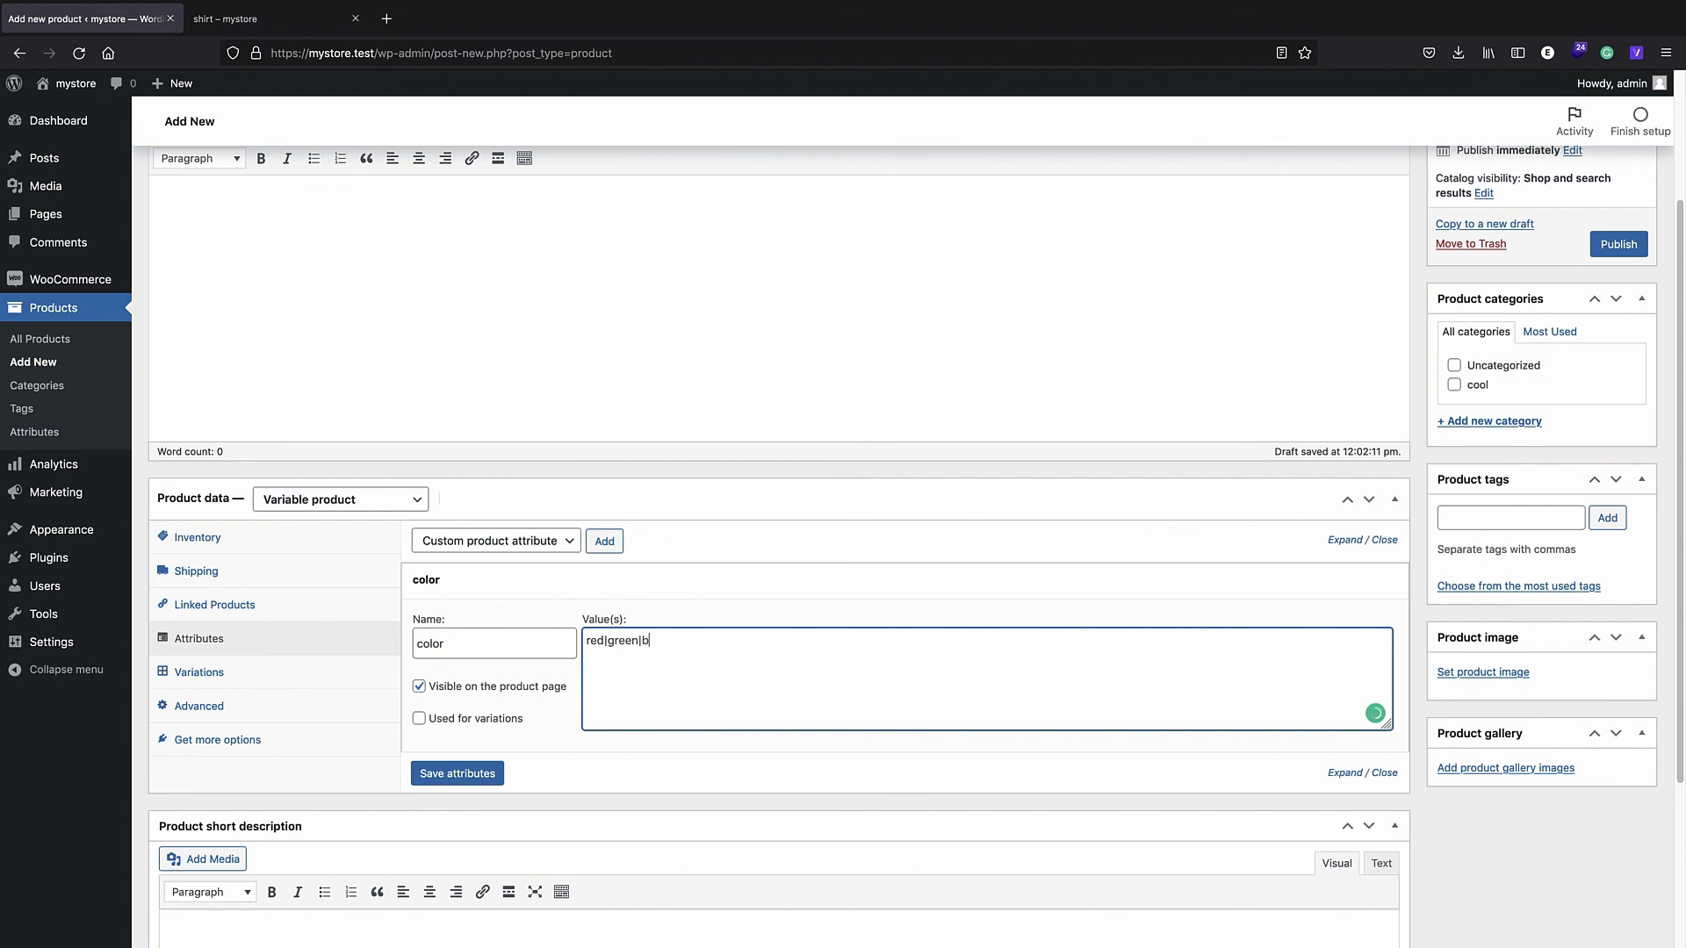
click(468, 768)
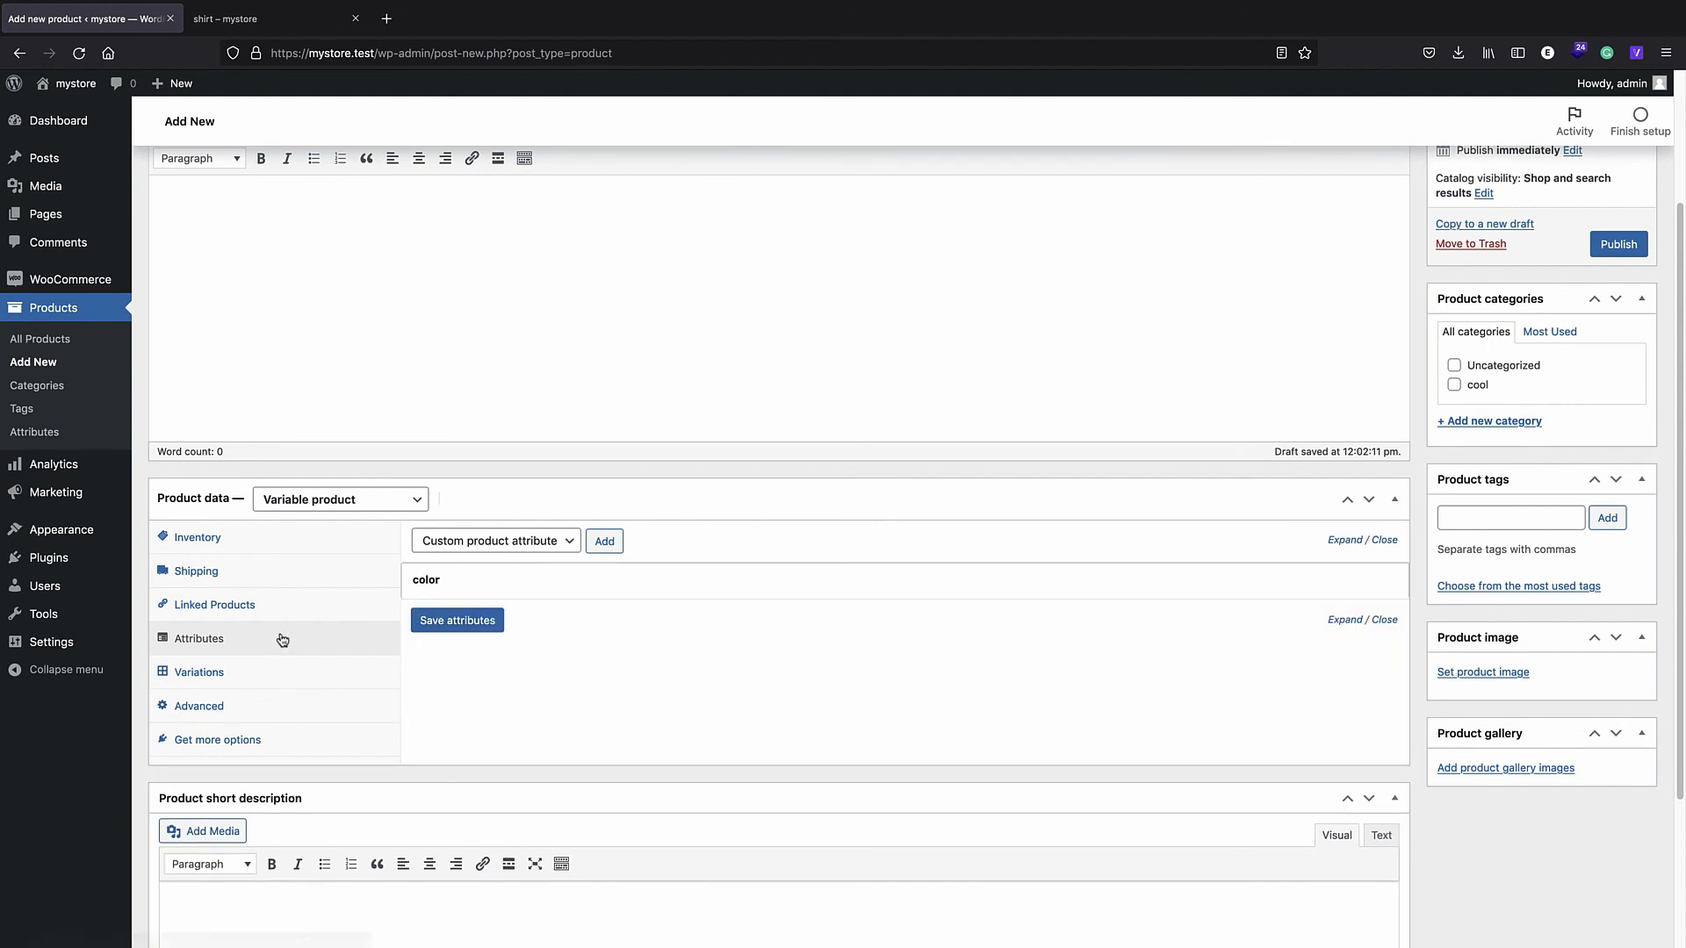
- Tick Used for variations on the color attribute and save the attributes again
click(204, 684)
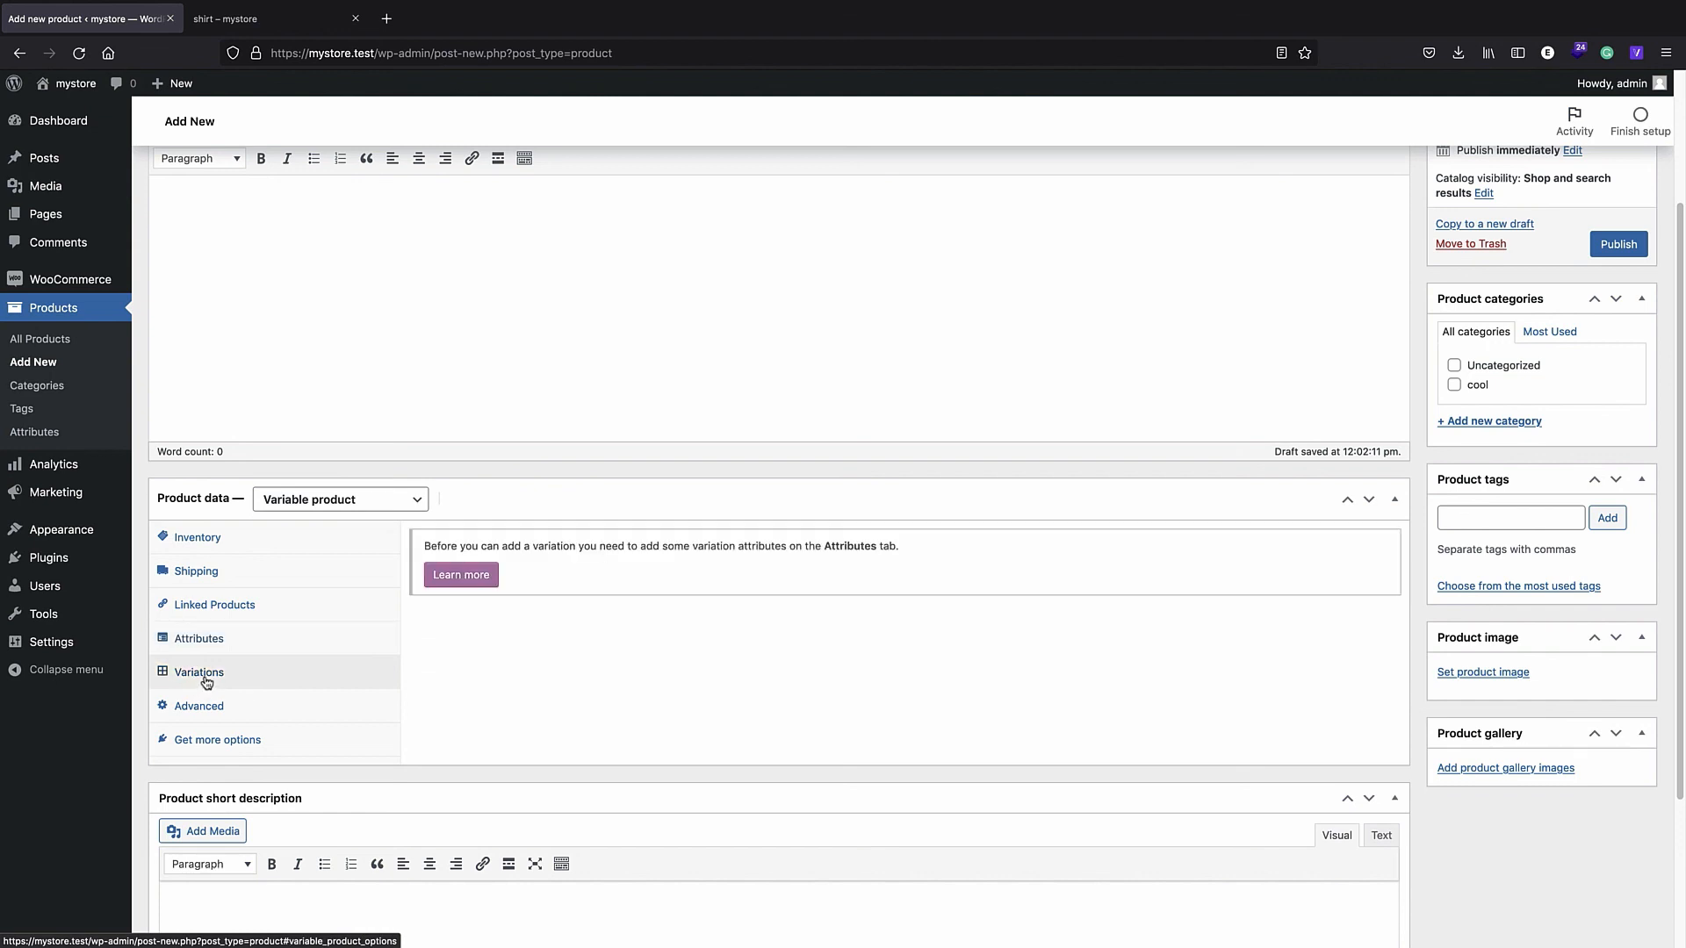
click(226, 651)
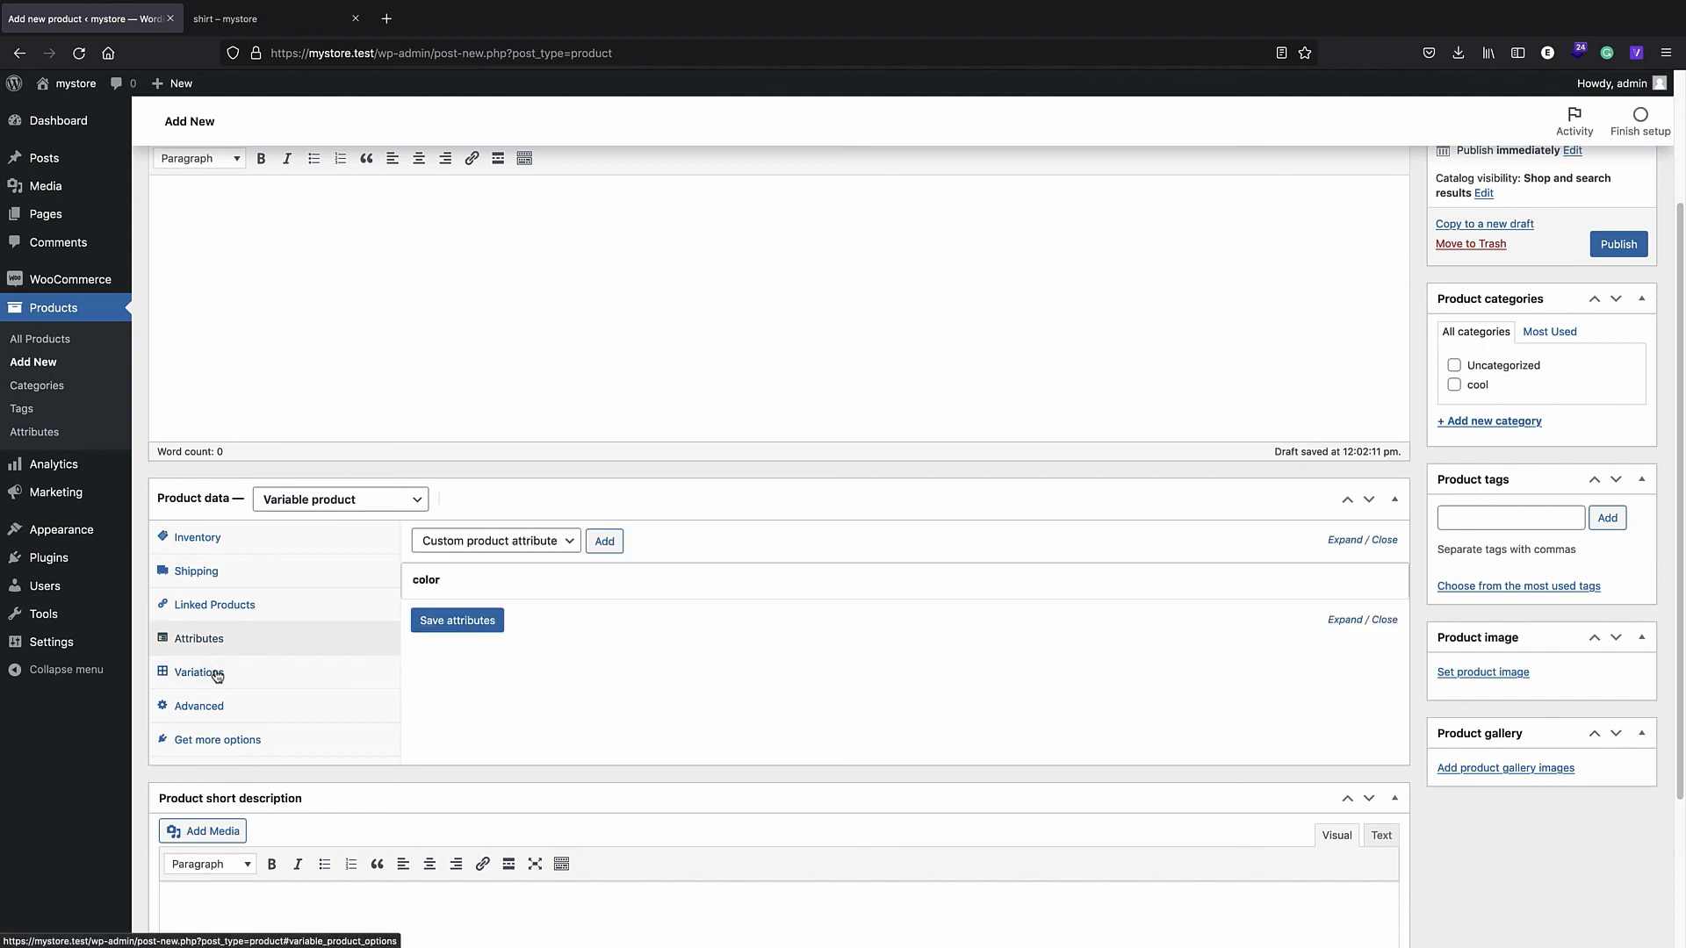
click(214, 672)
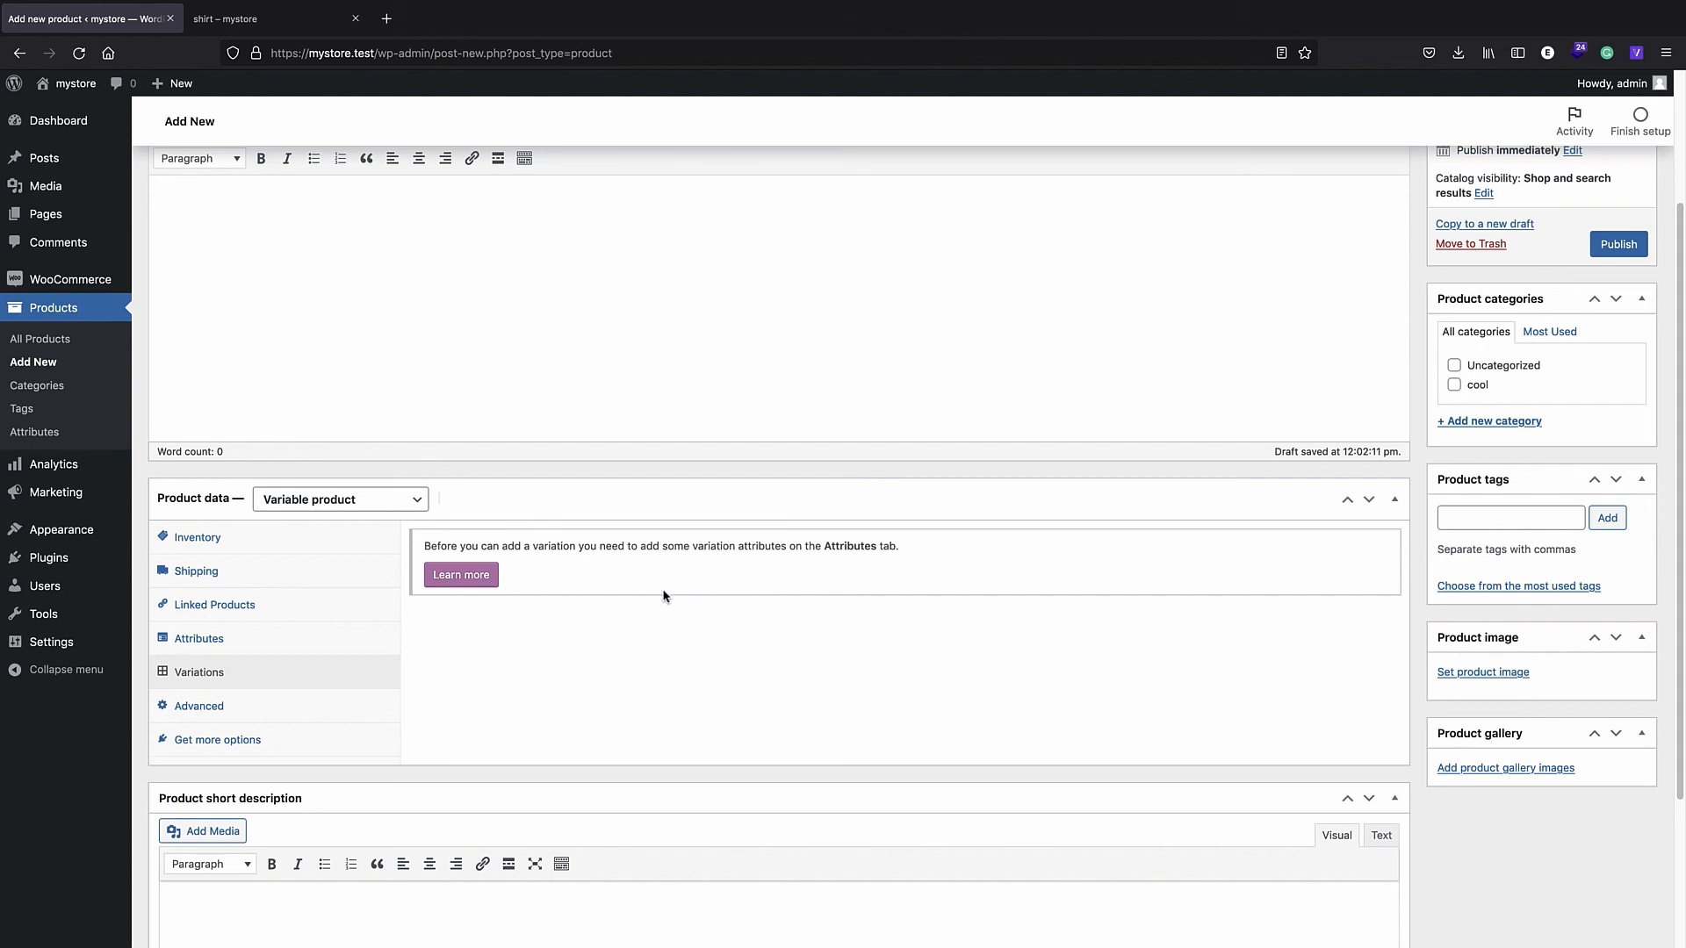
click(273, 648)
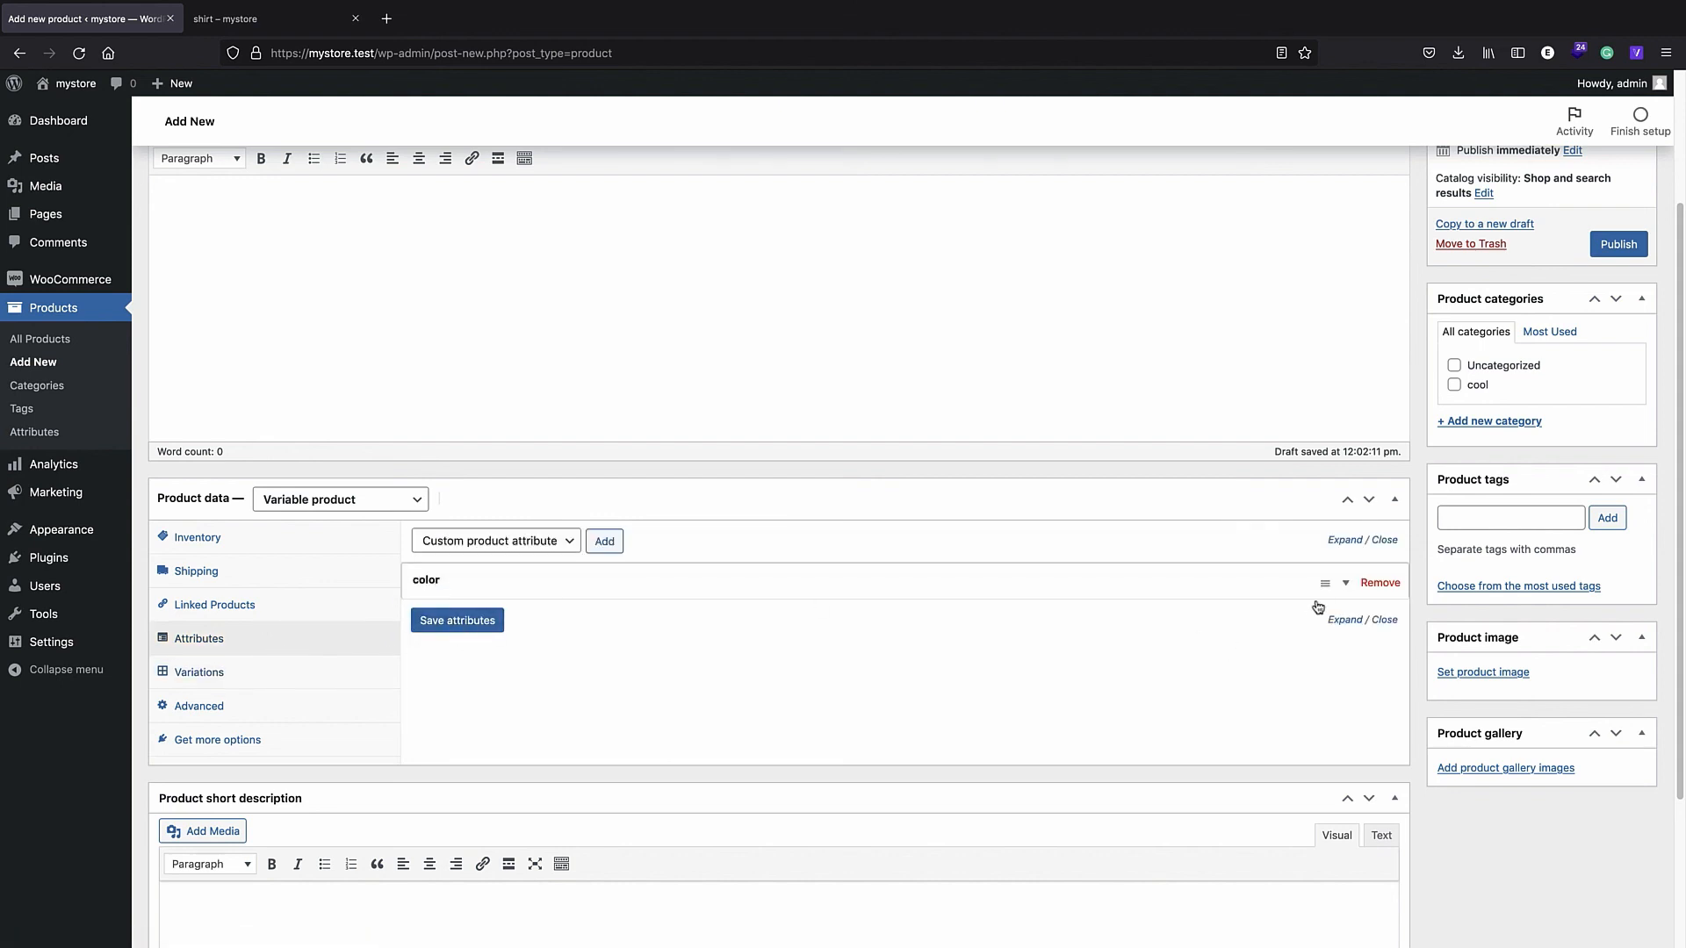
click(1344, 583)
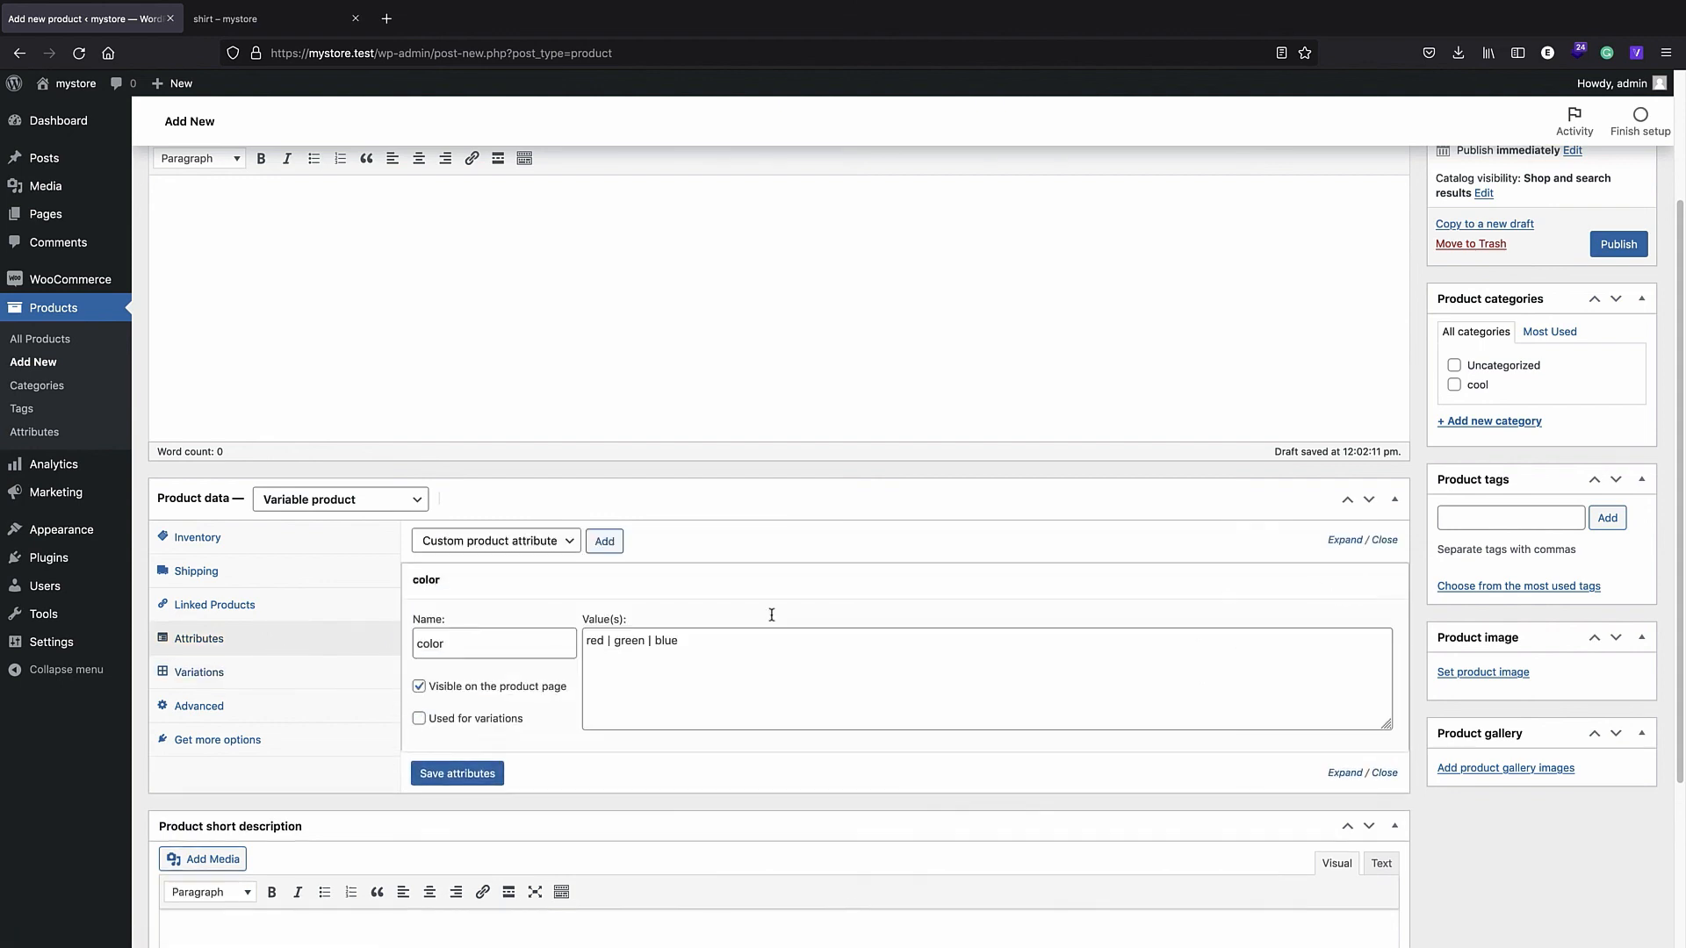
click(420, 722)
click(453, 771)
- Run Create variations from all attributes, confirm both prompts, and expand red variation #35
click(201, 672)
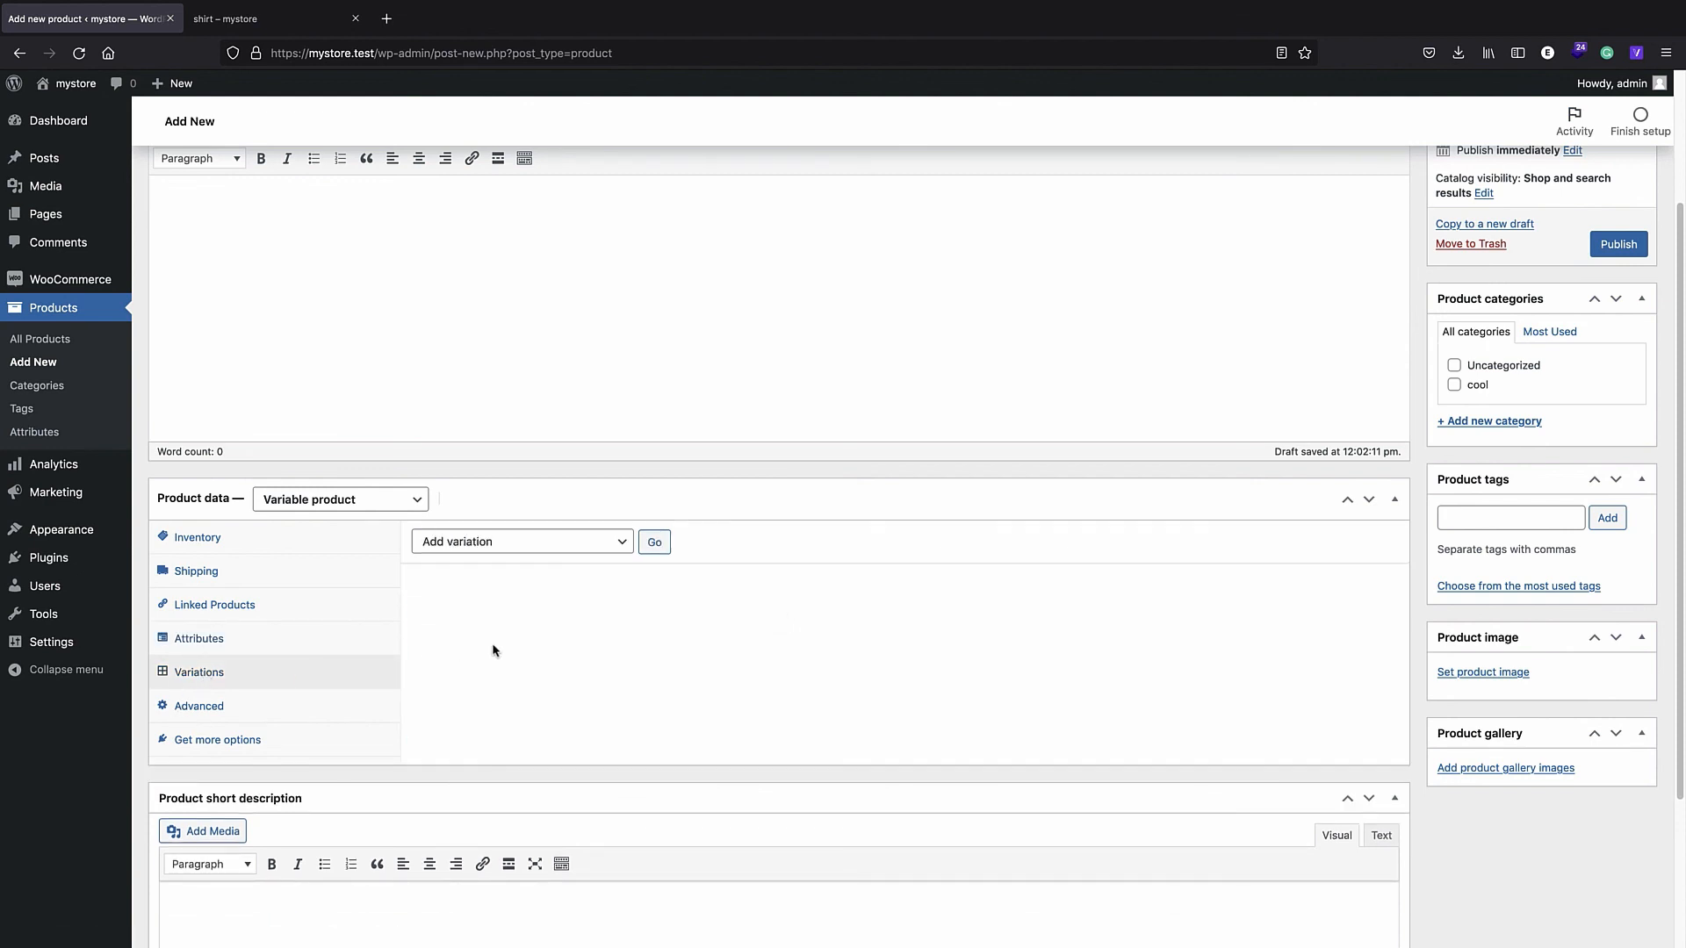
click(519, 550)
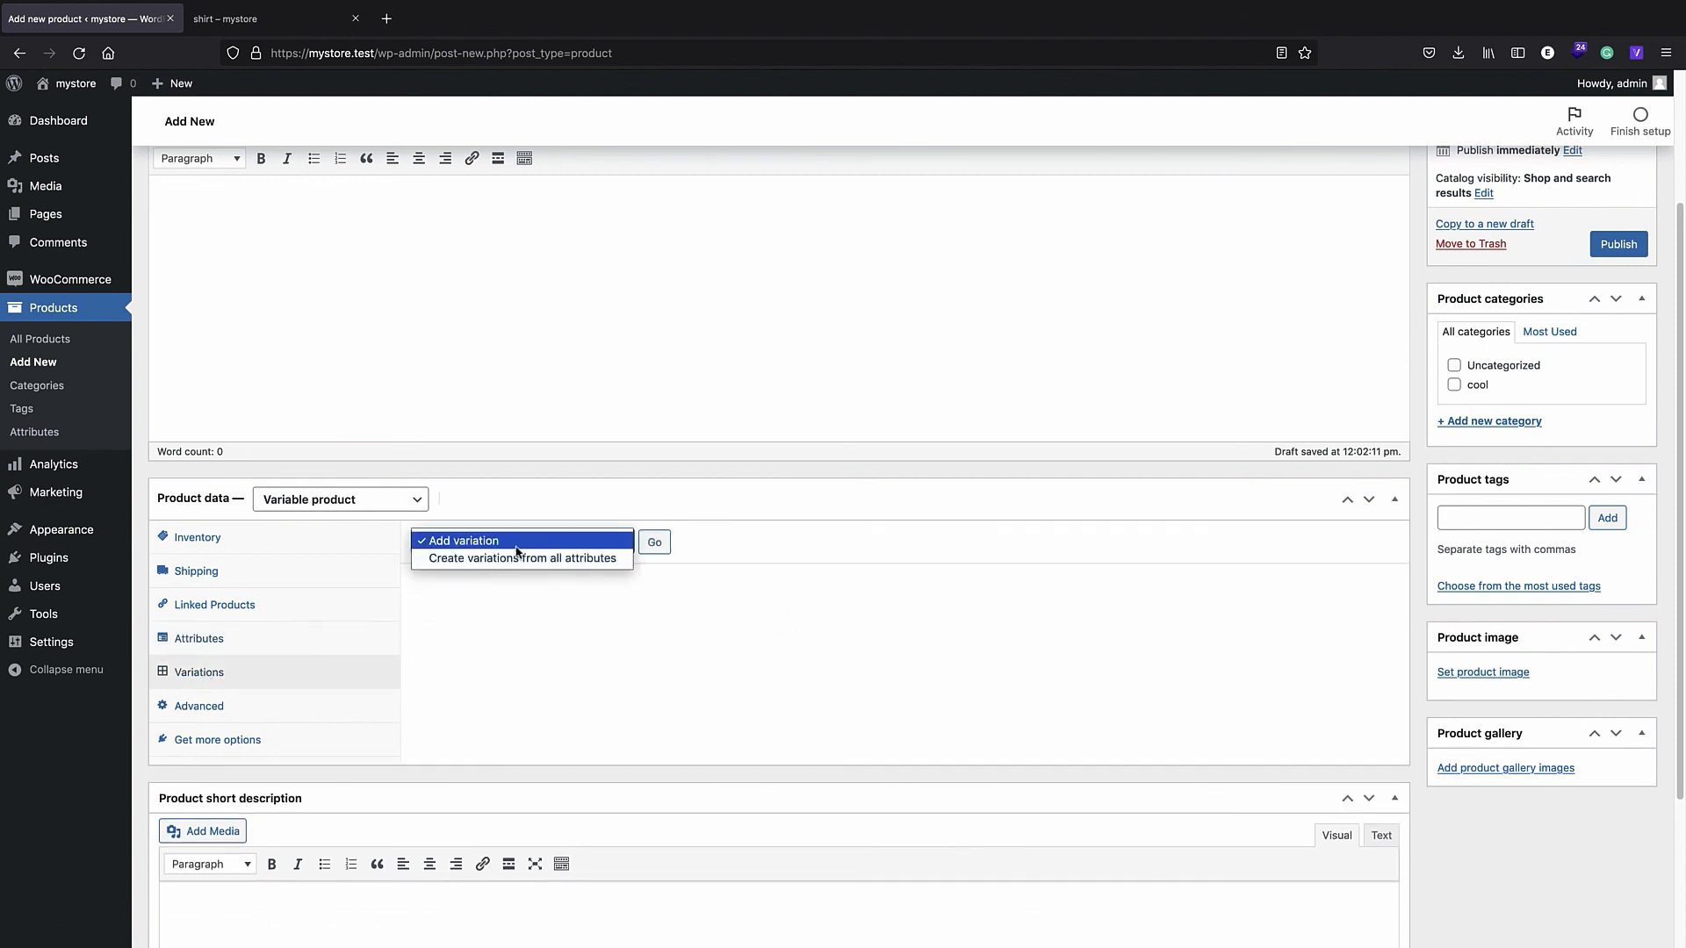
click(229, 672)
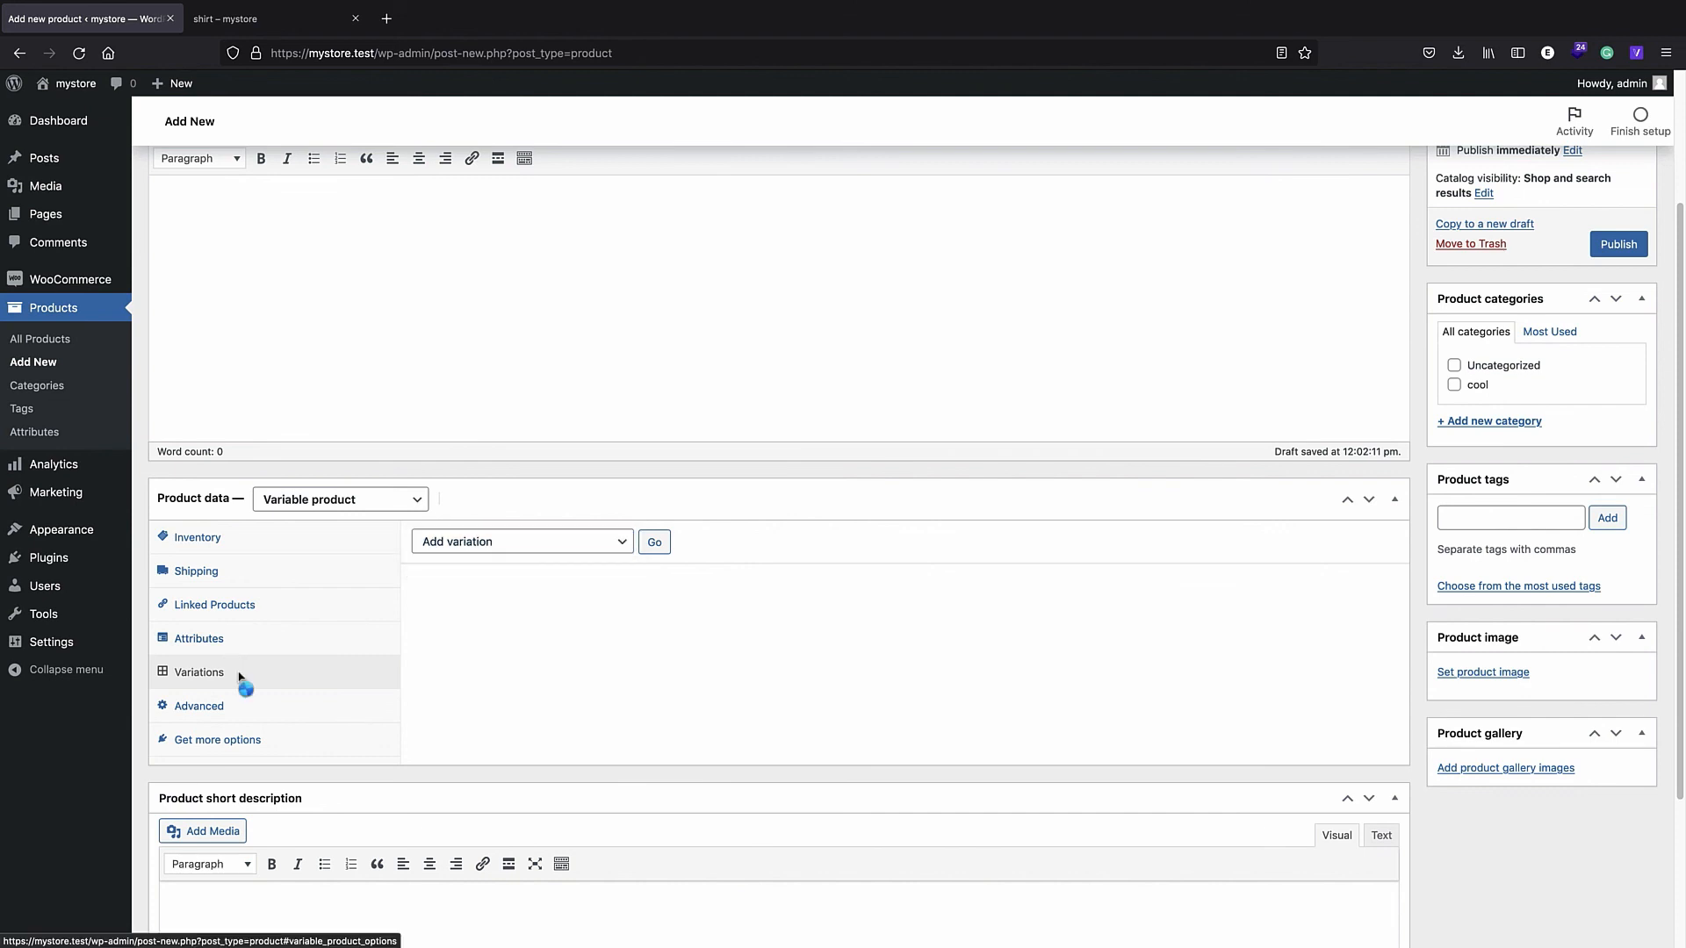
click(505, 548)
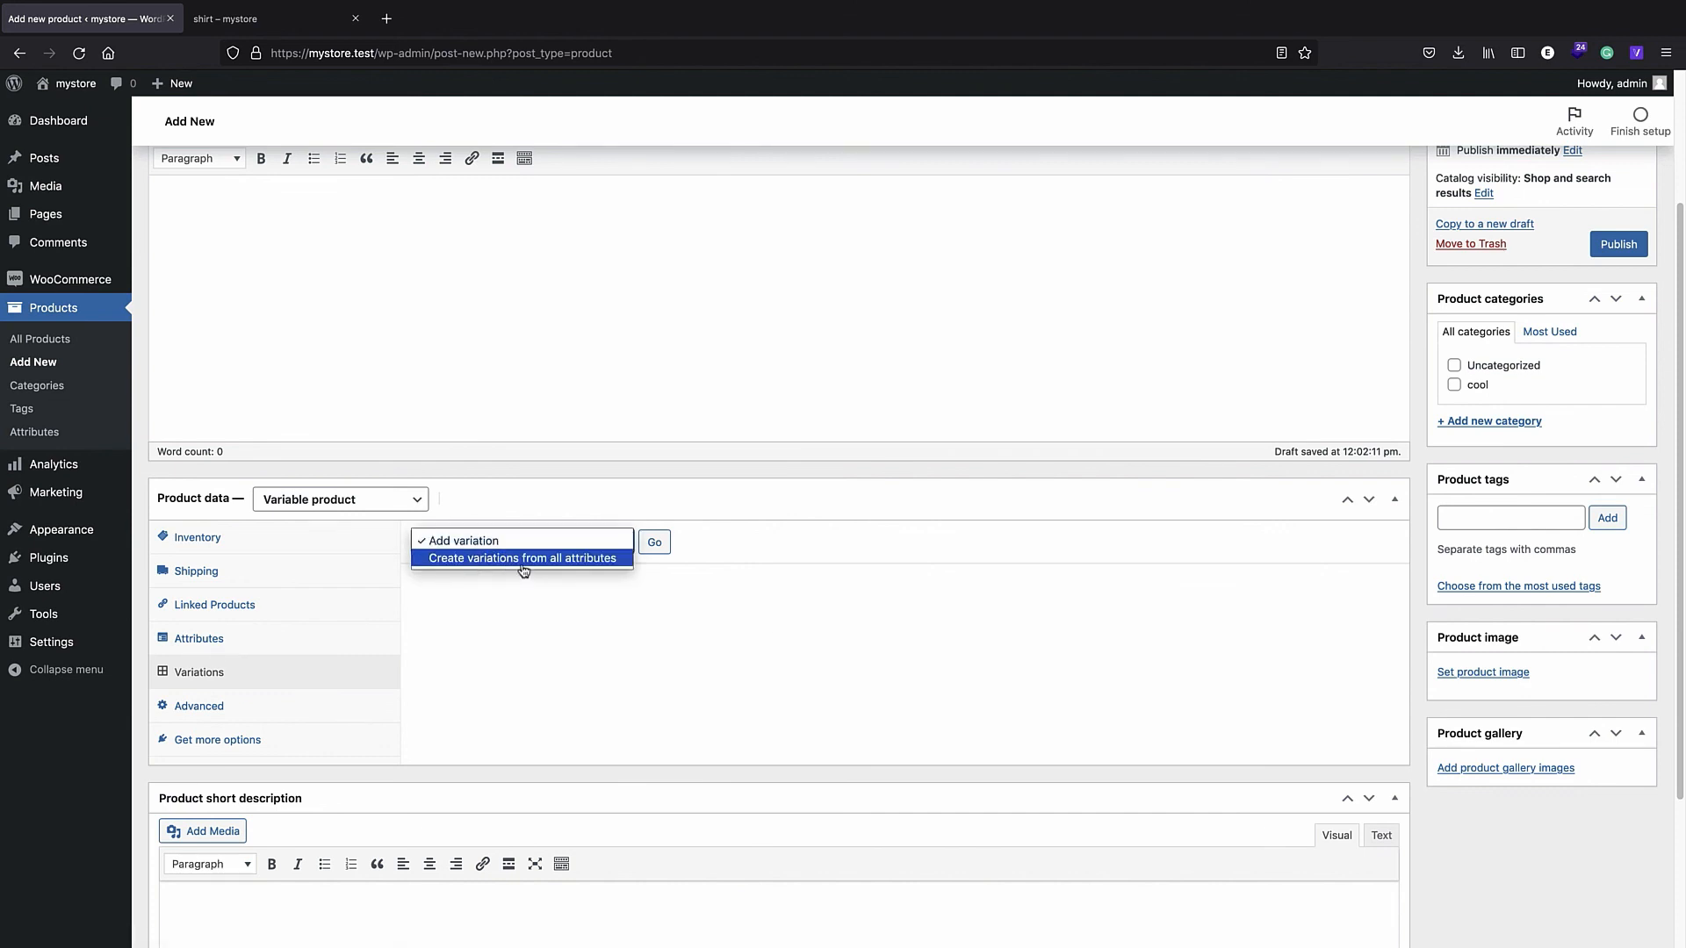
click(516, 559)
click(654, 542)
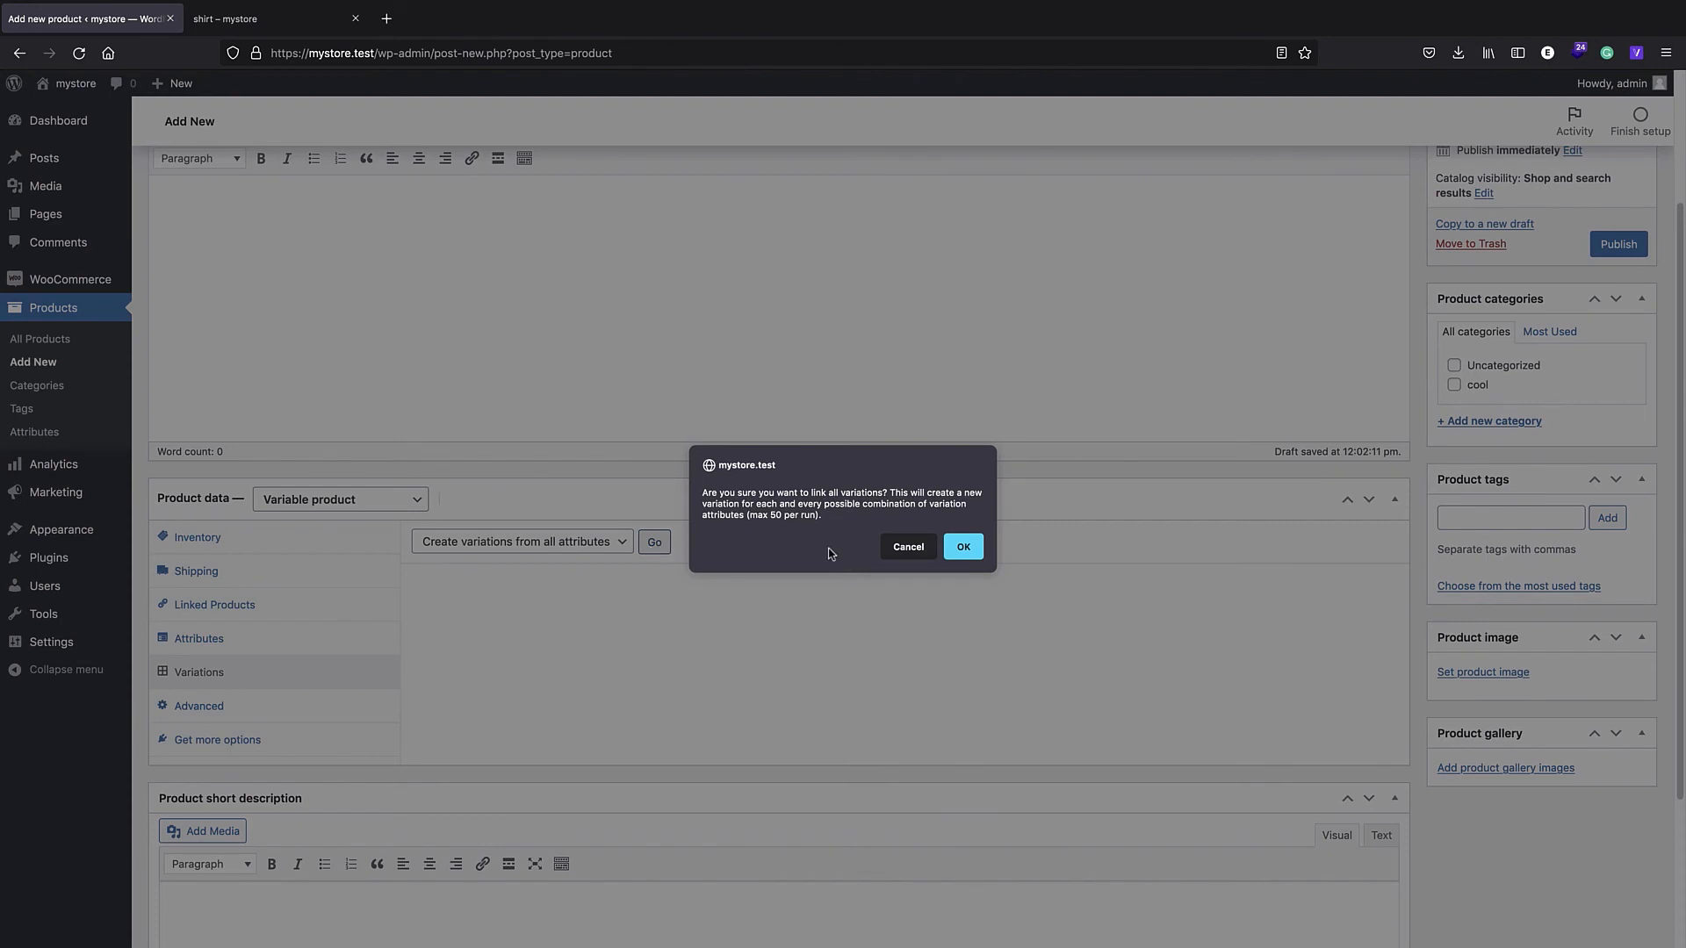
click(963, 546)
click(963, 549)
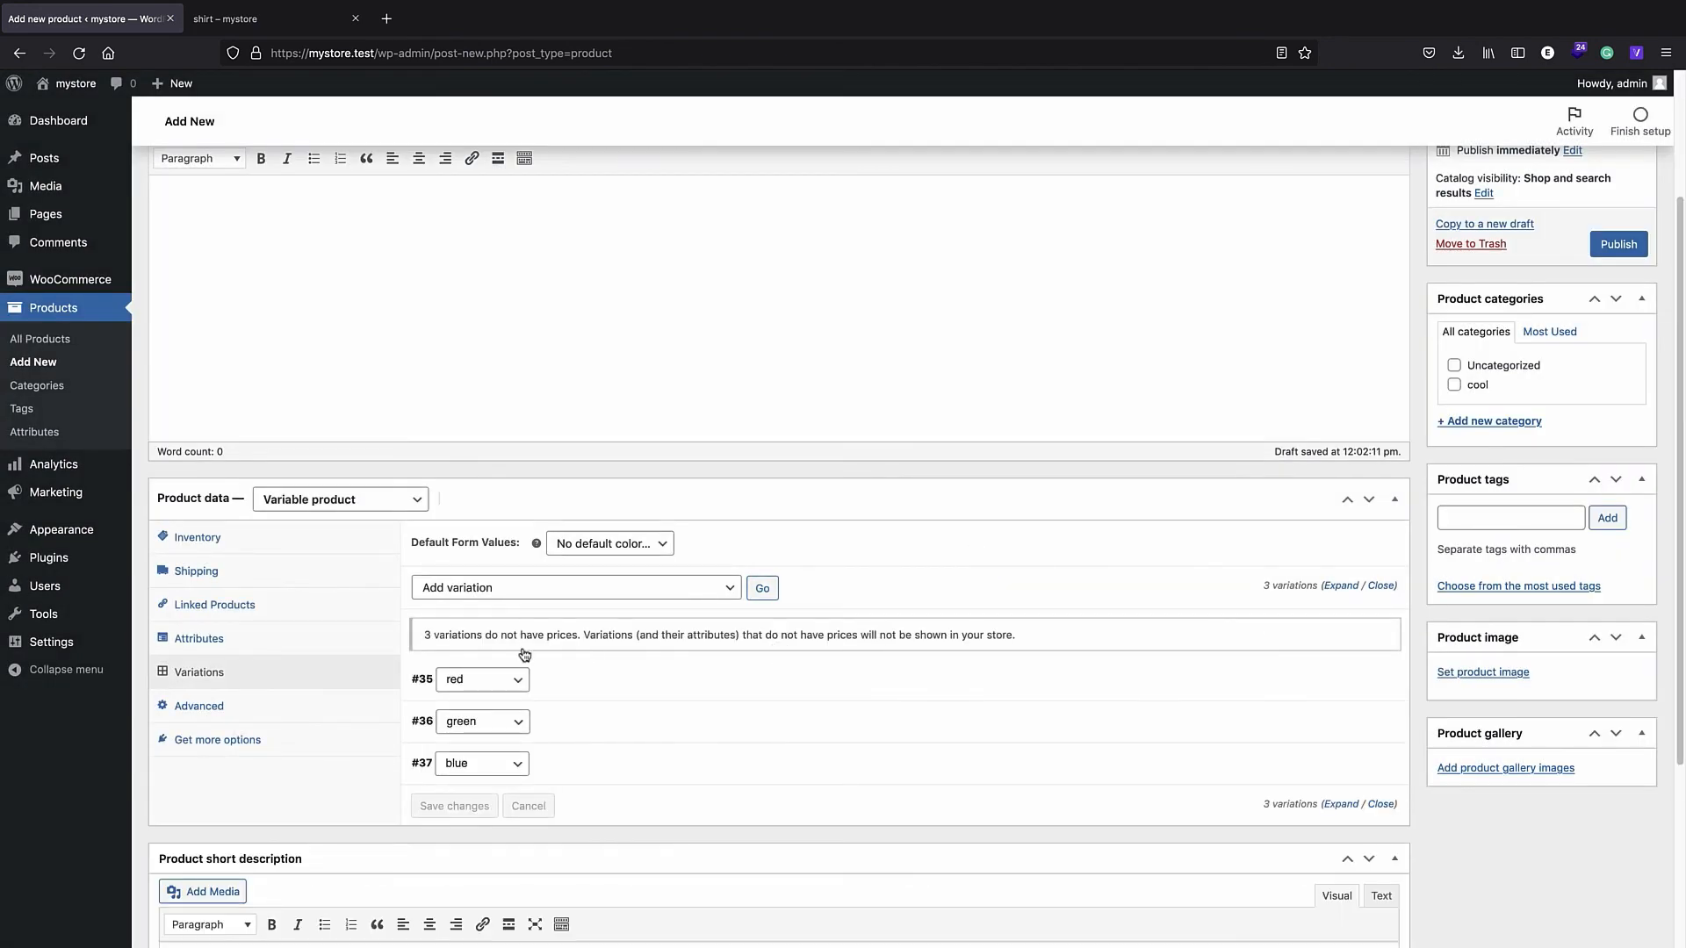
click(597, 680)
scroll(666, 659, down, 3)
- Give the red variation a regular price of 15 and a sale price of 13
click(969, 651)
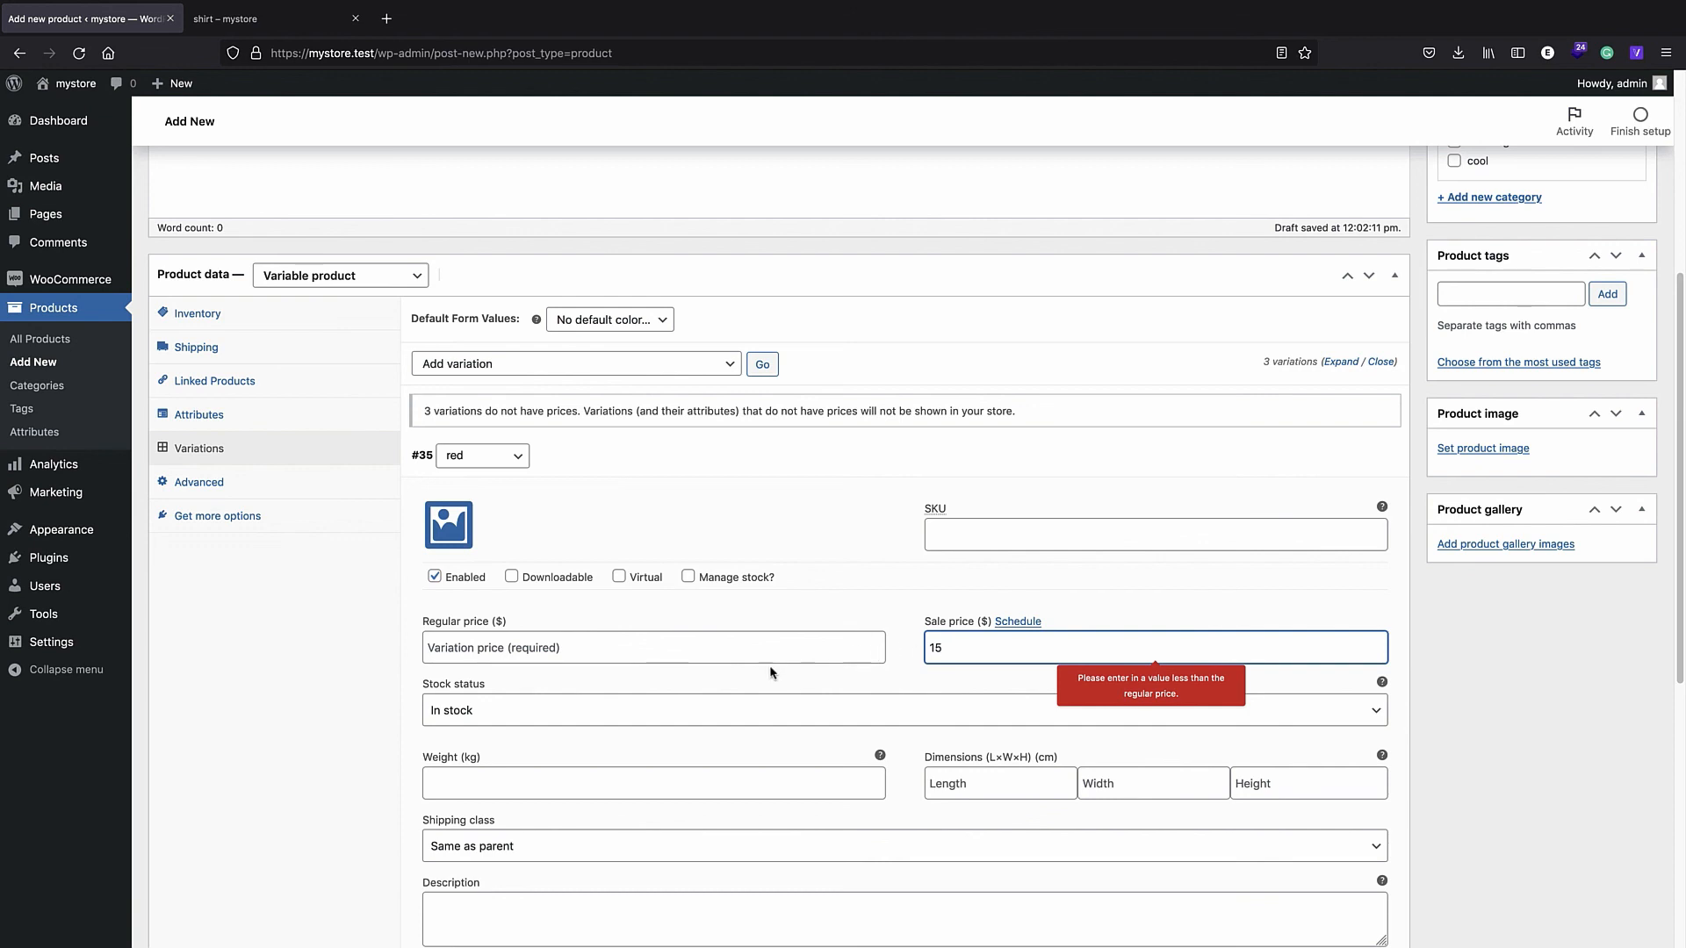
key(ctrl+a)
key(ctrl+x)
click(517, 656)
key(ctrl+v)
click(975, 652)
text(1)
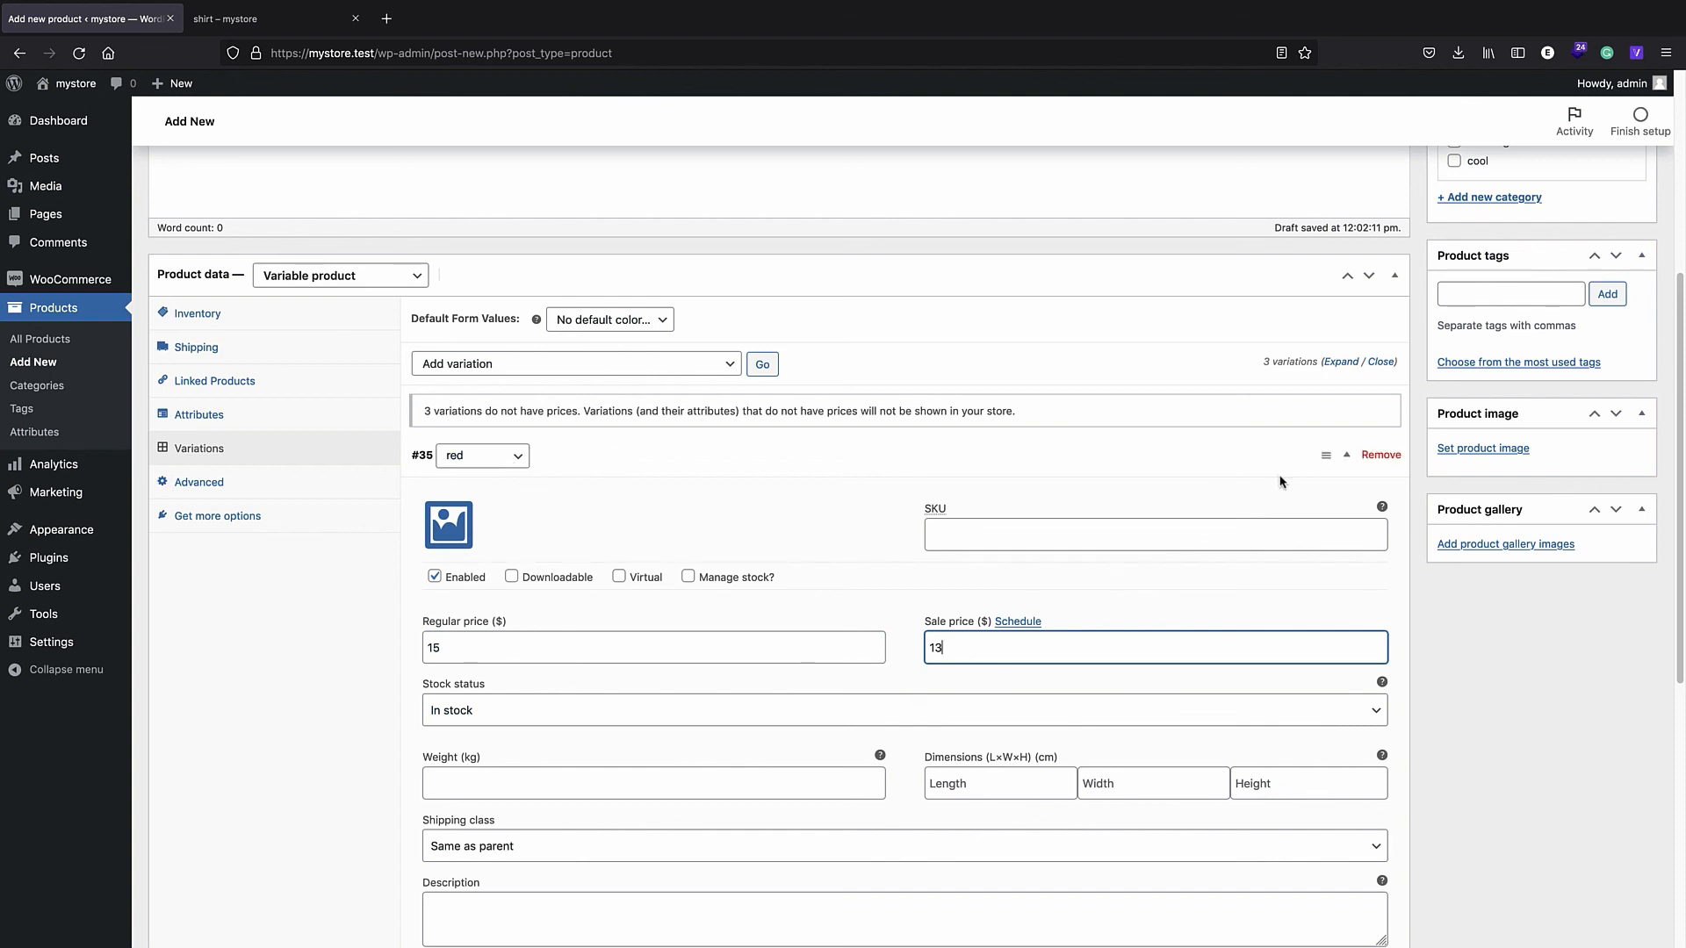
scroll(1280, 478, down, 2)
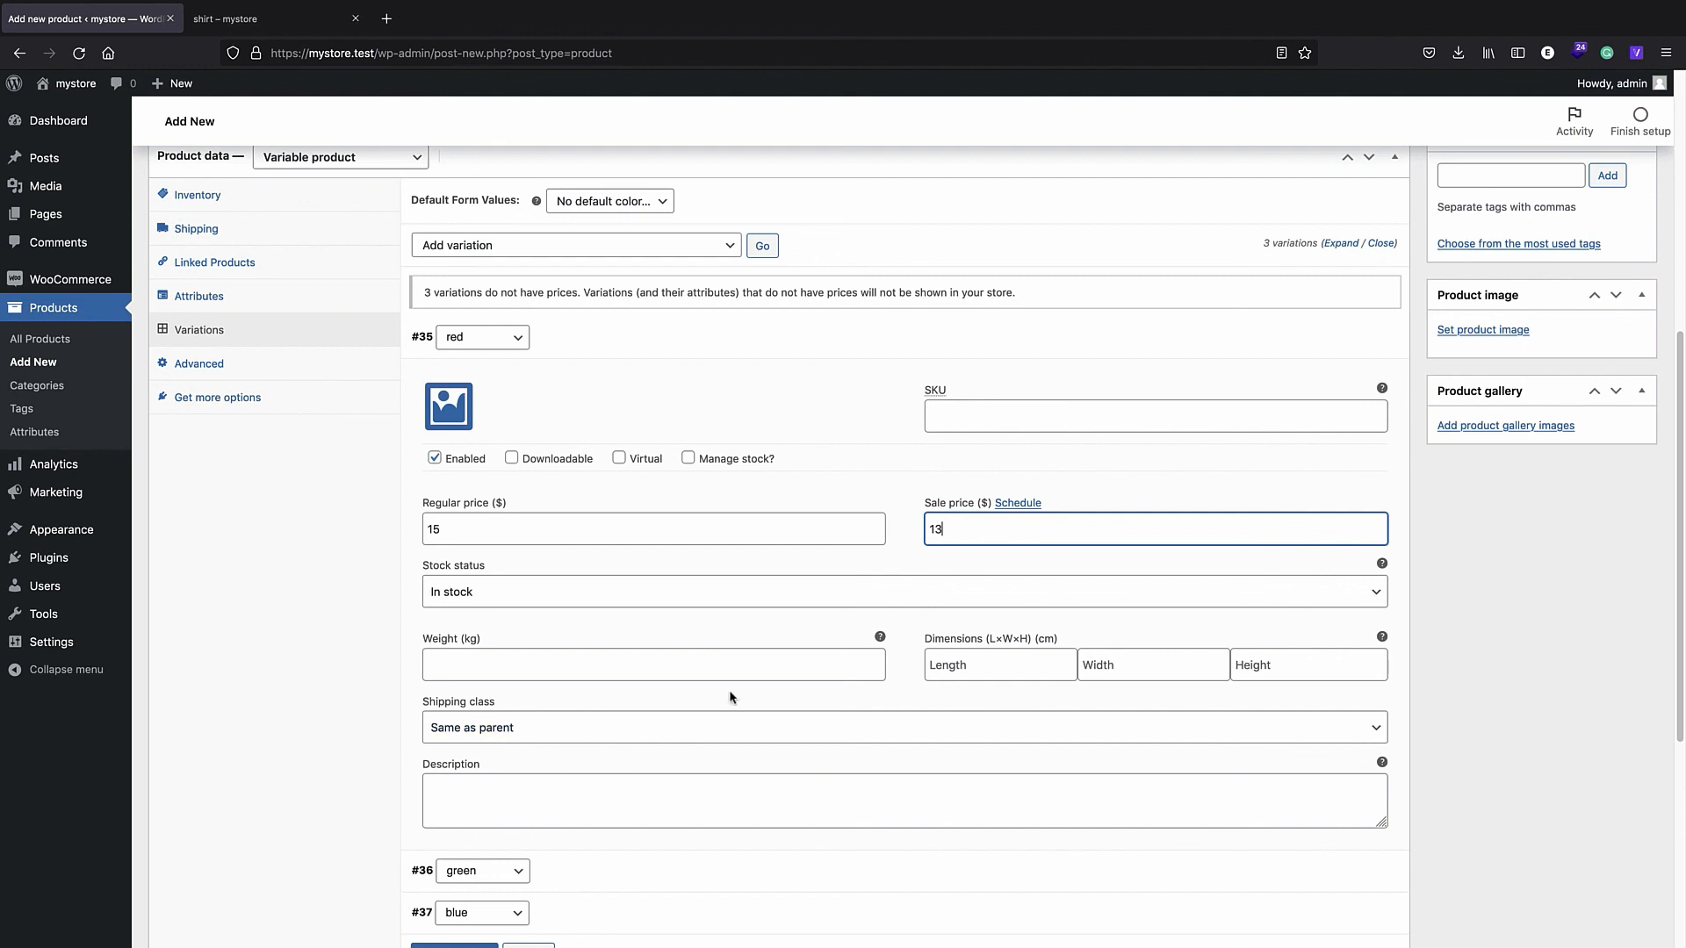
scroll(1012, 475, up, 2)
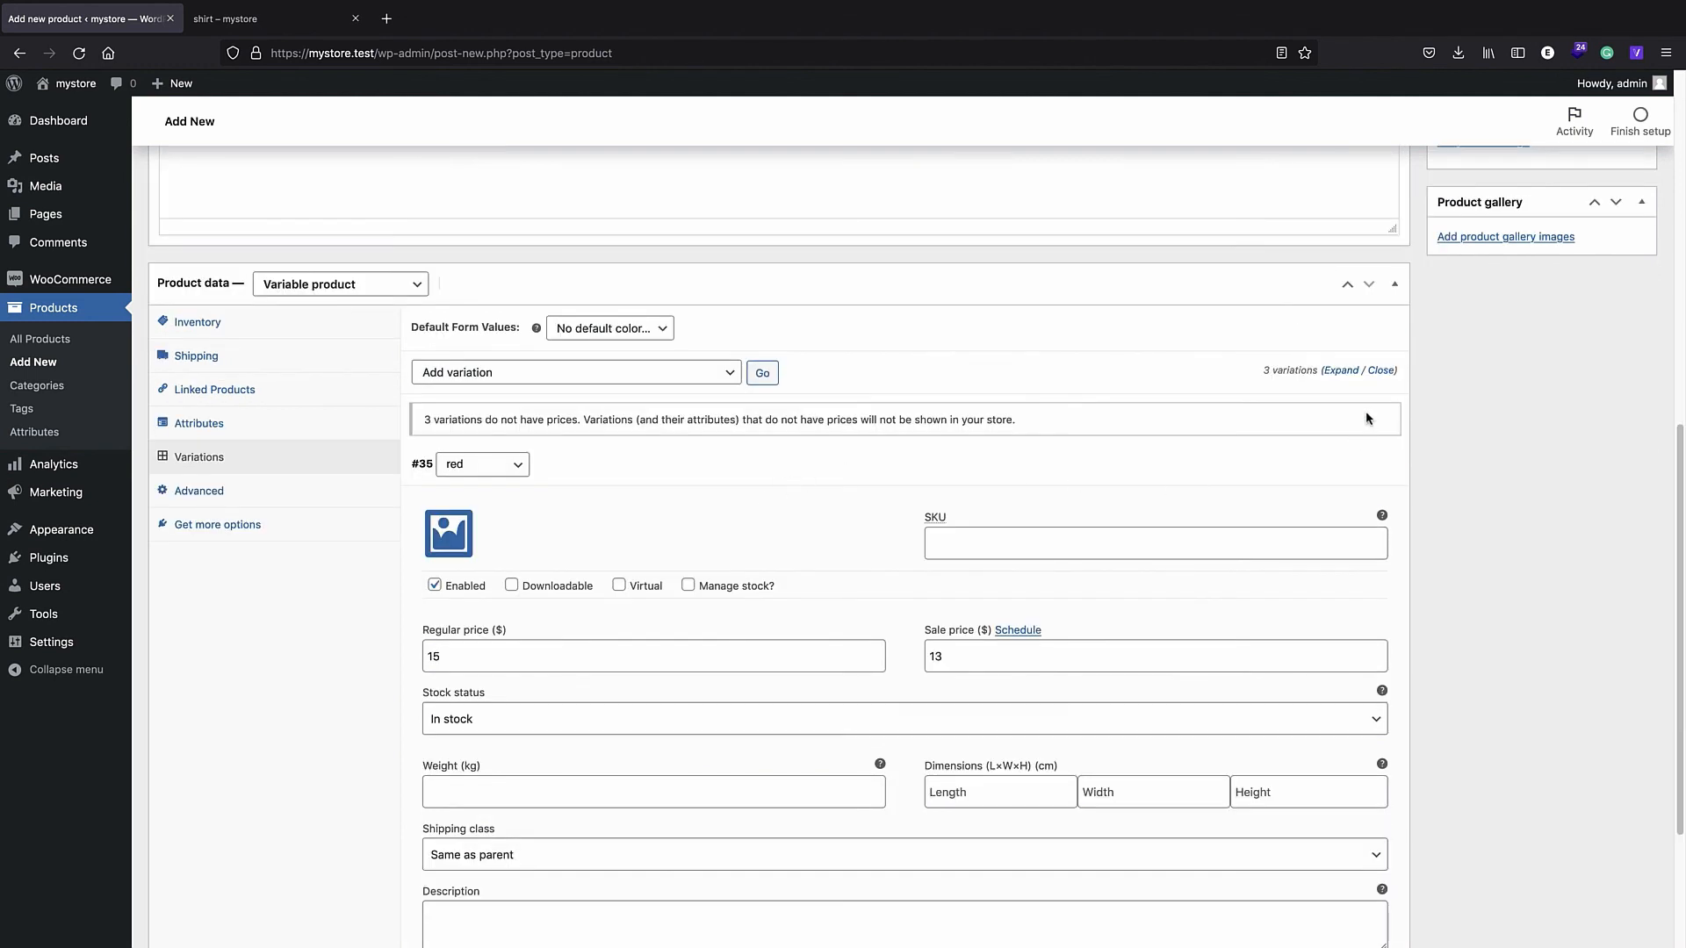
scroll(1357, 299, down, 3)
scroll(1241, 471, up, 1)
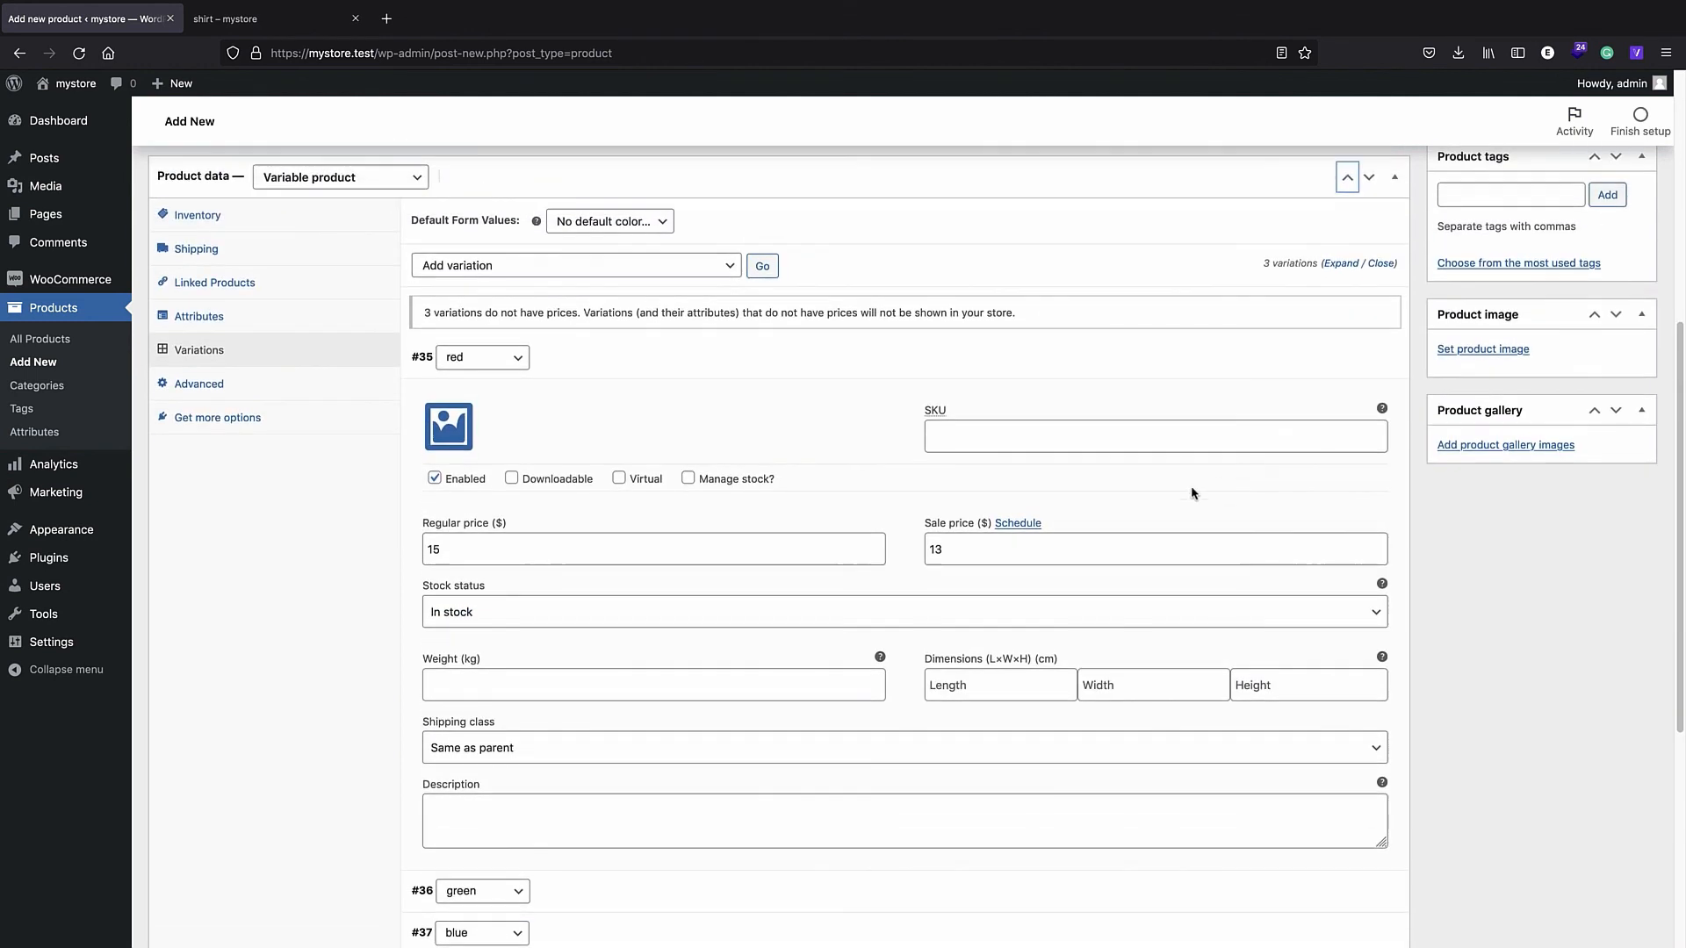
click(1346, 360)
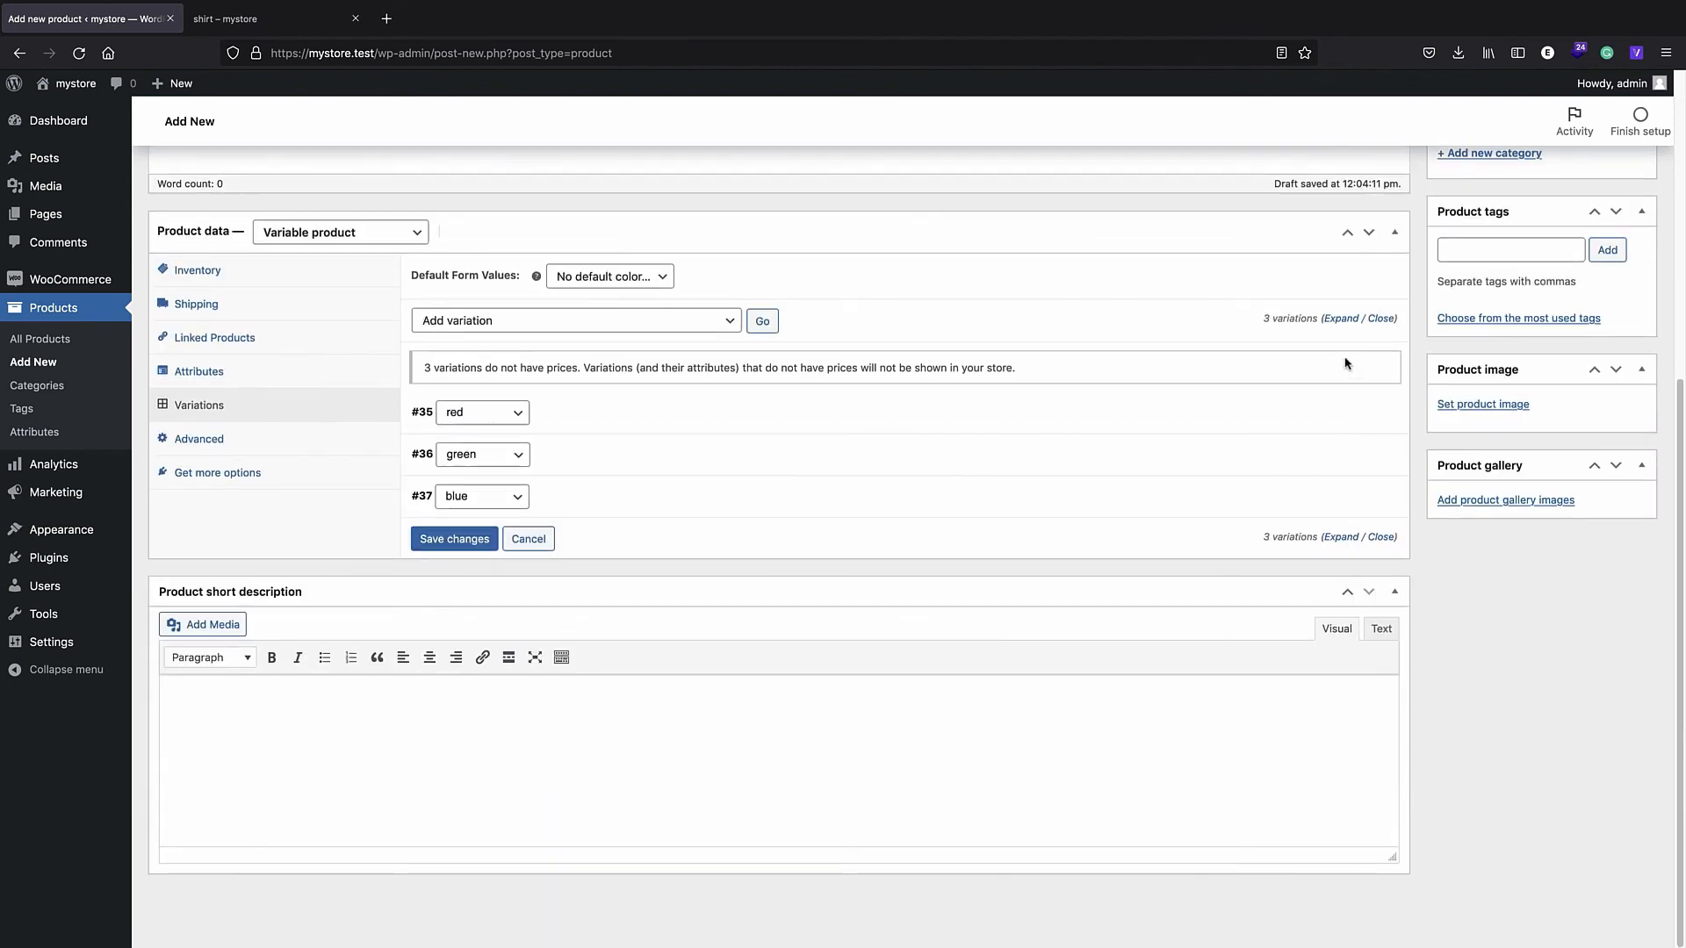
- Set the green variation's regular price to 15
click(1259, 454)
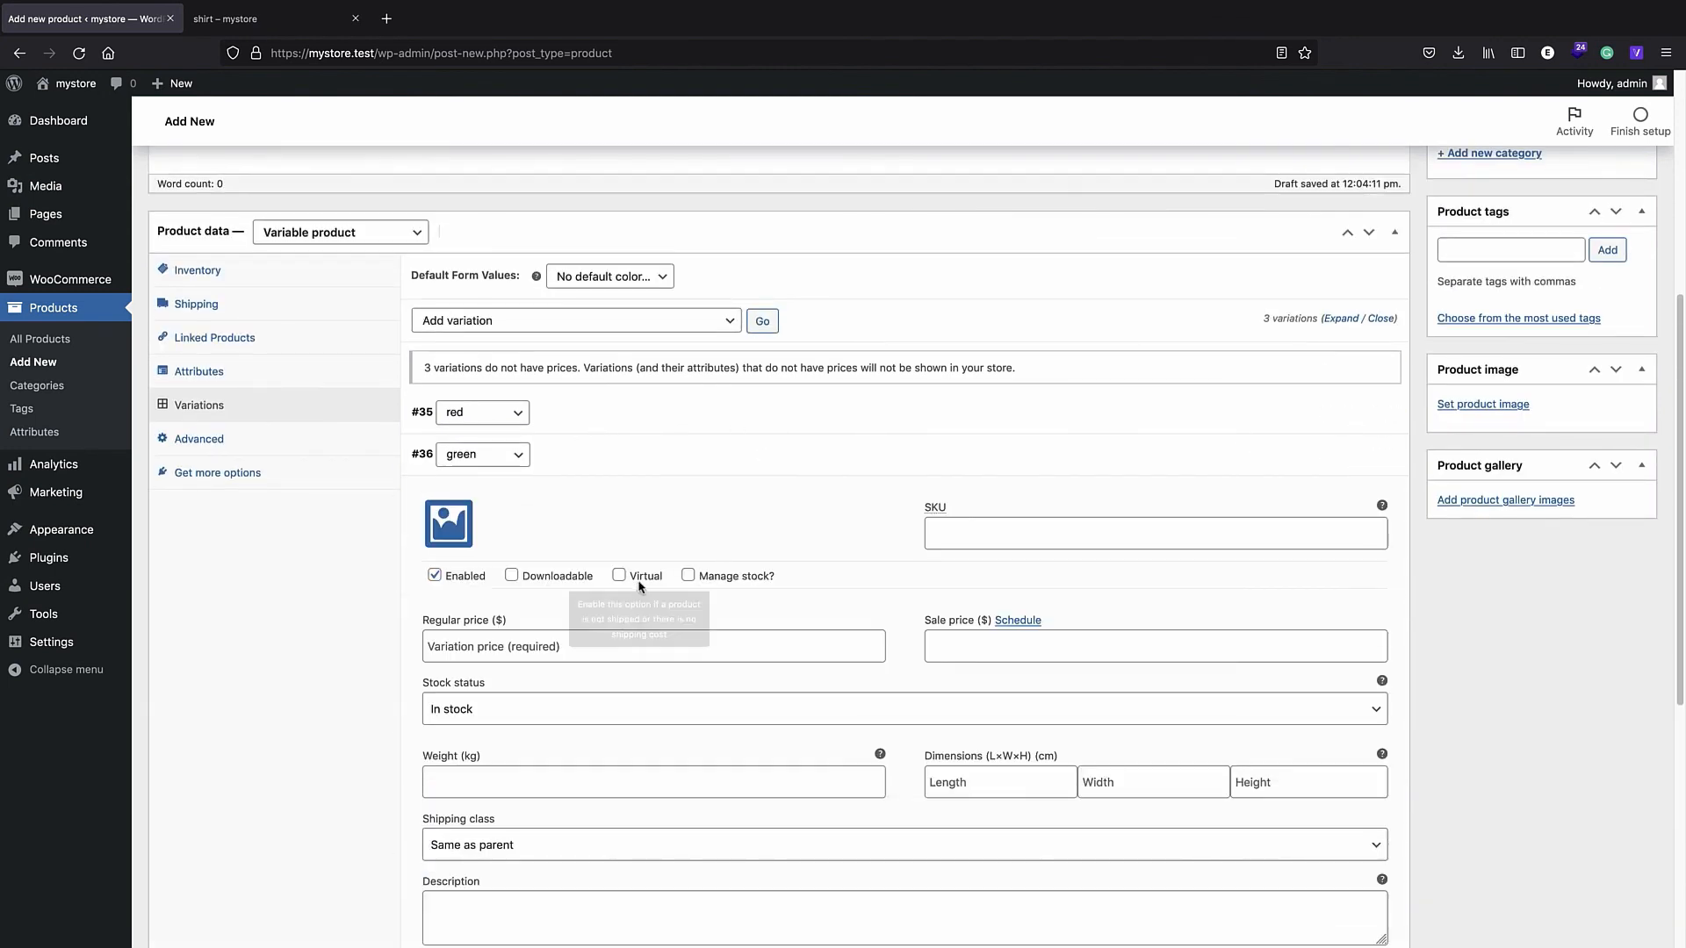
scroll(692, 615, down, 1)
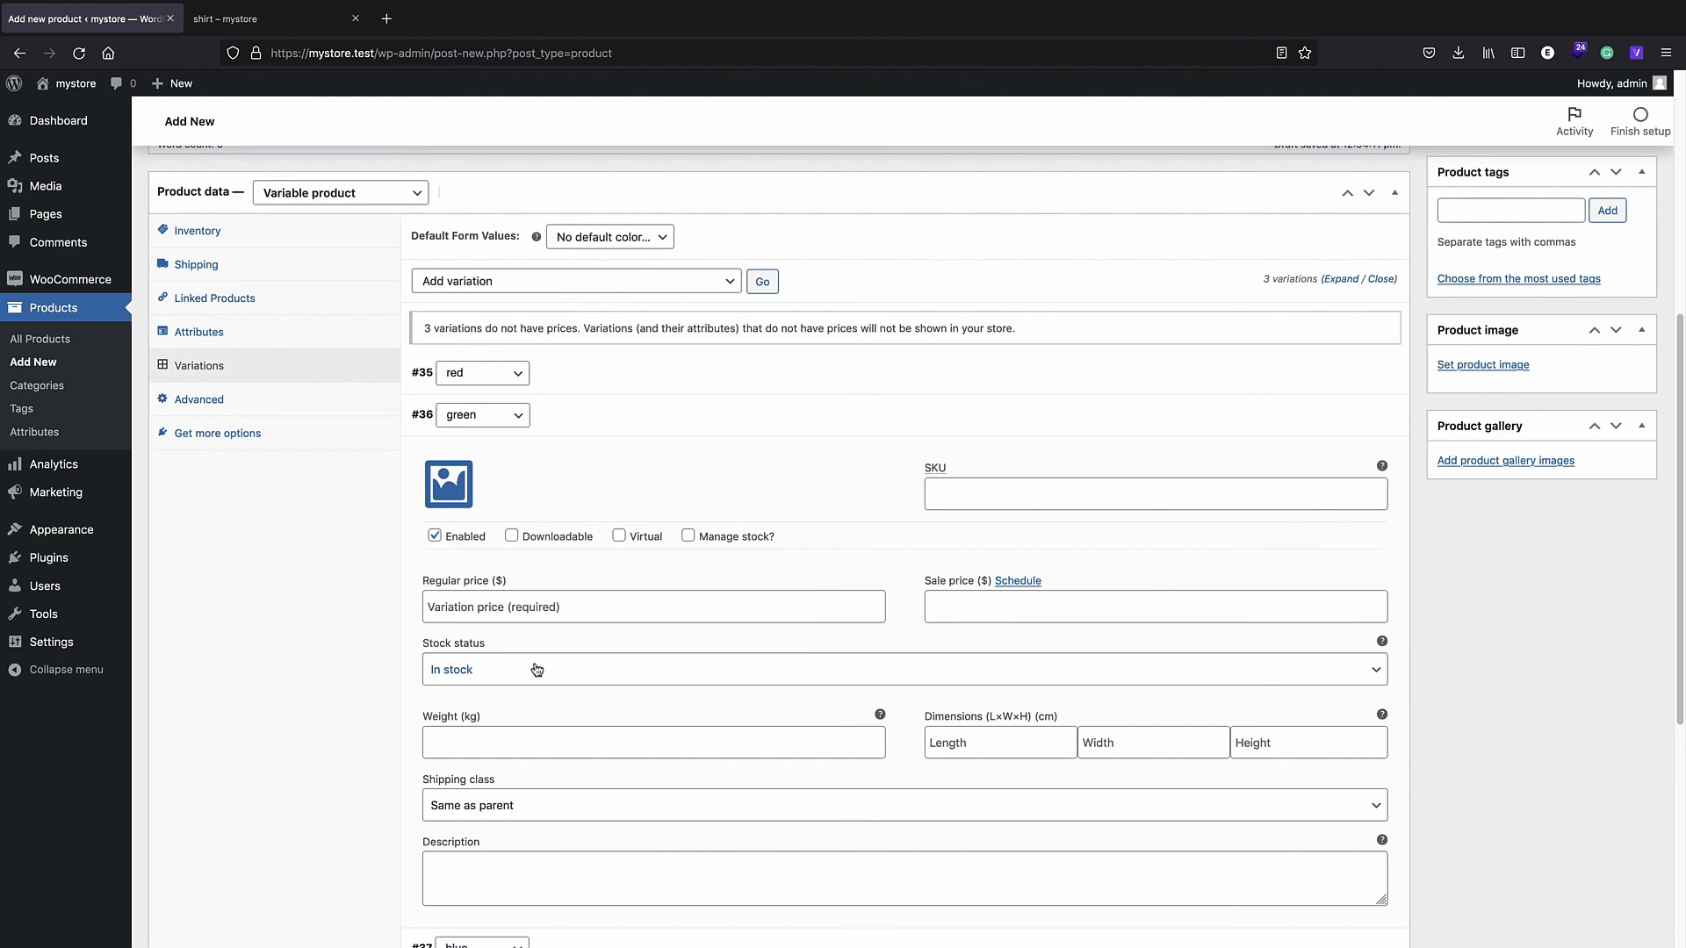
click(506, 611)
text(15)
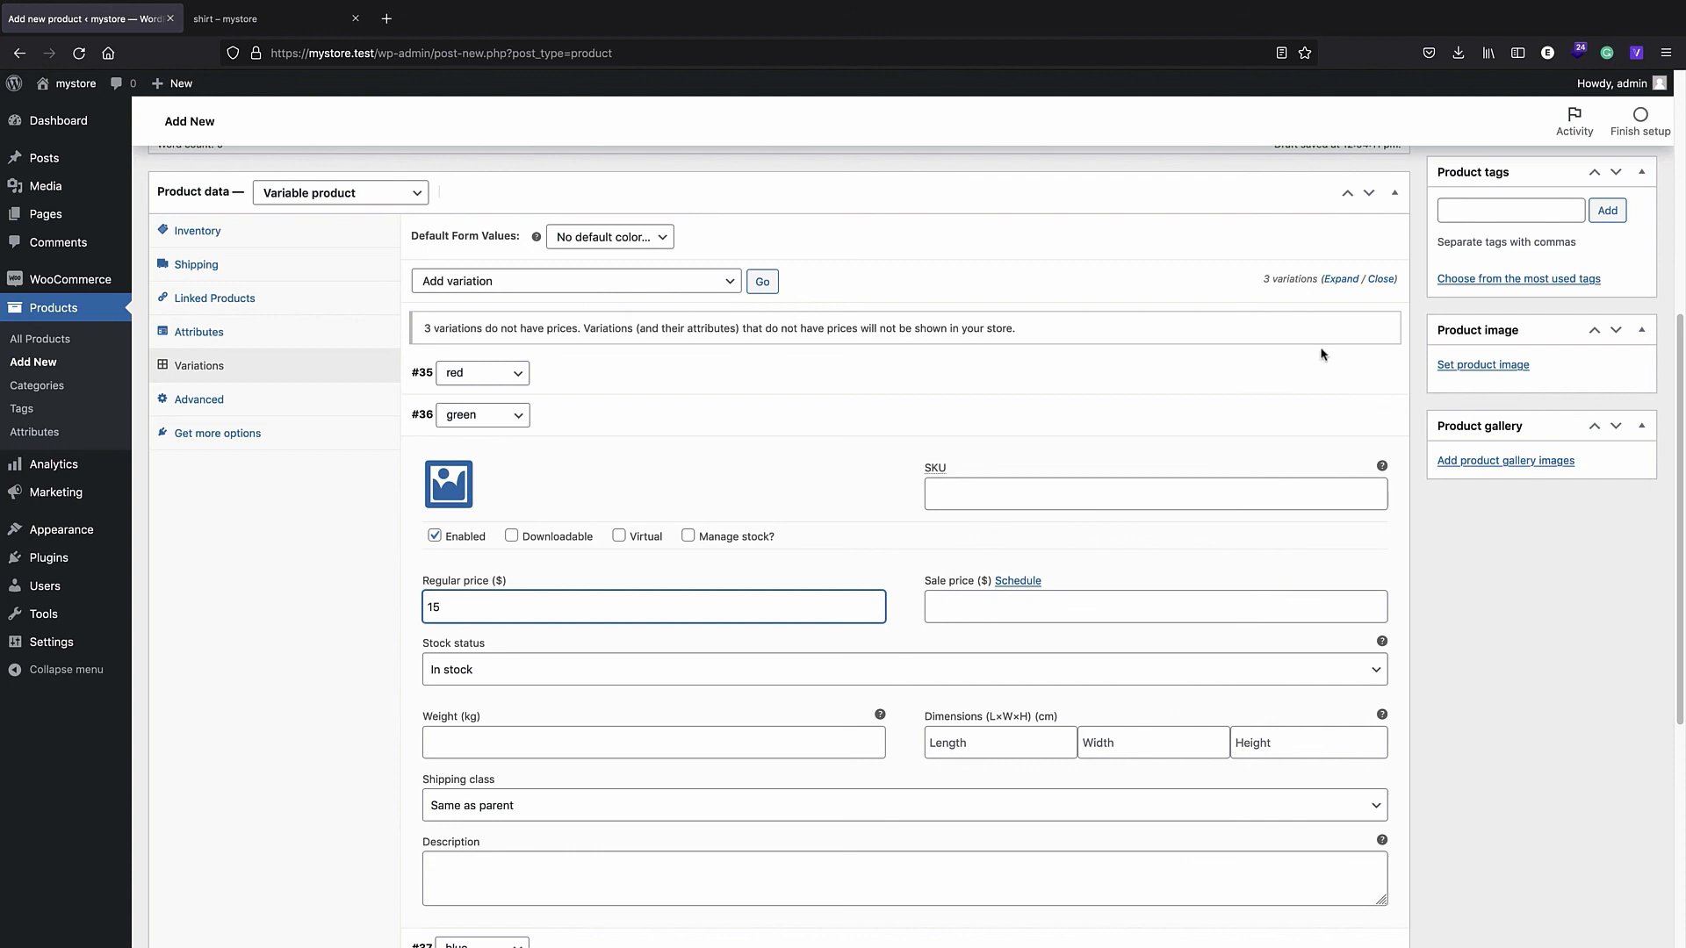
click(1344, 423)
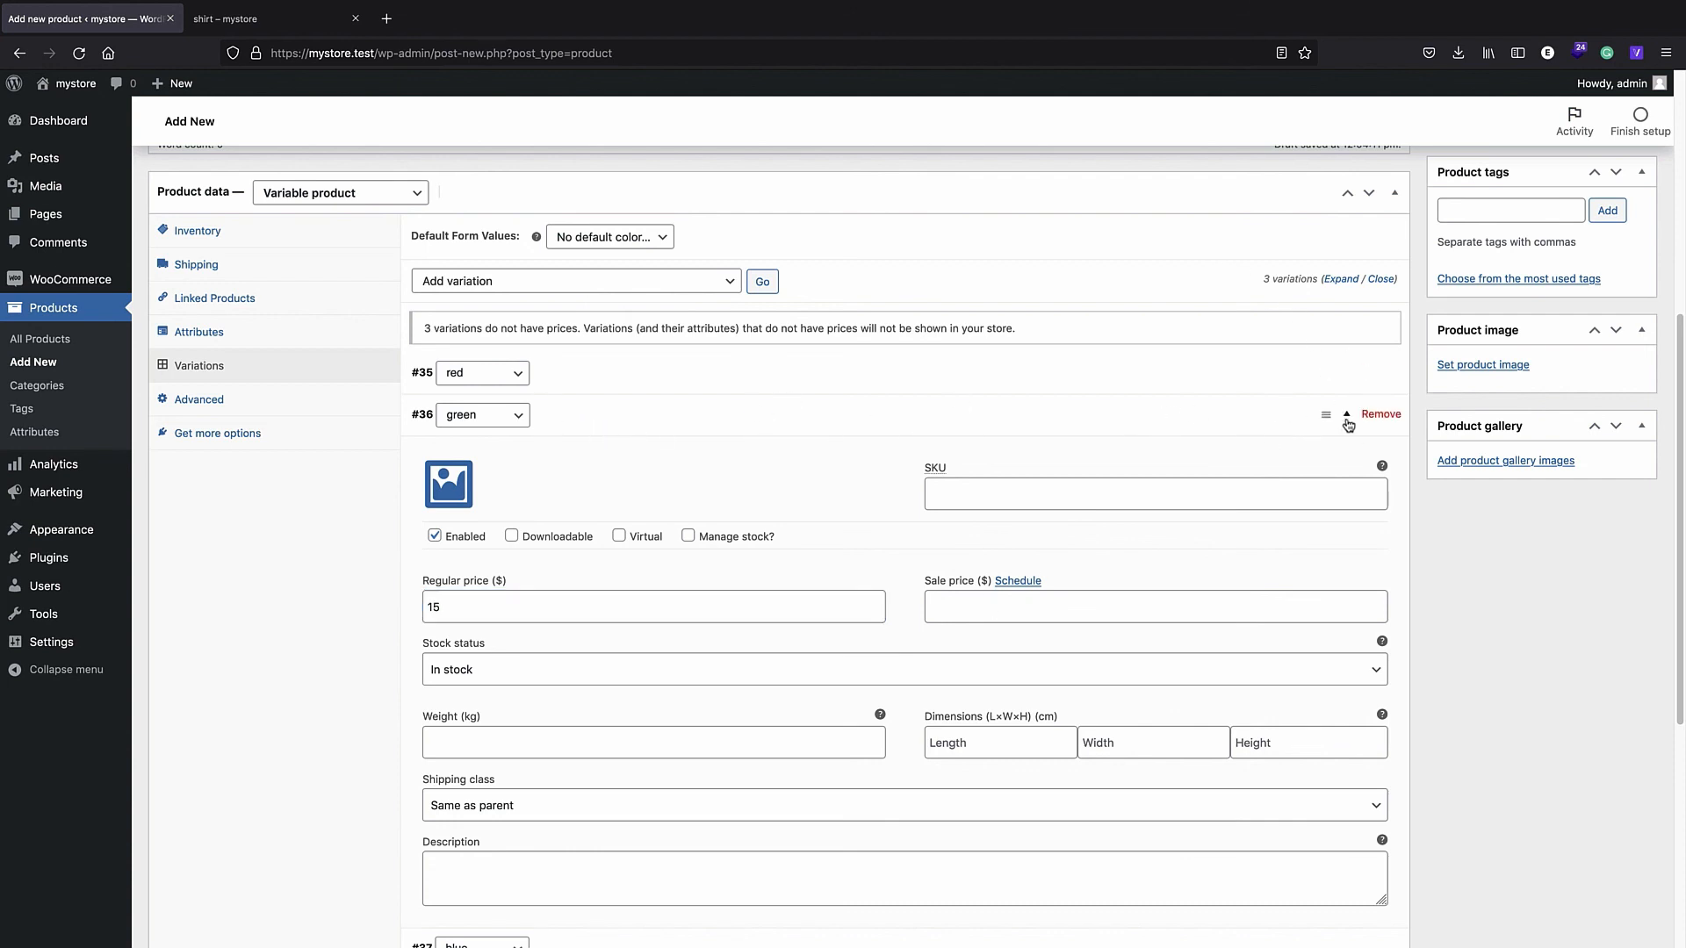
- Set the blue variation to 15 with a 10 sale price and save the variations
click(617, 505)
scroll(682, 552, down, 2)
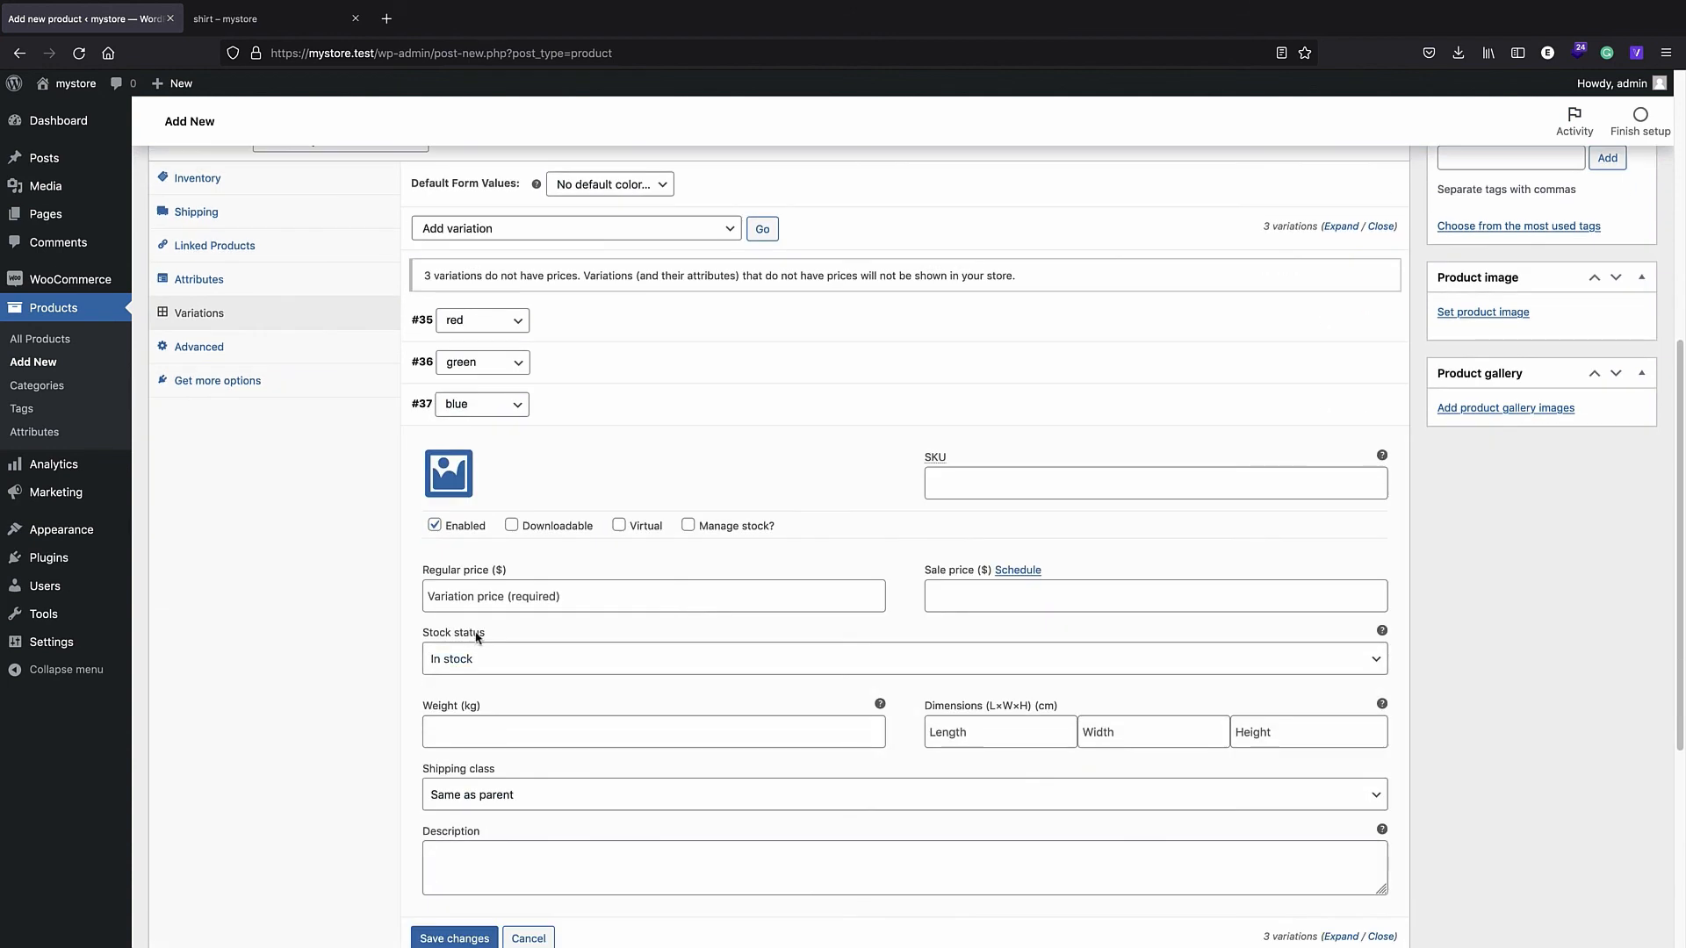
click(499, 604)
text(15)
key(Tab)
key(Tab)
text(10)
scroll(561, 852, down, 2)
click(453, 859)
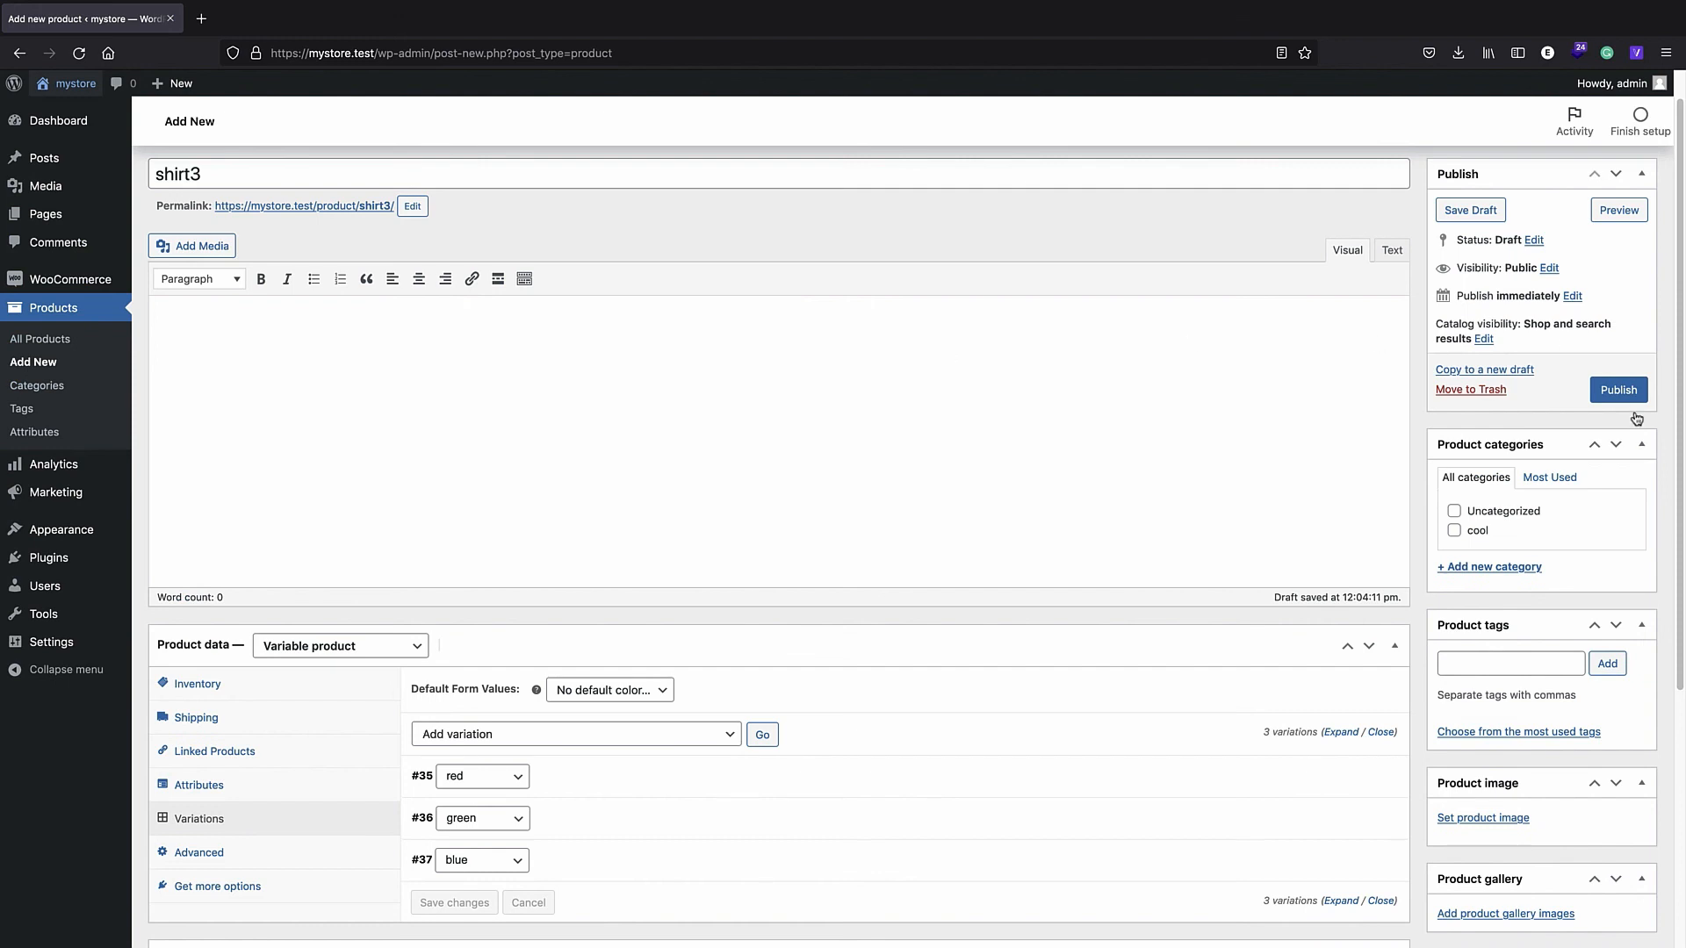
- Publish shirt3 and open the storefront in a new tab
click(1617, 390)
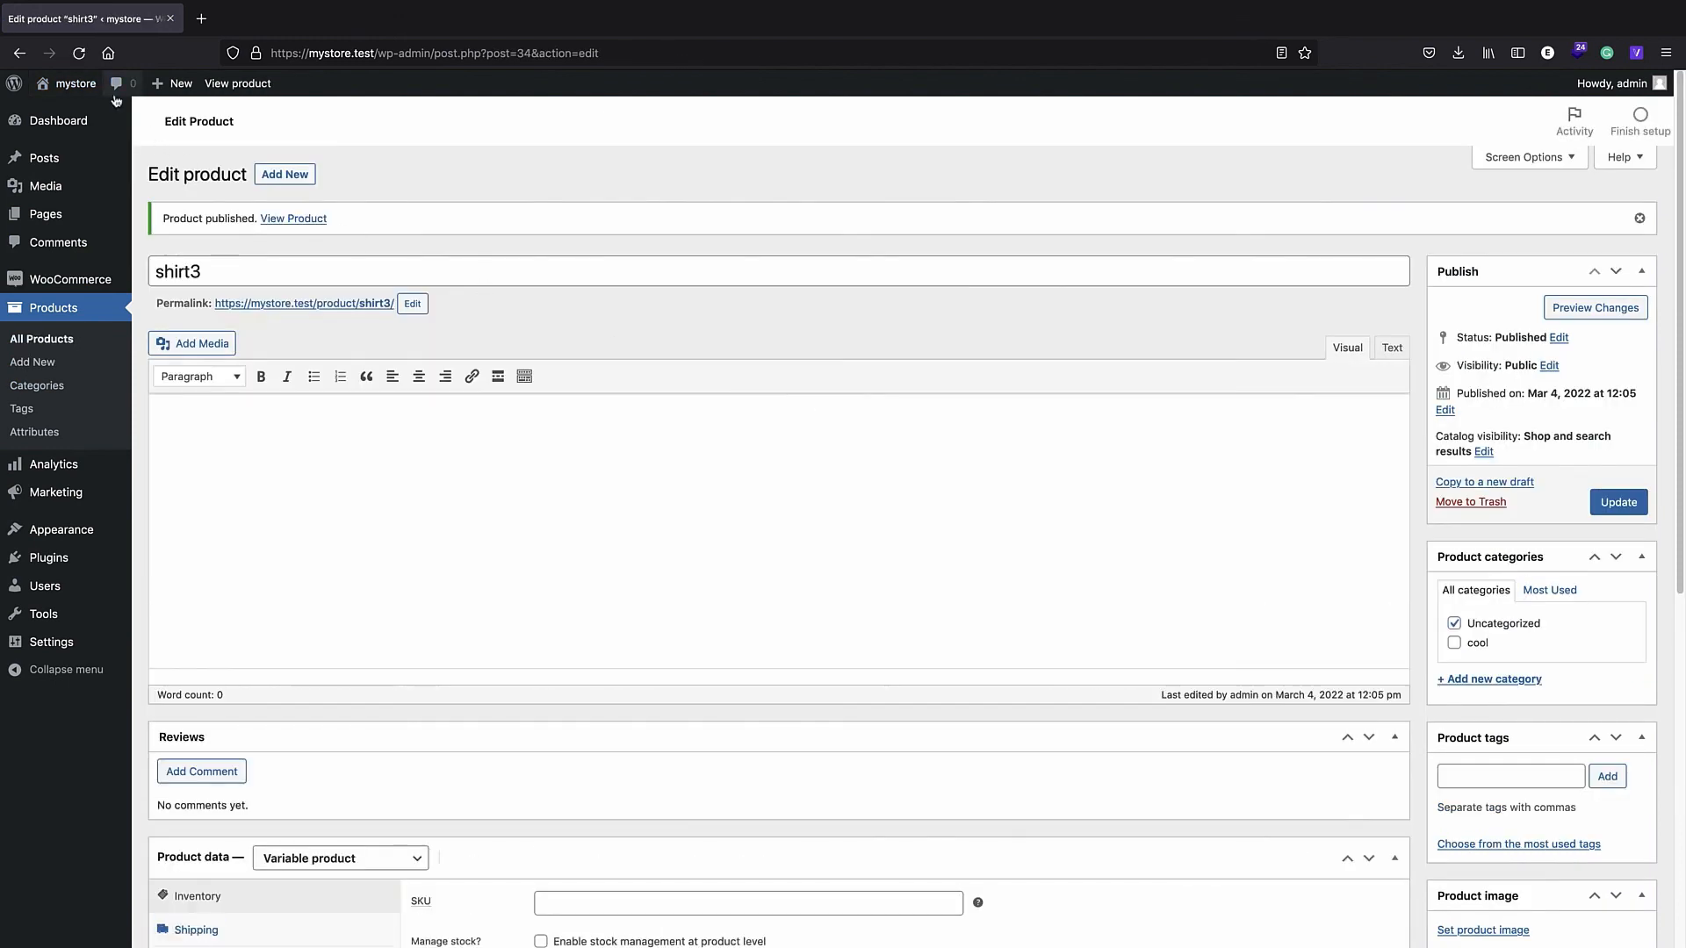
right_click(97, 89)
click(167, 92)
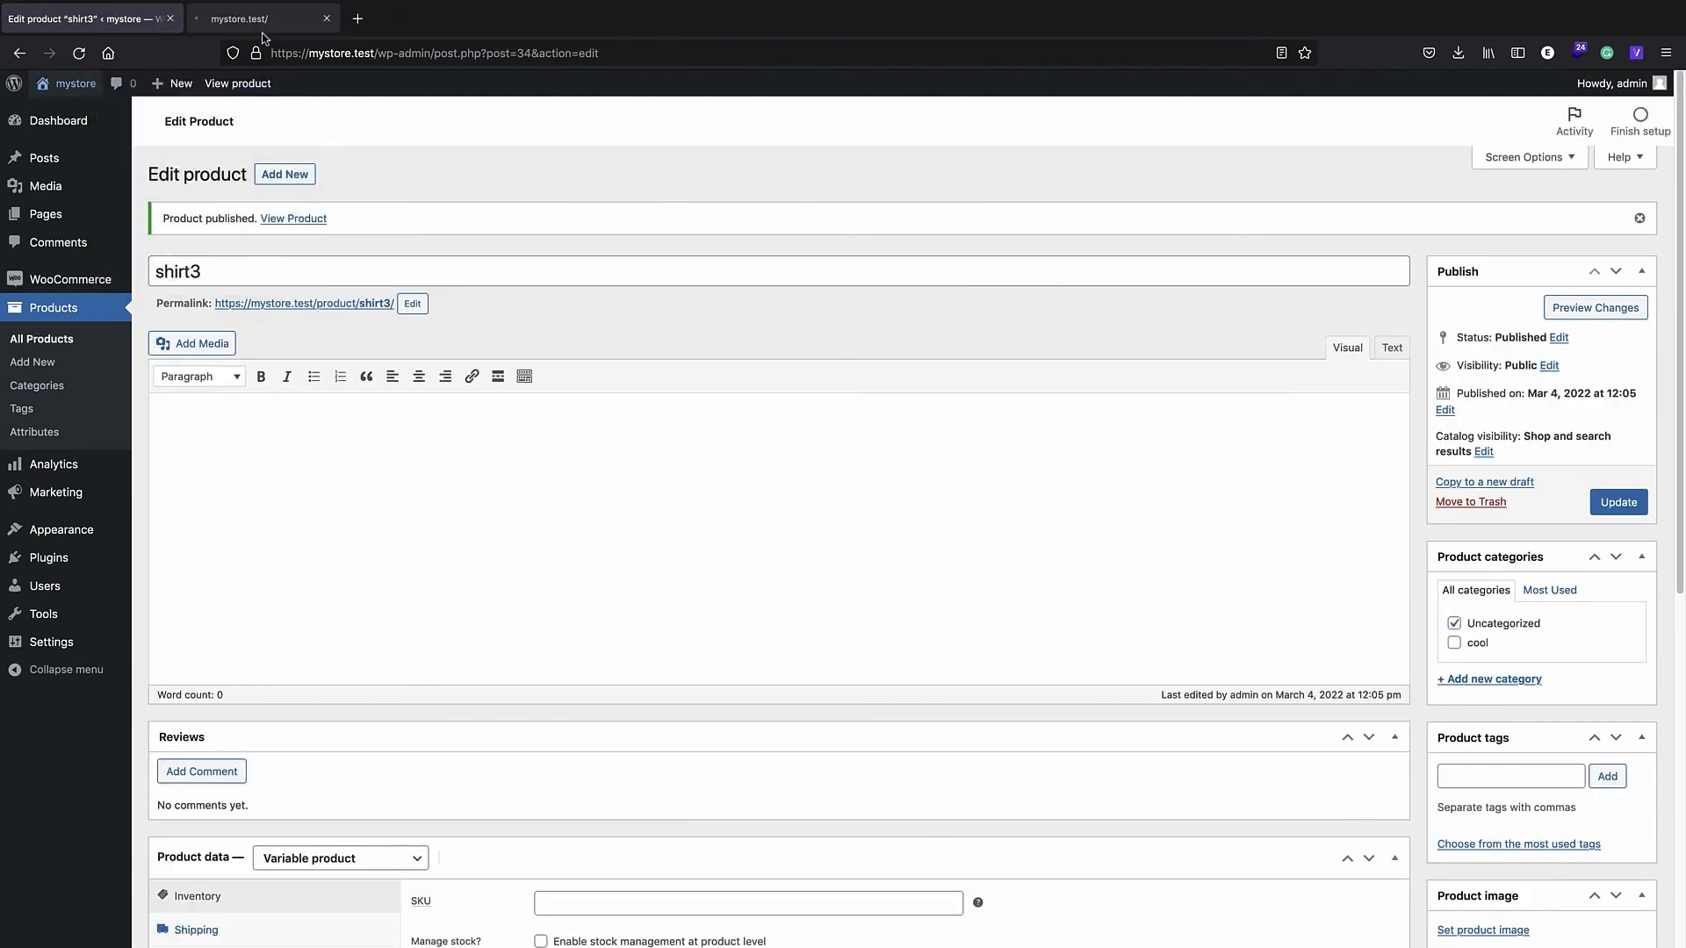
key(ctrl+Tab)
- Open shirt3 from the Shop page, choose red to check its price, then return to the editor
click(747, 232)
scroll(679, 531, down, 5)
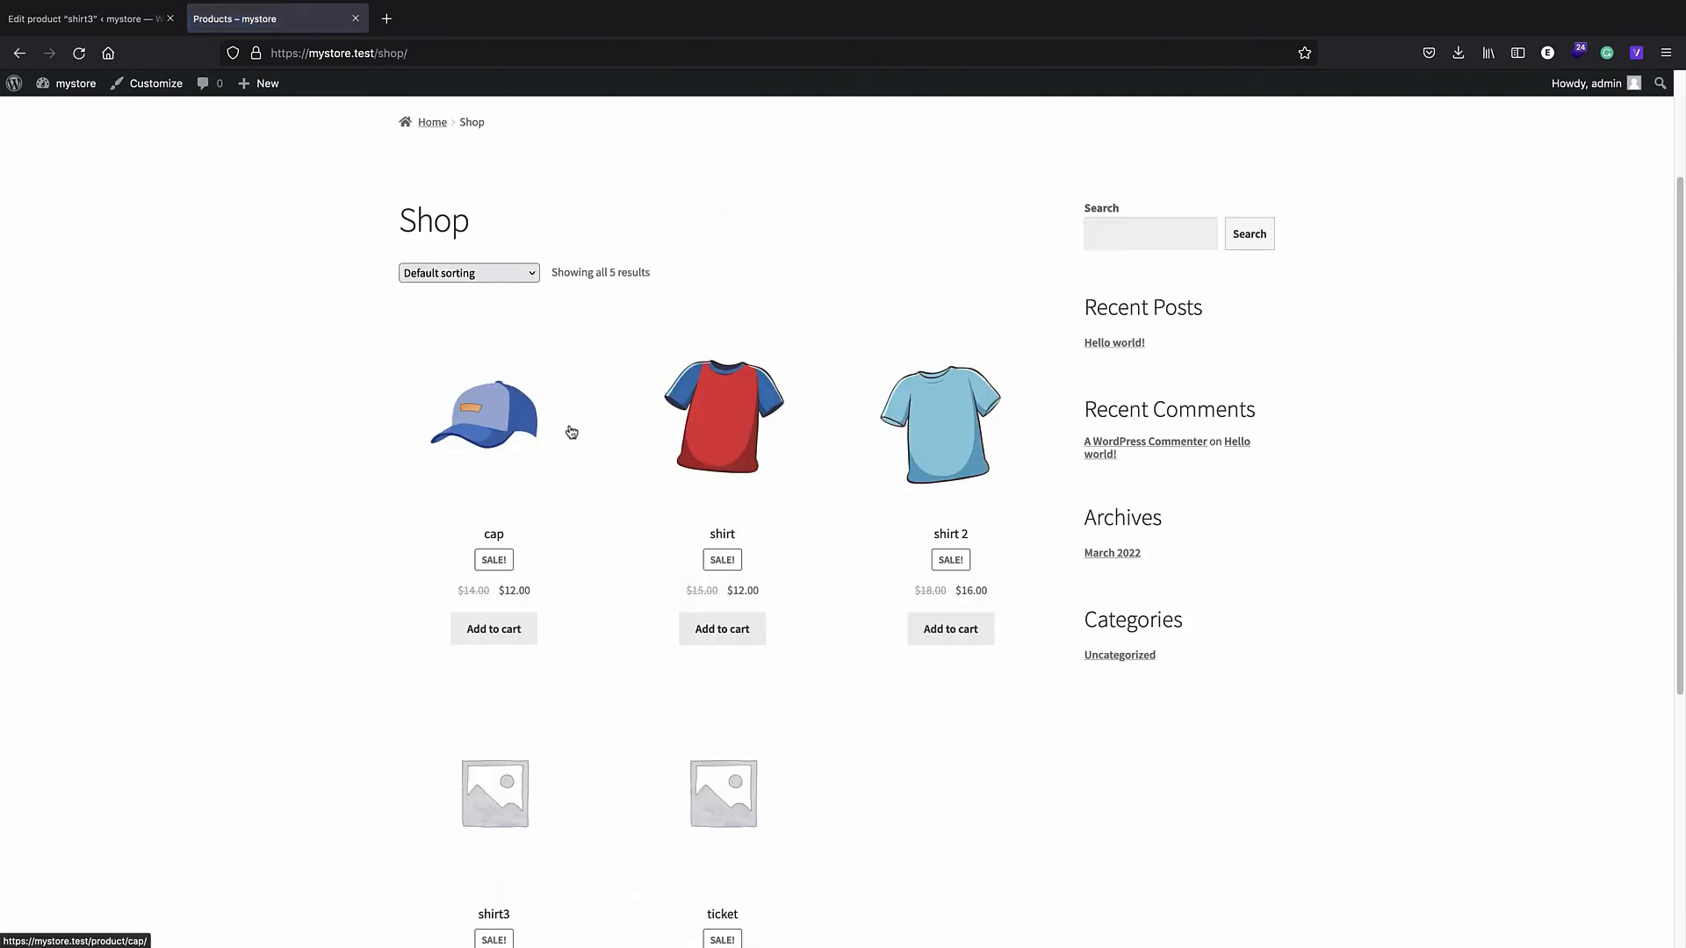
click(482, 659)
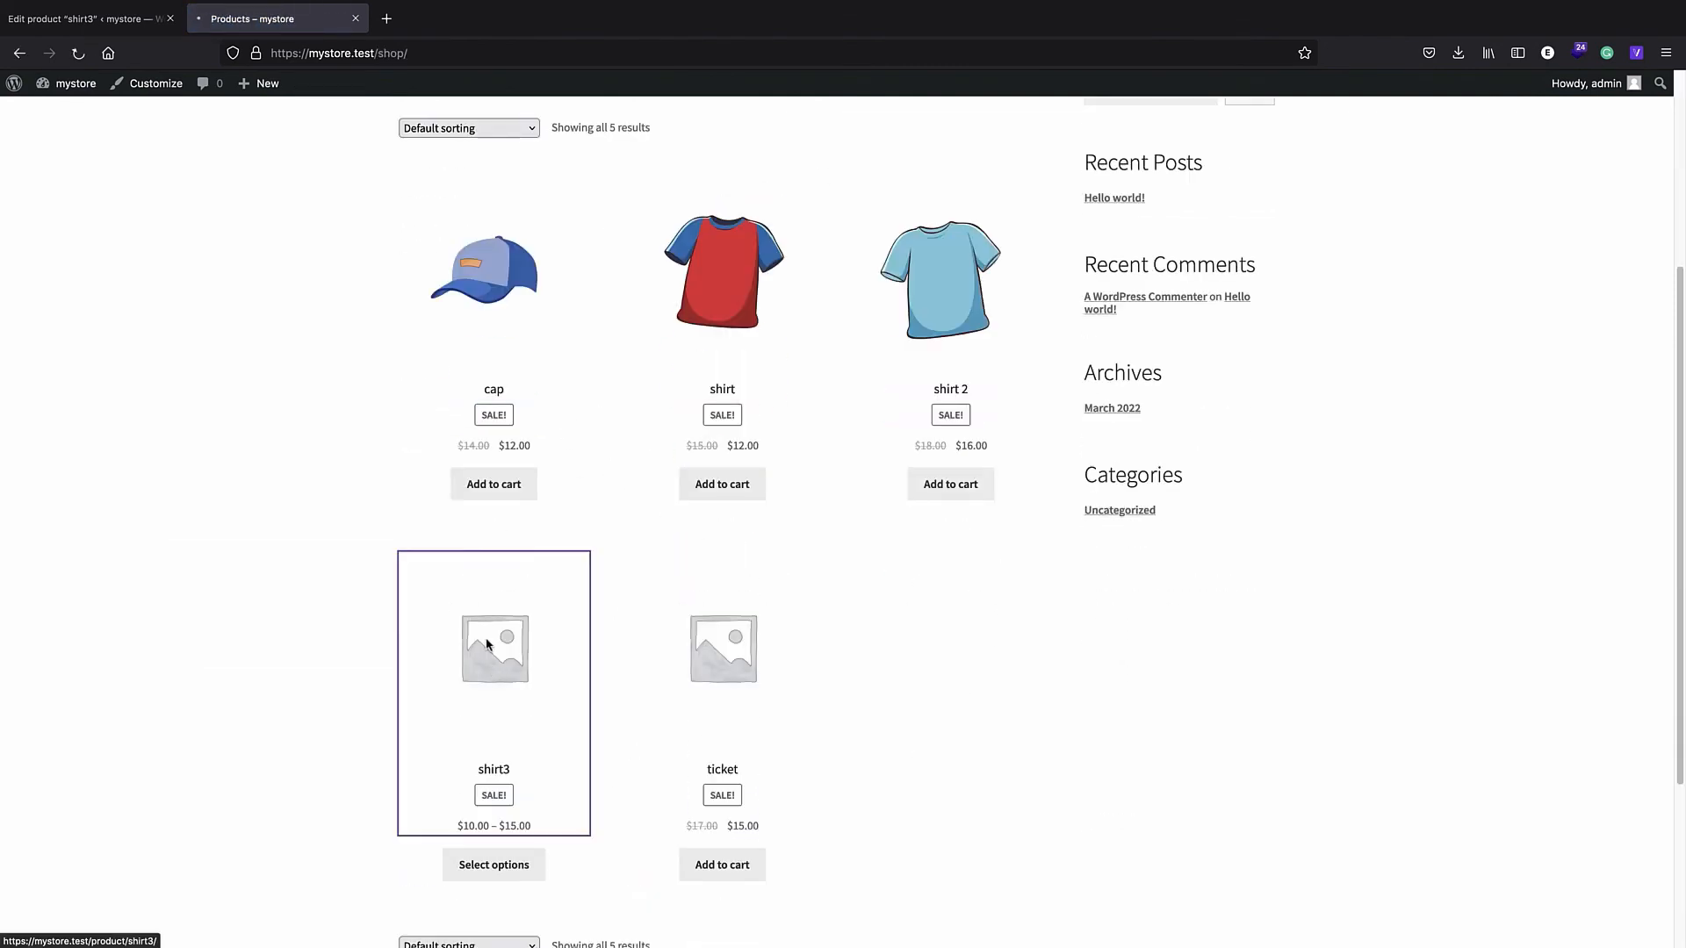
scroll(621, 439, down, 1)
click(763, 519)
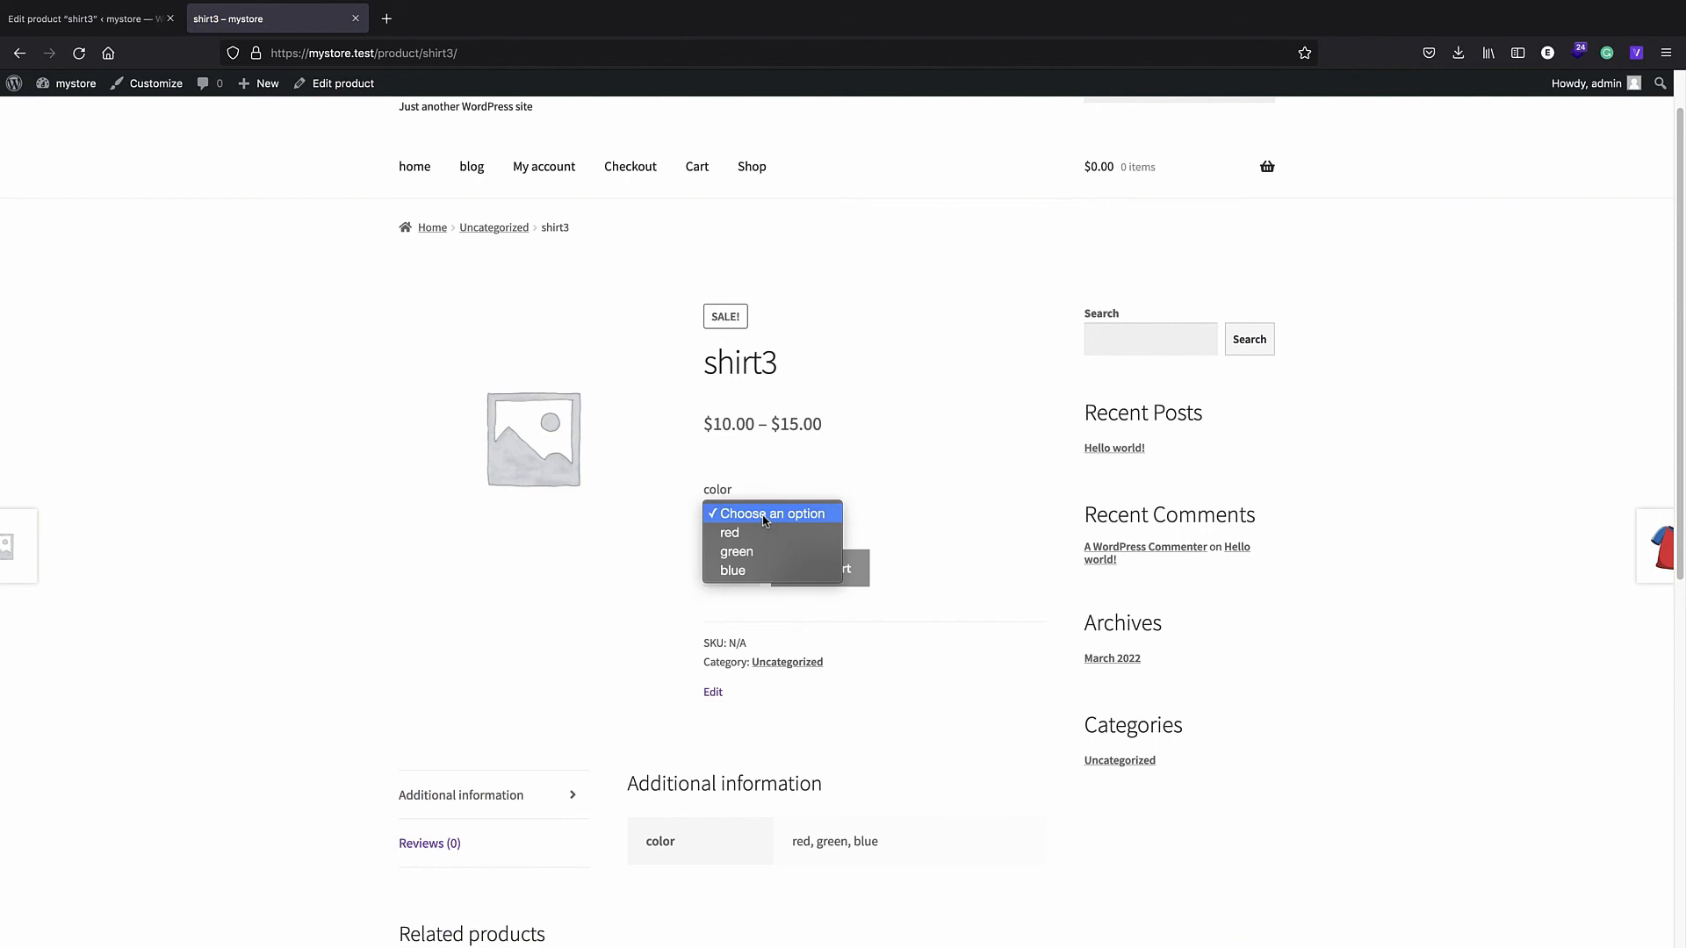
click(760, 529)
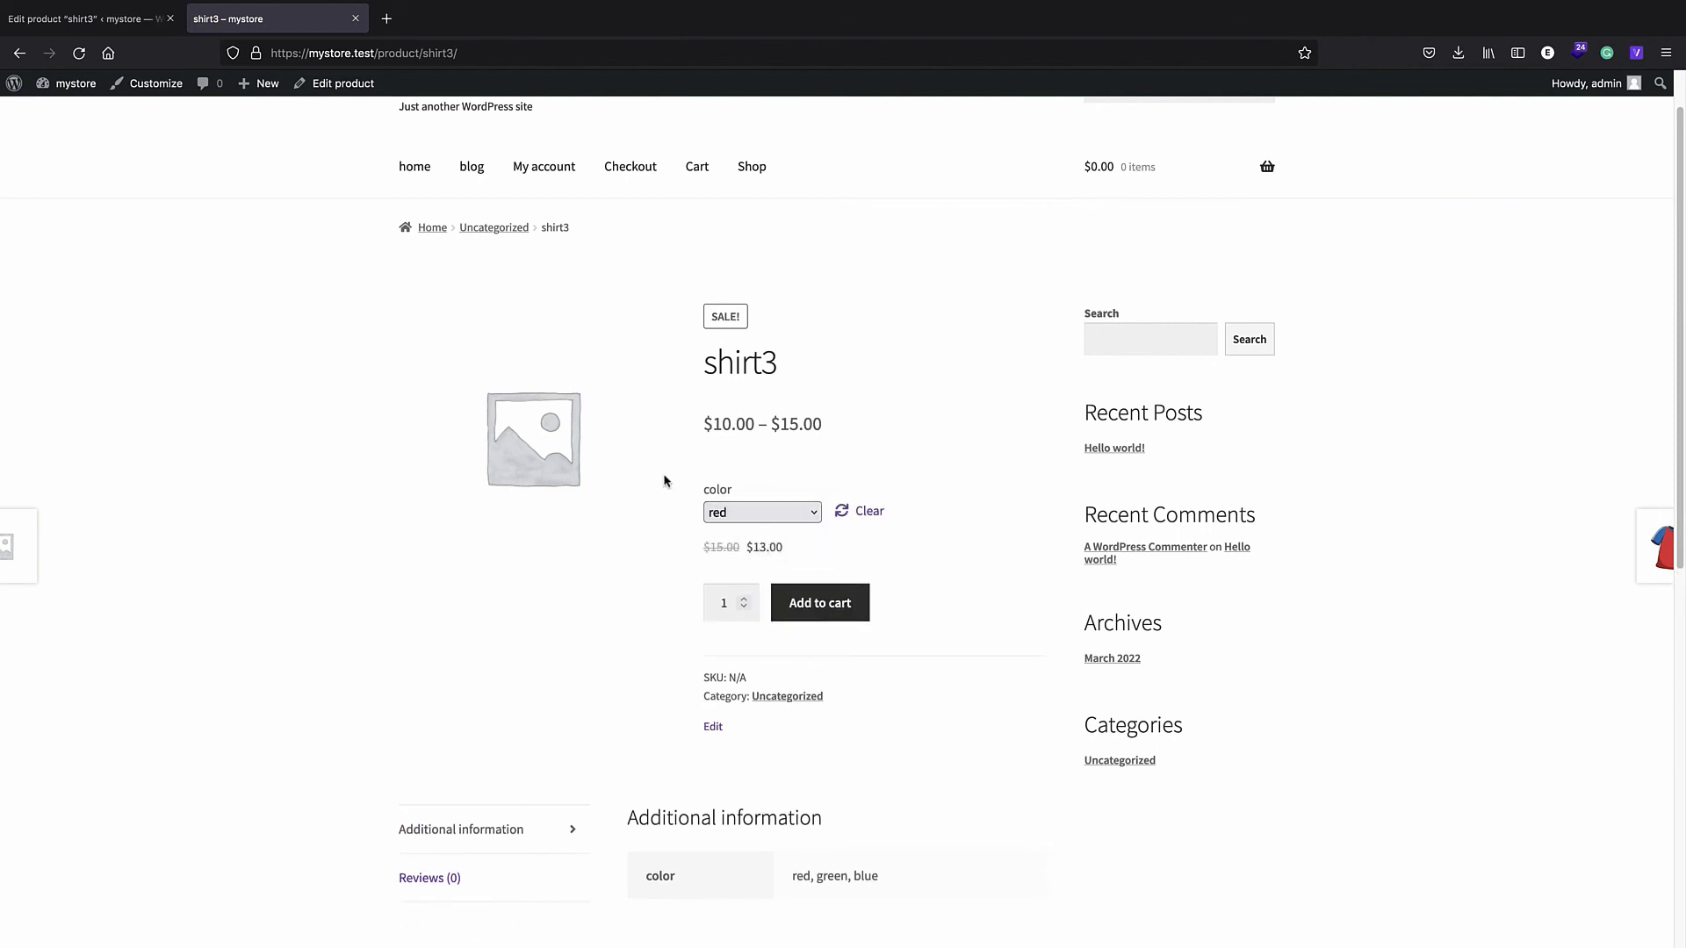
click(107, 26)
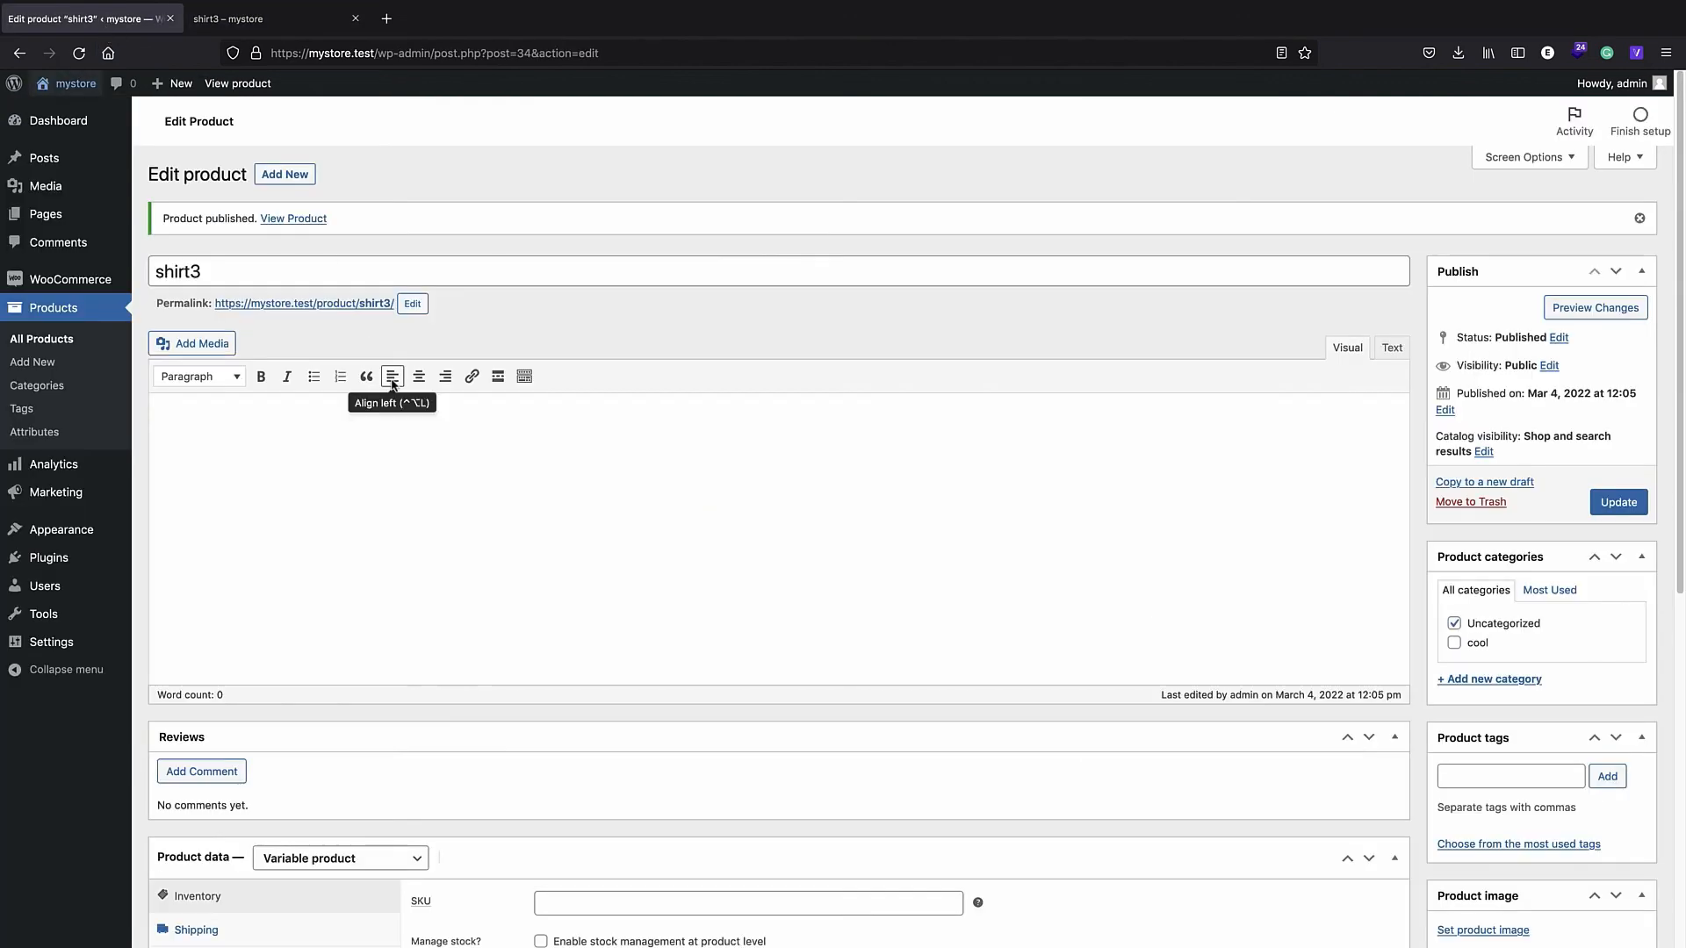
- Review WooCommerce Settings: the Emails list, the Failed order email, then the Products tab
click(66, 279)
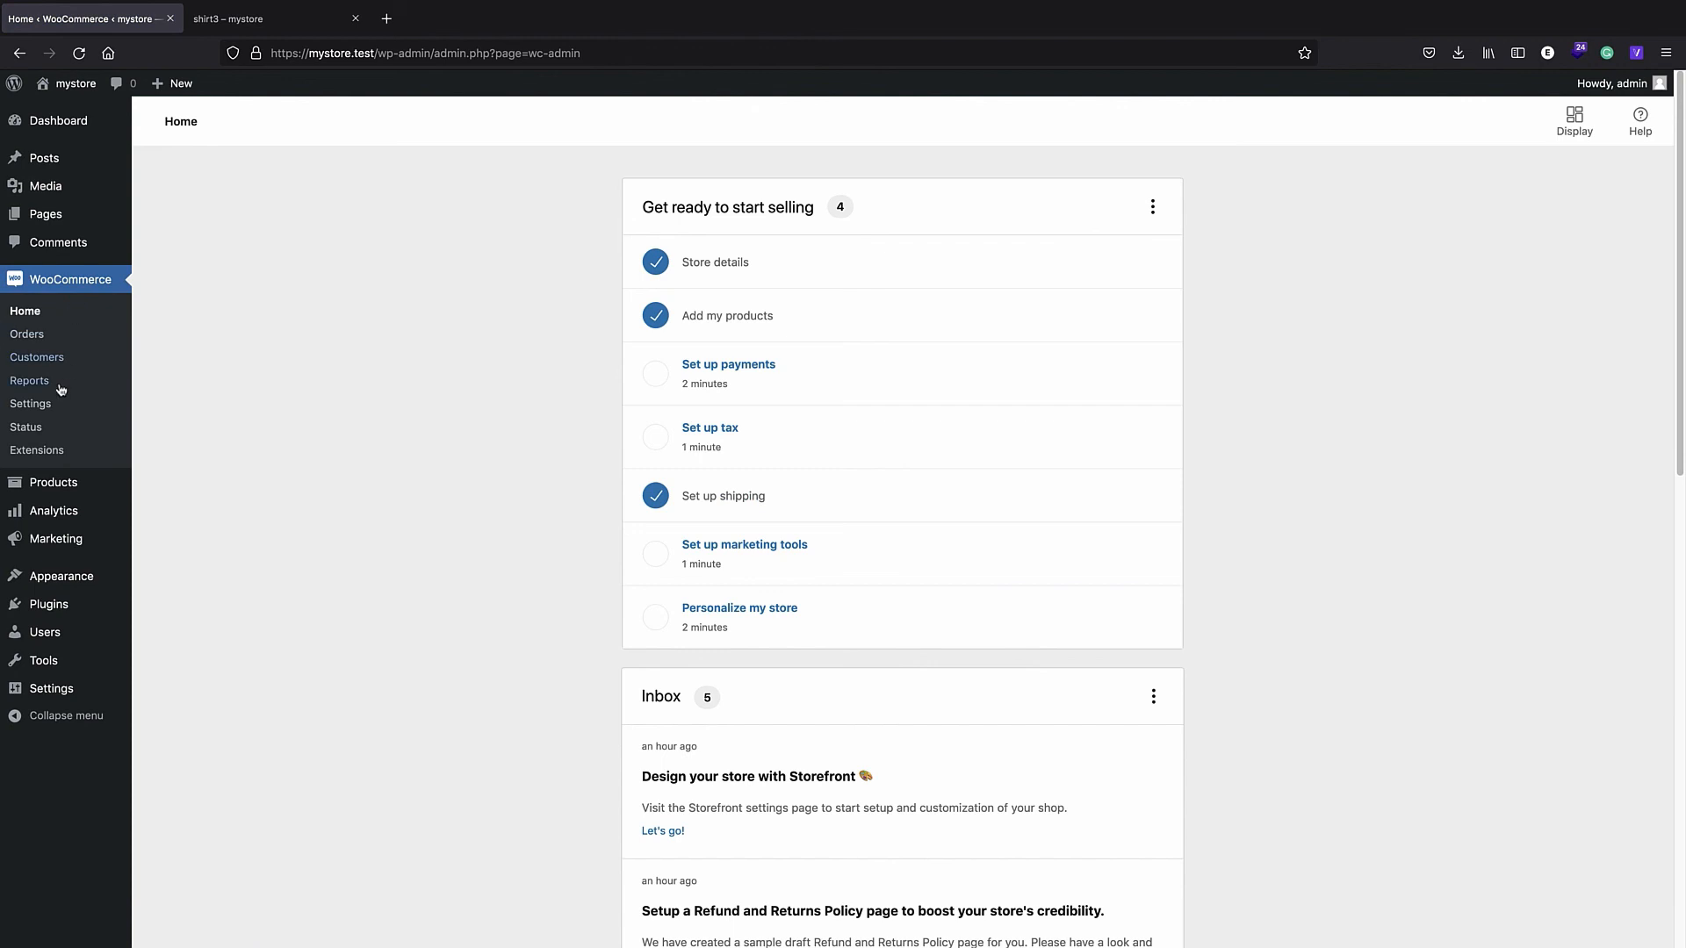
click(43, 409)
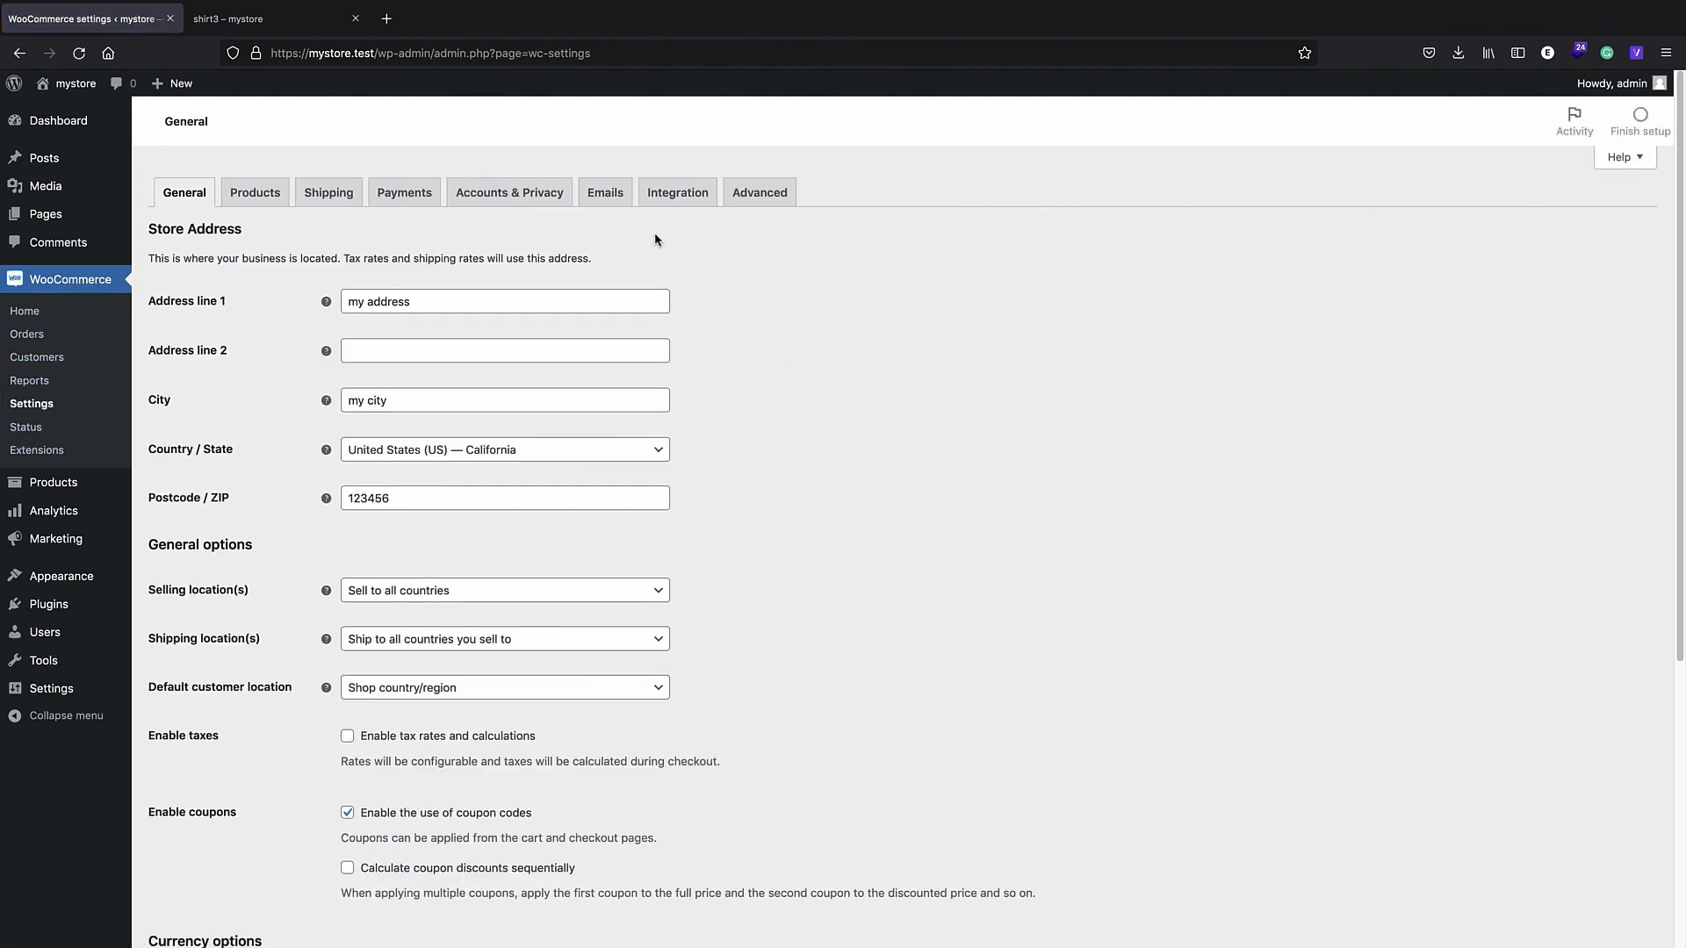
click(596, 201)
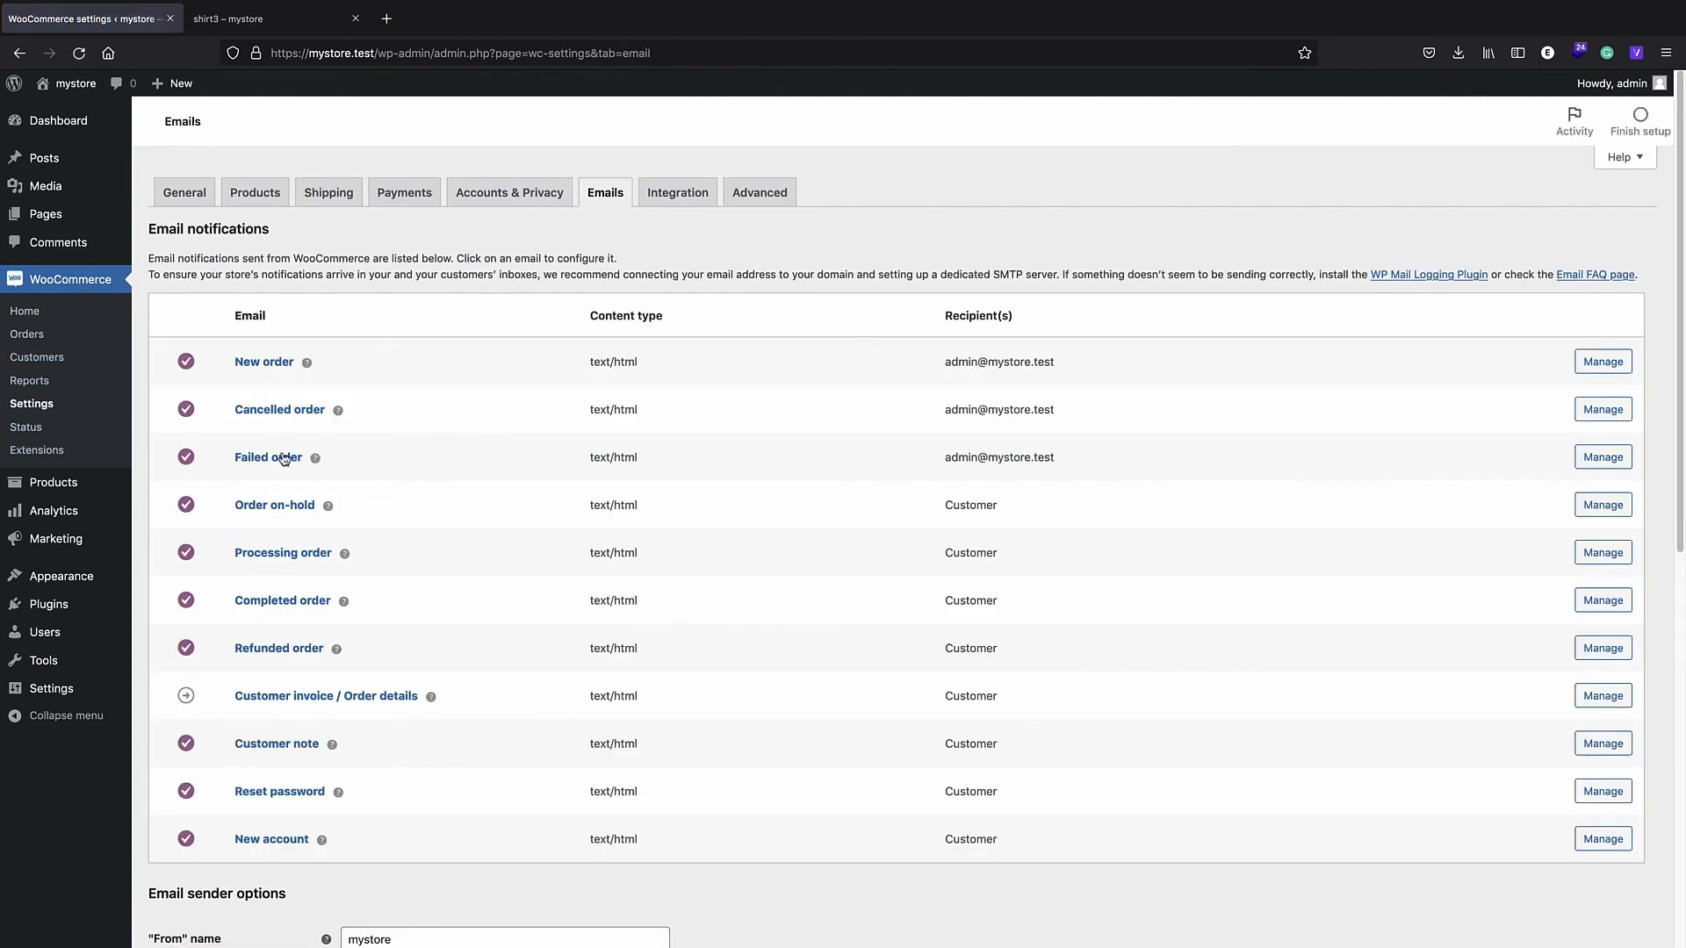
click(284, 458)
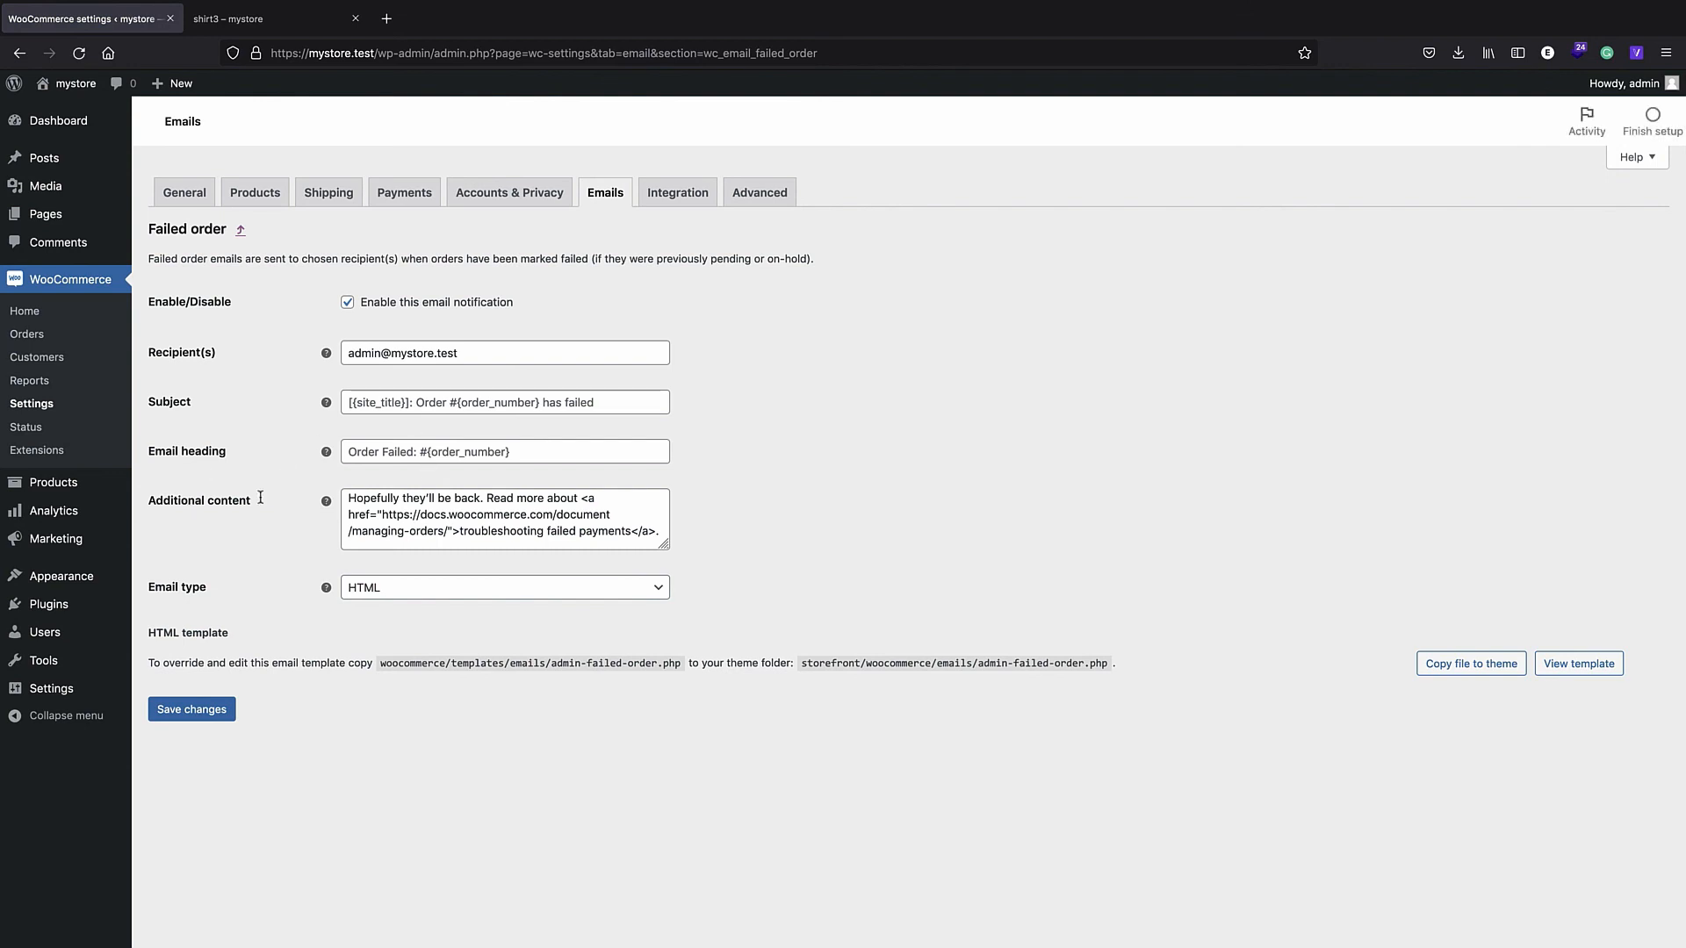
click(20, 53)
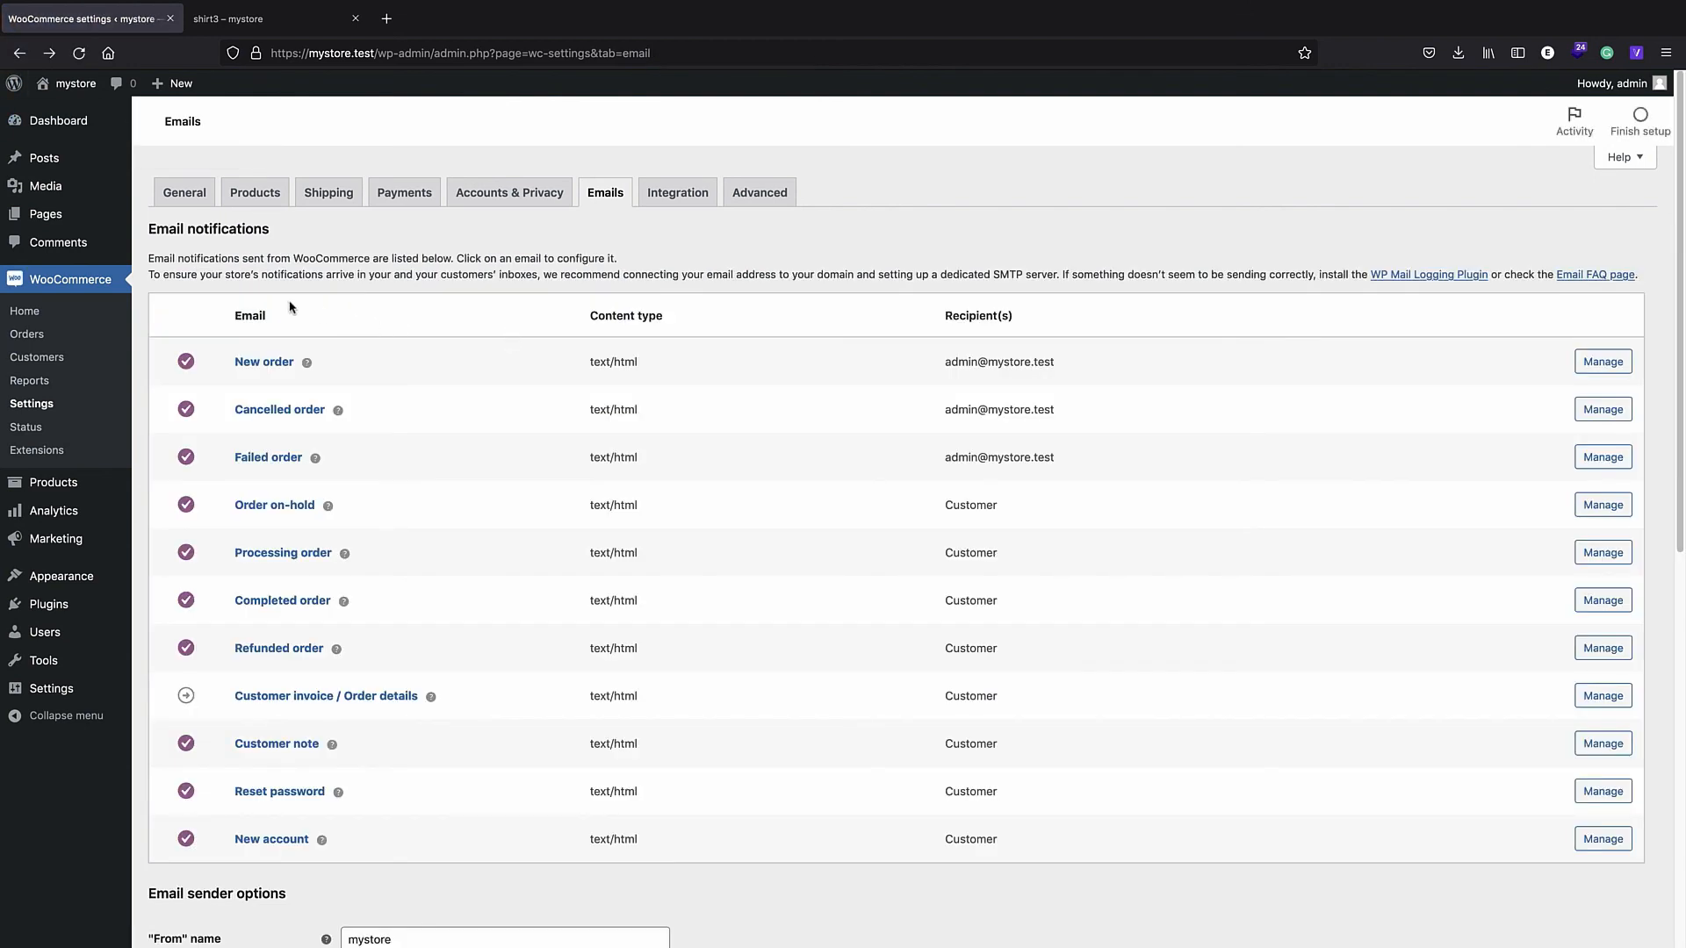
click(256, 206)
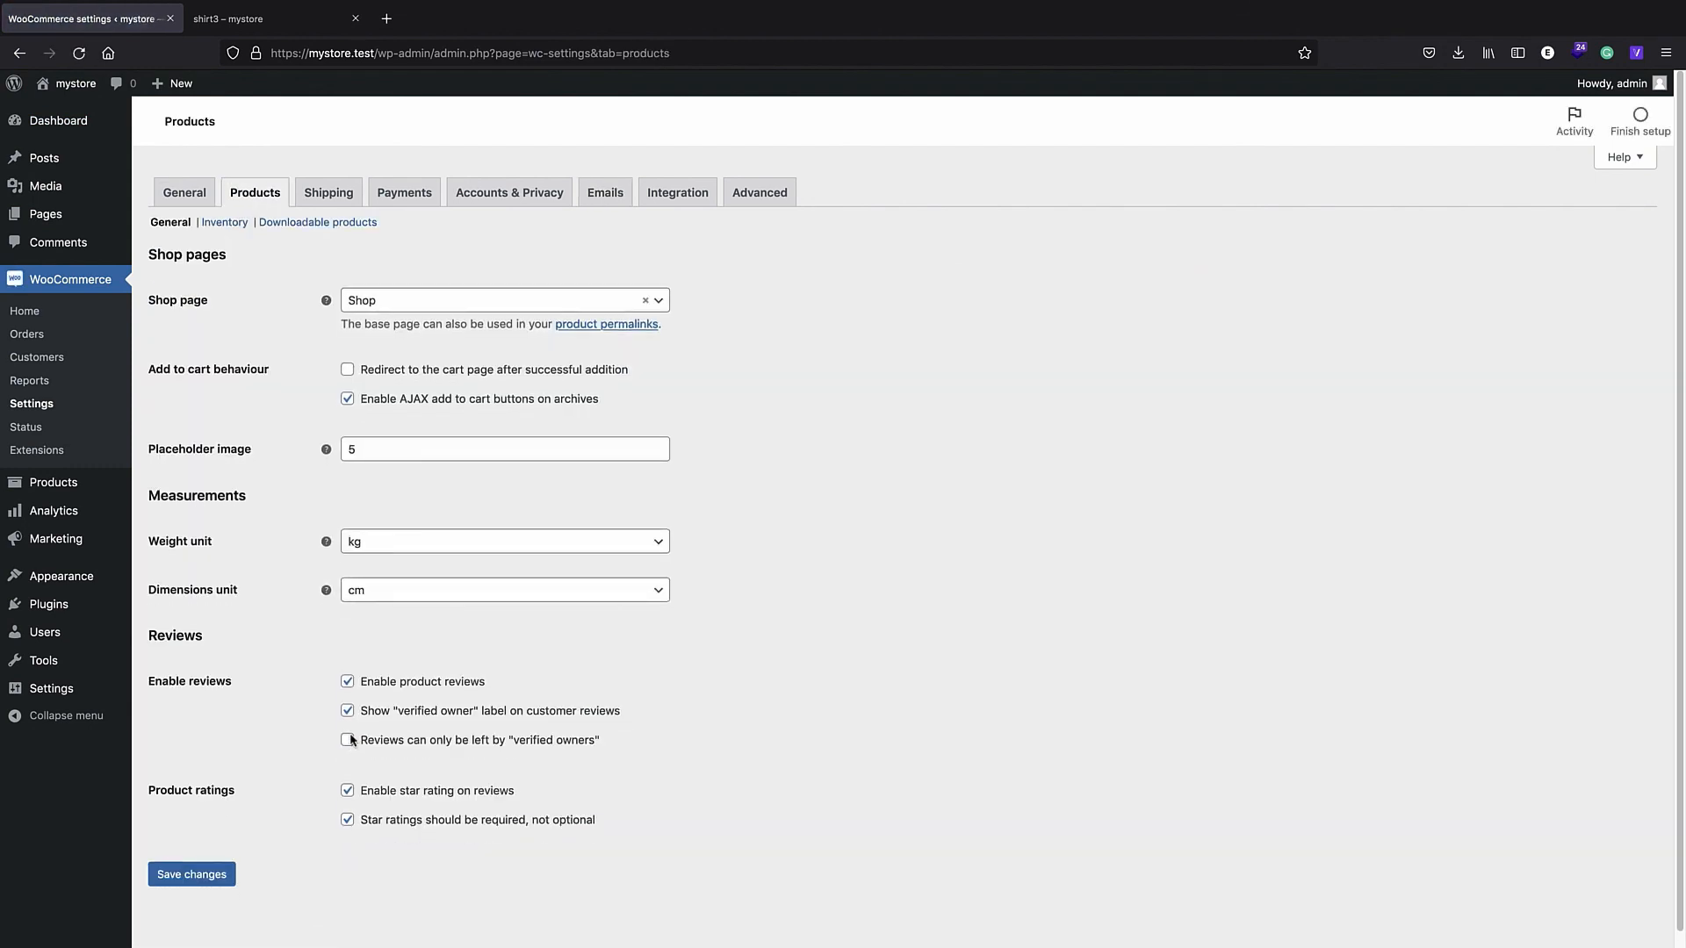